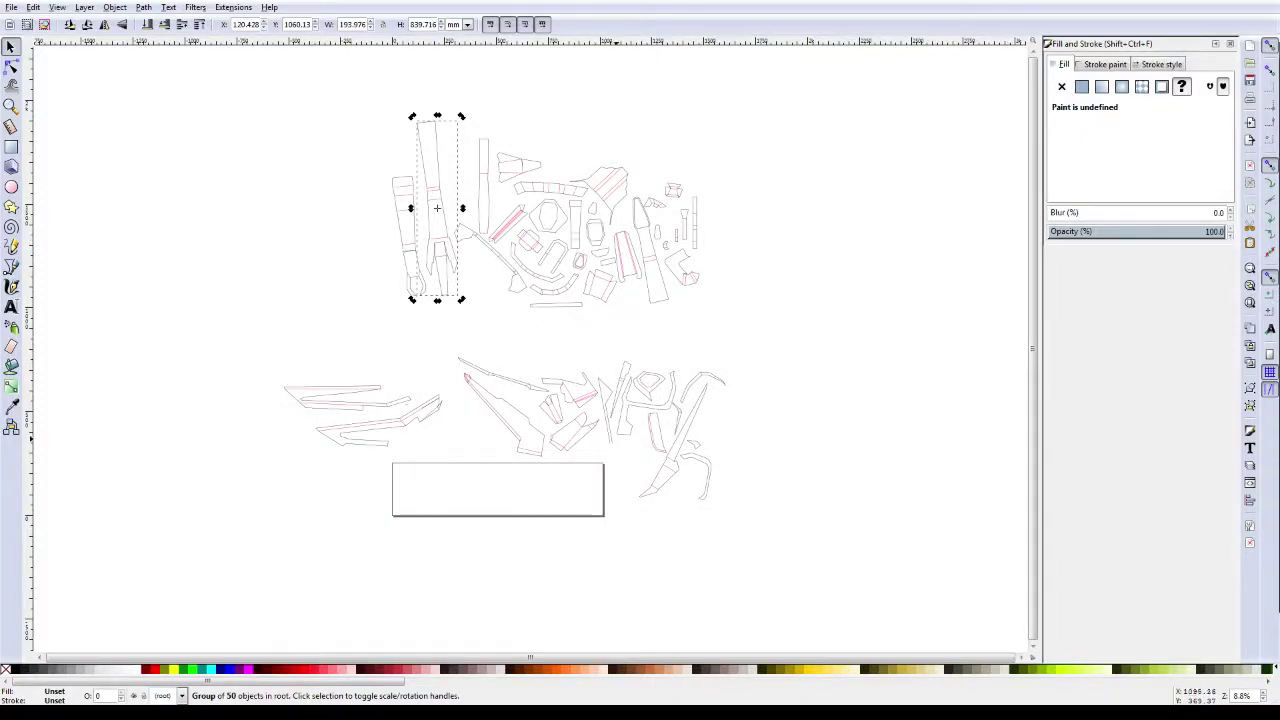
Step: Rotate the tall unfolded piece 90° so it lies horizontally in the bottom frame
left_click(437, 208)
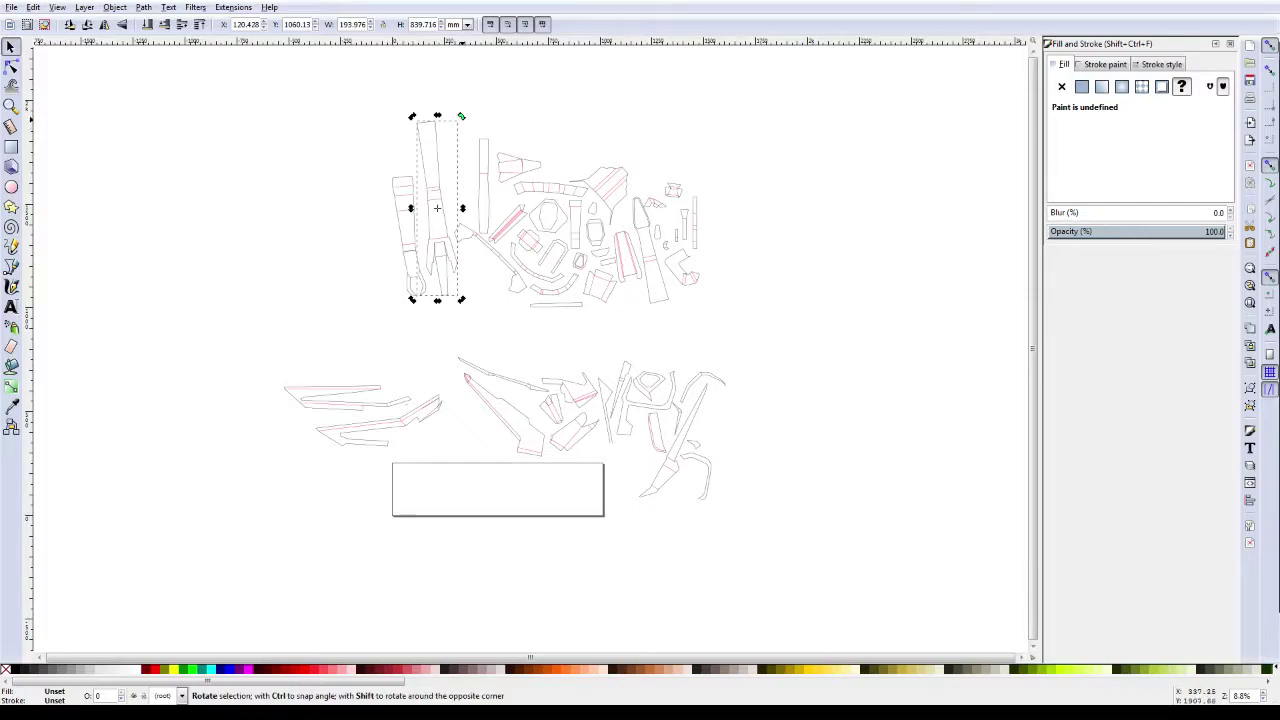
mouse_move(412, 116)
left_mouse_down()
mouse_move(370, 186)
mouse_move(471, 511)
left_mouse_up()
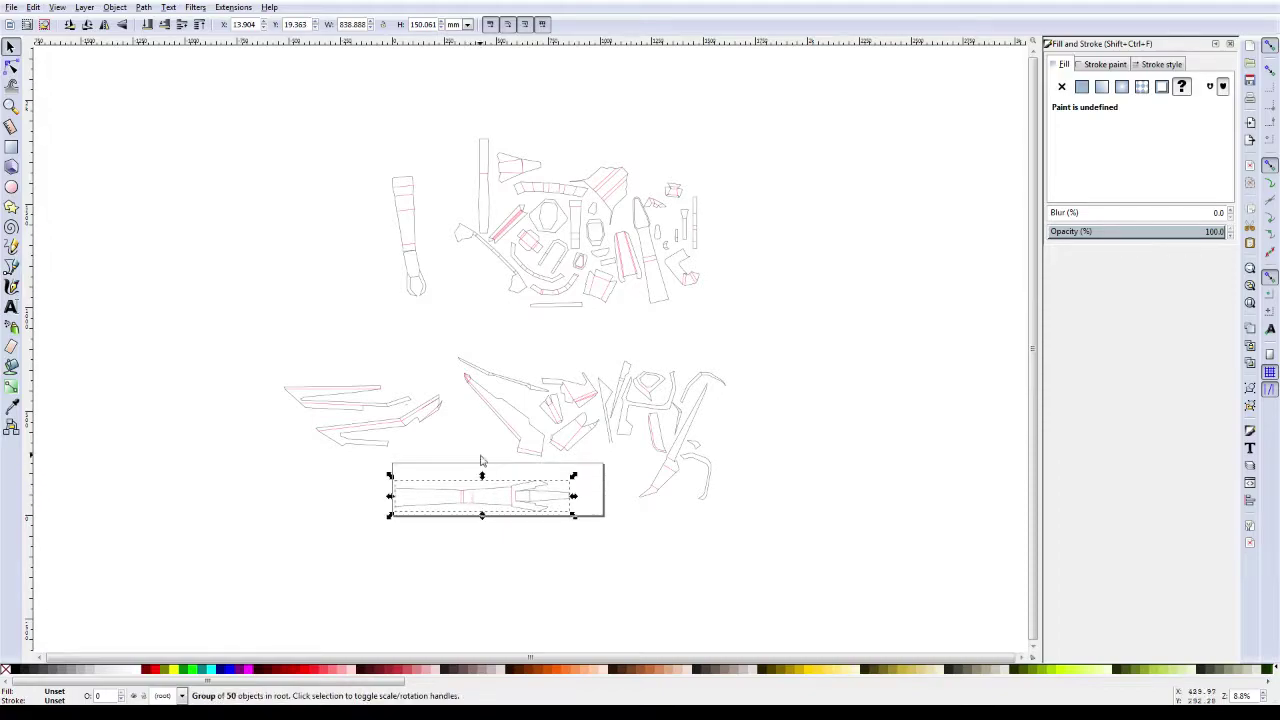
Step: Rotate the second tall piece to horizontal and drag it into the cutting frame
left_click(411, 256)
left_click(410, 256)
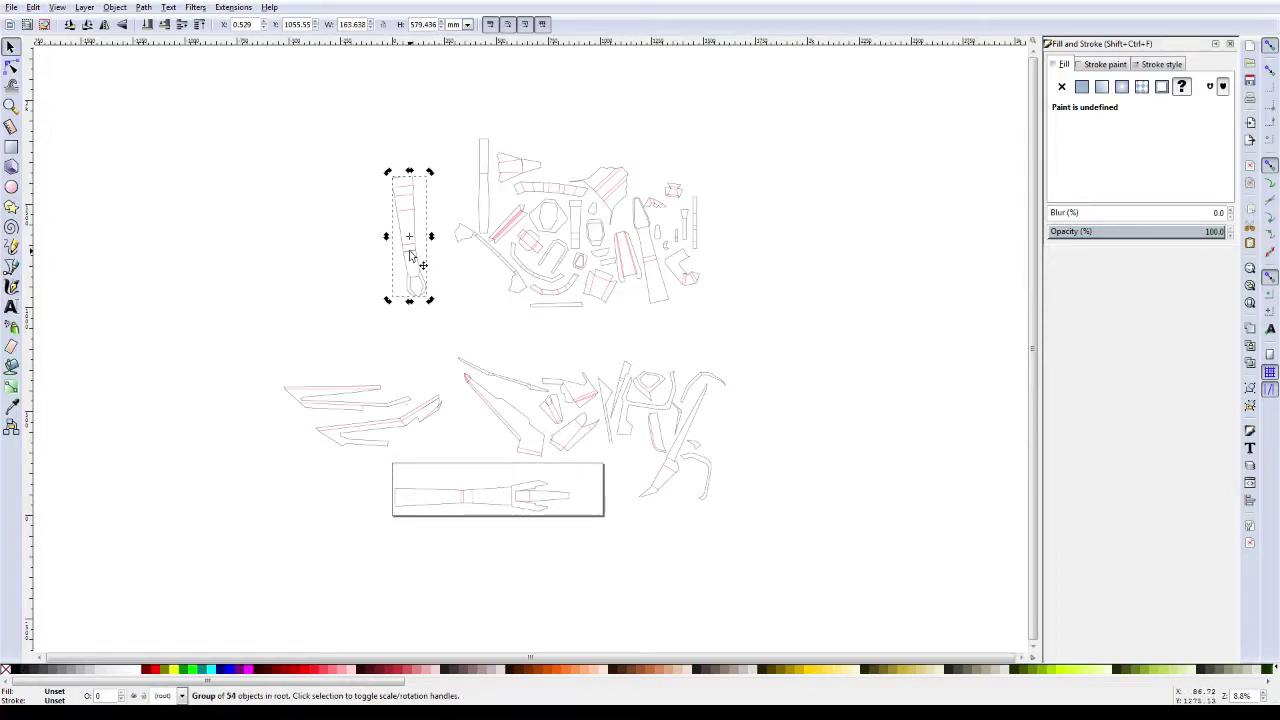
left_click_drag(430, 172, 353, 214)
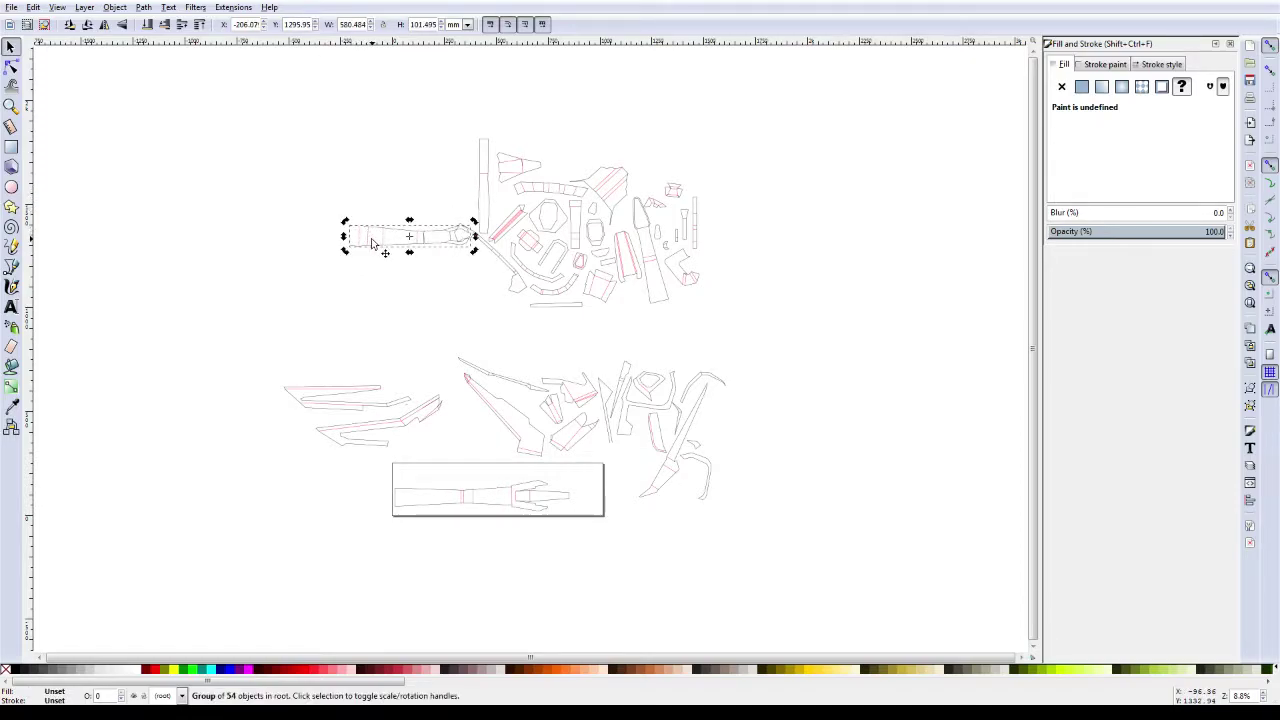
mouse_move(386, 243)
left_mouse_down()
mouse_move(465, 480)
mouse_move(437, 483)
left_mouse_up()
scroll(461, 541, "up", 2)
scroll(461, 541, "up", 1)
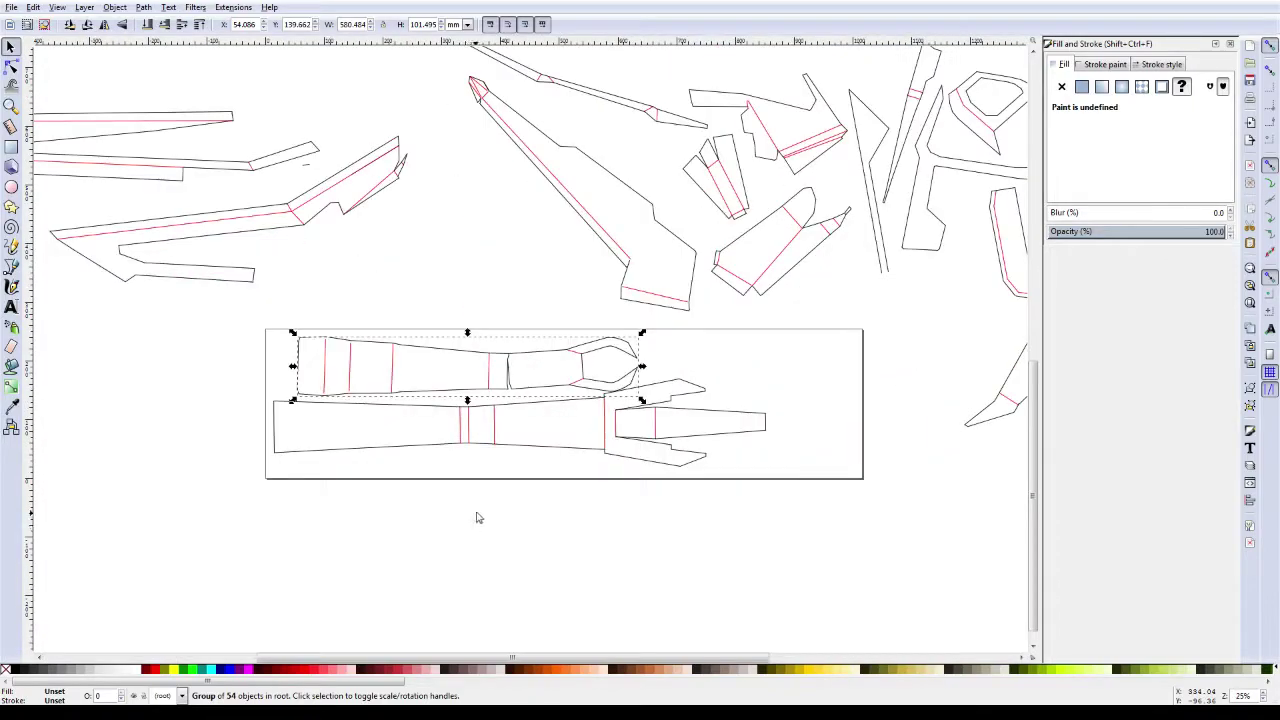
Step: Nudge the lower piece in the frame down three steps
left_click(503, 442)
key("Down")
key("Down")
key("Down")
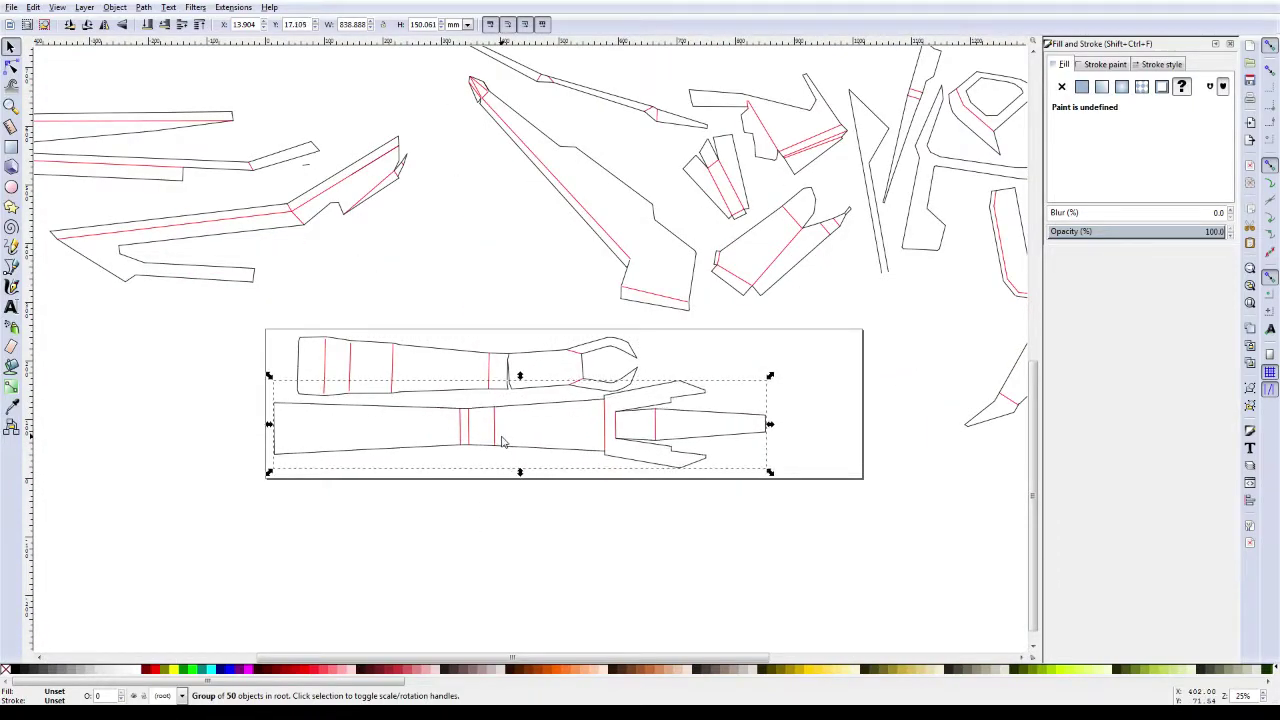
key("Down")
key("Down")
key("Down")
key("Down")
key("Down")
key("Down")
key("Down")
key("Down")
key("Down")
key("Down")
key("Down")
key("Down")
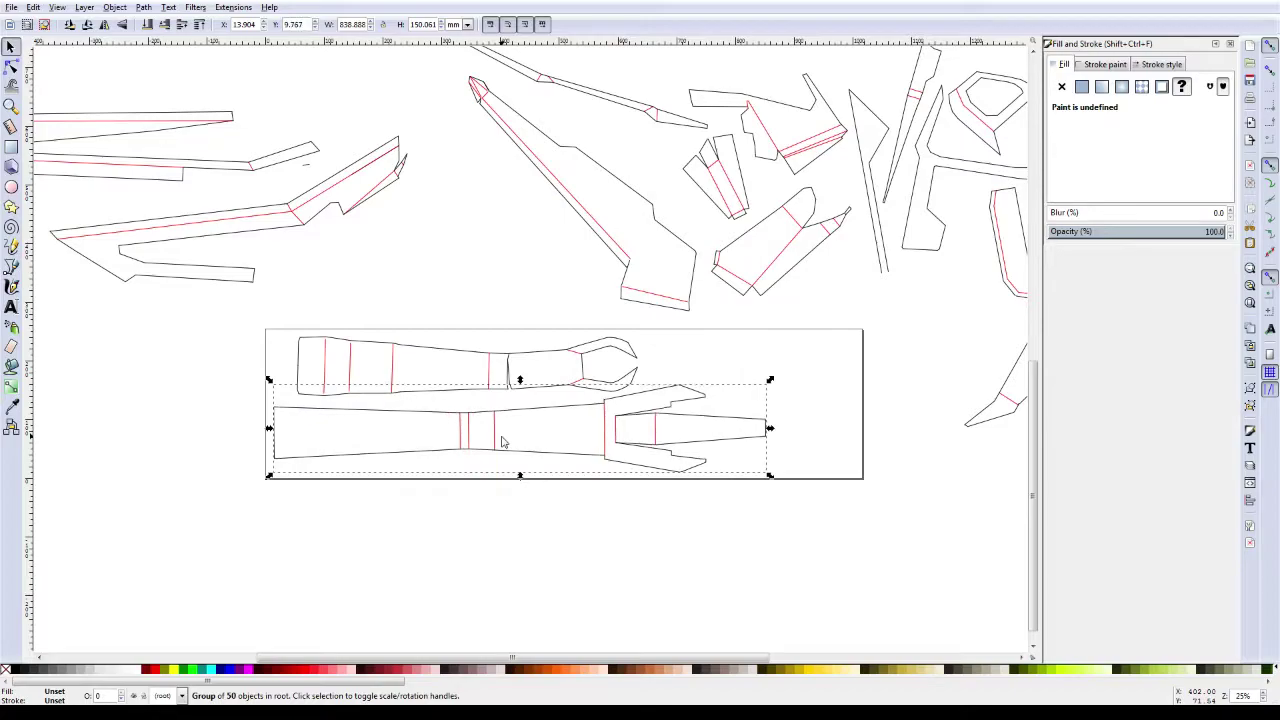
key("Down")
key("Down")
key("Down")
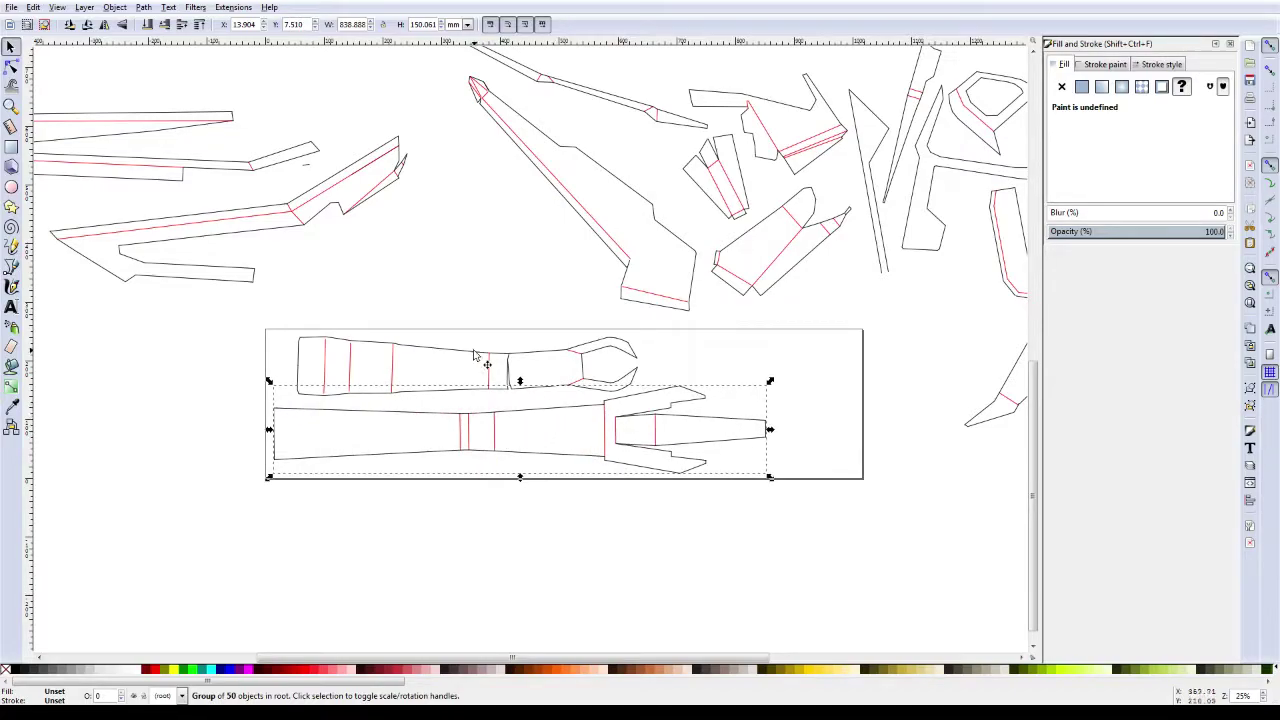
Step: Nudge the upper piece left and down until it sits against the frame's left edge
left_click(510, 372)
key("Left")
key("Left")
key("Down")
key("Down")
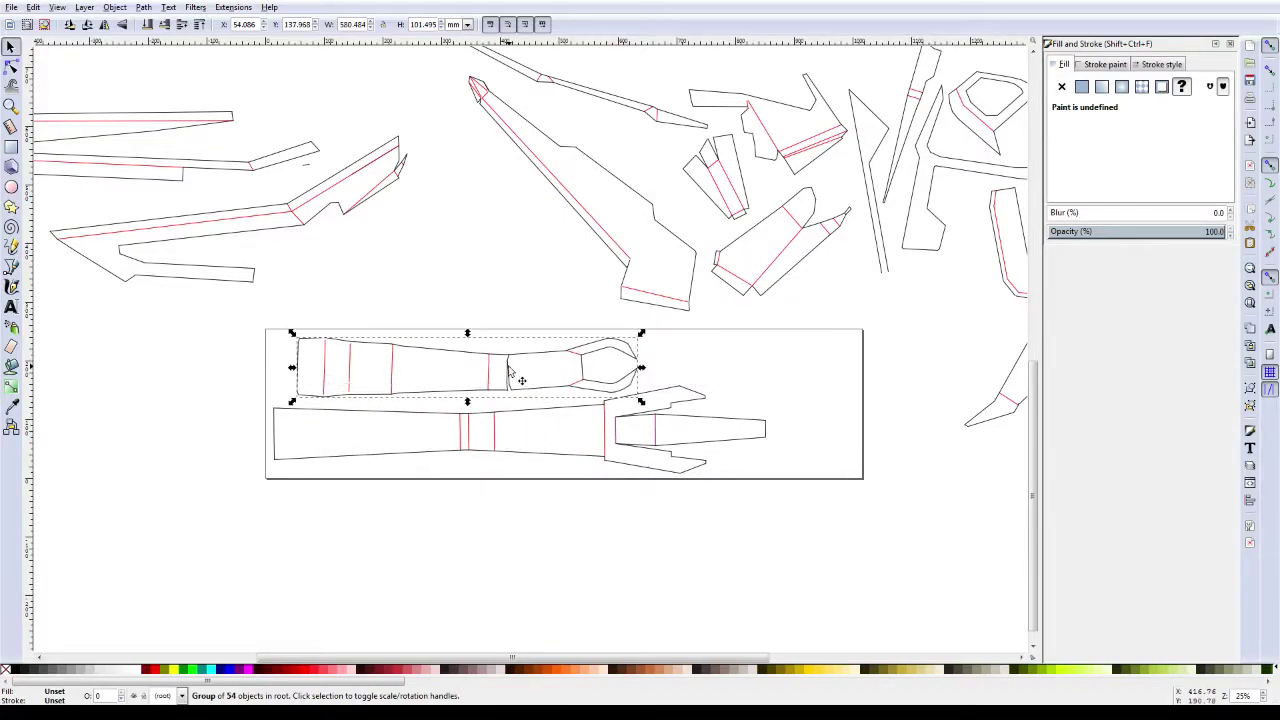
key("Left")
key("Left")
key("Down")
key("Down")
key("Left")
key("Left")
key("Down")
key("Down")
key("Left")
key("Left")
key("Down")
key("Down")
key("Left")
key("Left")
key("Left")
key("Down")
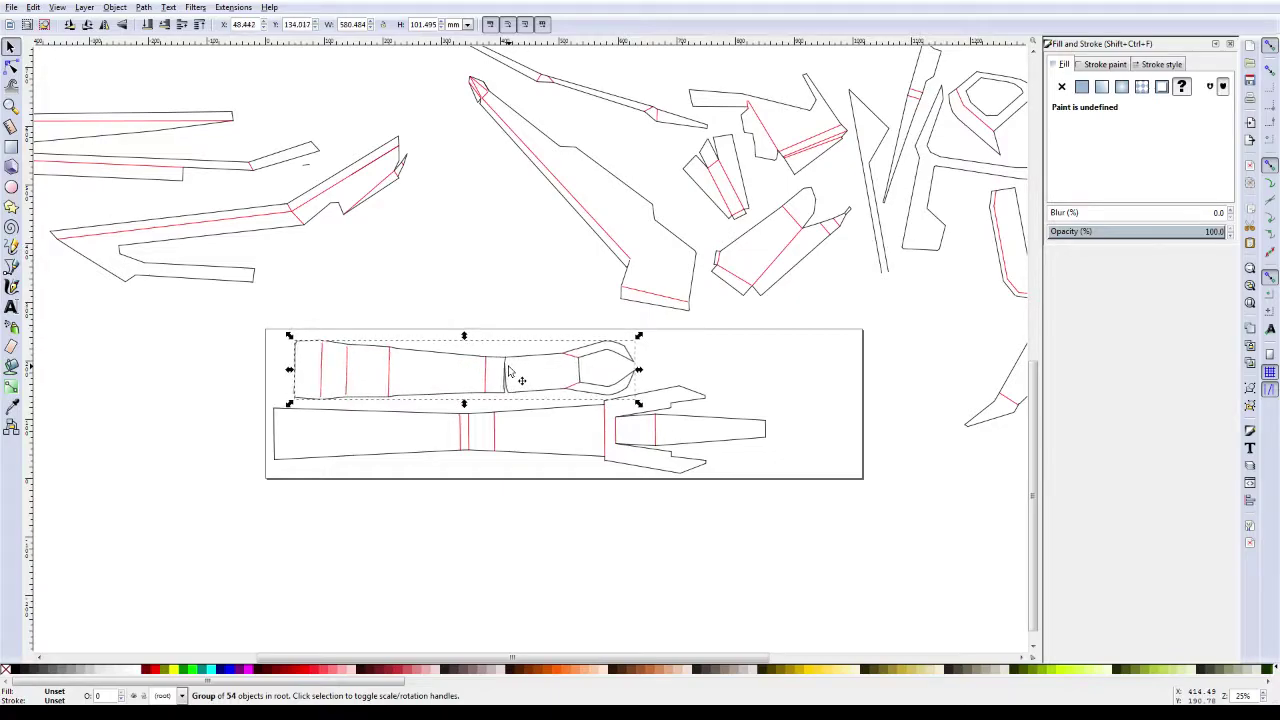
key("Left")
key("Left")
key("Left")
key("Down")
key("Left")
key("Left")
key("Left")
key("Down")
key("Left")
key("Left")
key("Left")
key("Left")
key("Left")
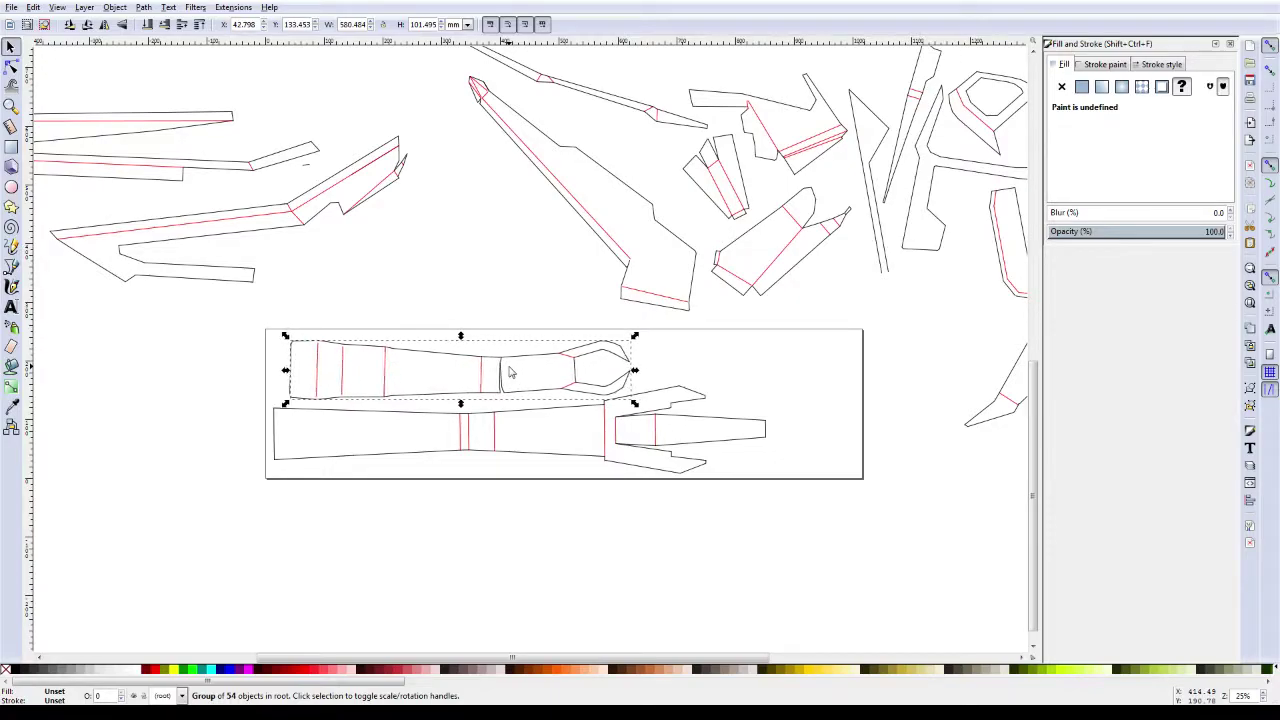
key("Left")
key("Left")
key("Left")
key("Left")
key("Left")
key("Left")
key("Left")
key("Left")
key("alt+Left")
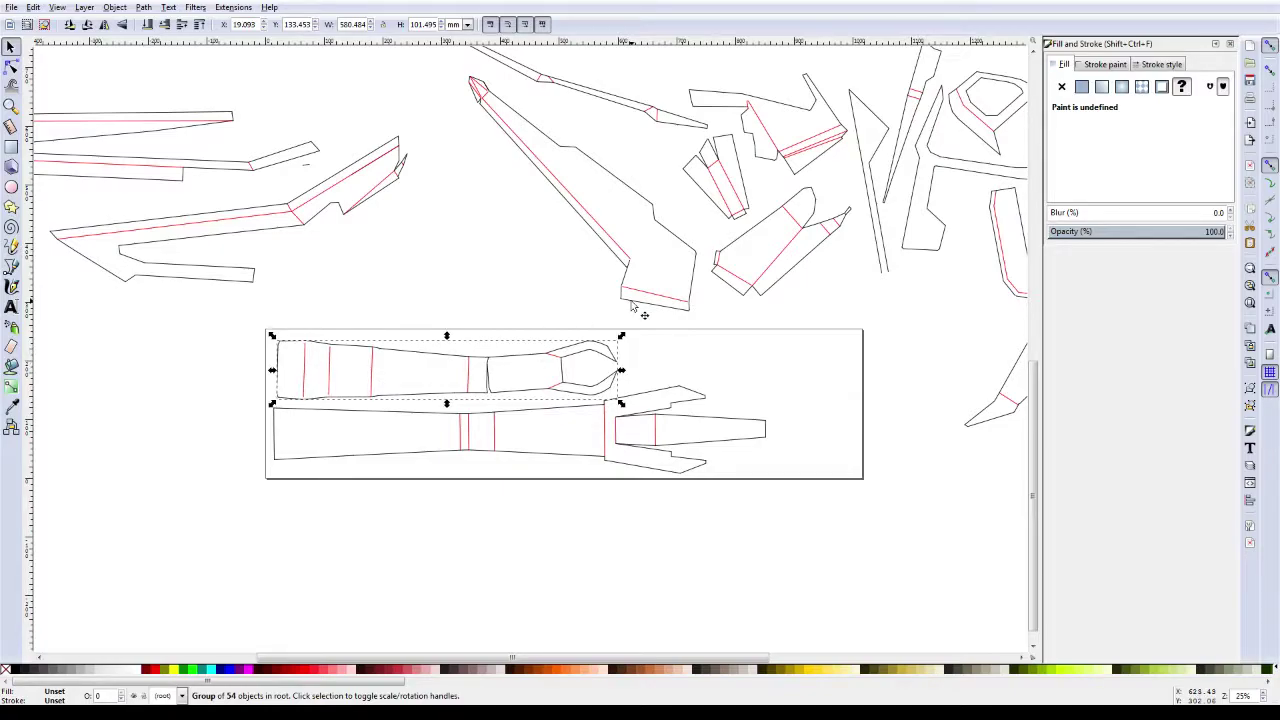
Step: Move the curved strap, a small piece and the long thin strip into the frame's free space
scroll(523, 337, "right", 5)
scroll(505, 350, "up", 2)
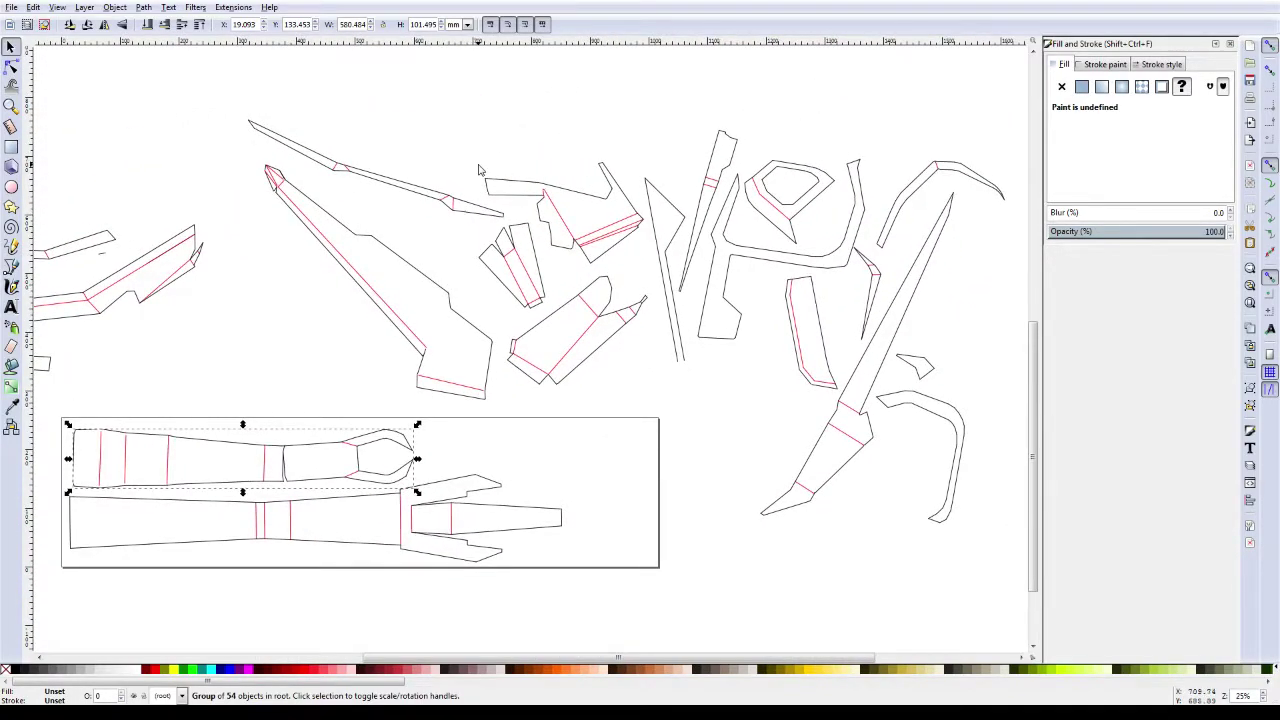
scroll(478, 170, "up", 2)
scroll(483, 206, "down", 1, "ctrl")
scroll(483, 206, "down", 1, "ctrl")
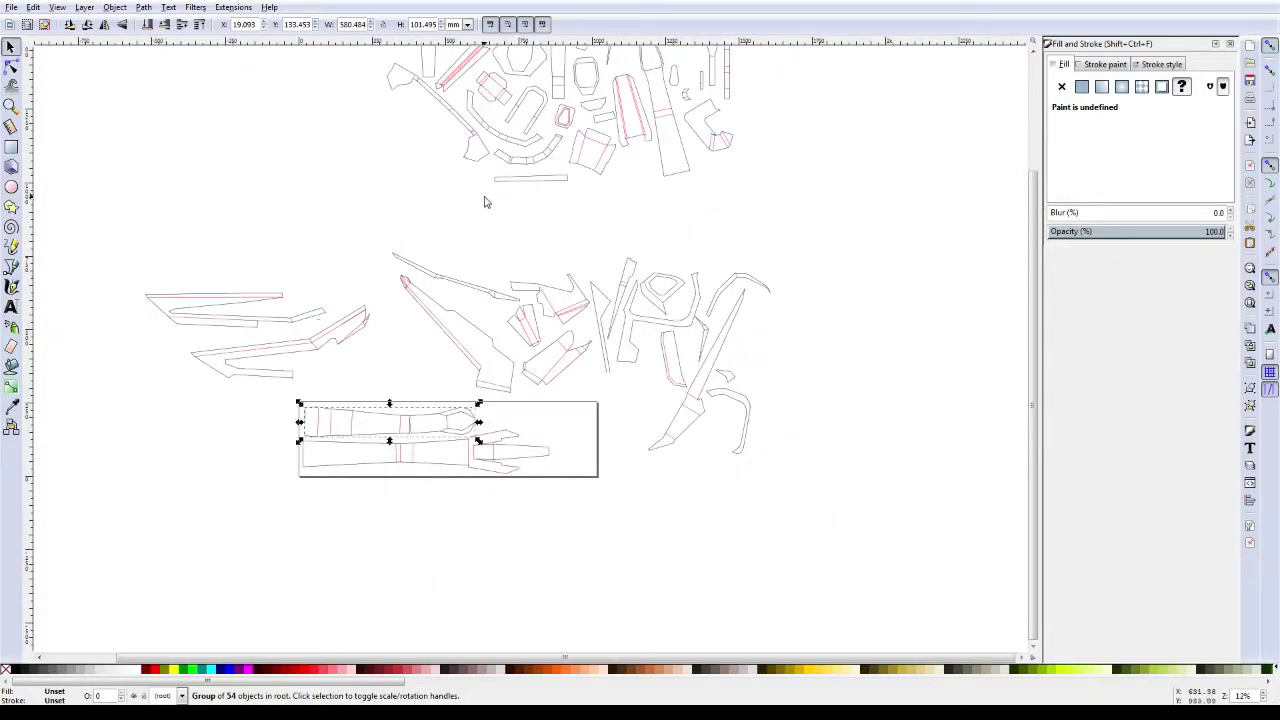
scroll(480, 306, "up", 3)
scroll(480, 325, "up", 1)
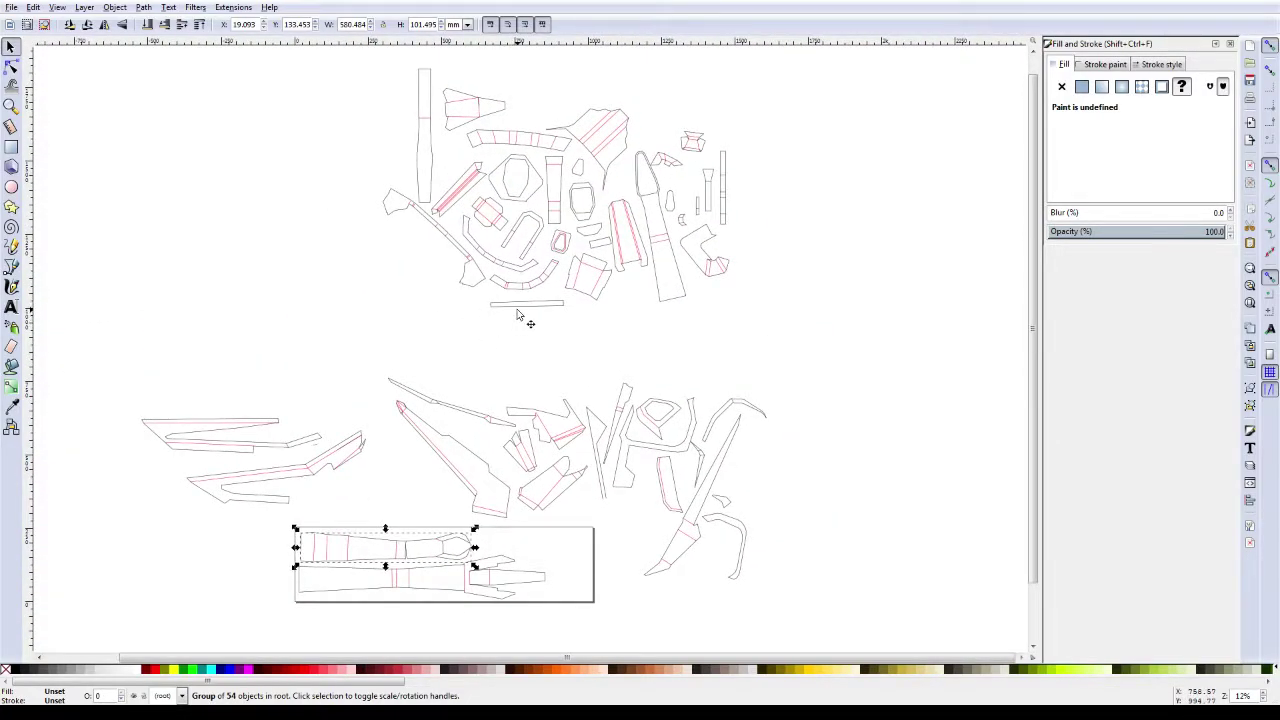
left_click_drag(533, 136, 527, 547)
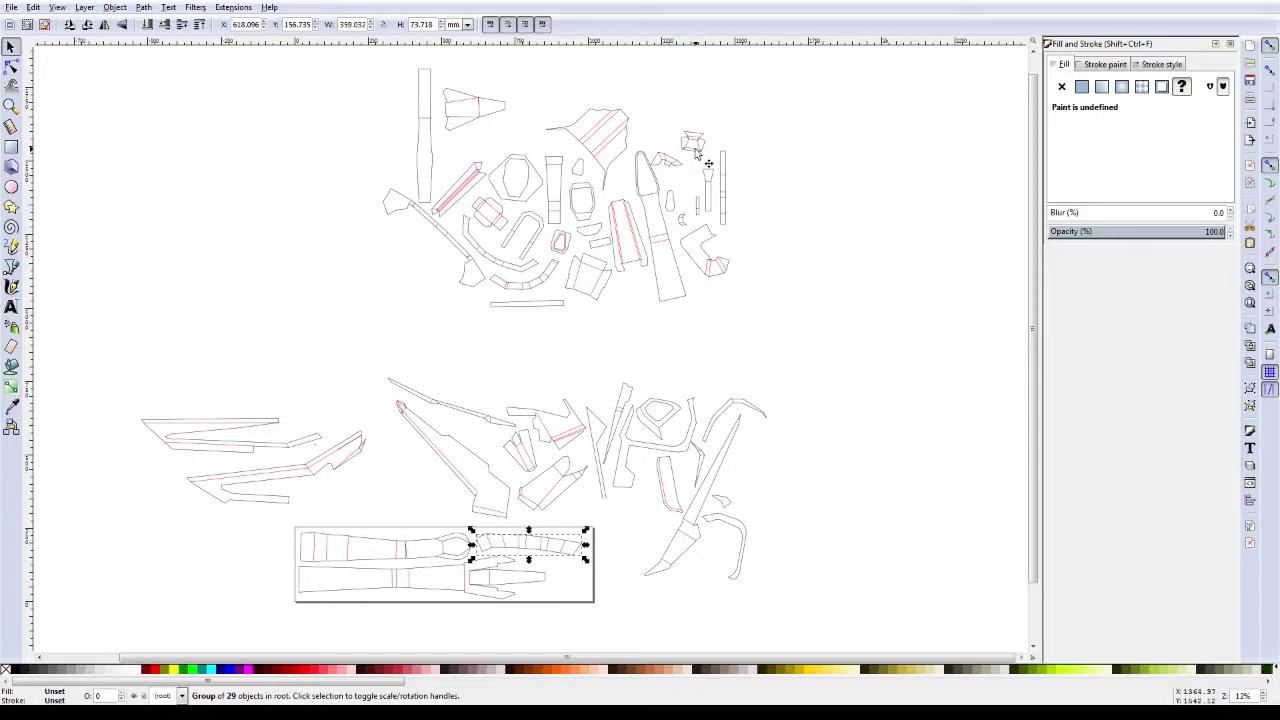
left_click_drag(697, 156, 574, 604)
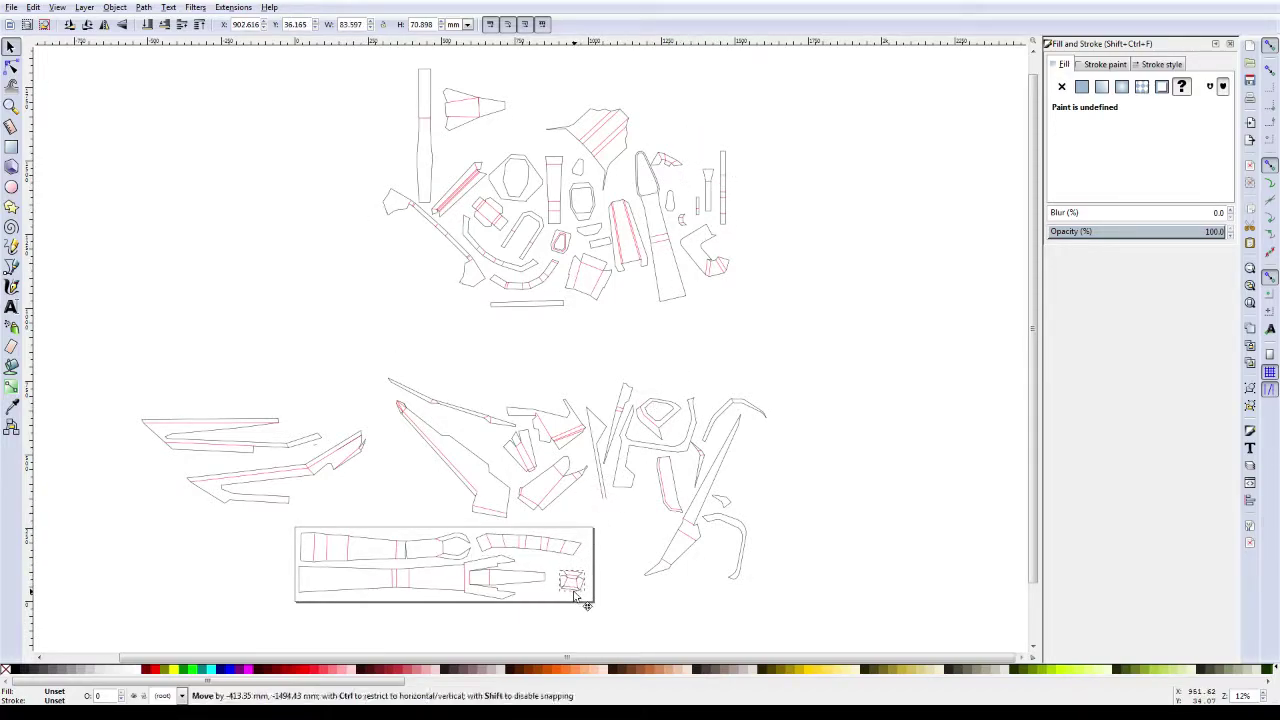
left_click_drag(539, 313, 566, 575)
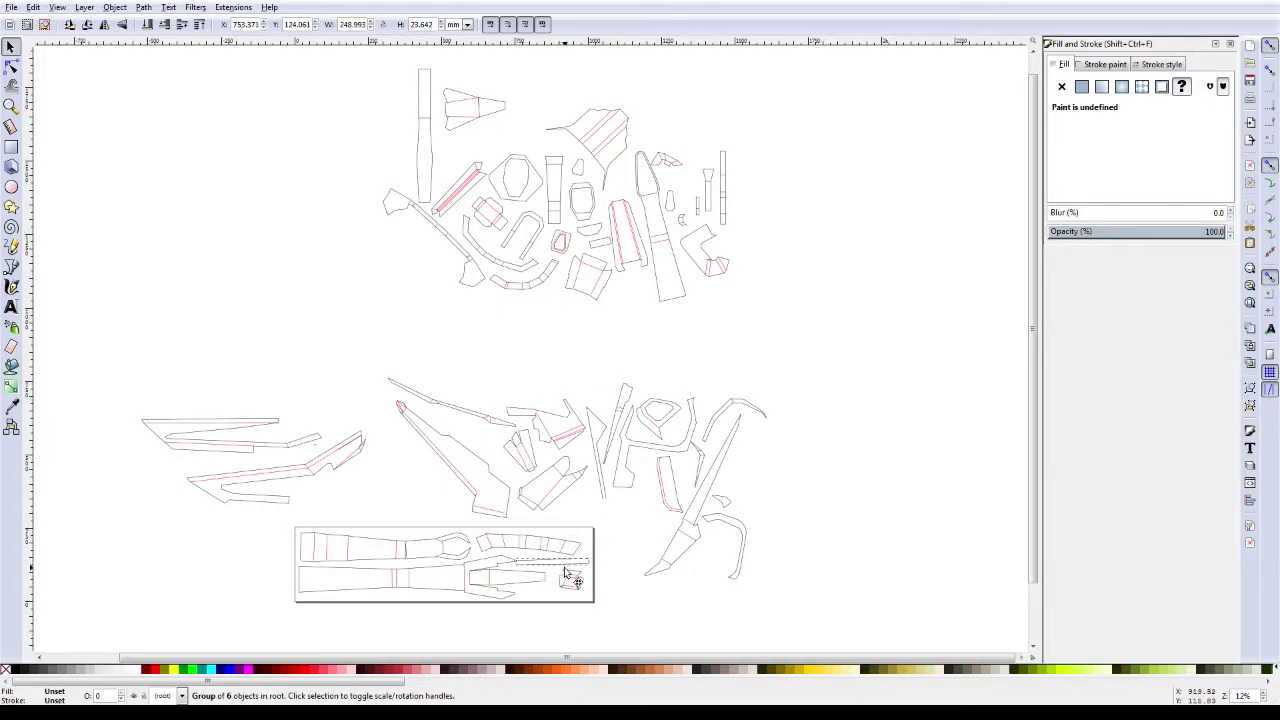
Step: Nudge the thin strip left and down, then shift the small piece left and down
scroll(567, 578, "up", 1)
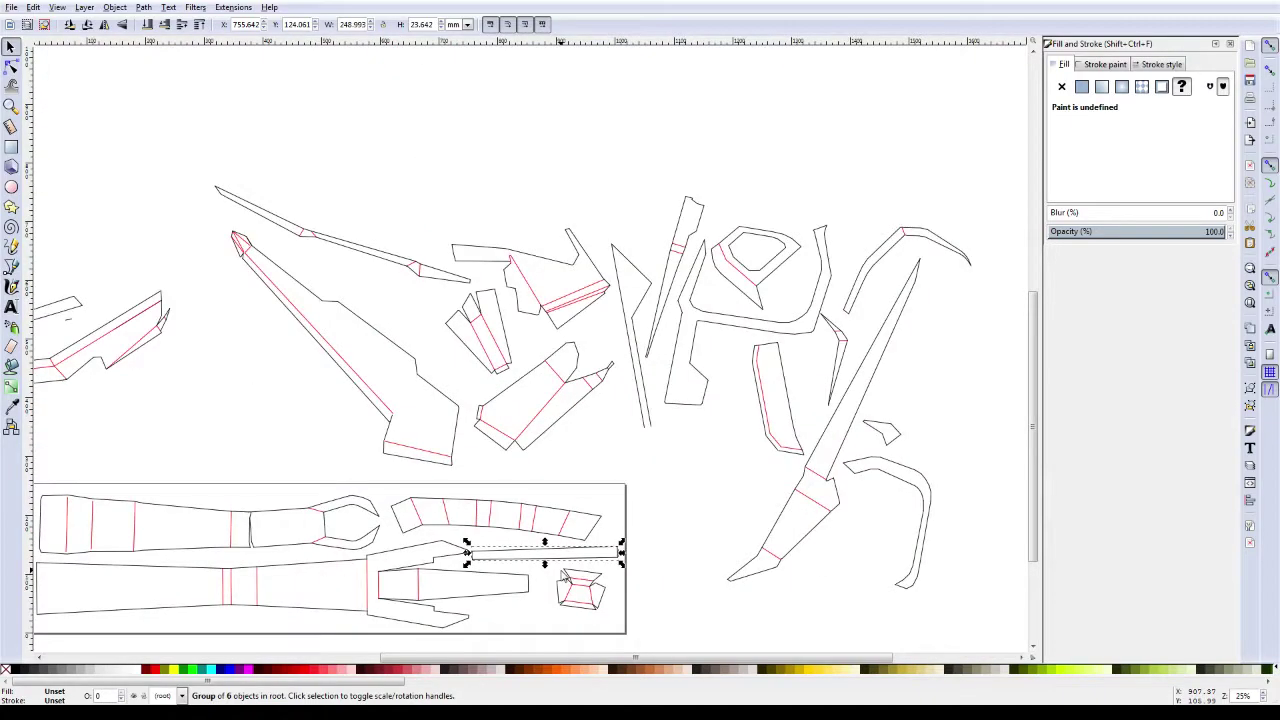
scroll(567, 560, "up", 1)
scroll(570, 500, "up", 1)
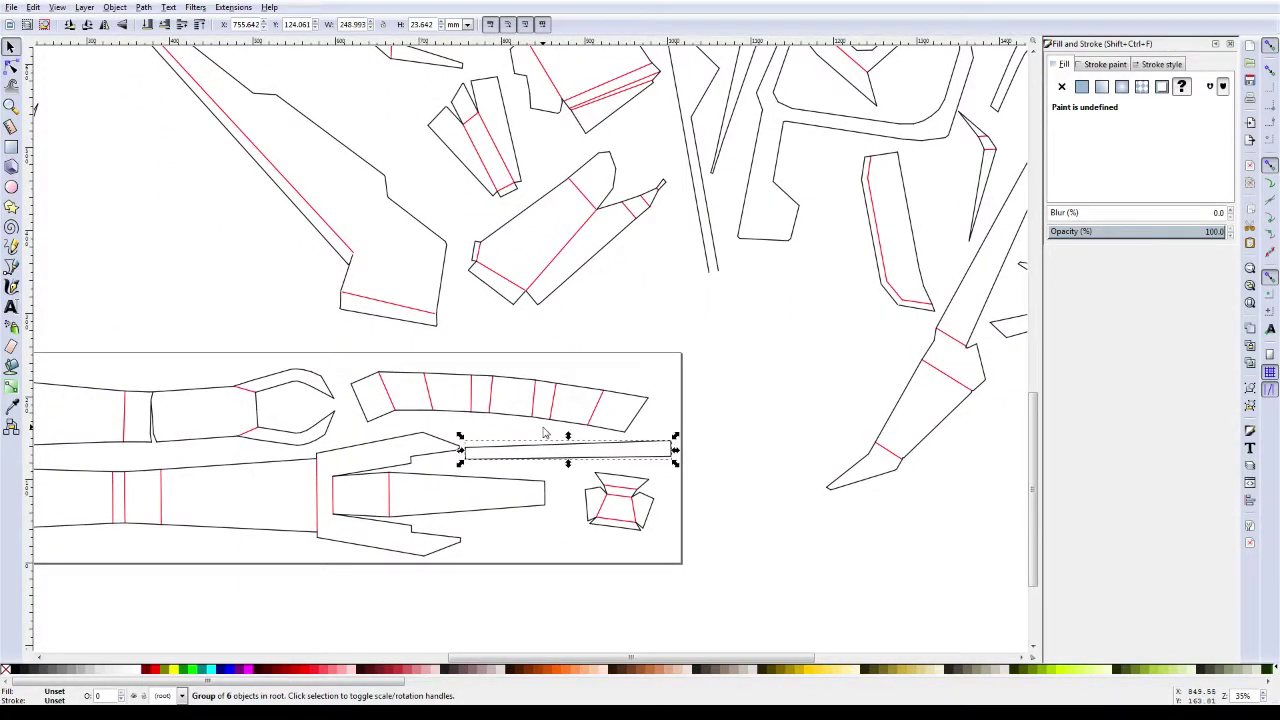
key("Left")
key("Left")
key("Left")
key("Down")
key("Down")
key("Left")
key("Left")
key("Left")
key("Left")
key("Left")
key("Down")
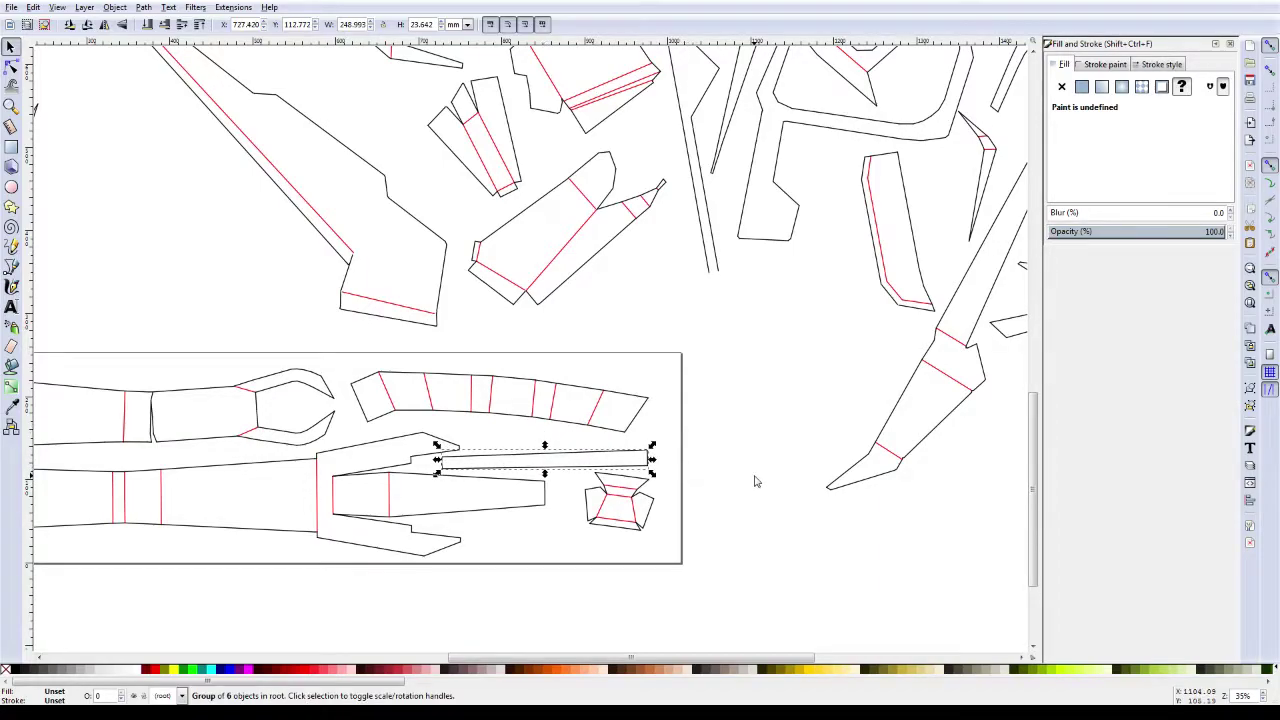
key("Escape")
left_click_drag(604, 510, 577, 521)
Step: Bring another small piece down into the frame and nudge it up slightly
scroll(573, 519, "down", 1, "ctrl")
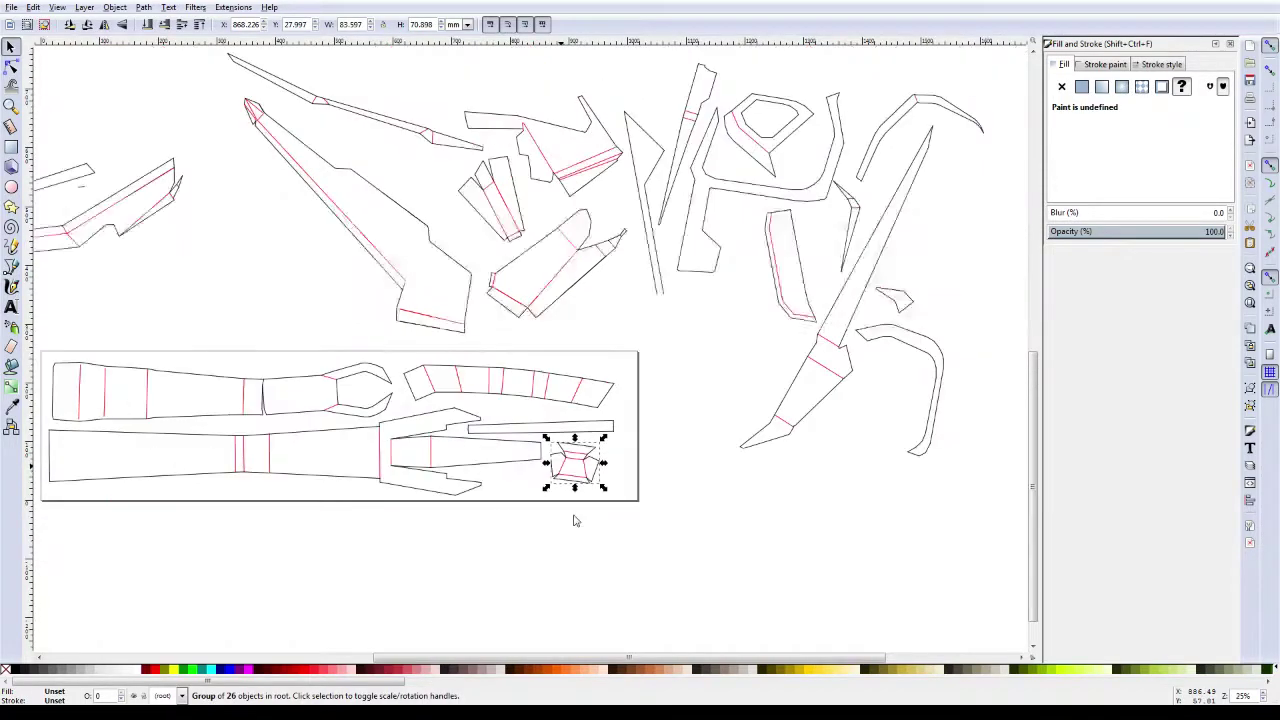
scroll(571, 517, "down", 1, "ctrl")
scroll(569, 351, "down", 1, "ctrl")
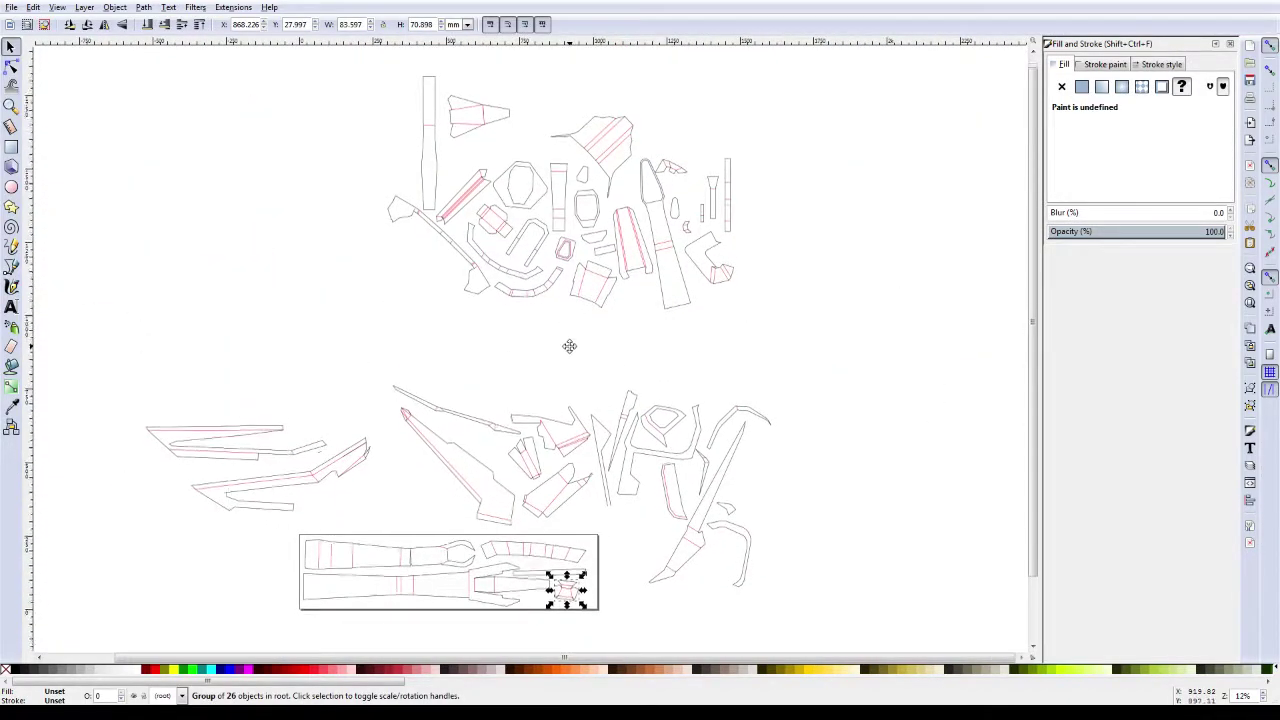
scroll(567, 340, "down", 1)
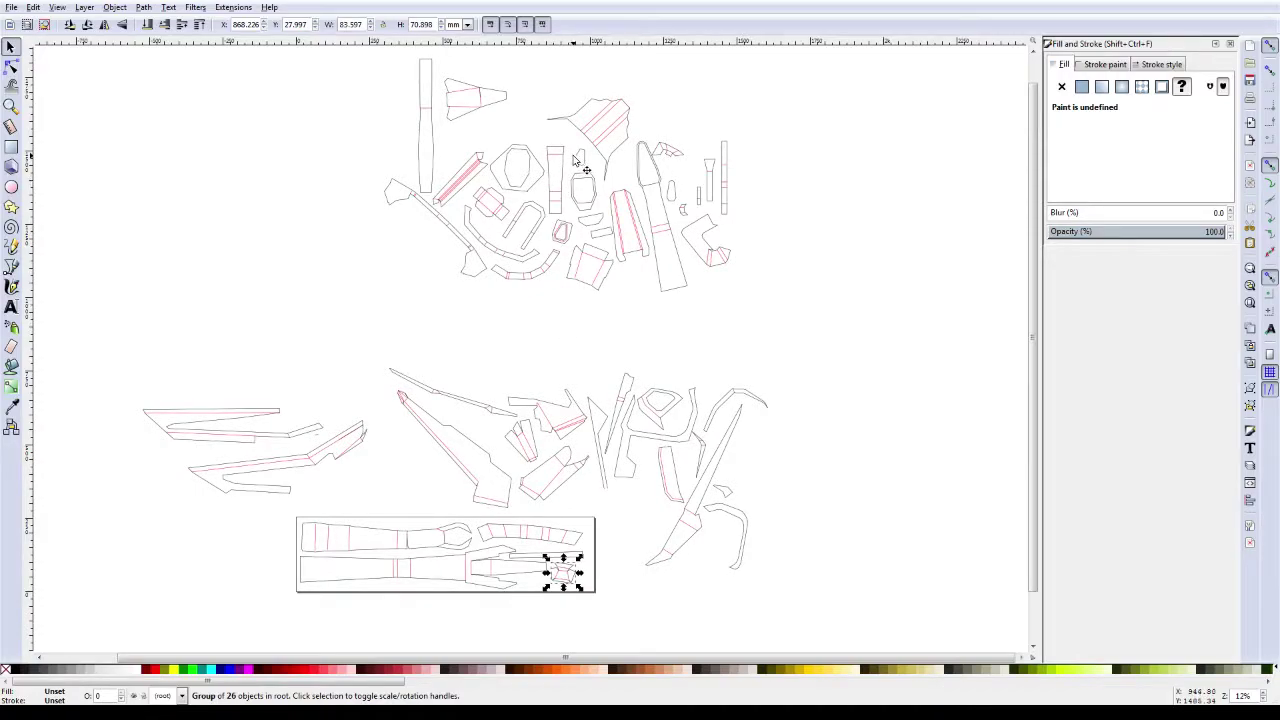
left_click_drag(586, 163, 520, 590)
left_click(538, 585)
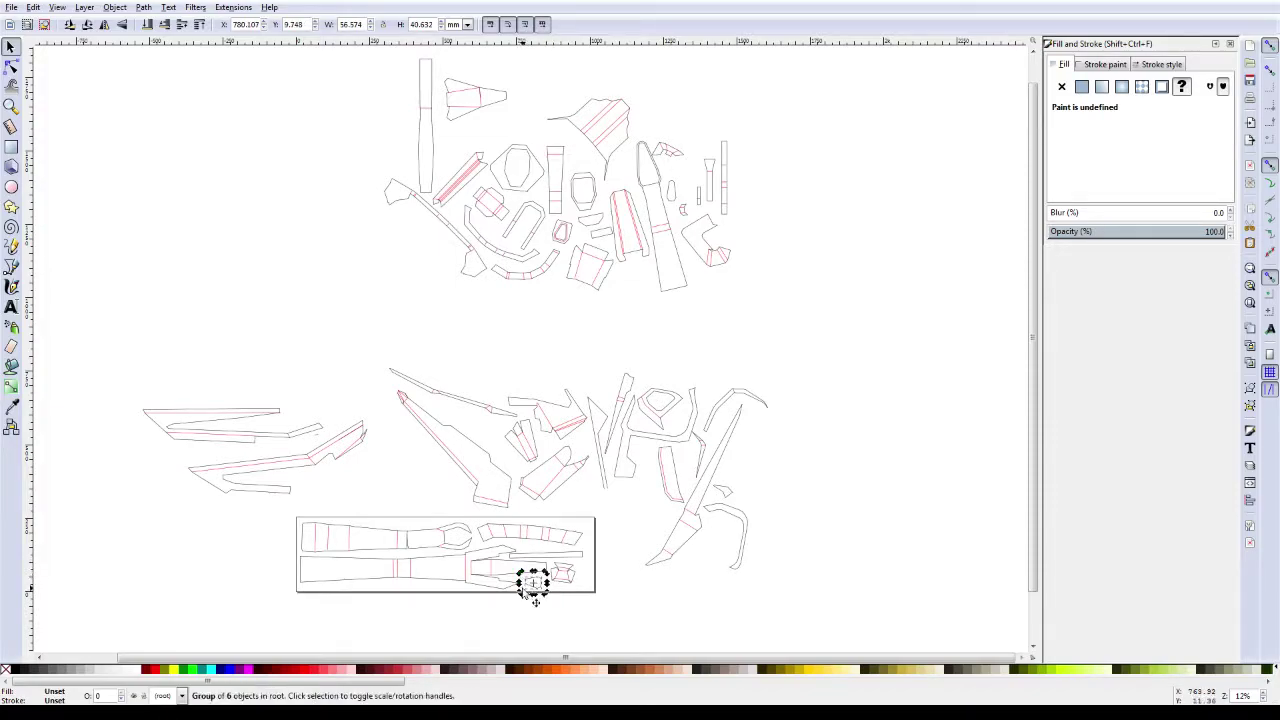
key("Up")
key("Up")
key("Up")
key("Up")
key("Up")
key("Up")
key("Up")
key("Up")
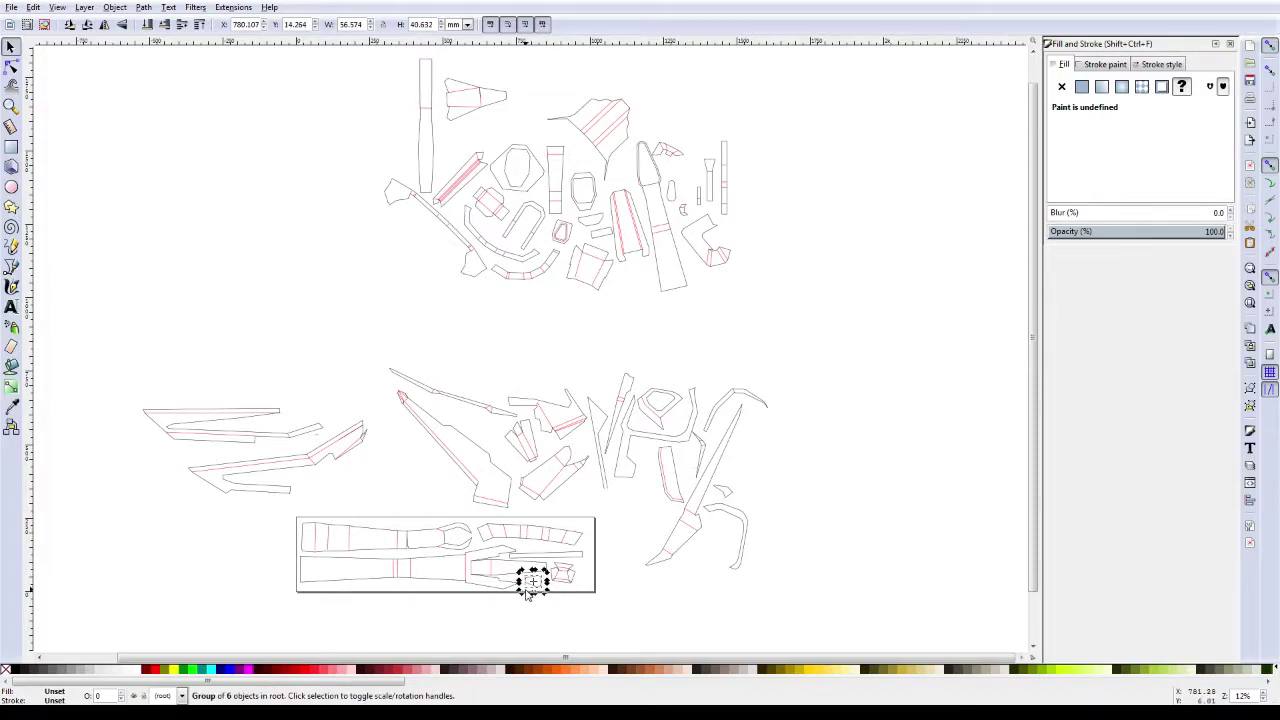
key("Up")
key("Up")
scroll(603, 542, "down", 1)
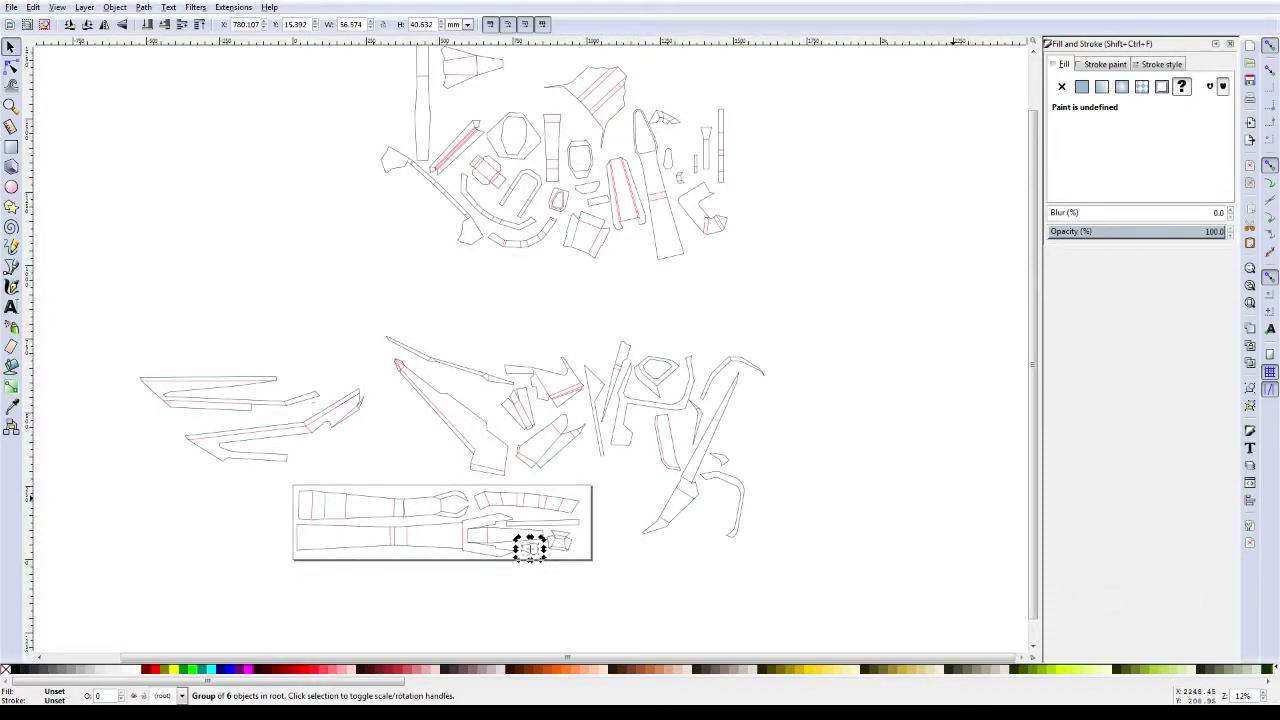
scroll(726, 529, "up", 1)
Step: Rotate the small oval piece to fit its gap and nudge it right and down
left_click(617, 543)
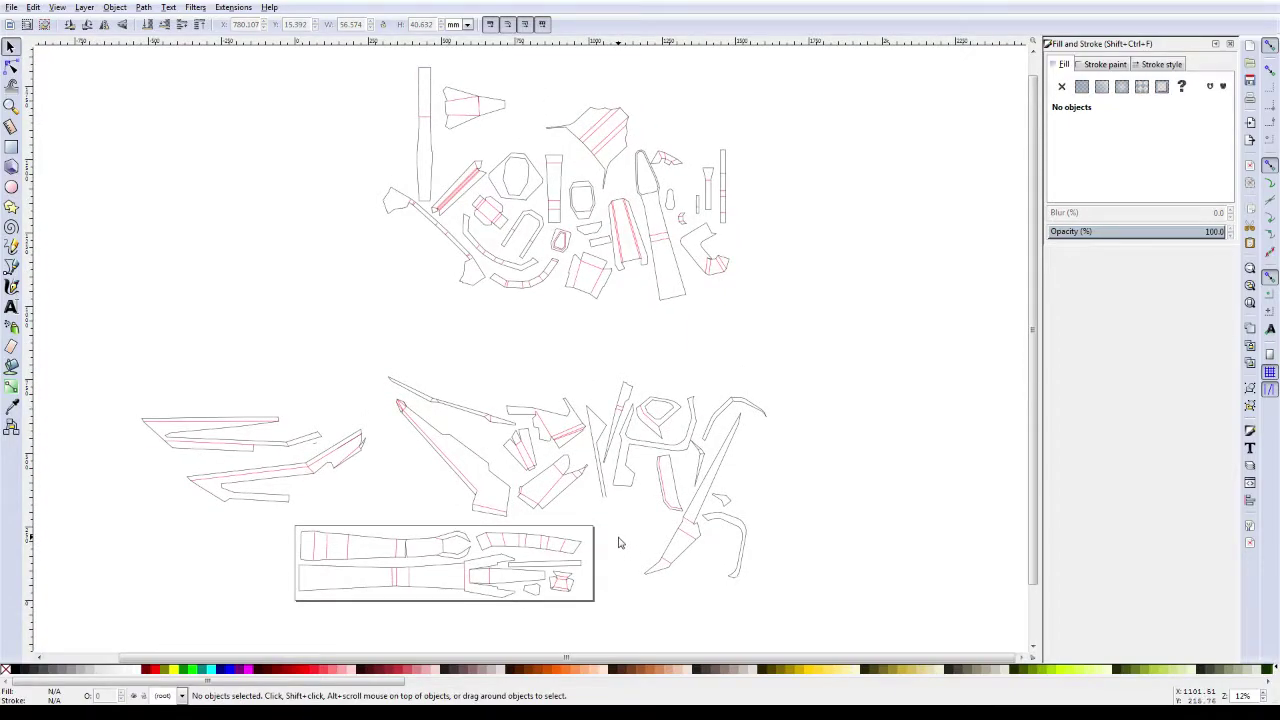
scroll(624, 530, "up", 1)
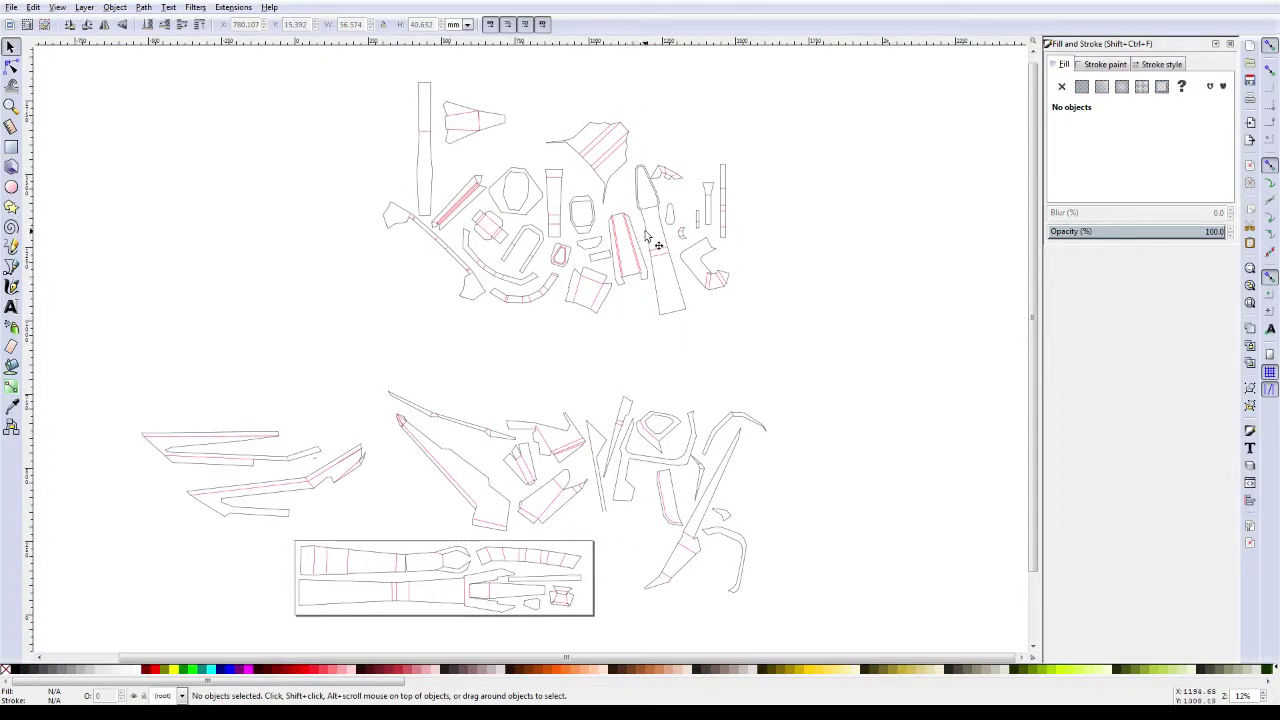
left_click(528, 572)
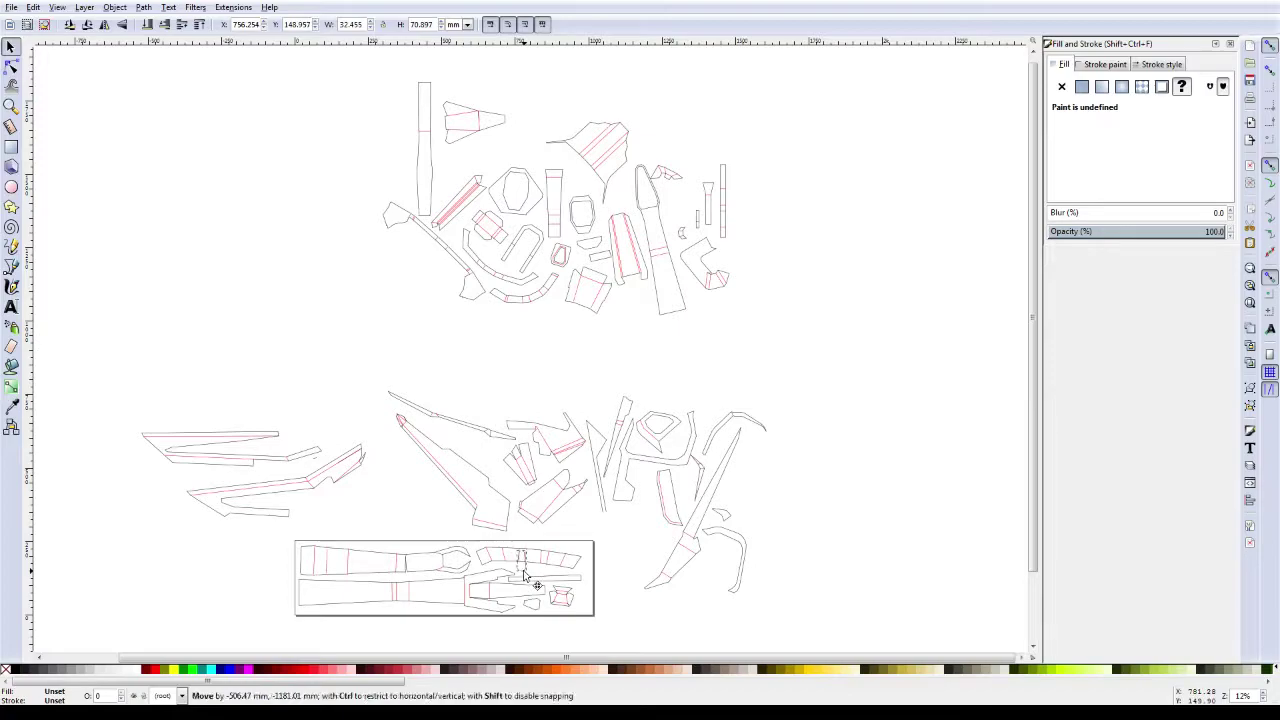
left_click(524, 574)
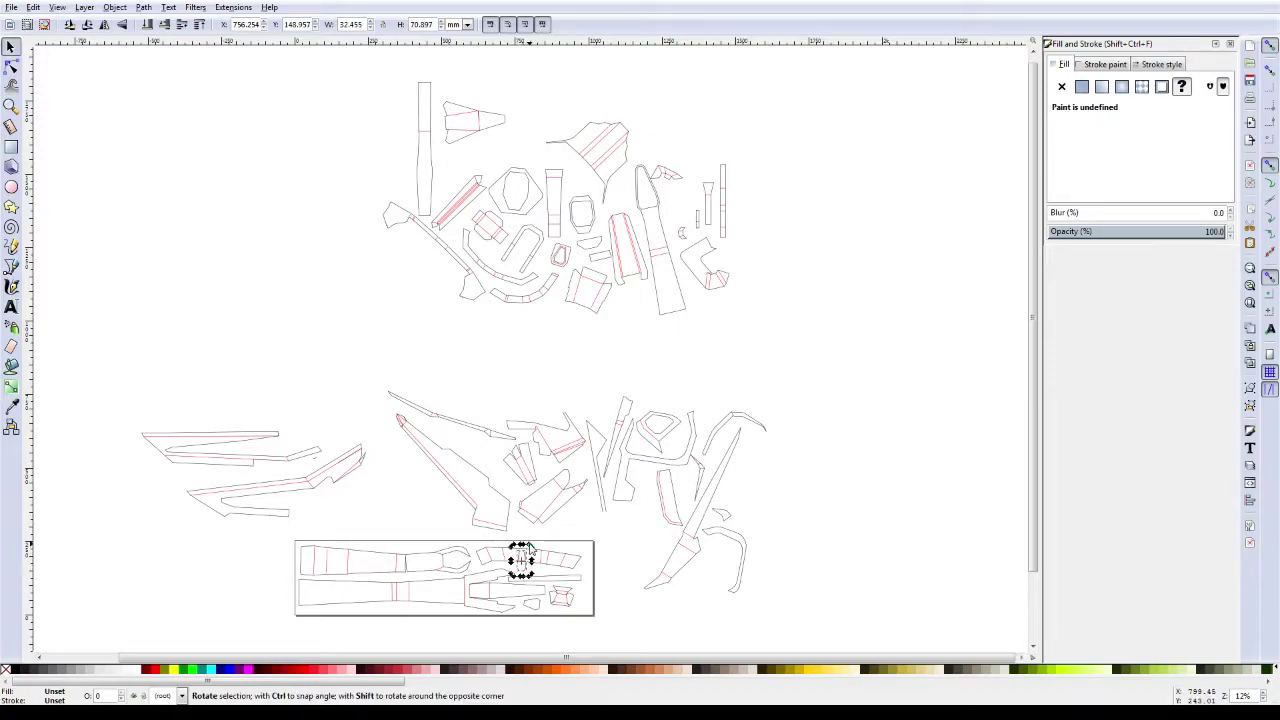
left_click_drag(533, 549, 515, 557)
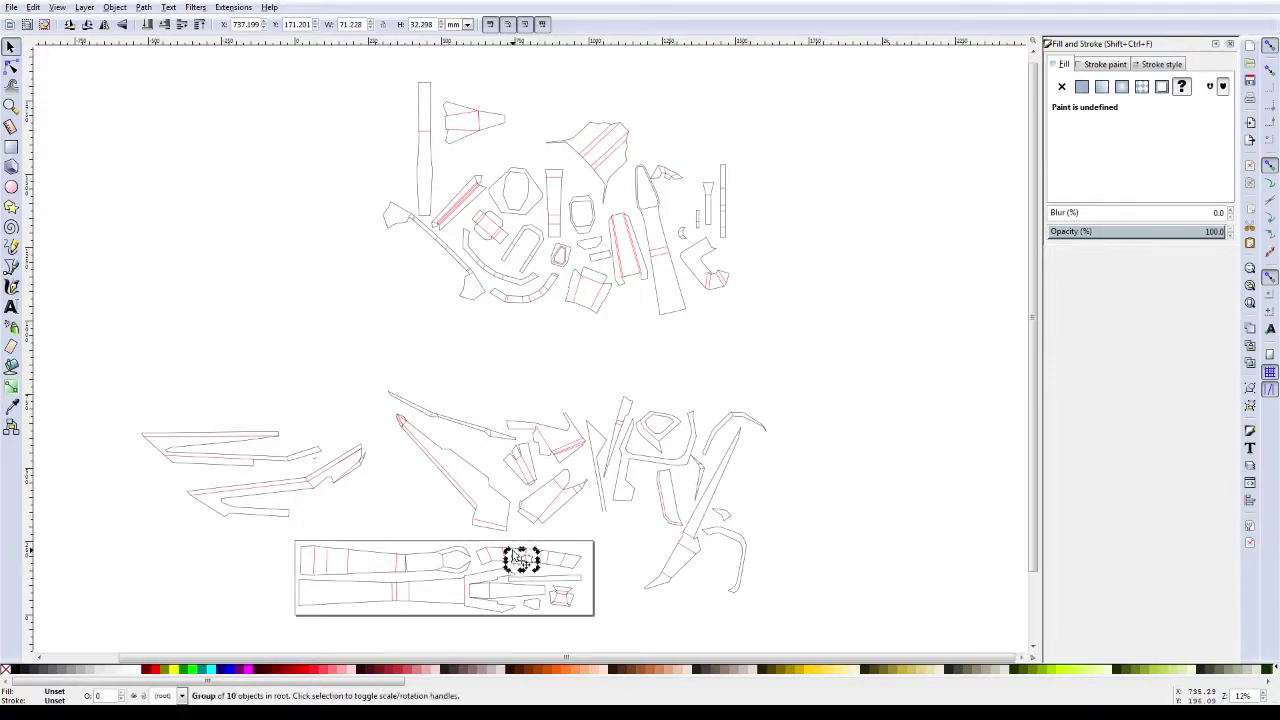
key("Down")
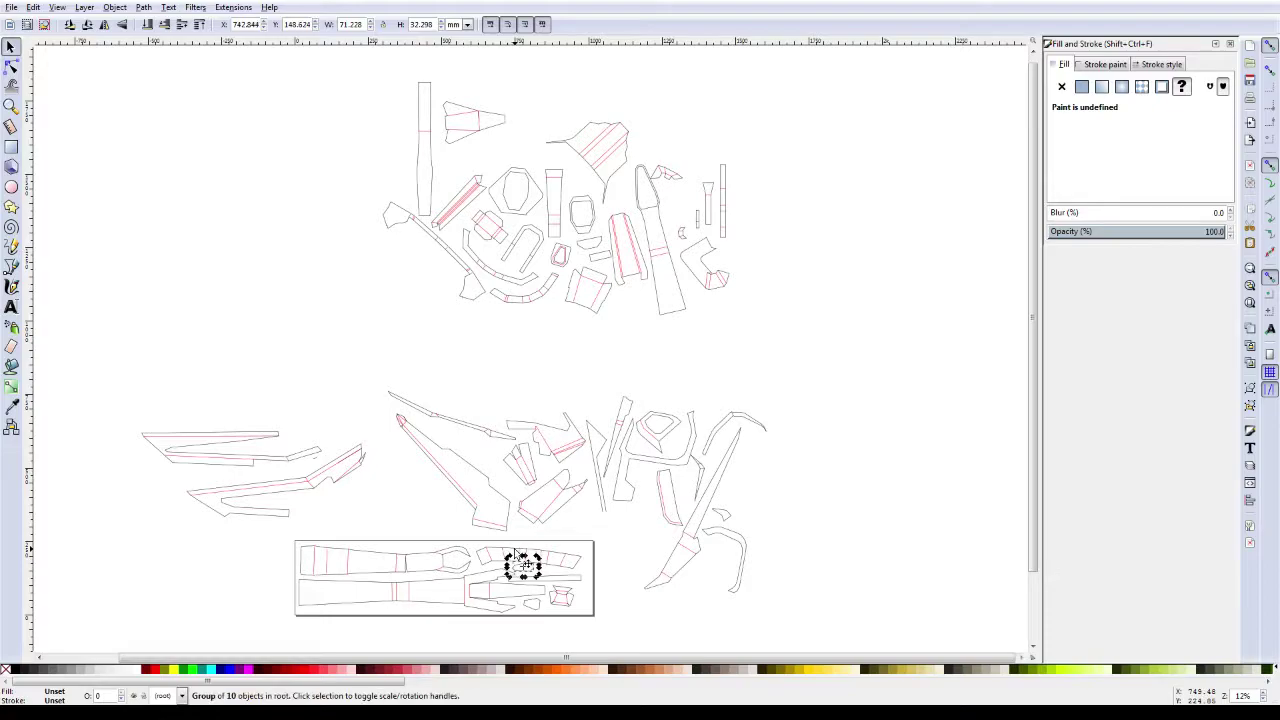
key("Right")
key("Right")
key("Down")
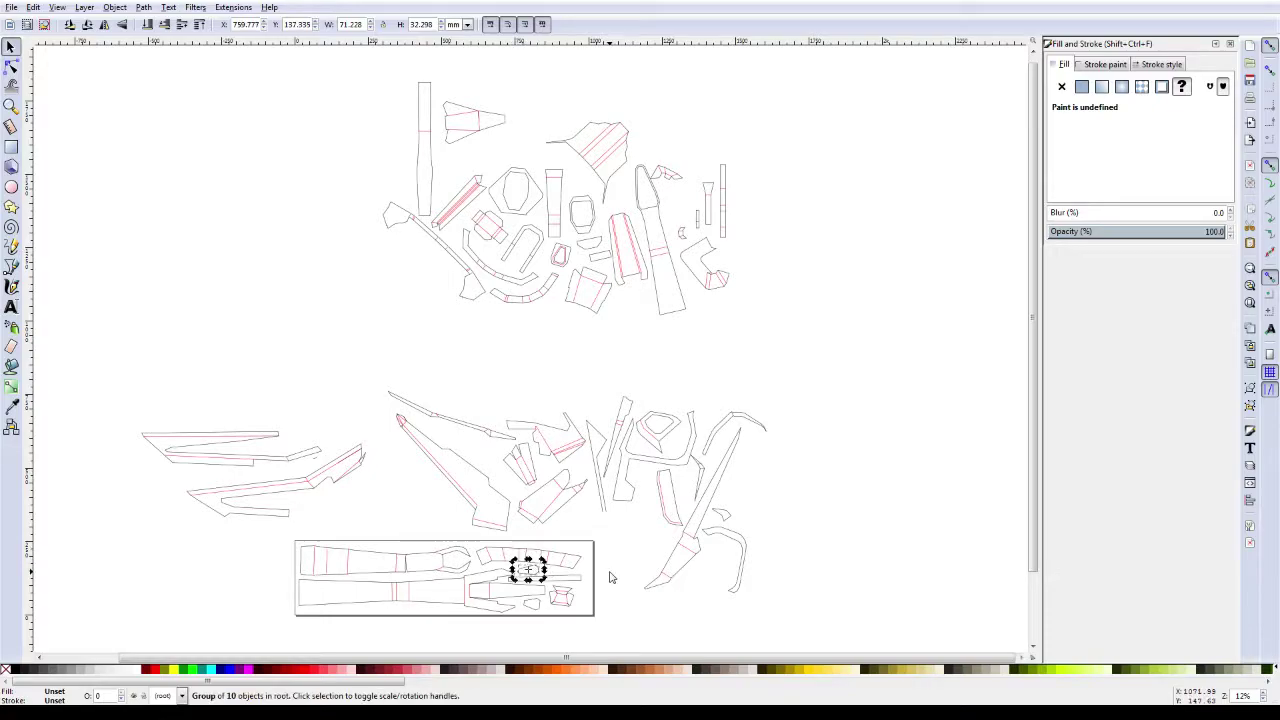
left_click(608, 574)
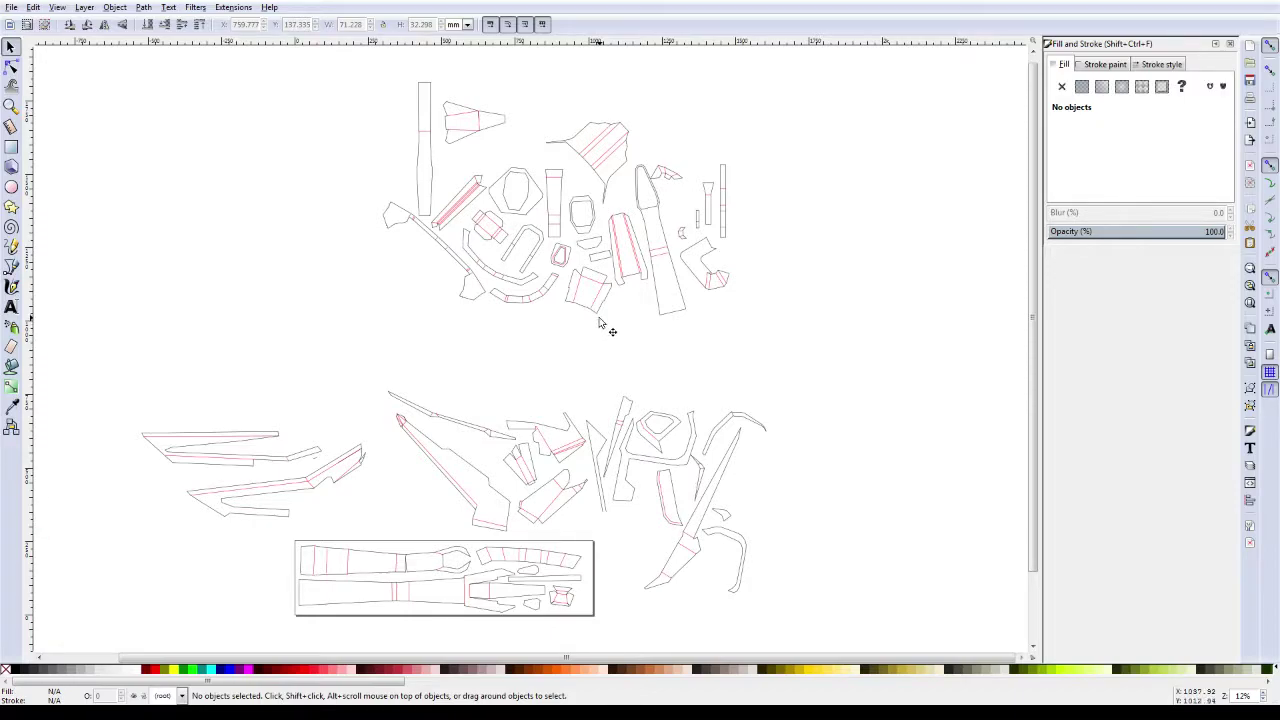
Step: Inspect the wrench-head and bottom-right small pieces without moving them
left_click(457, 562)
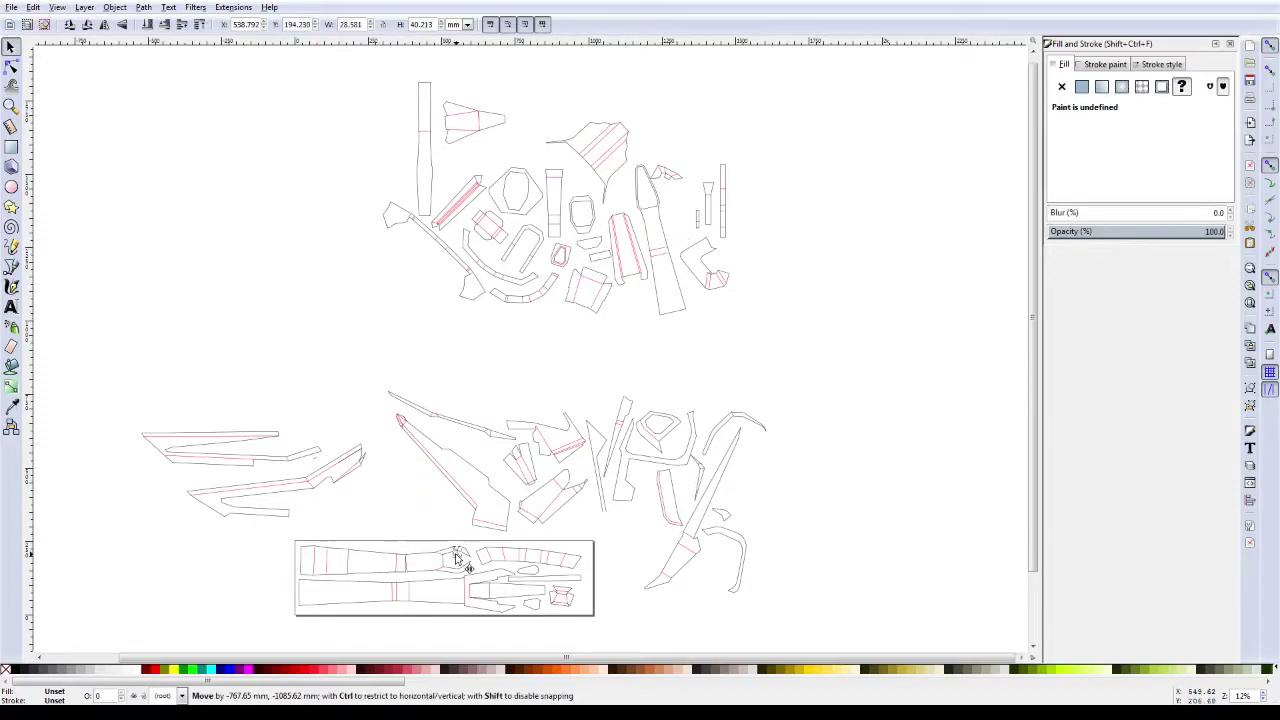
key("Escape")
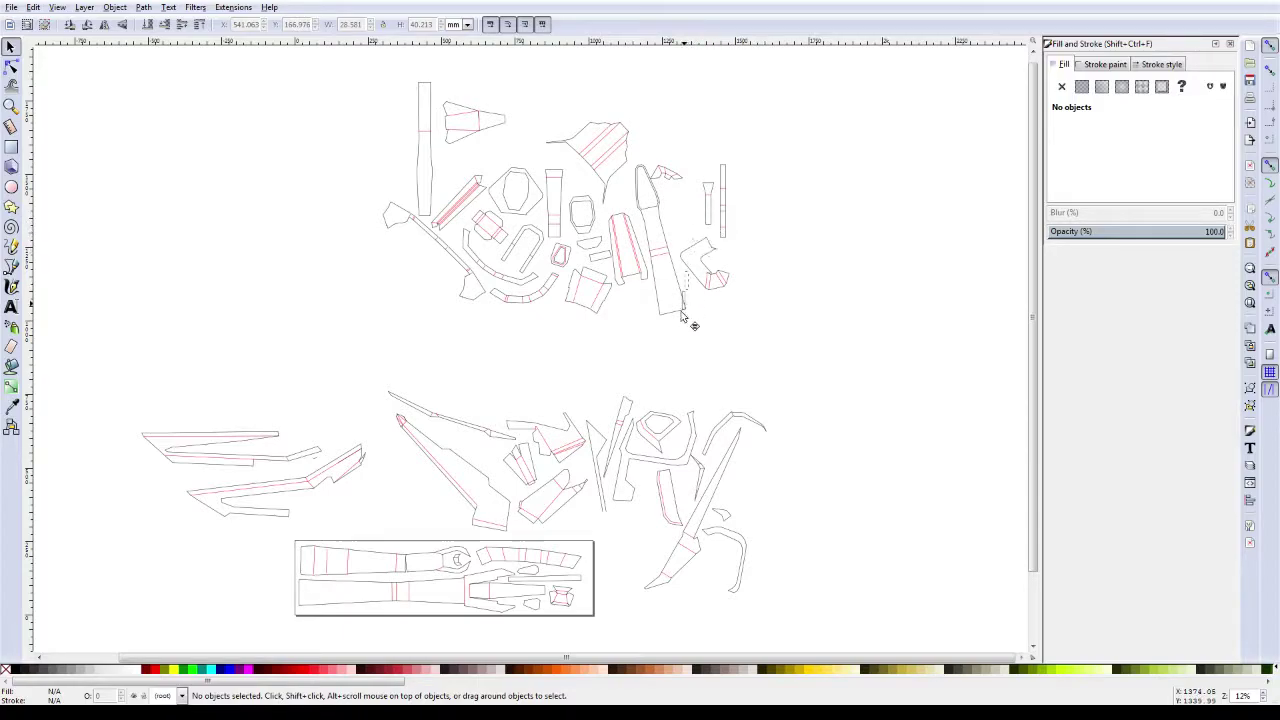
left_click(588, 592)
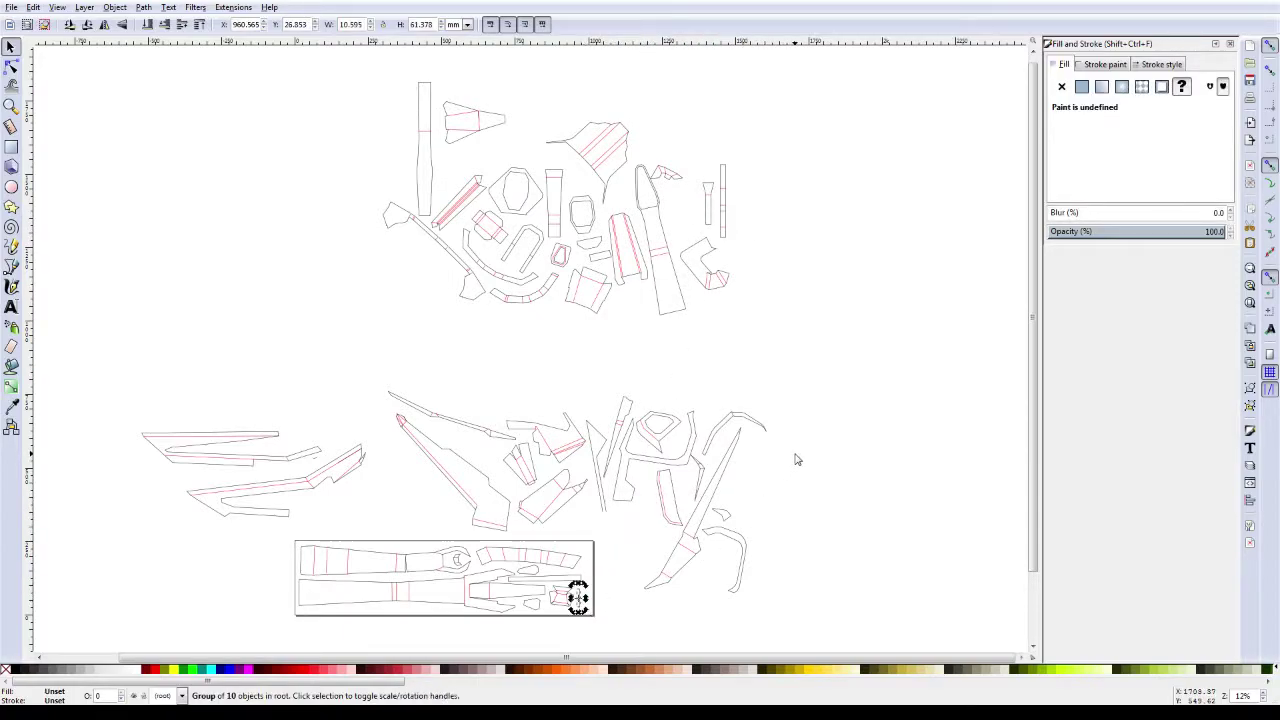
key("Escape")
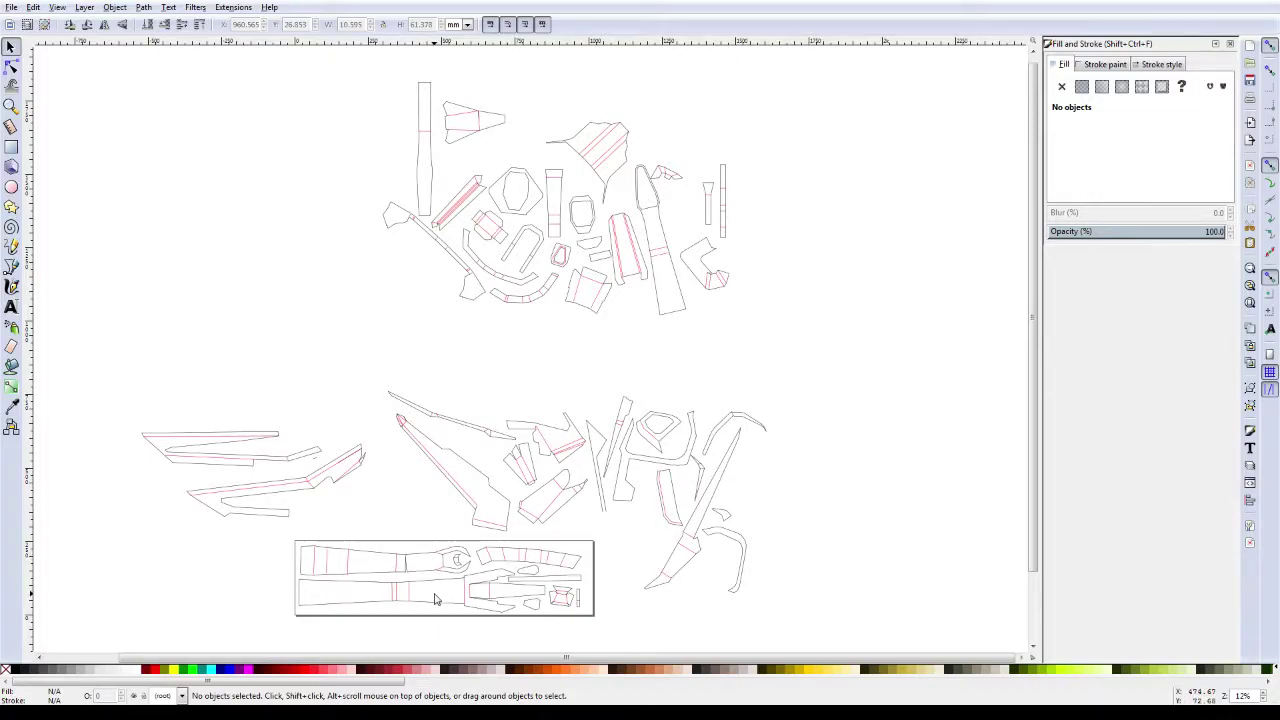
scroll(434, 598, "up", 2)
scroll(434, 598, "up", 1)
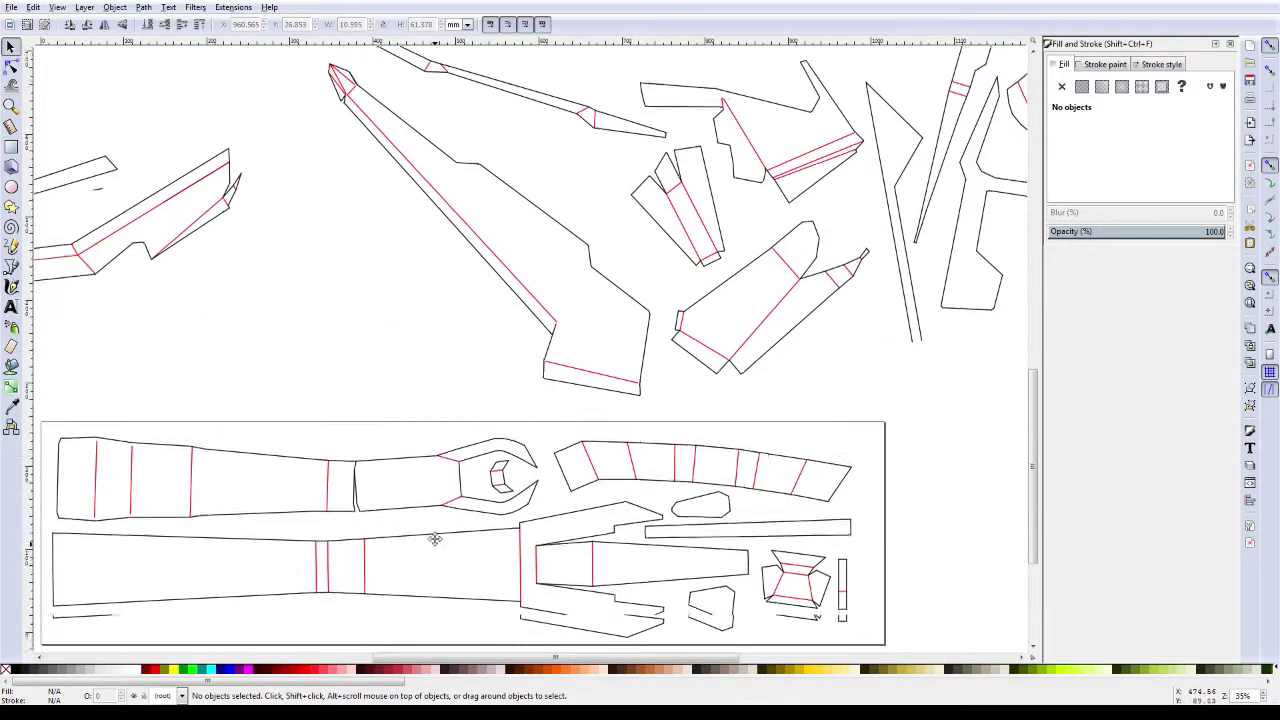
scroll(471, 446, "down", 3)
Step: Nudge the long thin strip slightly left and down
left_click(750, 393)
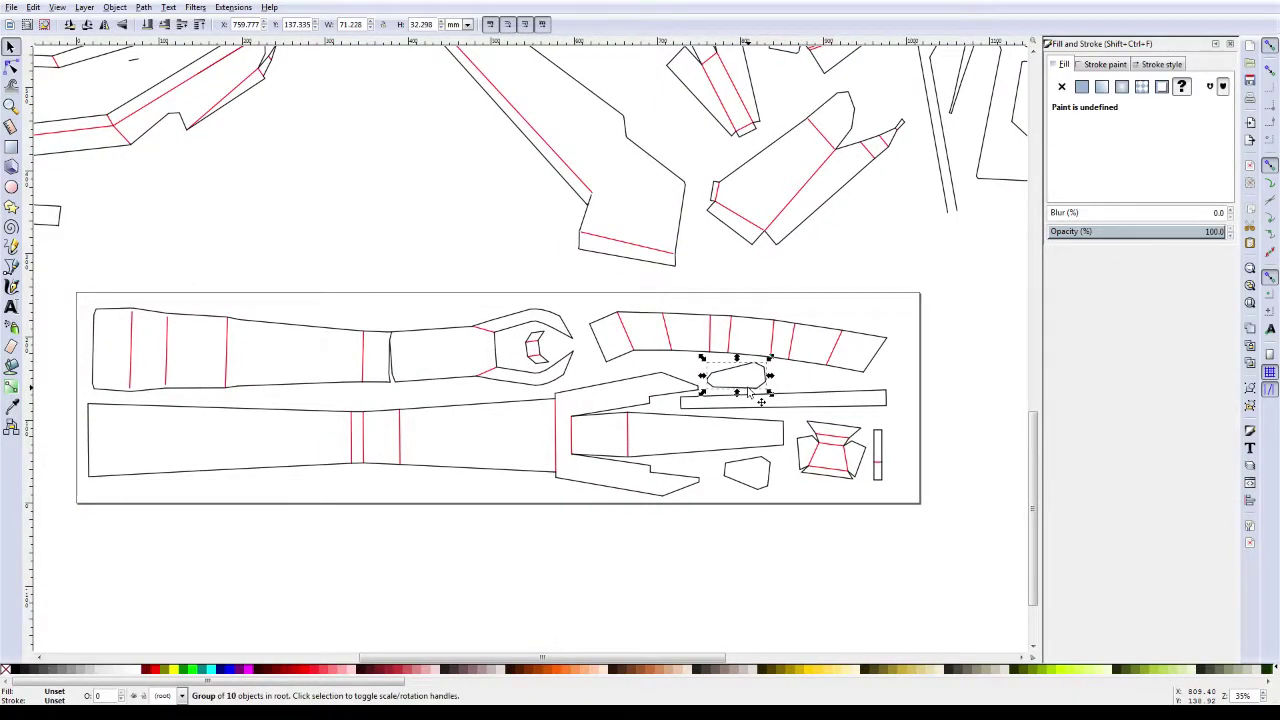
left_click(808, 397)
key("Left")
key("Left")
key("Left")
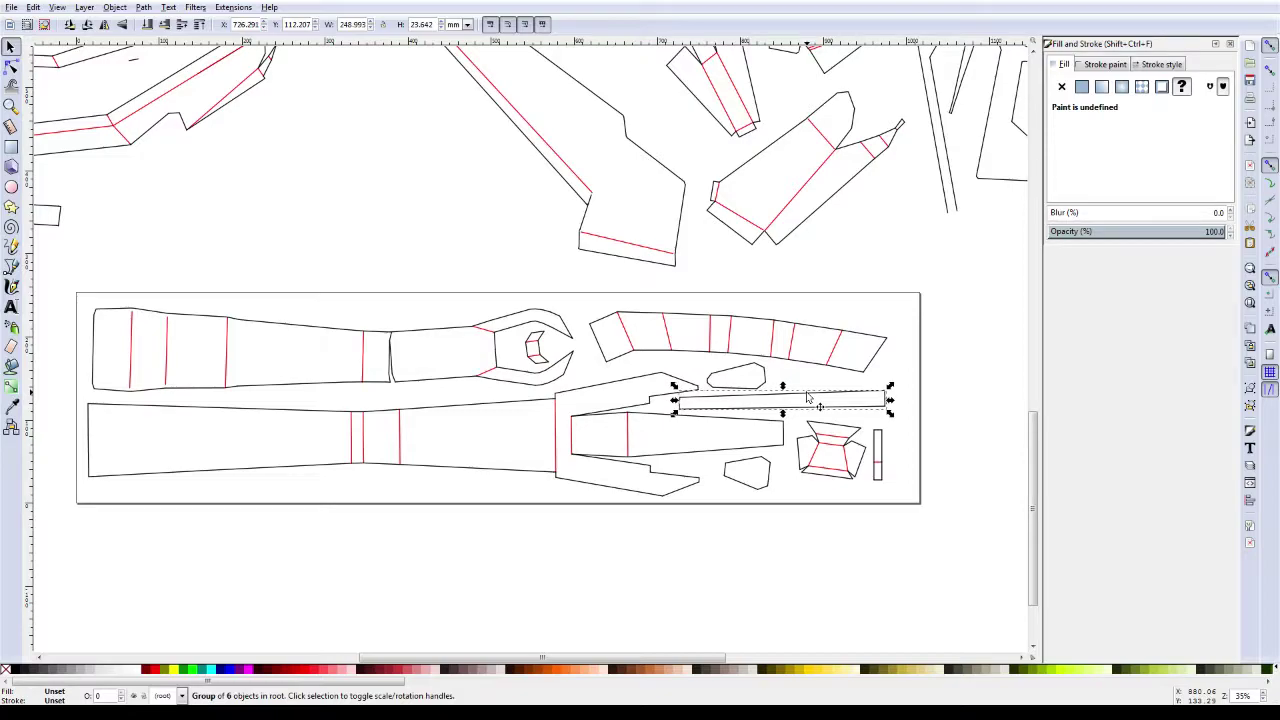
key("Down")
left_click(953, 373)
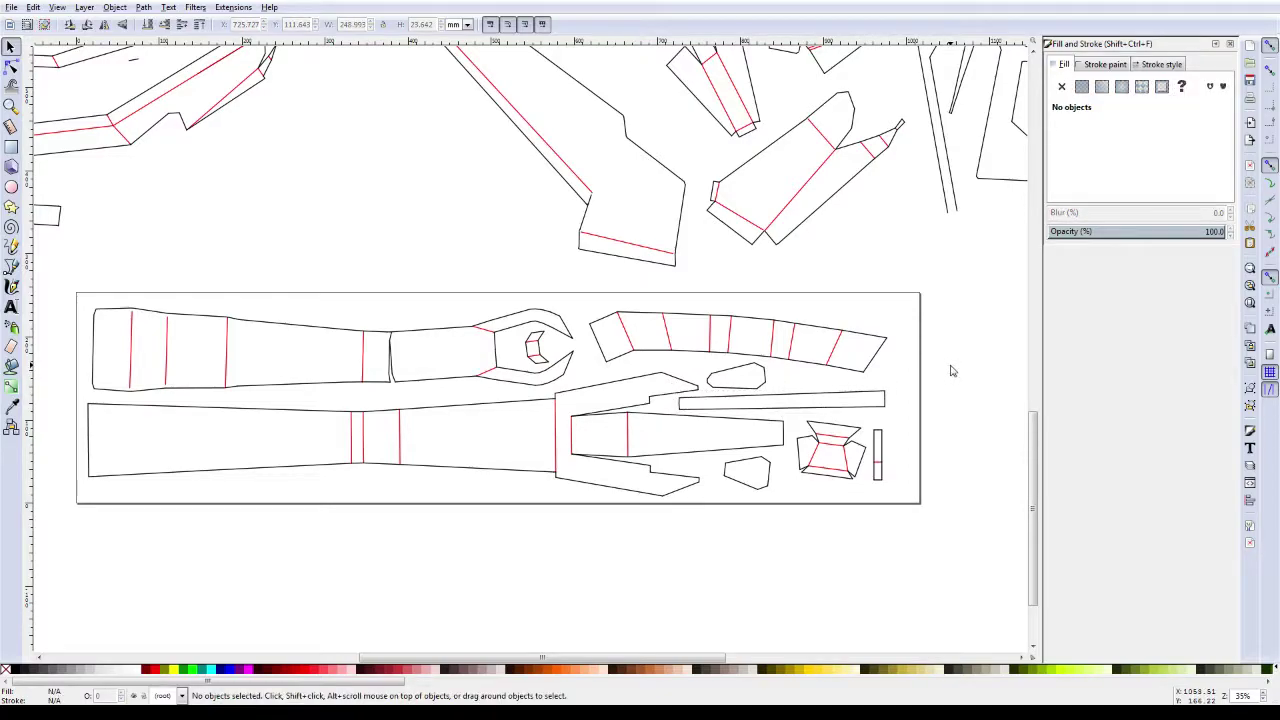
Step: Shift the wrench-head piece and the two upper strips down together
left_click(537, 352)
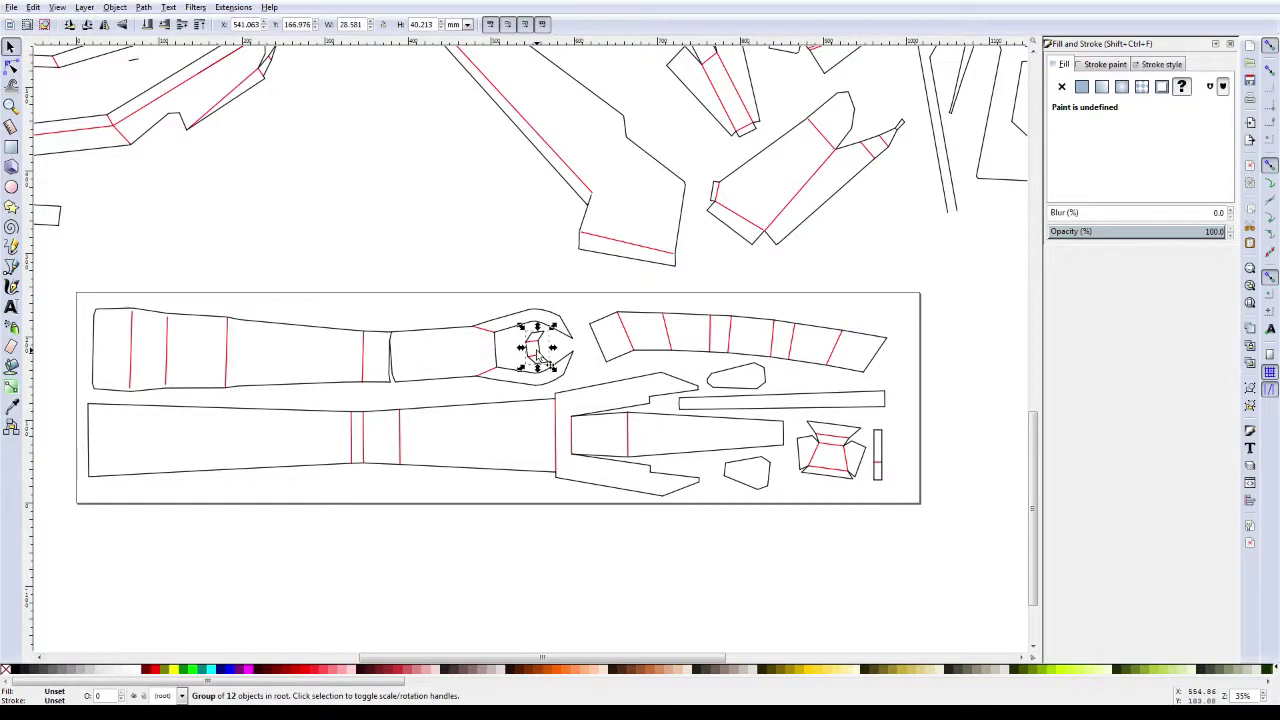
left_click(600, 348, "shift")
left_click(538, 388, "shift")
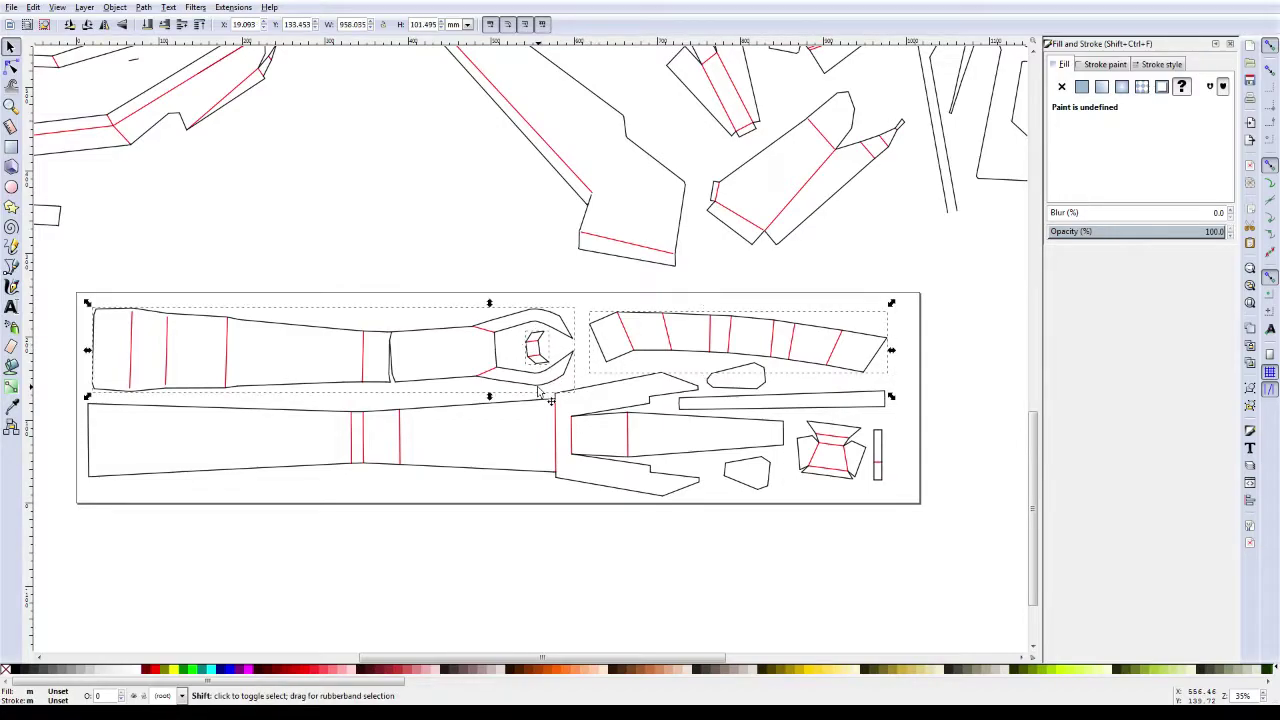
key("Down")
key("Down")
key("Down")
key("Down")
key("Down")
key("Down")
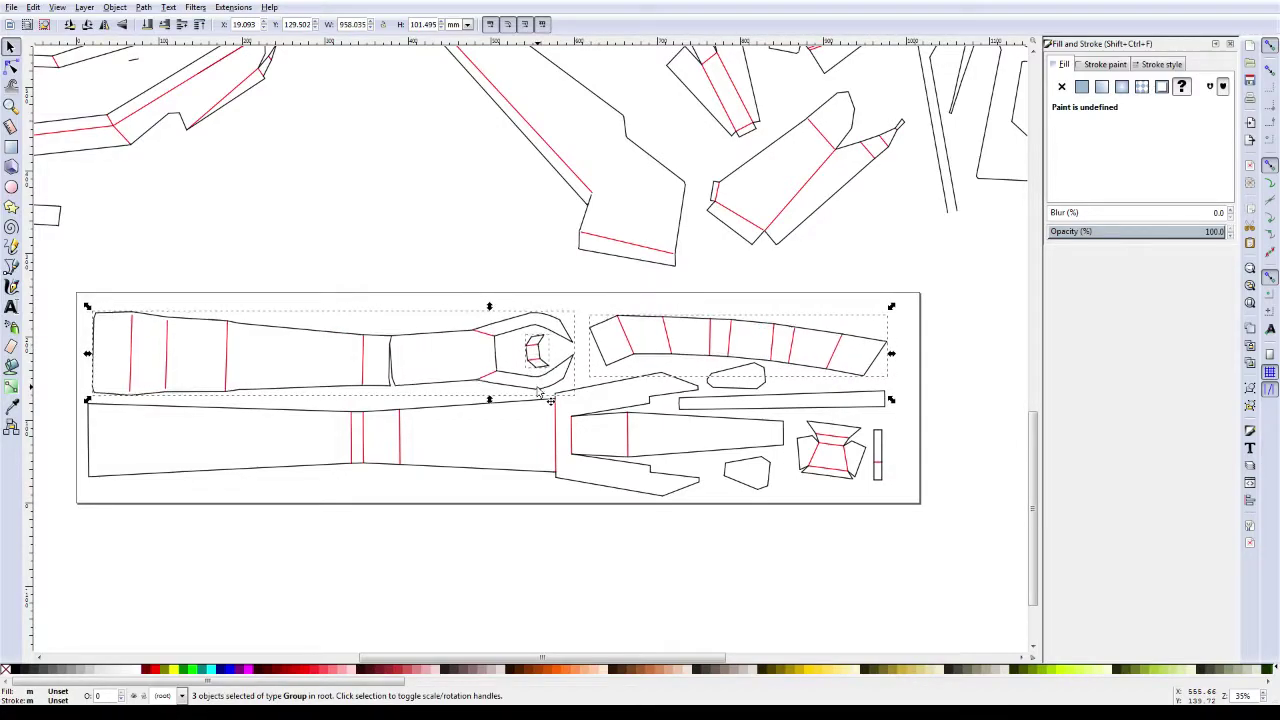
key("Down")
key("Down")
key("Down")
key("Down")
key("Down")
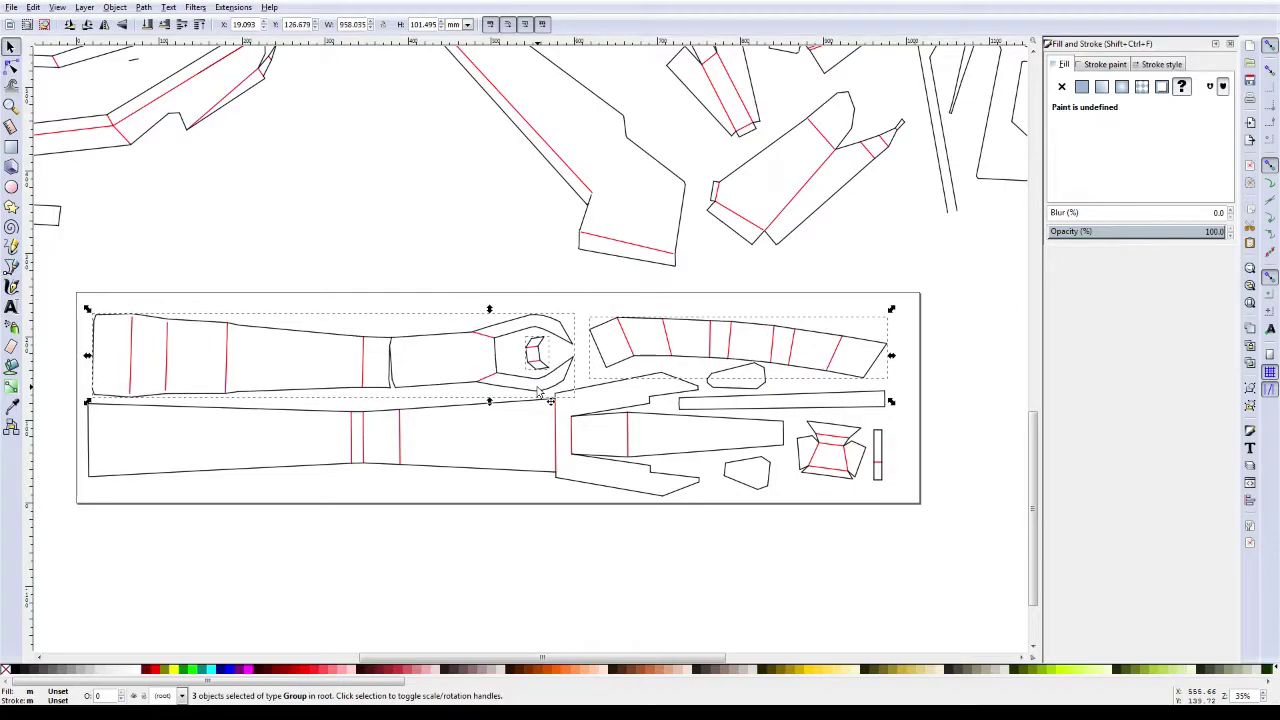
Step: Select all pieces in the frame and shift them up one step to fit
left_click(746, 390)
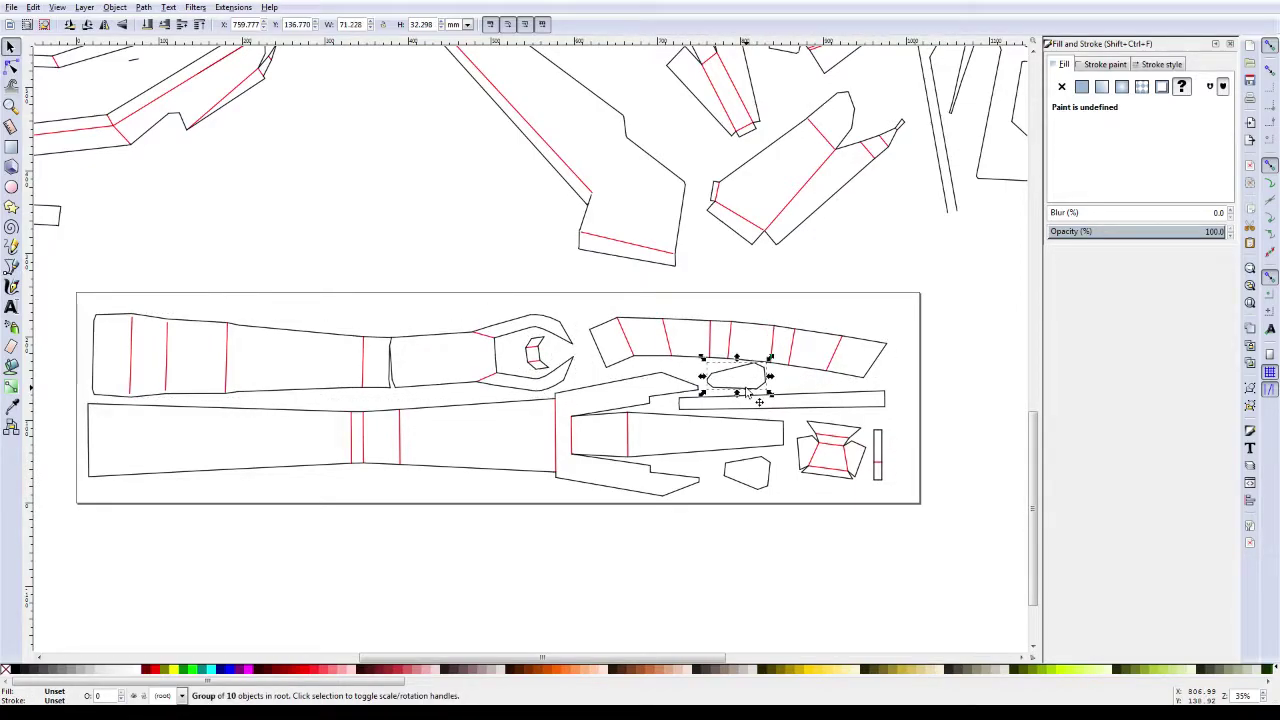
left_click(979, 420)
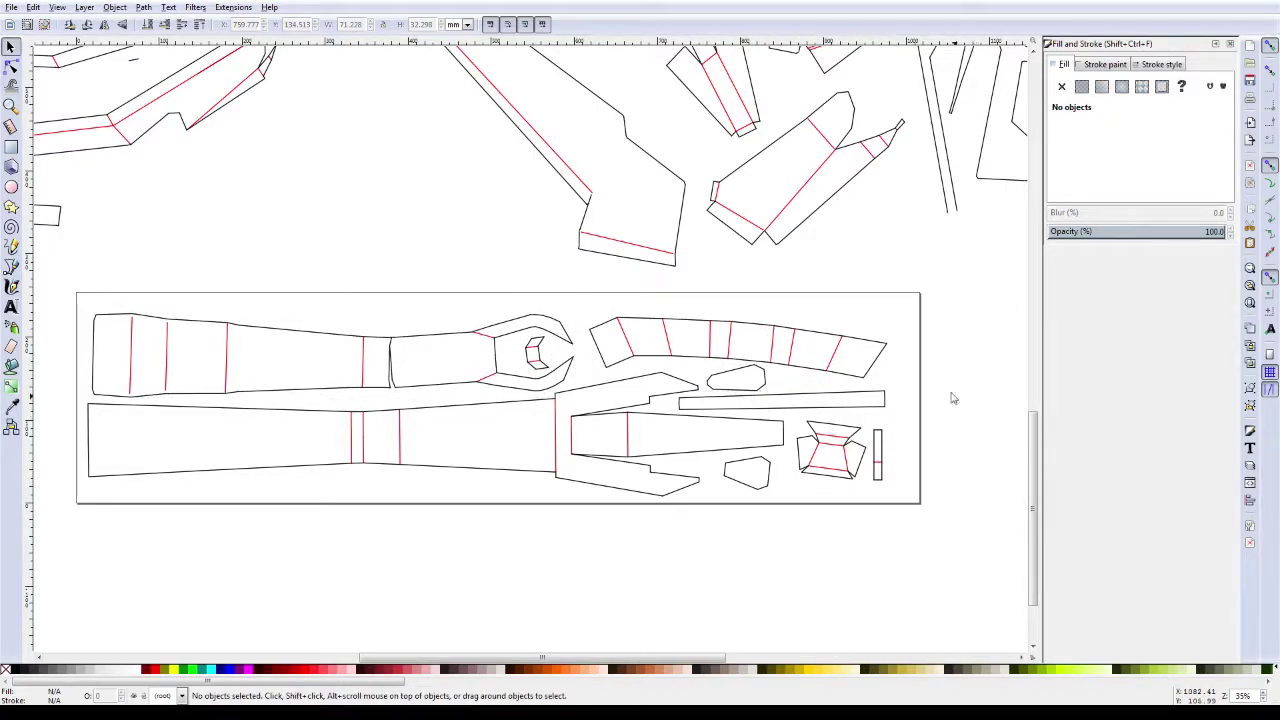
left_click_drag(924, 288, 153, 496)
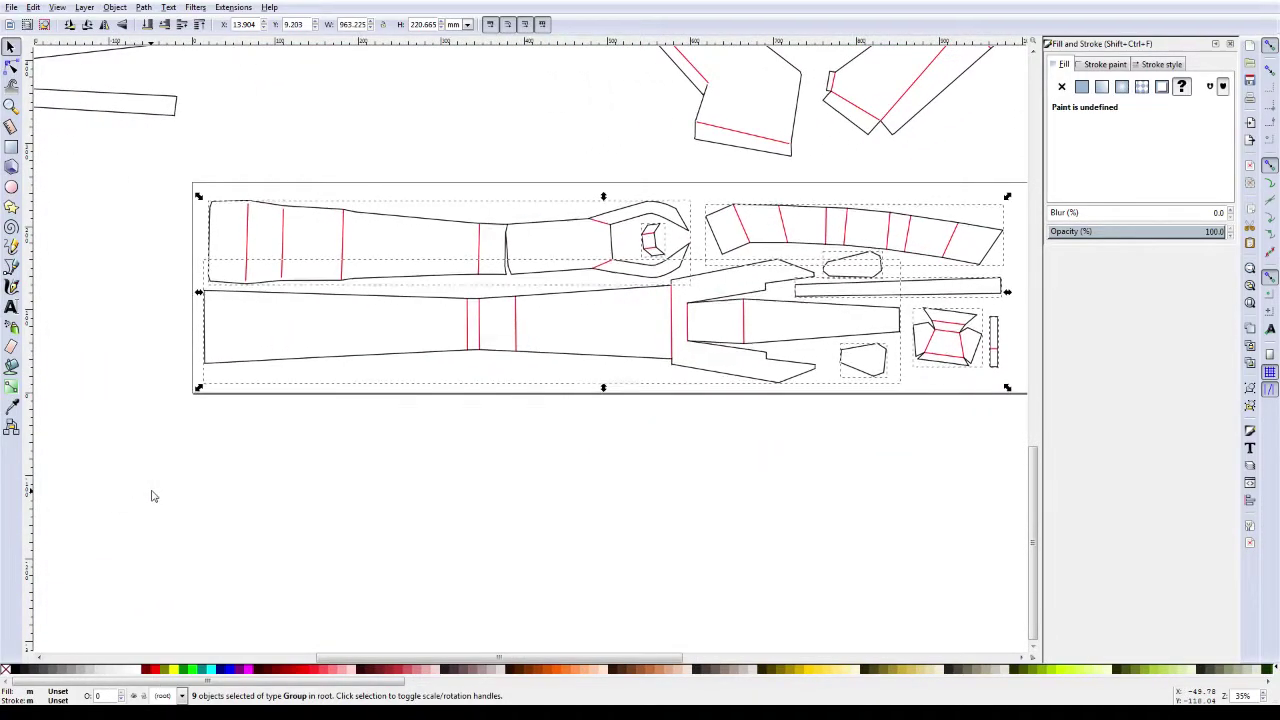
key("Up")
key("Up")
key("Up")
key("Up")
key("Up")
key("Up")
key("Up")
key("Up")
key("Up")
key("Up")
key("Up")
key("Up")
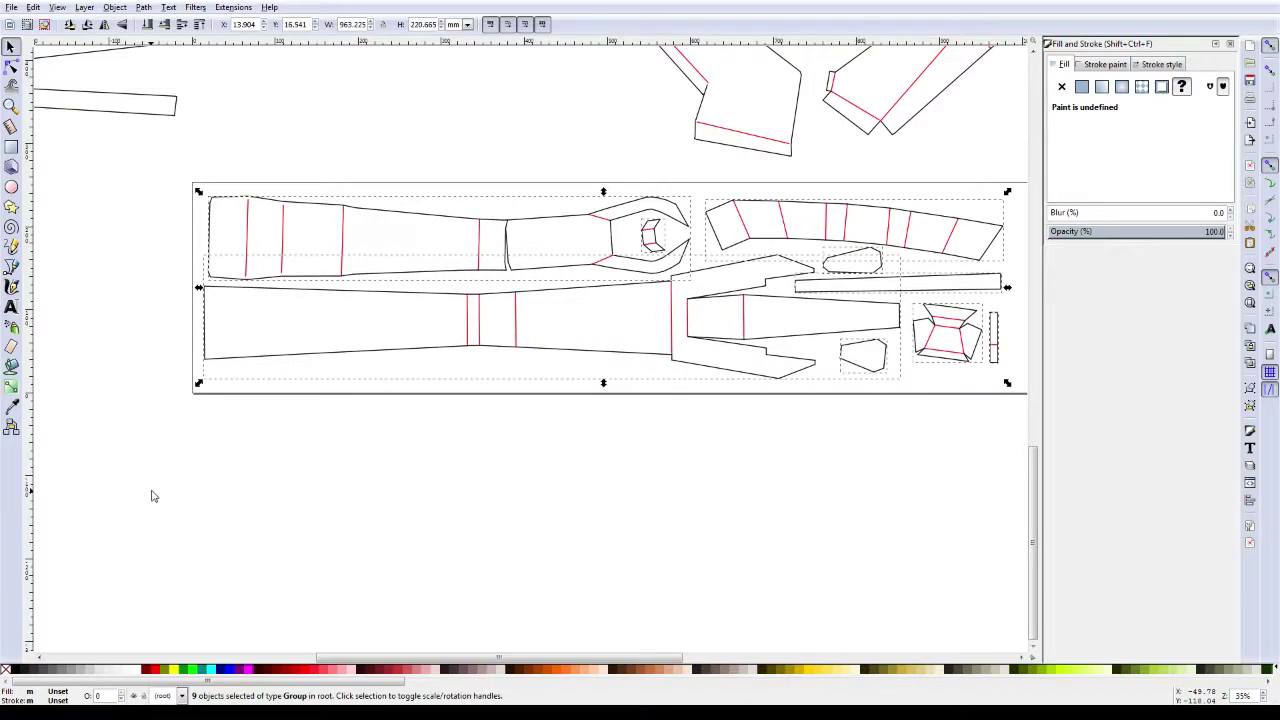
left_click(152, 496)
left_click_drag(500, 450, 419, 512)
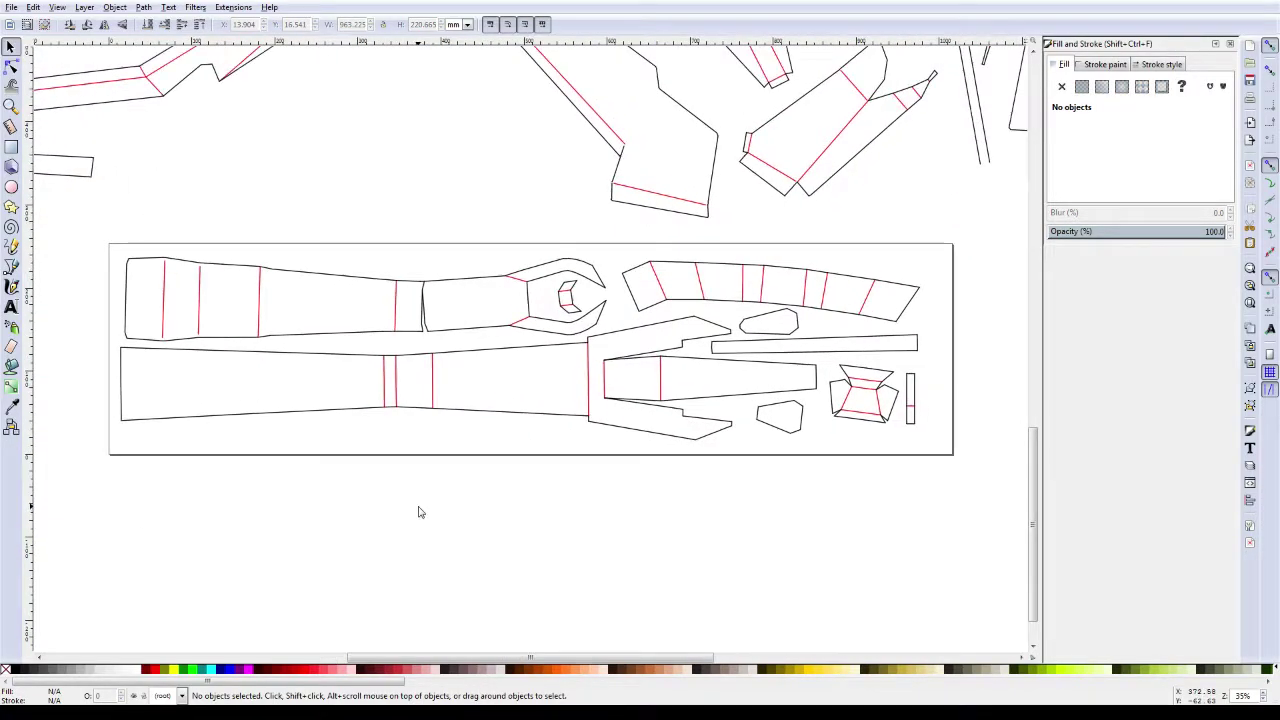
scroll(415, 515, "down", 2)
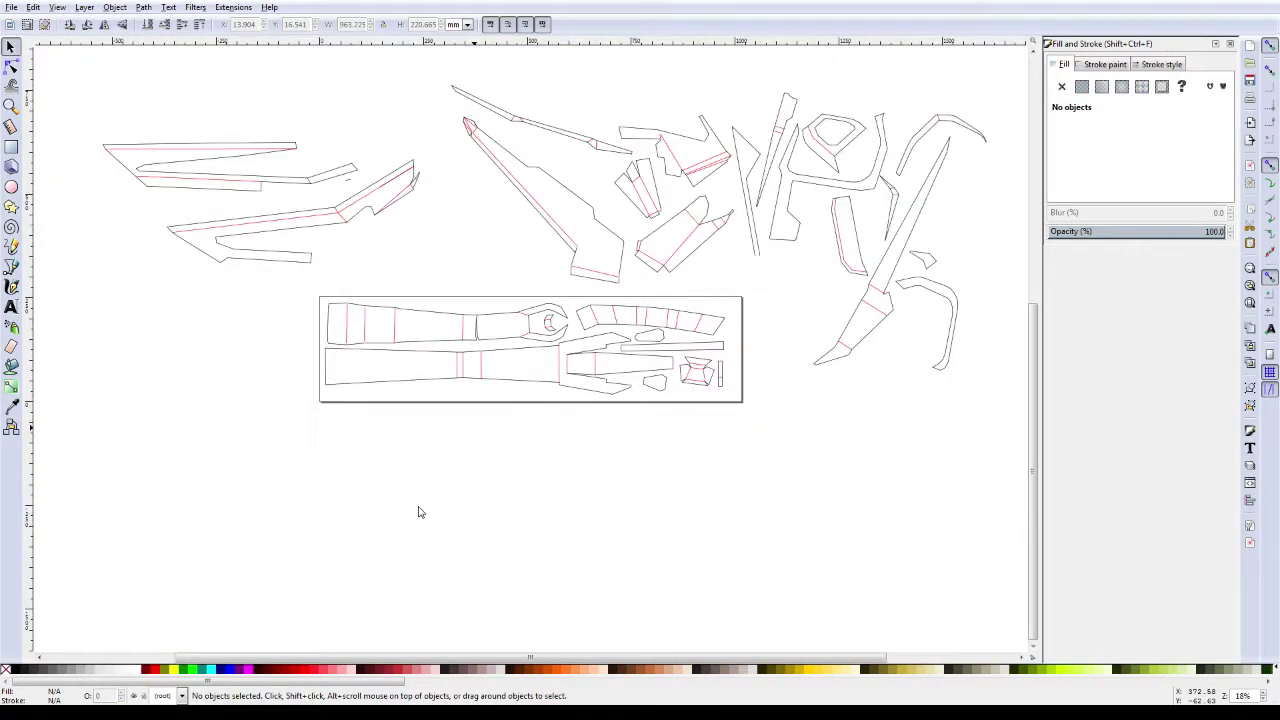
scroll(410, 520, "down", 2)
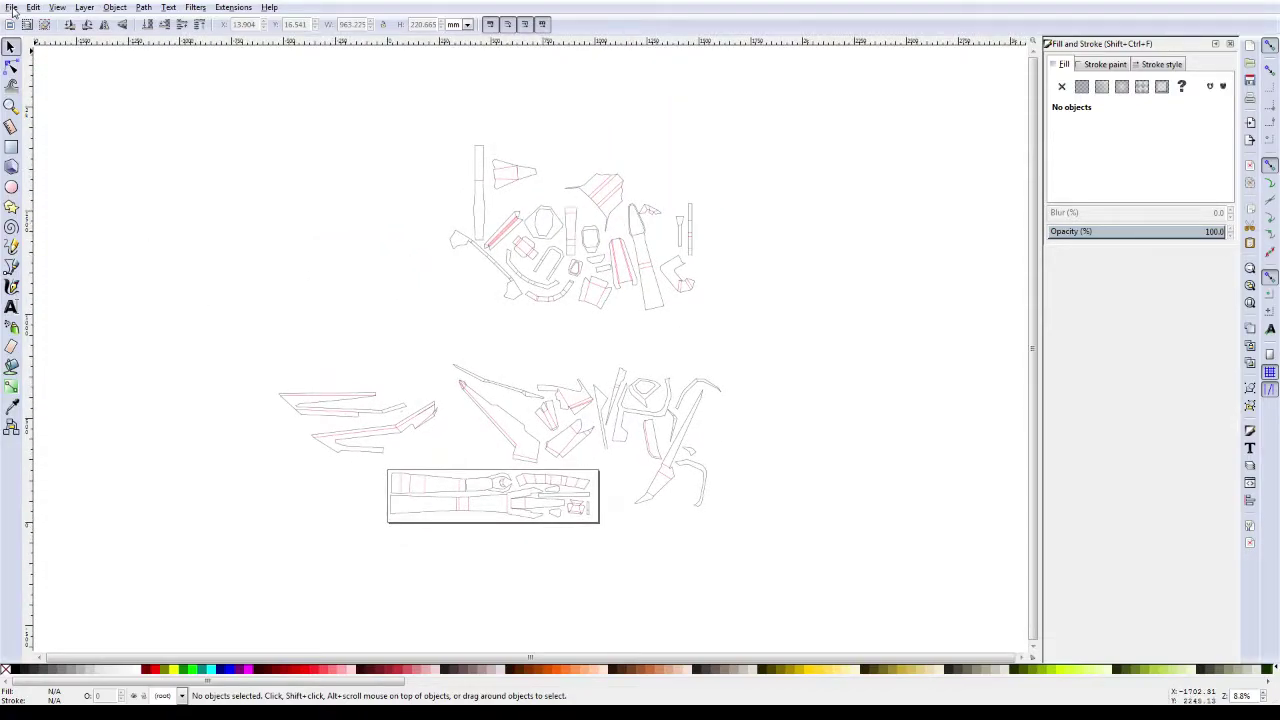
Step: Save the drawing as CaldariusGunPage01.svg in the export folder
left_click(12, 8)
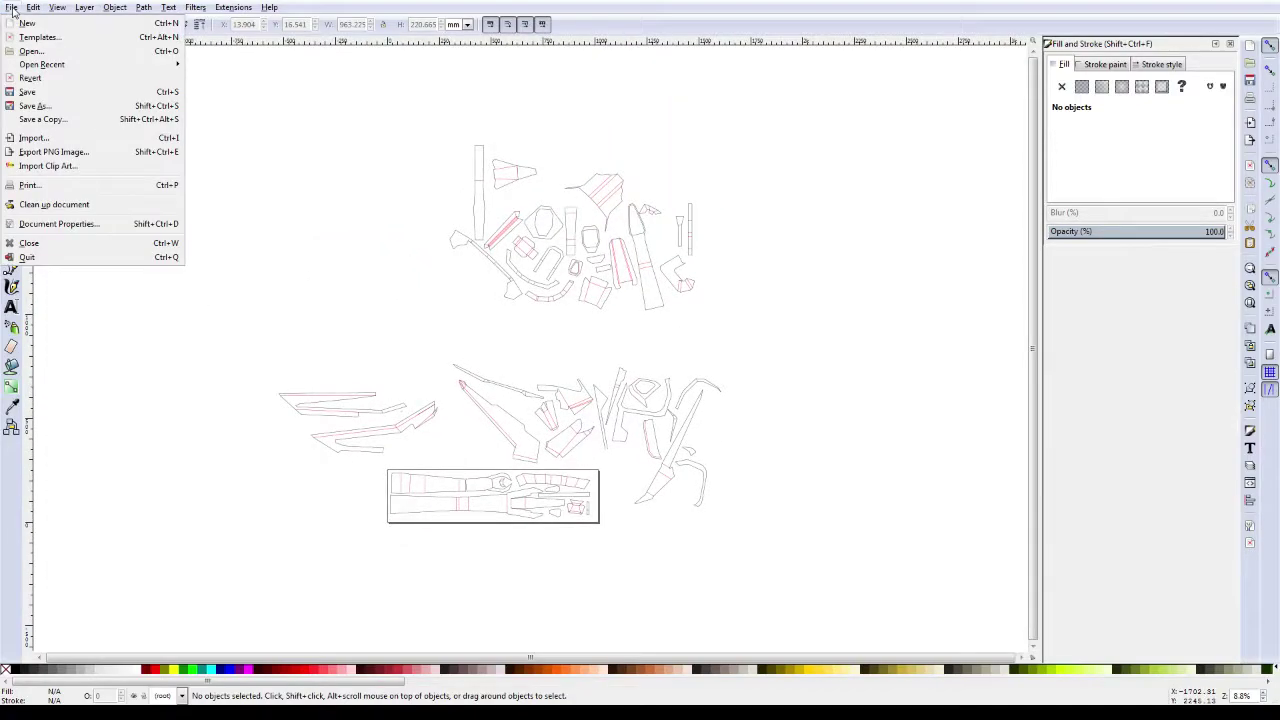
left_click(34, 106)
key("End")
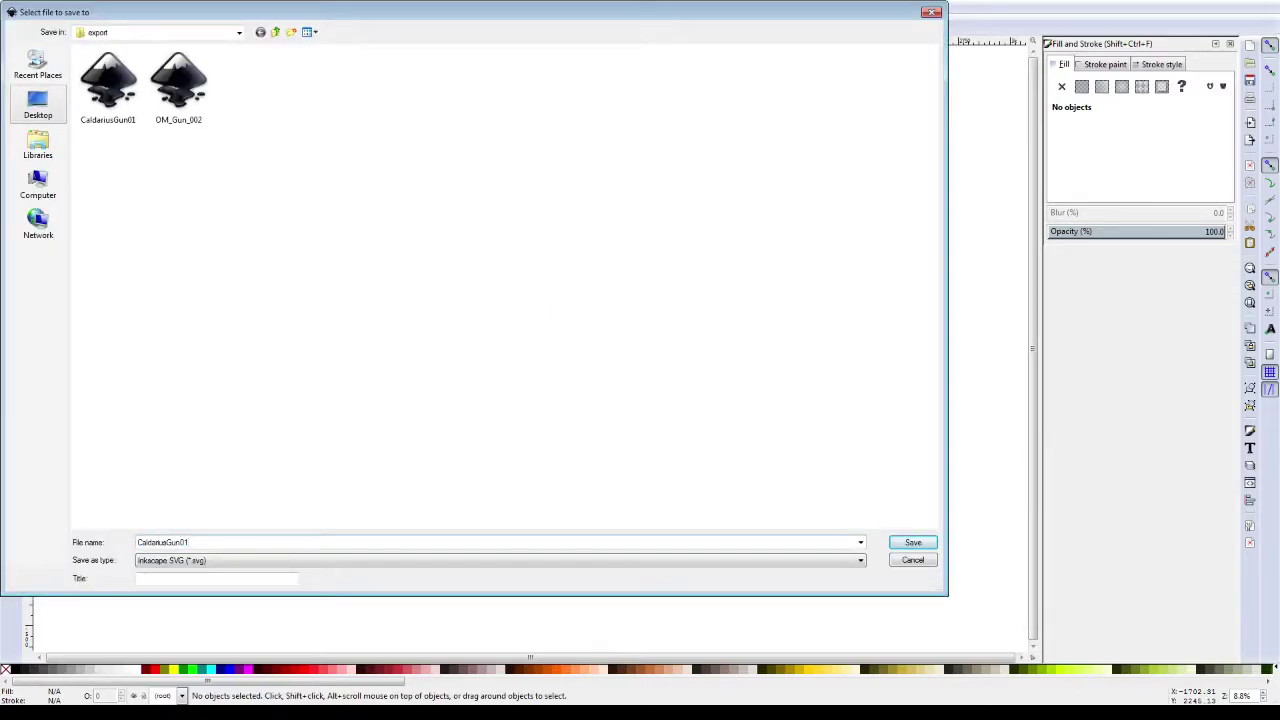
key("BackSpace")
key("BackSpace")
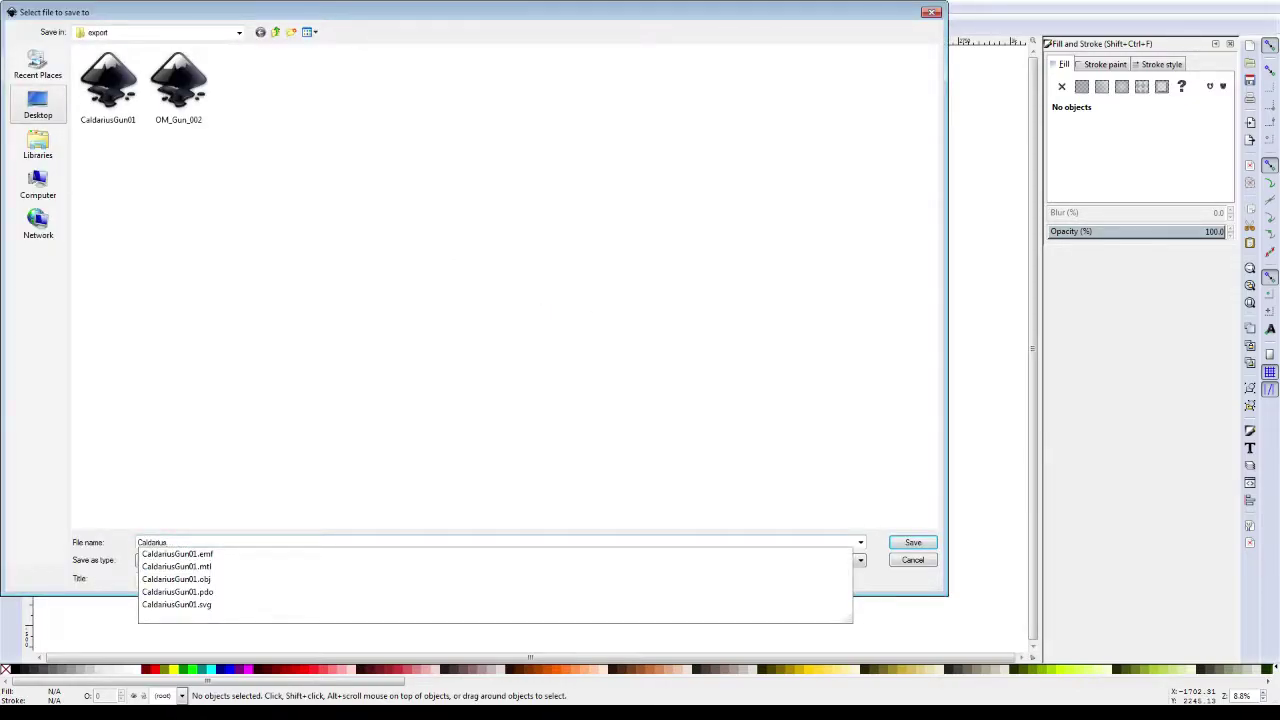
type("GunPage01")
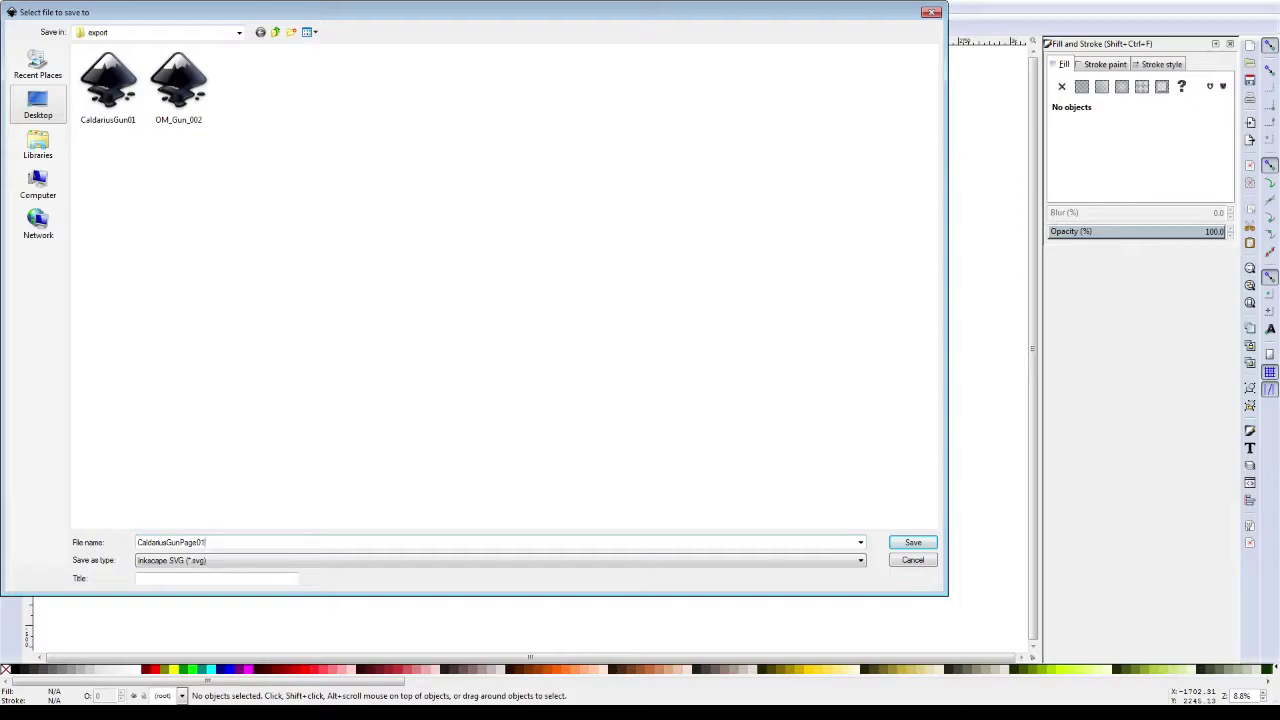
key("Return")
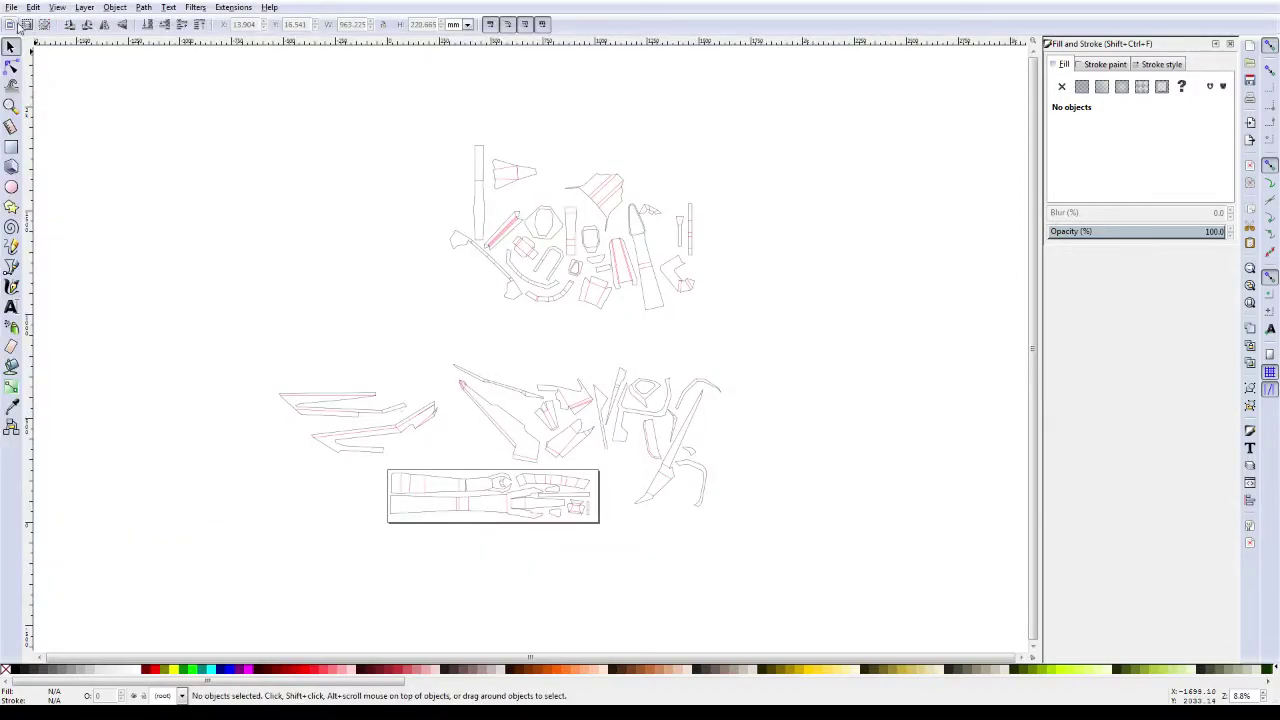
Step: Save another copy of CaldariusGunPage01 into the Downloads folder
left_click(11, 7)
left_click(40, 106)
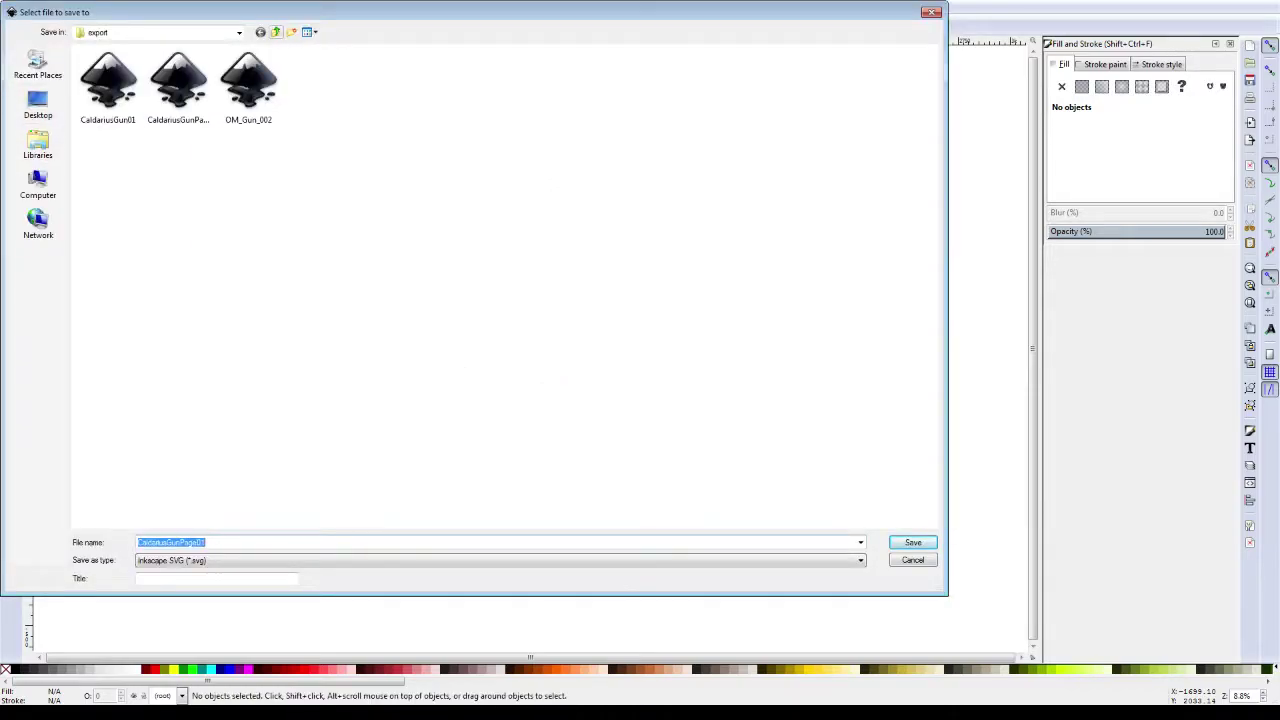
left_click(275, 32)
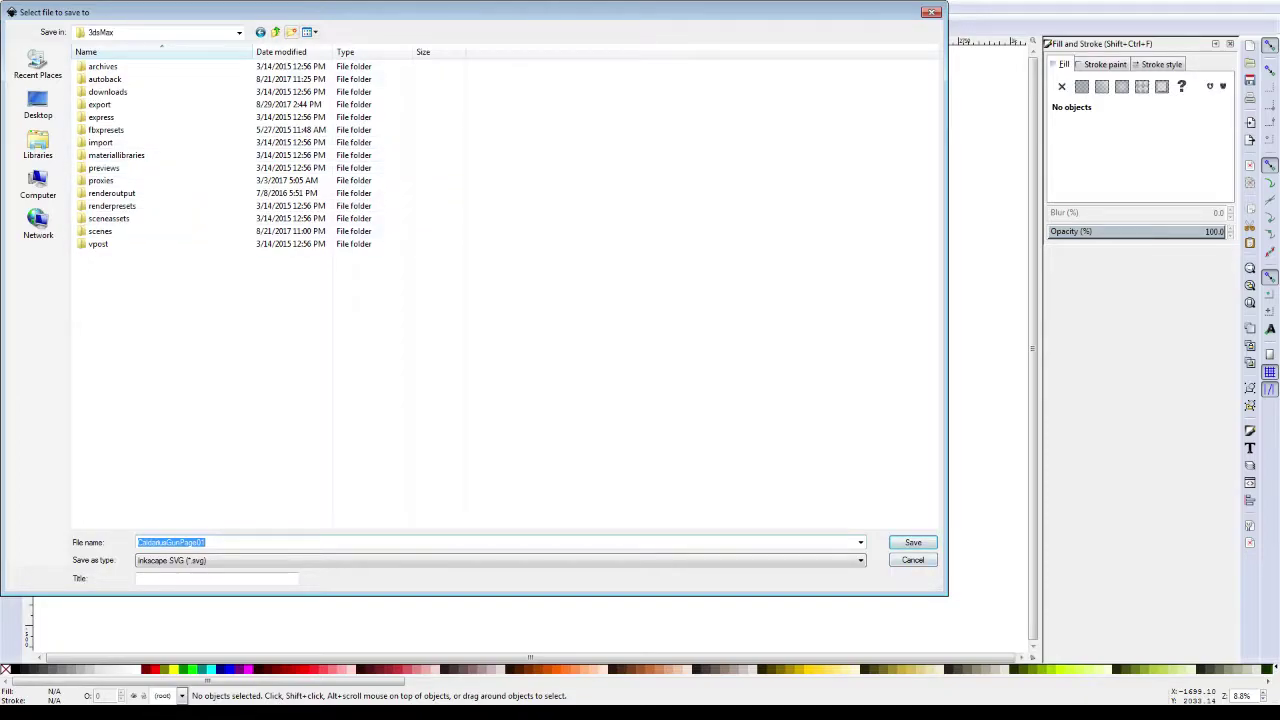
left_click(275, 32)
left_click(275, 32)
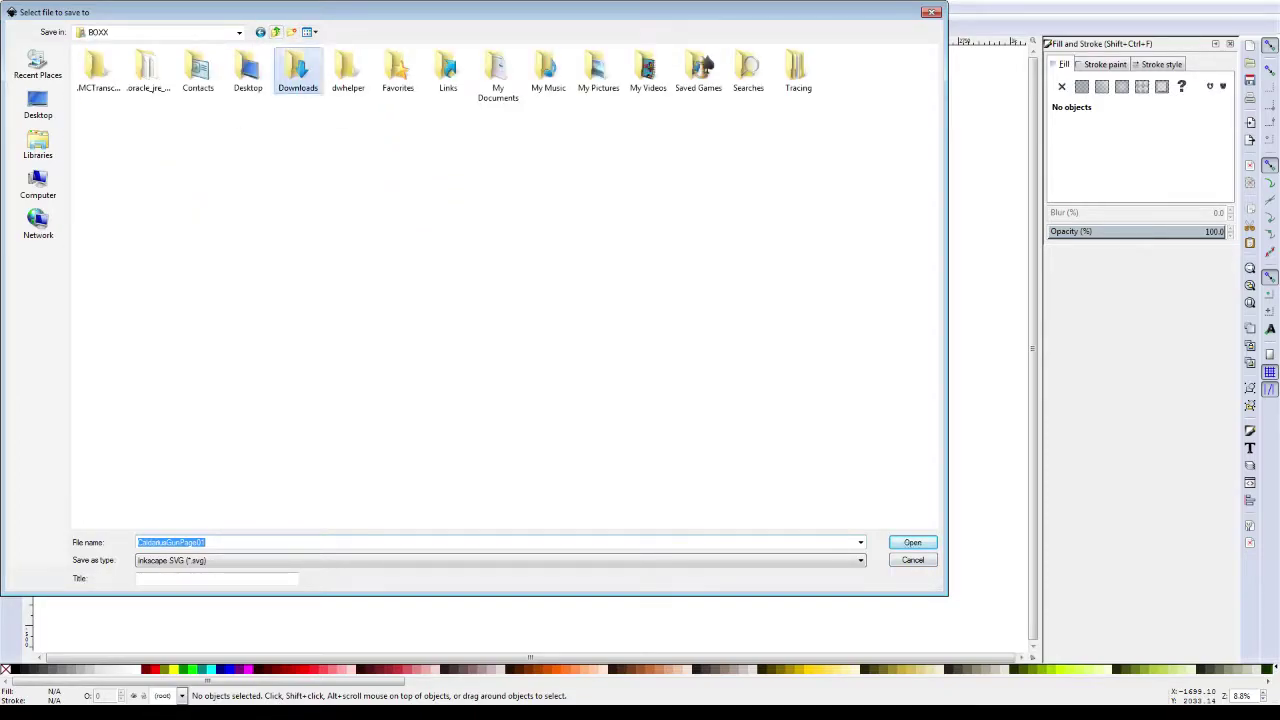
double_click(300, 75)
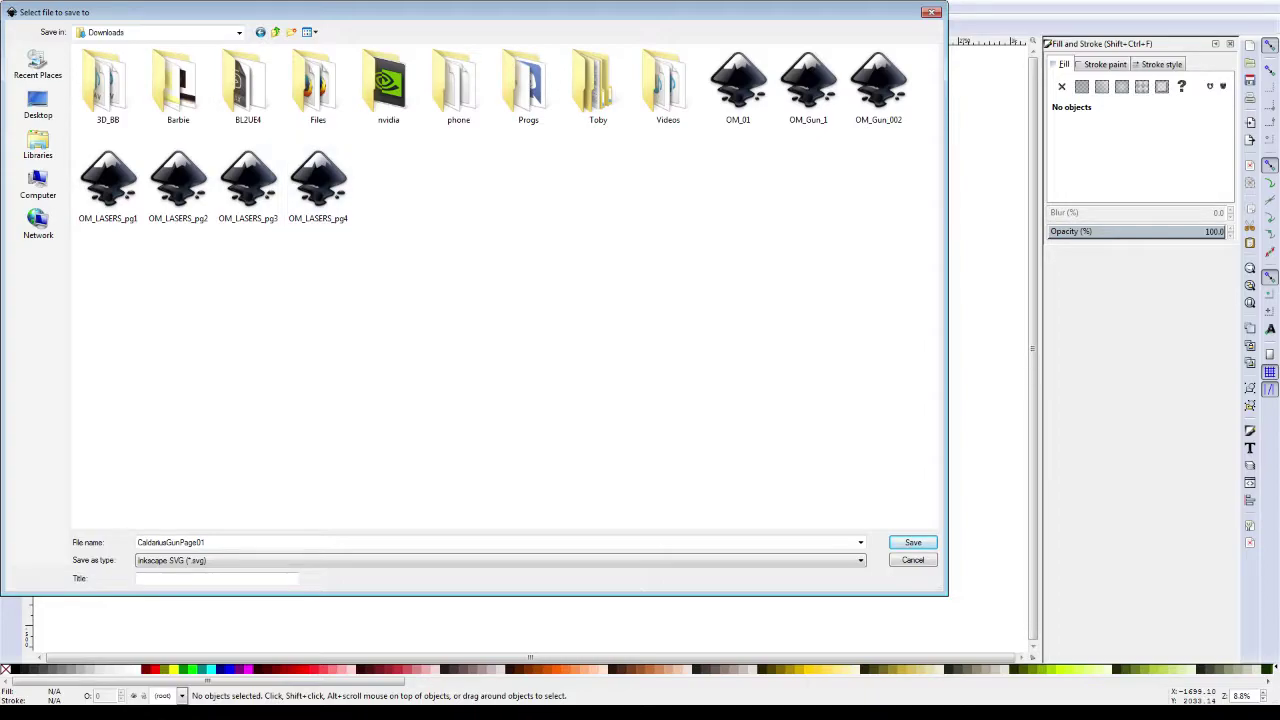
left_click(913, 542)
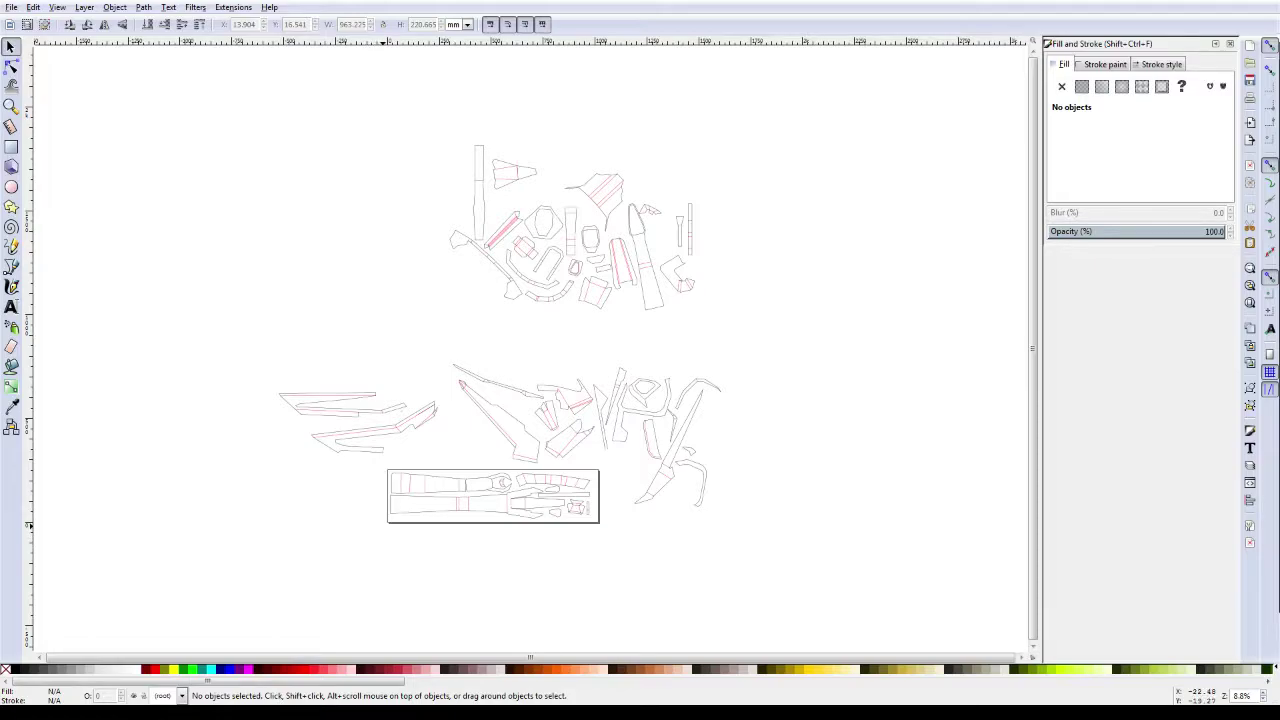
Step: Drag the nine packed pieces out of the frame to the canvas's left side
left_click_drag(384, 527, 605, 471)
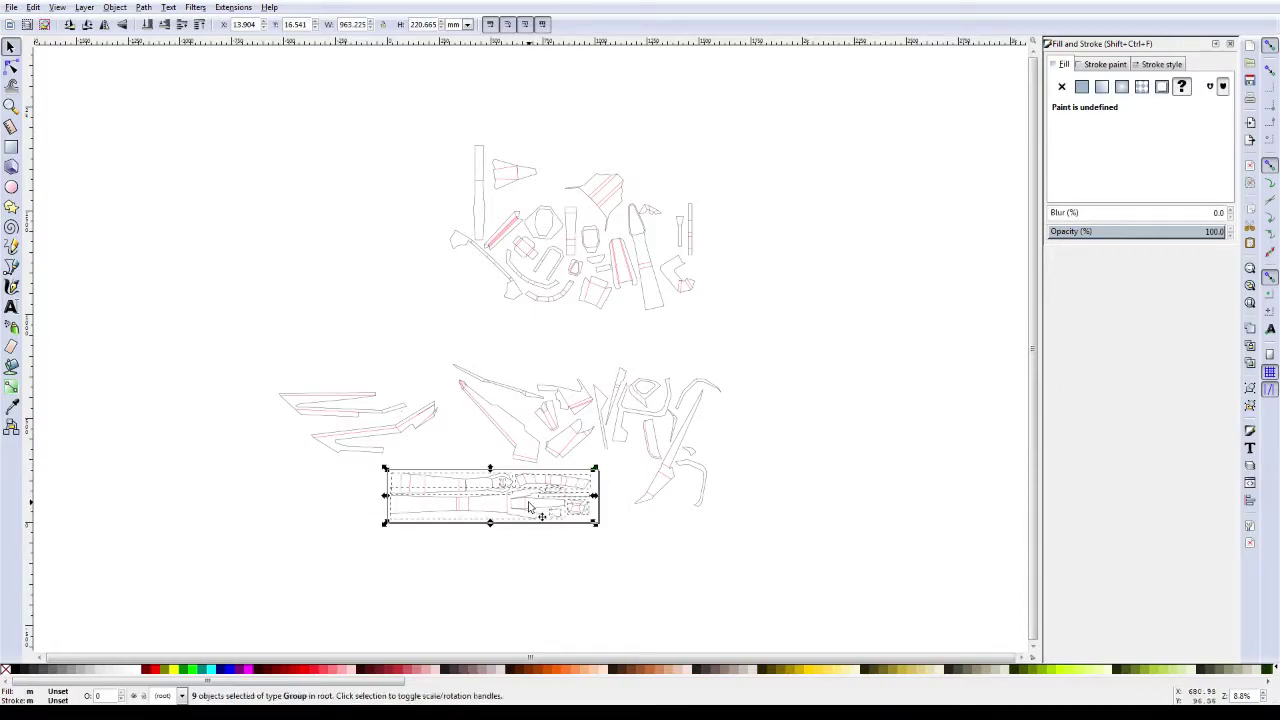
left_click_drag(519, 512, 354, 312)
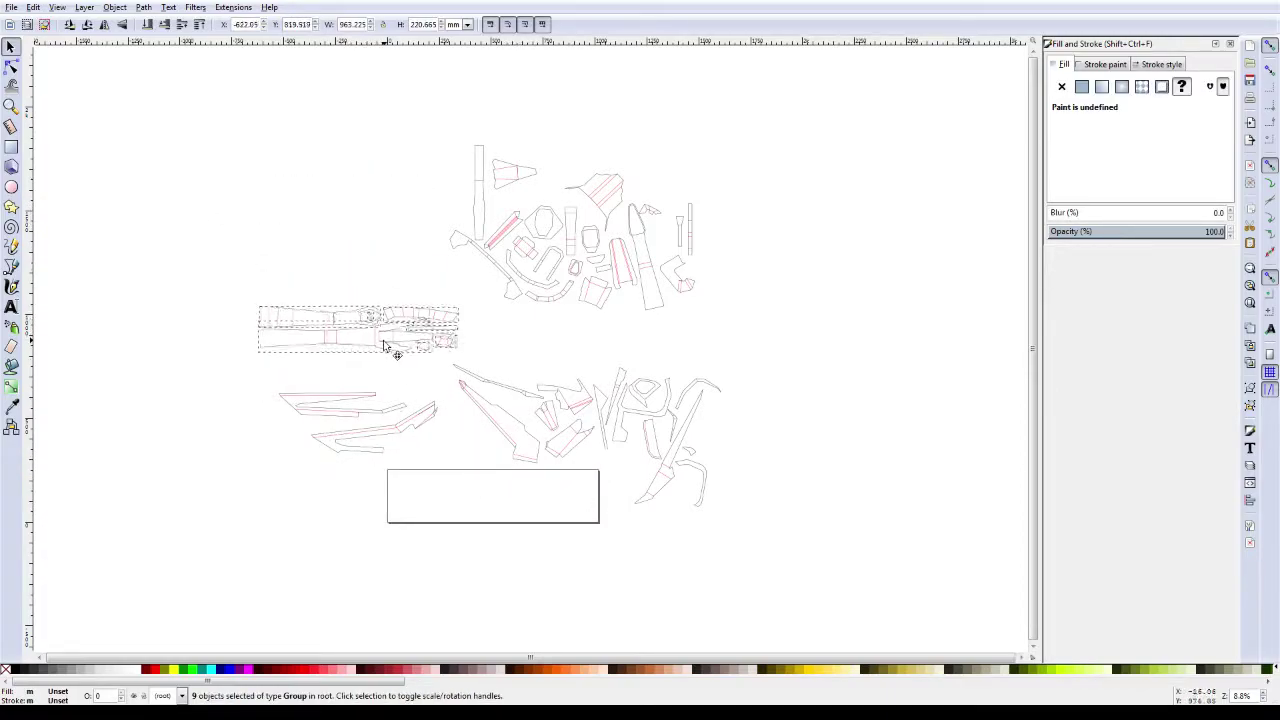
left_click_drag(354, 312, 387, 347)
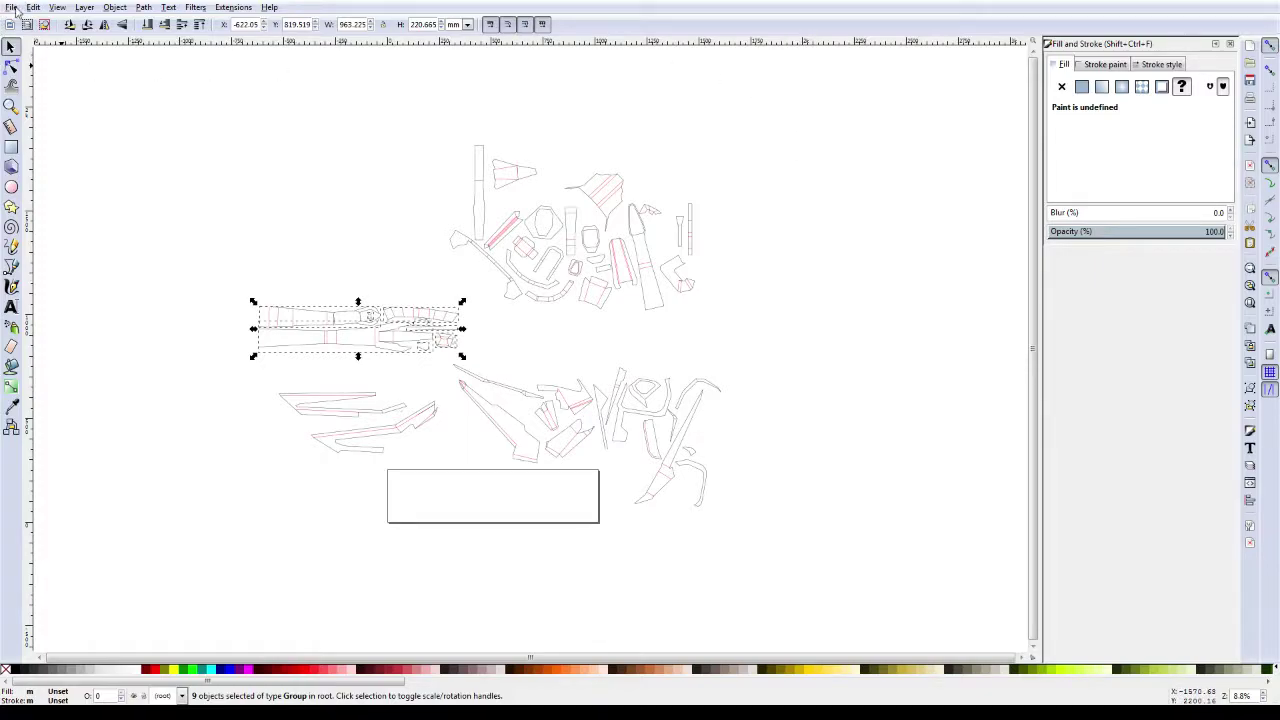
Step: Change the page width in Document Properties from 40 to 41 inches
left_click(12, 9)
left_click(90, 224)
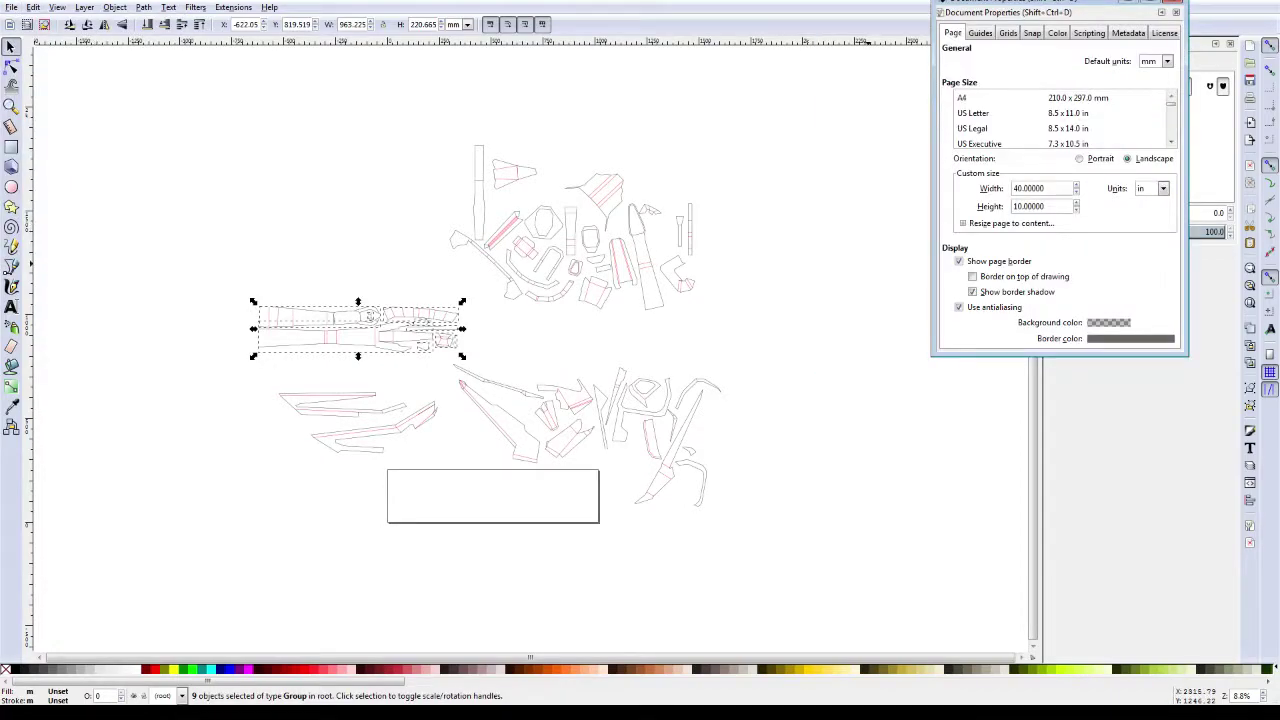
key("BackSpace")
key("BackSpace")
type("1")
key("Return")
key("Escape")
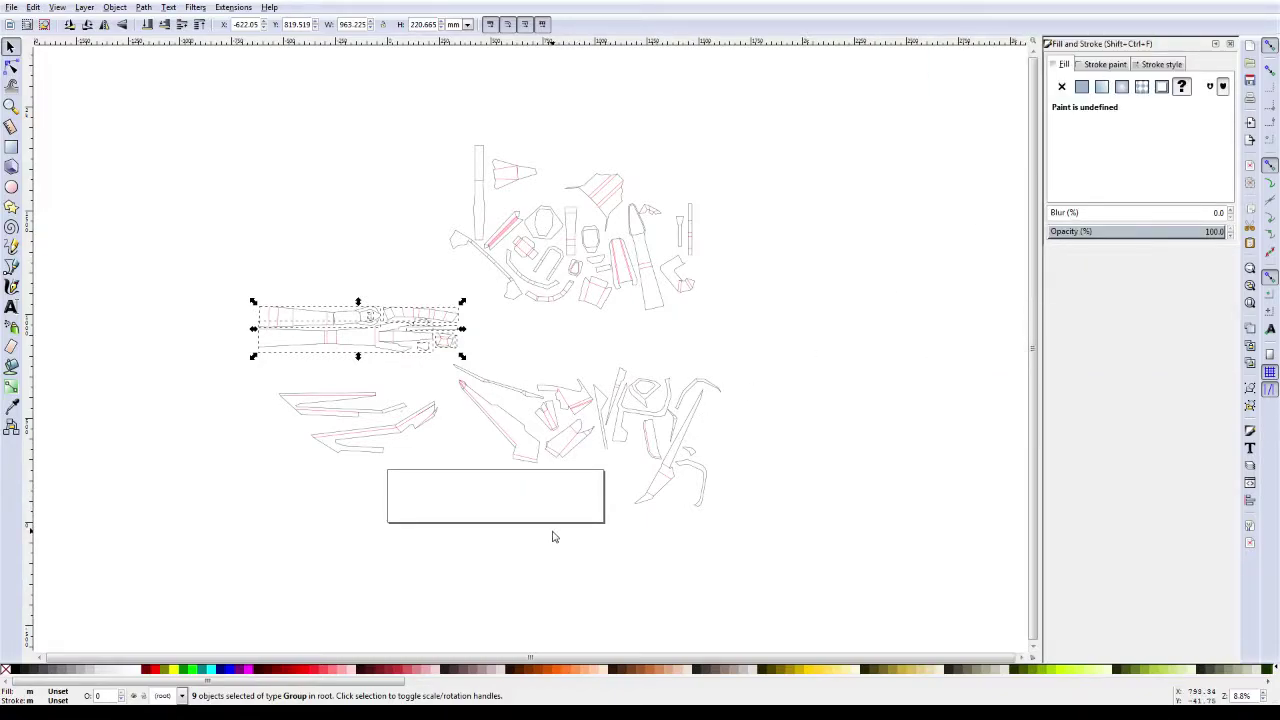
scroll(565, 510, "down", 1)
scroll(605, 355, "up", 2, "ctrl")
scroll(640, 285, "up", 1)
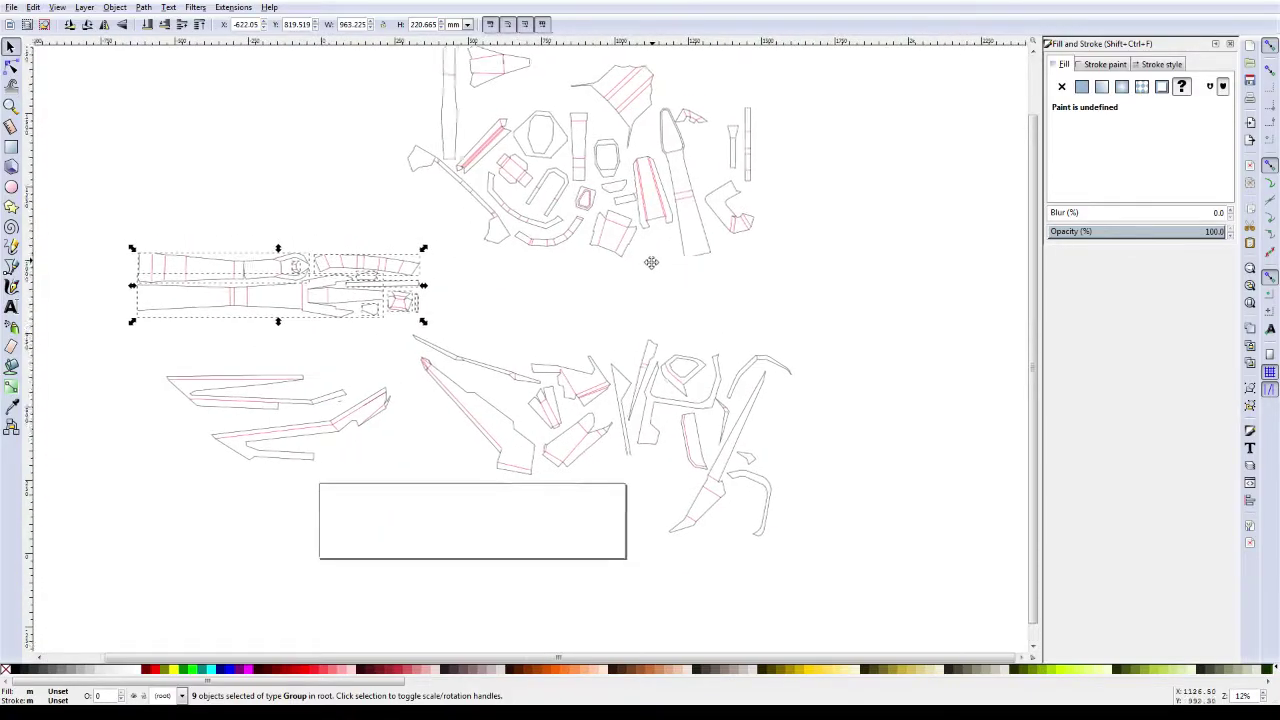
scroll(651, 262, "up", 1)
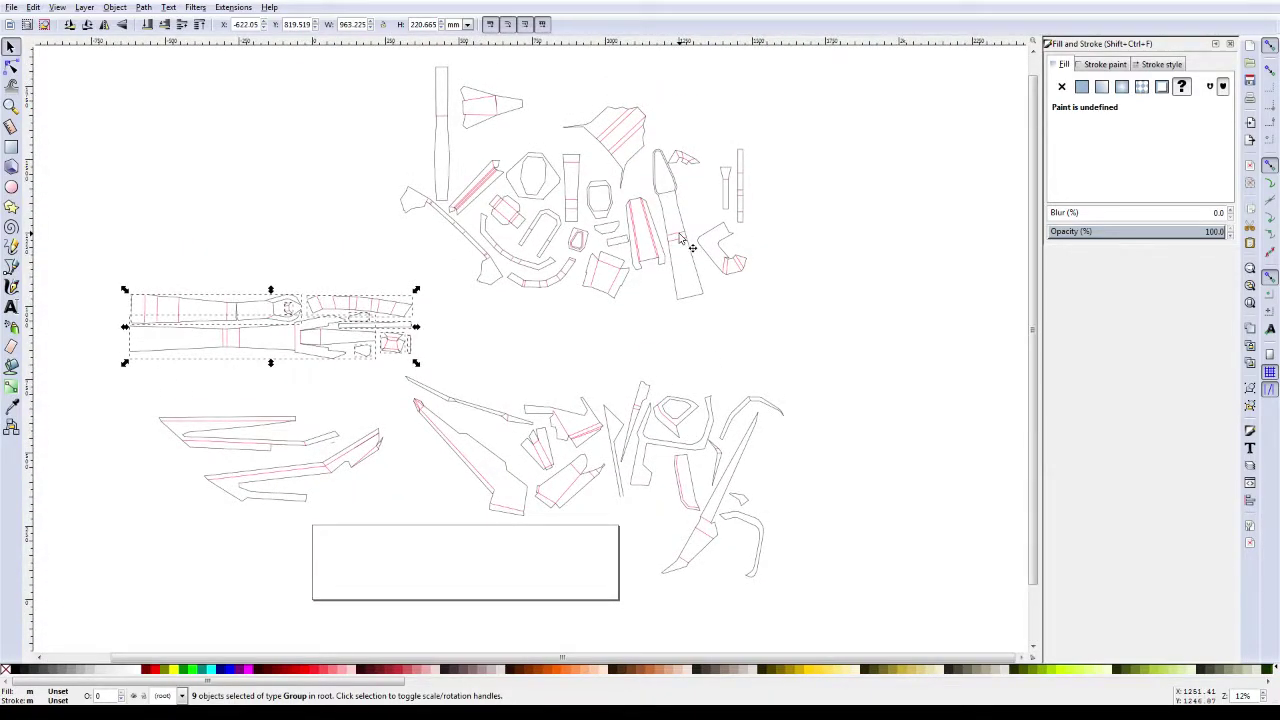
Step: Try moving the tall tapered piece into the empty frame, then undo the move
left_click_drag(680, 238, 422, 550)
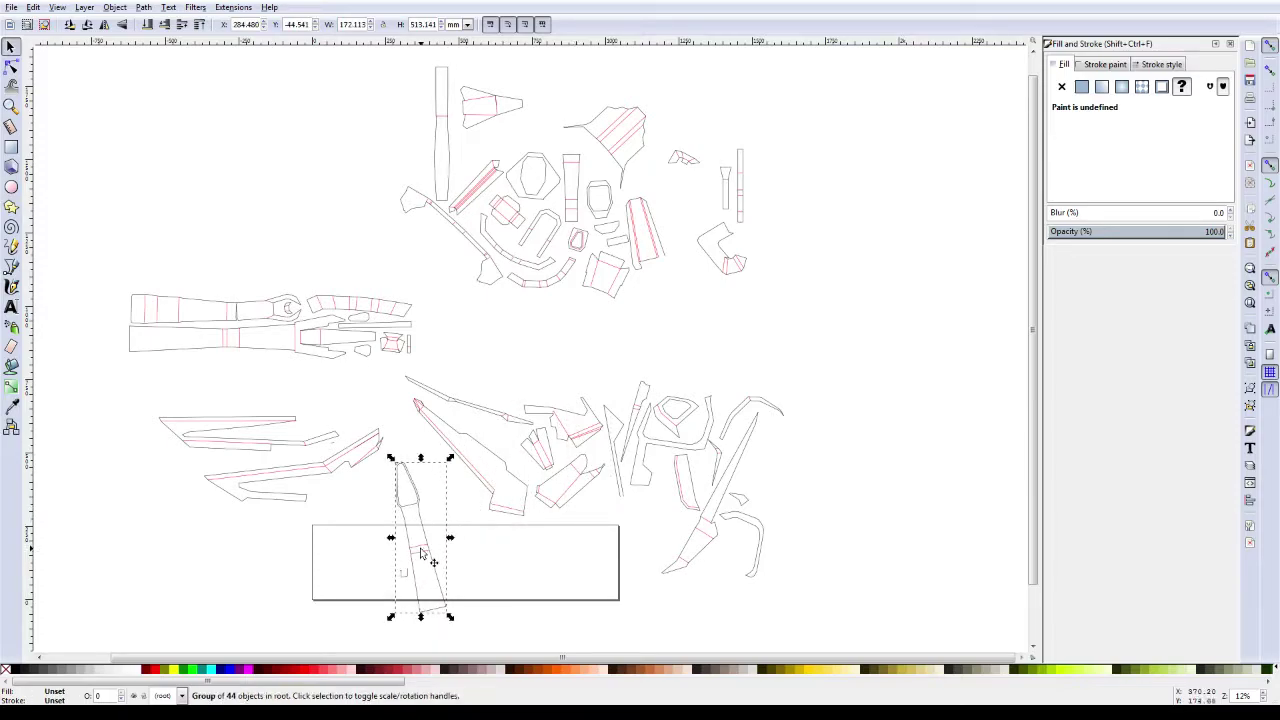
key("ctrl")
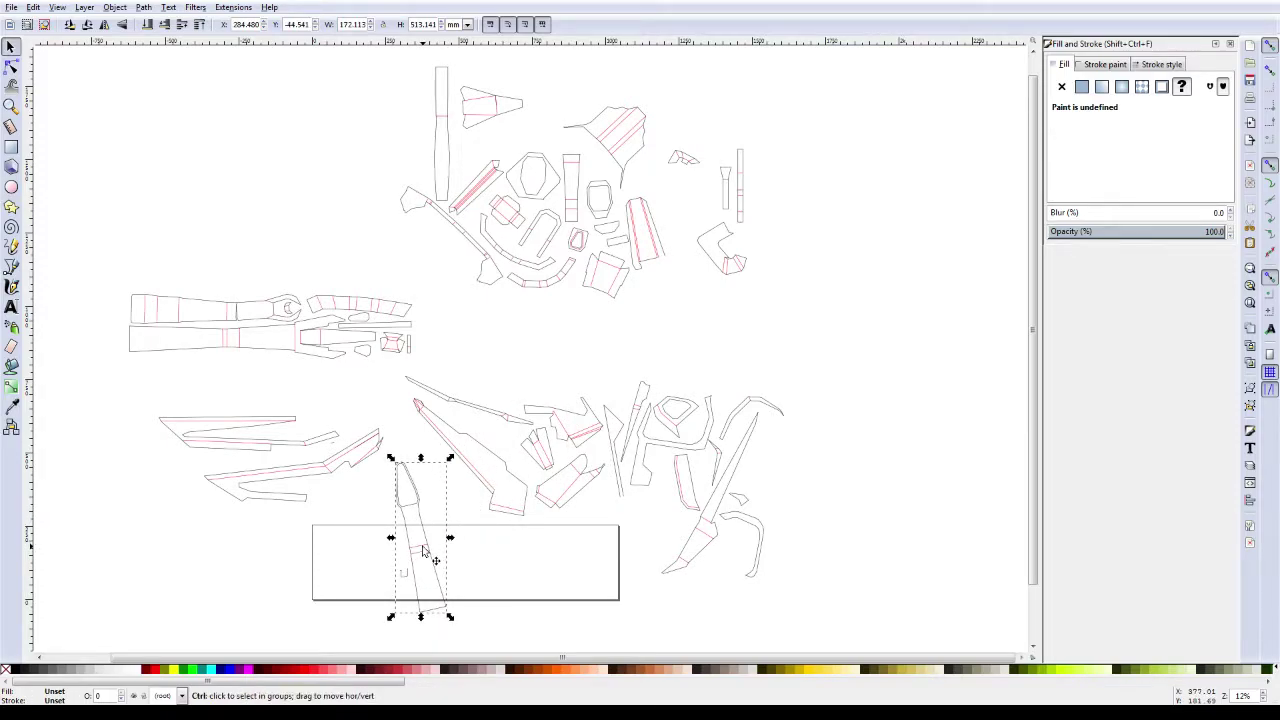
key("ctrl+z")
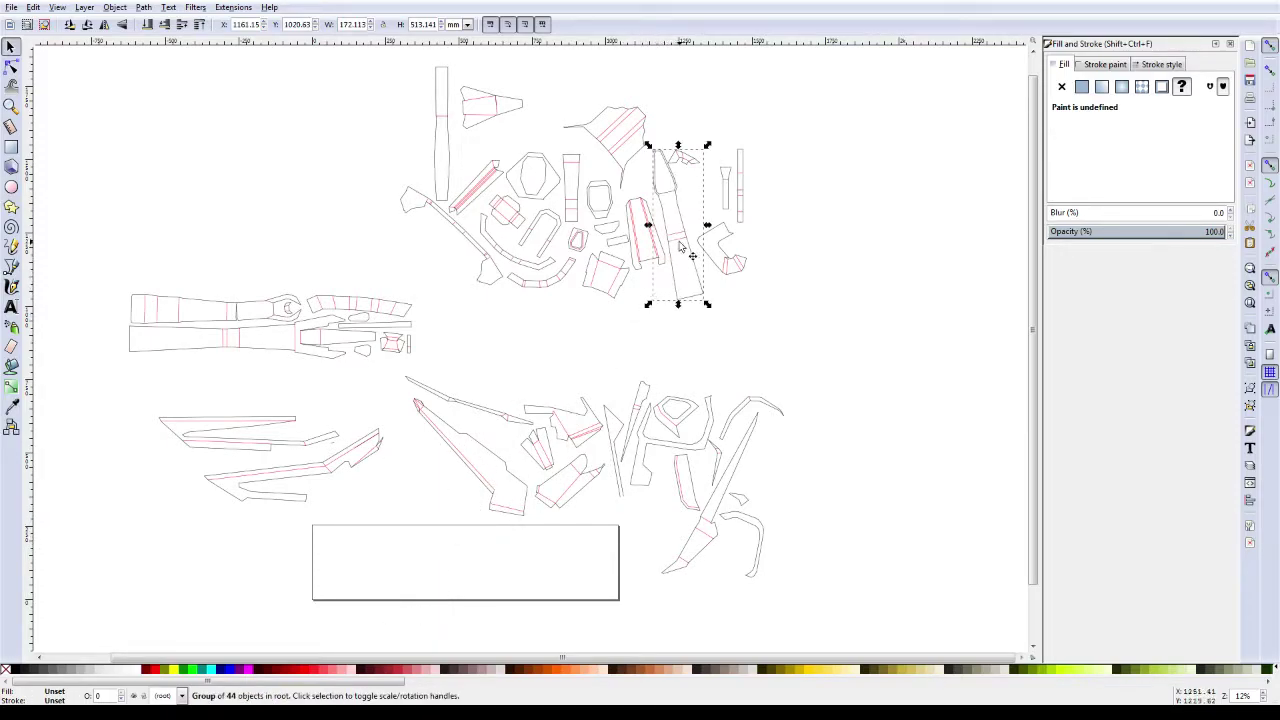
Step: Zoom in on the upper cluster and ungroup the 44-part group into separate paths
left_click(680, 248)
scroll(669, 265, "up", 1, "ctrl")
scroll(667, 272, "up", 1, "ctrl")
scroll(664, 276, "up", 1, "ctrl")
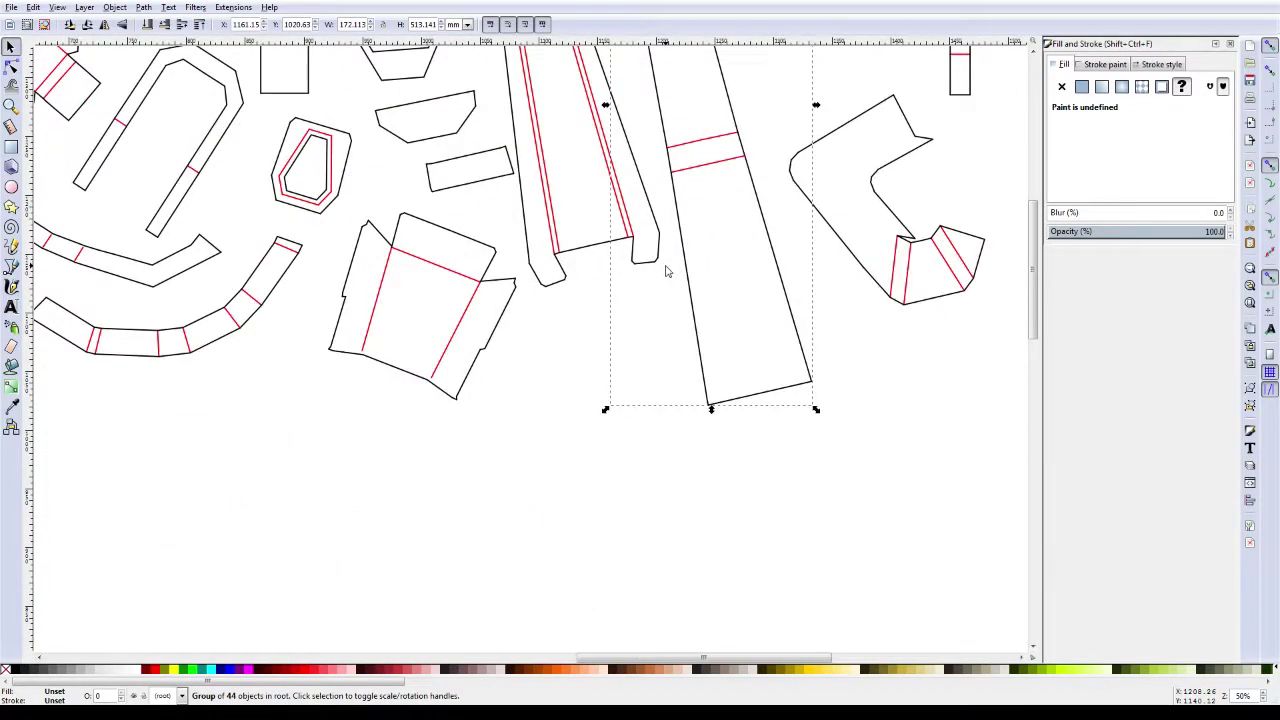
scroll(664, 272, "up", 1, "ctrl")
left_click_drag(670, 377, 678, 428)
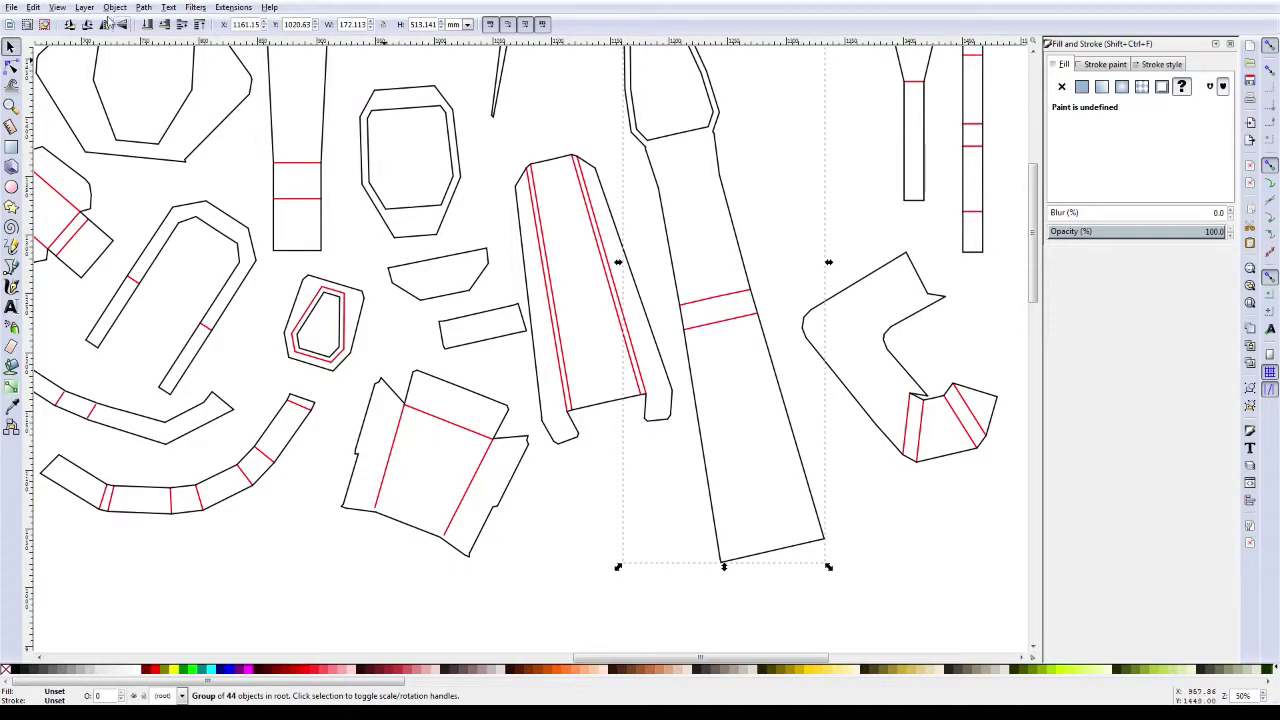
left_click(33, 8)
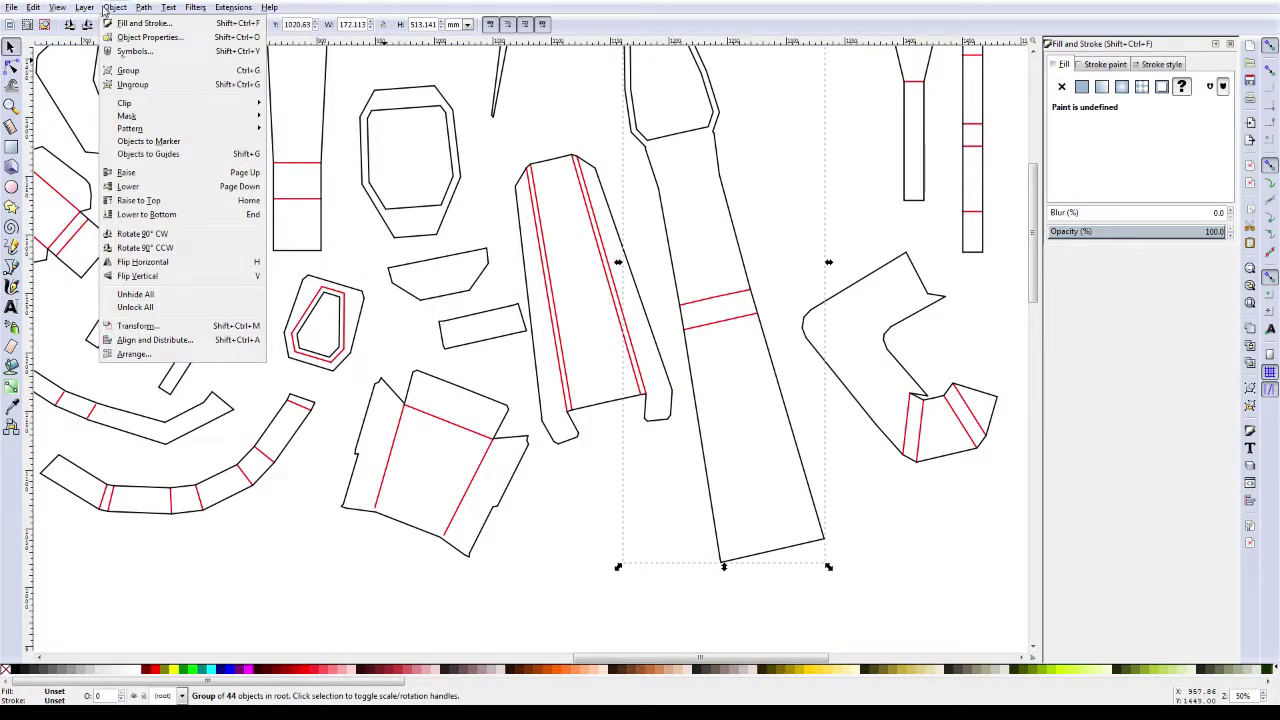
left_click(163, 84)
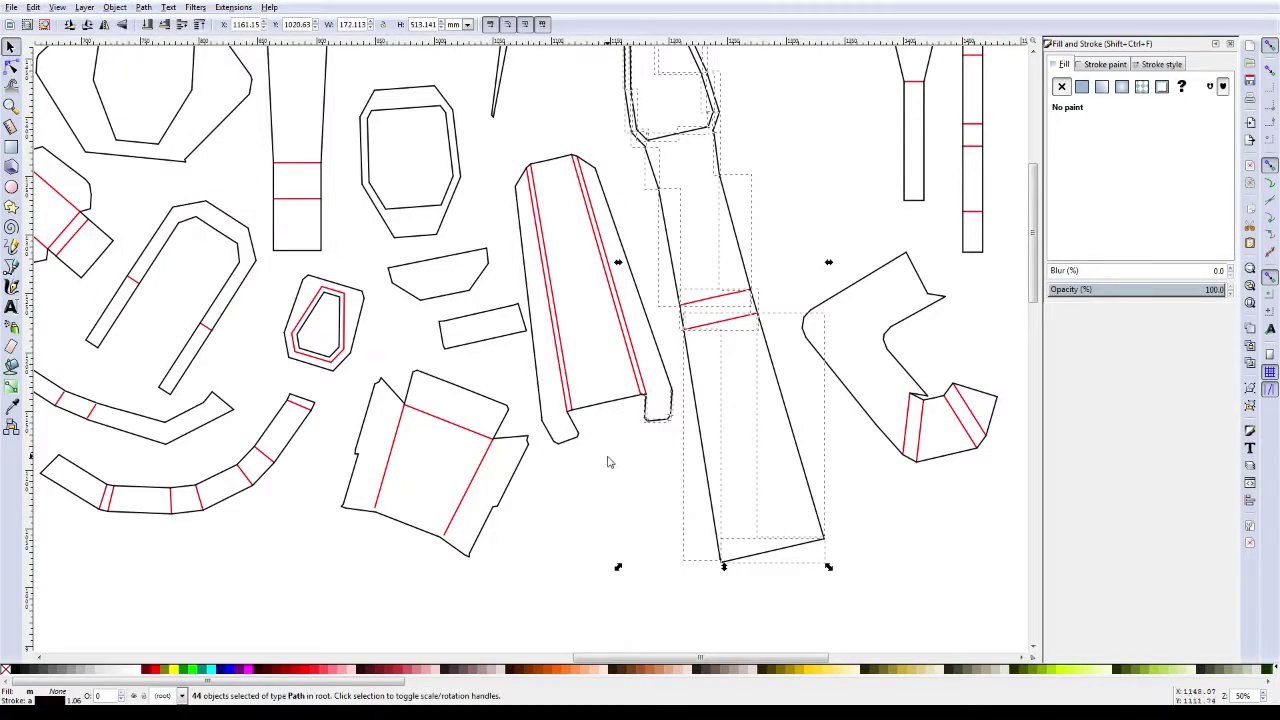
Step: Group the long piece with two red fold lines together with its small tab
left_click_drag(607, 457, 607, 510)
scroll(607, 549, "up", 1)
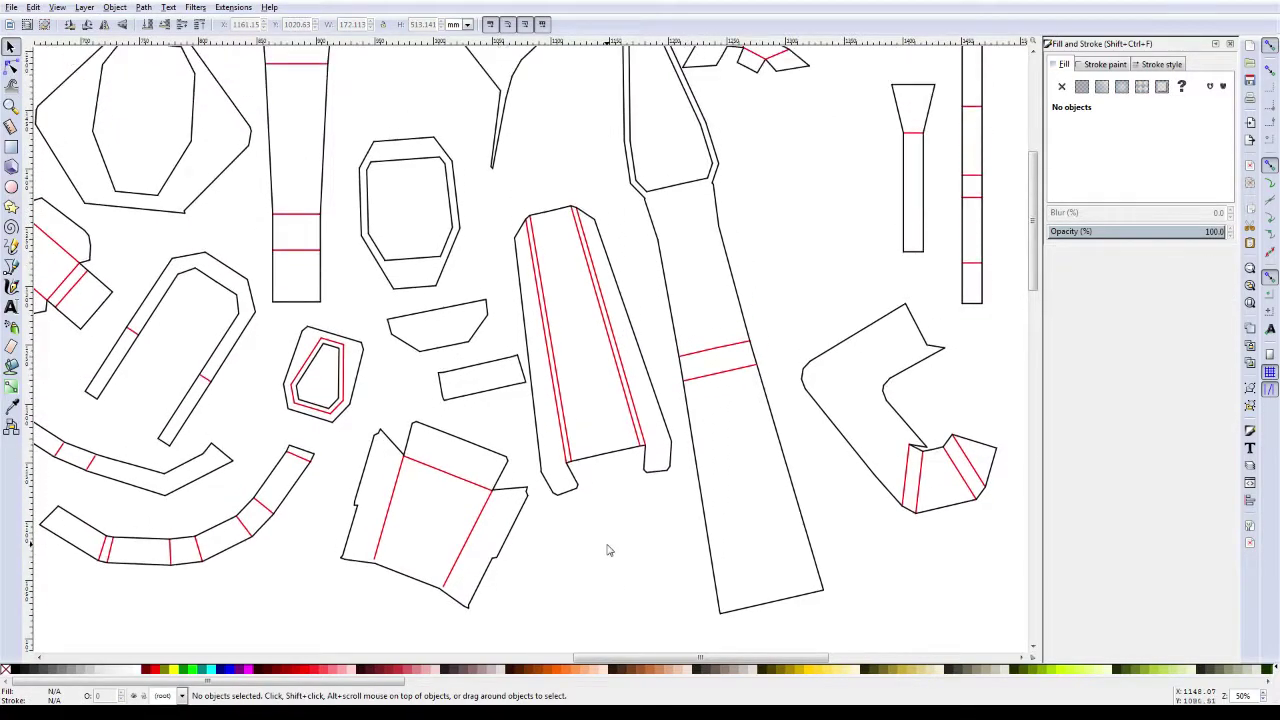
left_click(568, 430)
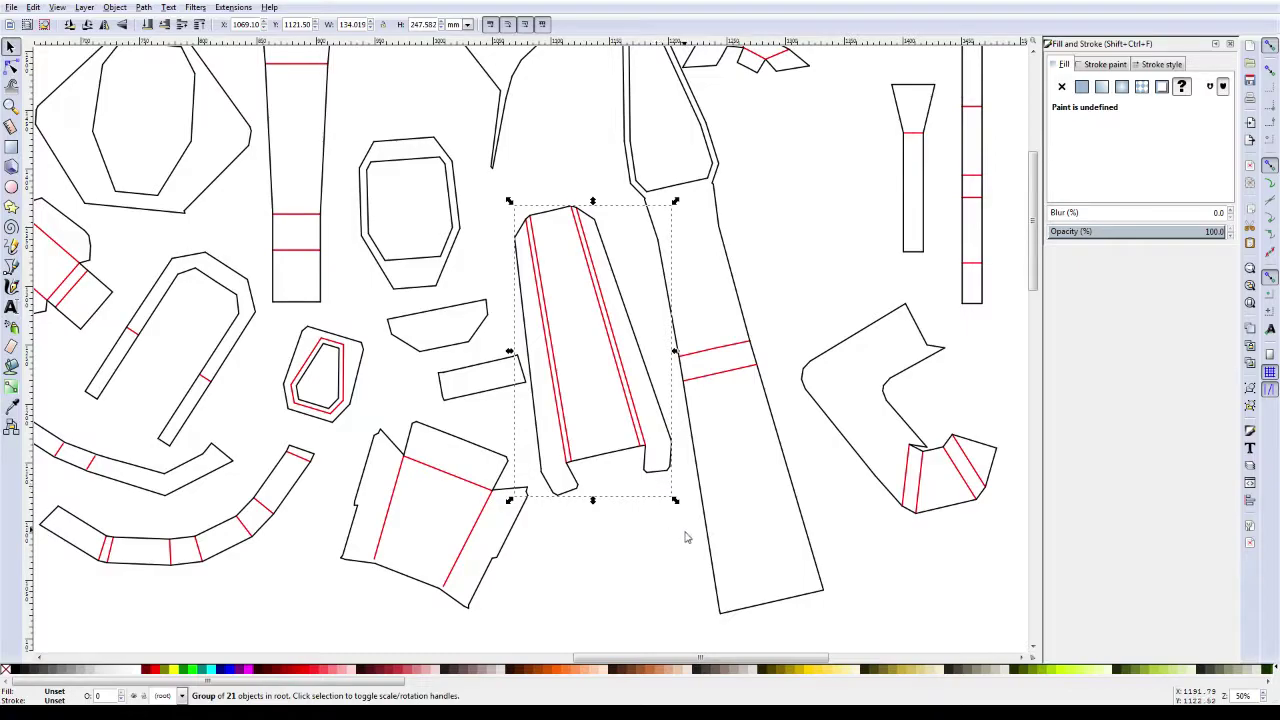
left_click_drag(687, 518, 620, 410)
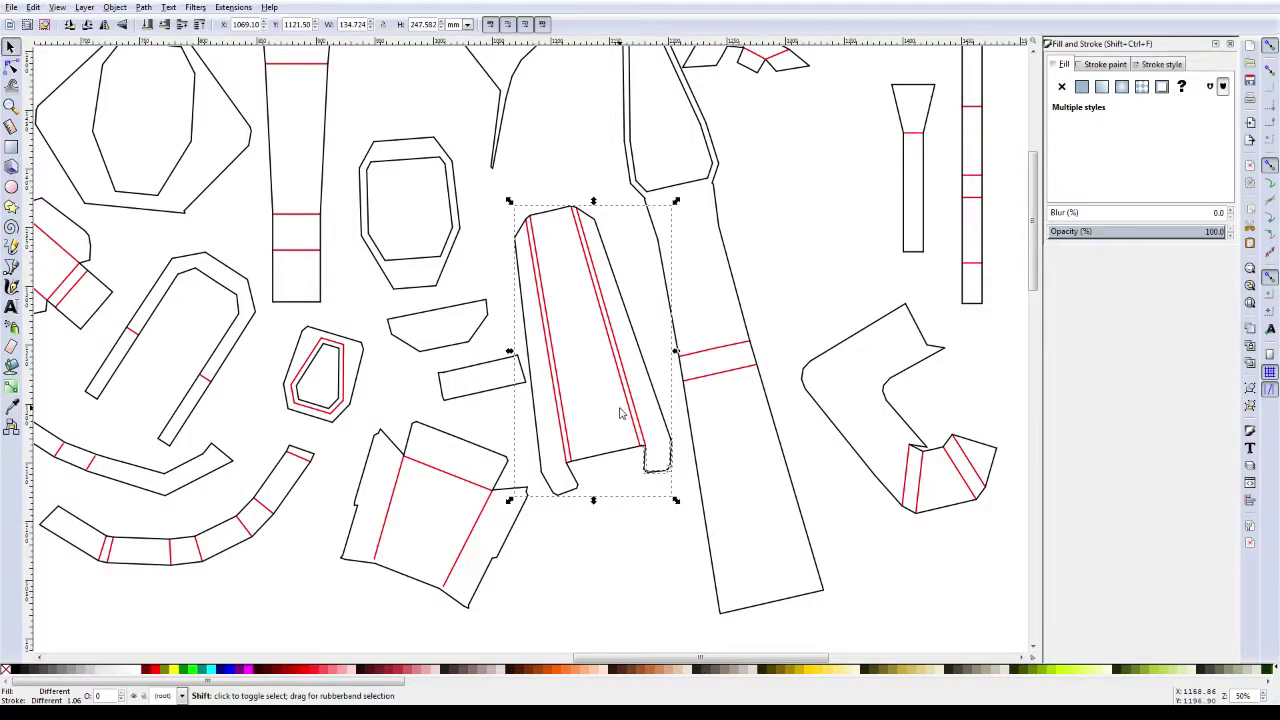
key("ctrl+g")
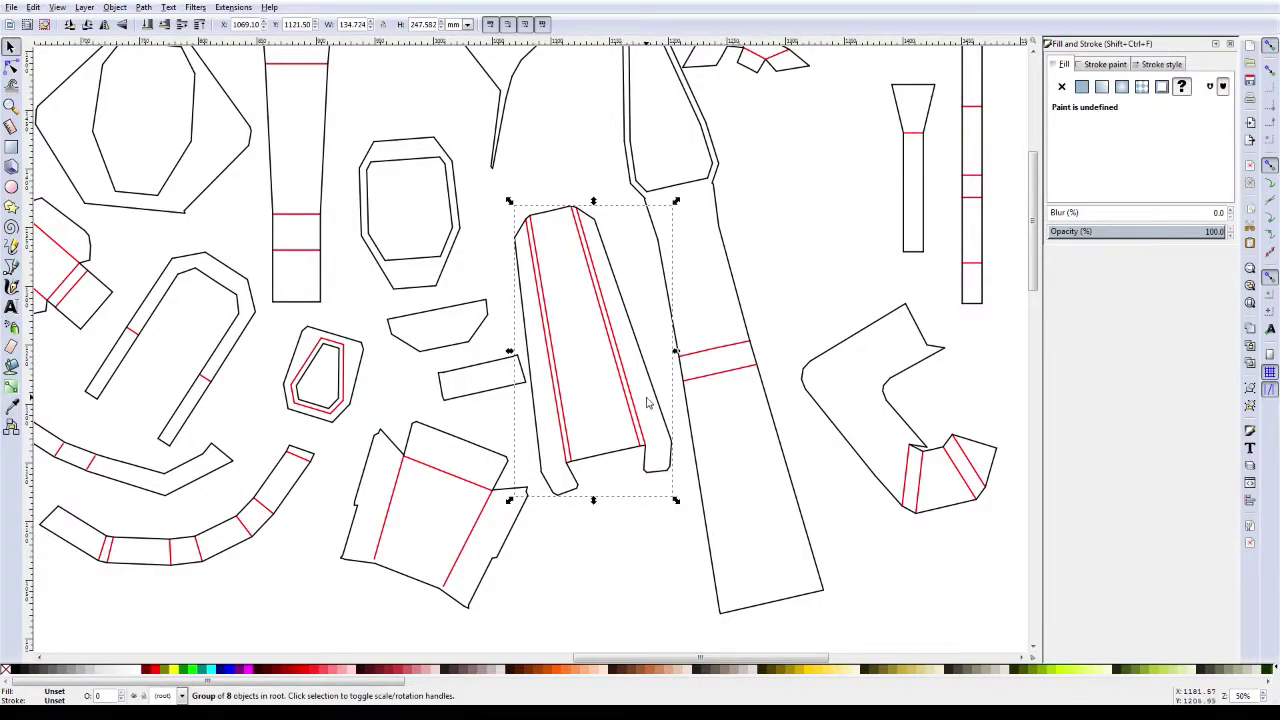
Step: Group the tall tapered piece and its top fragments into one 37-object group
scroll(605, 430, "right", 2)
key("minus")
key("minus")
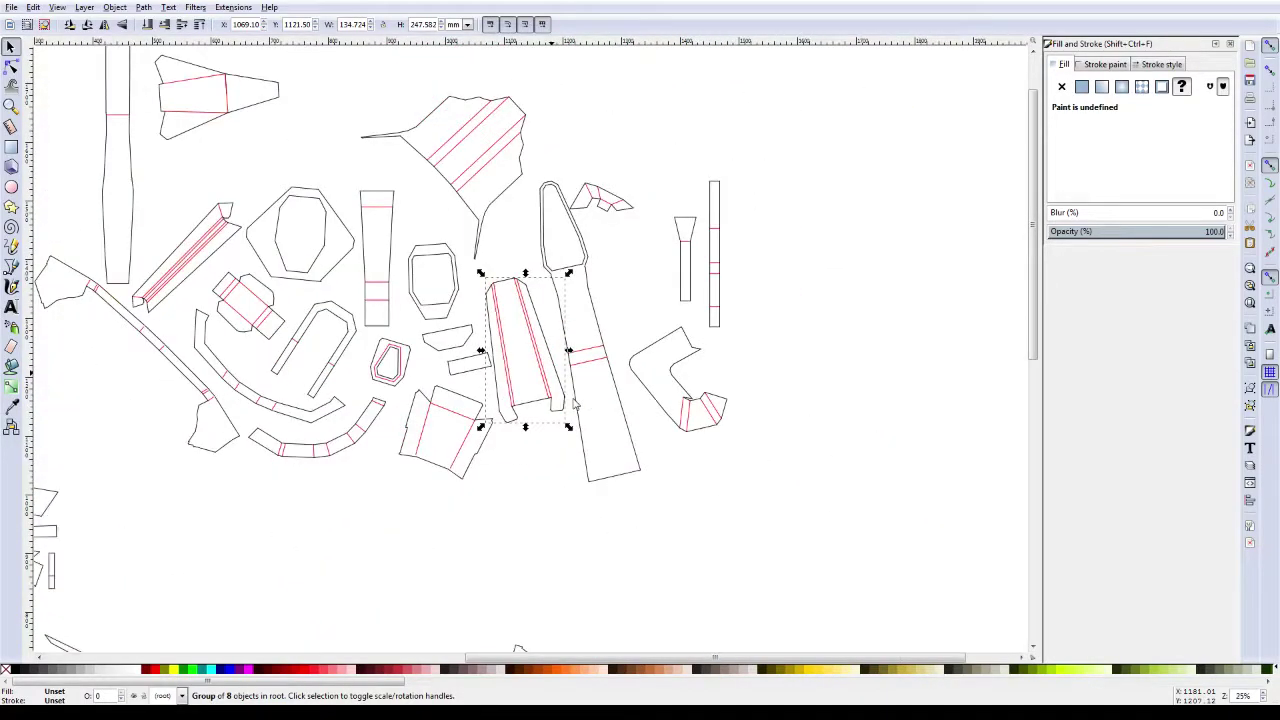
mouse_move(533, 169)
left_mouse_down()
mouse_move(567, 350)
mouse_move(645, 495)
left_mouse_up()
left_click(614, 202, "shift")
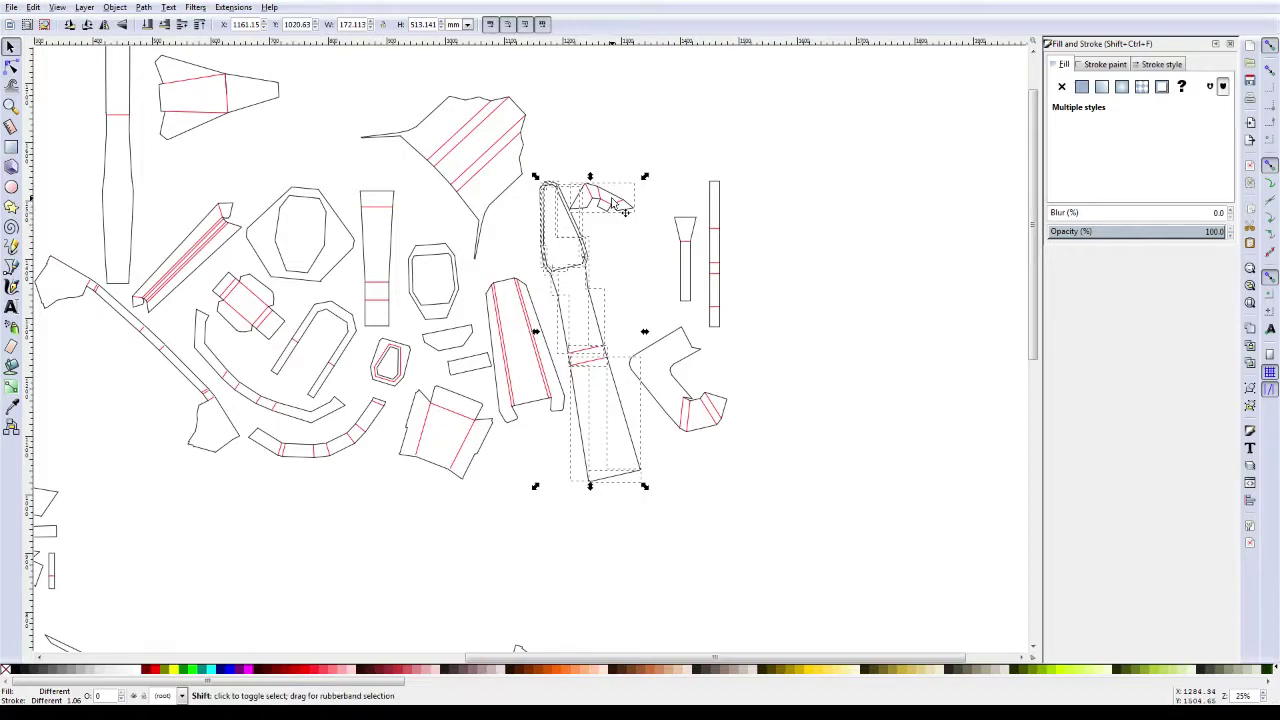
key("ctrl+g")
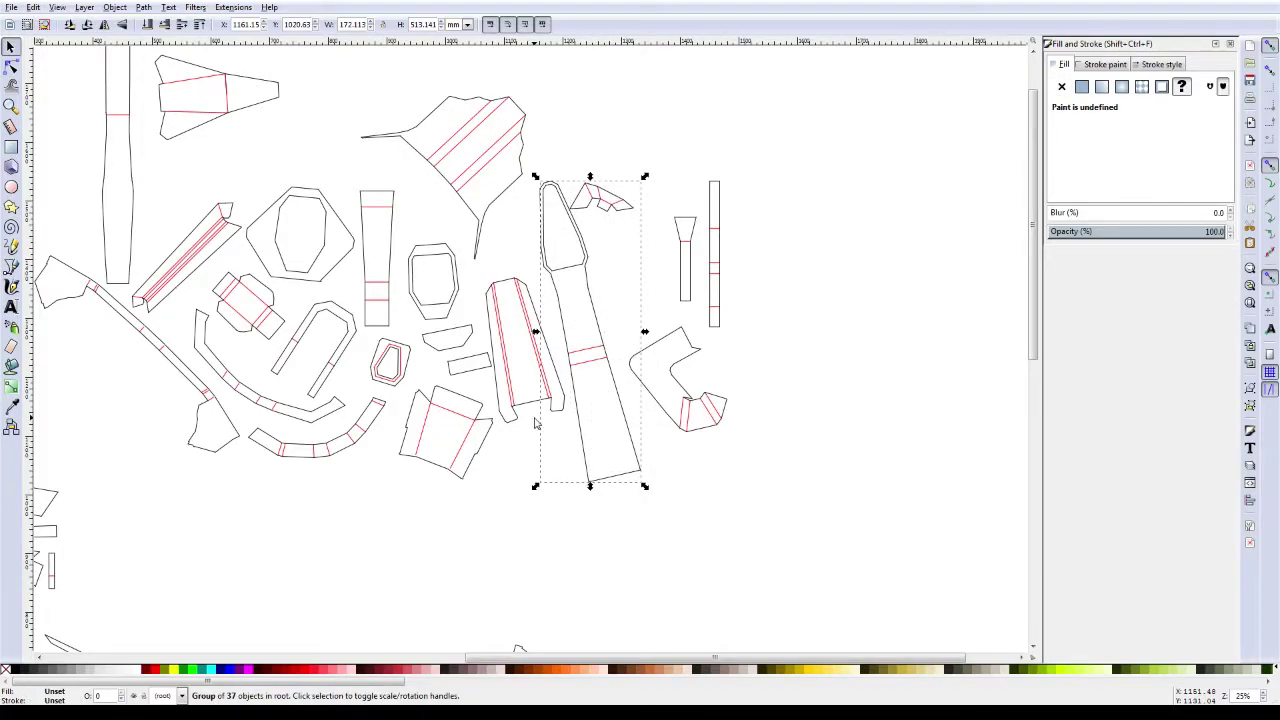
scroll(535, 424, "down", 1, "ctrl")
scroll(531, 457, "down", 1, "ctrl")
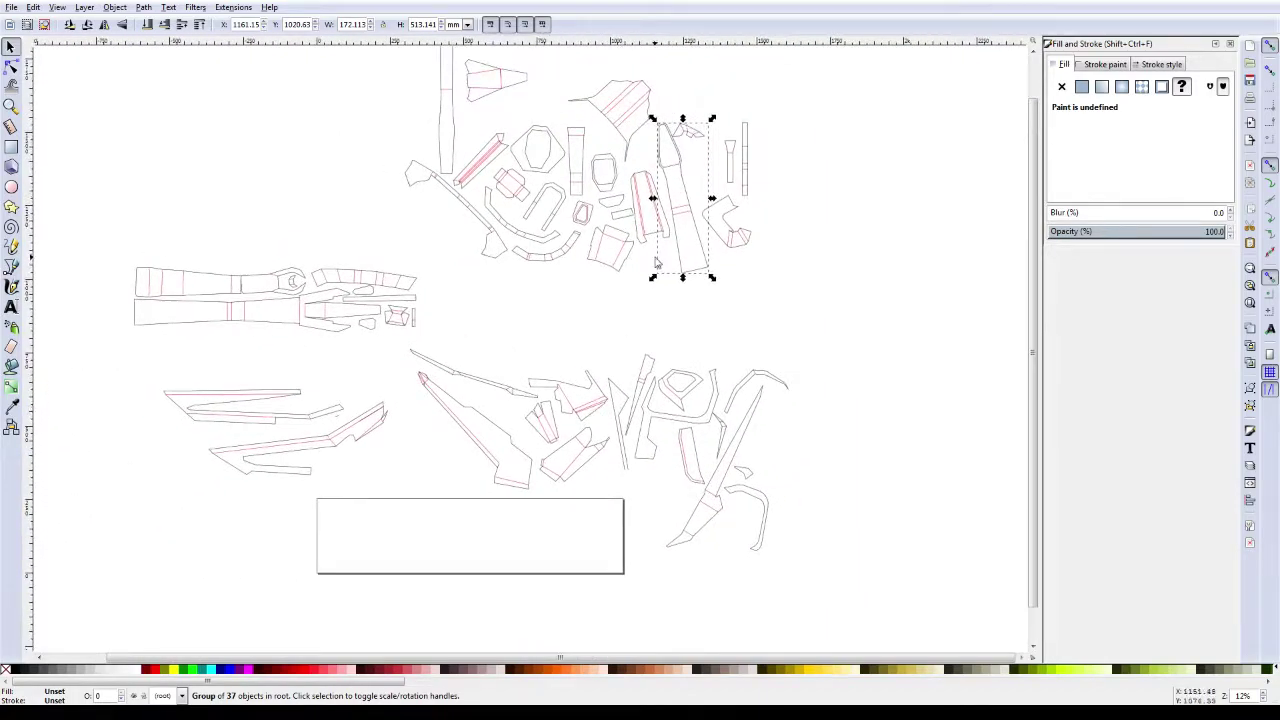
Step: Rotate the tall tapered group to lie horizontally
left_click(678, 247)
mouse_move(711, 120)
left_mouse_down()
mouse_move(672, 133)
mouse_move(662, 205)
mouse_move(525, 565)
mouse_move(555, 563)
left_mouse_up()
left_click(662, 205)
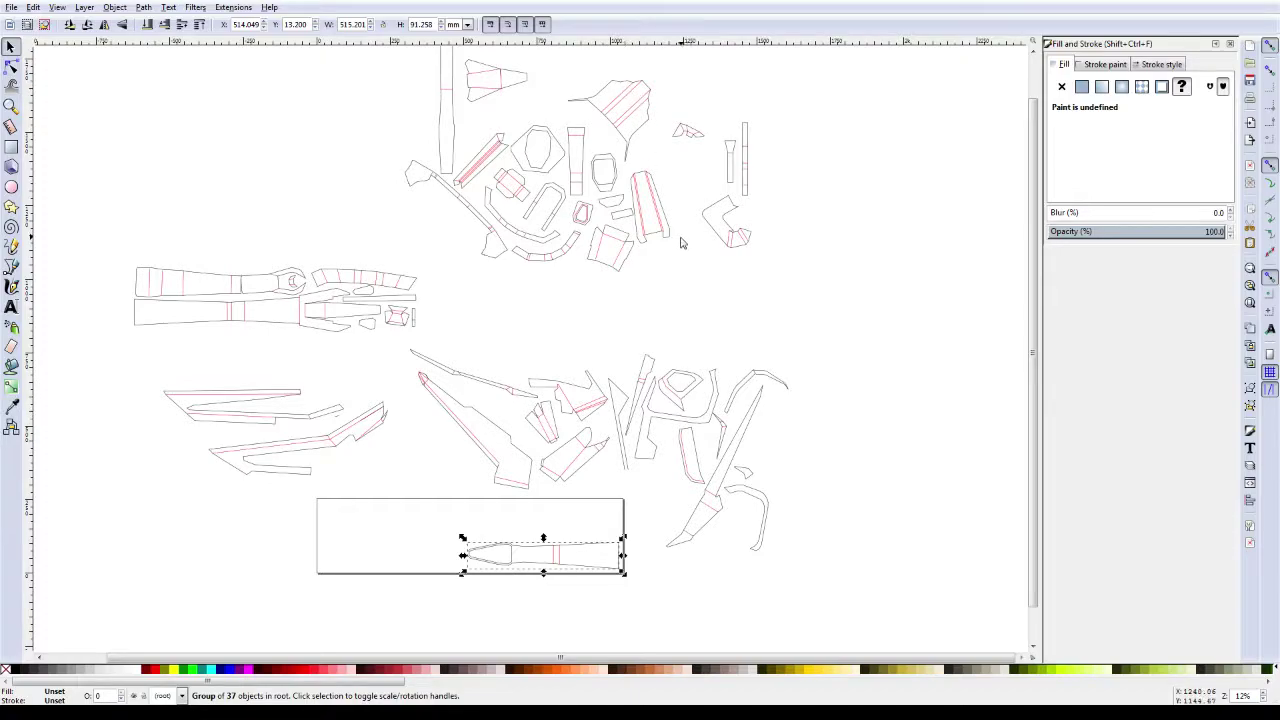
Step: Turn the tall narrow piece horizontal and fit it beside the long piece in the frame
mouse_move(446, 125)
left_mouse_down()
mouse_move(443, 490)
mouse_move(427, 528)
left_mouse_up()
left_click(427, 528)
left_click_drag(443, 460, 480, 527)
left_click(479, 527)
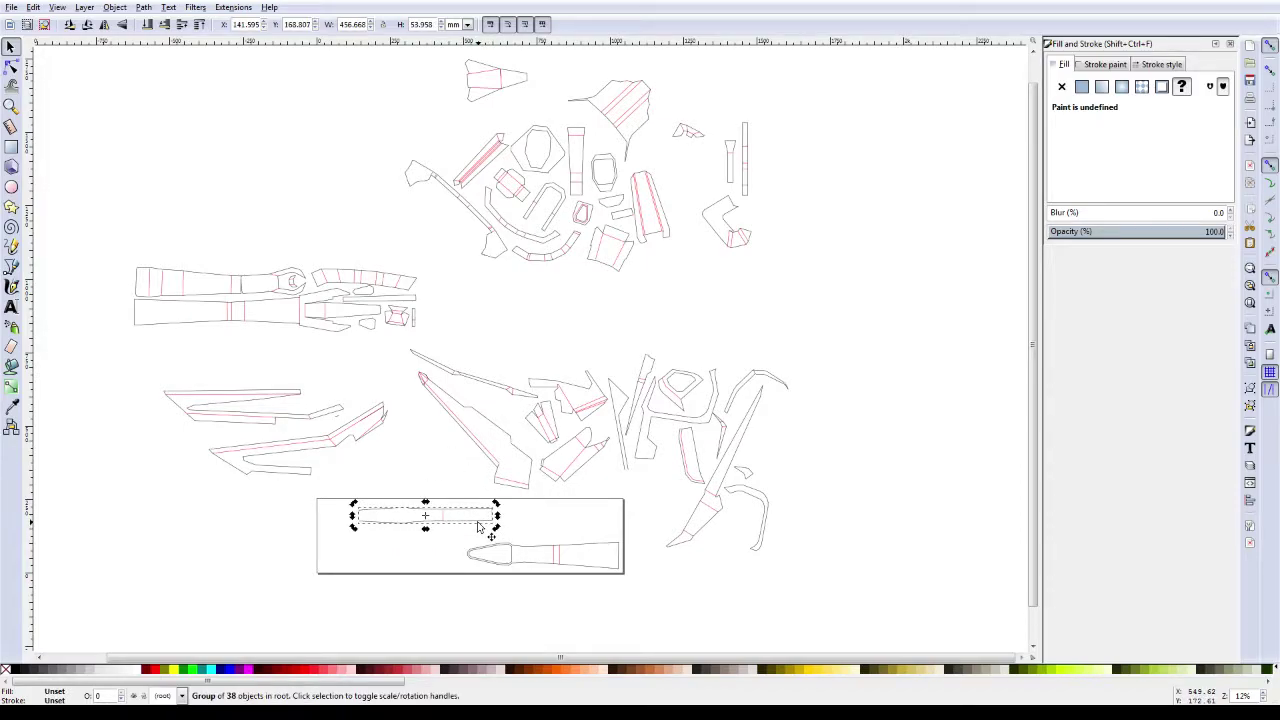
left_click_drag(478, 527, 604, 541)
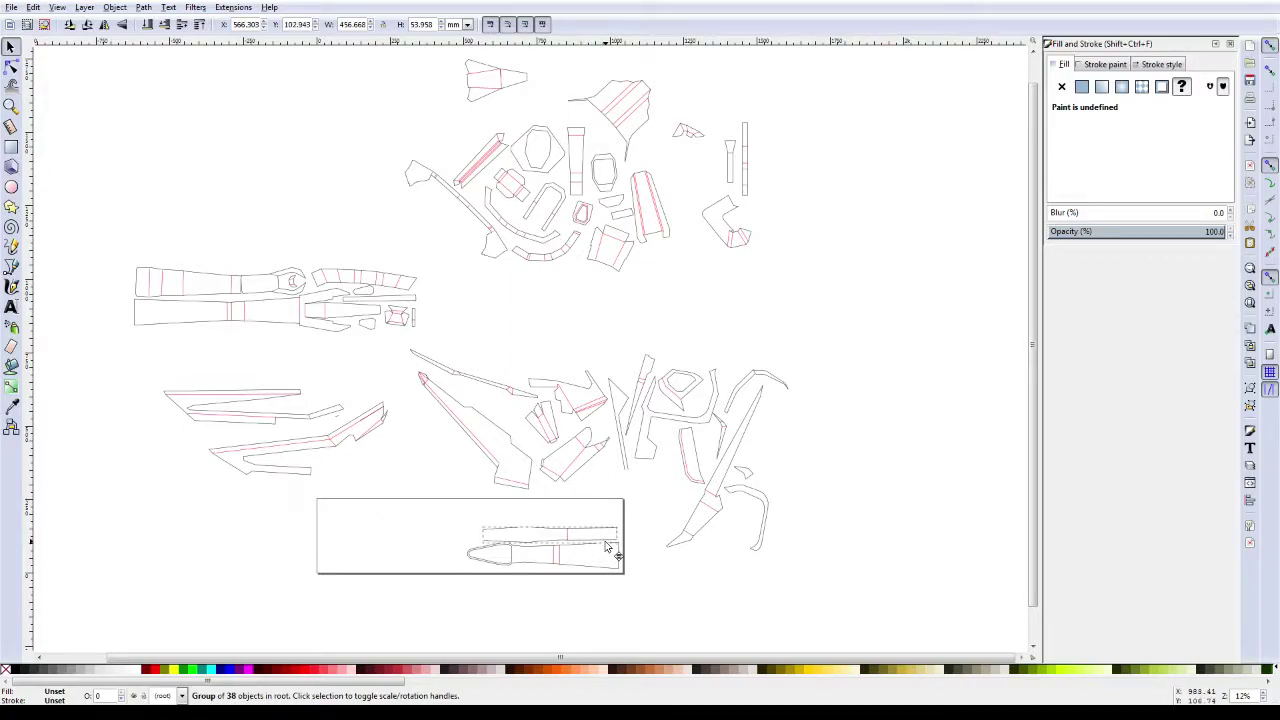
left_click_drag(604, 541, 608, 543)
Step: Rotate the diagonal piece horizontal and place it in the frame's left part
left_click(497, 237)
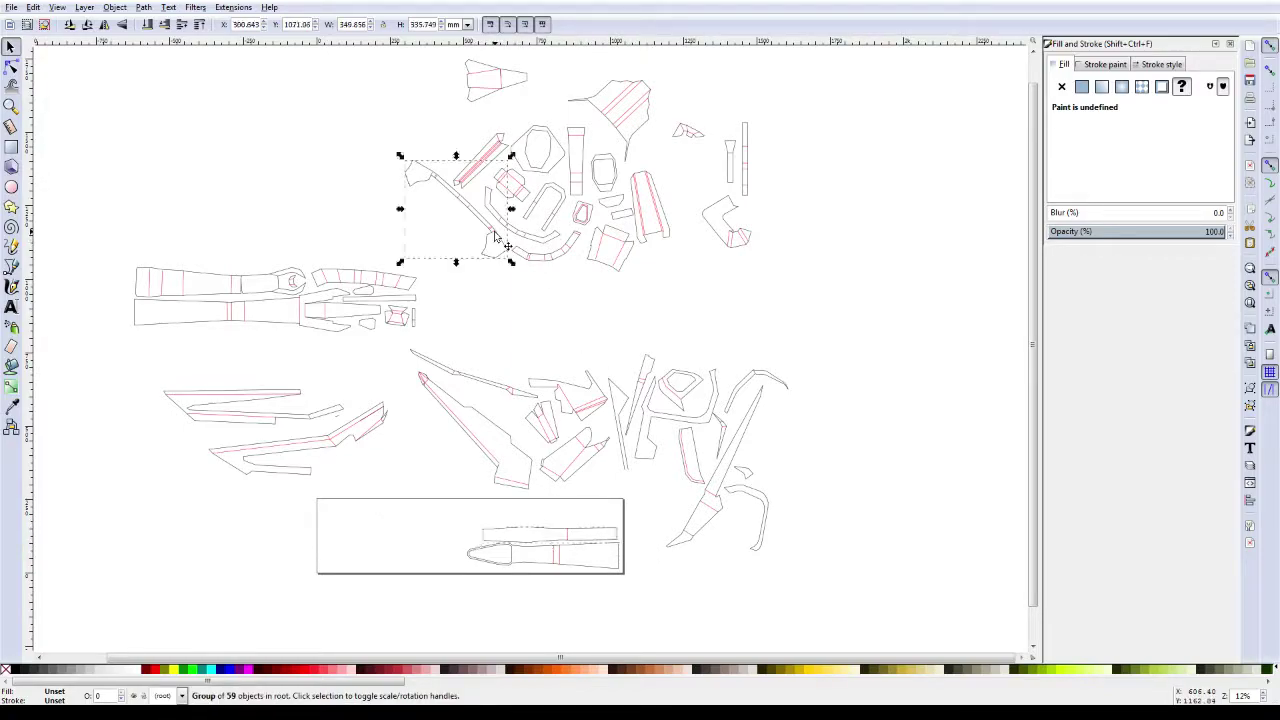
left_click(507, 186)
left_click_drag(511, 157, 468, 160)
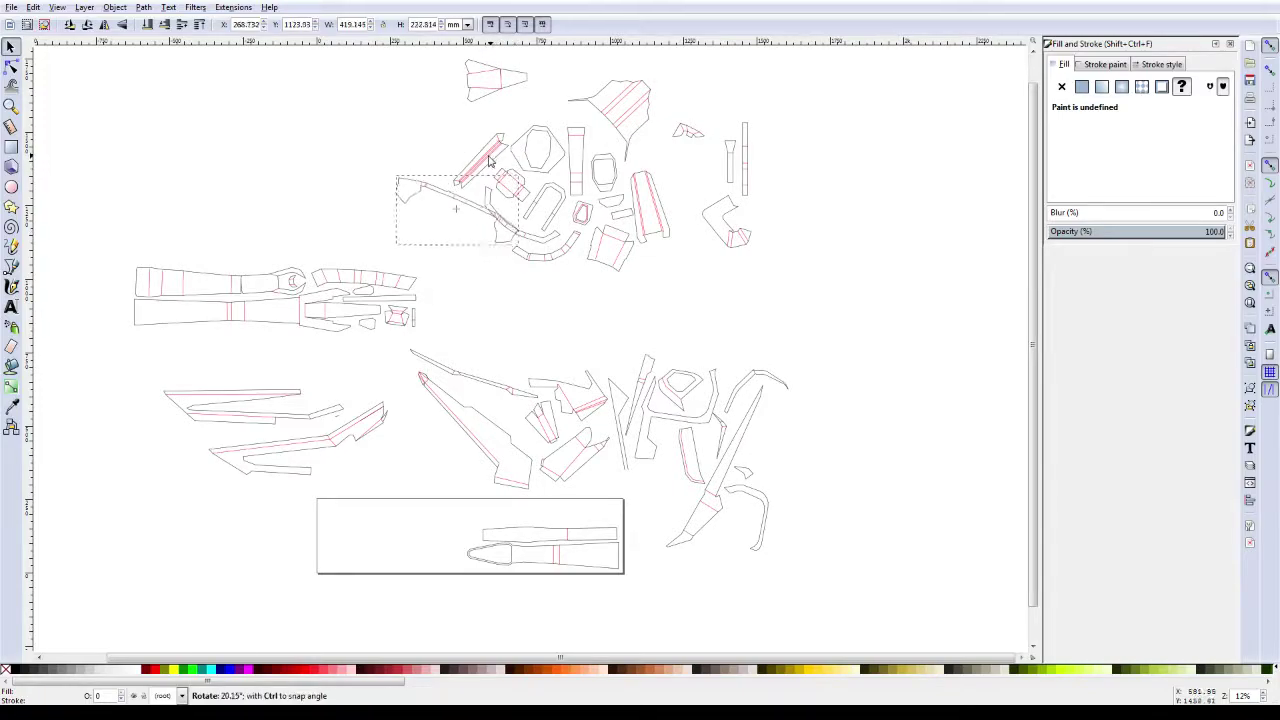
left_click(413, 214)
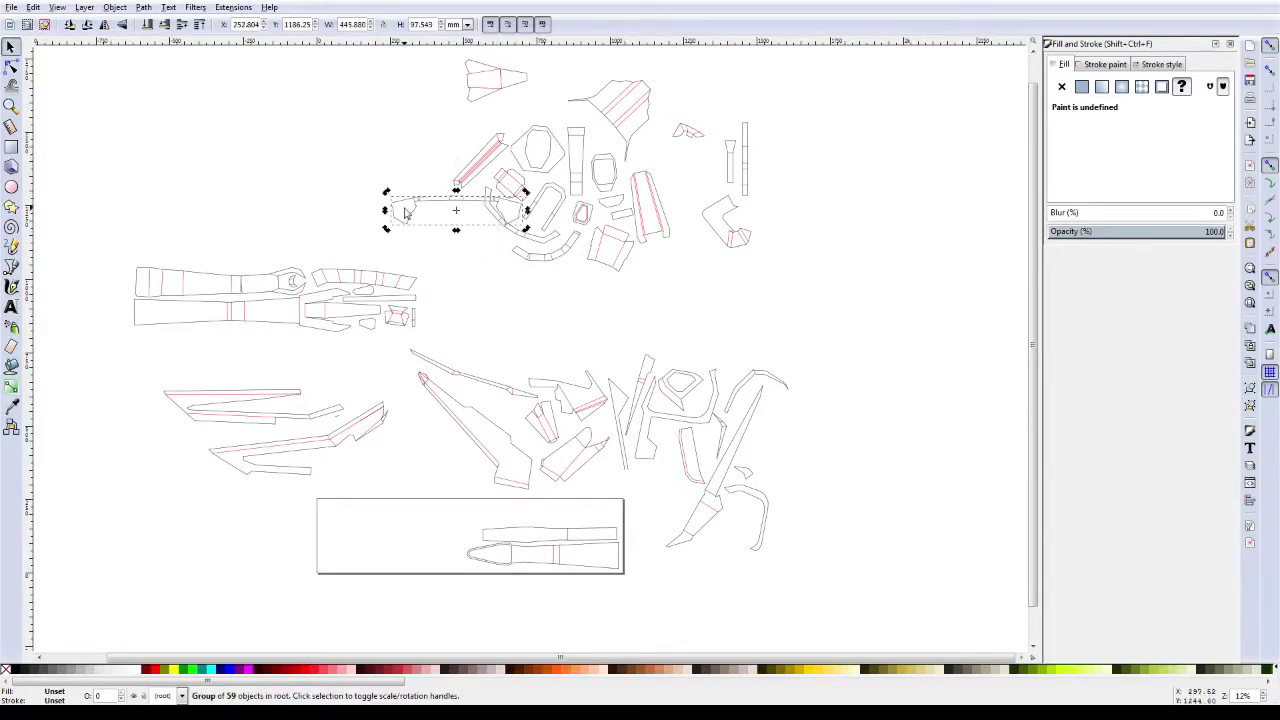
left_click_drag(413, 213, 375, 556)
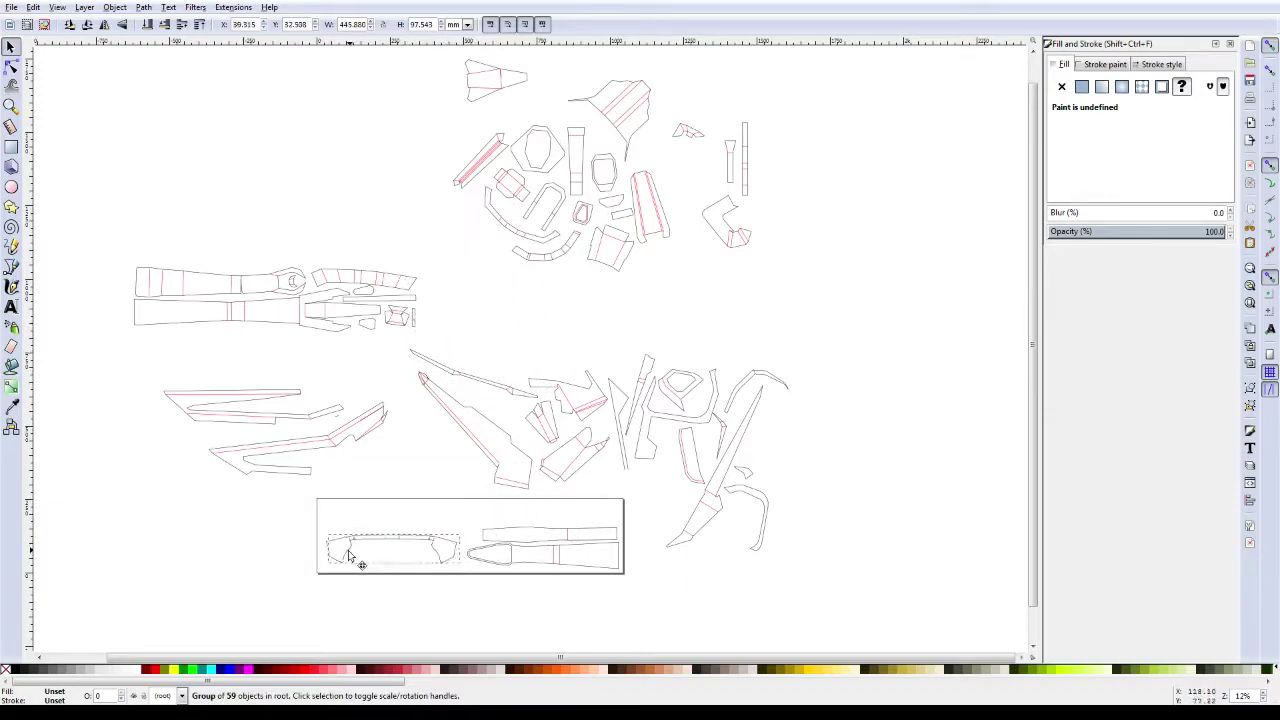
mouse_move(375, 556)
left_mouse_down()
mouse_move(350, 522)
mouse_move(448, 533)
mouse_move(427, 566)
left_mouse_up()
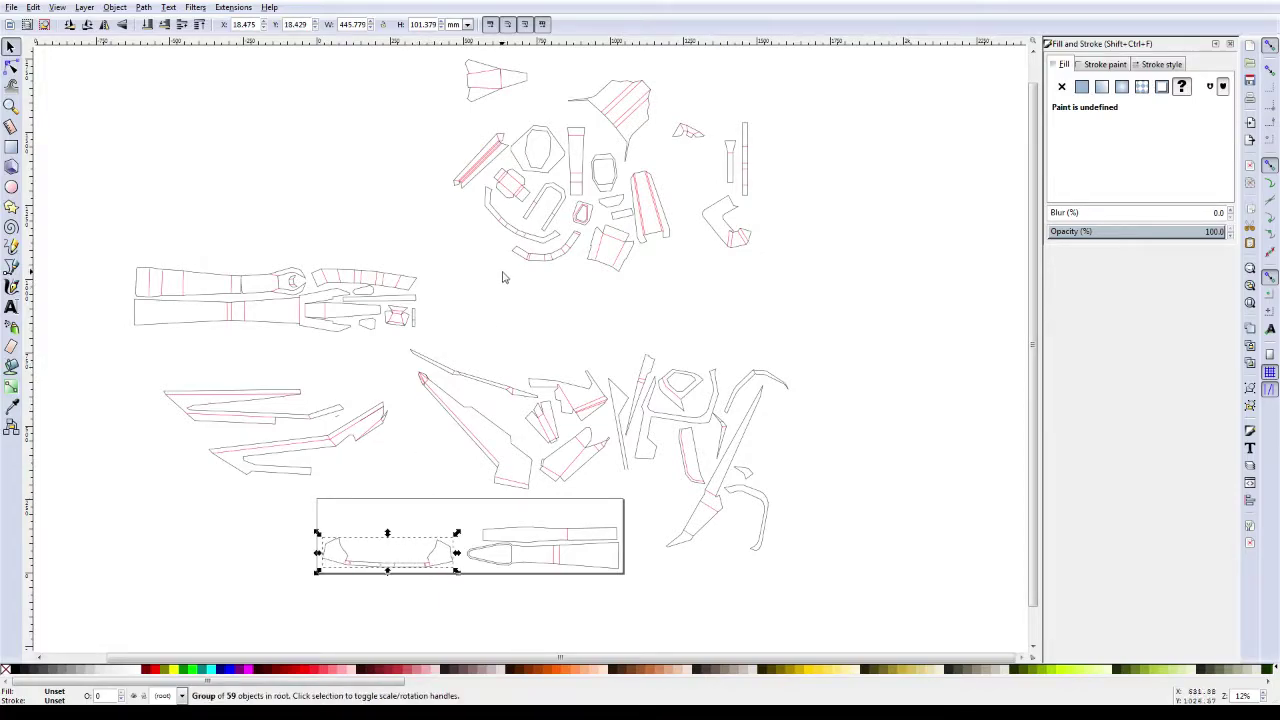
Step: Rotate the red-striped strip horizontal and settle it inside the bottom cutting frame
left_click(482, 162)
key("Escape")
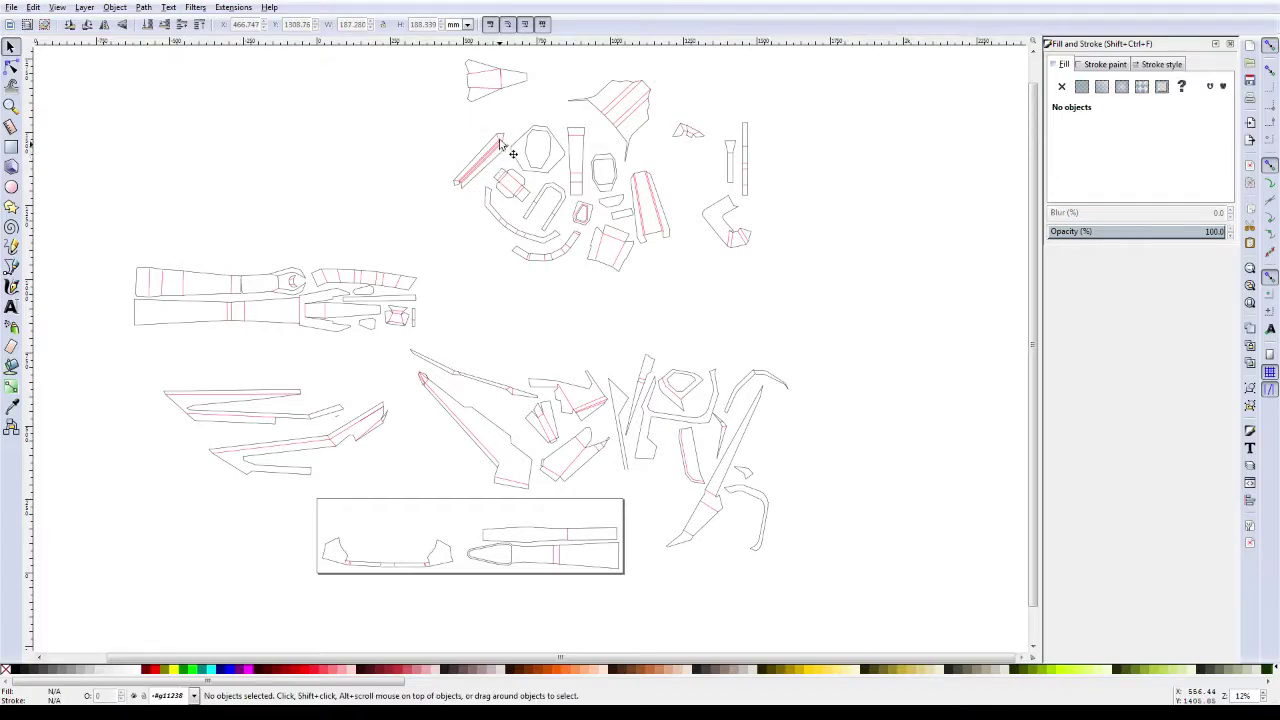
left_click(491, 157)
left_click(388, 186)
left_click(483, 89)
left_click(487, 152)
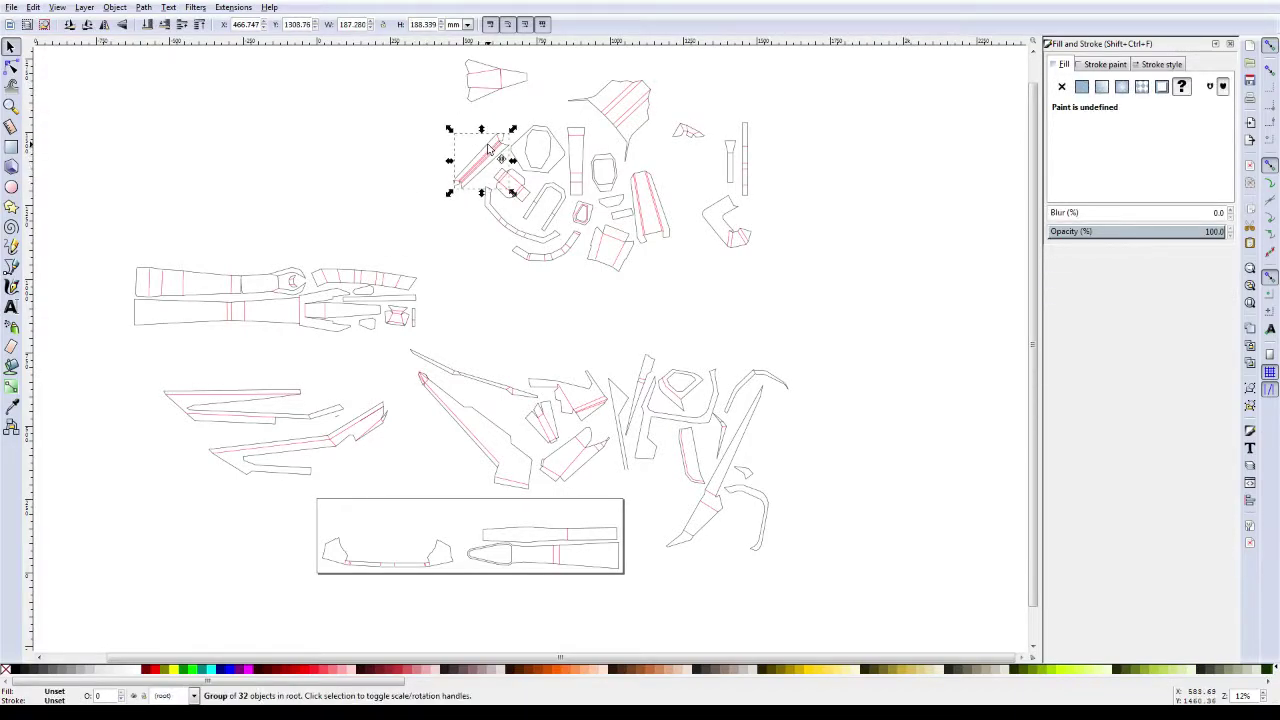
left_click_drag(510, 131, 541, 160)
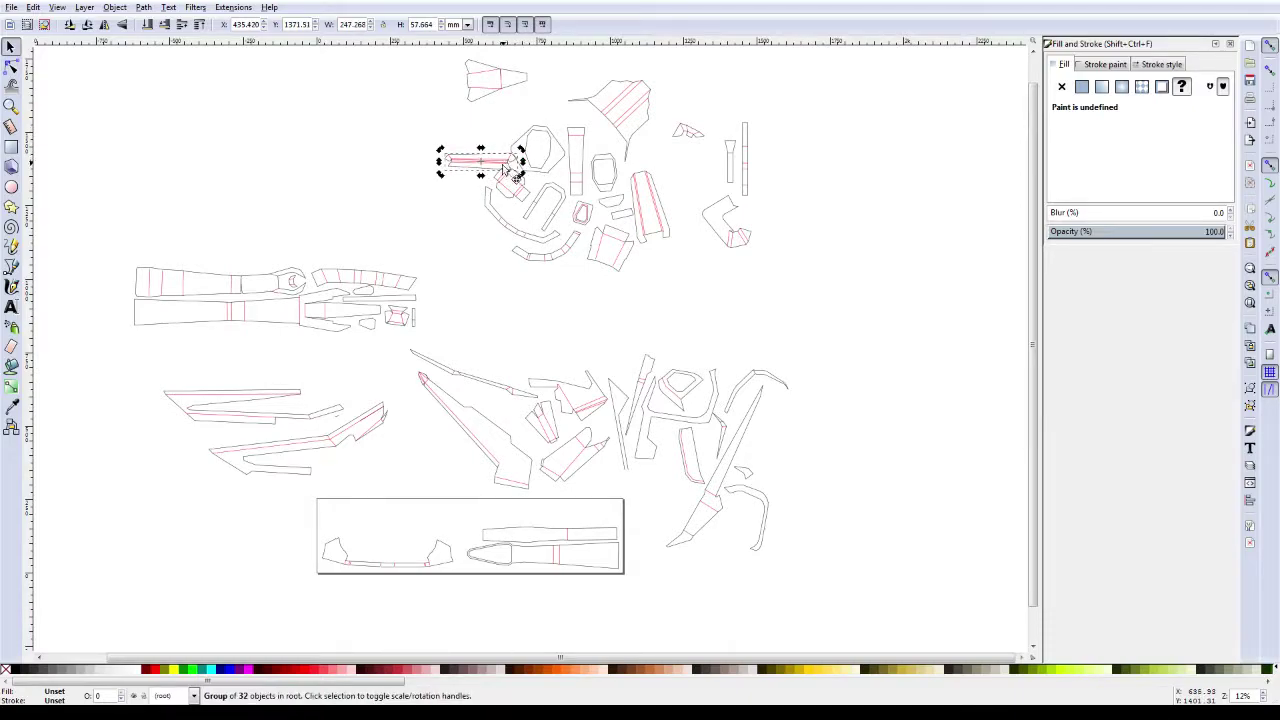
left_click_drag(510, 165, 406, 545)
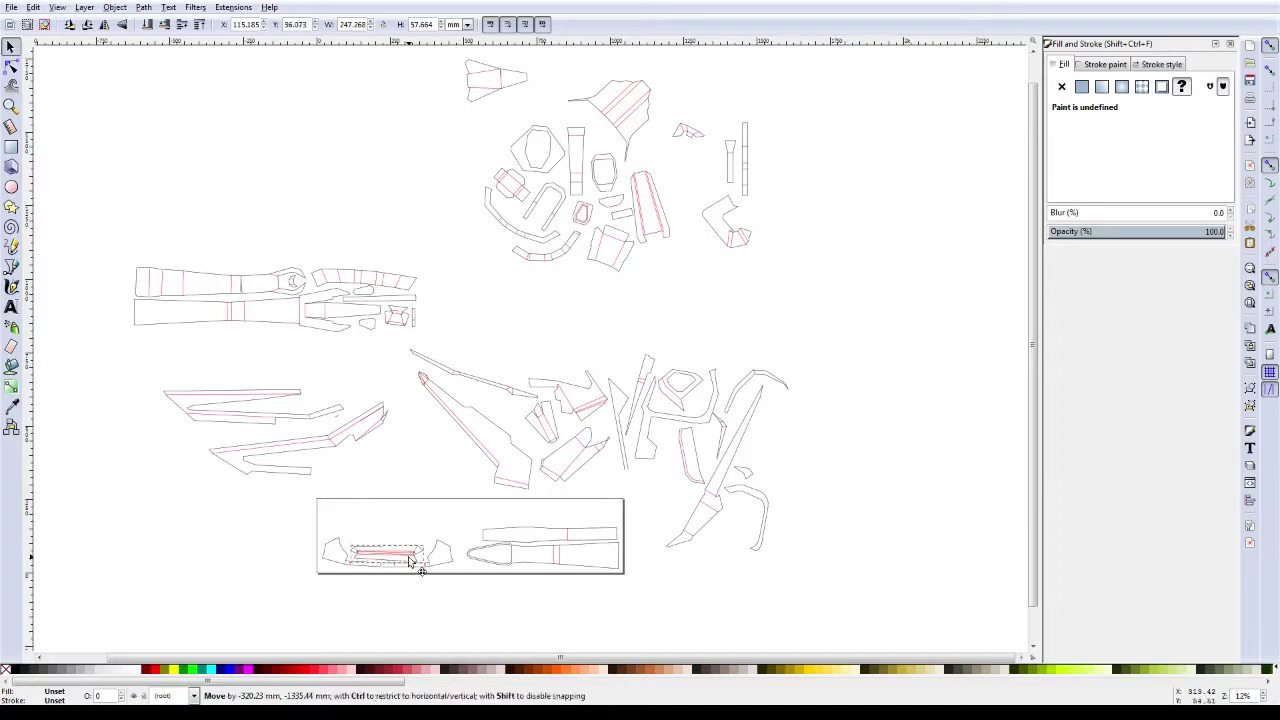
left_click_drag(409, 555, 410, 559)
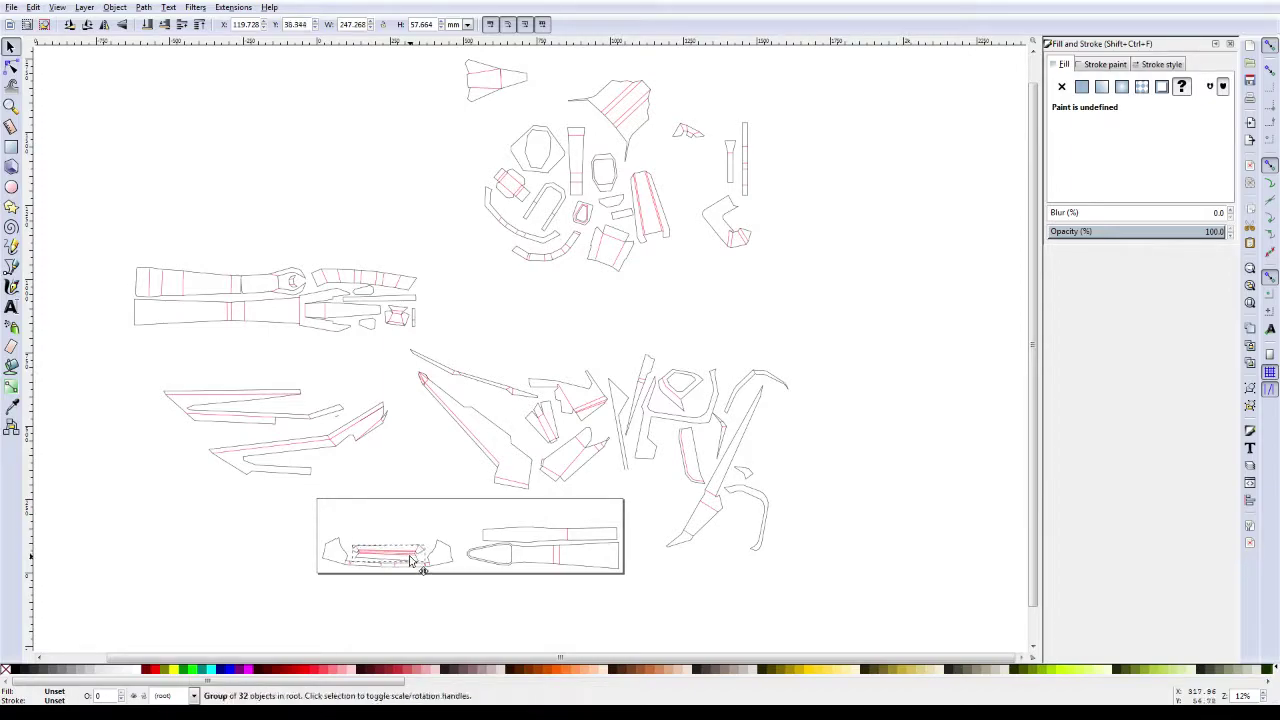
left_click(422, 459)
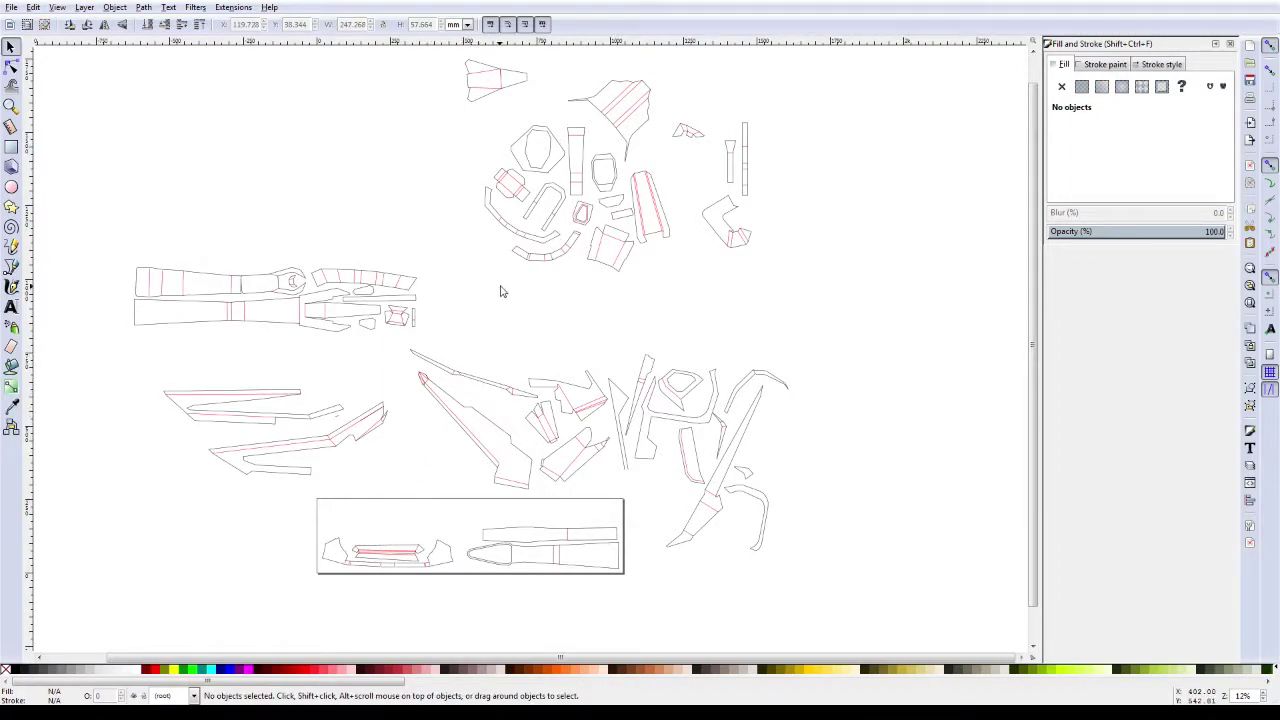
Step: Start rotating the curved piece in the upper cluster toward horizontal
left_click(519, 234)
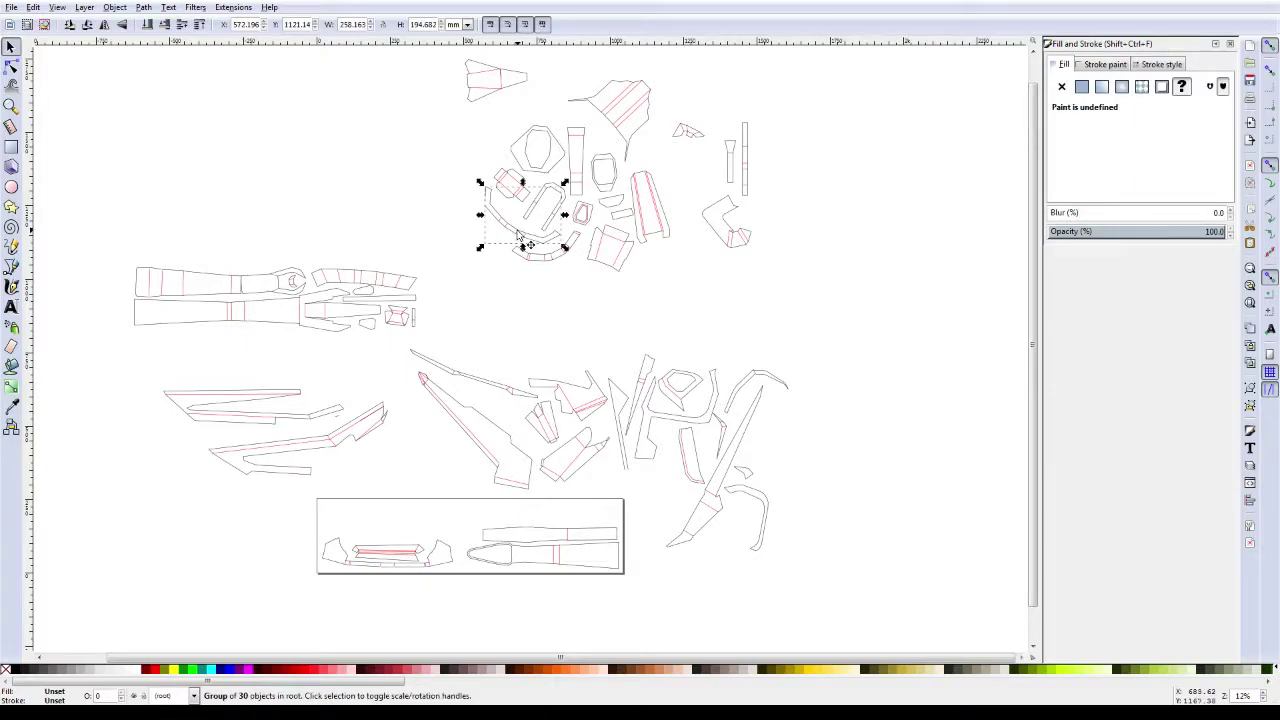
left_click(519, 234)
left_click_drag(563, 187, 533, 286)
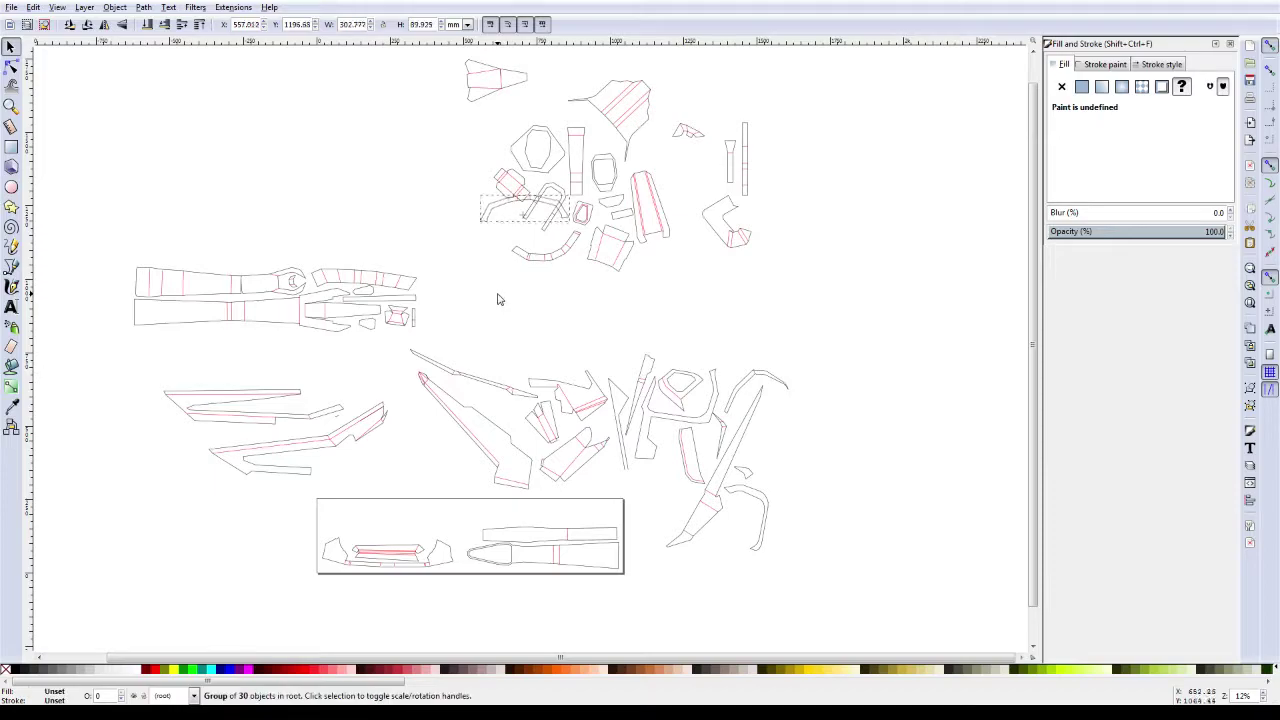
Step: Bring the curved arch piece into the bottom frame and nudge it right
mouse_move(533, 286)
left_mouse_down()
mouse_move(485, 216)
mouse_move(353, 540)
left_mouse_up()
left_click(398, 478)
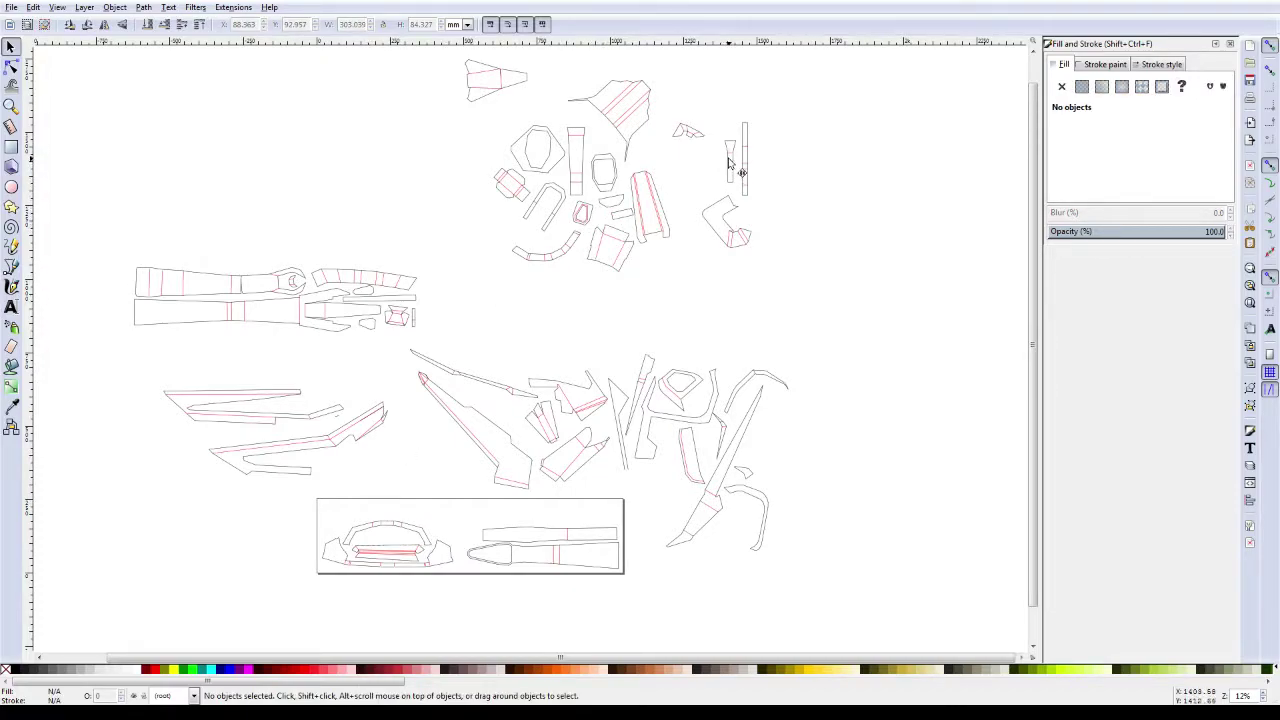
mouse_move(729, 163)
left_mouse_down()
mouse_move(509, 428)
mouse_move(412, 473)
mouse_move(394, 459)
mouse_move(390, 545)
left_mouse_up()
left_click(414, 472)
left_click(410, 472)
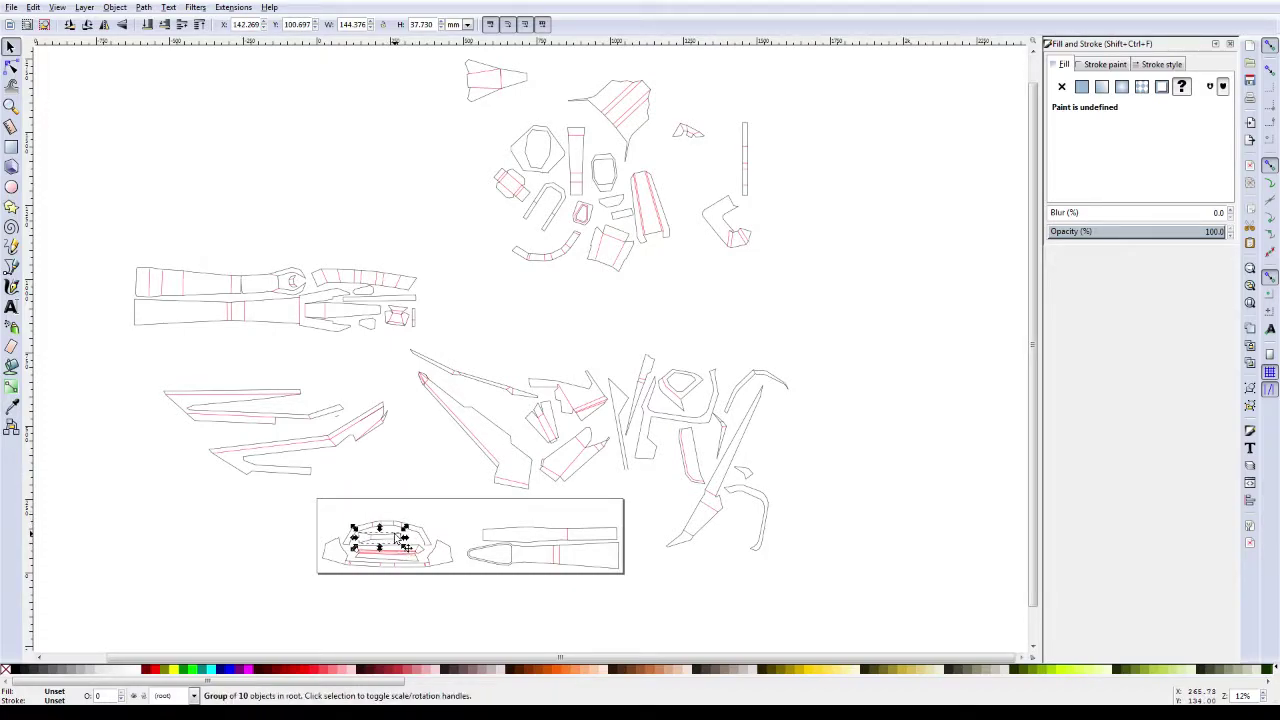
key("shift+Right")
key("shift+Right")
key("shift+Right")
key("shift+Right")
key("shift+Right")
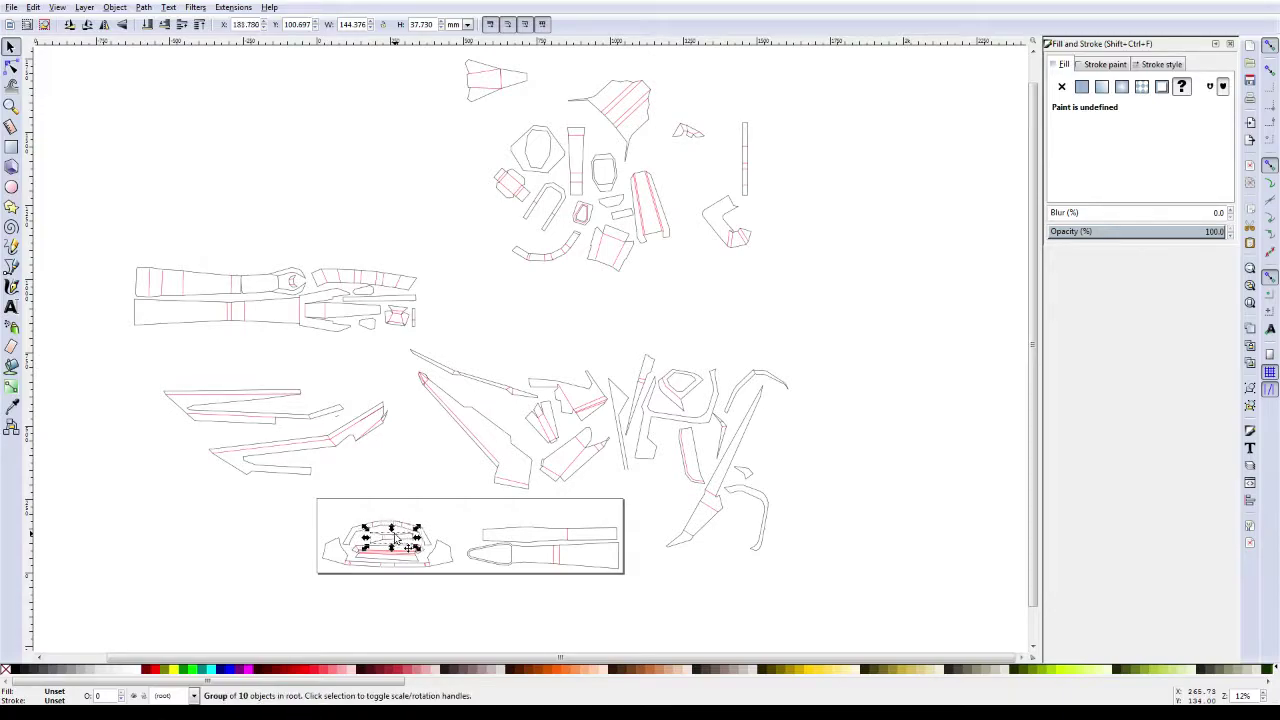
key("shift+Right")
left_click(449, 483)
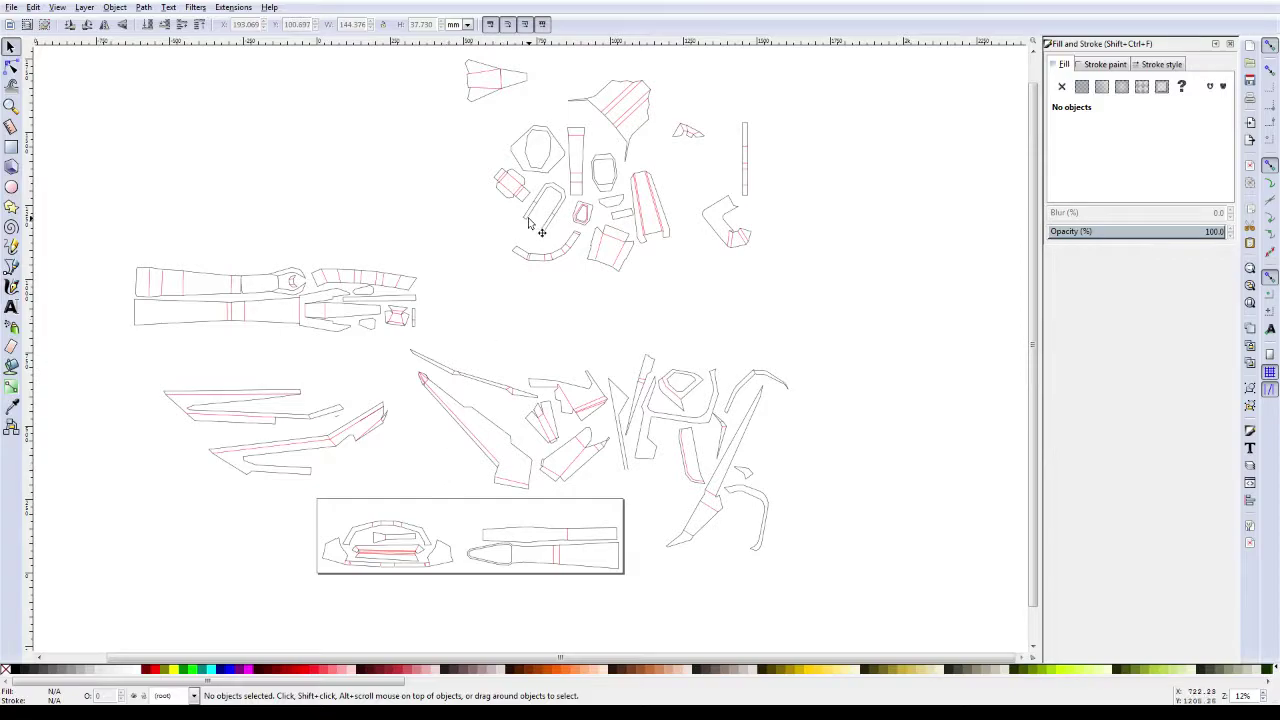
Step: Move the box-shaped net piece into the frame, rotate it and nudge it into position
mouse_move(507, 192)
left_mouse_down()
mouse_move(460, 548)
mouse_move(408, 560)
mouse_move(406, 609)
mouse_move(428, 672)
mouse_move(438, 652)
left_mouse_up()
left_click(462, 550)
key("shift+Right")
key("shift+Right")
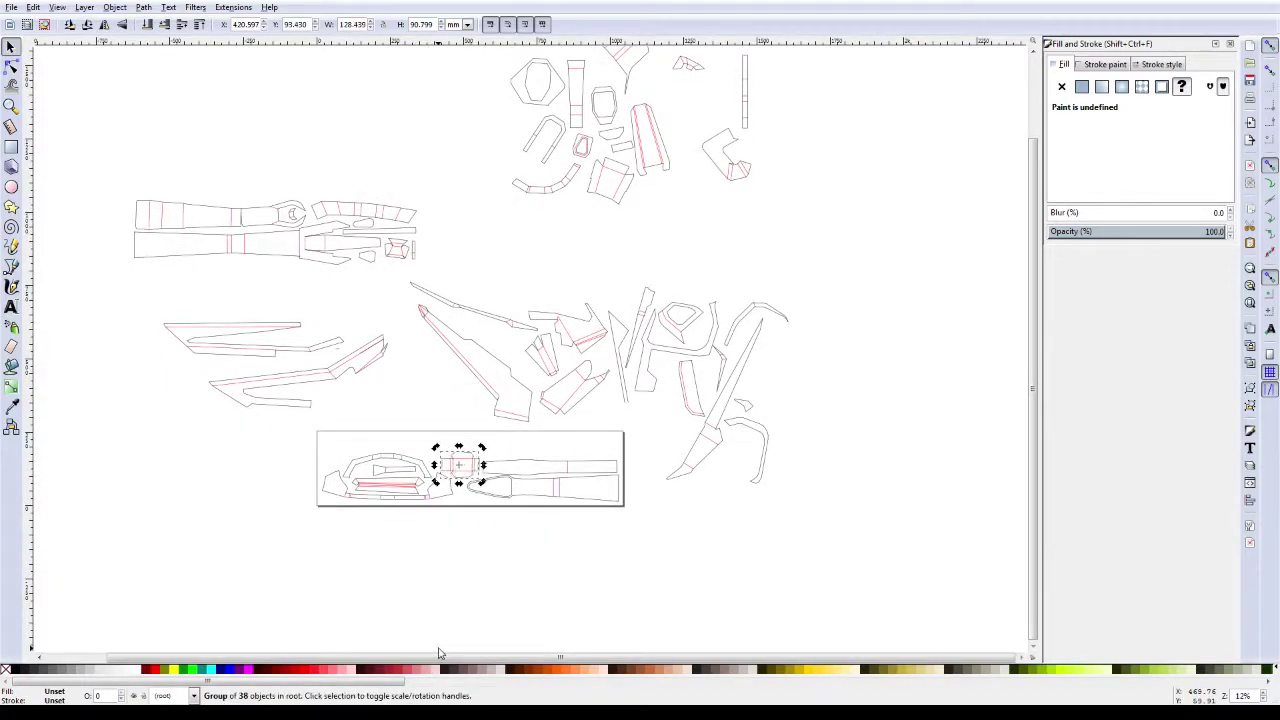
key("shift+Down")
key("shift+Down")
left_click(465, 569)
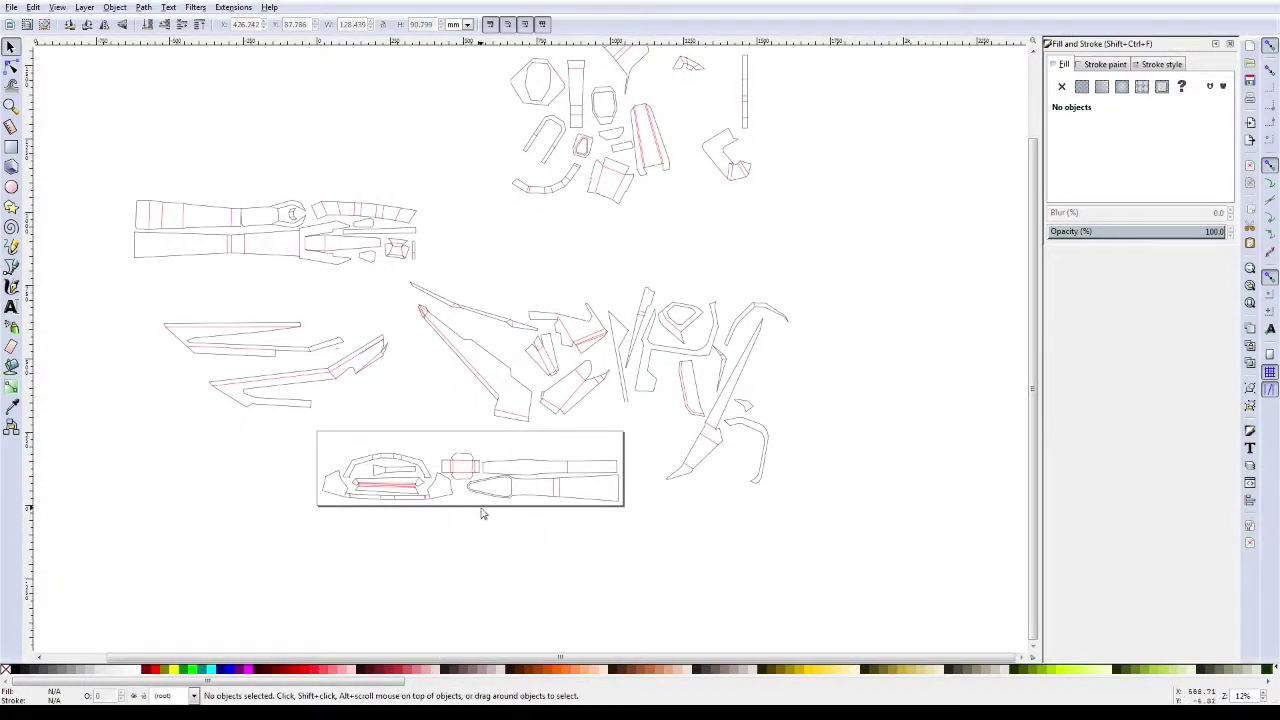
scroll(480, 512, "up", 2)
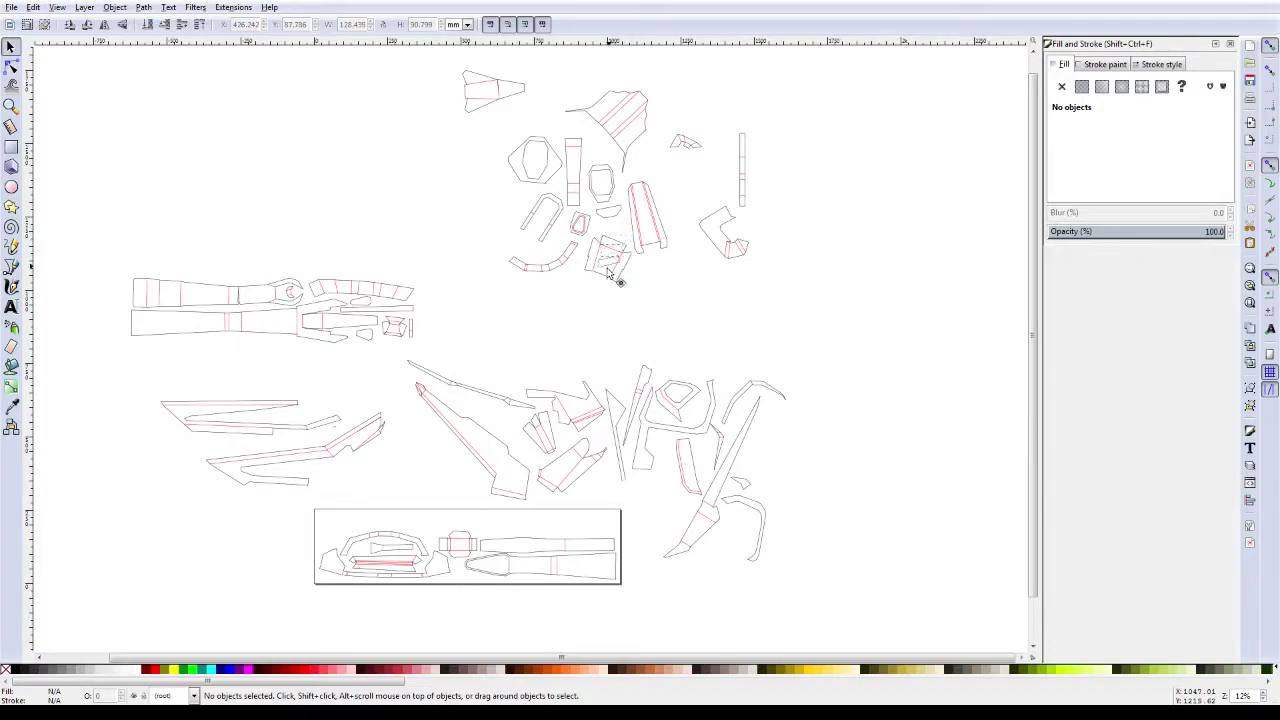
Step: Paste a small rectangle piece, shrink it slightly and nudge it up into the frame
key("ctrl+v")
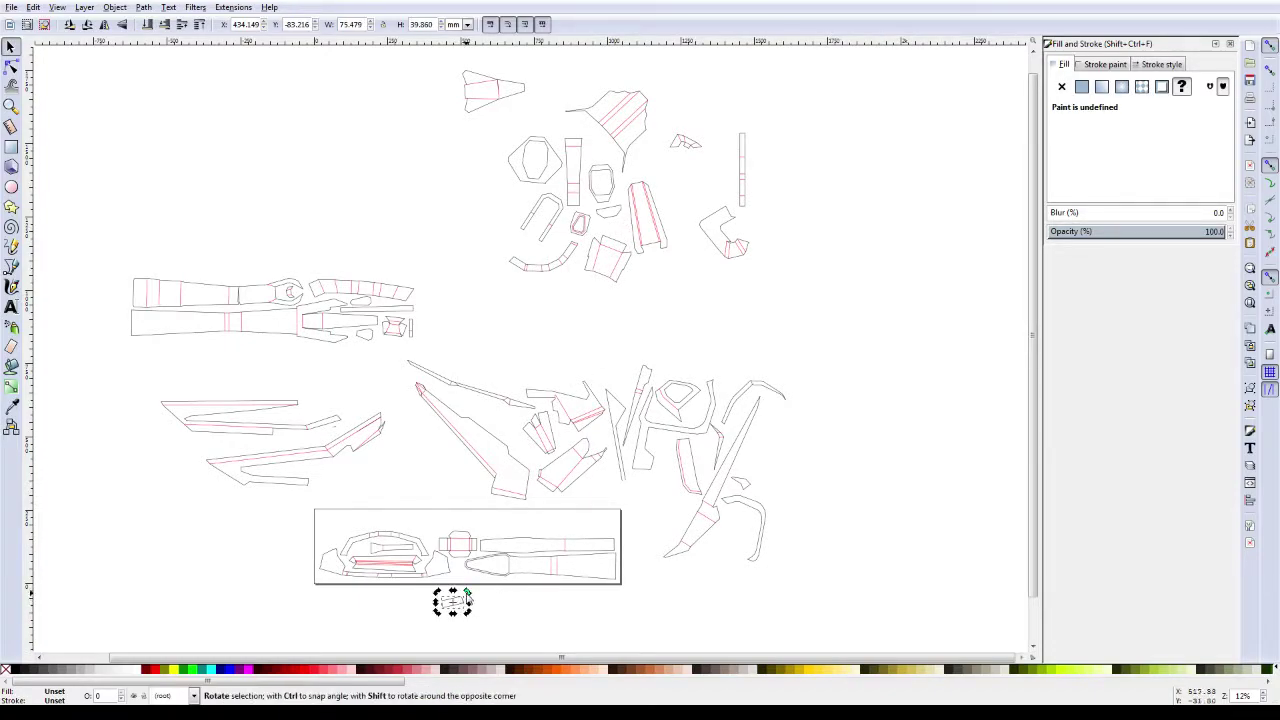
left_click_drag(461, 605, 470, 597)
key("shift+Up")
key("shift+Up")
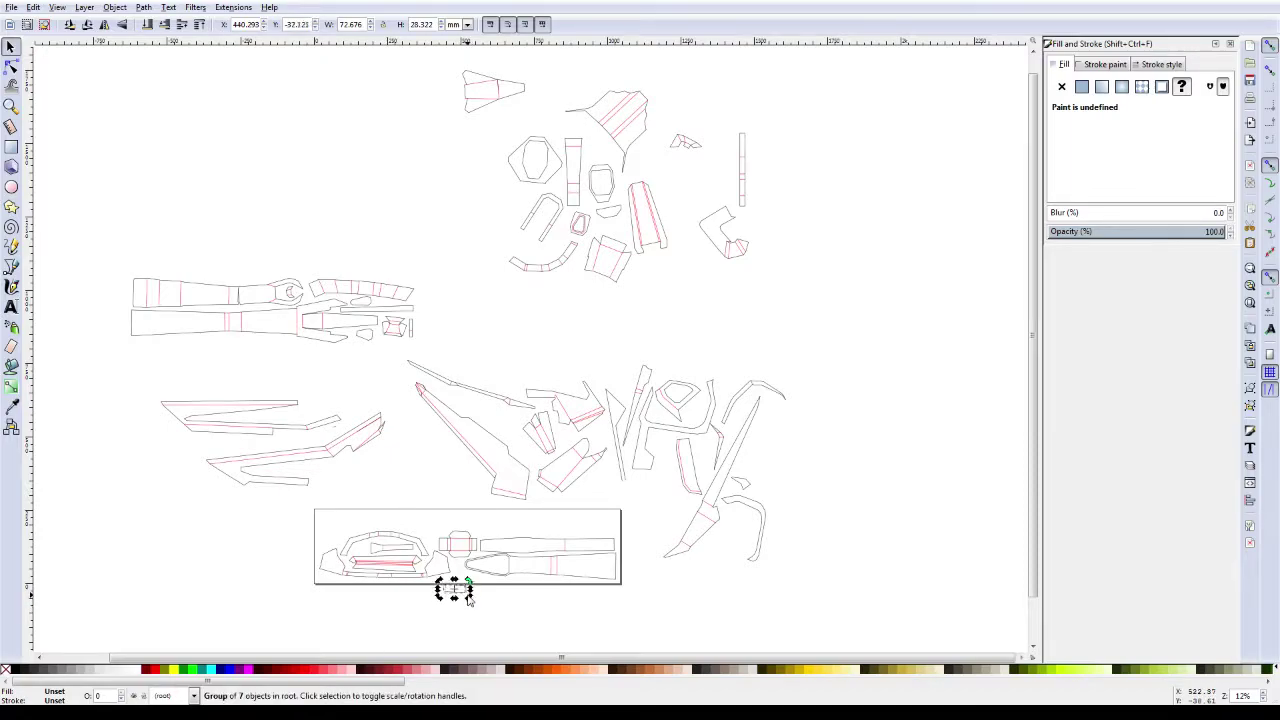
key("shift+Up")
key("shift+Up")
key("shift+Up")
key("shift+Up")
key("shift+Right")
key("shift+Right")
key("shift+Up")
key("shift+Up")
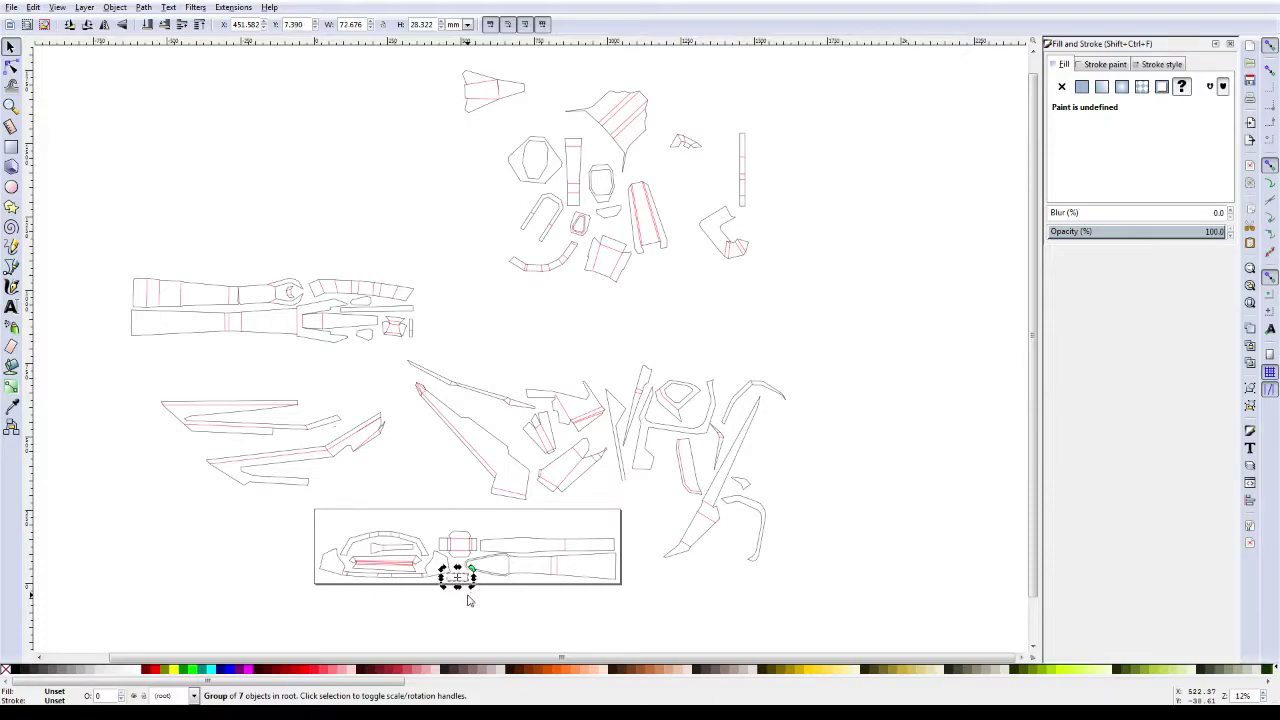
key("shift+Right")
key("shift+Right")
key("shift+Right")
key("shift+Up")
key("shift+Up")
key("shift+Up")
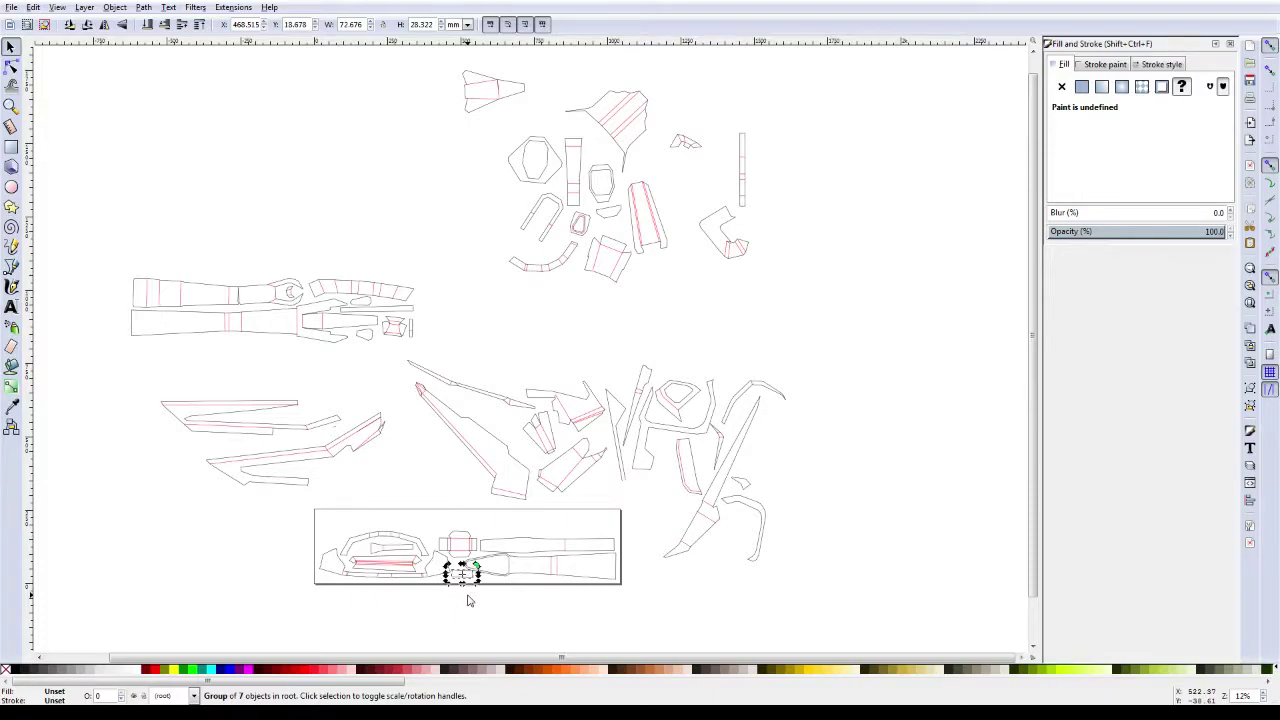
key("Escape")
Step: Rotate the small rectangle piece 90° so it stands upright
scroll(466, 600, "up", 1)
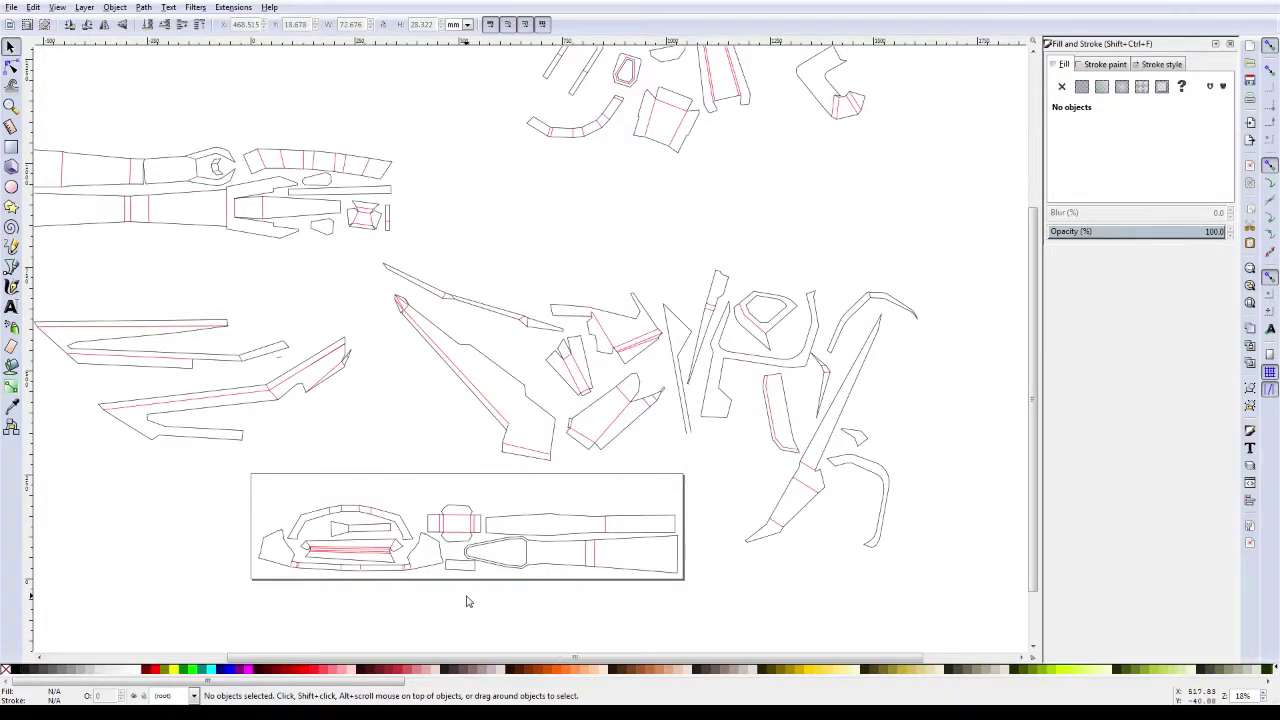
scroll(466, 600, "up", 2)
scroll(460, 550, "up", 1)
left_click(444, 504)
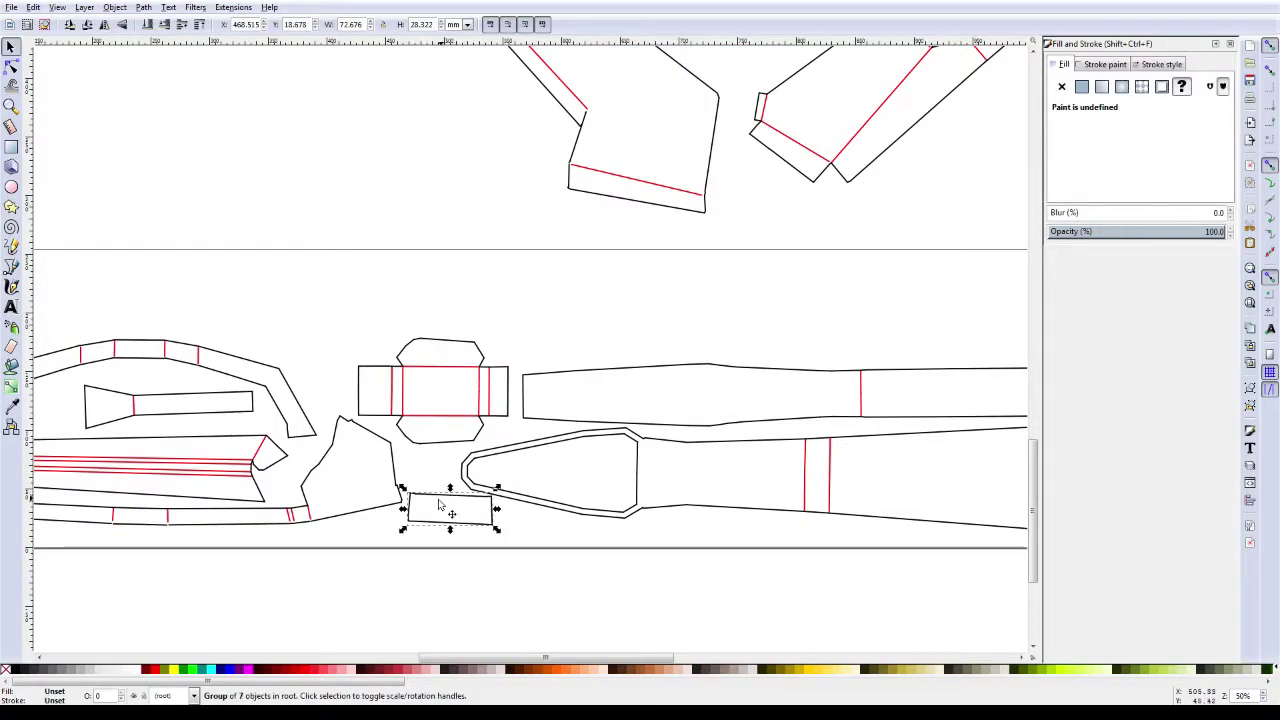
left_click(450, 505)
left_click_drag(497, 487, 473, 560)
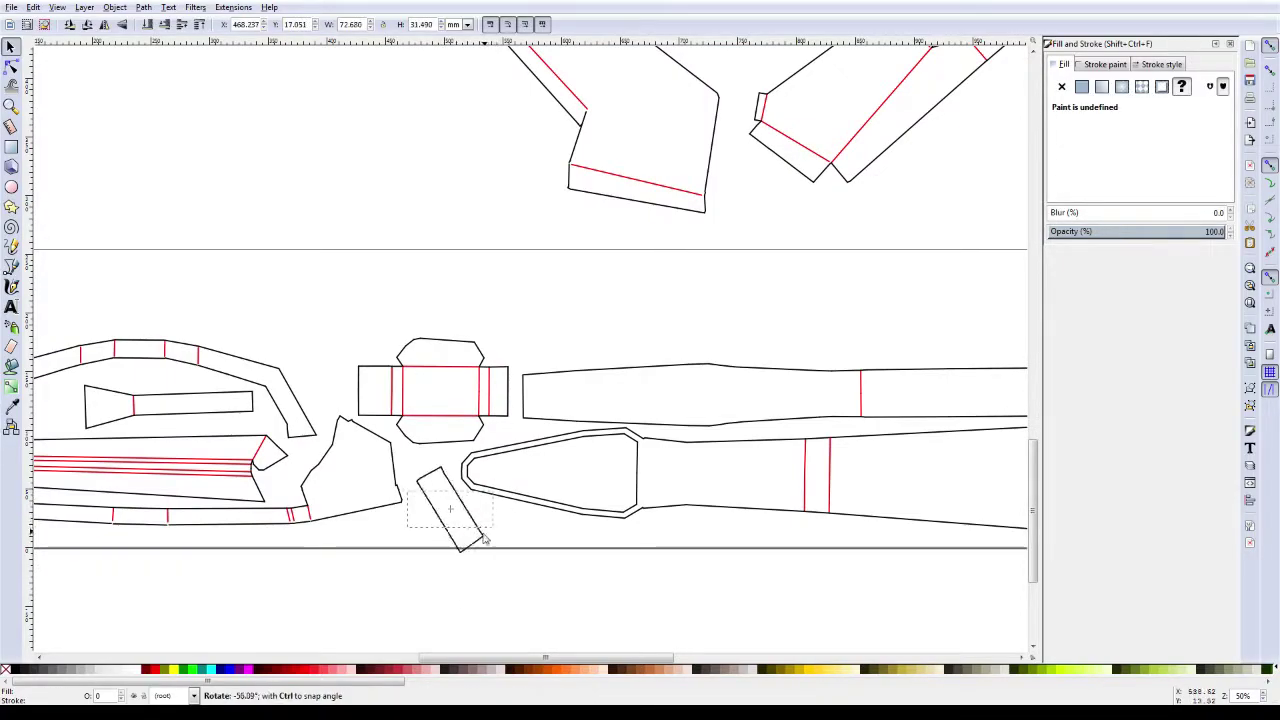
Step: Nudge the upright rectangle up and left into the gap beside the looped piece
key("Up")
key("Up")
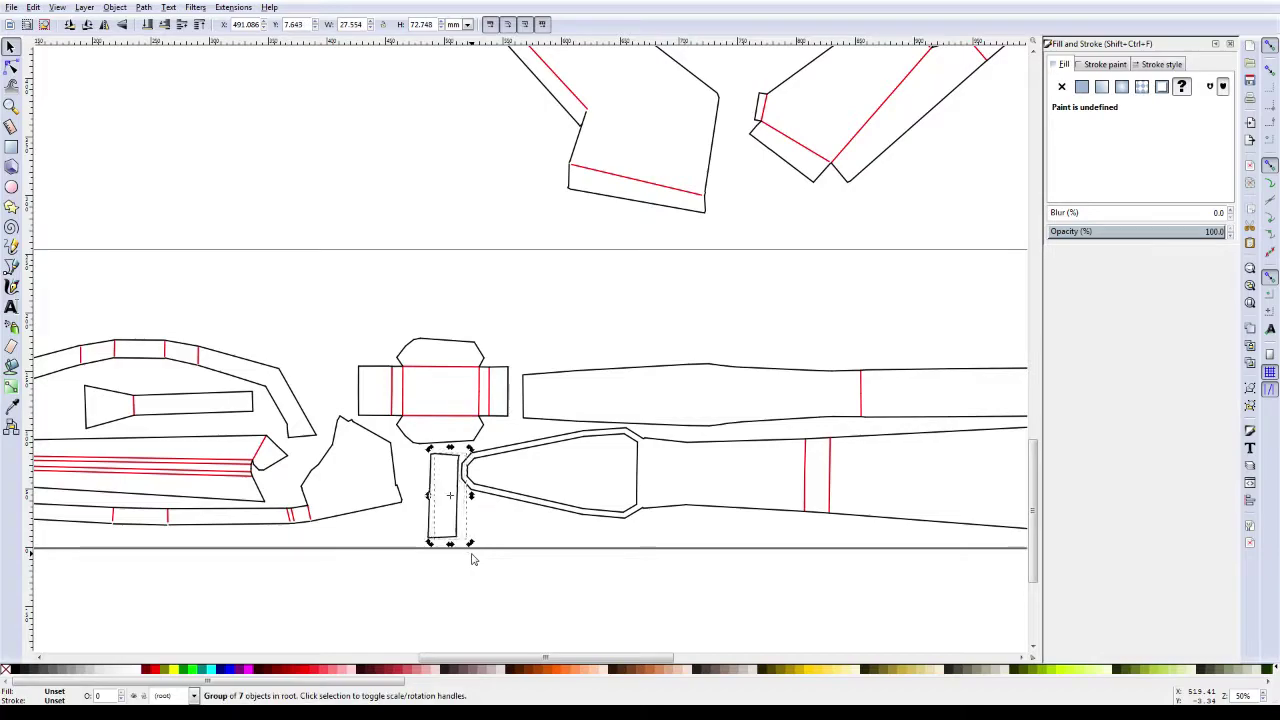
key("Left")
key("Left")
key("Up")
key("Left")
left_click(476, 560)
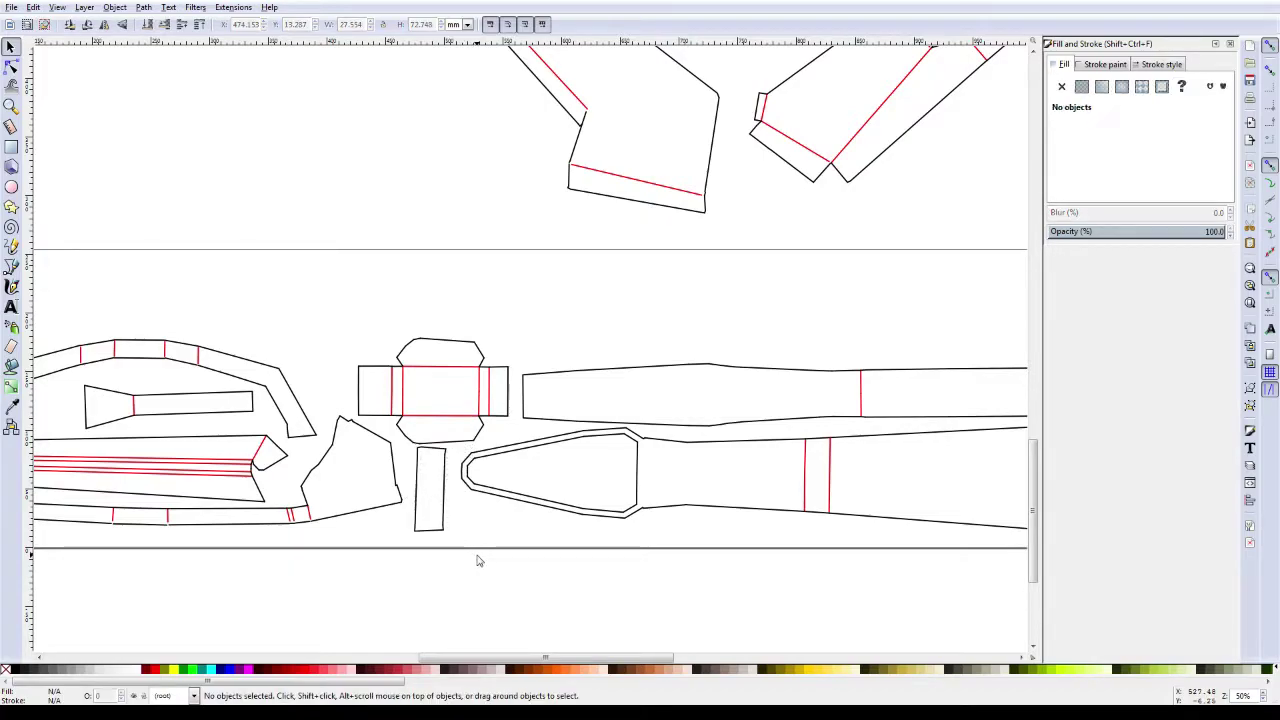
key("minus")
key("minus")
key("minus")
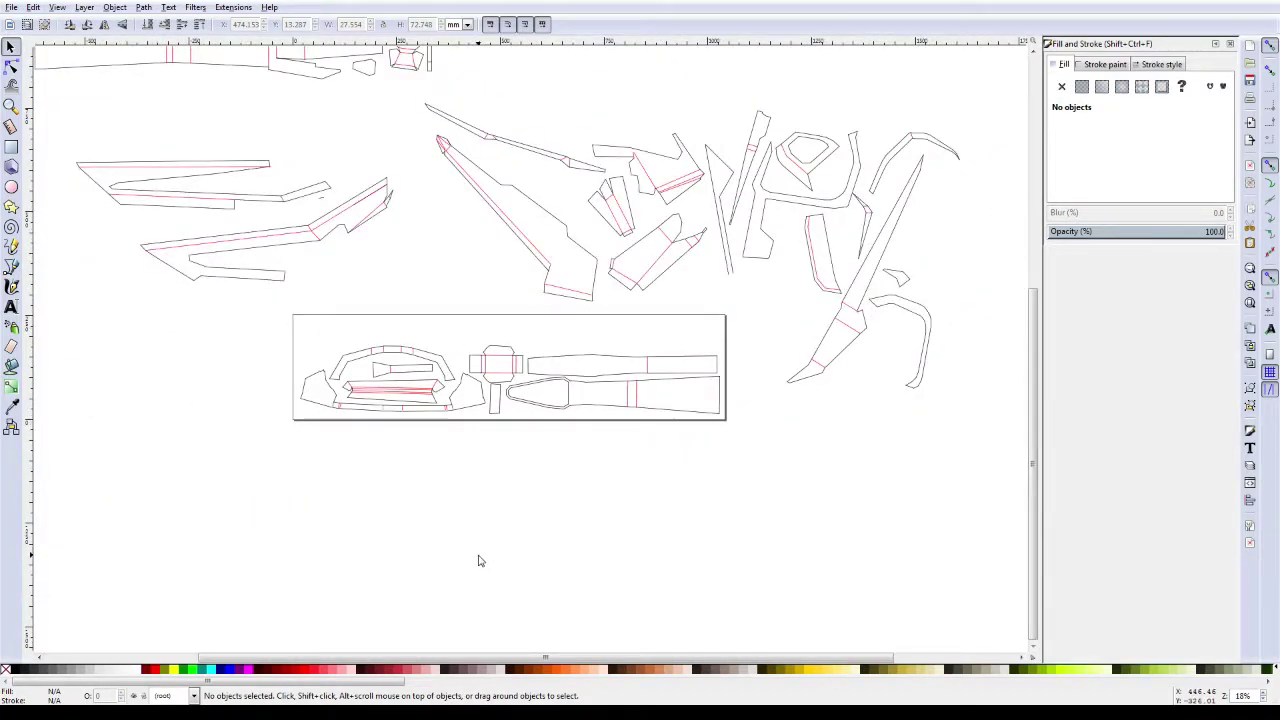
key("minus")
key("minus")
left_click_drag(643, 231, 610, 395)
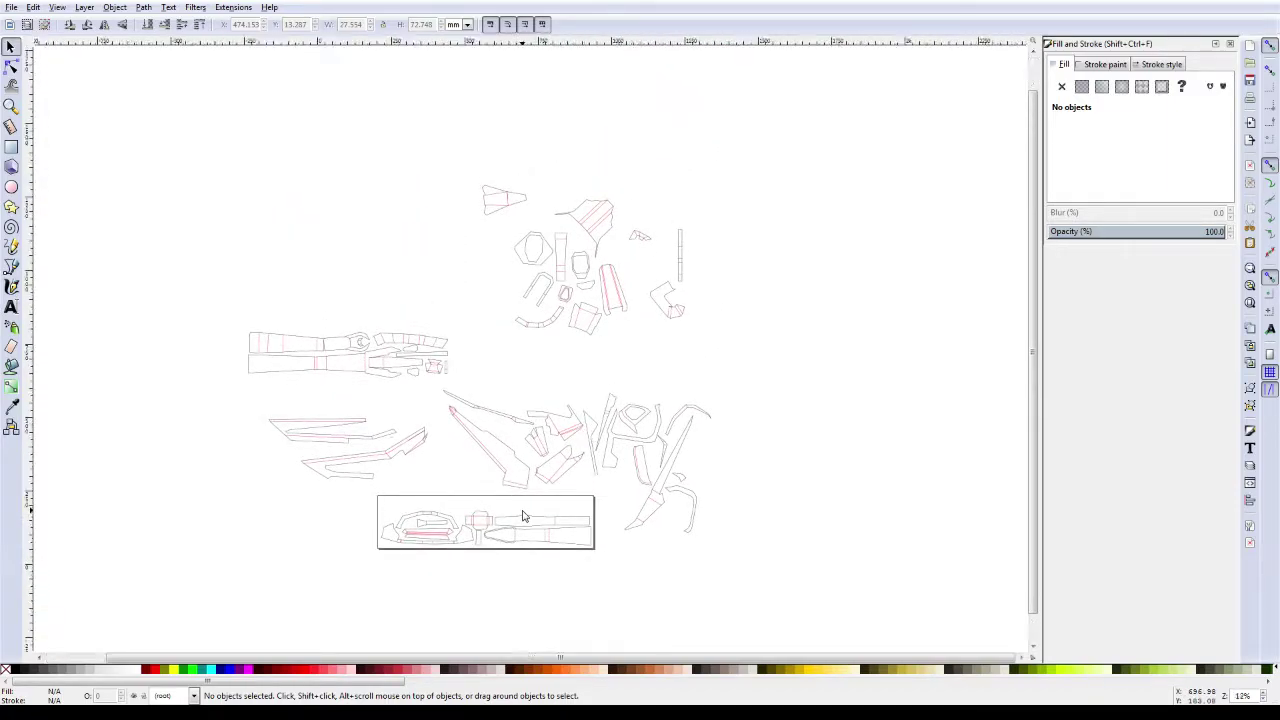
Step: Rotate the curved piece and move it into the bottom frame
scroll(540, 490, "up", 1, "ctrl")
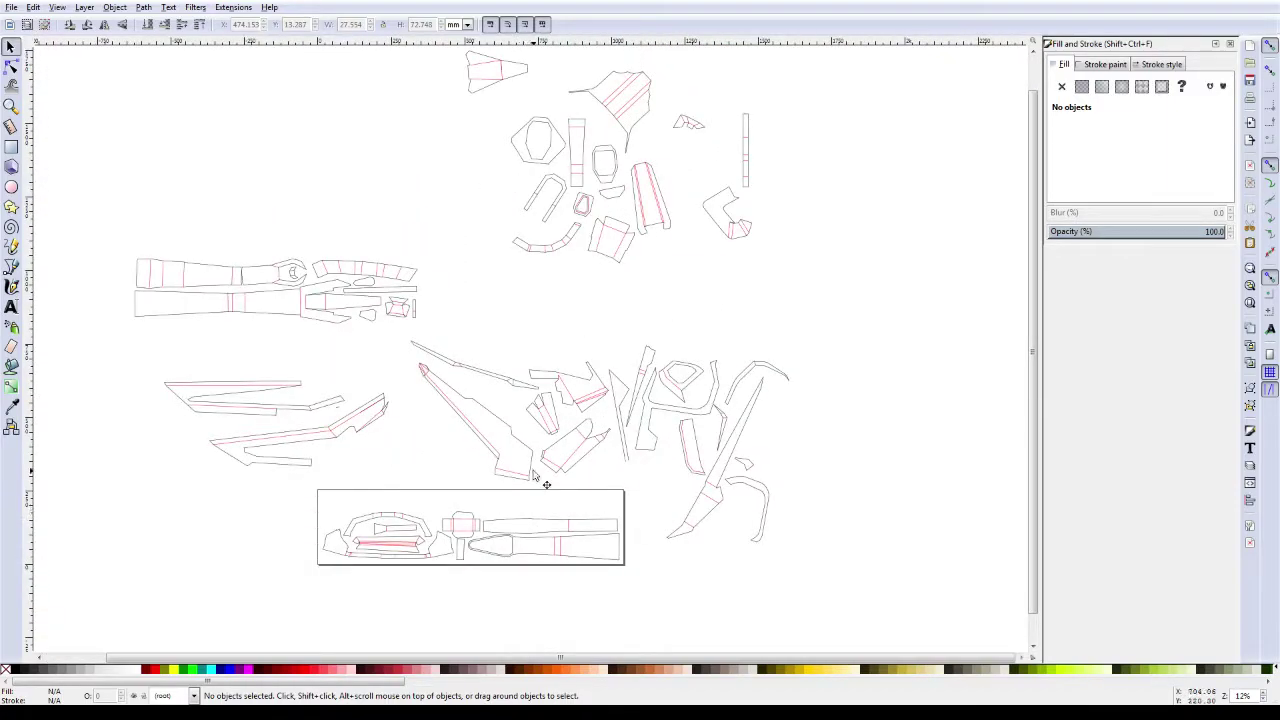
left_click(535, 289)
left_click(566, 268)
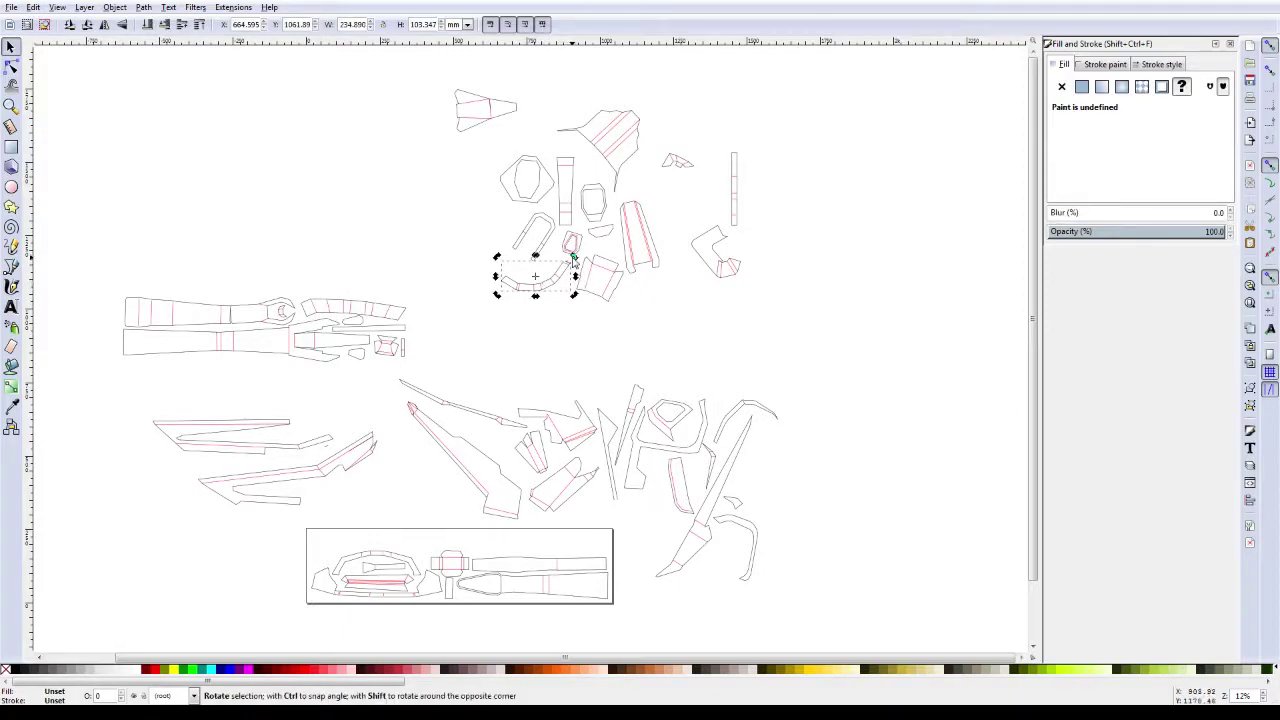
mouse_move(573, 257)
left_mouse_down()
mouse_move(521, 262)
mouse_move(533, 271)
mouse_move(362, 548)
left_mouse_up()
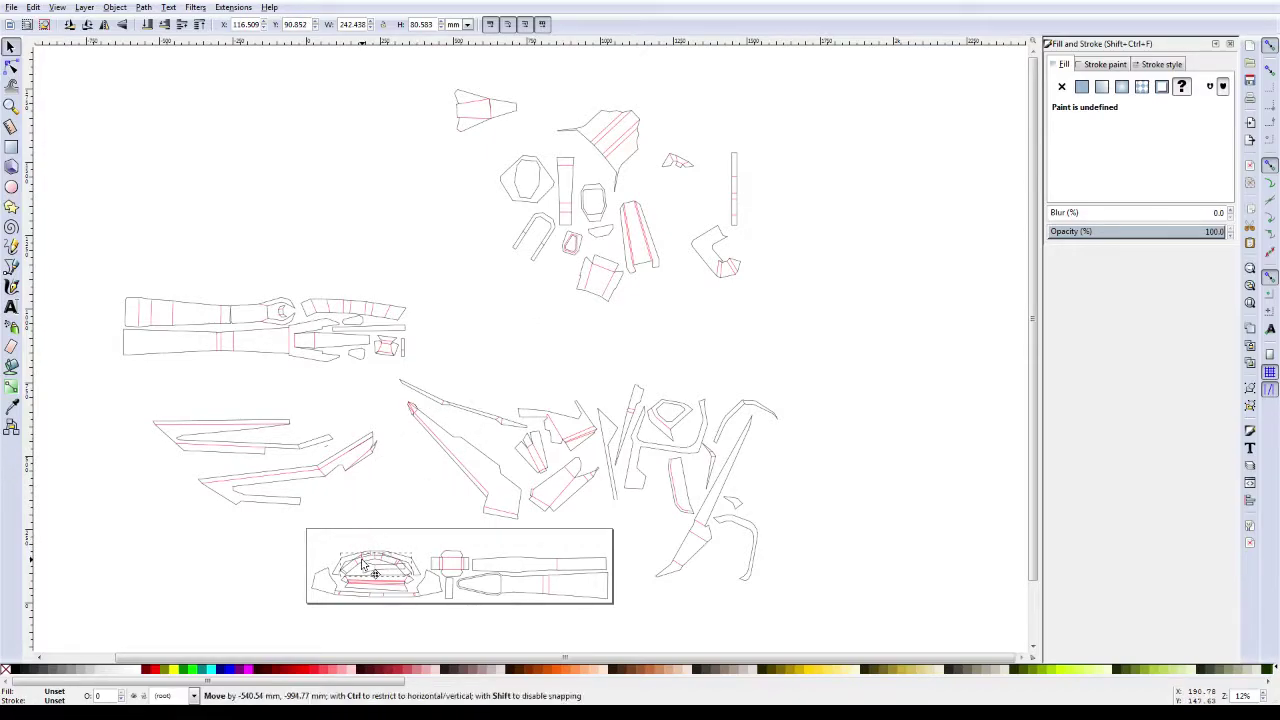
left_click_drag(362, 548, 365, 565)
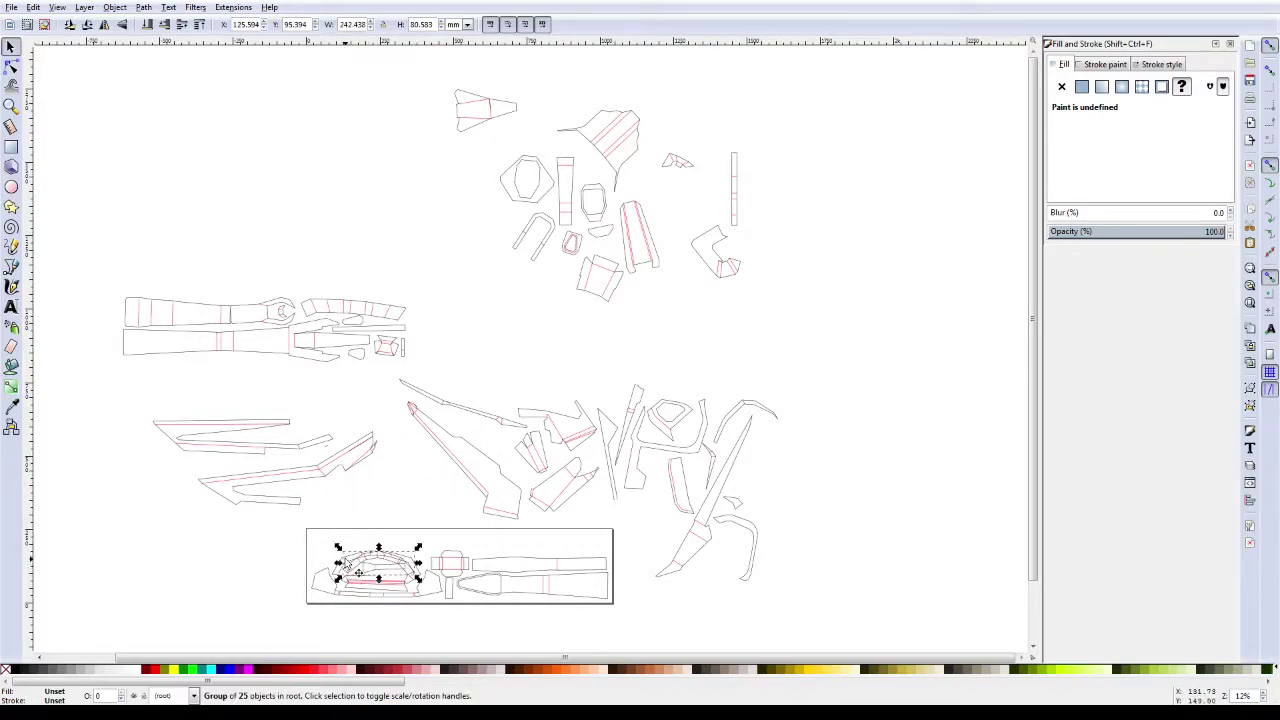
Step: Nudge the larger group up in the frame, undoing an accidental move of the arch group
left_click(362, 570, "alt")
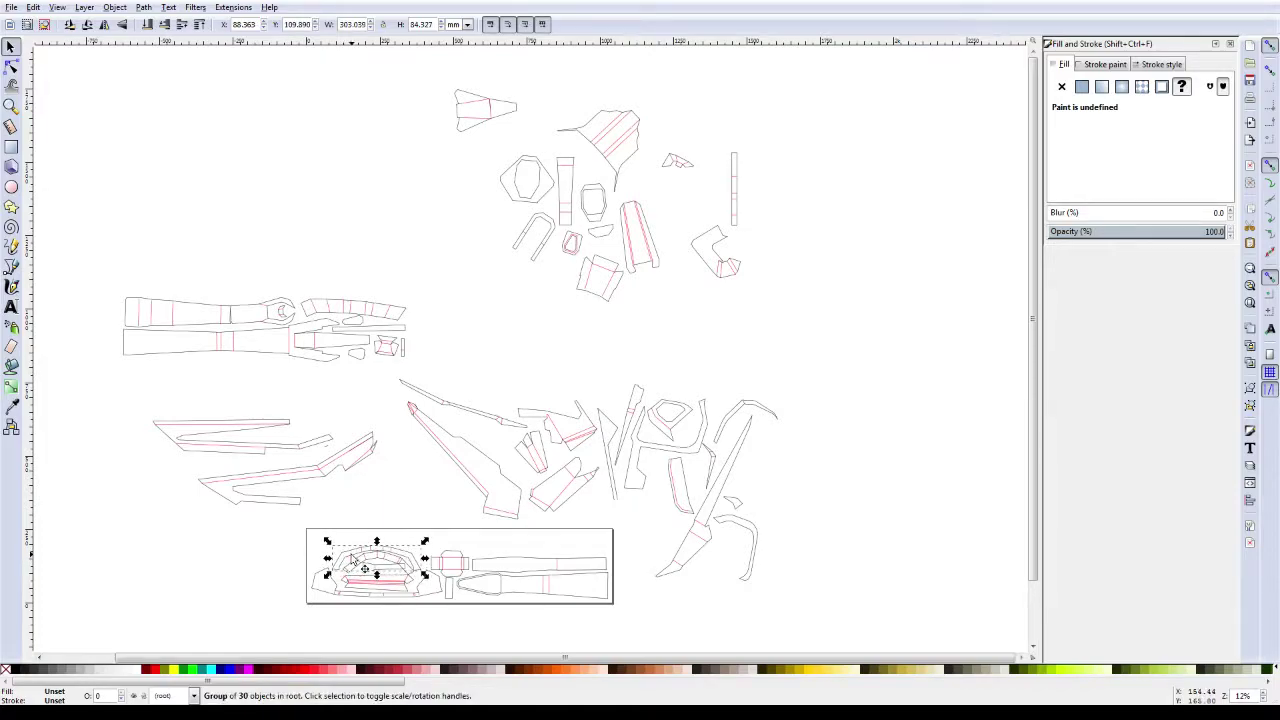
key("Up")
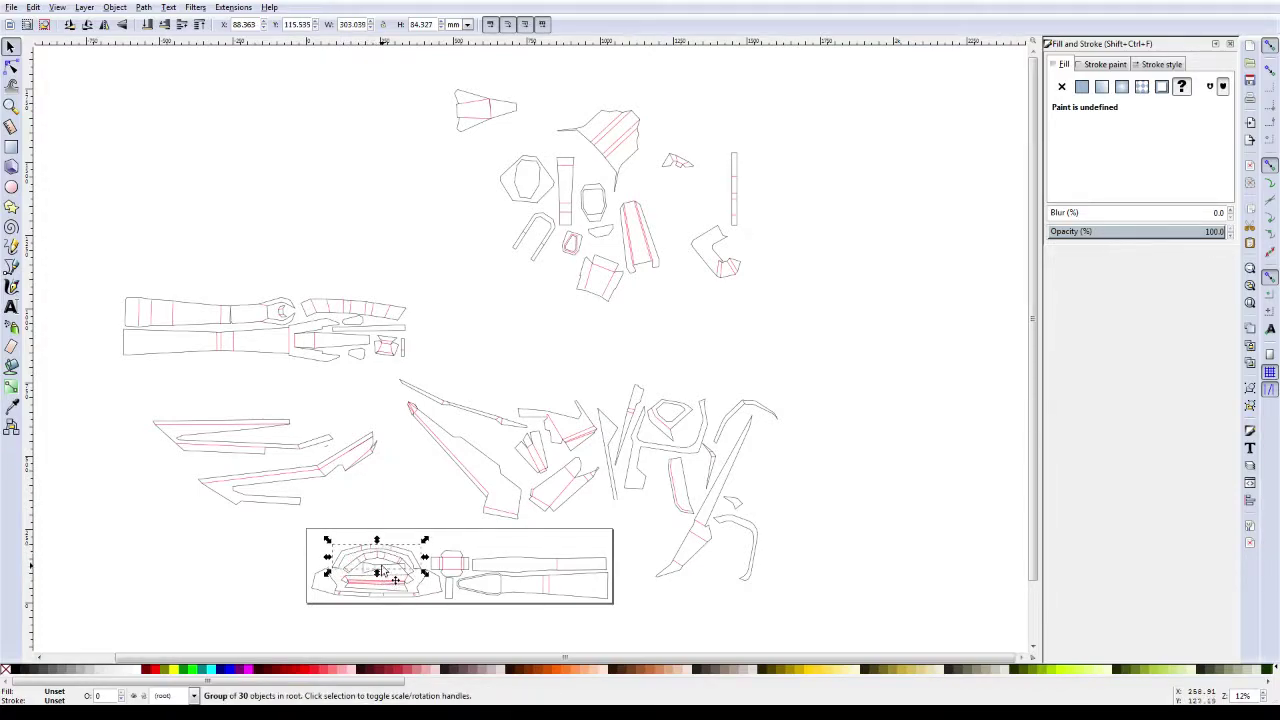
left_click(384, 571, "alt")
left_click_drag(391, 578, 360, 495)
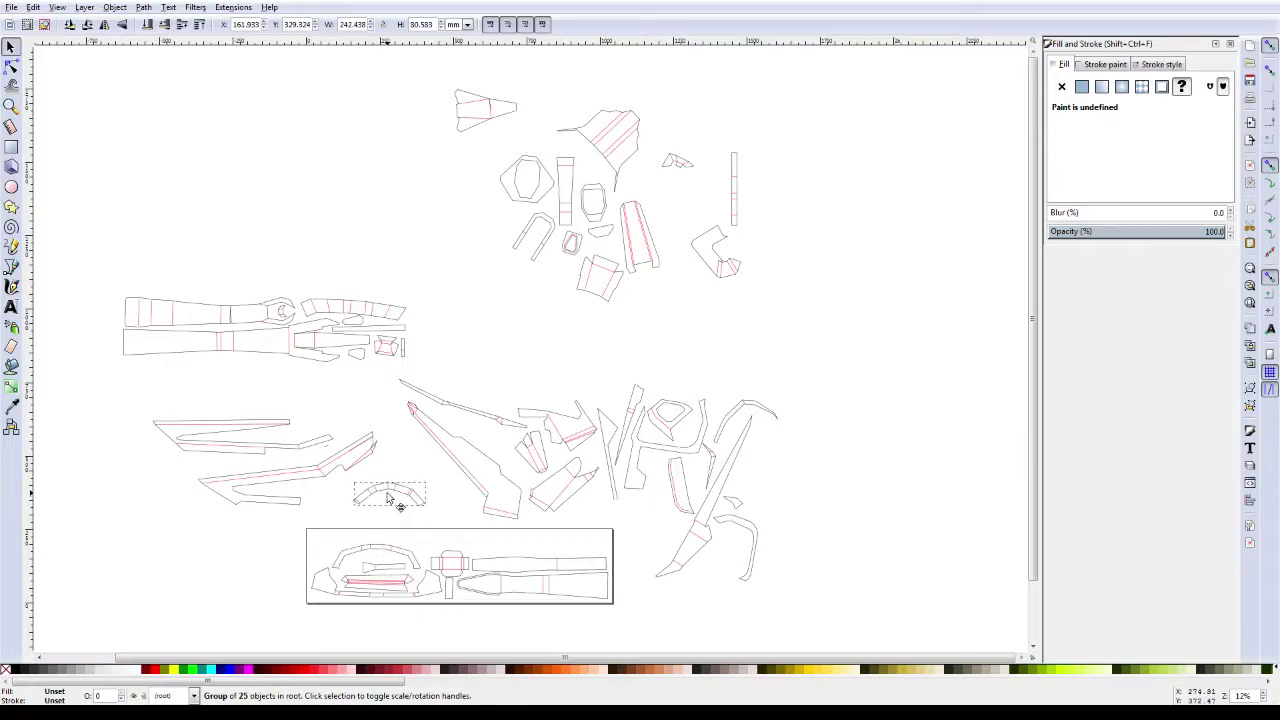
key("ctrl+z")
left_click(380, 502)
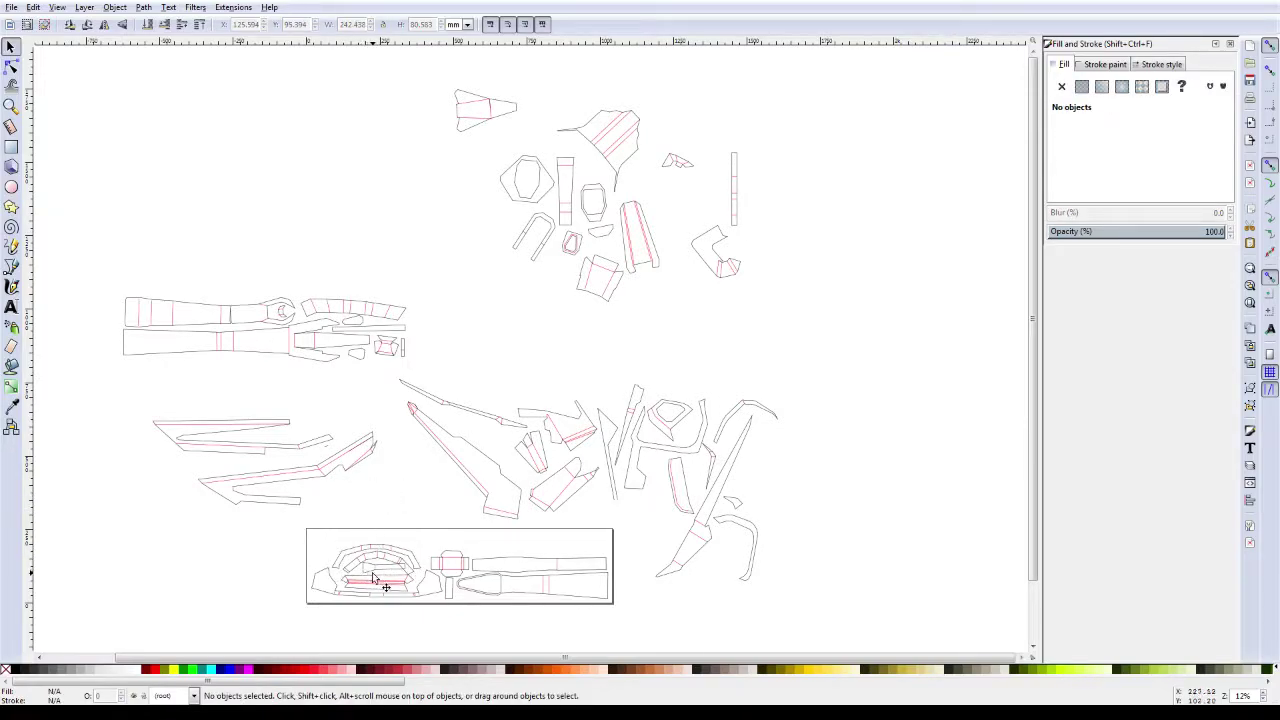
Step: Pull the small piece out of the cluster and drop it into the frame
mouse_move(428, 457)
left_mouse_down()
mouse_move(500, 224)
mouse_move(516, 331)
mouse_move(386, 571)
left_mouse_up()
left_click(516, 332)
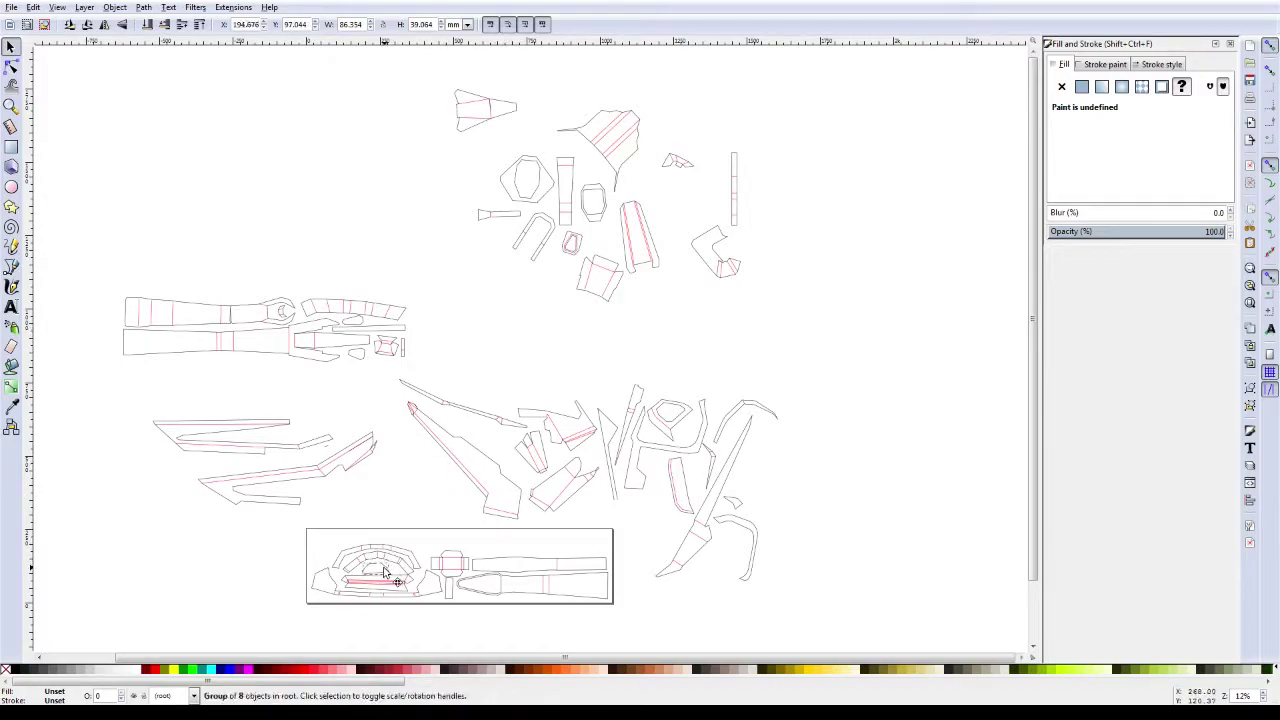
left_click(401, 481)
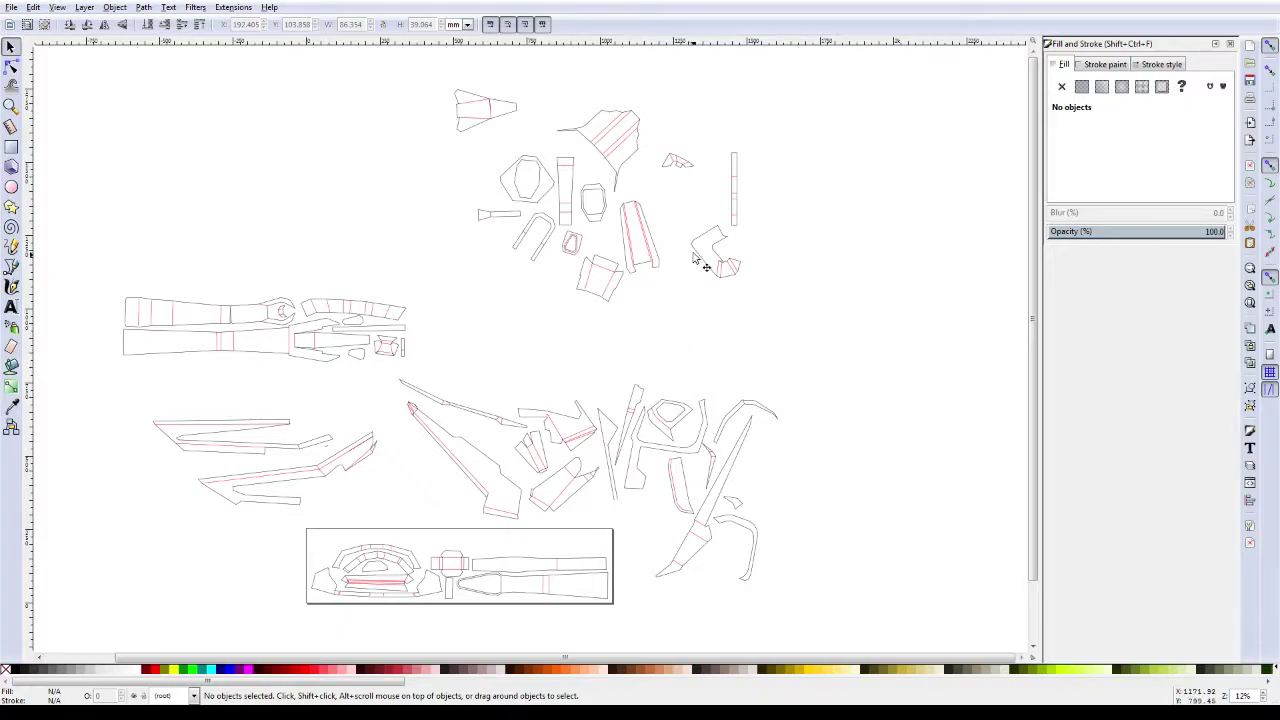
Step: Turn two thin vertical strips horizontal and place them in the frame's upper right
left_click(736, 202)
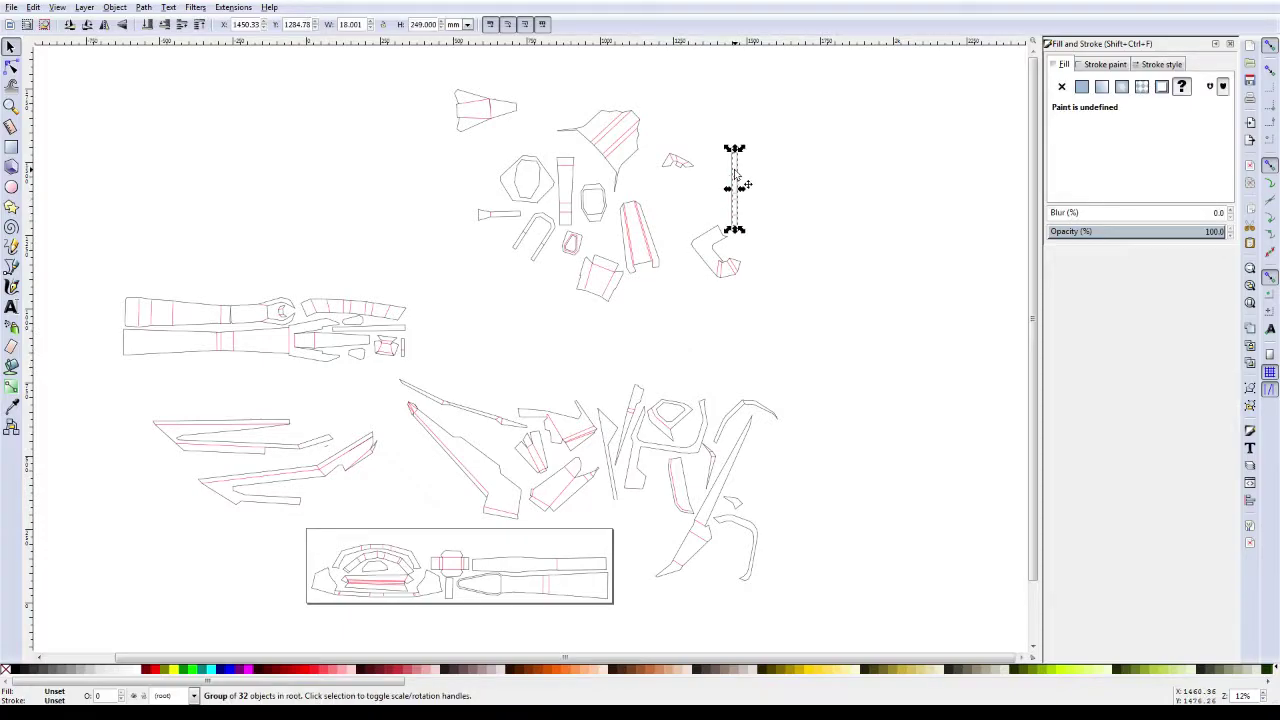
left_click(736, 178)
mouse_move(745, 150)
left_mouse_down()
mouse_move(773, 193)
mouse_move(565, 547)
mouse_move(578, 557)
left_mouse_up()
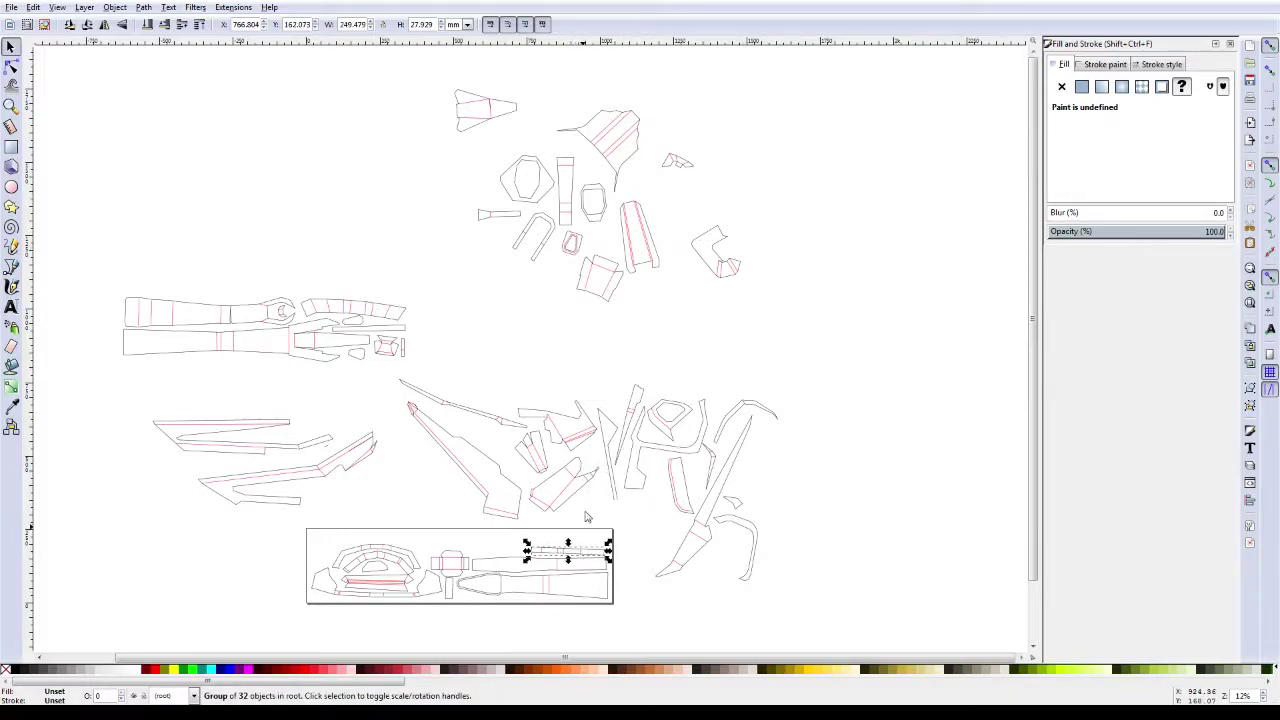
left_click(566, 207)
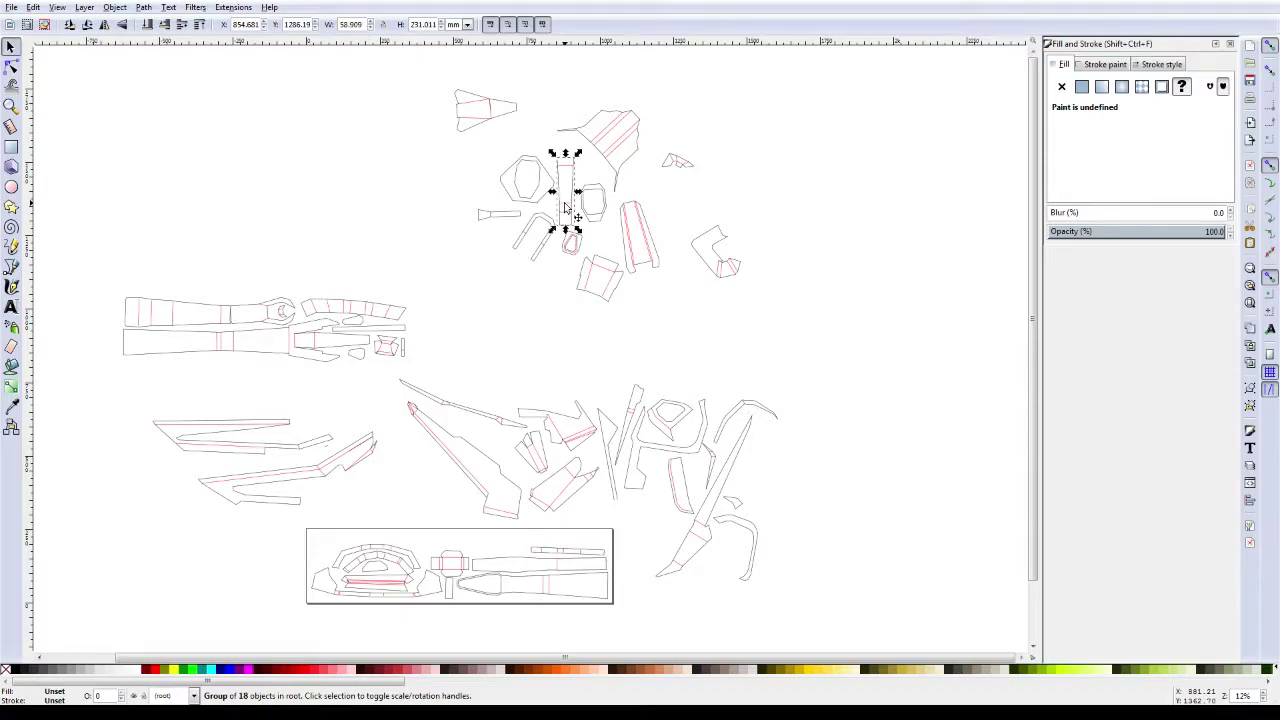
left_click(566, 207)
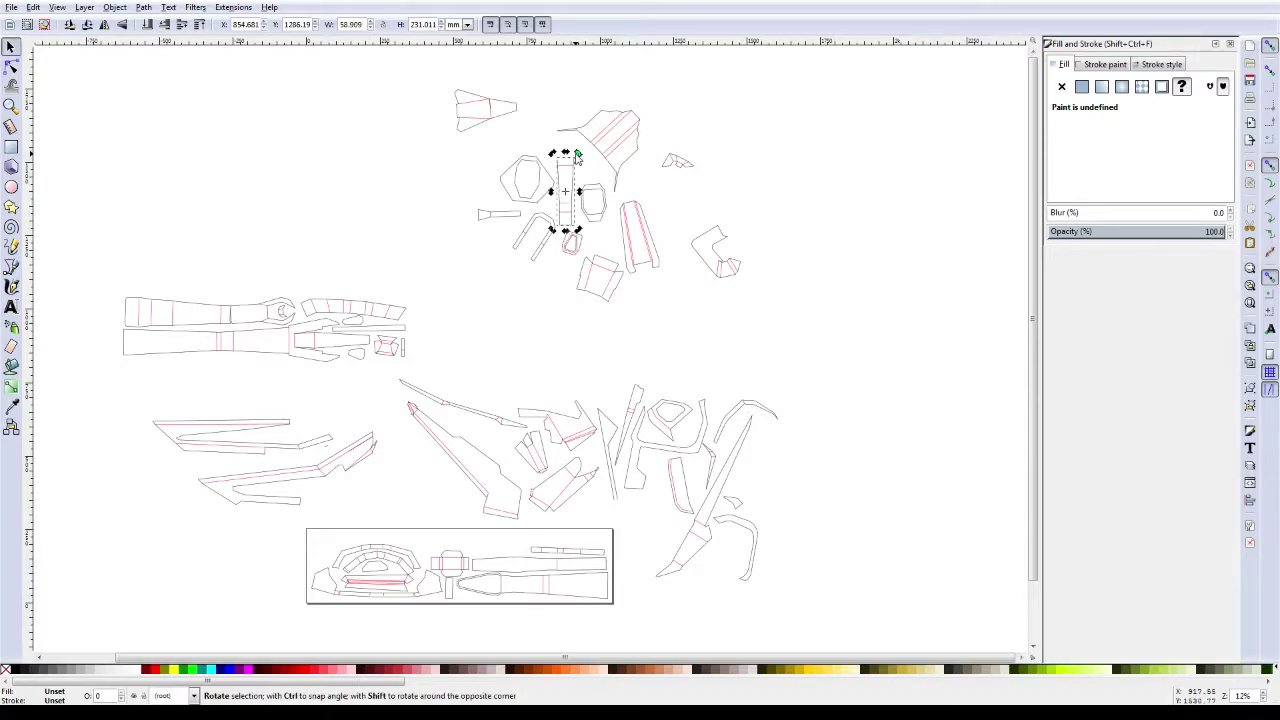
mouse_move(577, 156)
left_mouse_down()
mouse_move(606, 204)
mouse_move(559, 557)
left_mouse_up()
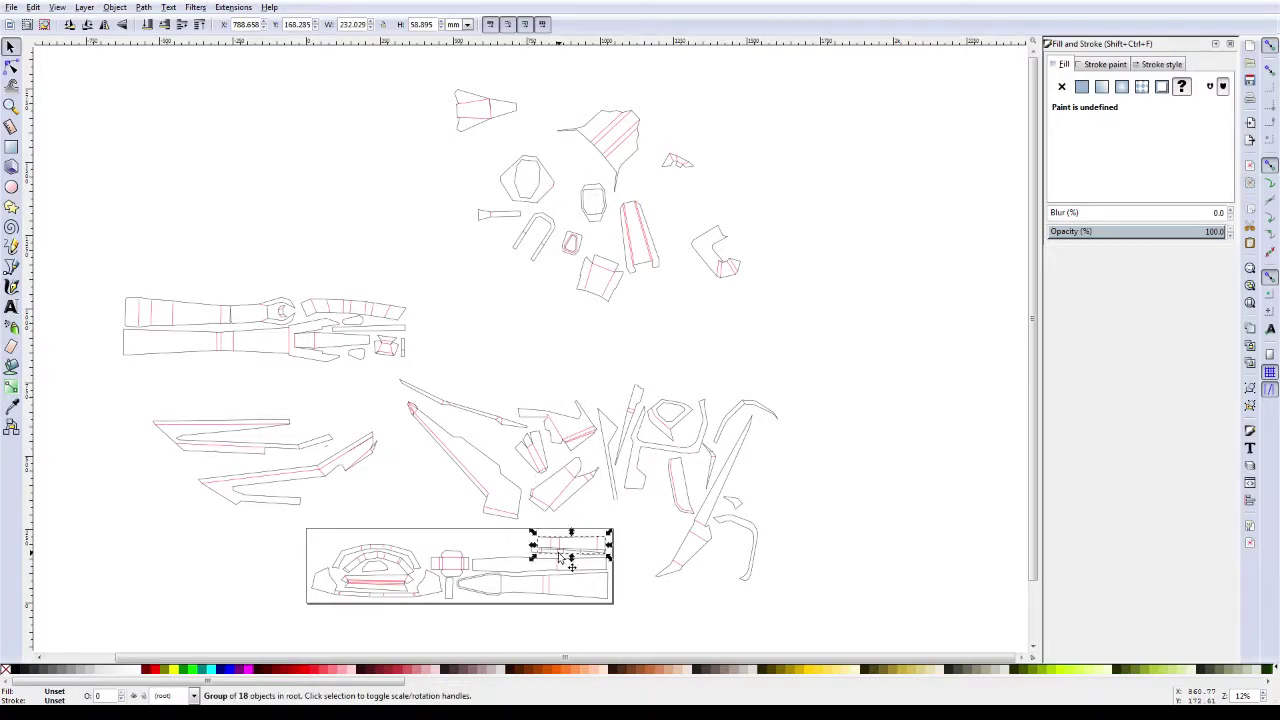
Step: Slide the long horizontal strip left and fine-tune it along the frame's top
scroll(562, 563, "up", 1)
scroll(562, 563, "up", 2)
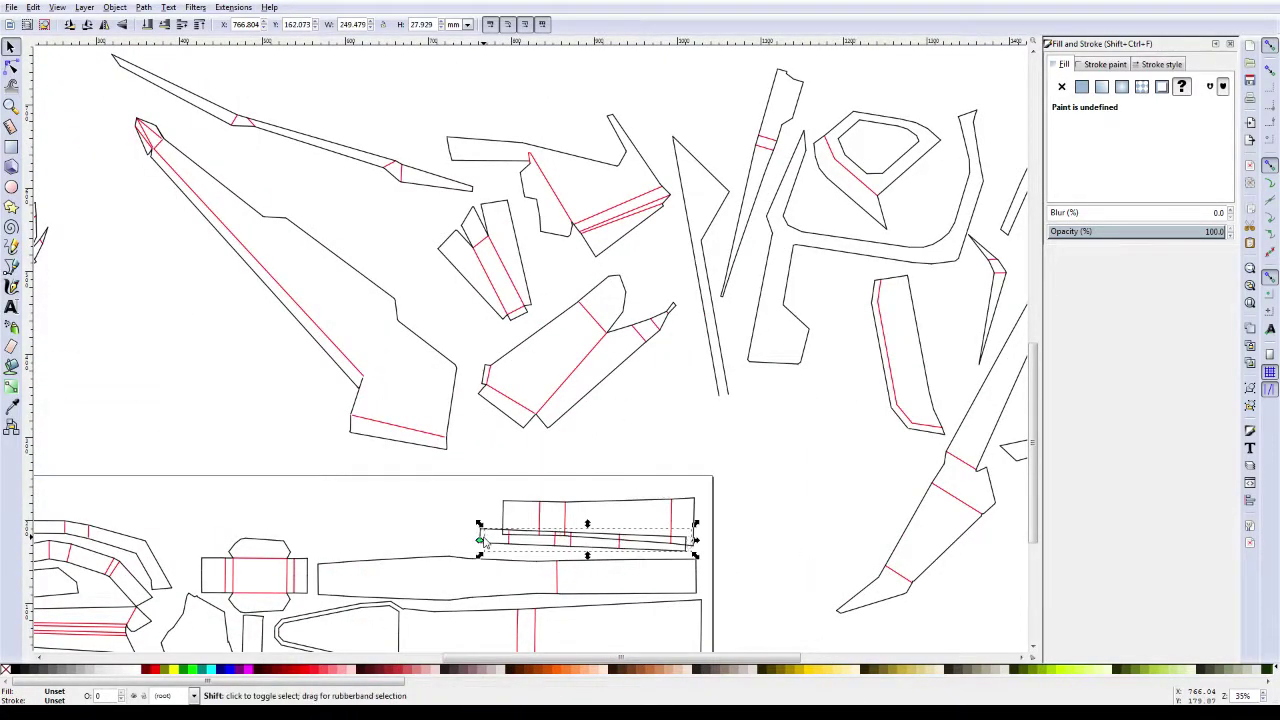
left_click_drag(594, 540, 485, 541)
key("shift+Left")
key("shift+Left")
key("shift+Left")
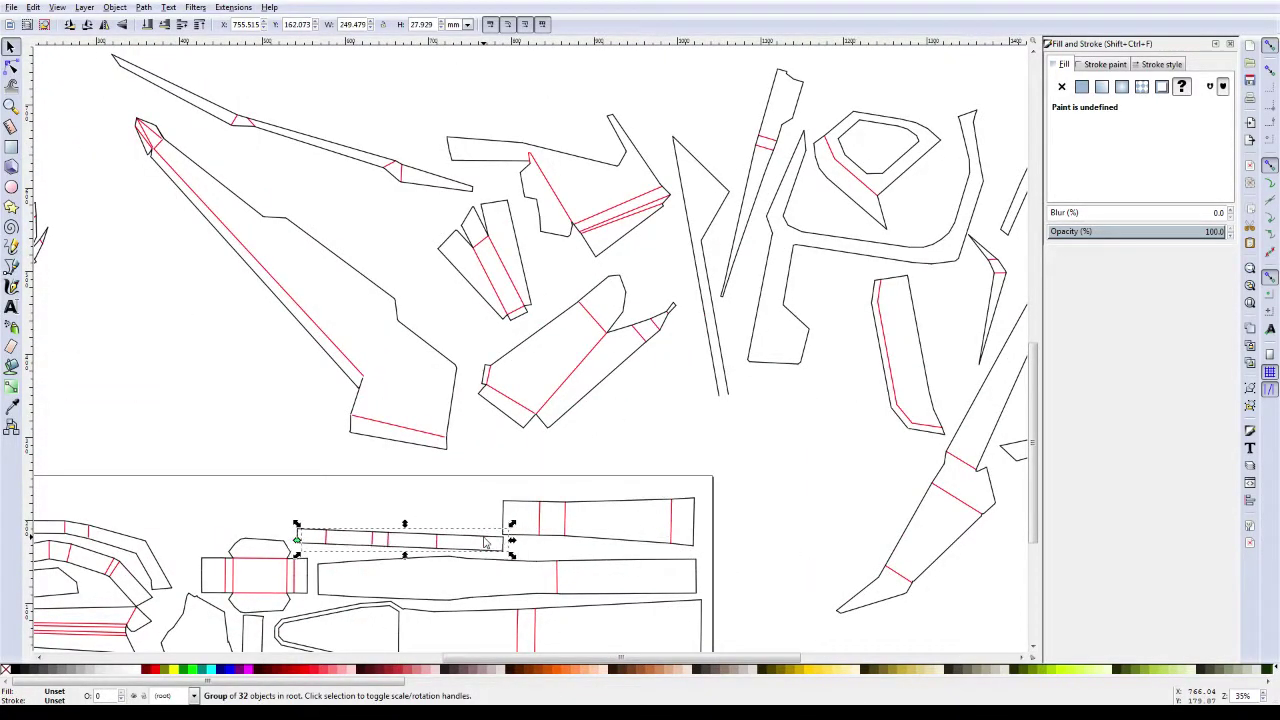
key("shift+Left")
key("shift+Left")
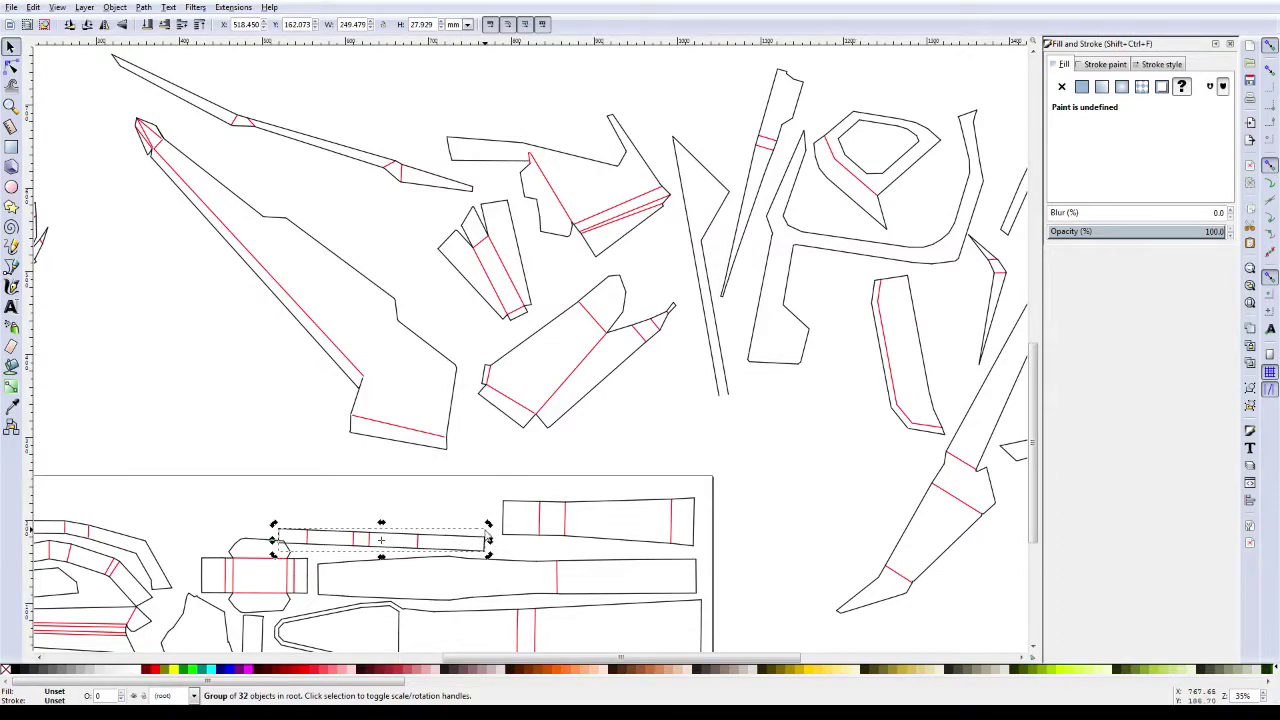
key("shift+Right")
key("shift+Right")
key("shift+Up")
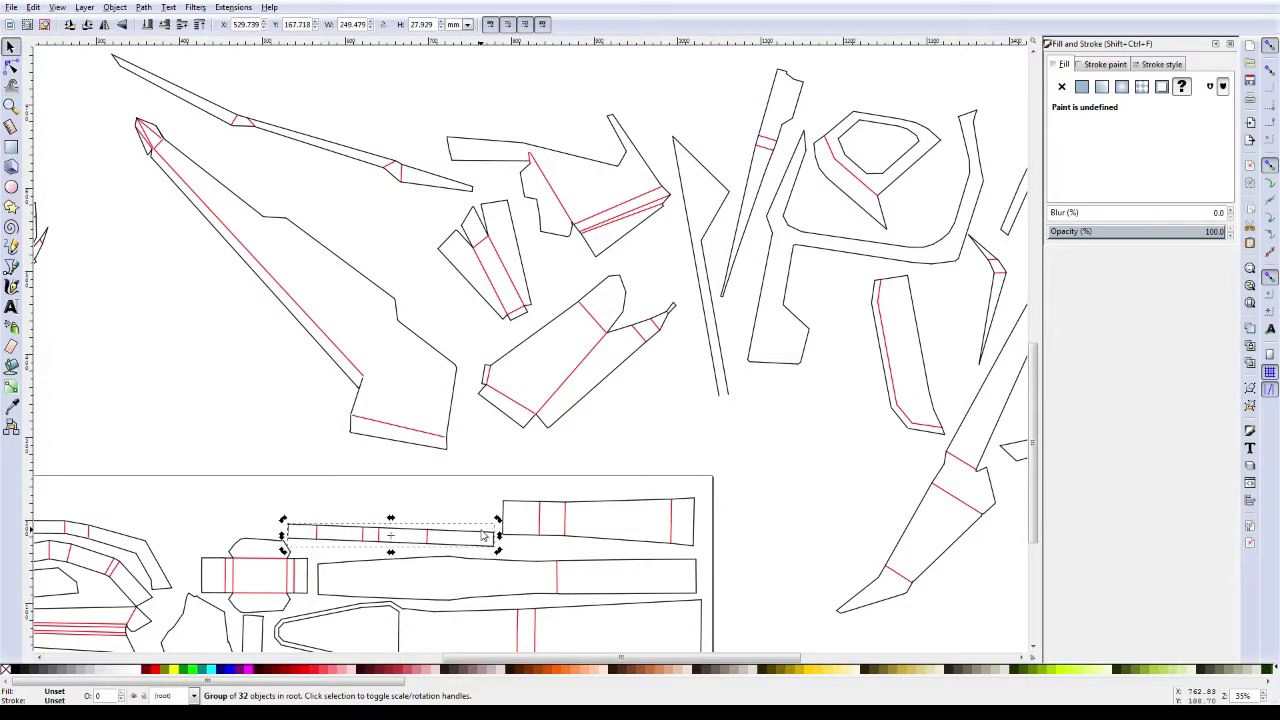
key("shift+Right")
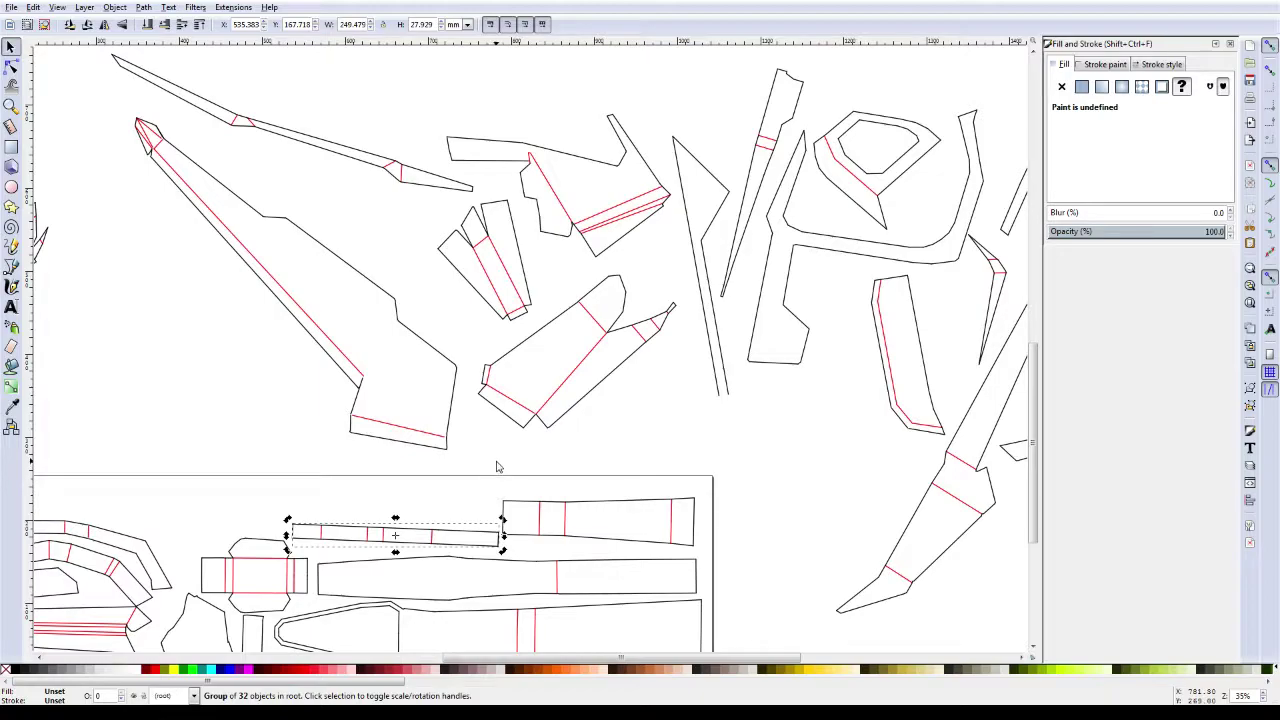
left_click(497, 466)
Step: Move the small ten-object piece into the frame, rotate it 180° and nudge it into place
scroll(497, 466, "down", 1)
scroll(500, 466, "down", 2)
left_click_drag(510, 400, 497, 552)
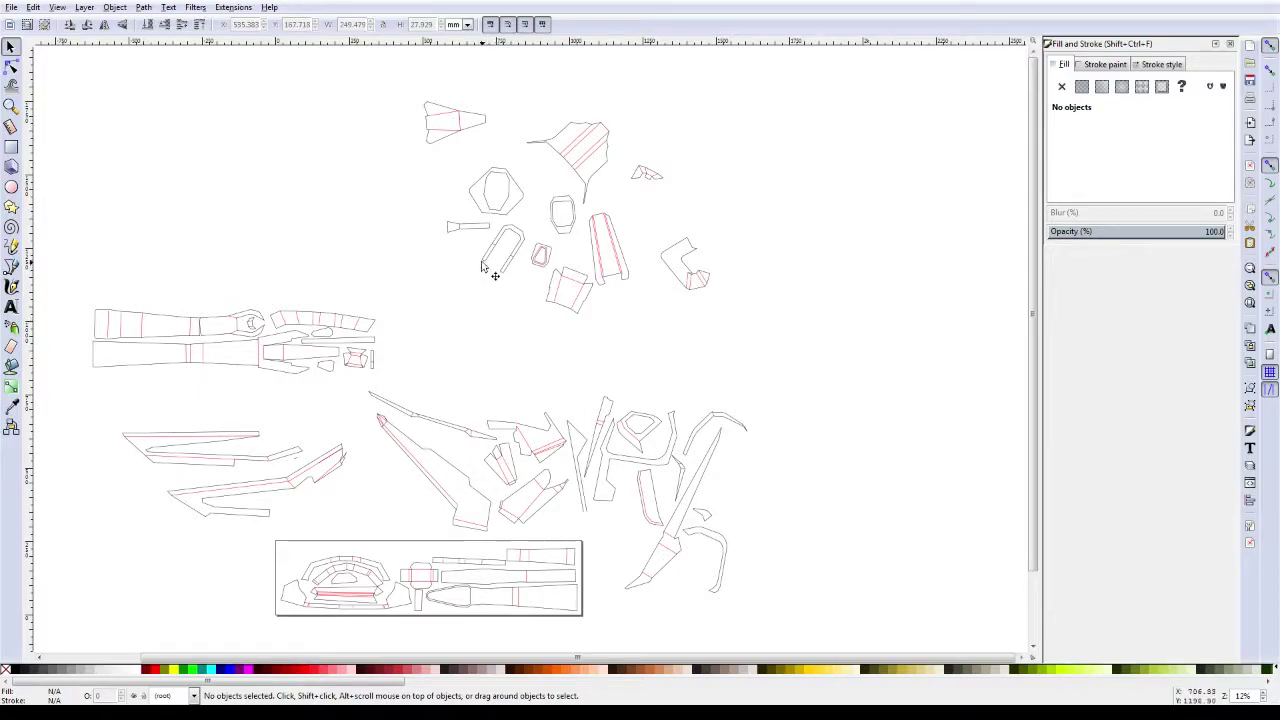
left_click_drag(462, 235, 466, 561)
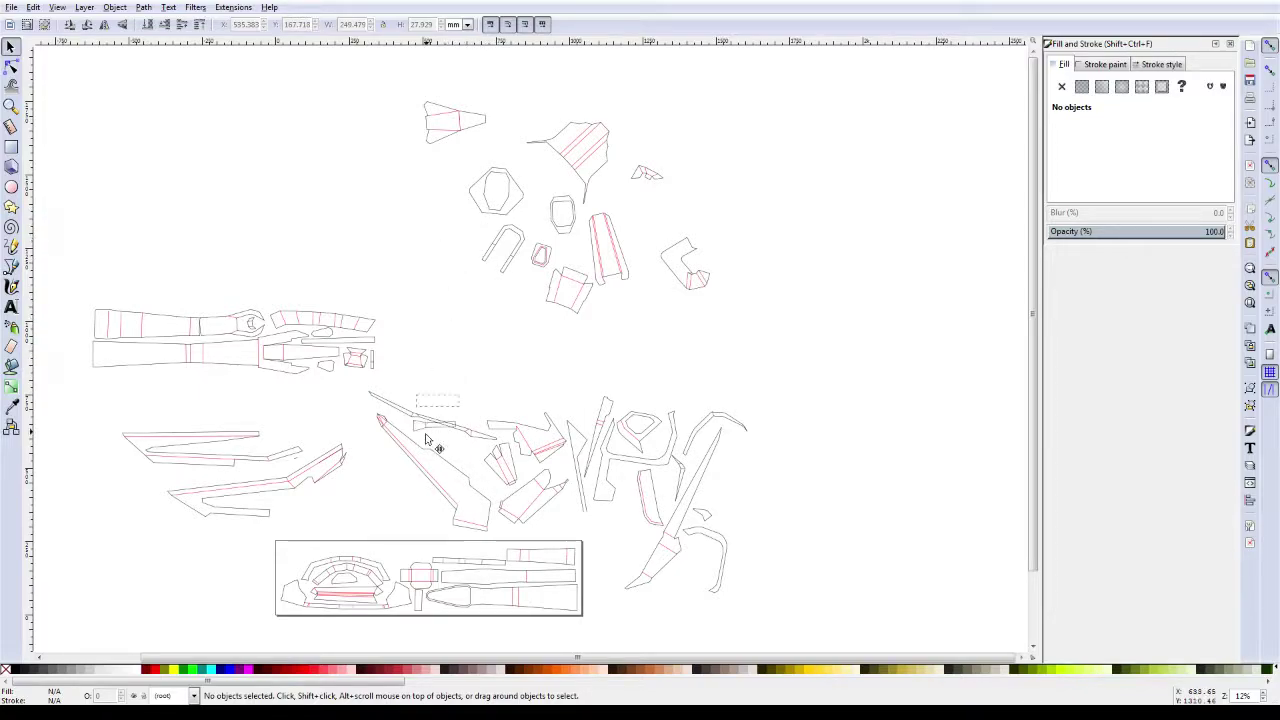
left_click(466, 557)
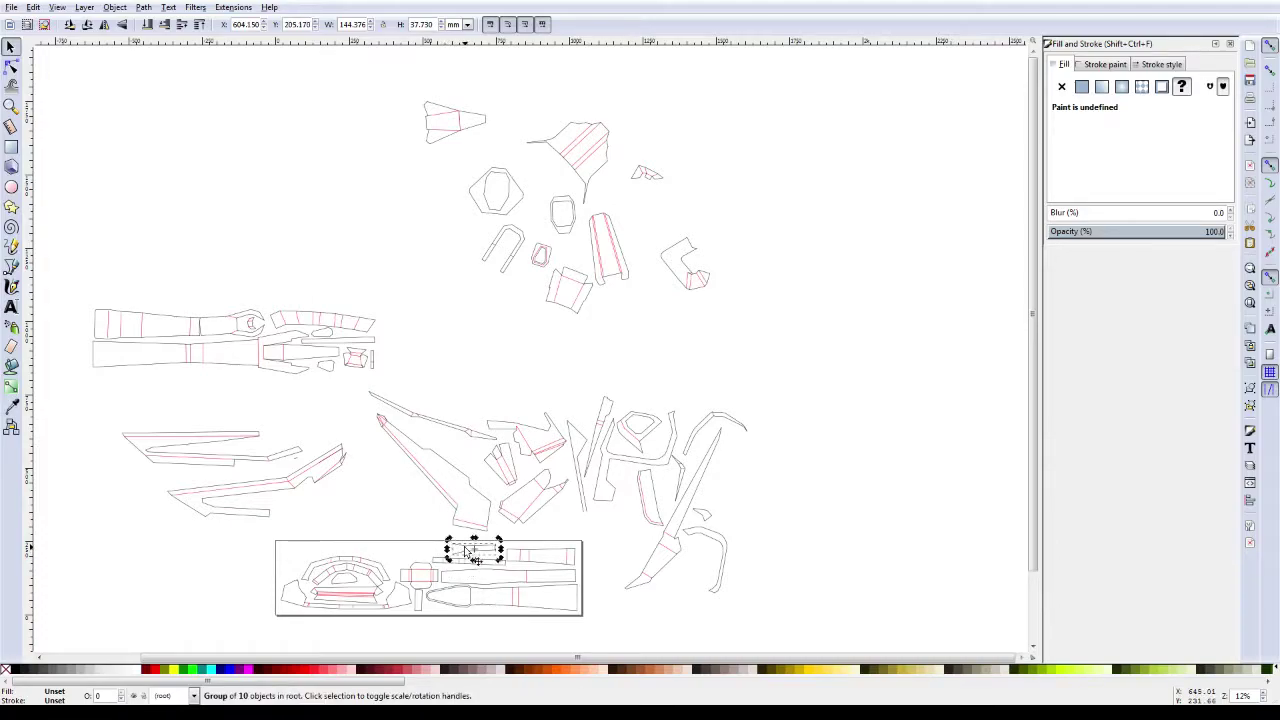
left_click_drag(451, 545, 498, 557)
left_click(500, 557)
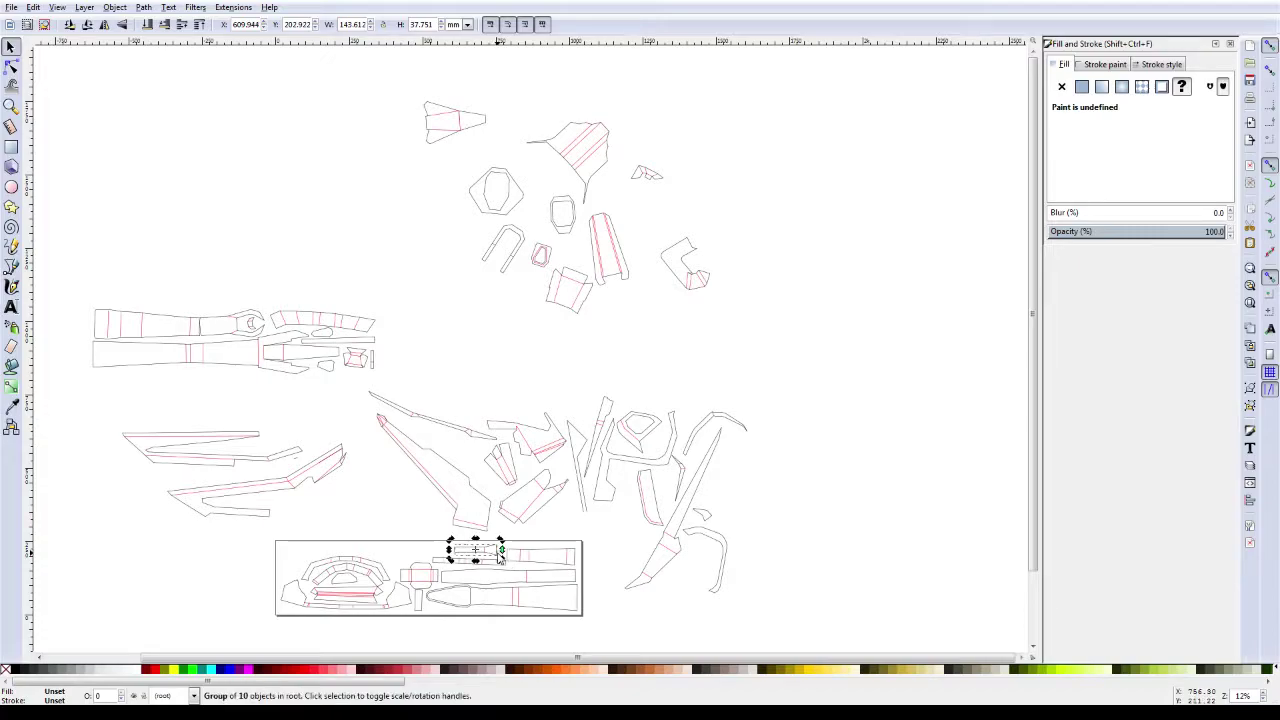
key("Down")
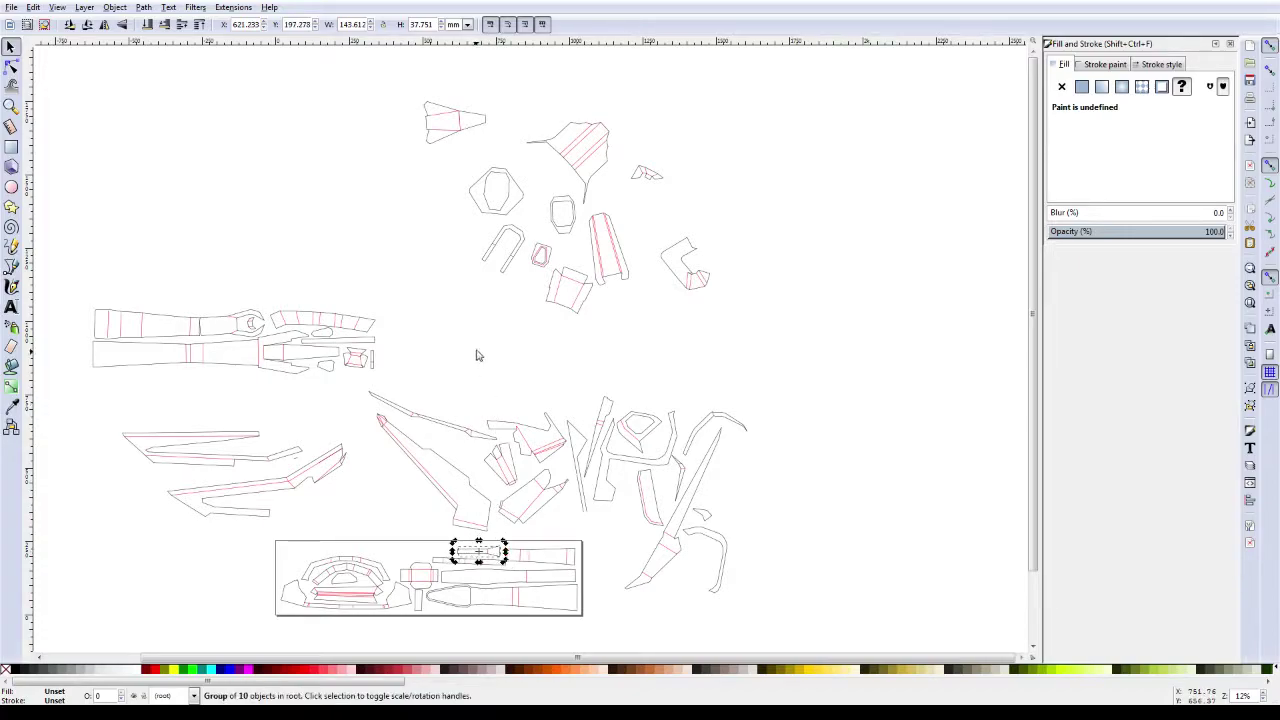
key("Escape")
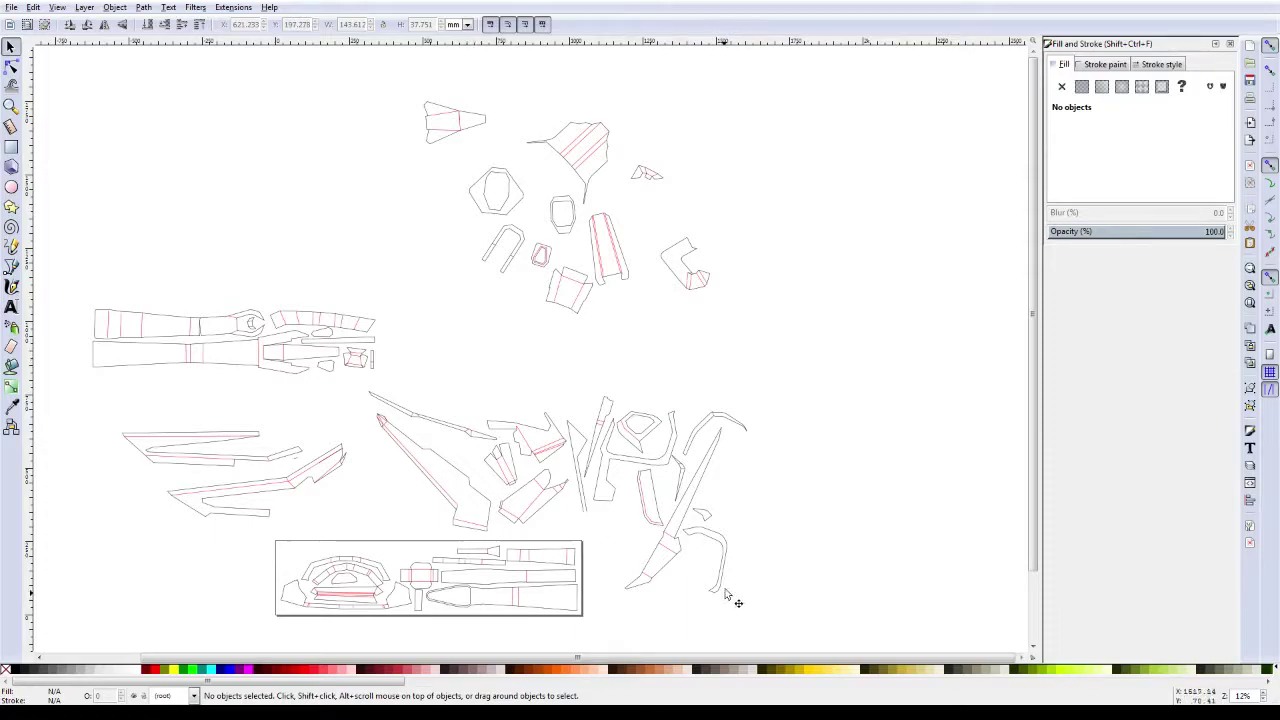
Step: Shift the small piece and the neighbouring narrow piece up and to the right
left_click(726, 516)
key("ctrl")
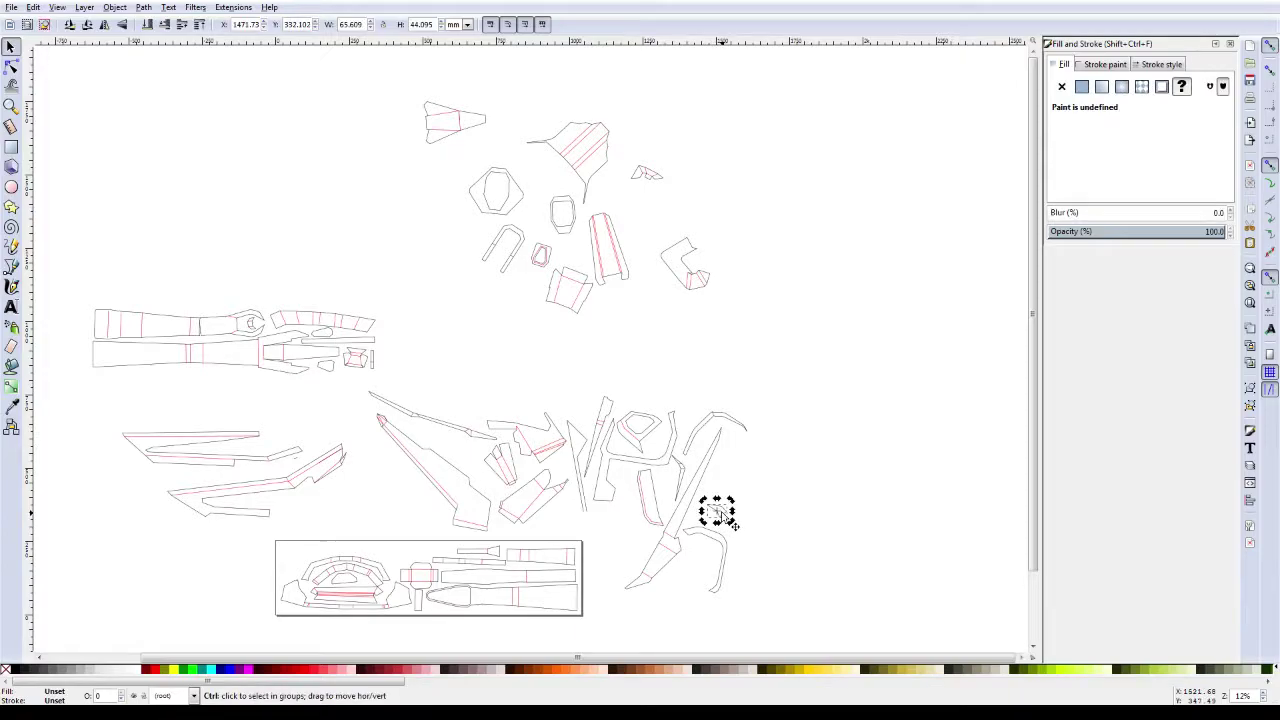
left_click_drag(731, 522, 738, 502)
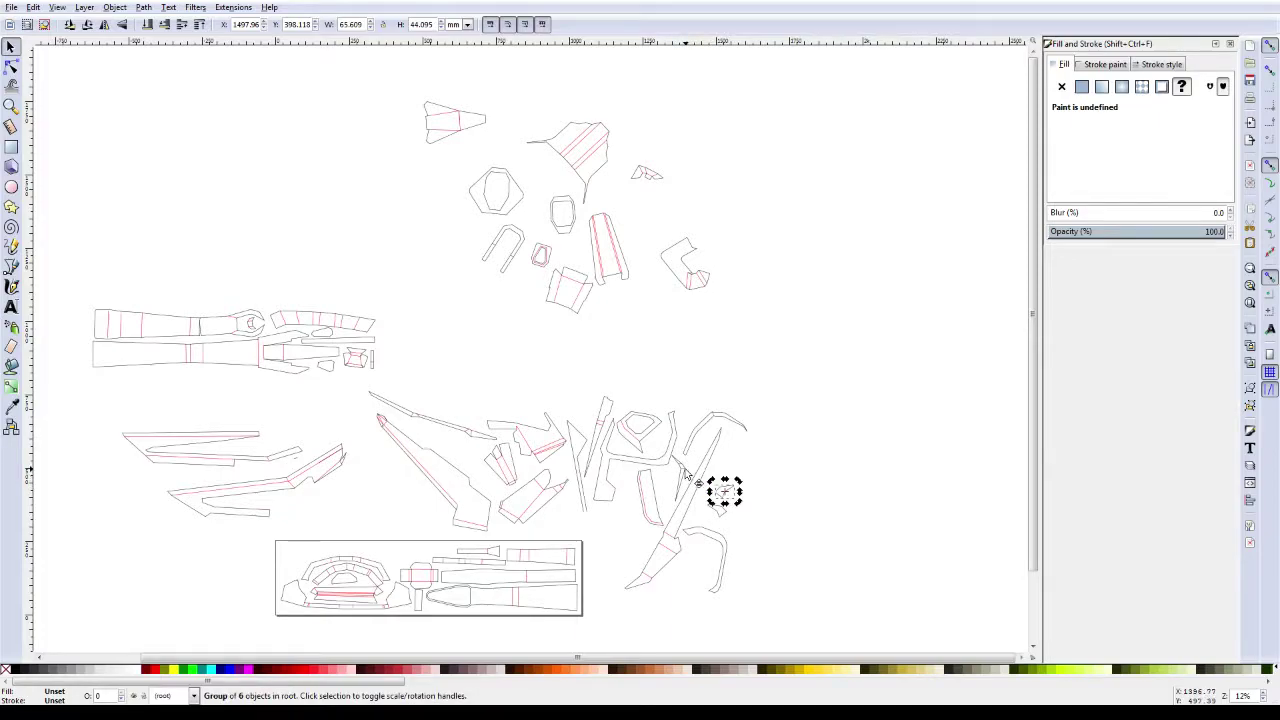
left_click(686, 478)
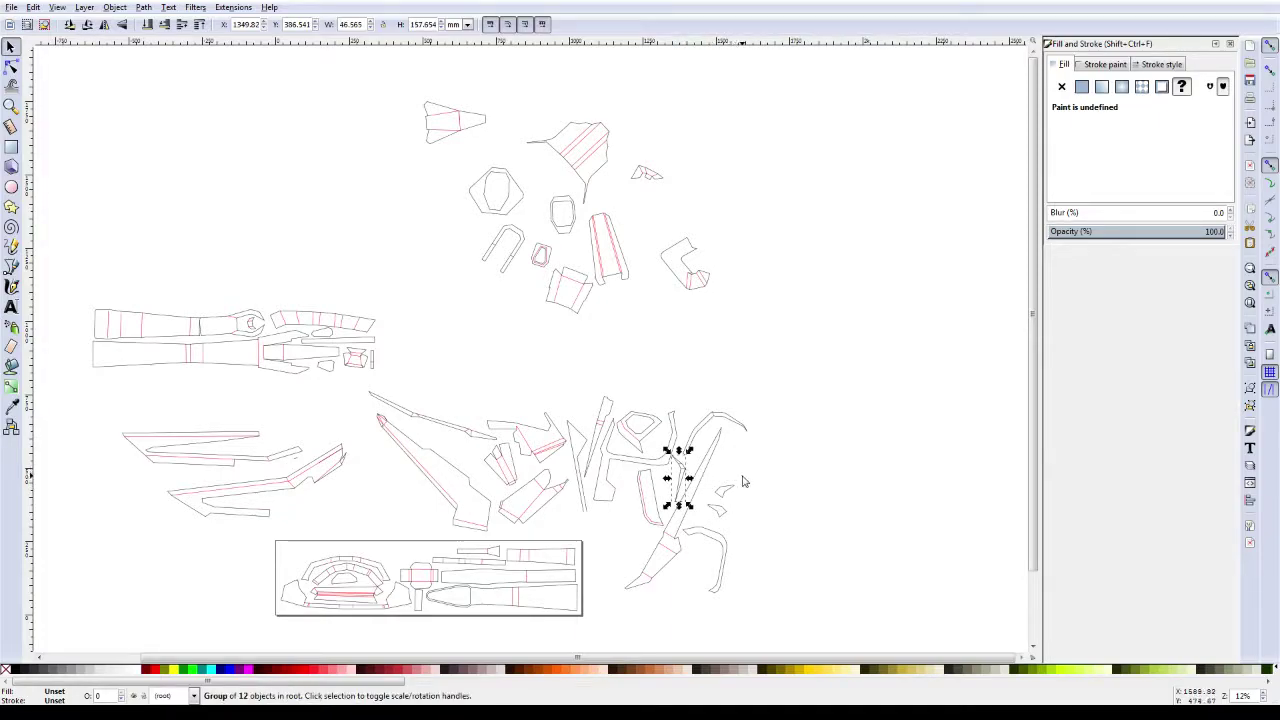
left_click_drag(743, 482, 745, 484)
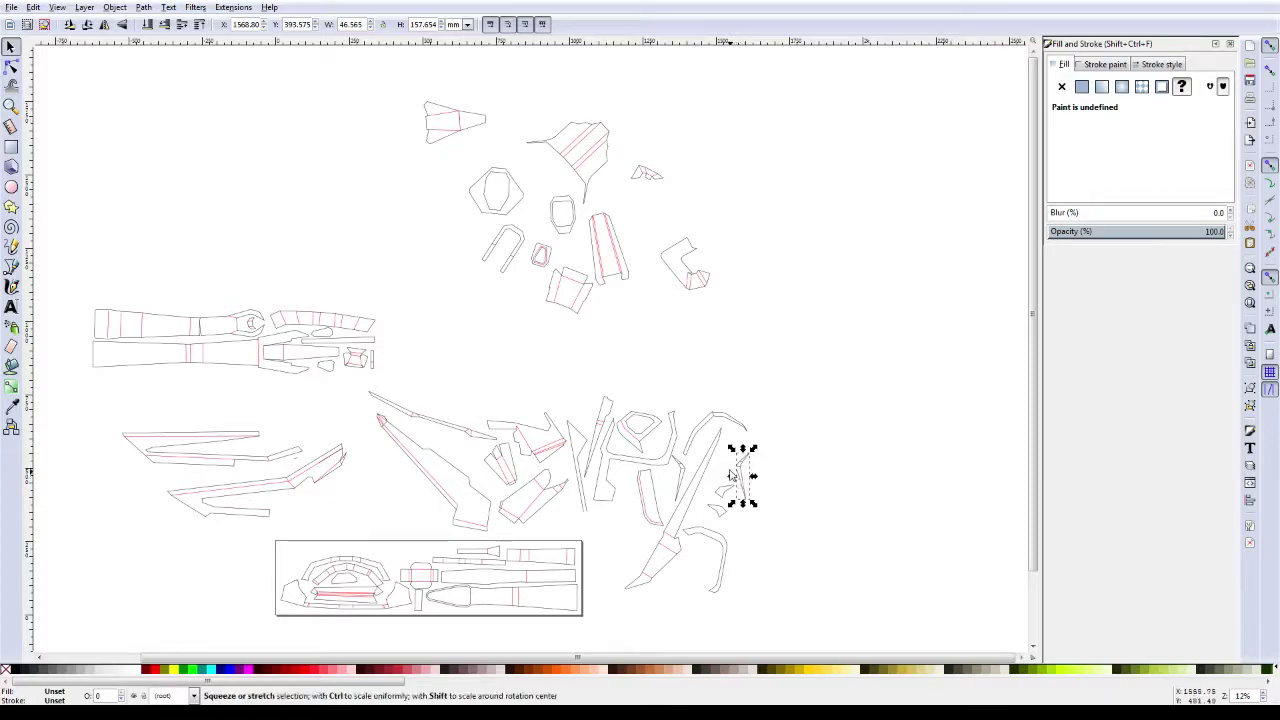
Step: Mirror the curved piece horizontally and move it up and to the right
left_click(703, 434, "ctrl")
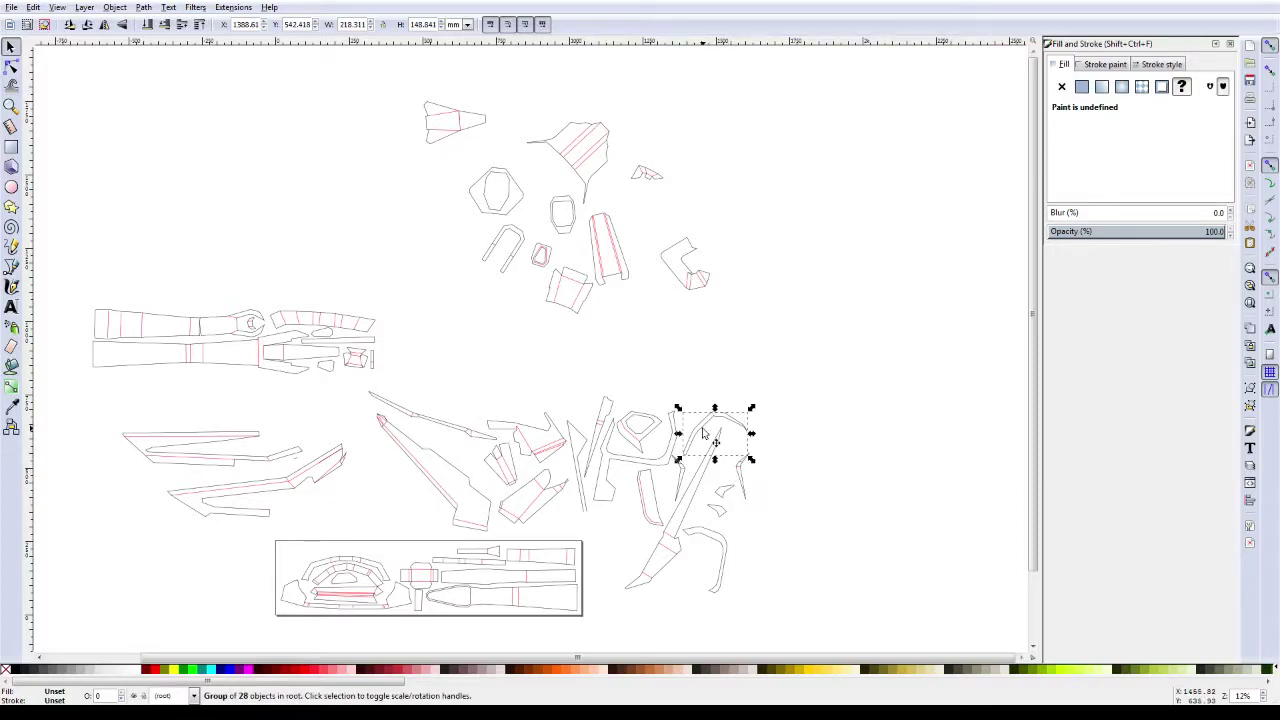
key("shift+Left")
key("shift+Left")
key("shift+Up")
key("h")
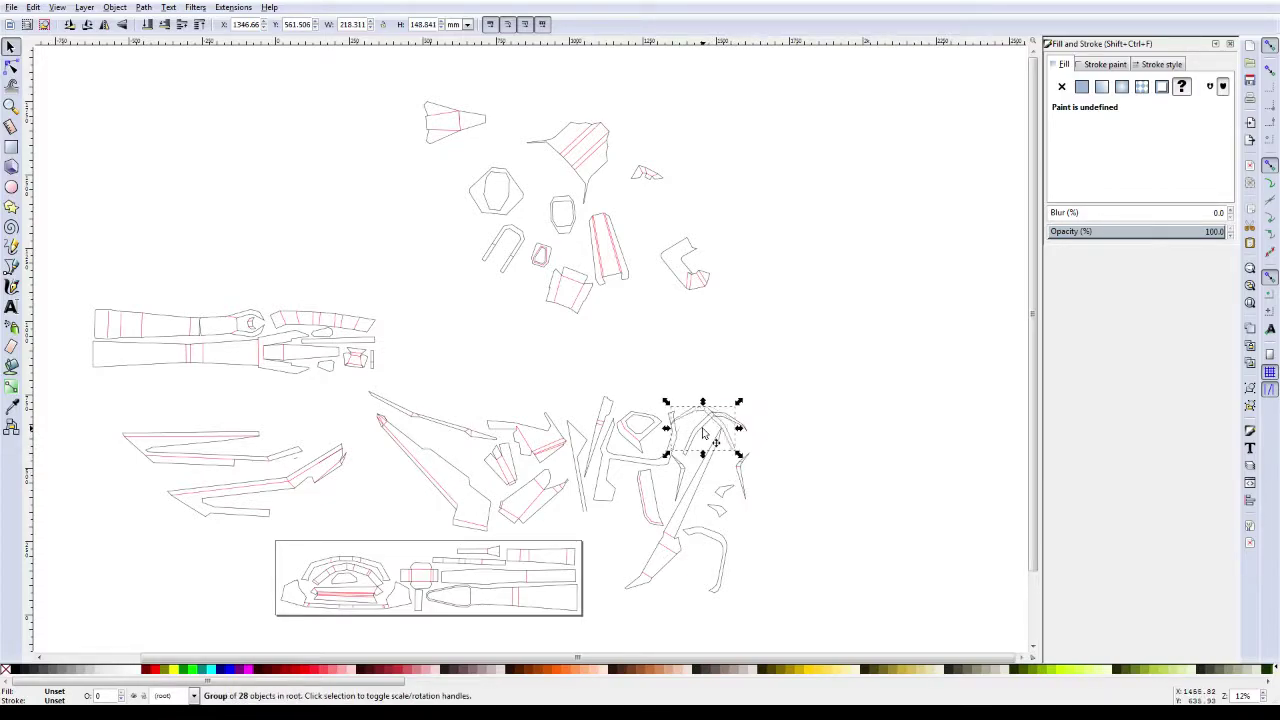
left_click_drag(703, 433, 733, 413)
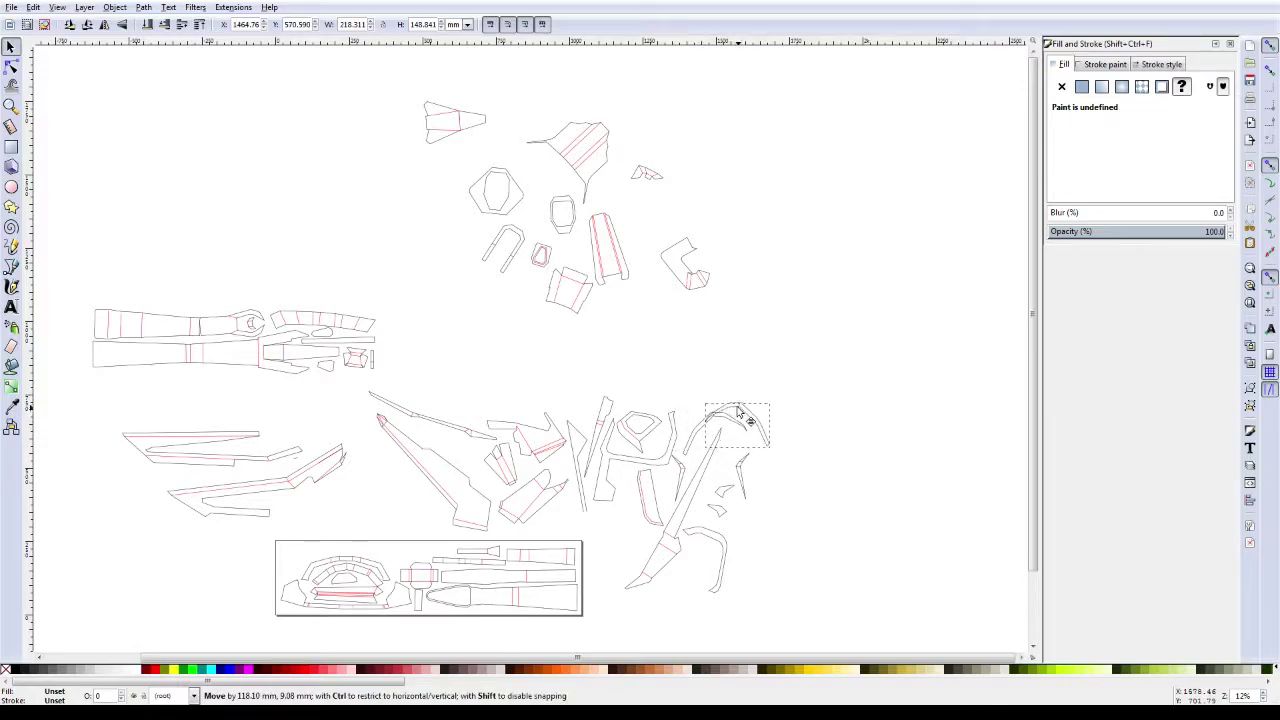
Step: Move the lower curved piece right and add a mirrored copy of the large angled piece beside it
left_click(713, 537)
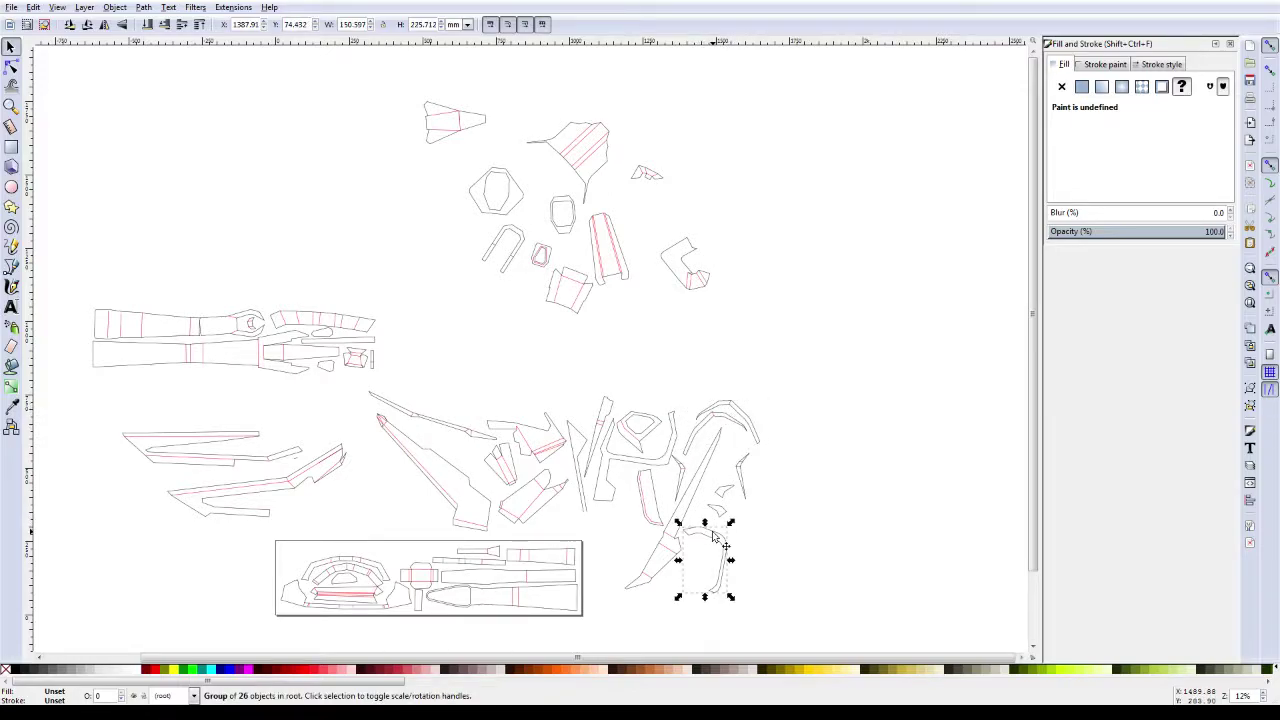
left_click_drag(713, 537, 755, 548)
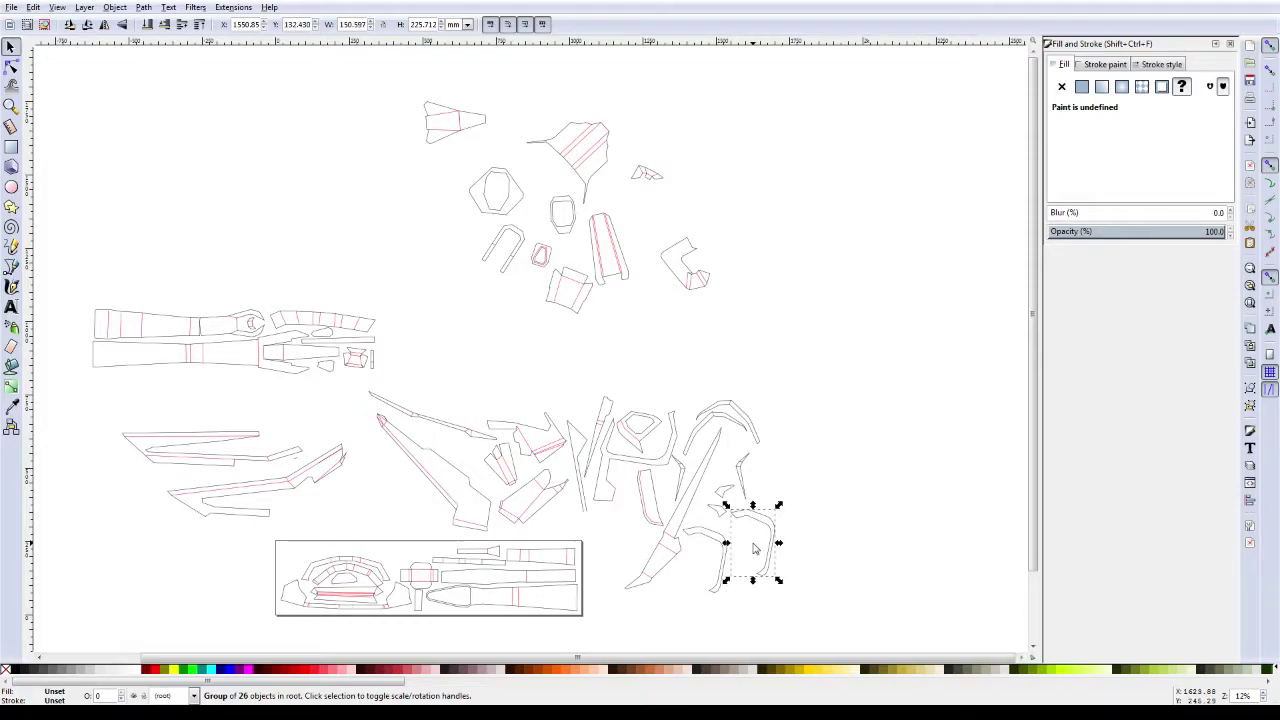
left_click(679, 519)
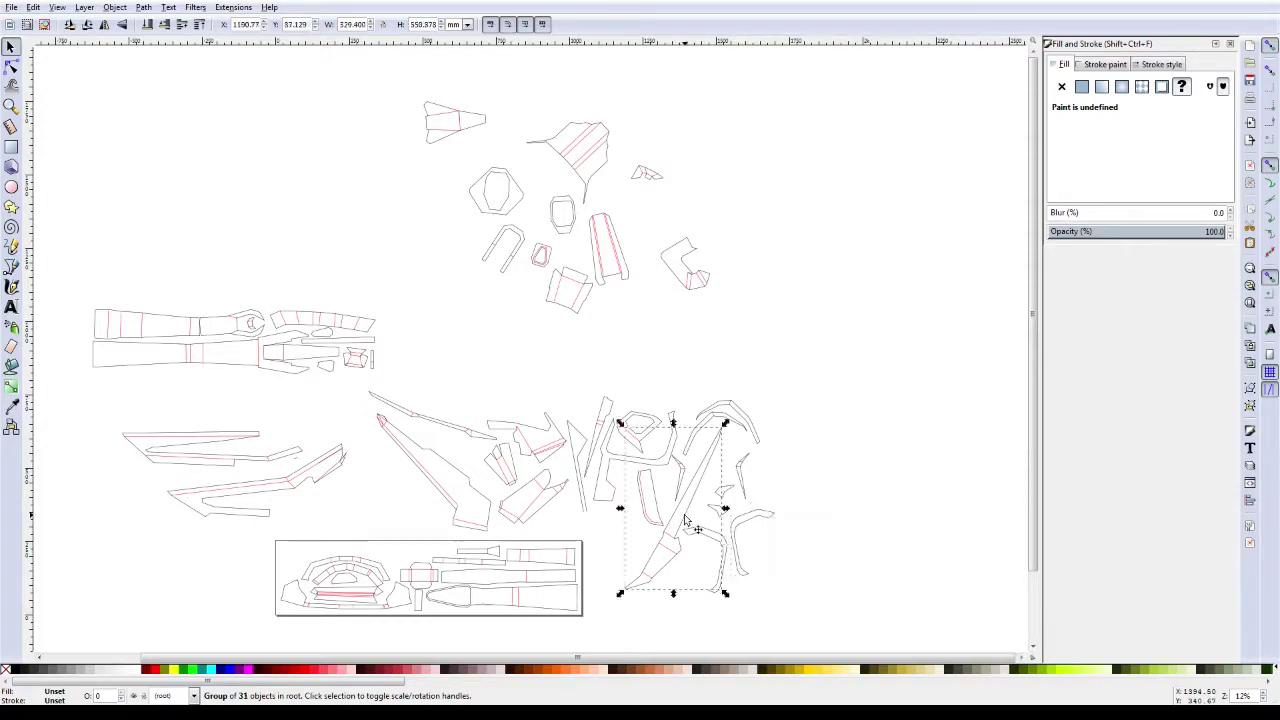
key("ctrl+d")
key("h")
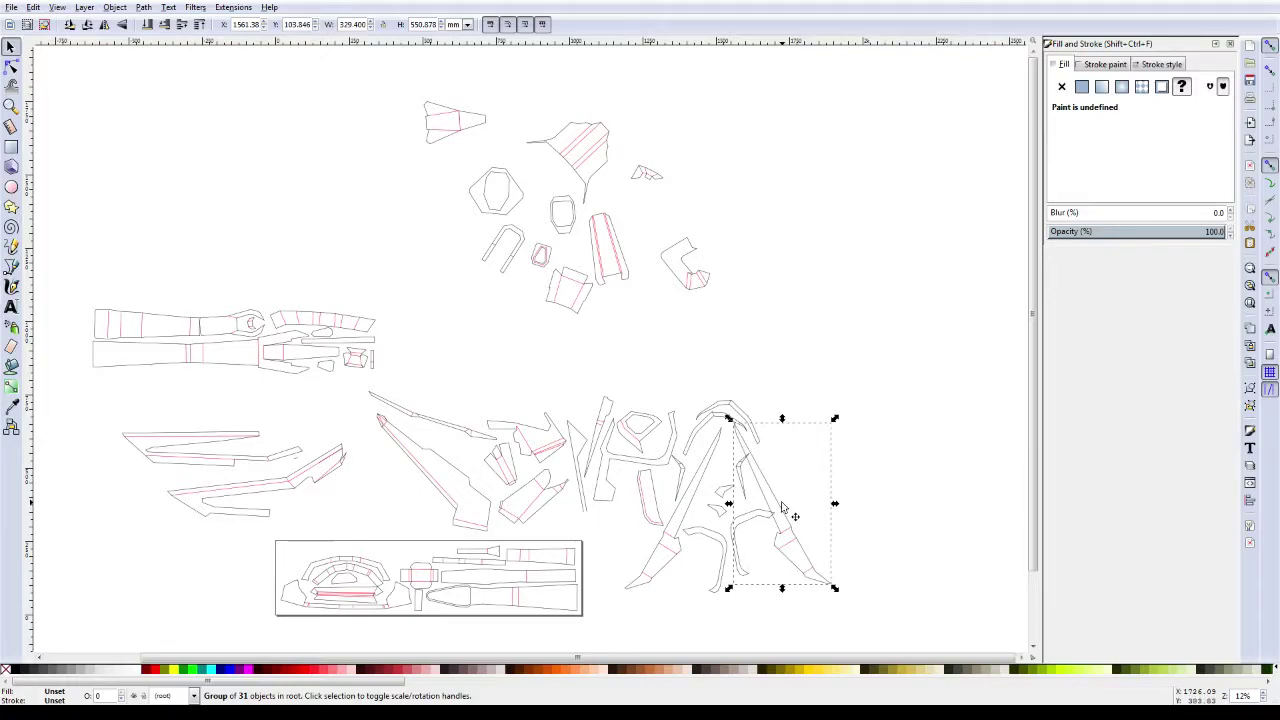
key("Right")
key("Right")
key("Right")
key("Right")
key("Right")
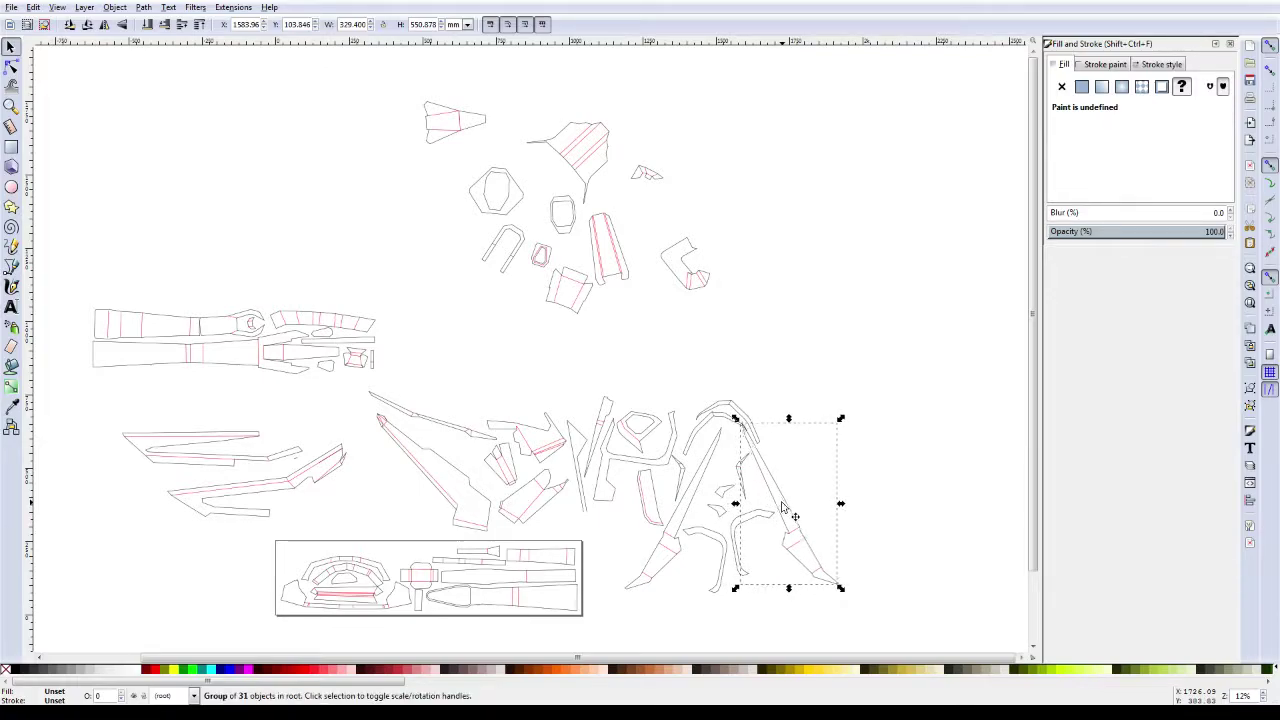
key("Right")
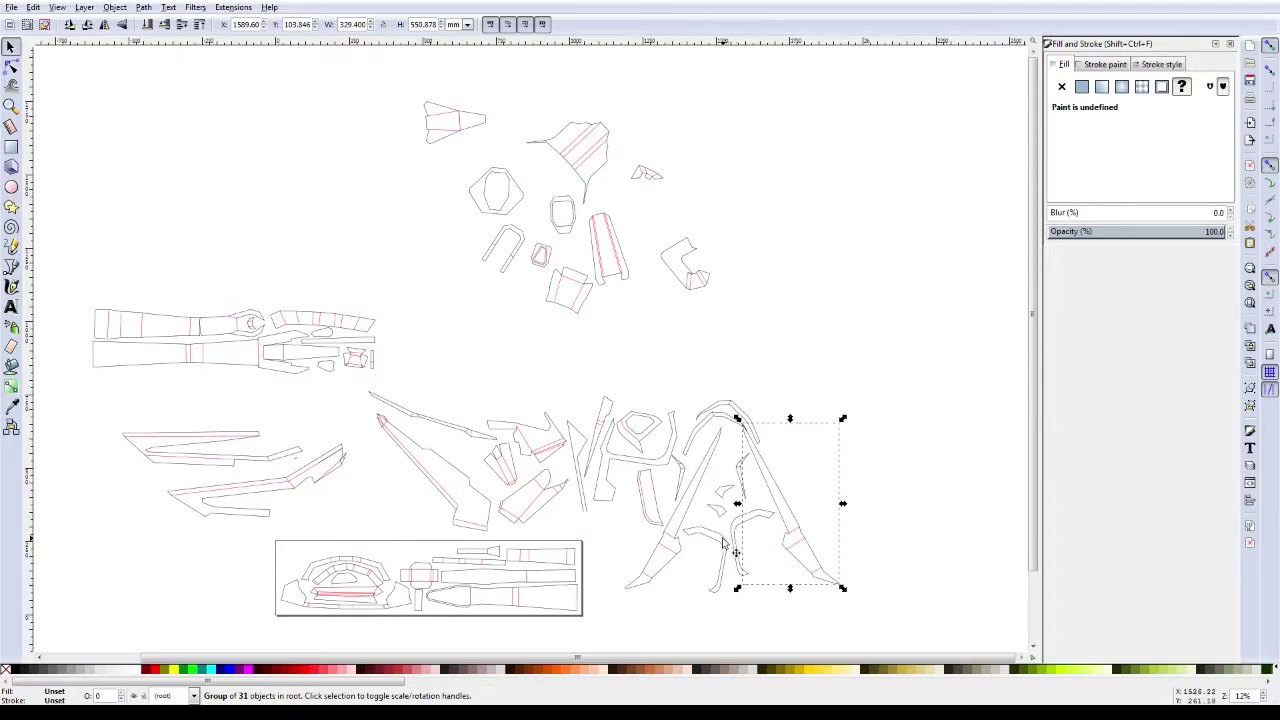
Step: Move the small piece group beside the framed sheet, and raise the hexagonal and thin pieces
left_click(660, 495)
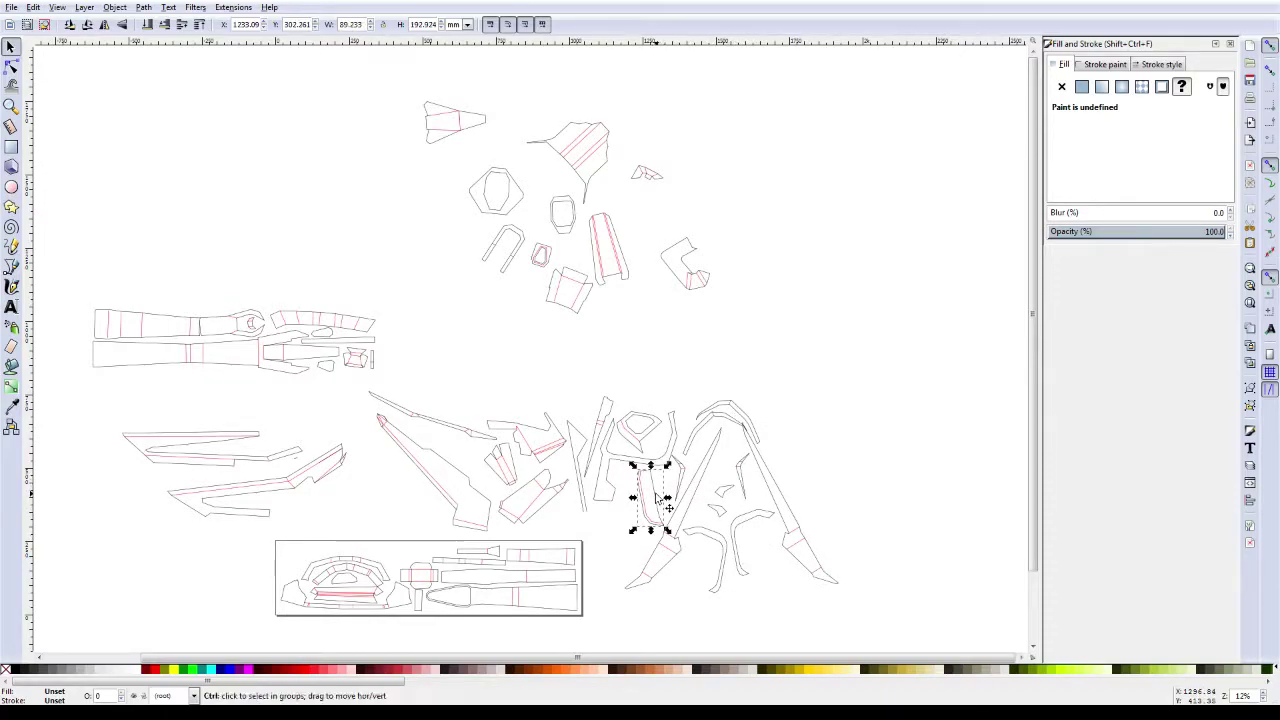
left_click_drag(652, 502, 616, 551)
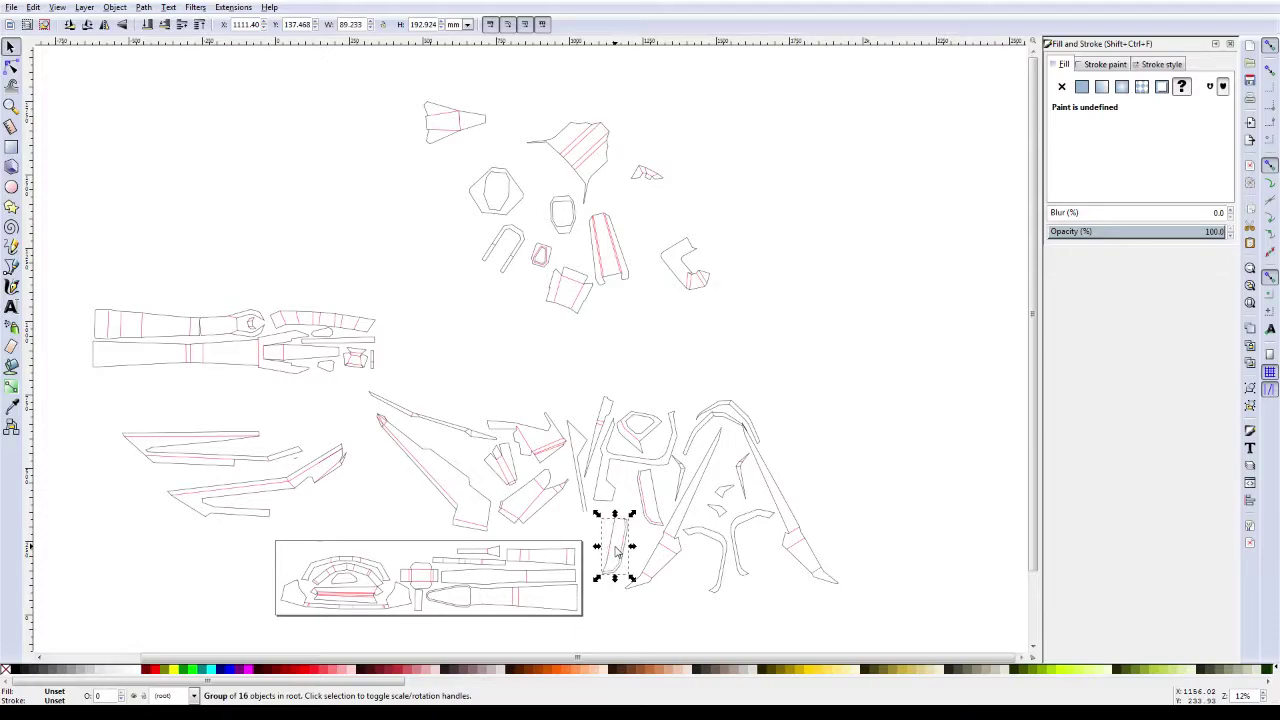
left_click(632, 443)
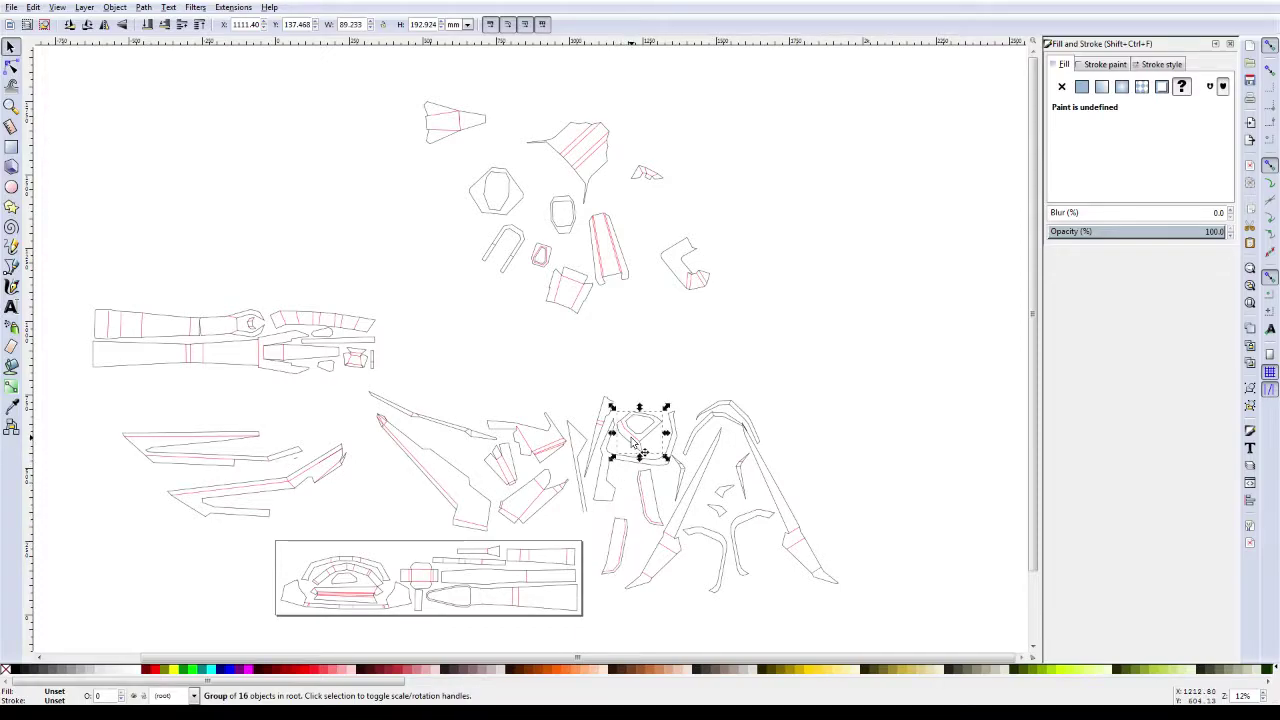
left_click_drag(632, 443, 637, 392)
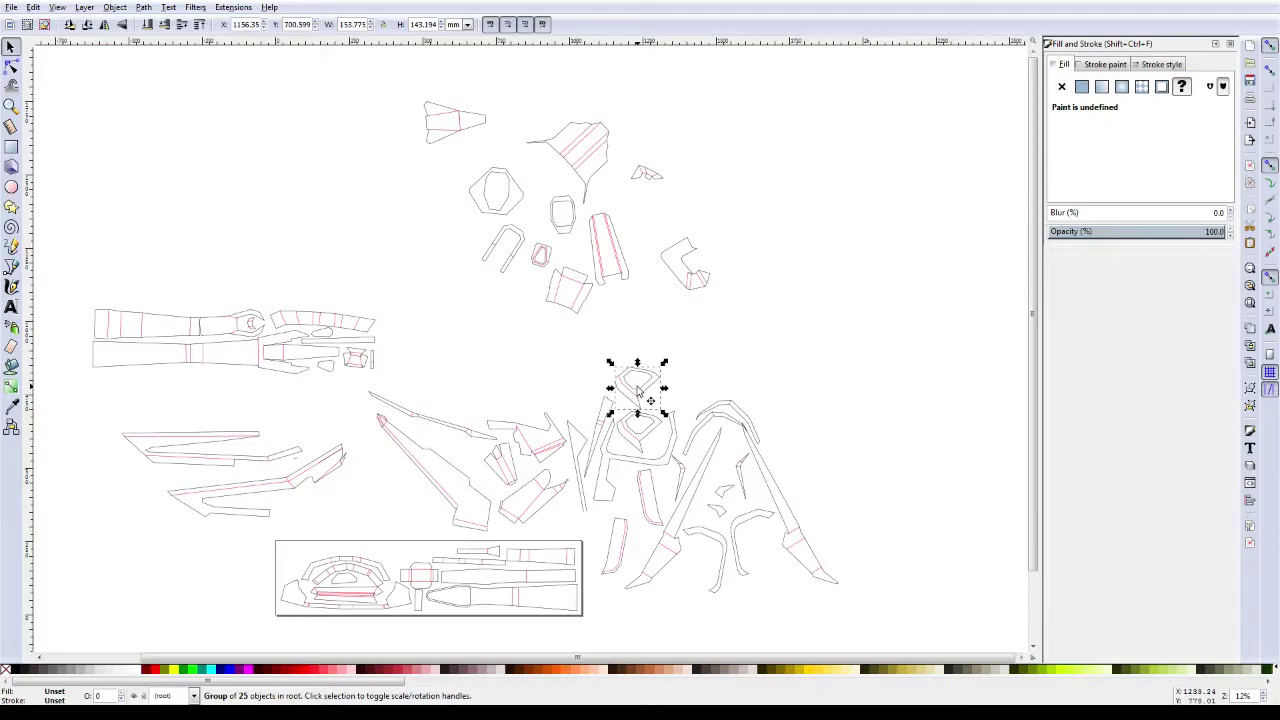
left_click(578, 414)
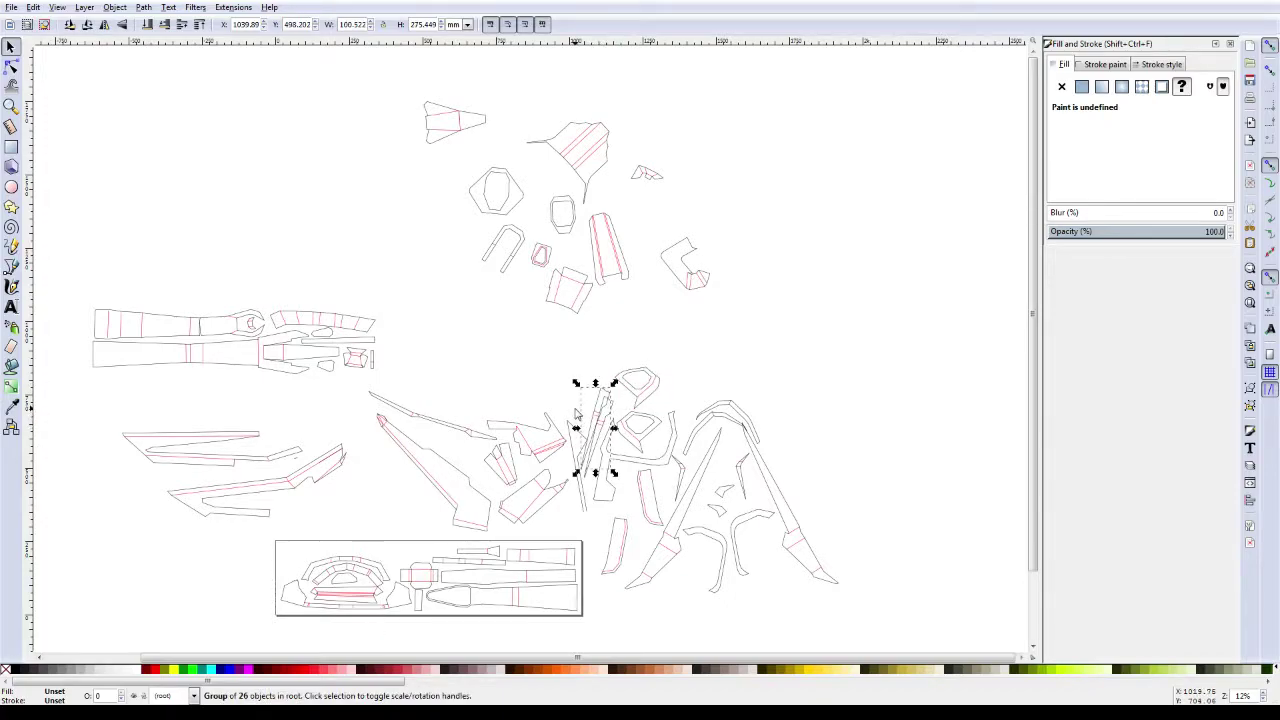
left_click_drag(597, 414, 583, 382)
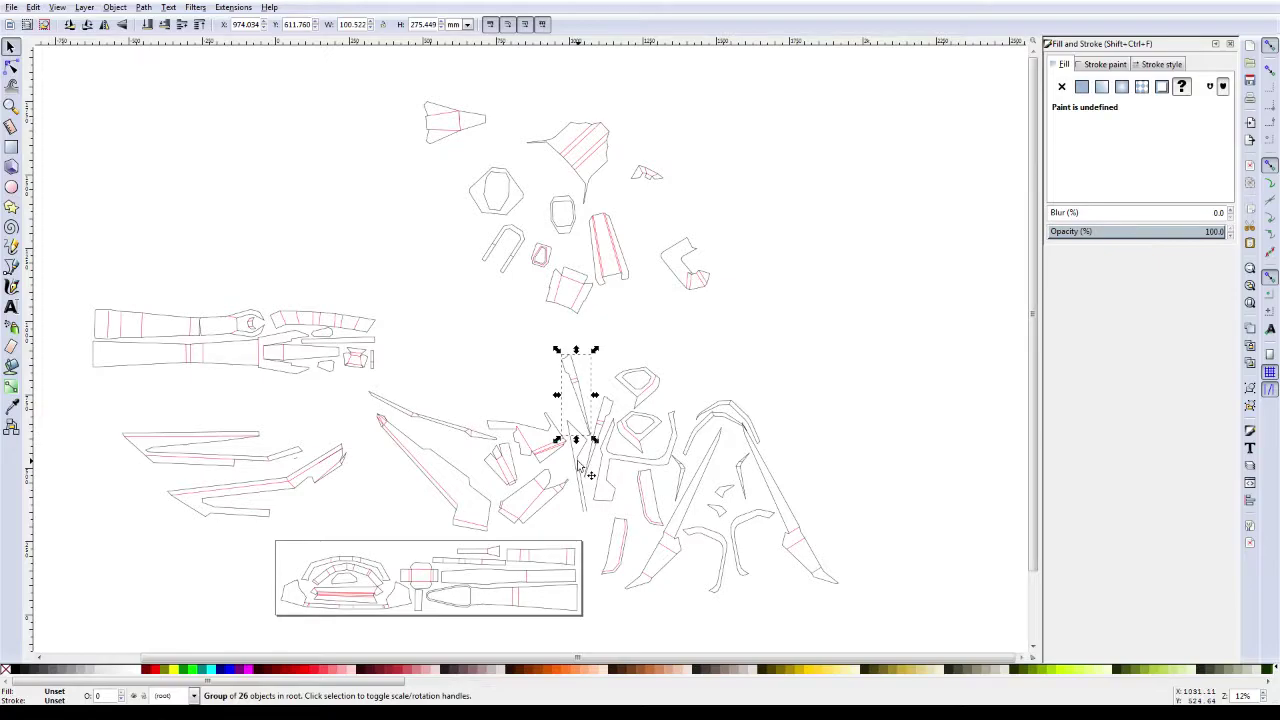
Step: Paste a copy of the lower-middle piece group and move the group below it up-left
left_click(585, 495)
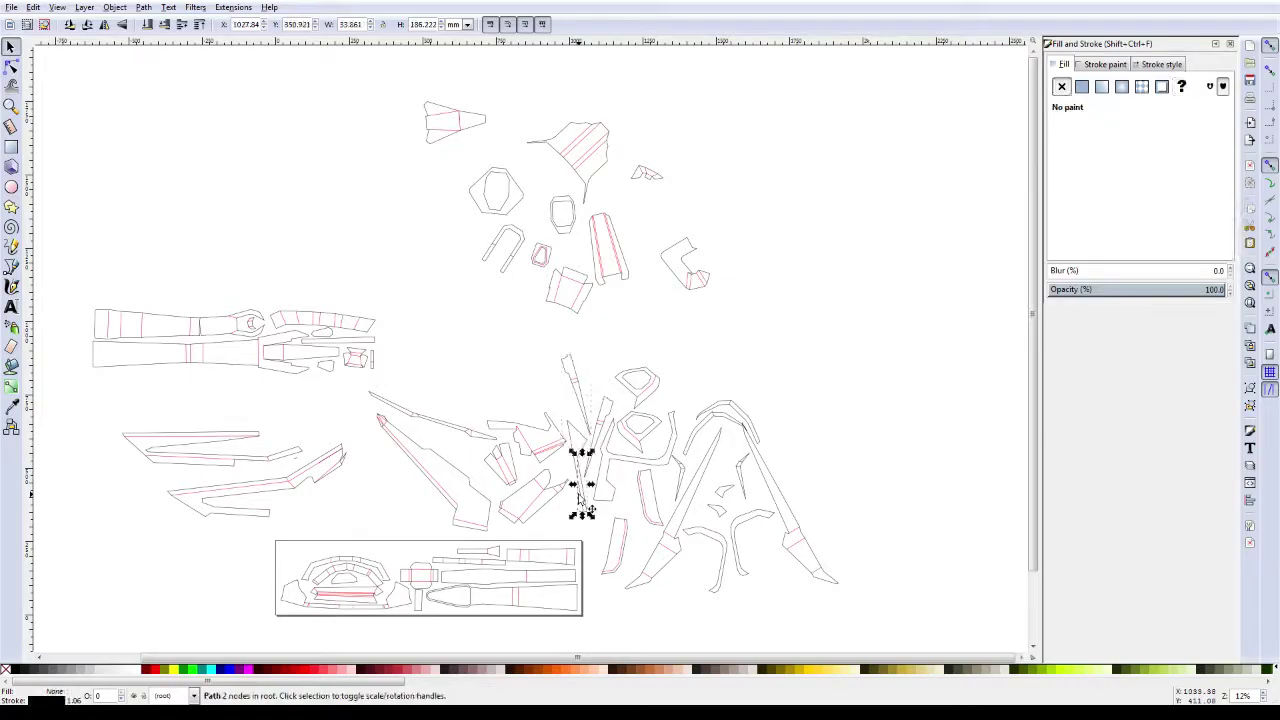
left_click(592, 547)
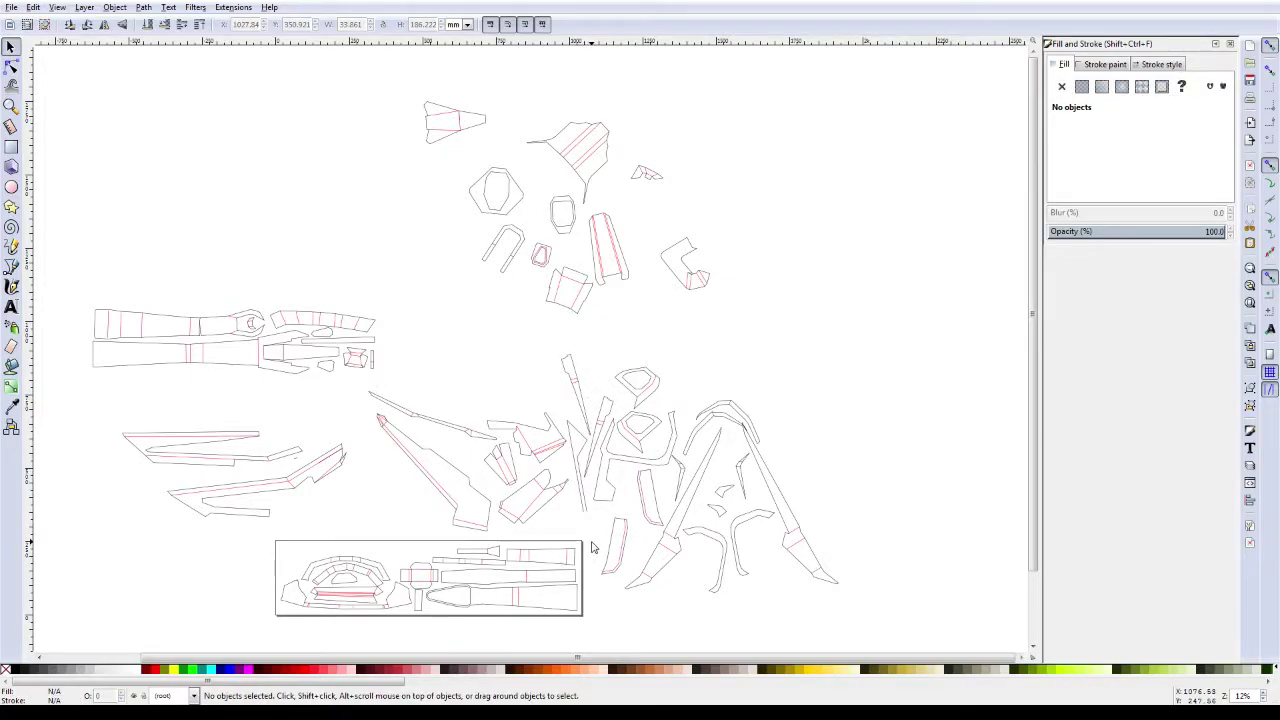
left_click(540, 511)
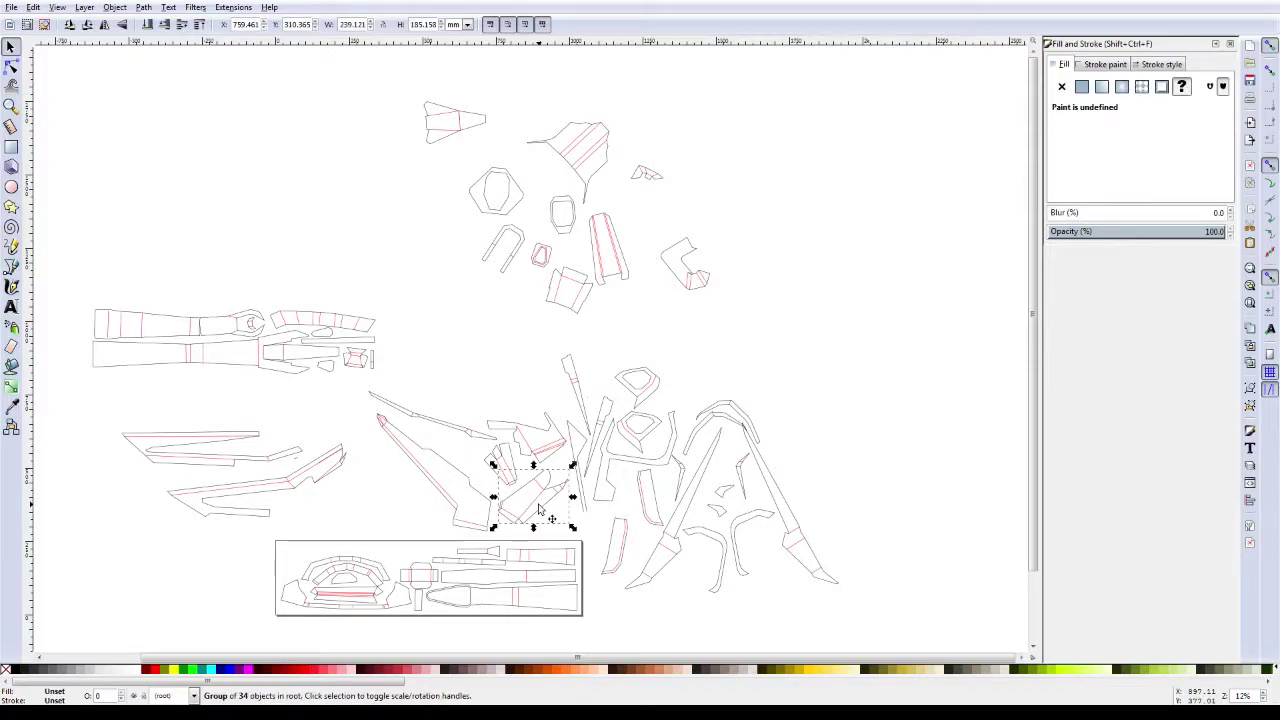
key("ctrl+v")
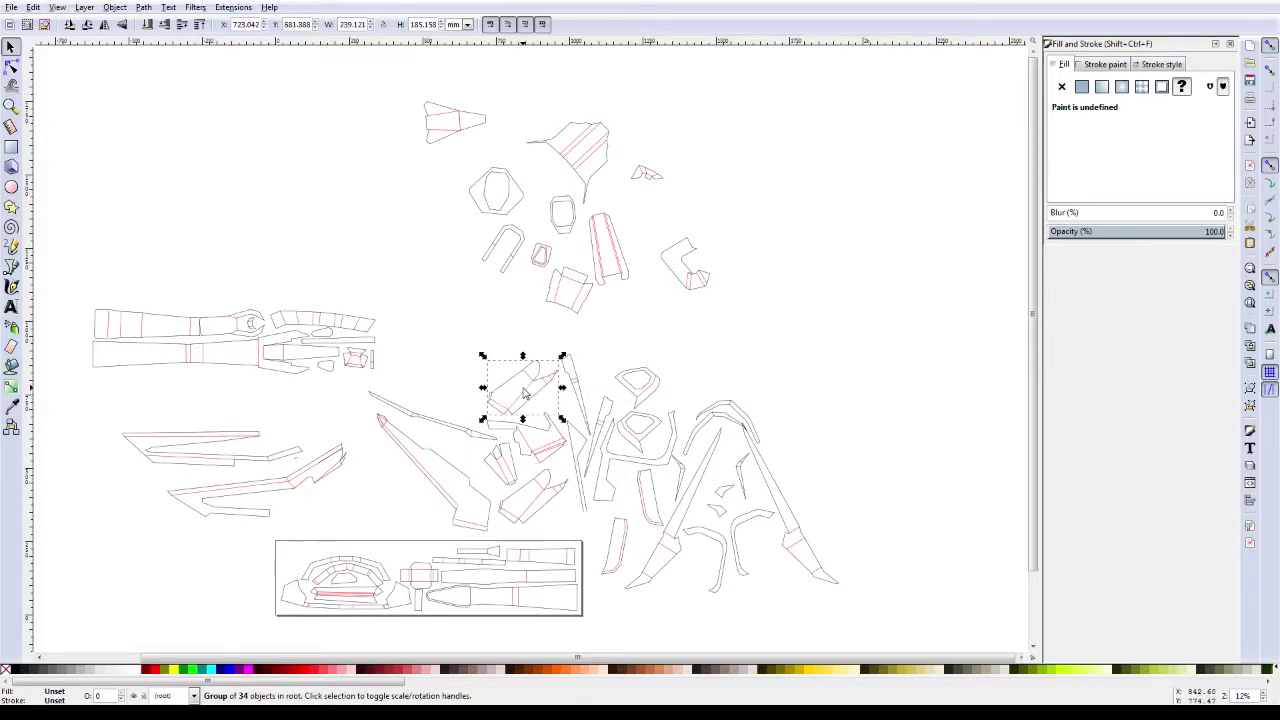
left_click(526, 443)
mouse_move(526, 443)
left_mouse_down()
mouse_move(429, 367)
mouse_move(457, 387)
left_mouse_up()
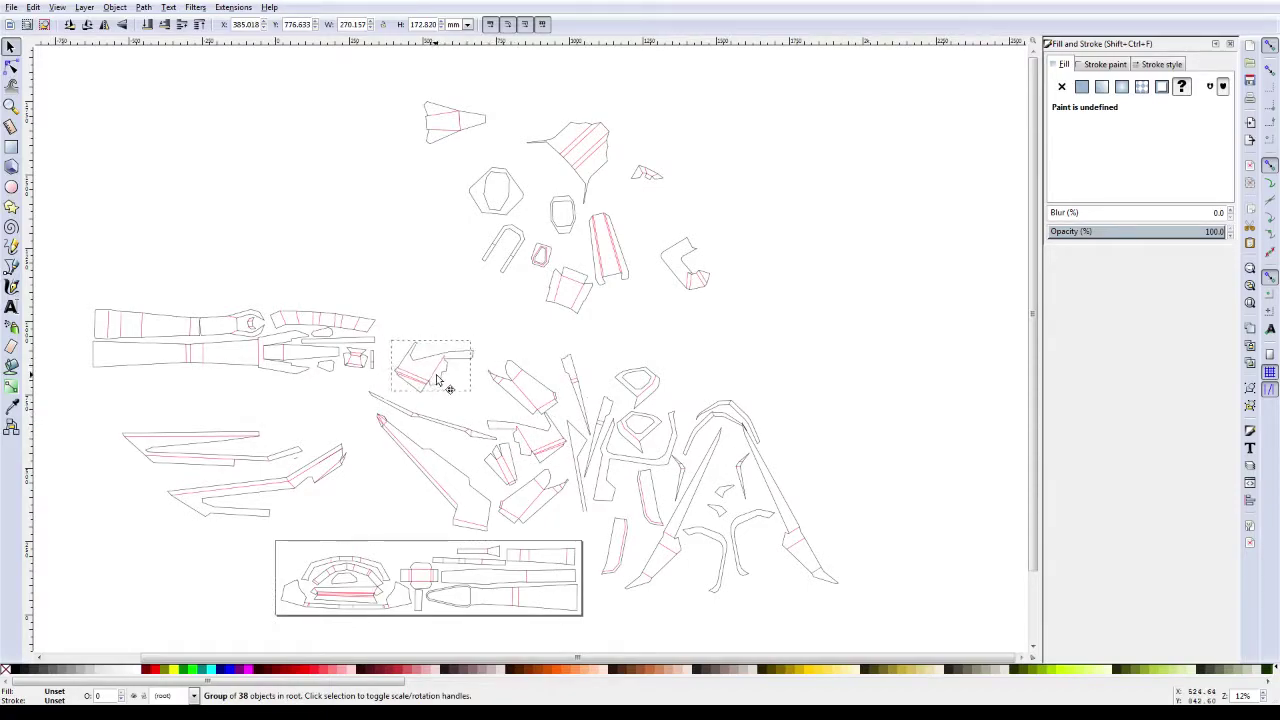
Step: Mirror the two long pieces horizontally and move them down and to the left
left_click(458, 428)
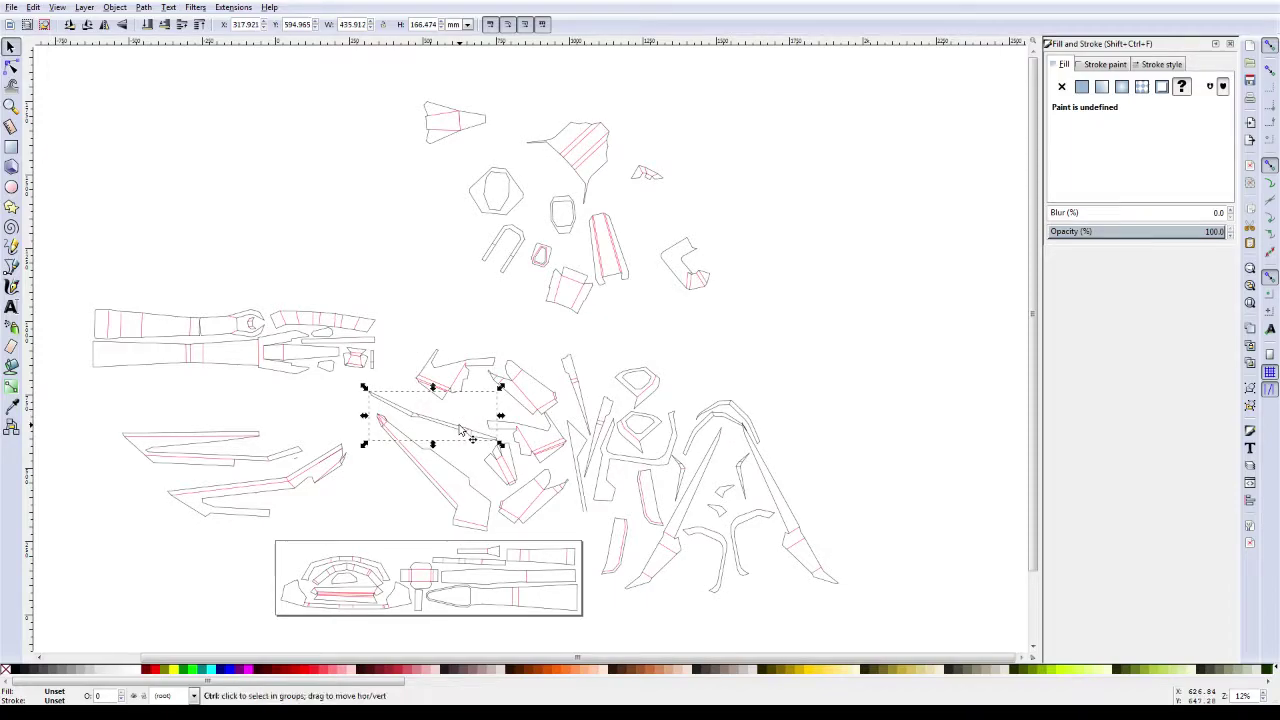
left_click_drag(458, 428, 474, 423)
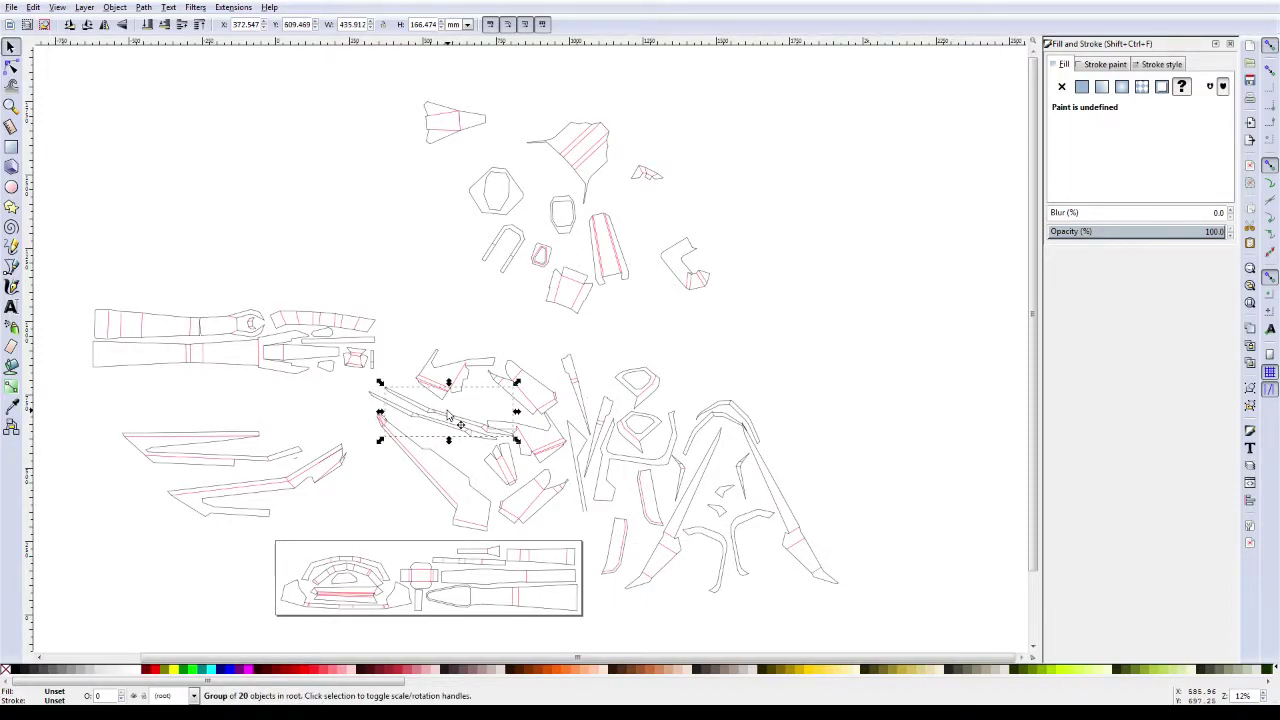
key("h")
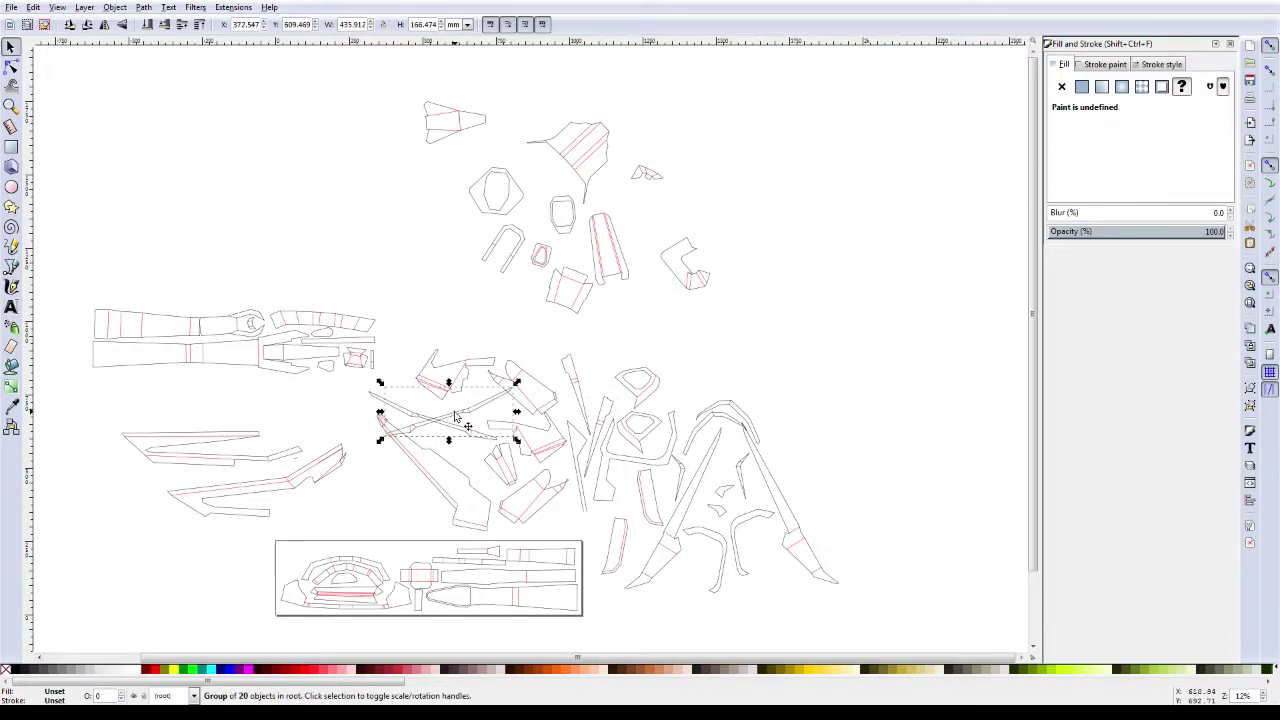
left_click_drag(456, 416, 341, 498)
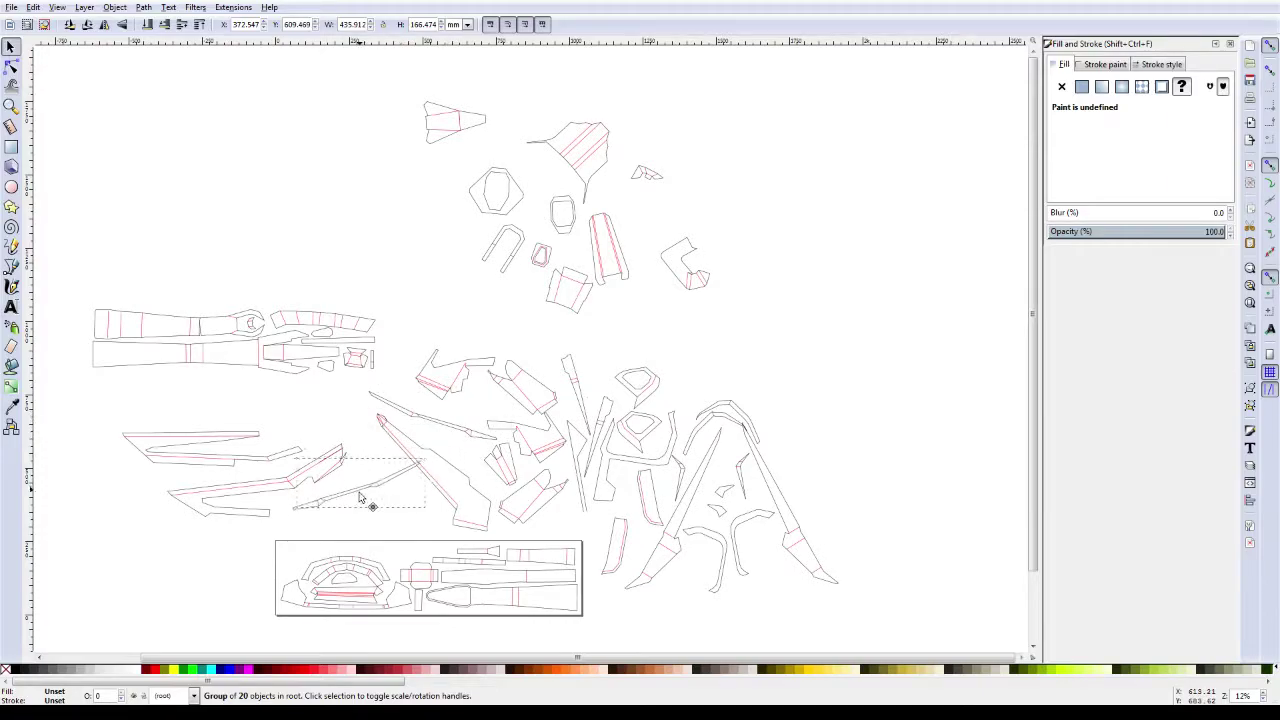
left_click(420, 470)
mouse_move(420, 470)
left_mouse_down()
mouse_move(395, 463)
mouse_move(182, 600)
mouse_move(200, 598)
left_mouse_up()
key("h")
Step: Mirror the upper long pieces and gather them down-left beside the others at the page edge
left_click(196, 497)
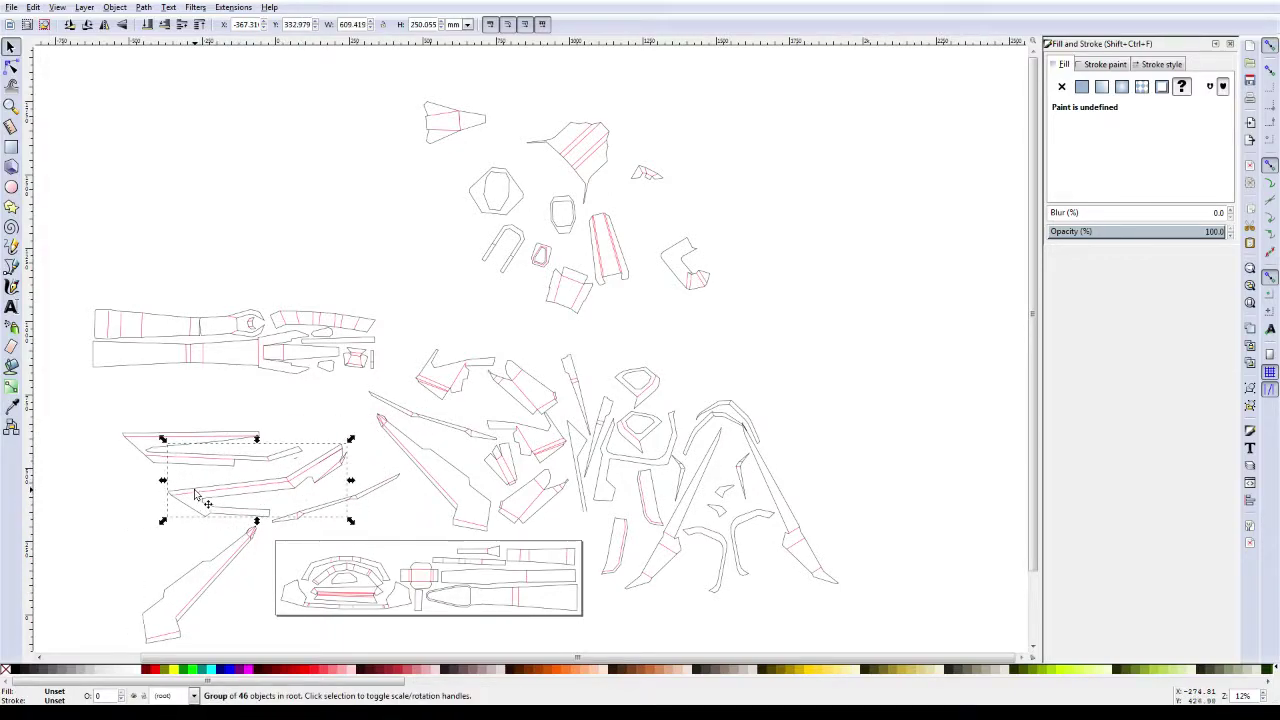
left_click_drag(196, 497, 118, 537)
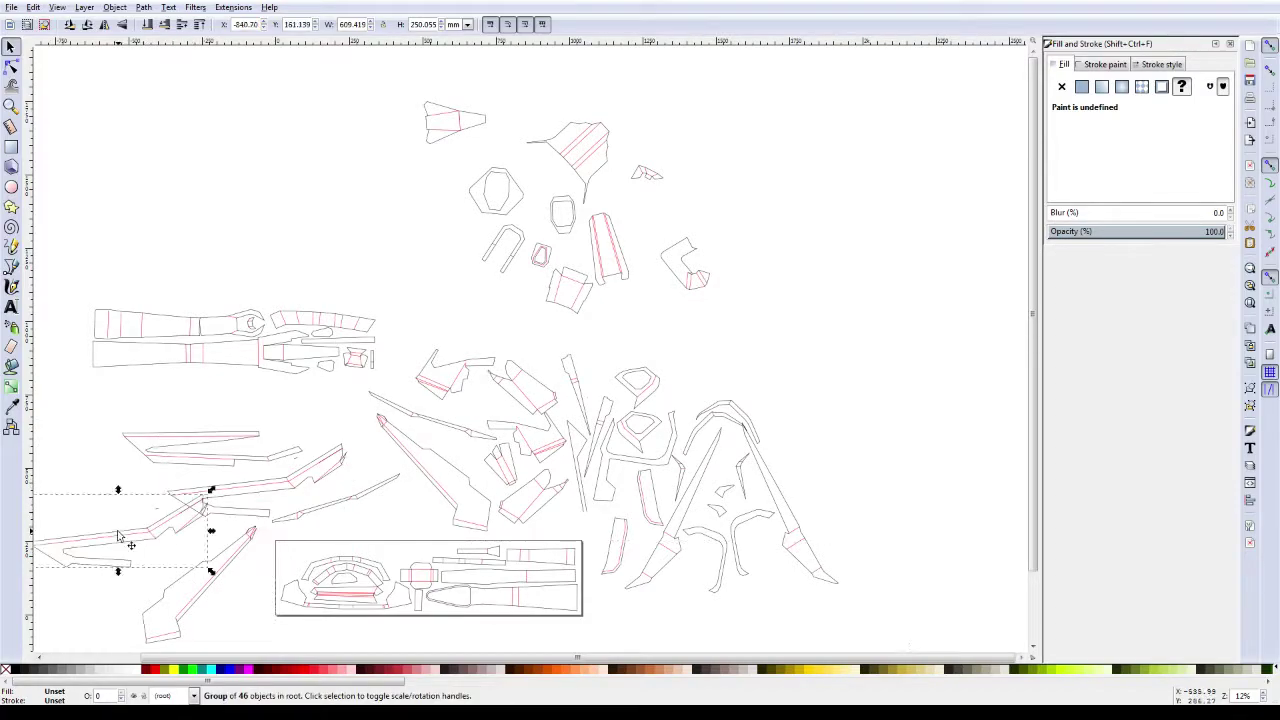
key("h")
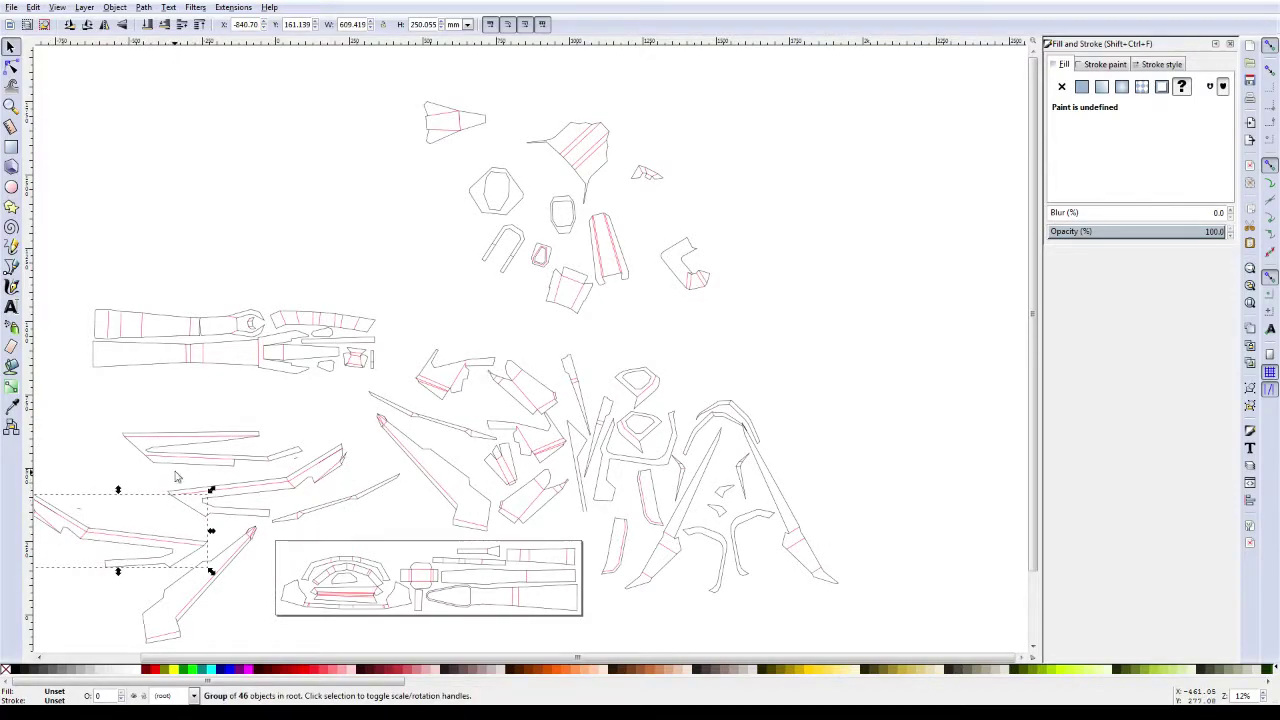
left_click(186, 452)
mouse_move(165, 471)
left_mouse_down()
mouse_move(127, 511)
mouse_move(114, 478)
left_mouse_up()
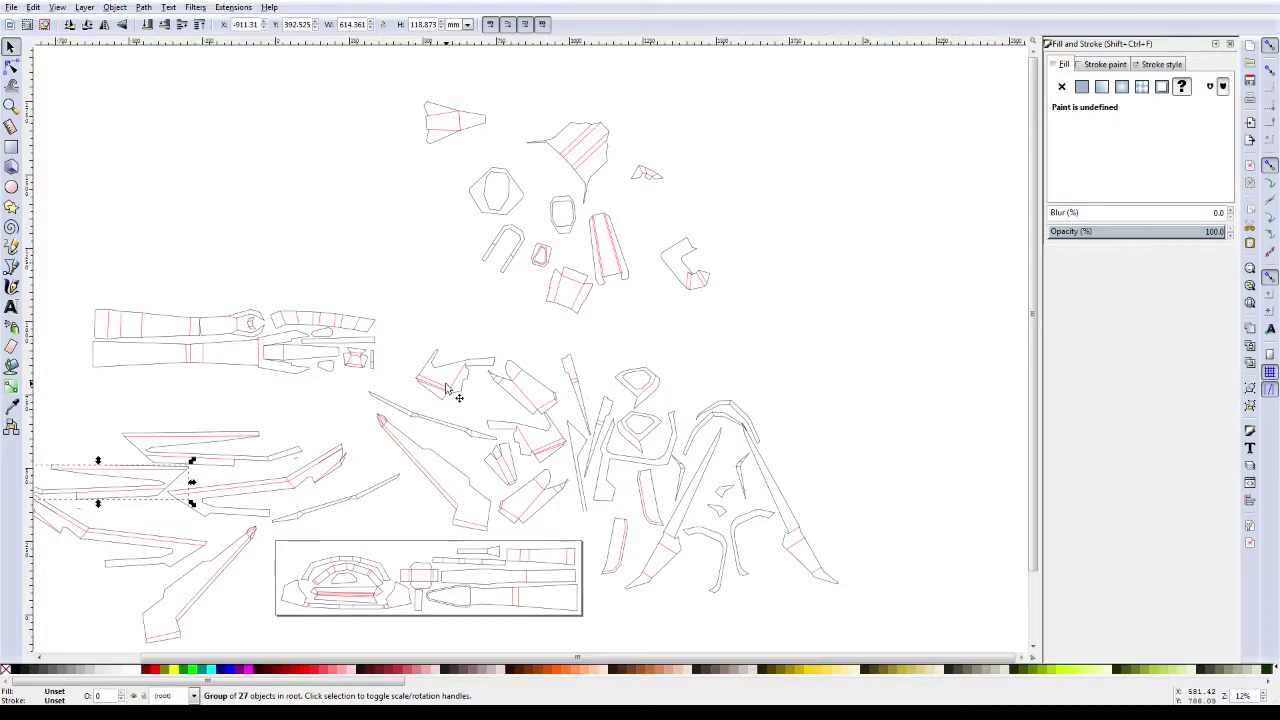
Step: Move the small fan-shaped piece group into the open gap on the left
left_click(446, 388)
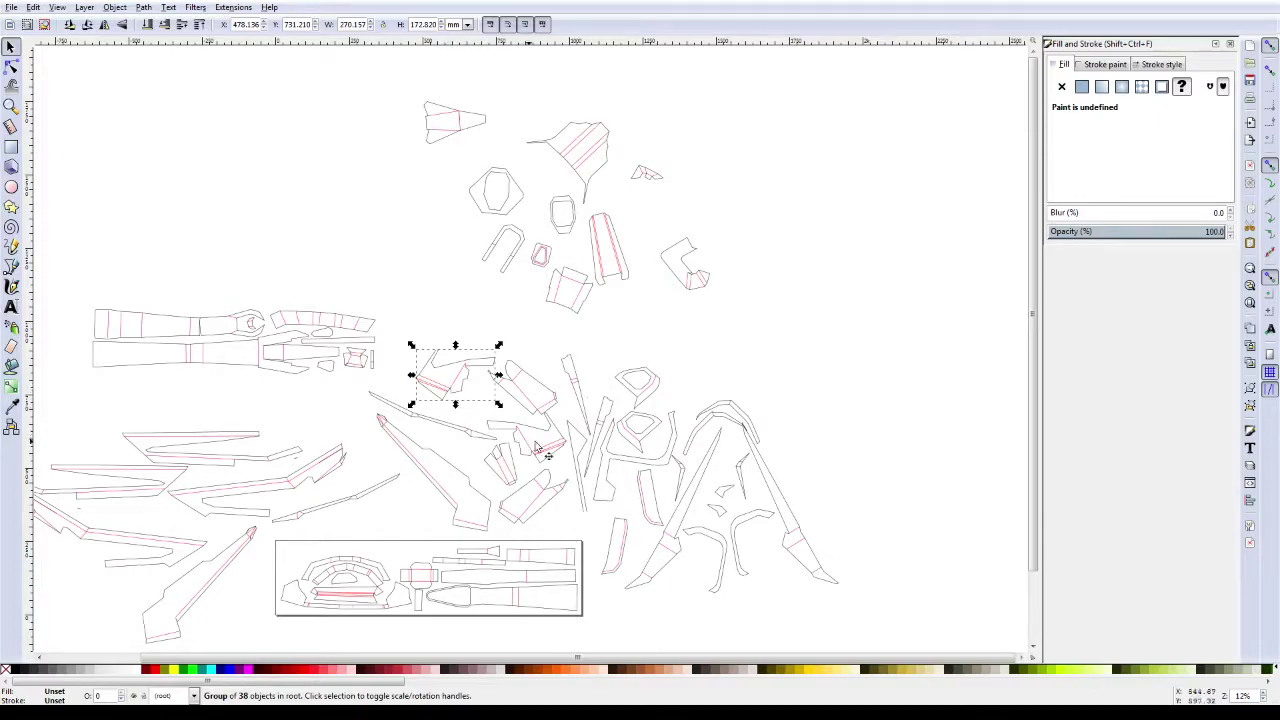
left_click(505, 467)
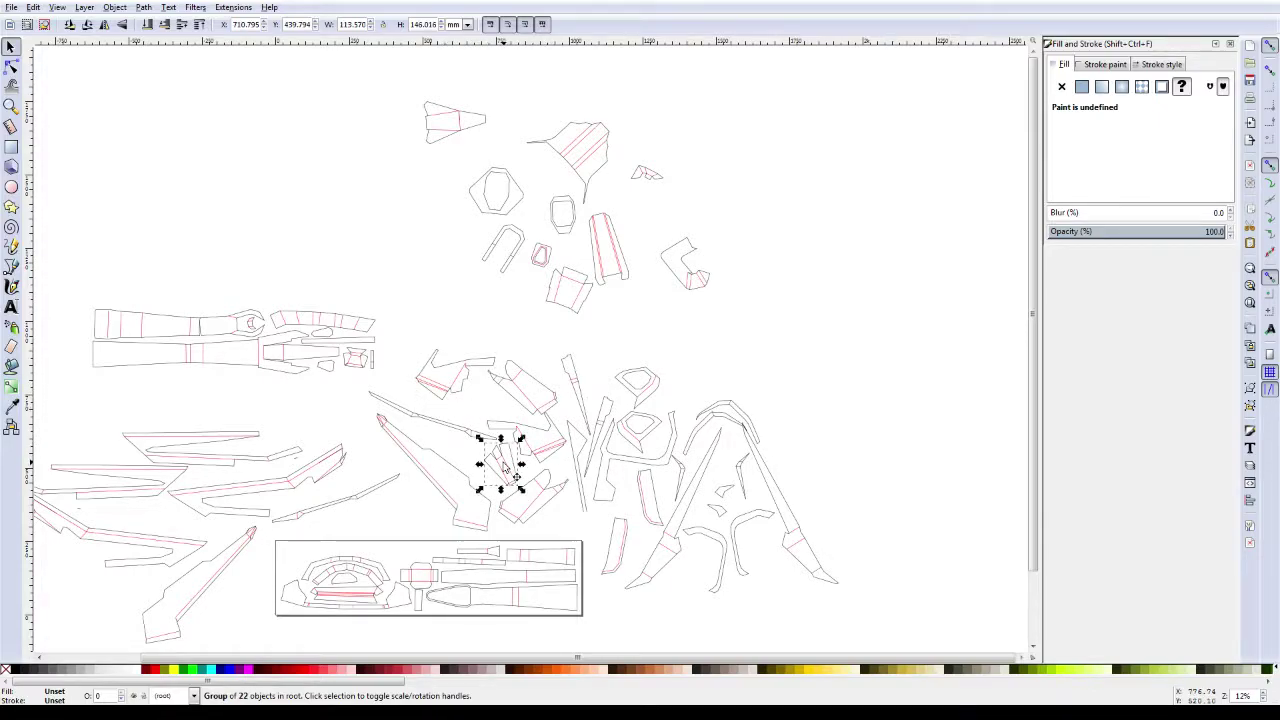
left_click_drag(505, 467, 325, 418)
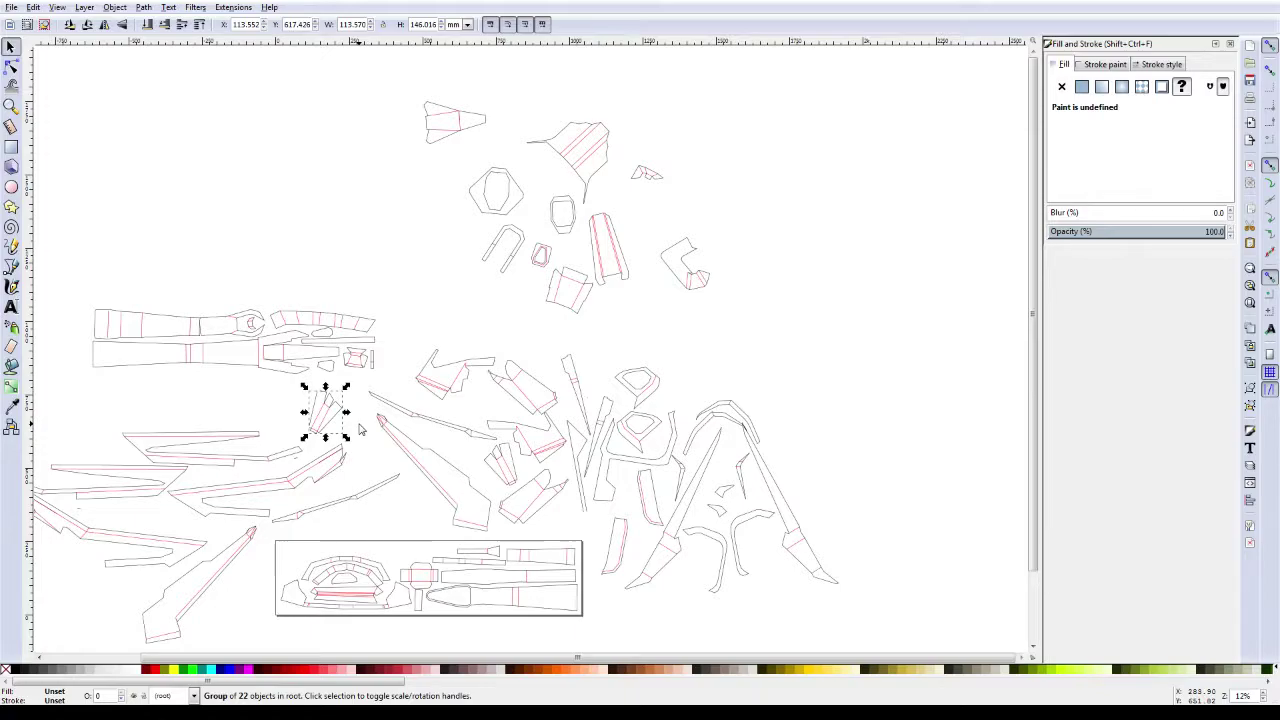
Step: Zoom in on the thin two-line piece near the centre of the layout
left_click(579, 476)
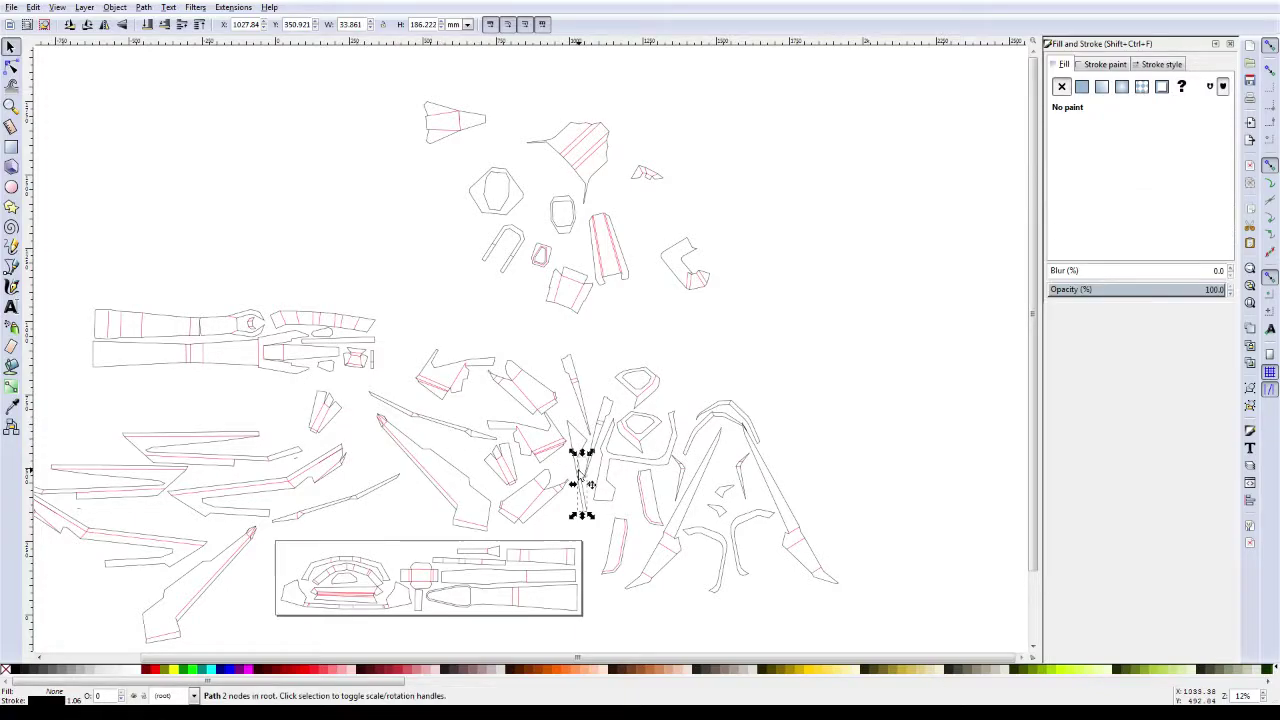
scroll(579, 484, "up", 1)
scroll(579, 484, "up", 1)
left_click(622, 592)
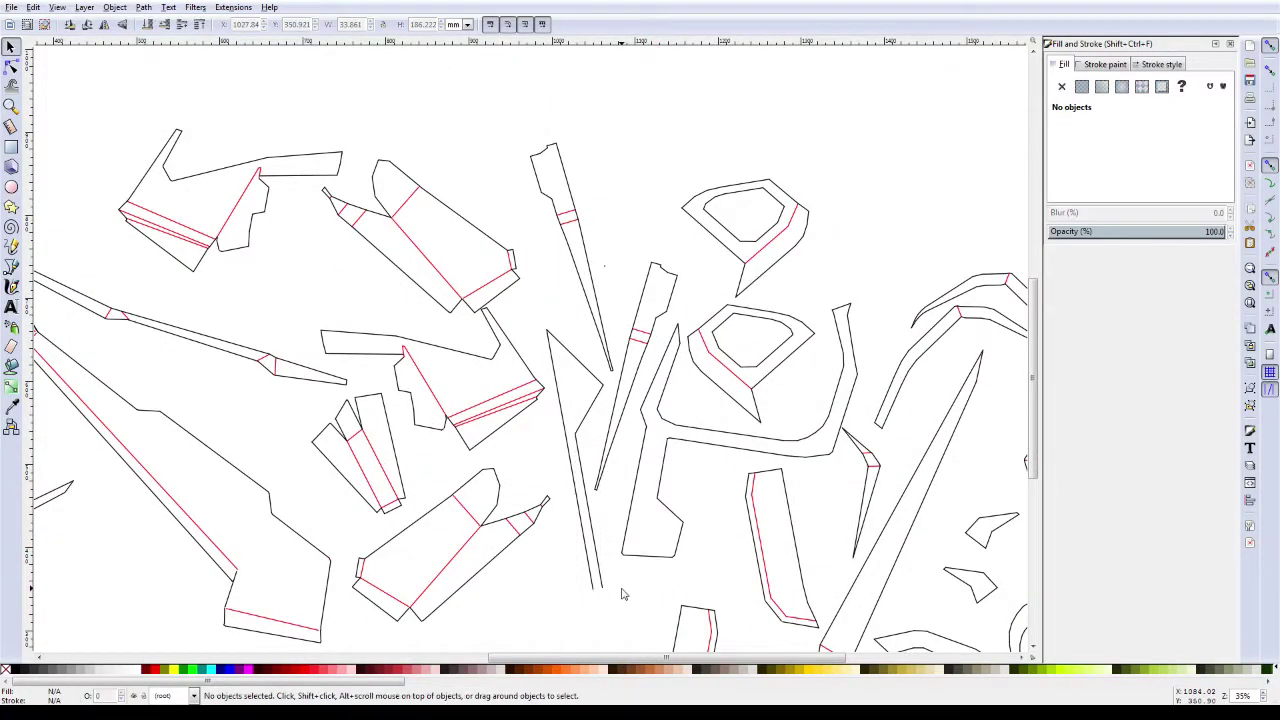
scroll(600, 553, "down", 3)
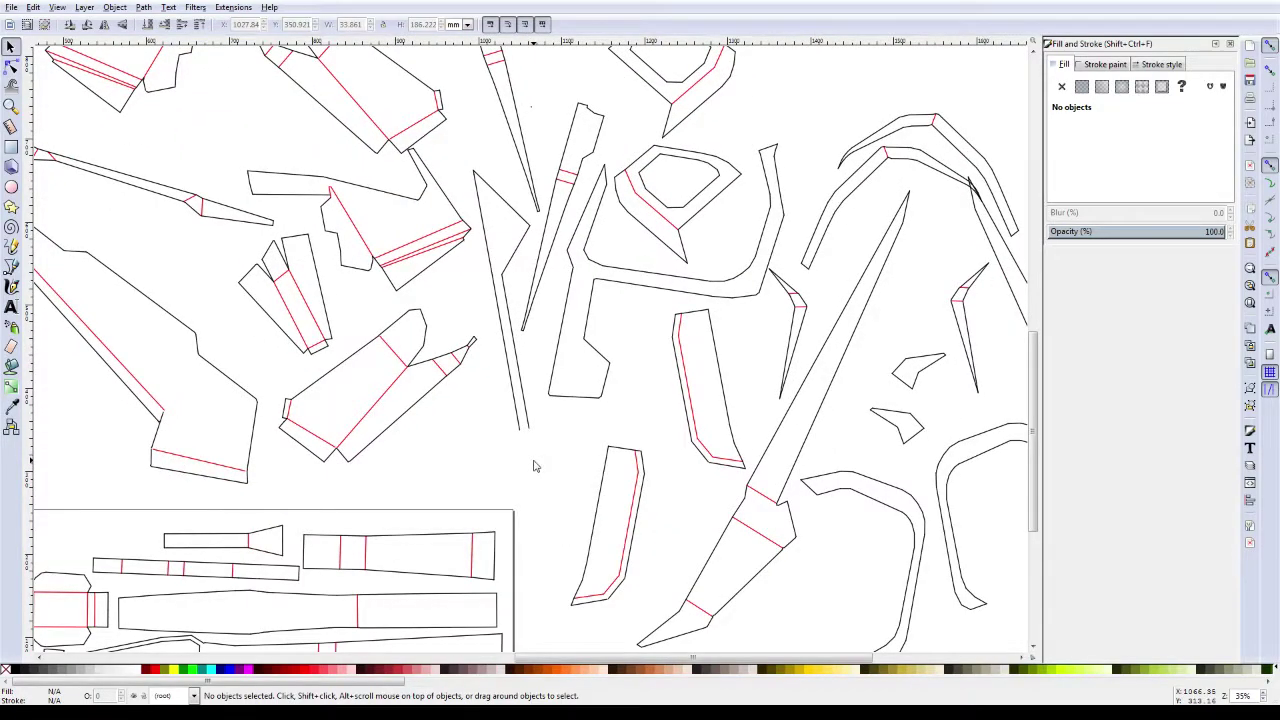
scroll(534, 466, "up", 1)
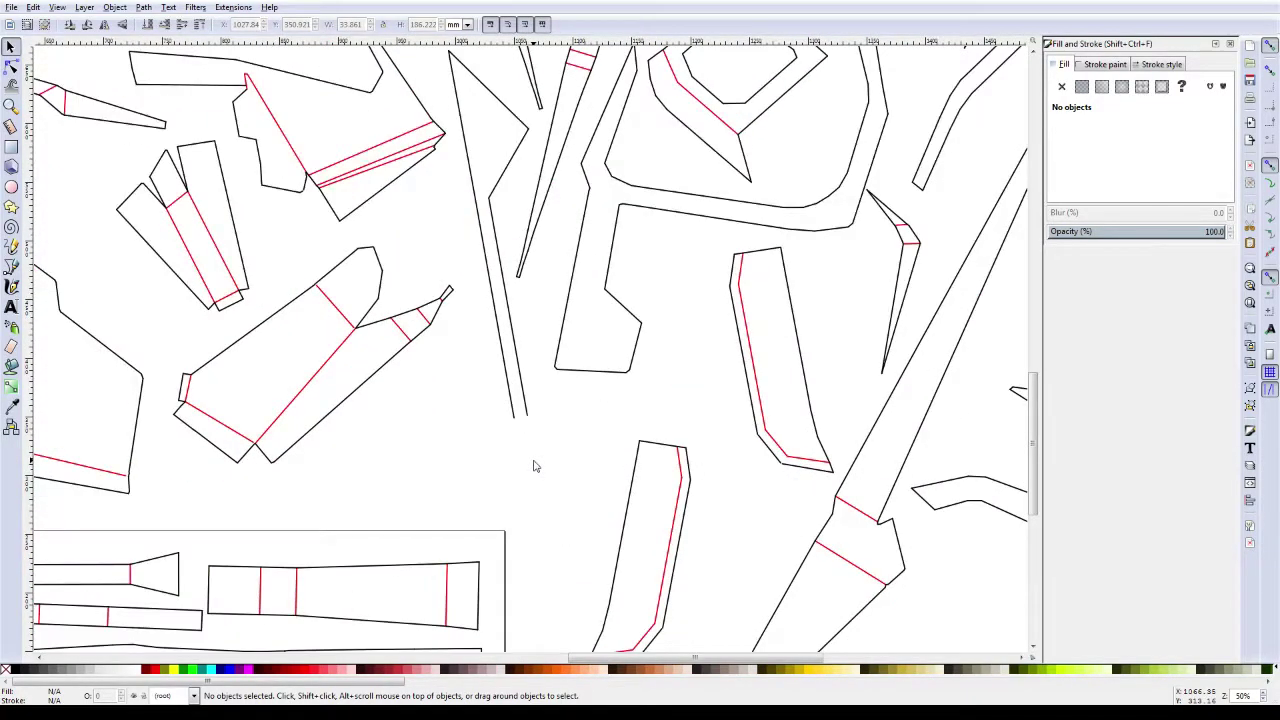
scroll(534, 466, "up", 1)
scroll(534, 466, "up", 1)
Step: Join the two bottom end points of the thin two-line shape into one closed path
left_click(520, 365)
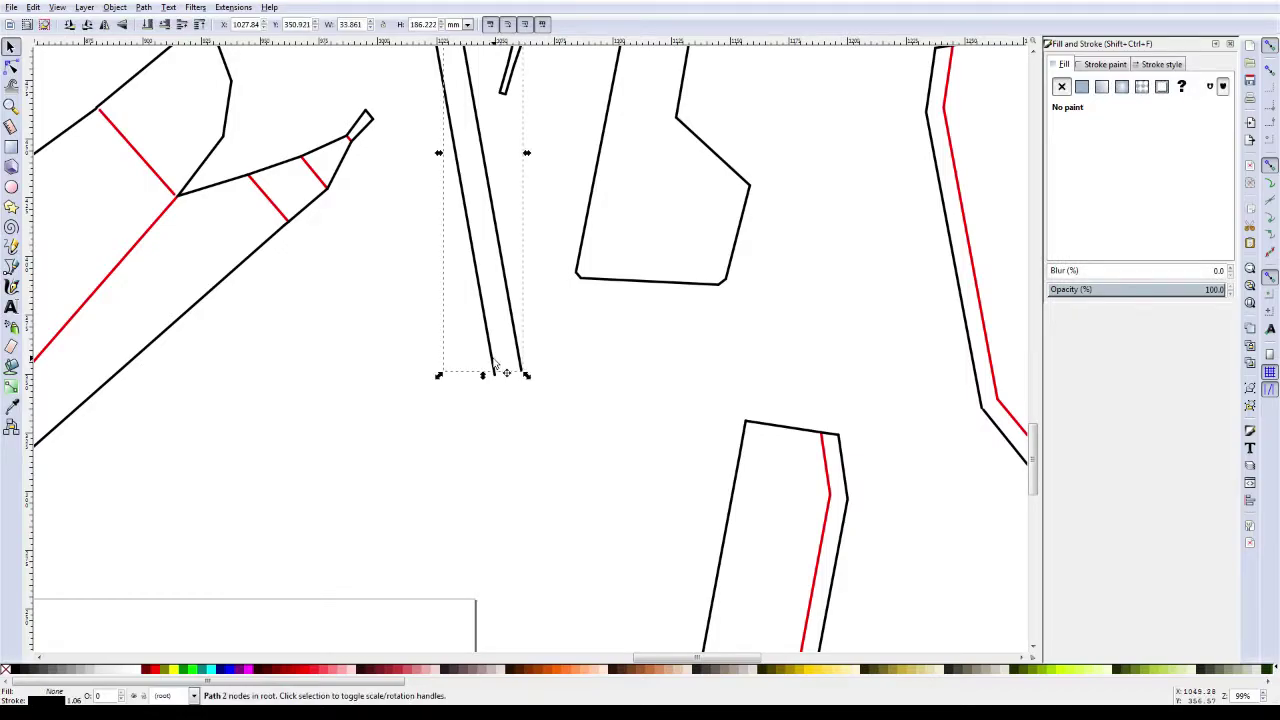
left_click(494, 368, "shift")
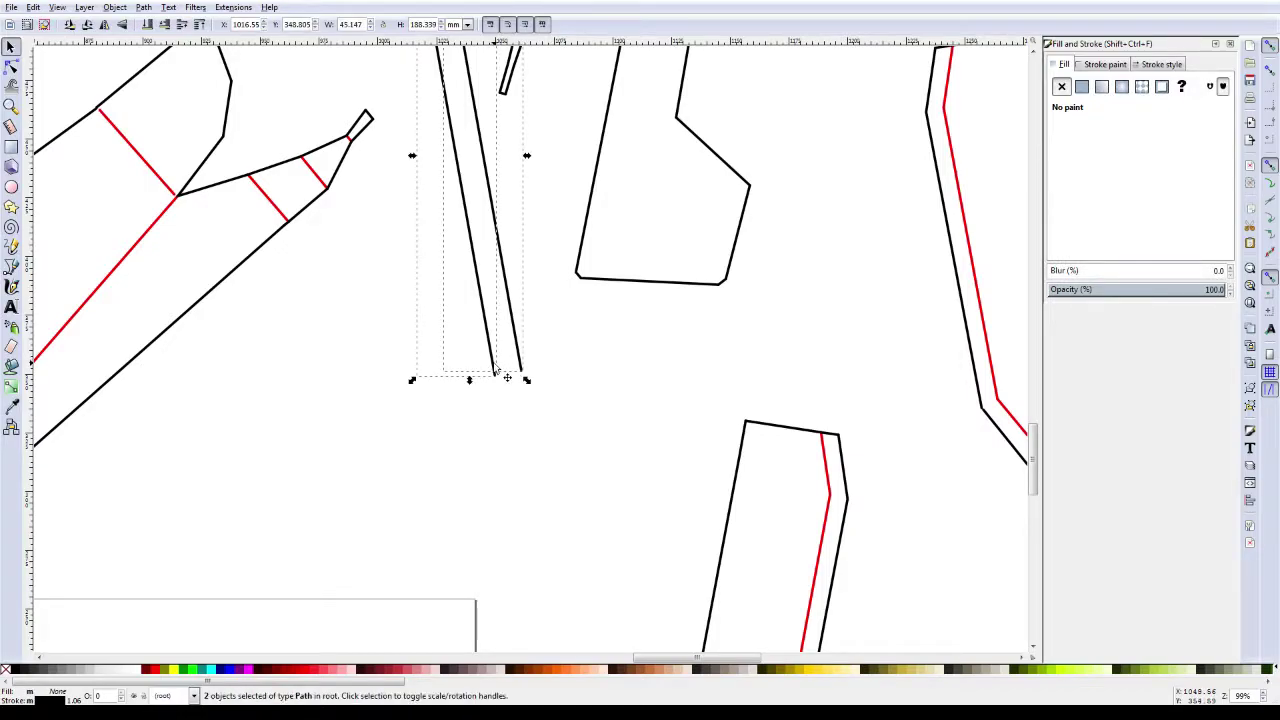
key("n")
left_click_drag(546, 358, 488, 402)
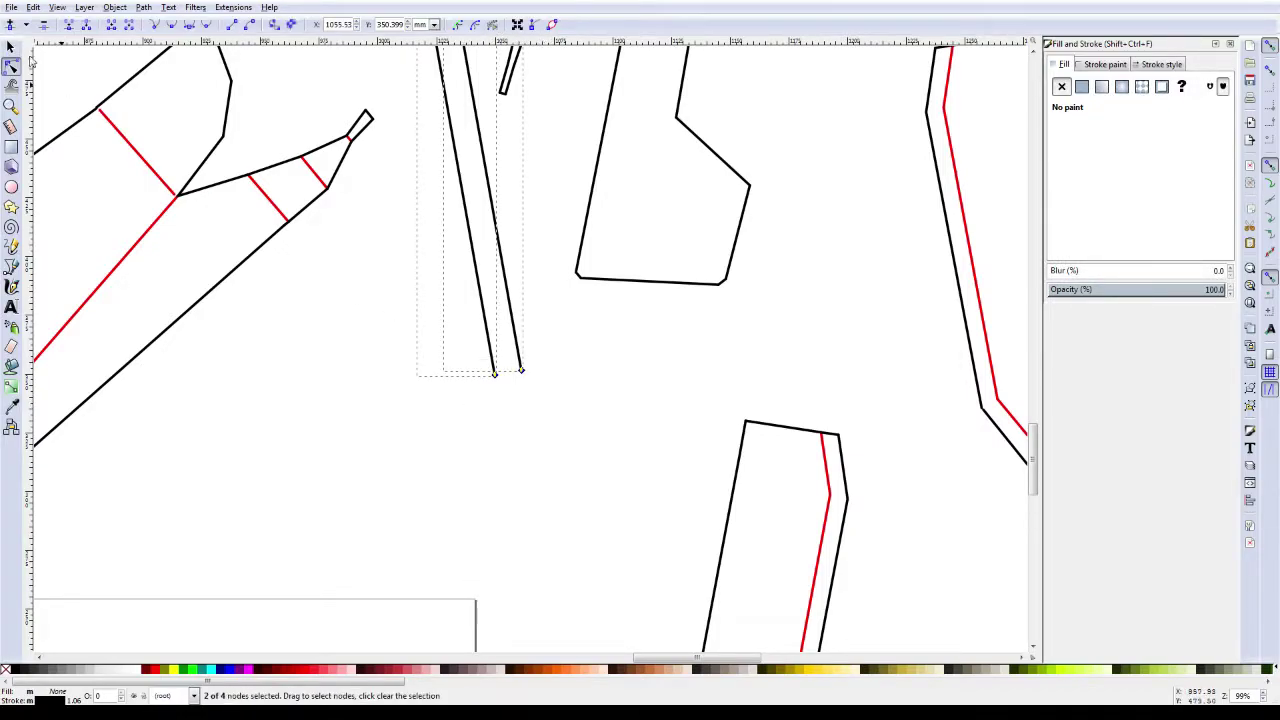
left_click(112, 24)
key("s")
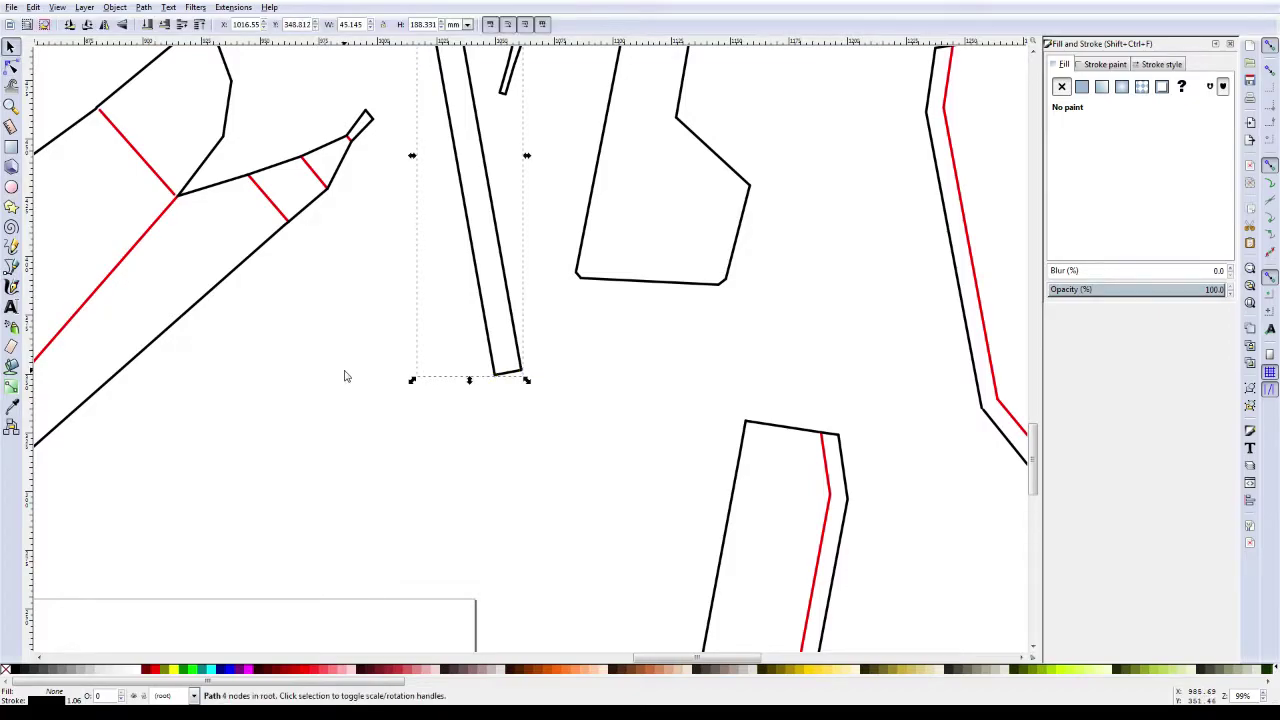
Step: Group the triangle and the tall thin shape into one six-path piece
scroll(409, 600, "down", 2)
key("minus")
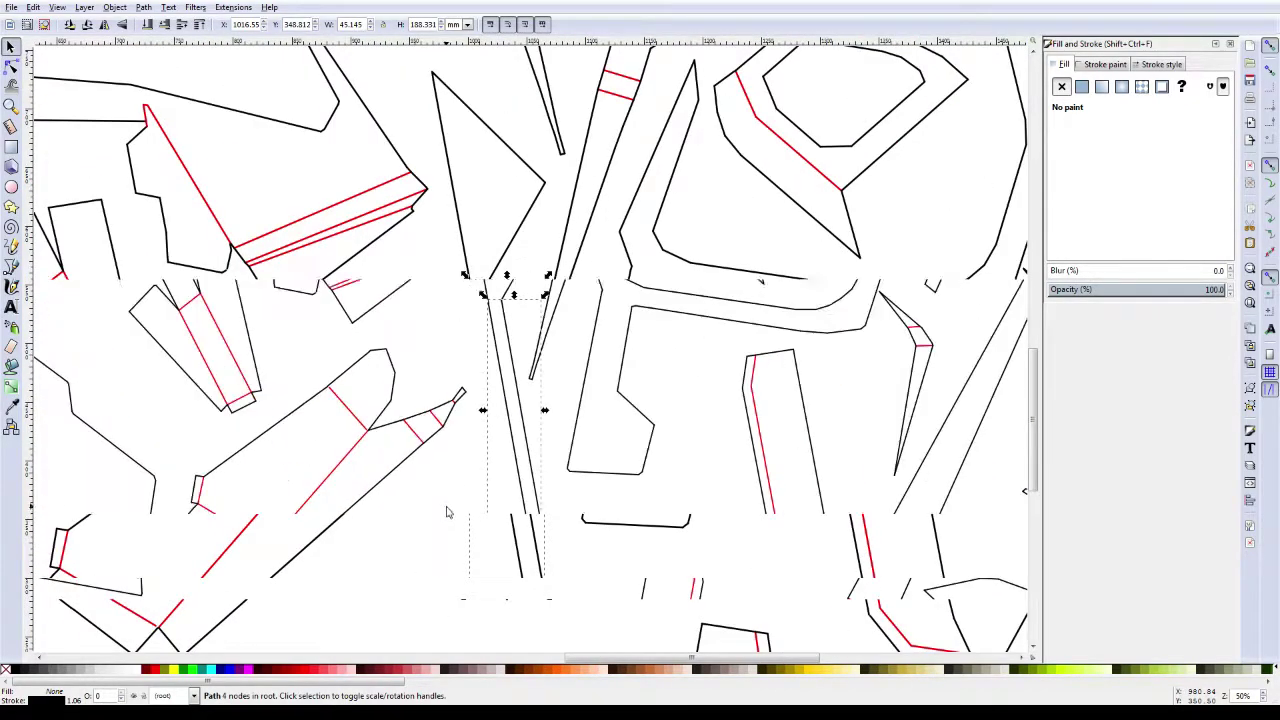
left_click_drag(456, 138, 566, 537)
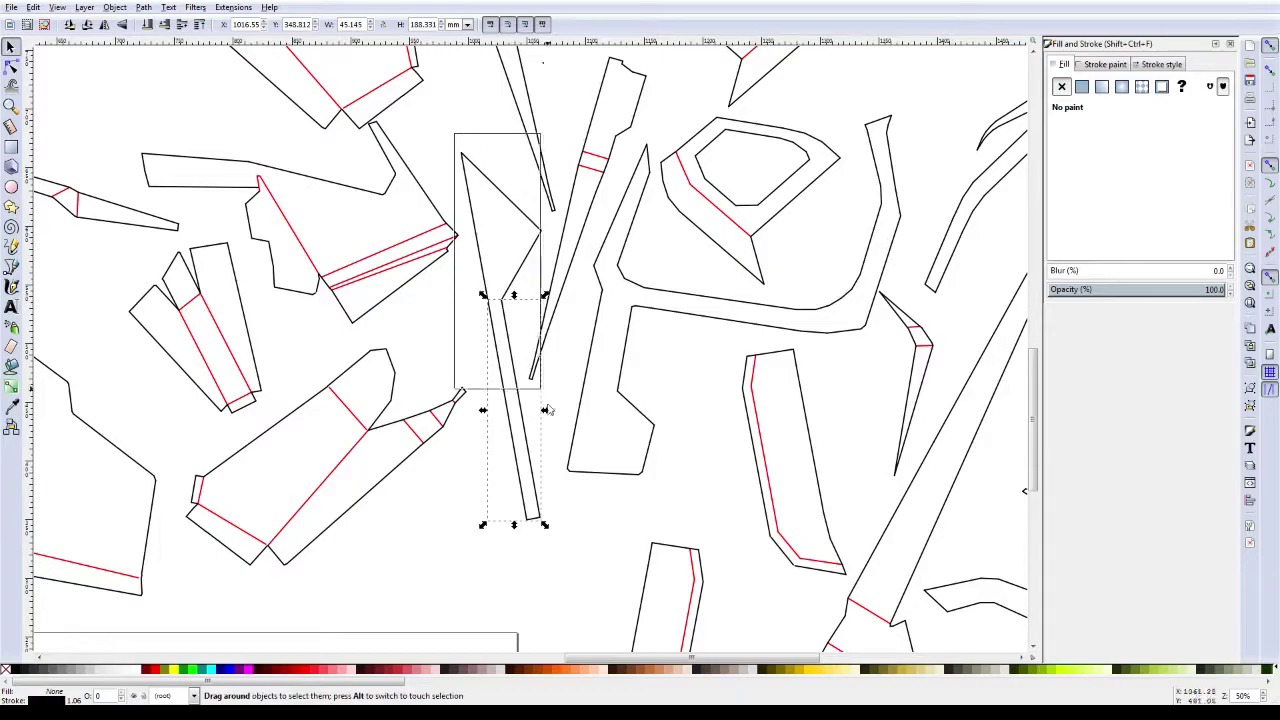
key("ctrl+g")
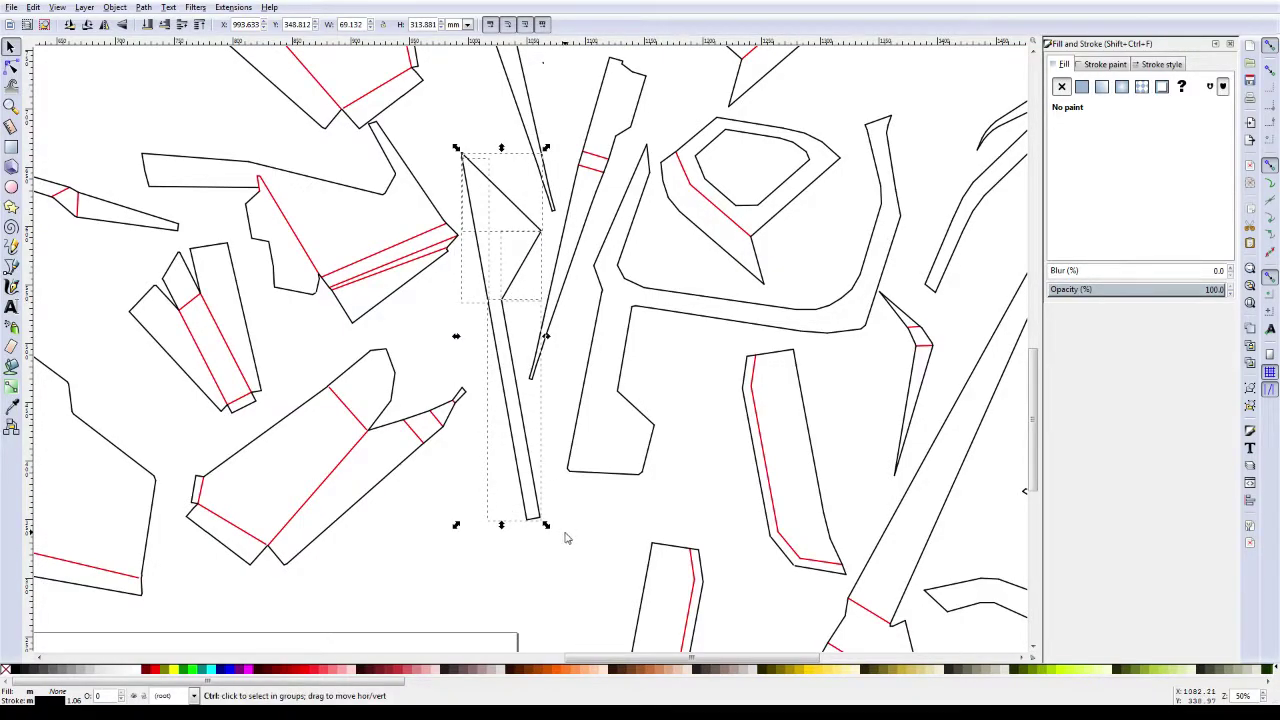
key("minus")
Step: Mirror the grouped thin piece horizontally, move it up-left, and rotate it
key("minus")
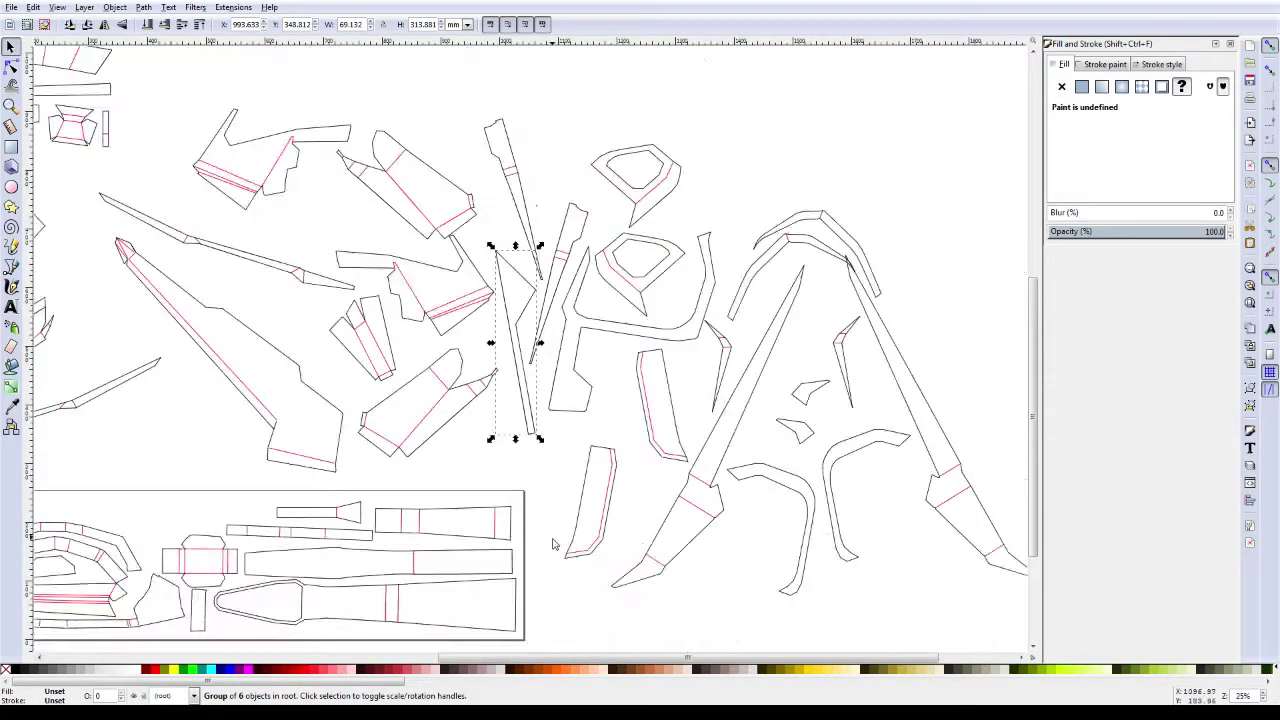
key("minus")
key("ctrl+x")
key("ctrl+v")
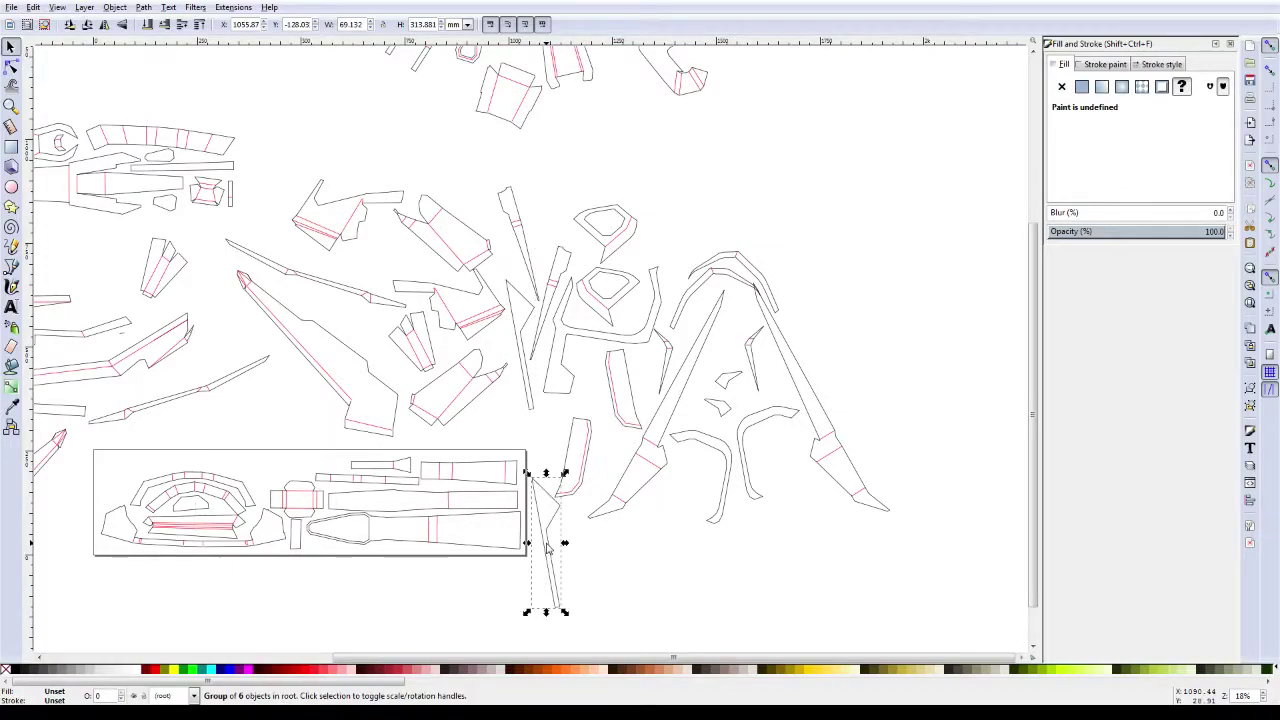
key("h")
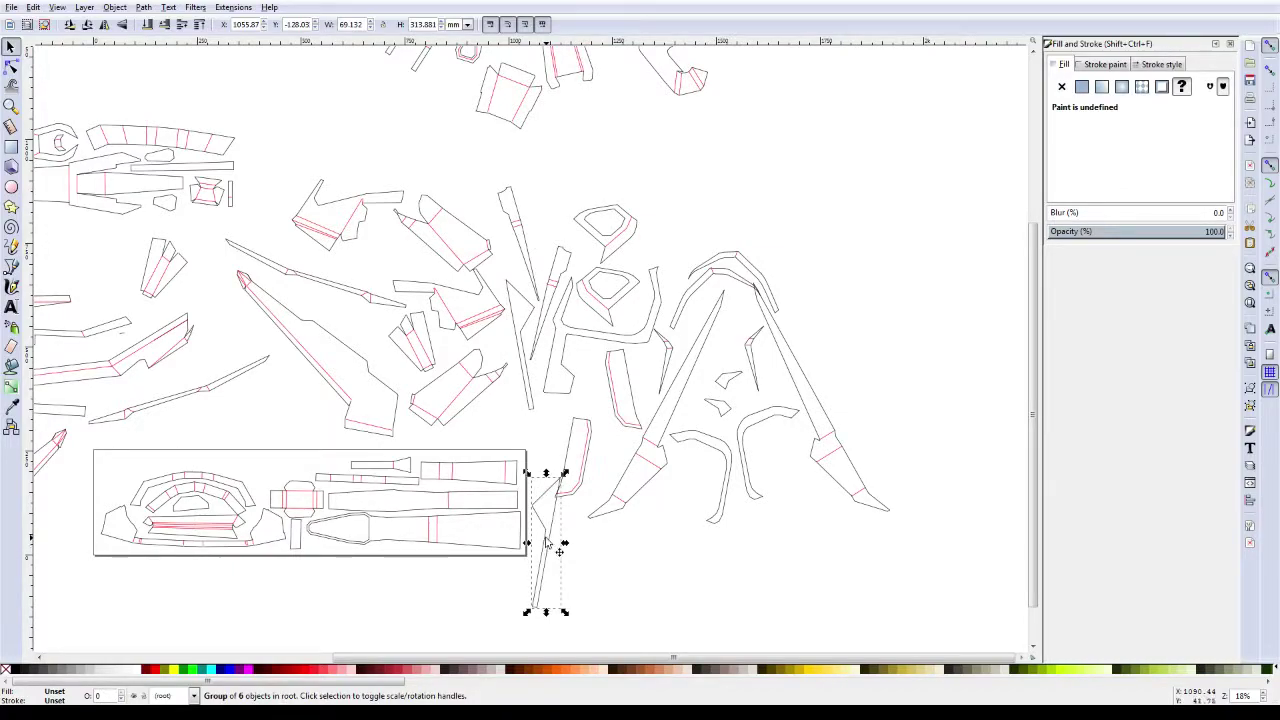
left_click_drag(546, 543, 548, 456)
scroll(458, 600, "left", 1)
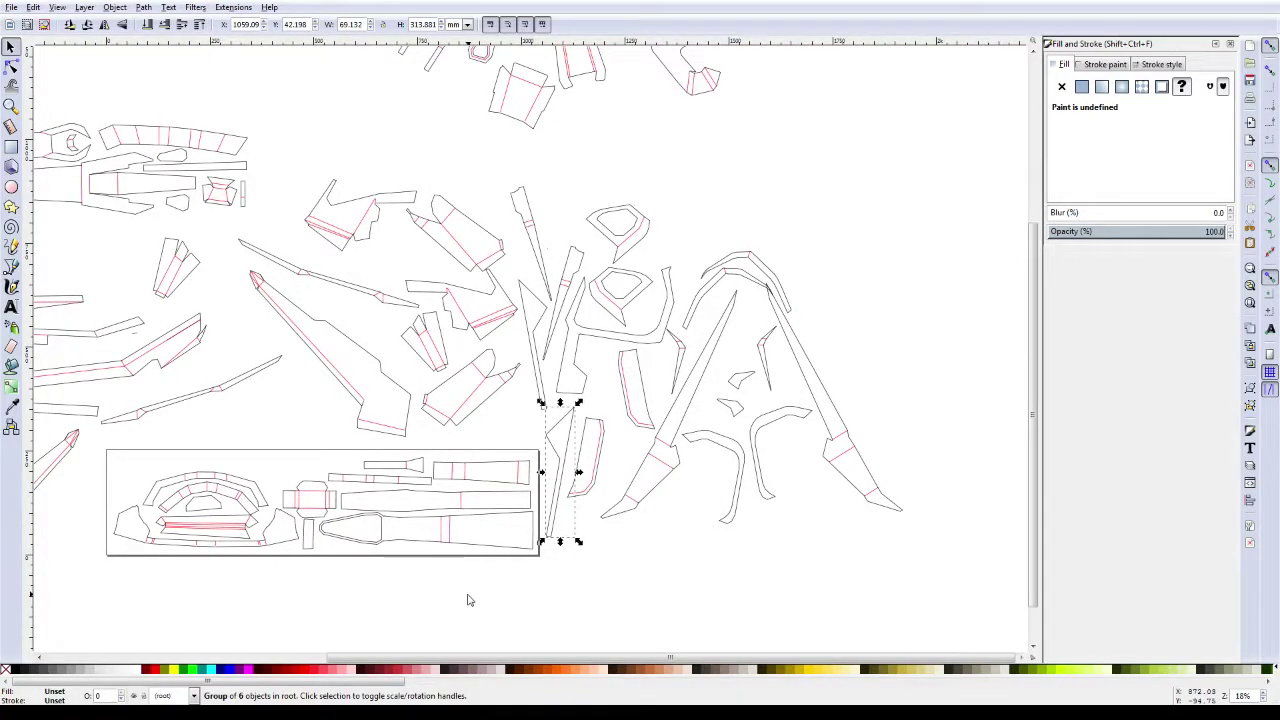
mouse_move(560, 425)
left_mouse_down()
mouse_move(565, 297)
mouse_move(617, 376)
mouse_move(268, 488)
left_mouse_up()
left_click(552, 287)
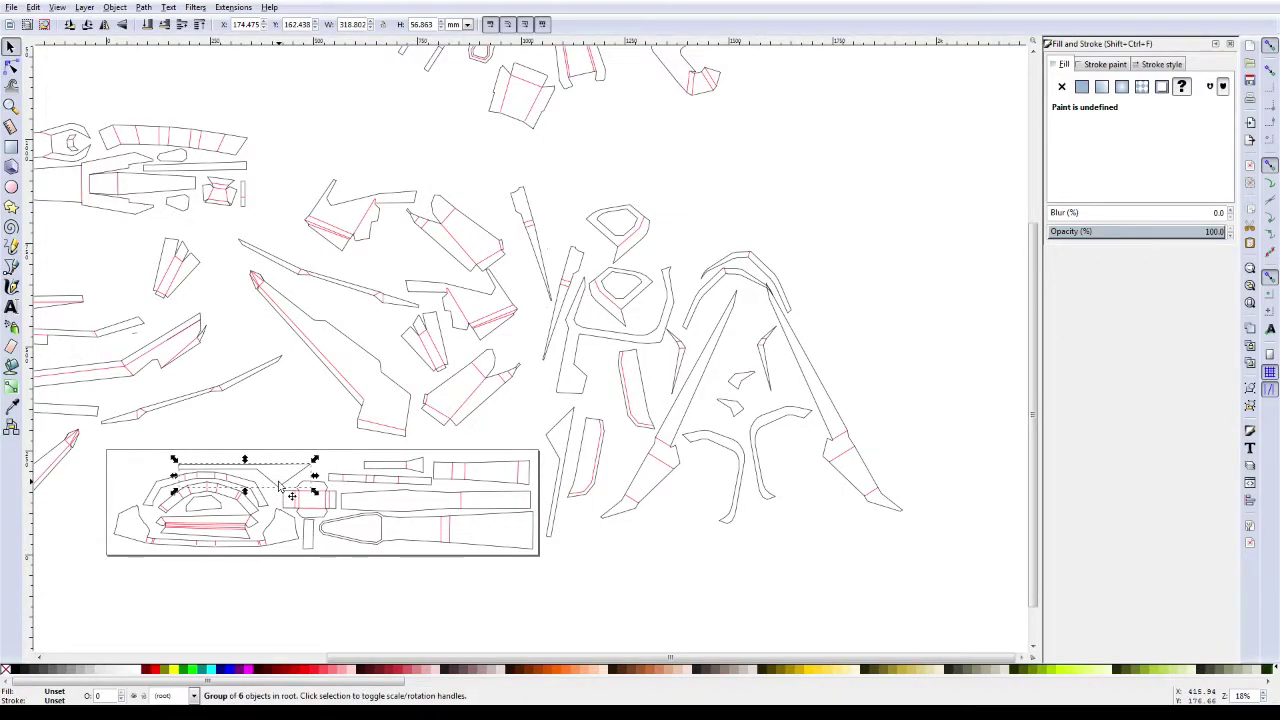
scroll(280, 487, "left", 3)
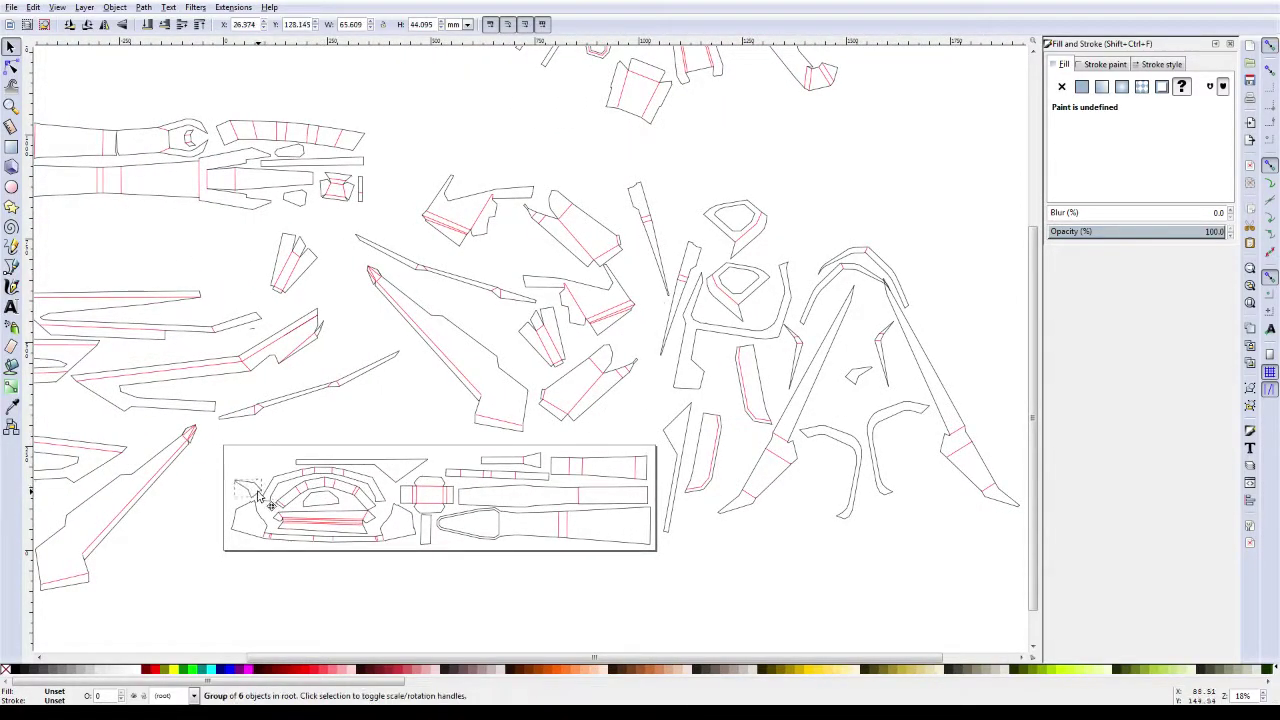
Step: Rotate a small piece and fit it into the bottom-left corner of the cutting frame
left_click_drag(242, 497, 263, 496)
left_click_drag(856, 386, 263, 480)
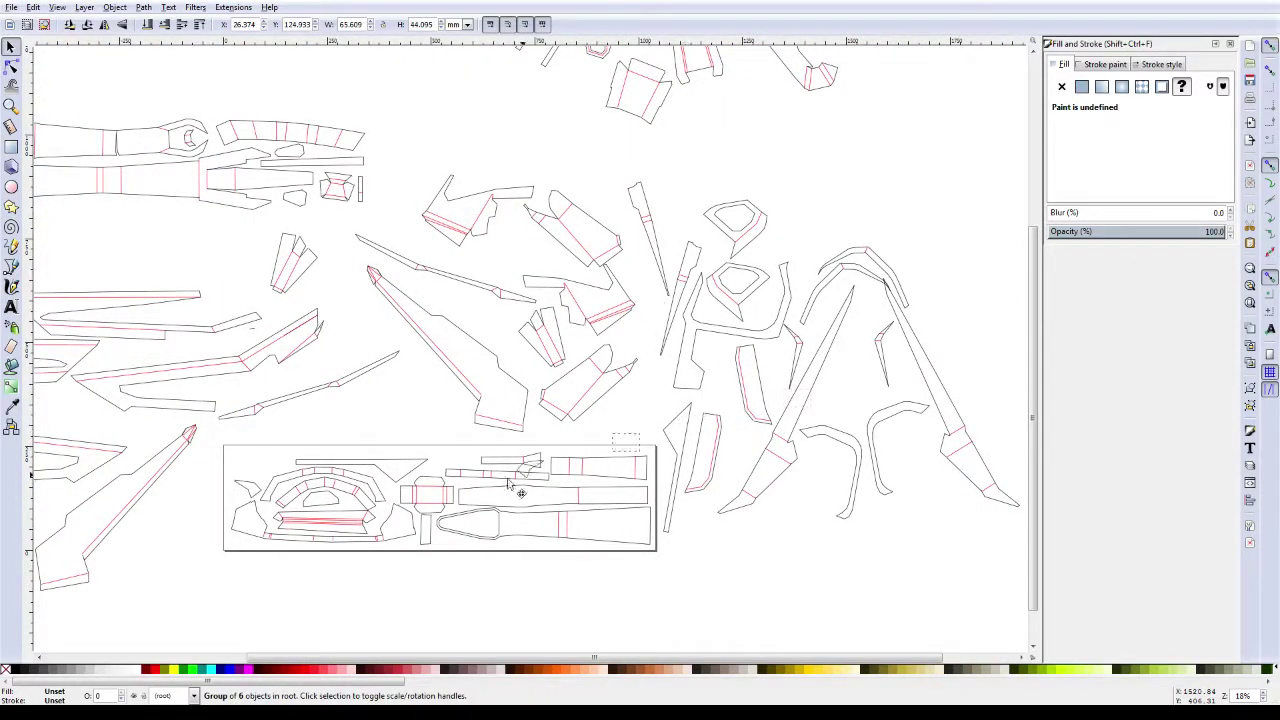
left_click(265, 481)
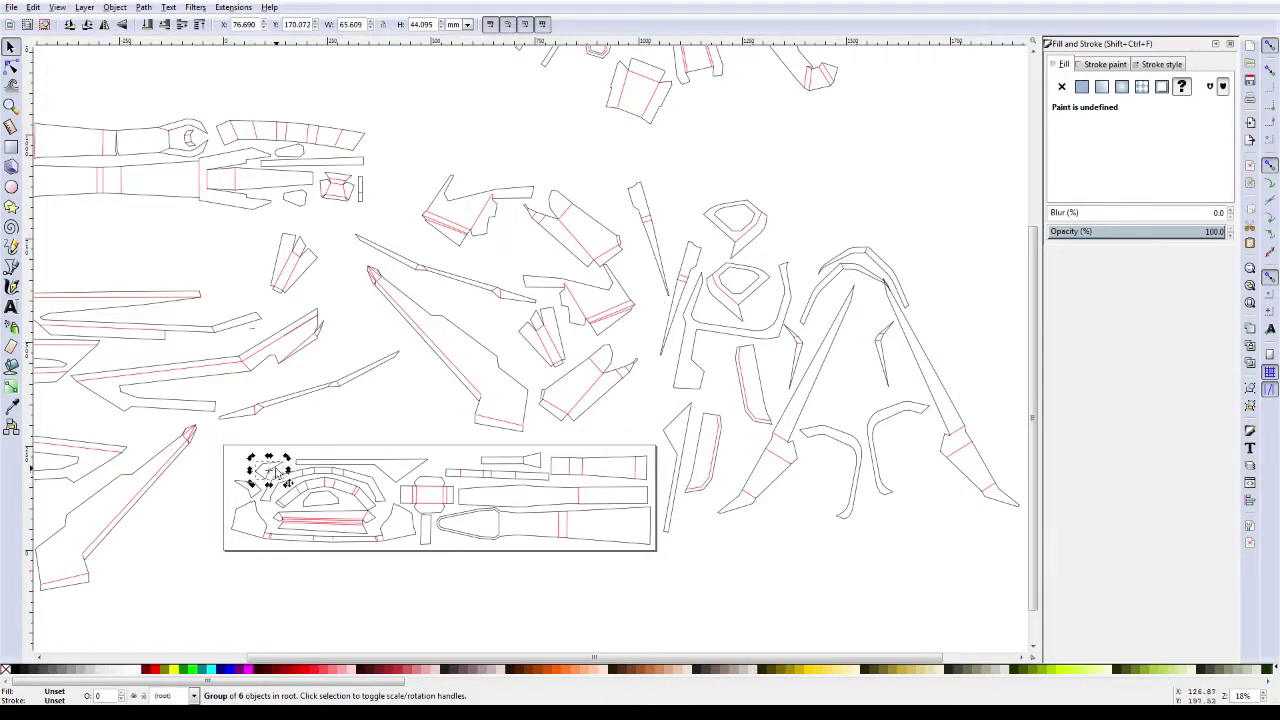
left_click_drag(286, 457, 290, 470)
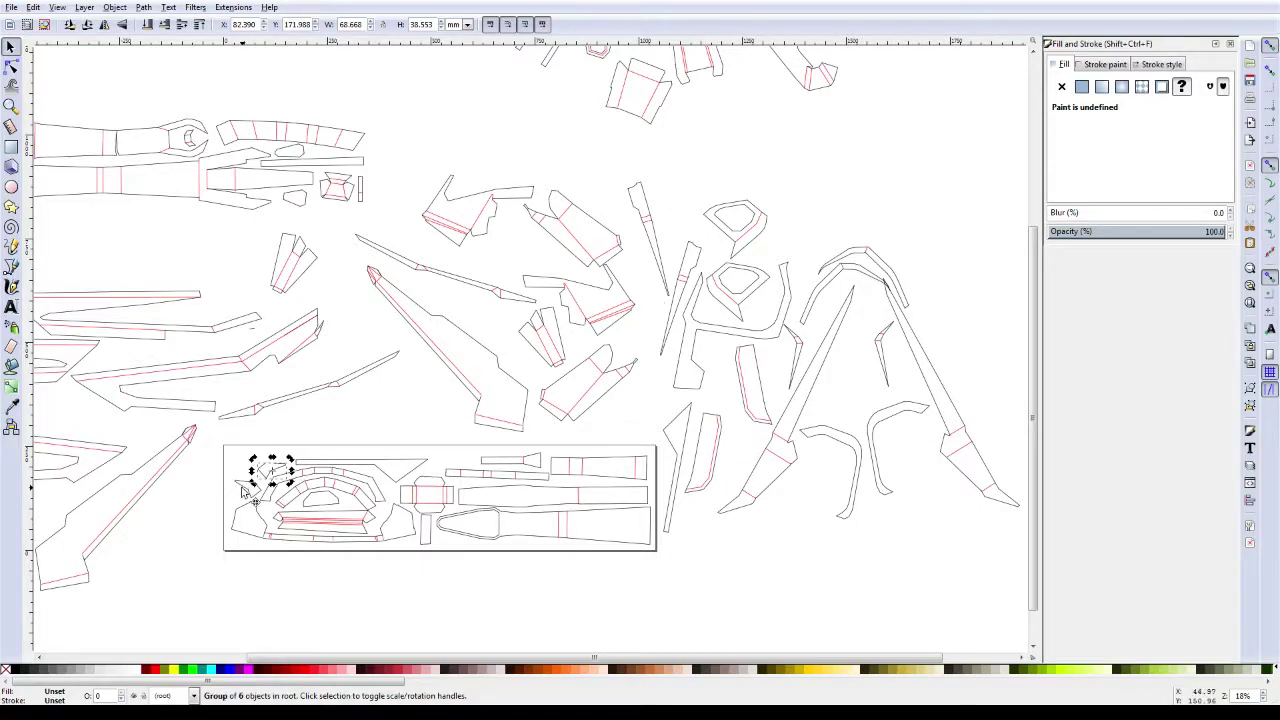
left_click_drag(254, 477, 221, 506)
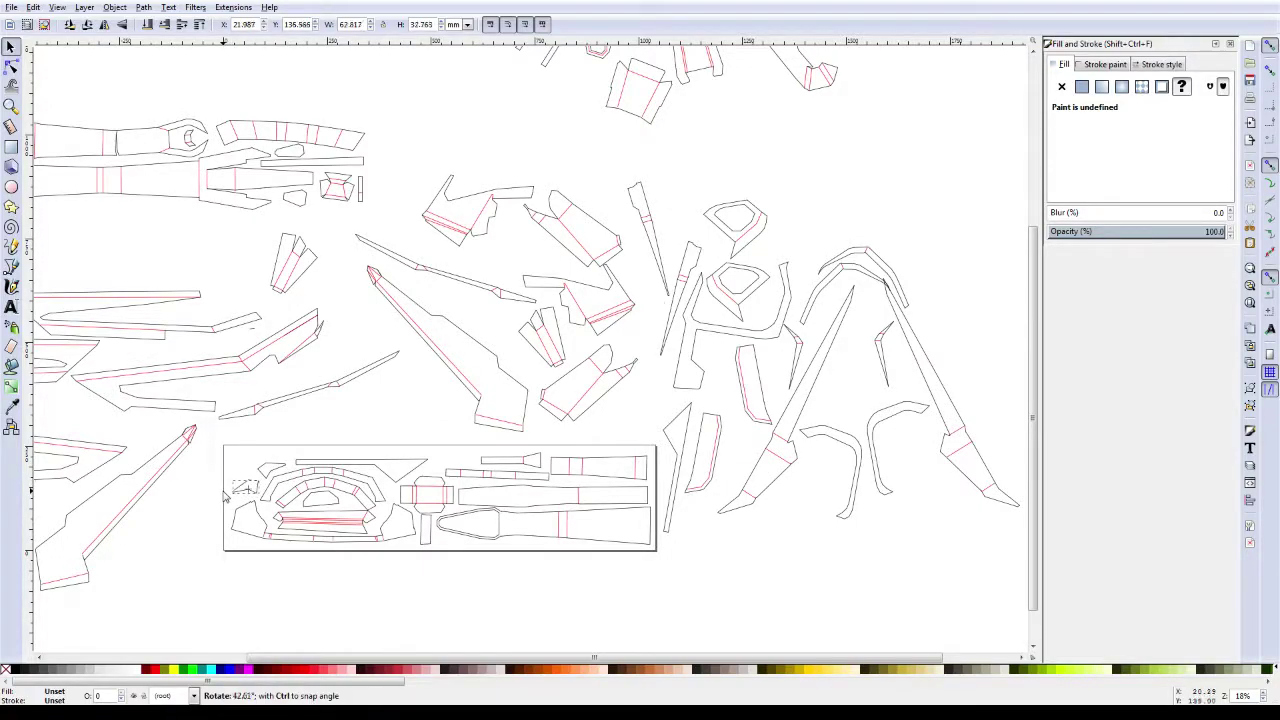
key("Down")
key("Down")
key("Down")
key("Down")
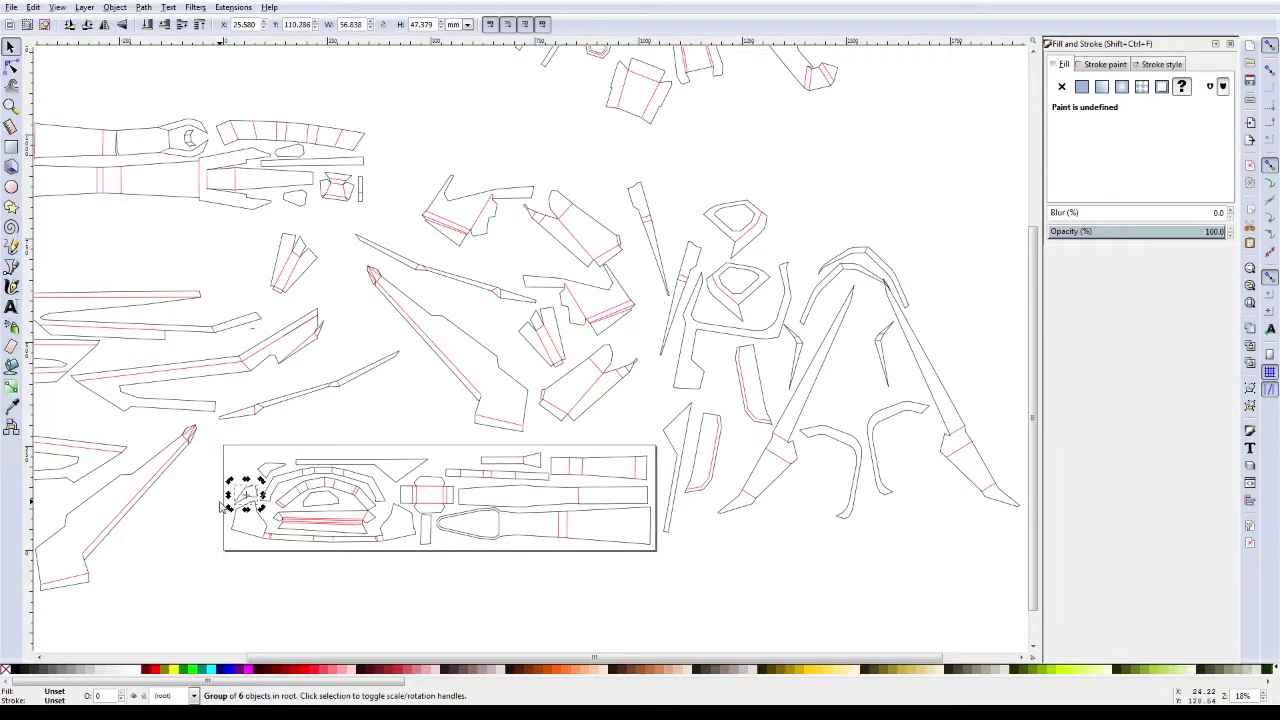
left_click(276, 601)
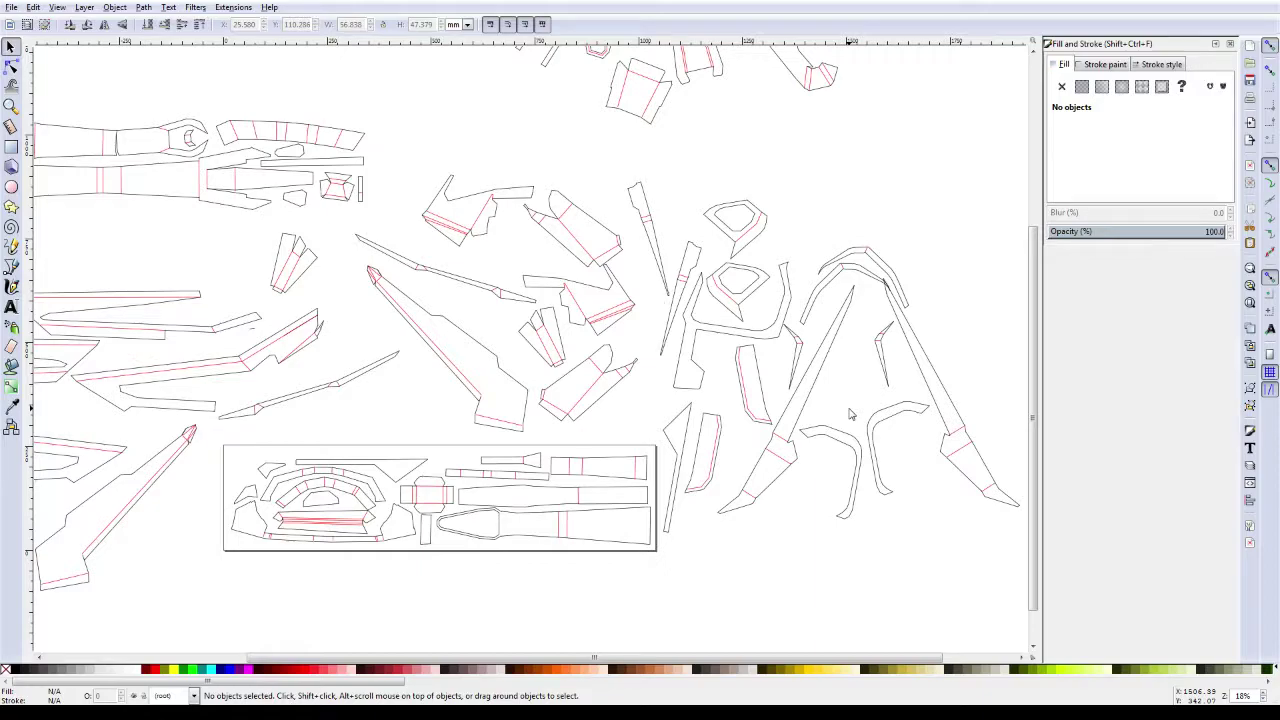
Step: Rotate the small 21-object group 90° upright and slot it into the frame's left end
scroll(800, 300, "up", 2)
scroll(750, 180, "up", 3)
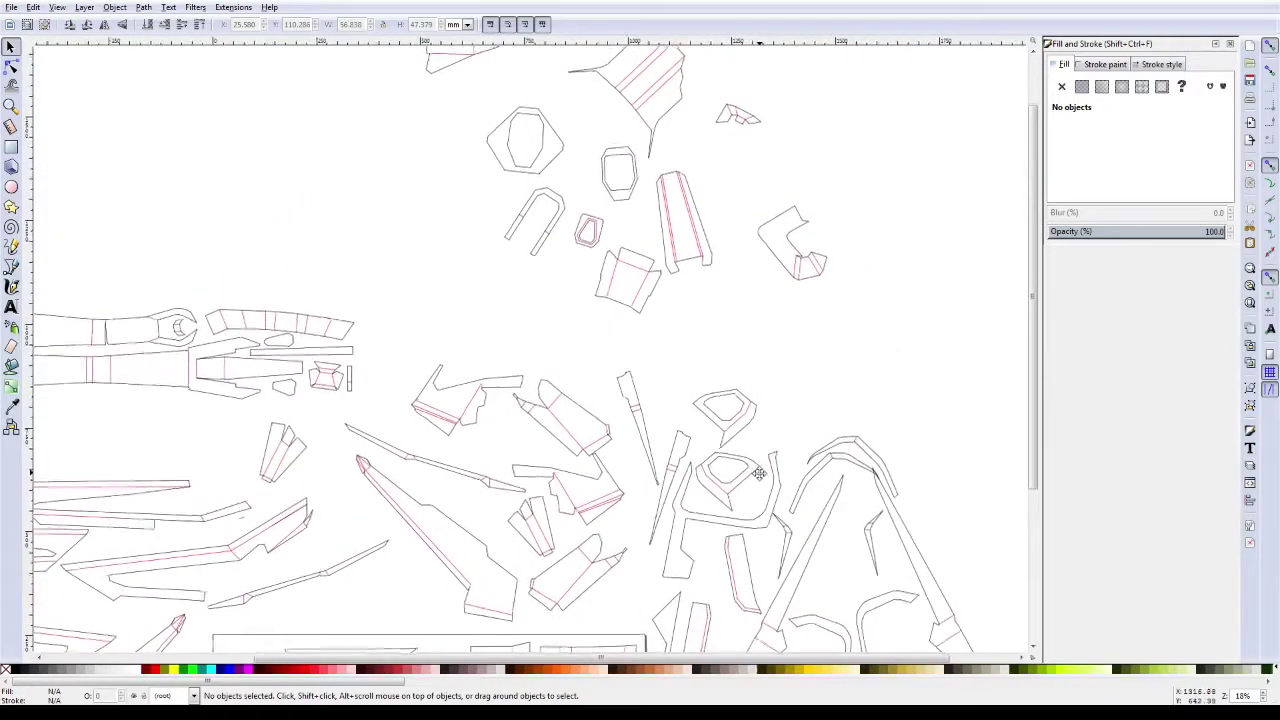
left_click_drag(721, 130, 394, 600)
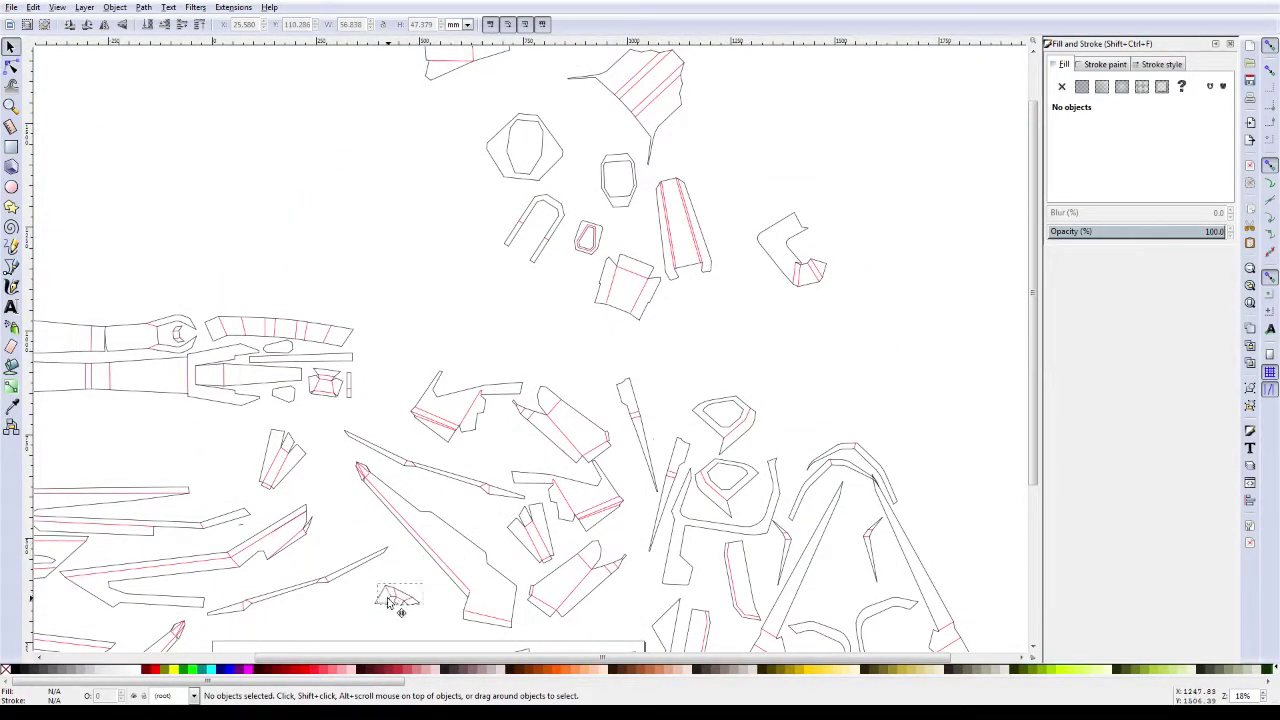
scroll(400, 600, "down", 5)
scroll(405, 400, "down", 2)
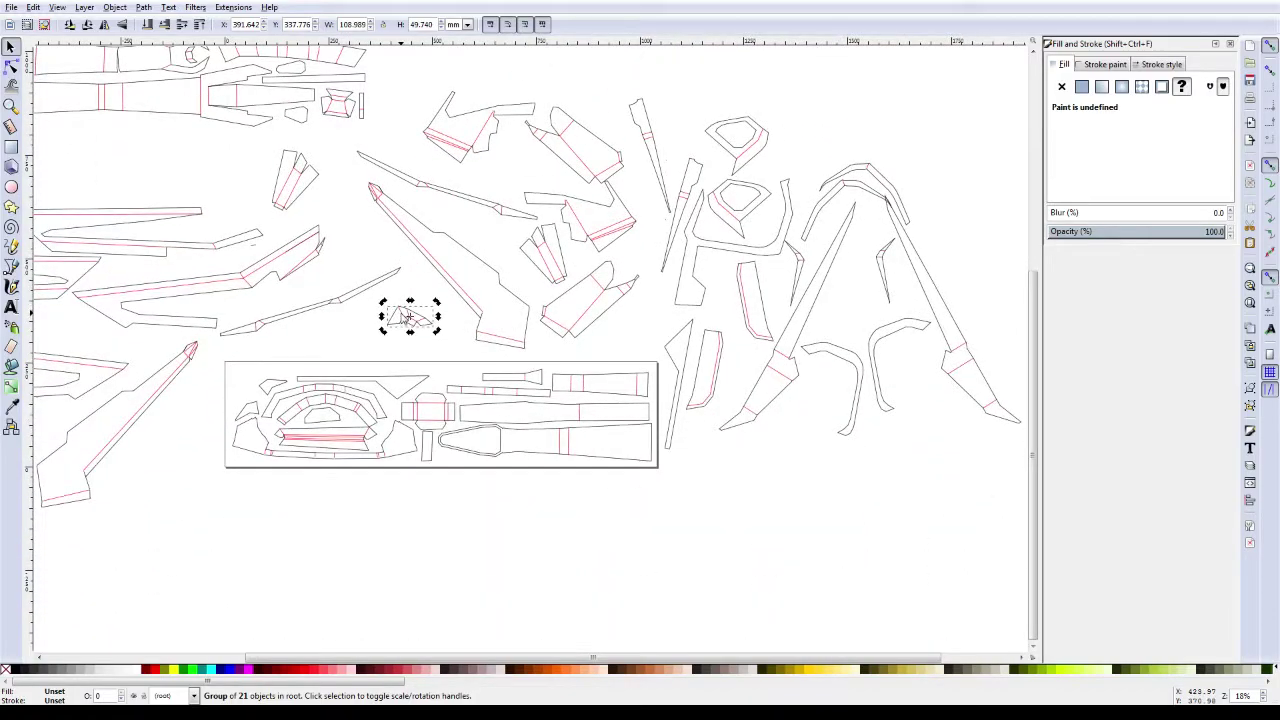
left_click(397, 326)
mouse_move(383, 330)
left_mouse_down()
mouse_move(428, 344)
mouse_move(249, 403)
left_mouse_up()
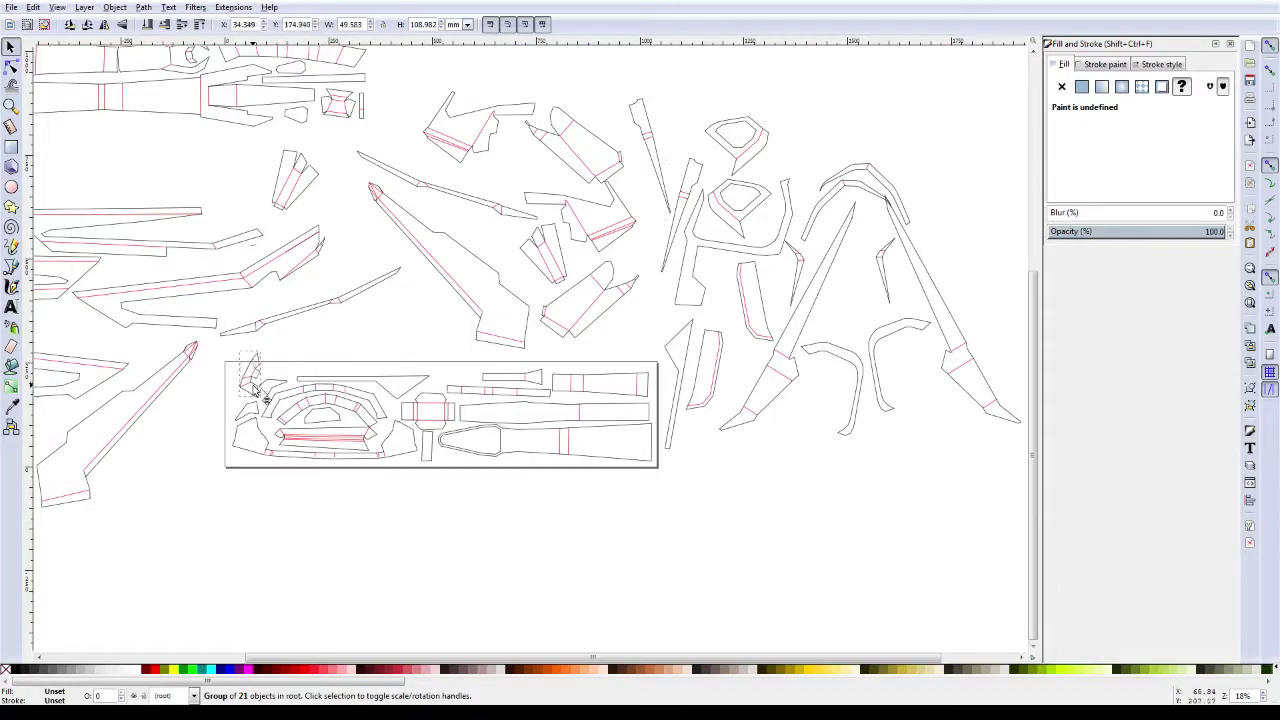
left_click(257, 418)
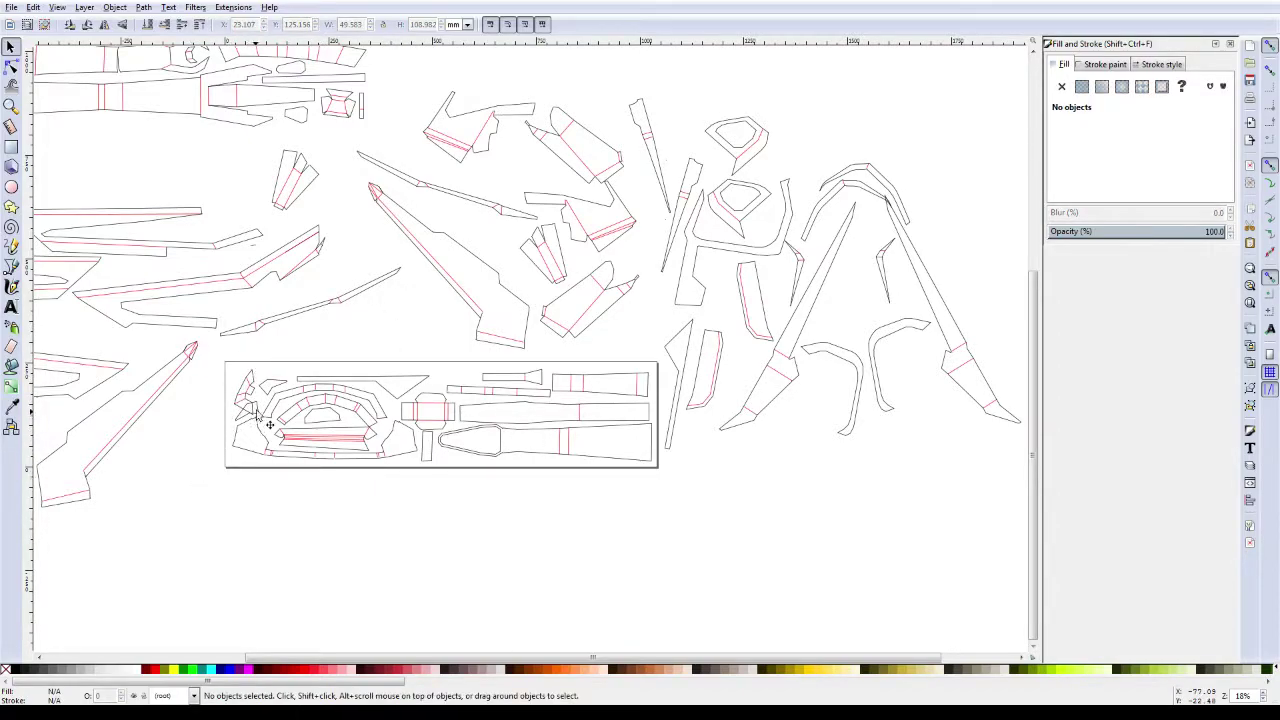
left_click_drag(249, 420, 449, 400)
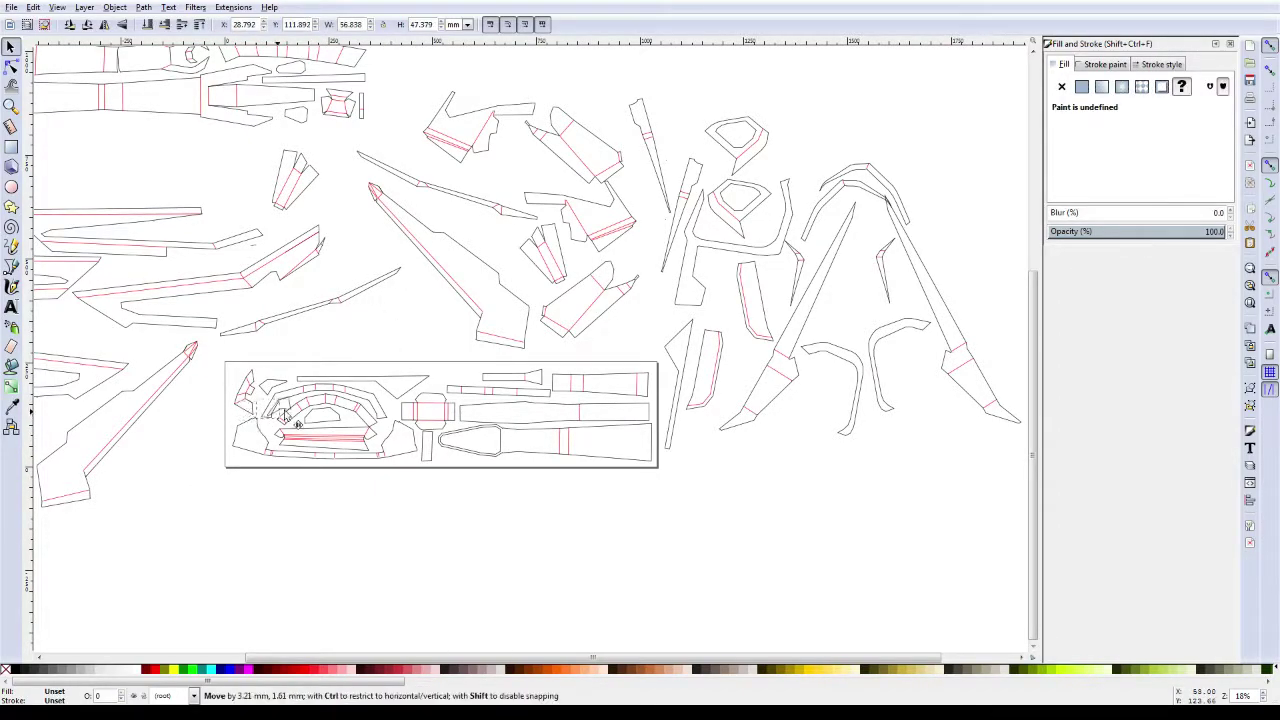
left_click(457, 494)
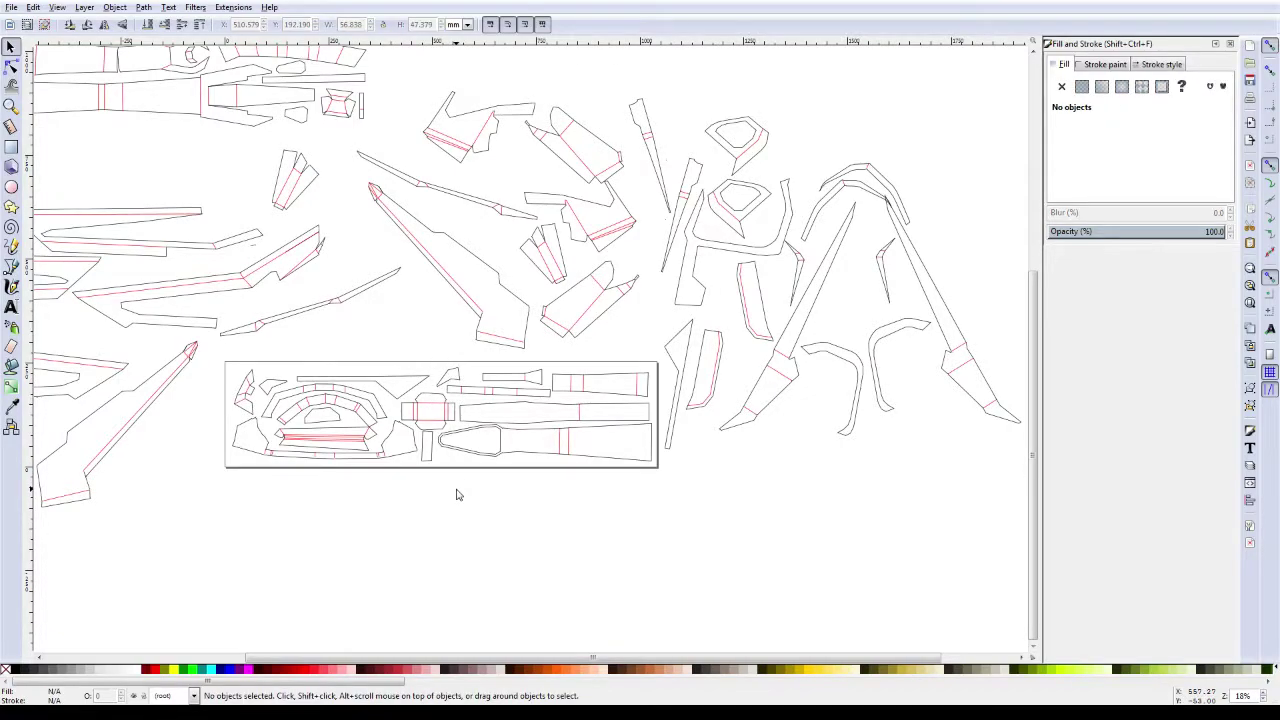
left_click_drag(509, 351, 430, 483)
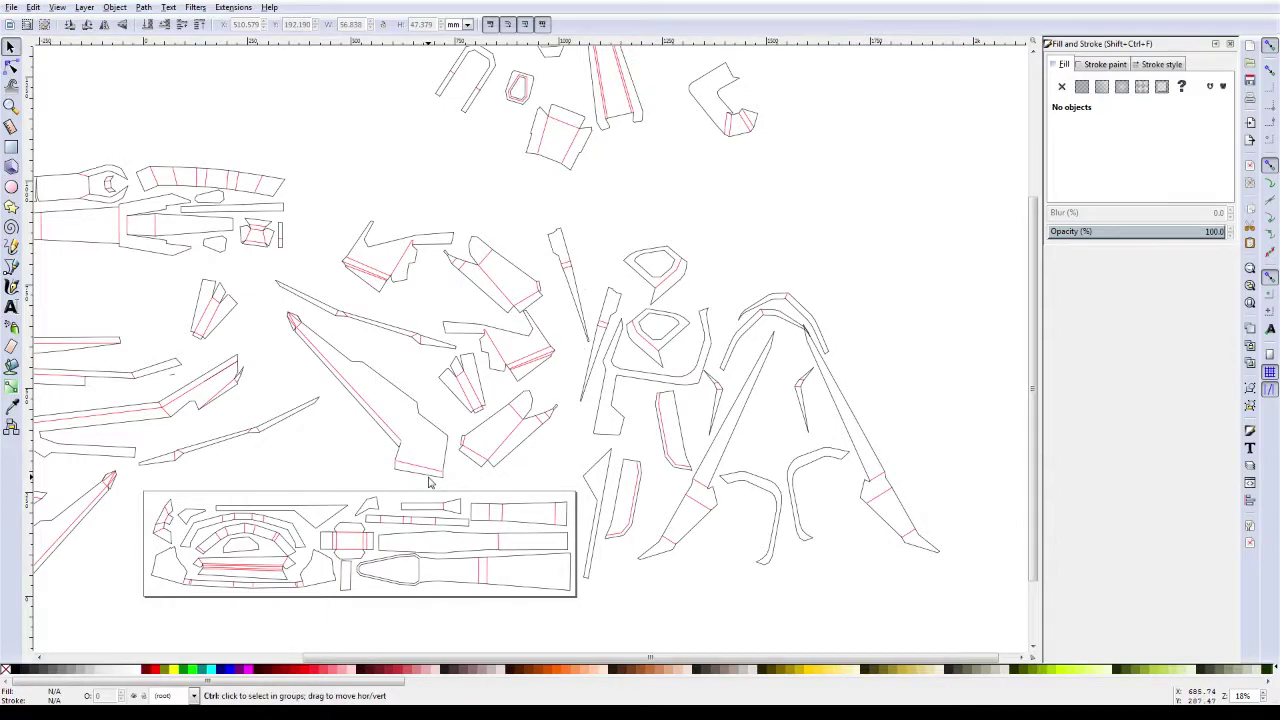
Step: Save the packed layout as CaldariusGunPage02.svg in the Downloads folder
key("ctrl+shift+s")
key("BackSpace")
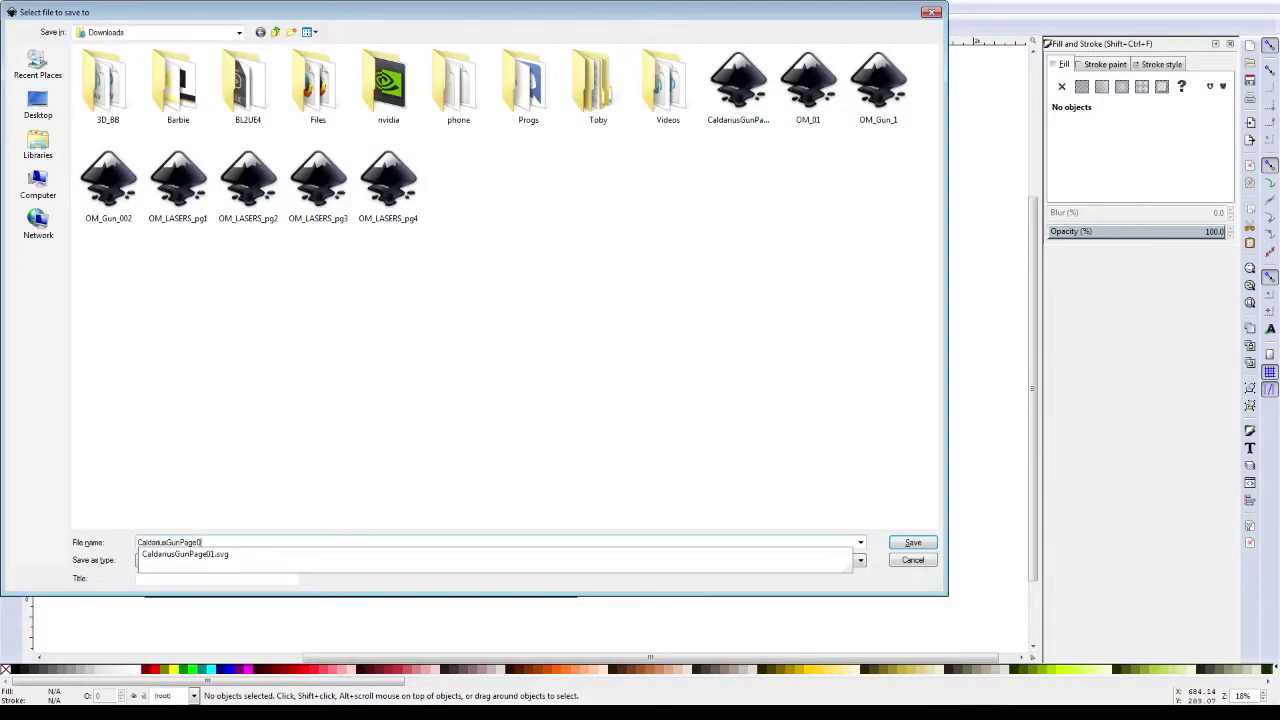
type("2")
key("Return")
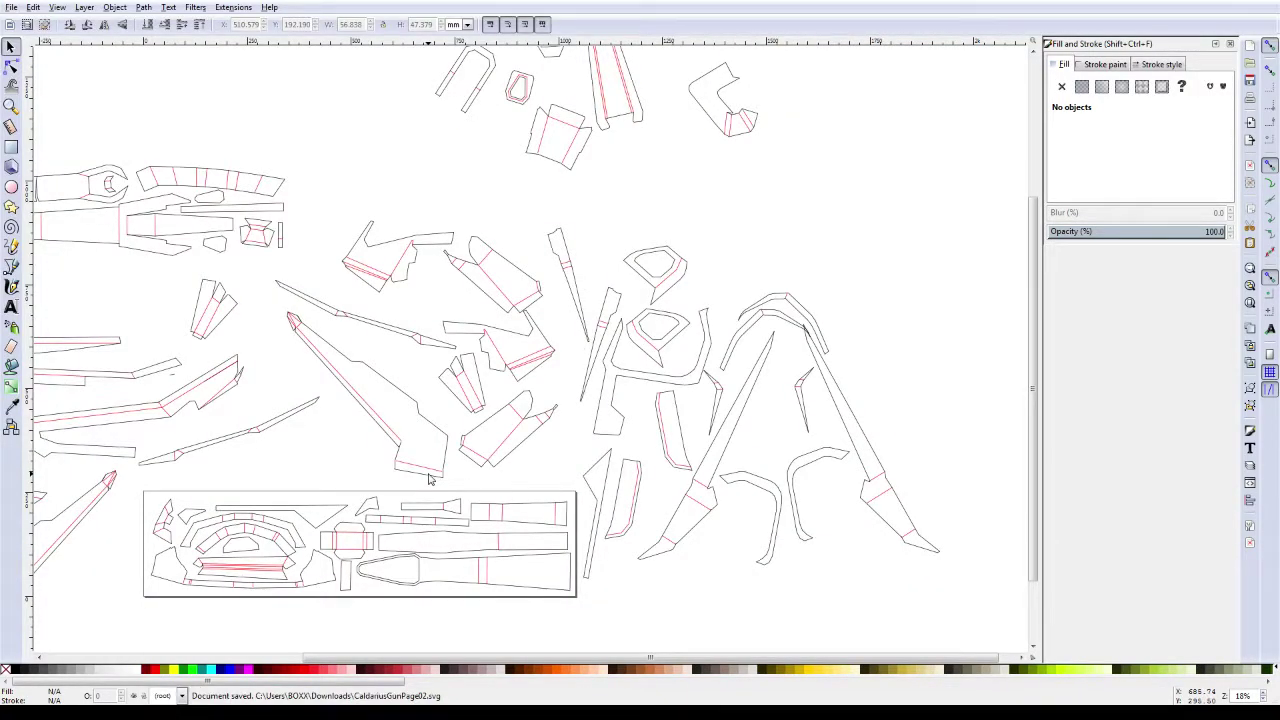
key("minus")
key("minus")
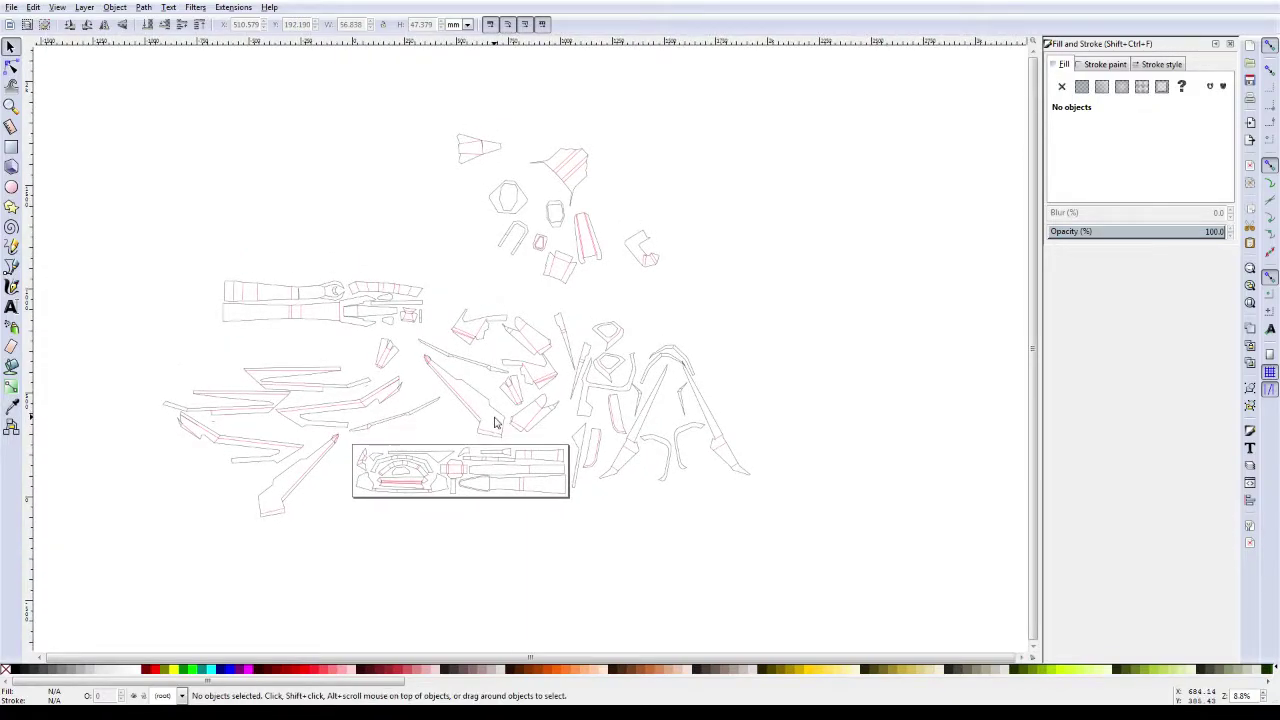
Step: Move all sixteen packed pieces from the cutting frame to the upper left of the layout
left_click_drag(346, 500, 572, 450)
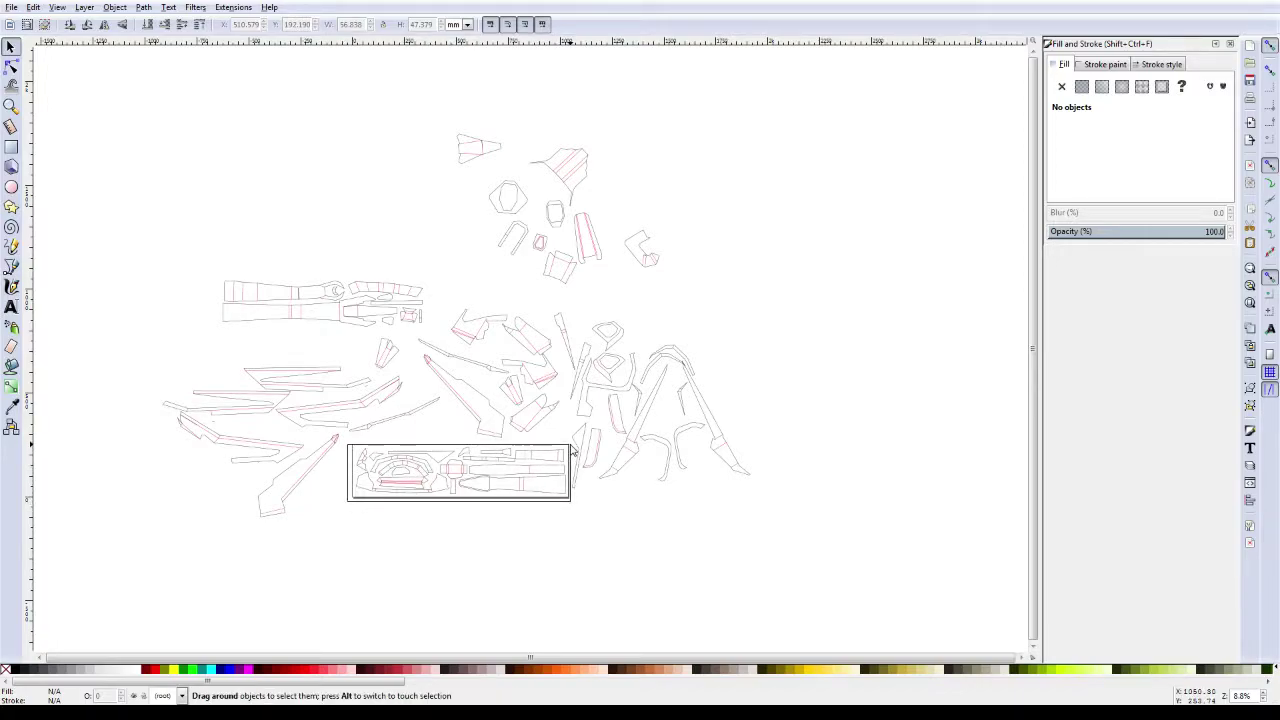
left_click_drag(528, 486, 377, 269)
key("Escape")
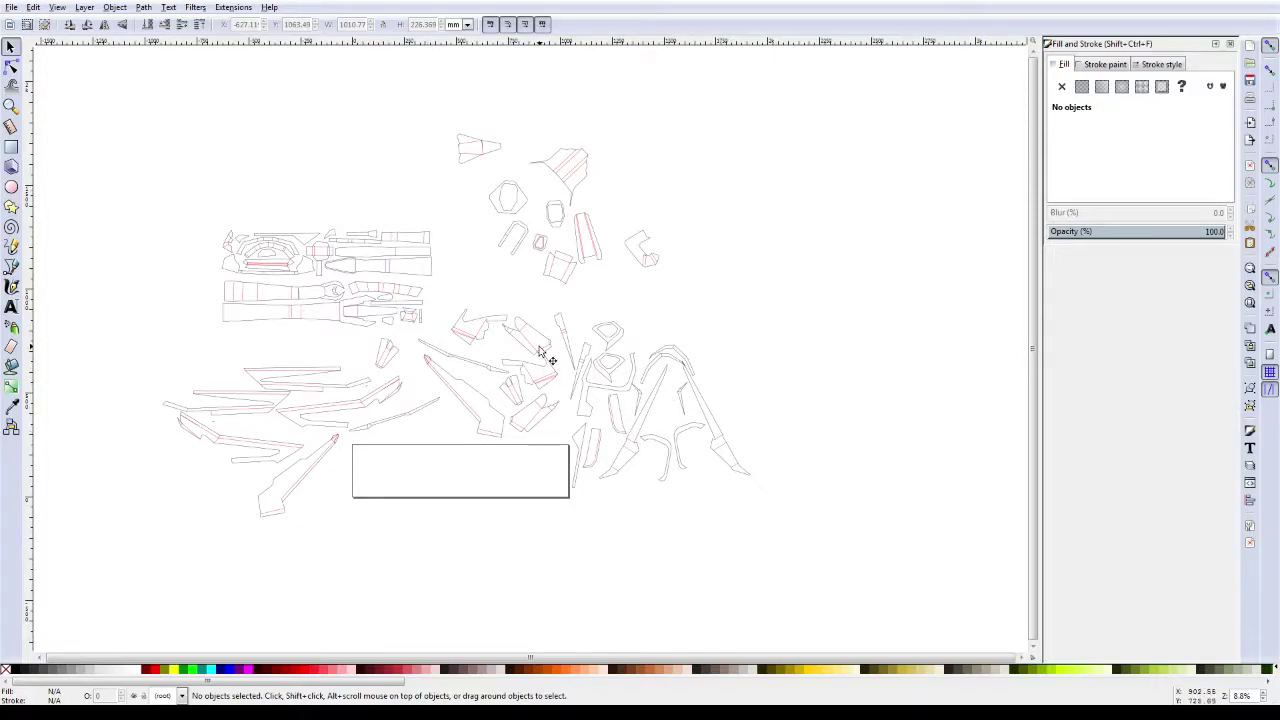
Step: Open Document Properties showing the 41 × 10 inch page in a floating window
left_click(12, 7)
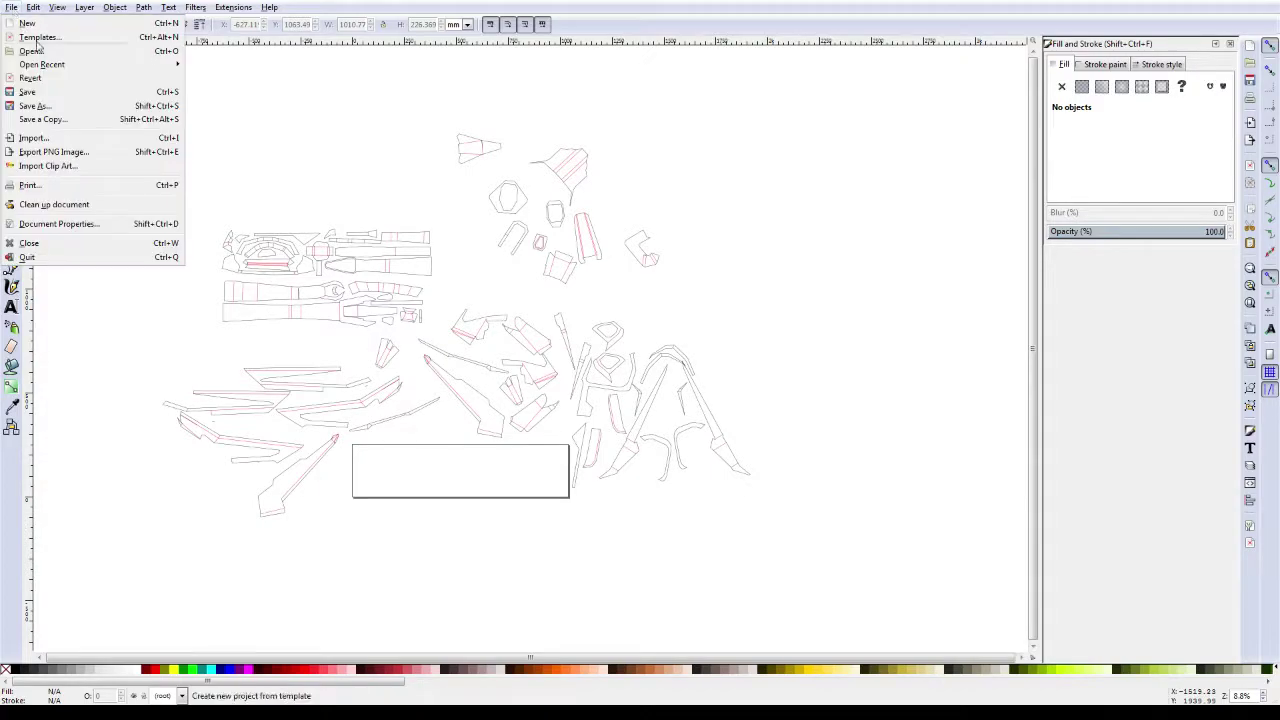
left_click(70, 224)
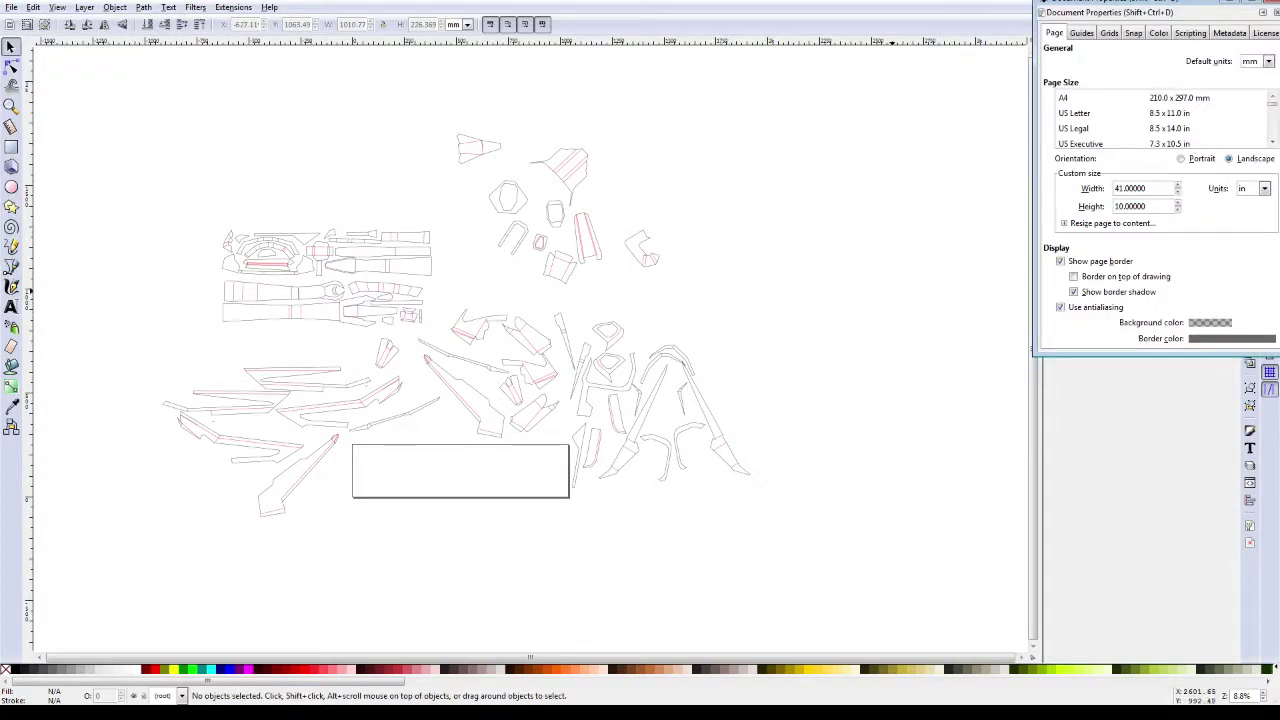
left_click_drag(1100, 12, 787, 121)
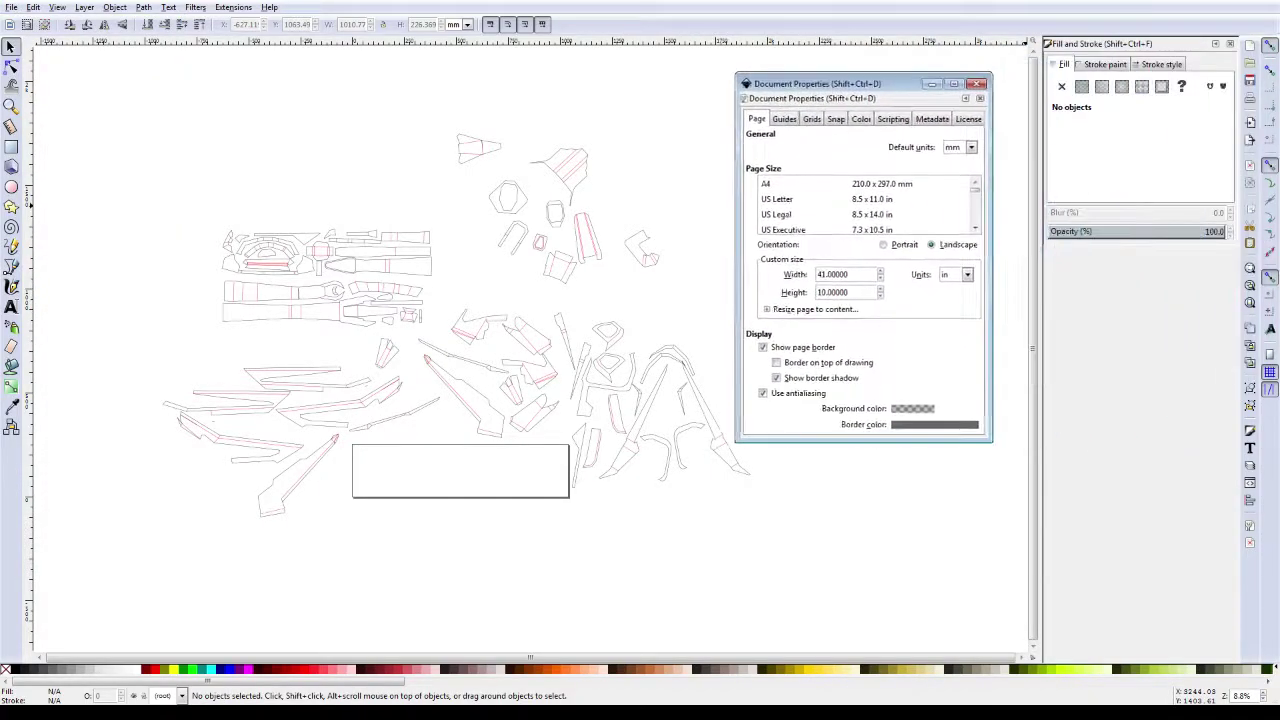
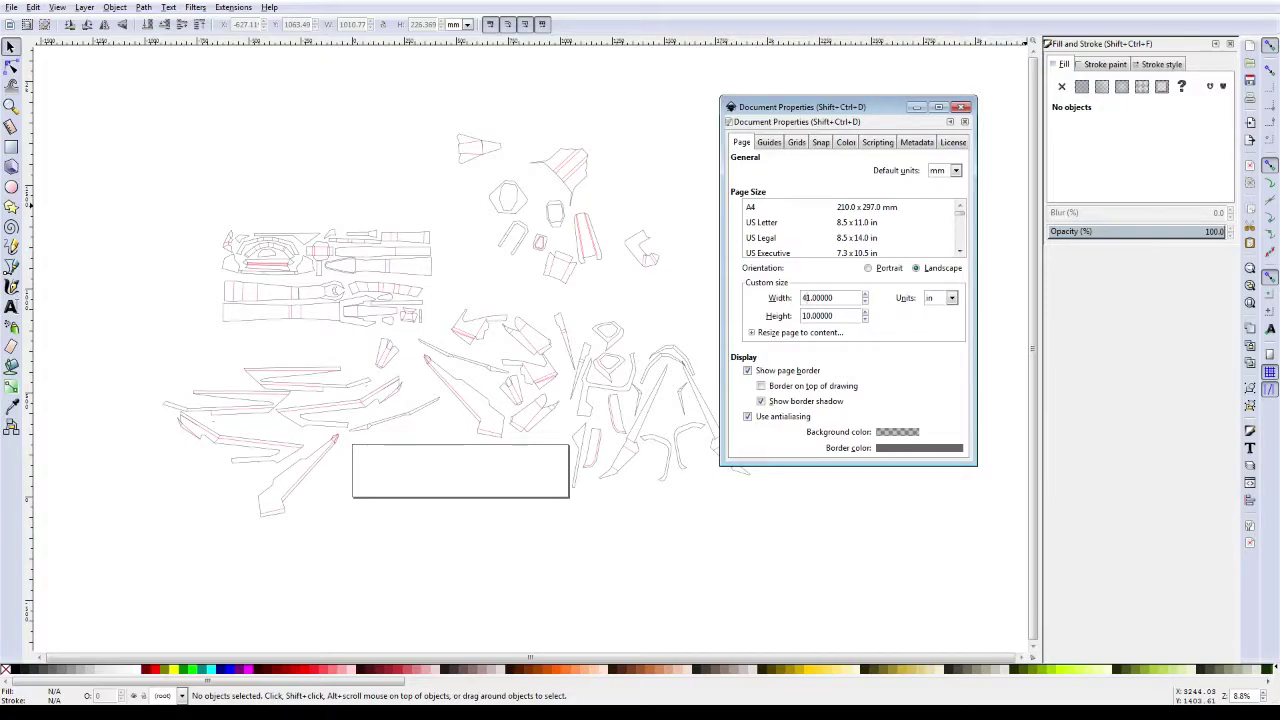
Step: Set the page to 62 in wide by 10 in tall and close Document Properties
key("Delete")
key("Delete")
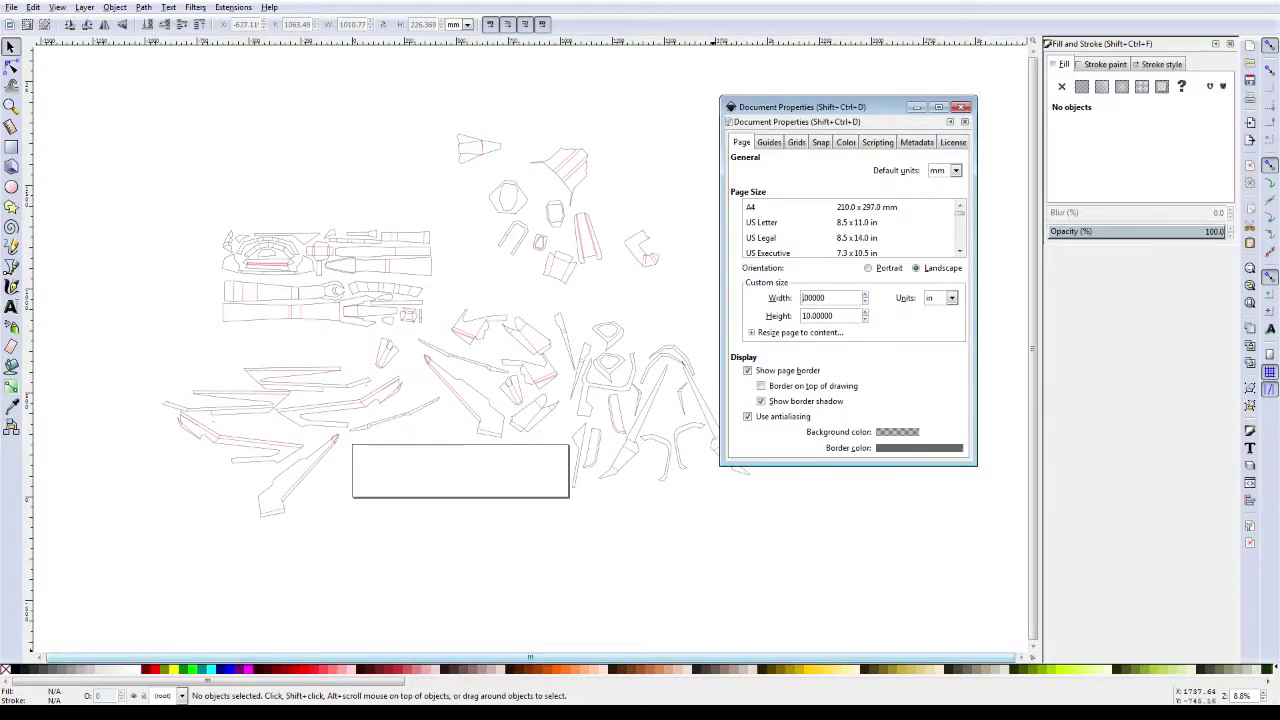
type("62")
key("Tab")
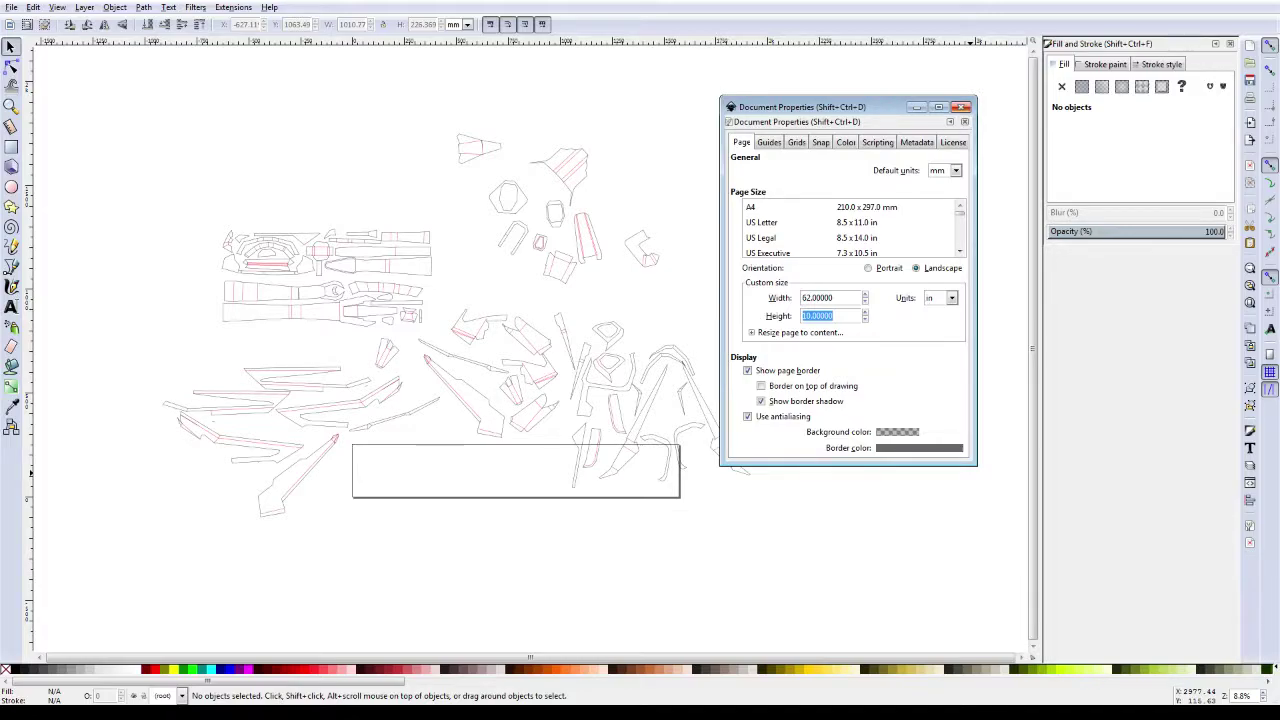
left_click(963, 121)
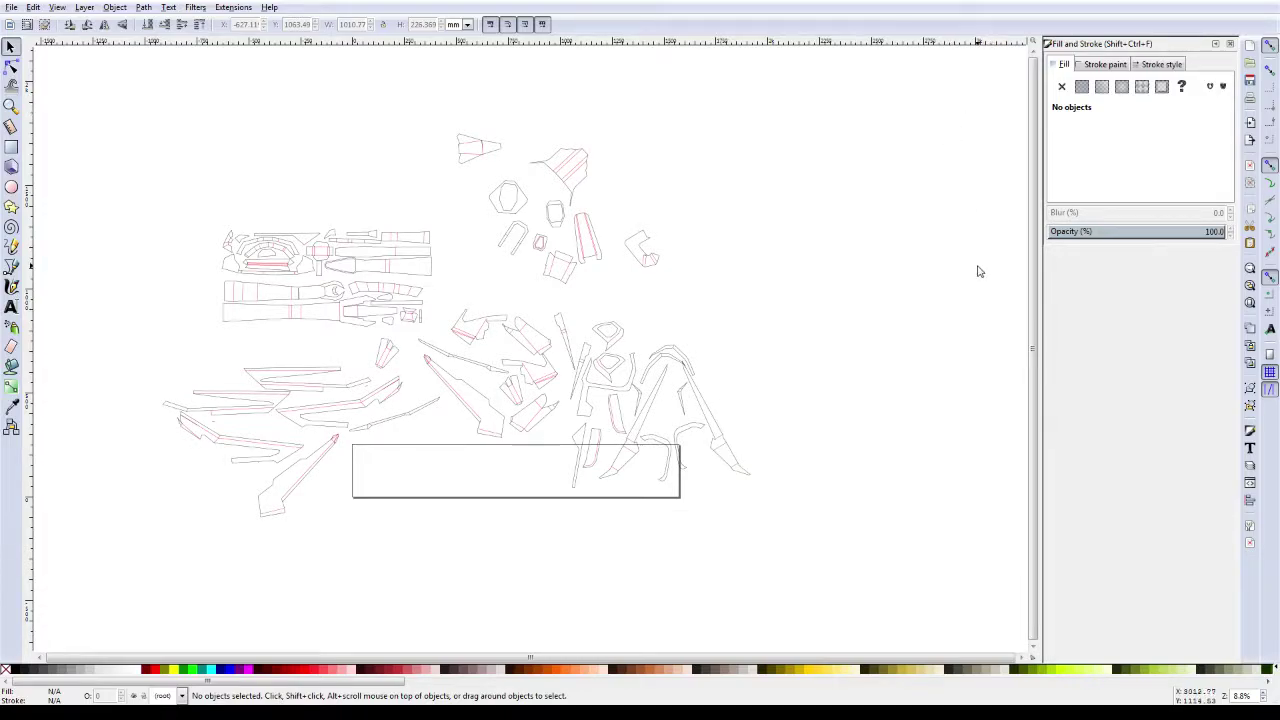
Step: Rotate the first long pointed piece horizontal and move it to the page's left end
scroll(595, 490, "down", 1)
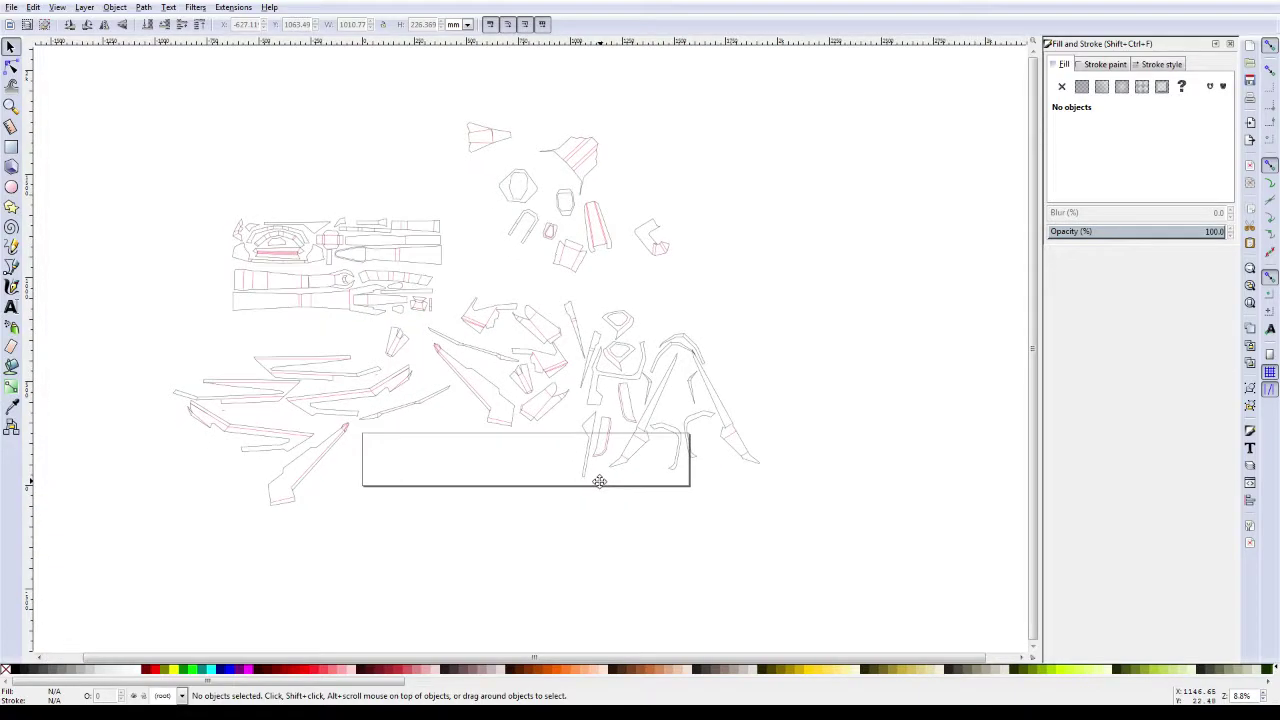
left_click(733, 433)
left_click(740, 410)
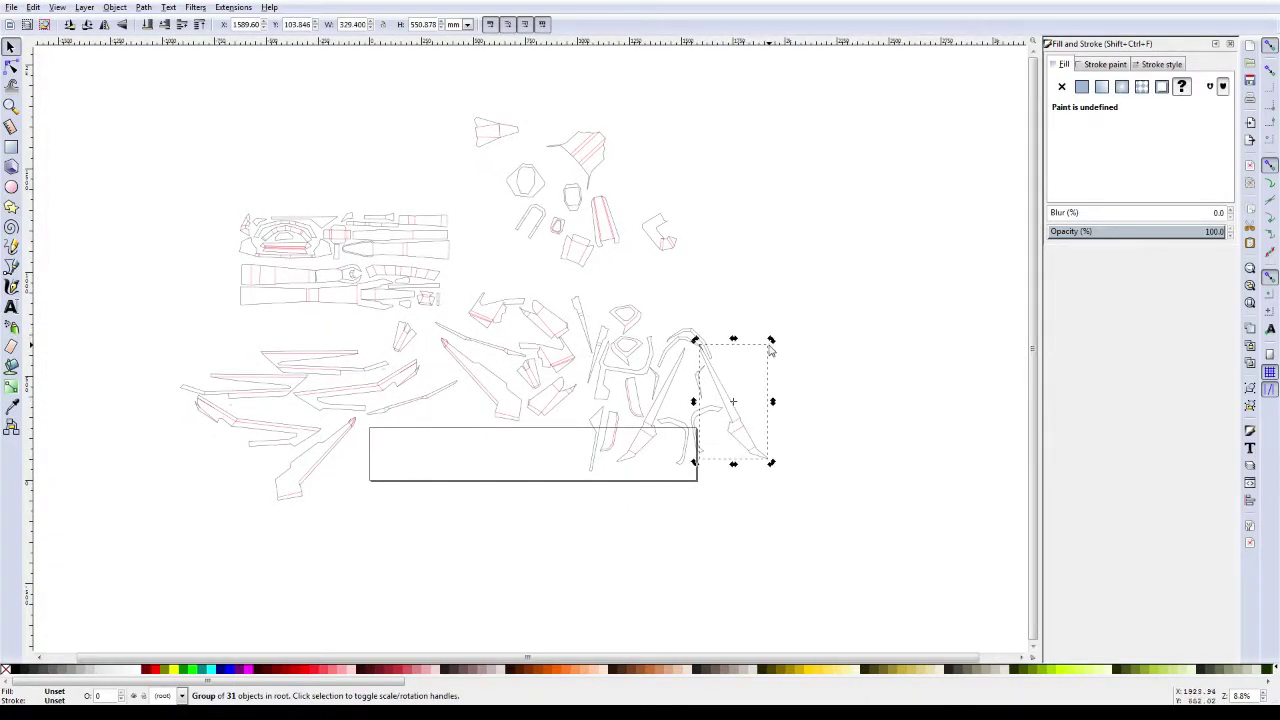
left_click_drag(771, 344, 886, 481)
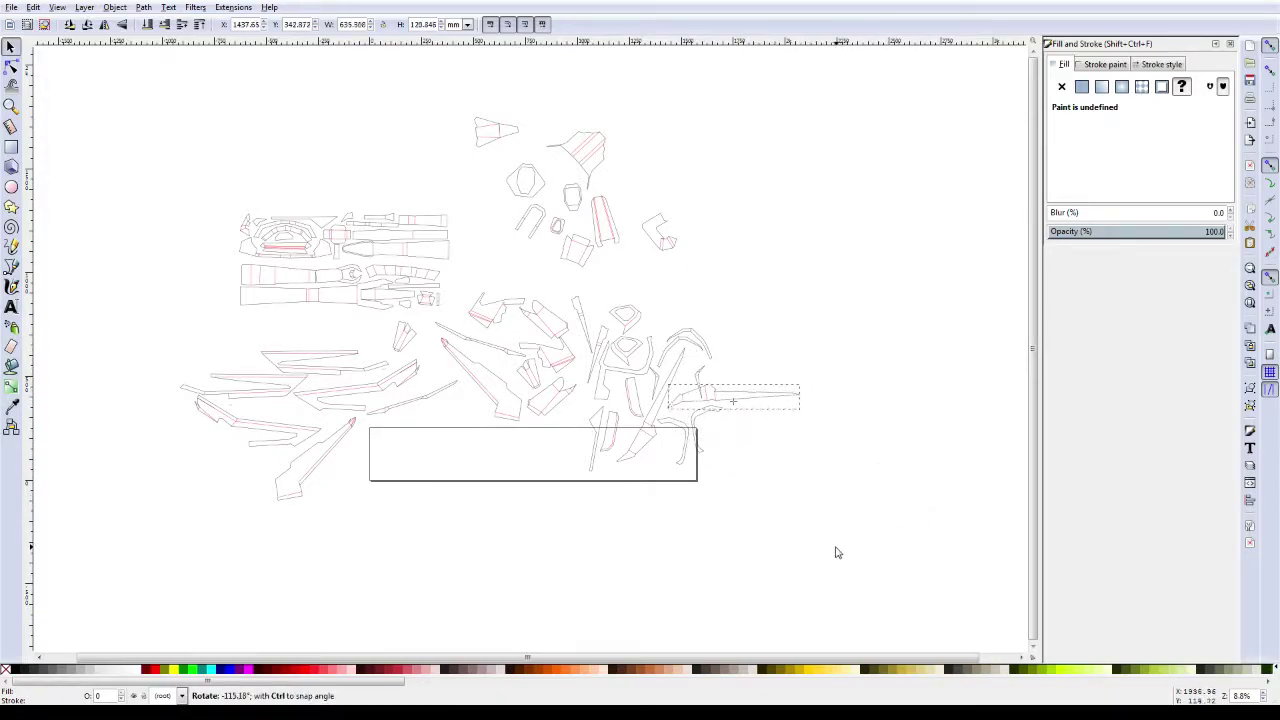
left_click_drag(886, 481, 822, 554)
left_click(781, 405)
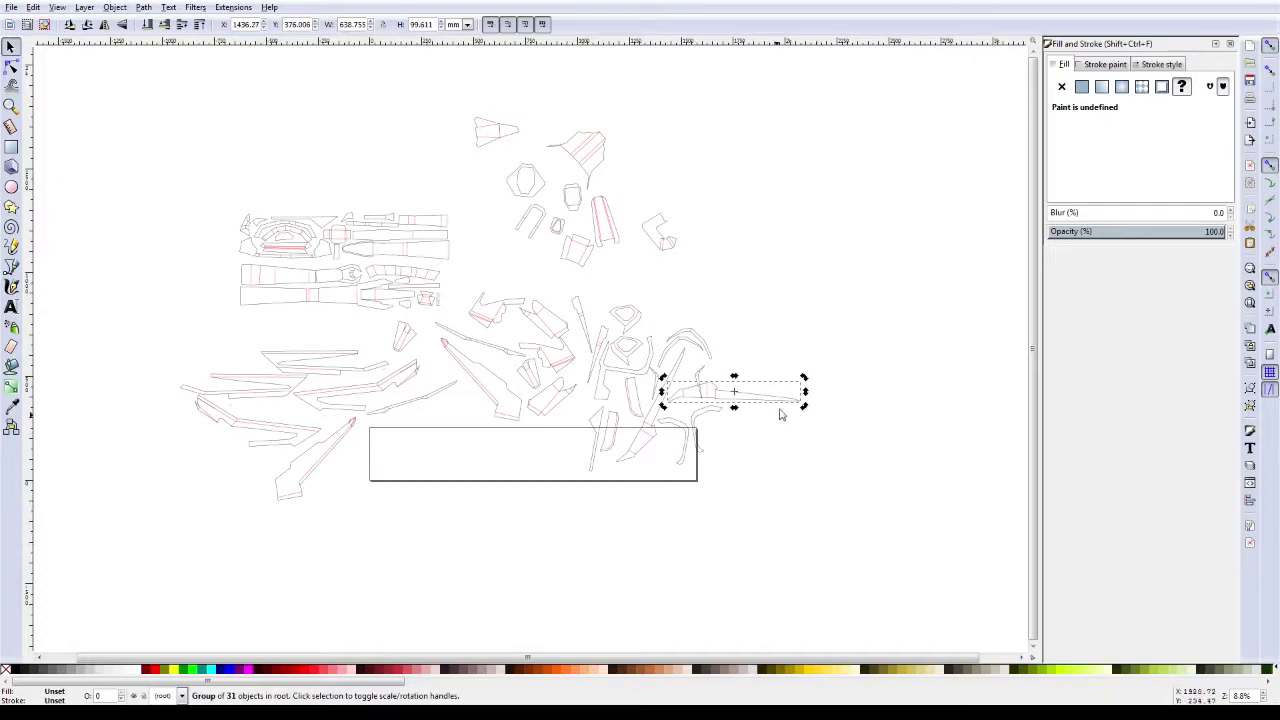
left_click_drag(781, 405, 490, 483)
Step: Rotate the second long piece horizontal and place it above the first
left_click(641, 437)
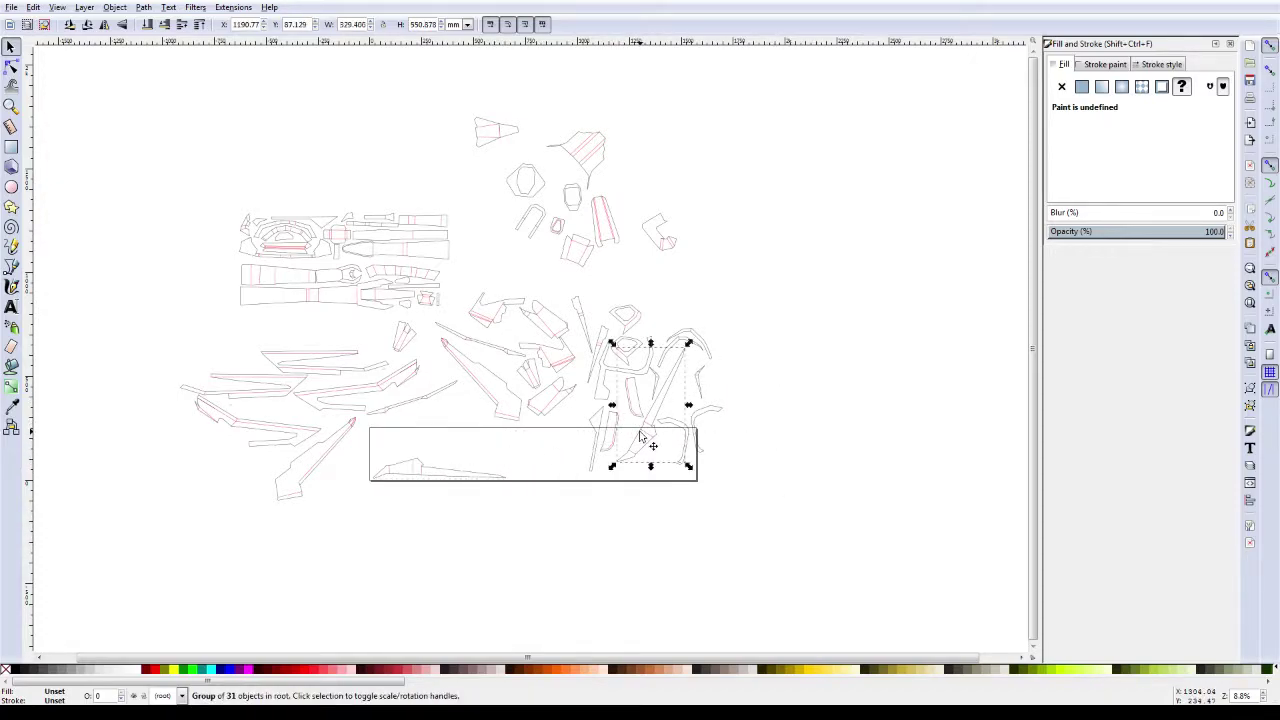
left_click(641, 437)
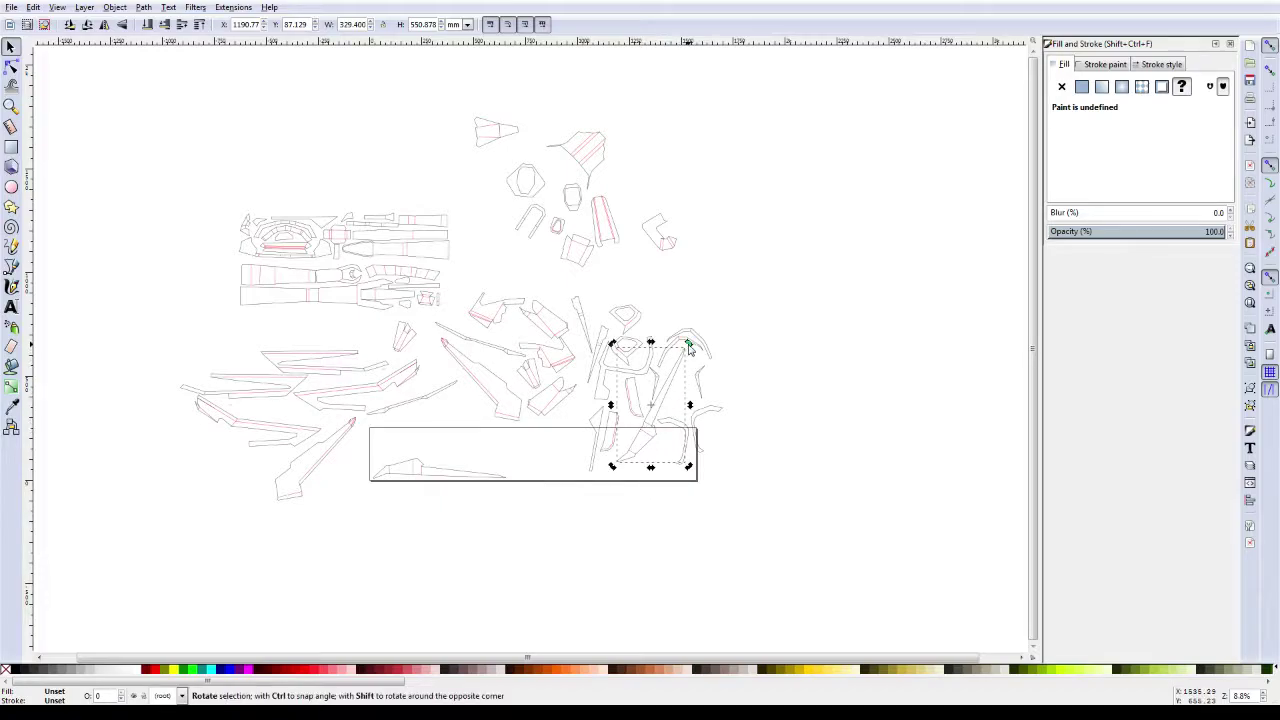
left_click_drag(688, 344, 731, 403)
left_click(683, 425)
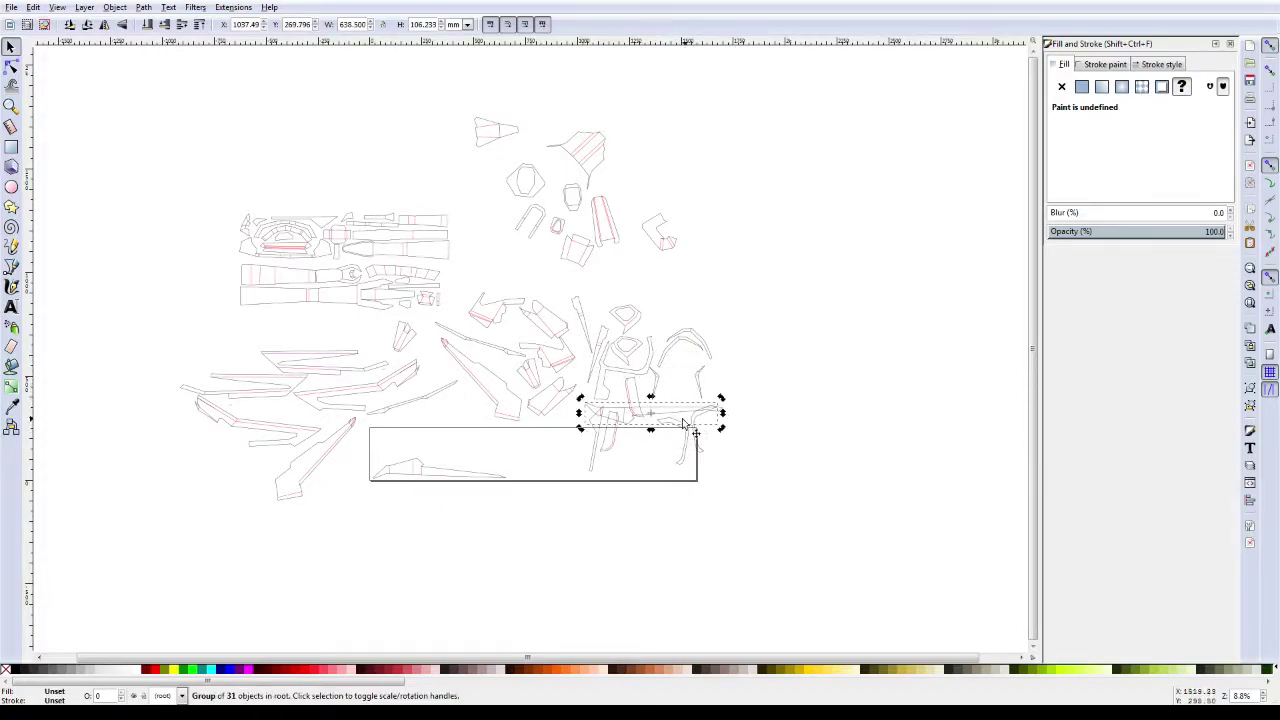
left_click_drag(665, 418, 451, 450)
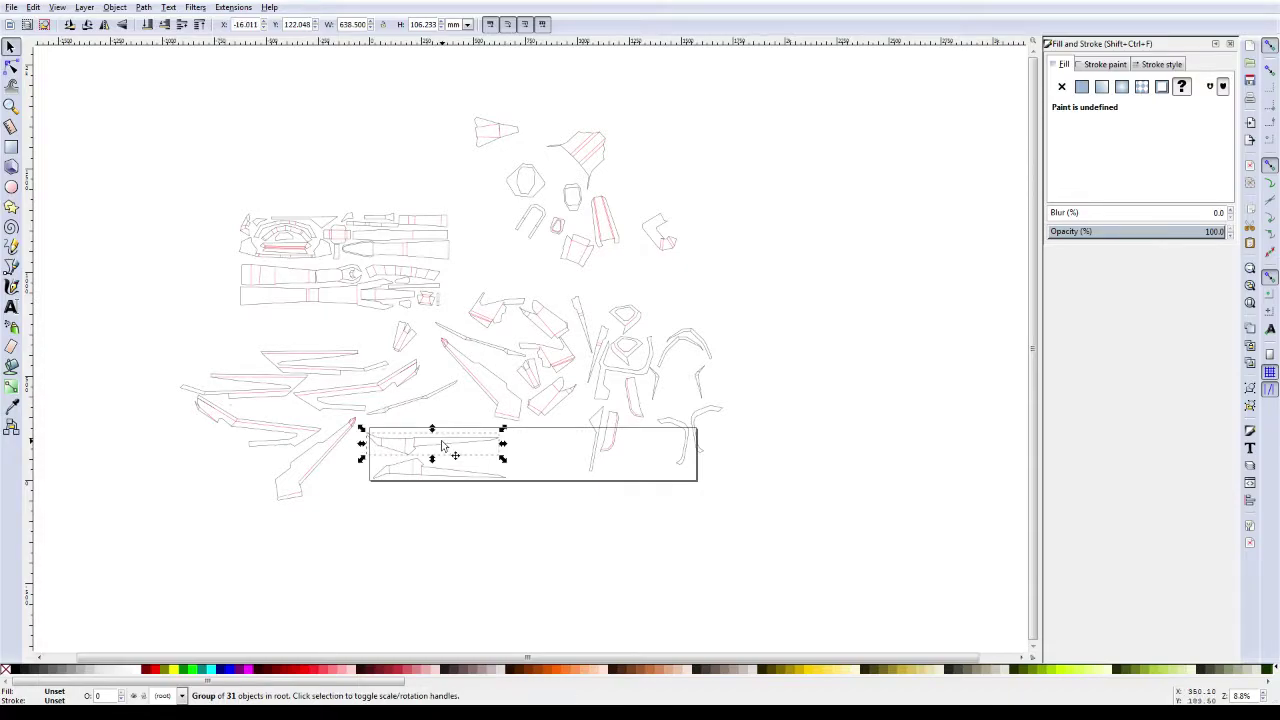
scroll(448, 452, "up", 2, "ctrl")
scroll(437, 457, "up", 1, "ctrl")
Step: Level the upper piece and shift both long pieces to sit tightly inside the page
left_click(558, 427)
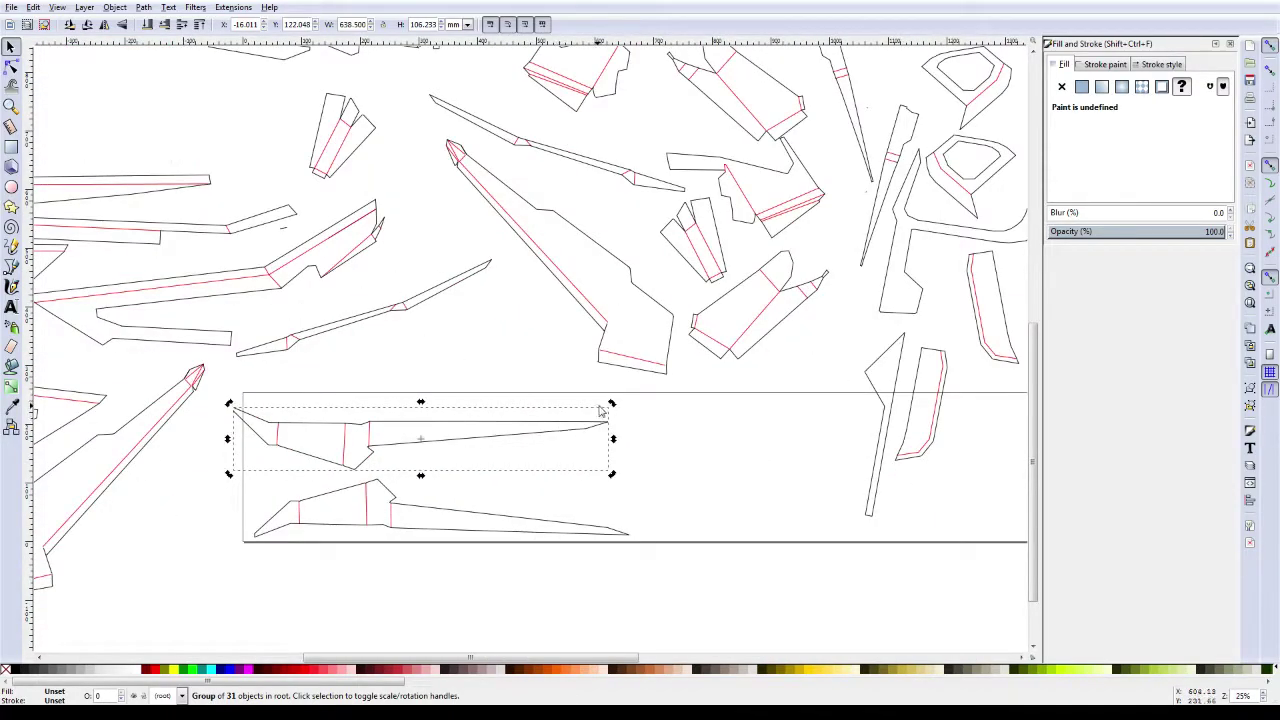
left_click_drag(613, 407, 606, 405)
left_click(508, 437)
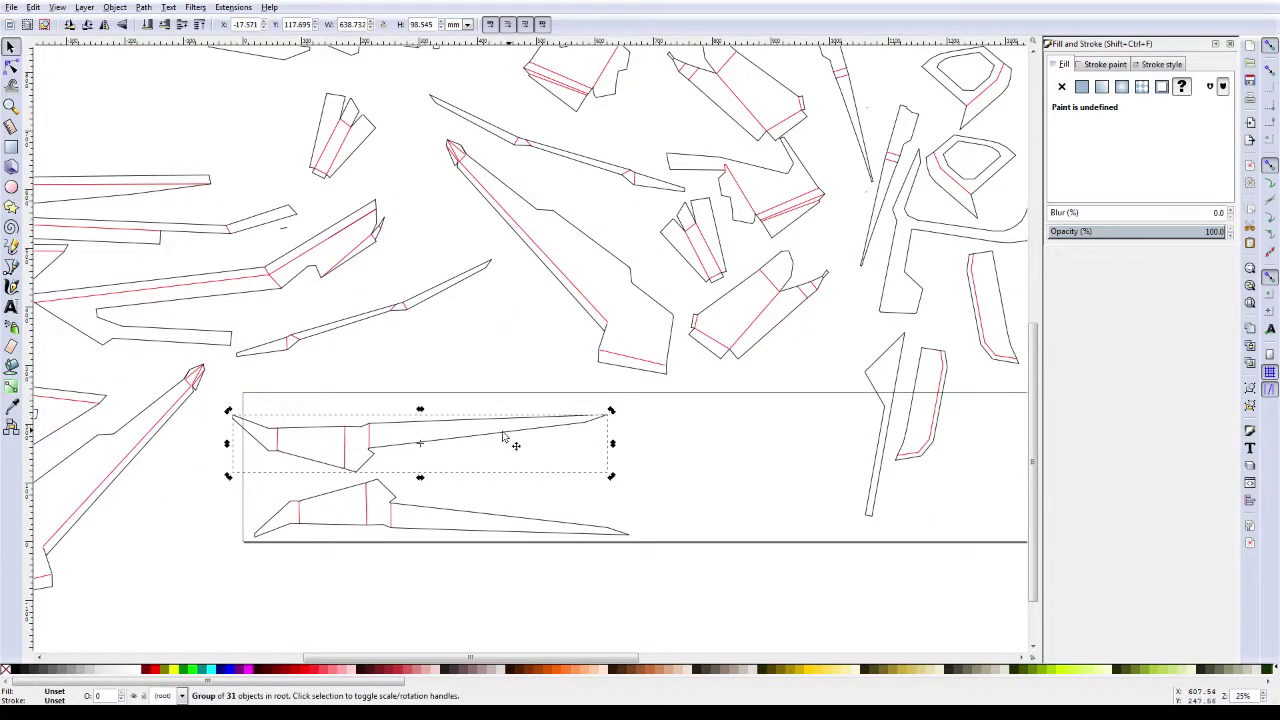
left_click_drag(379, 444, 393, 446)
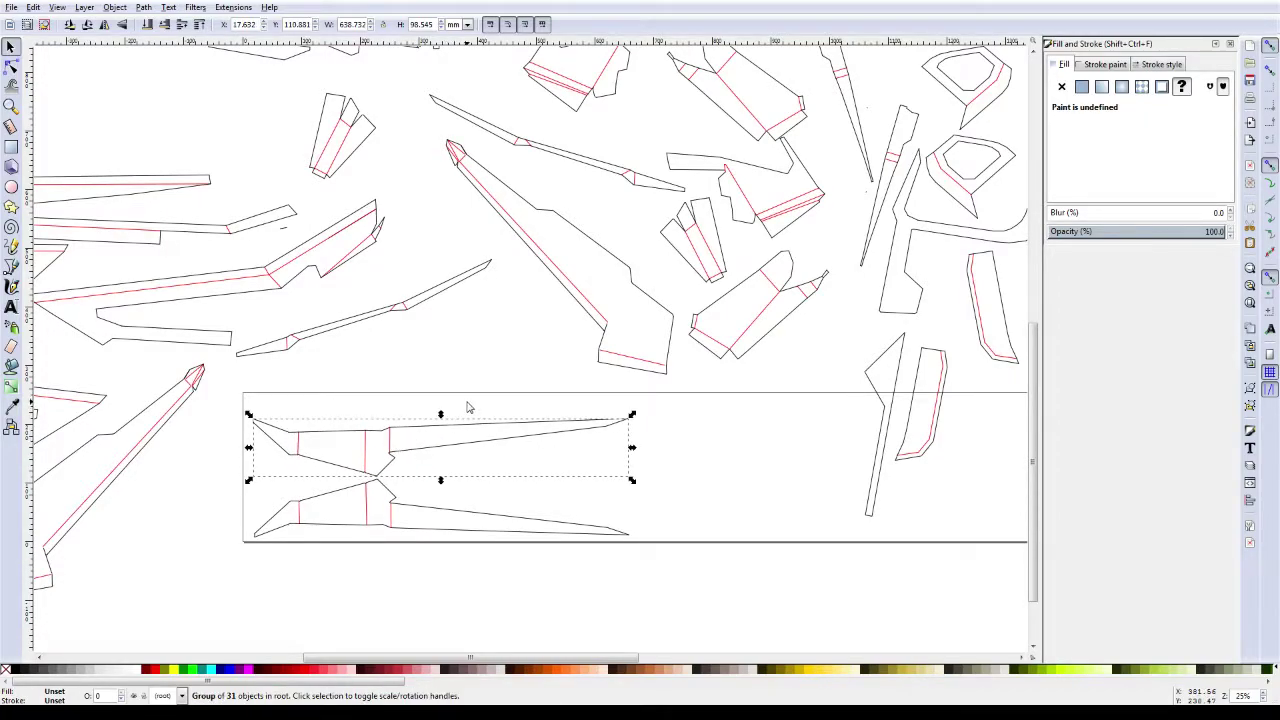
left_click(377, 500, "shift")
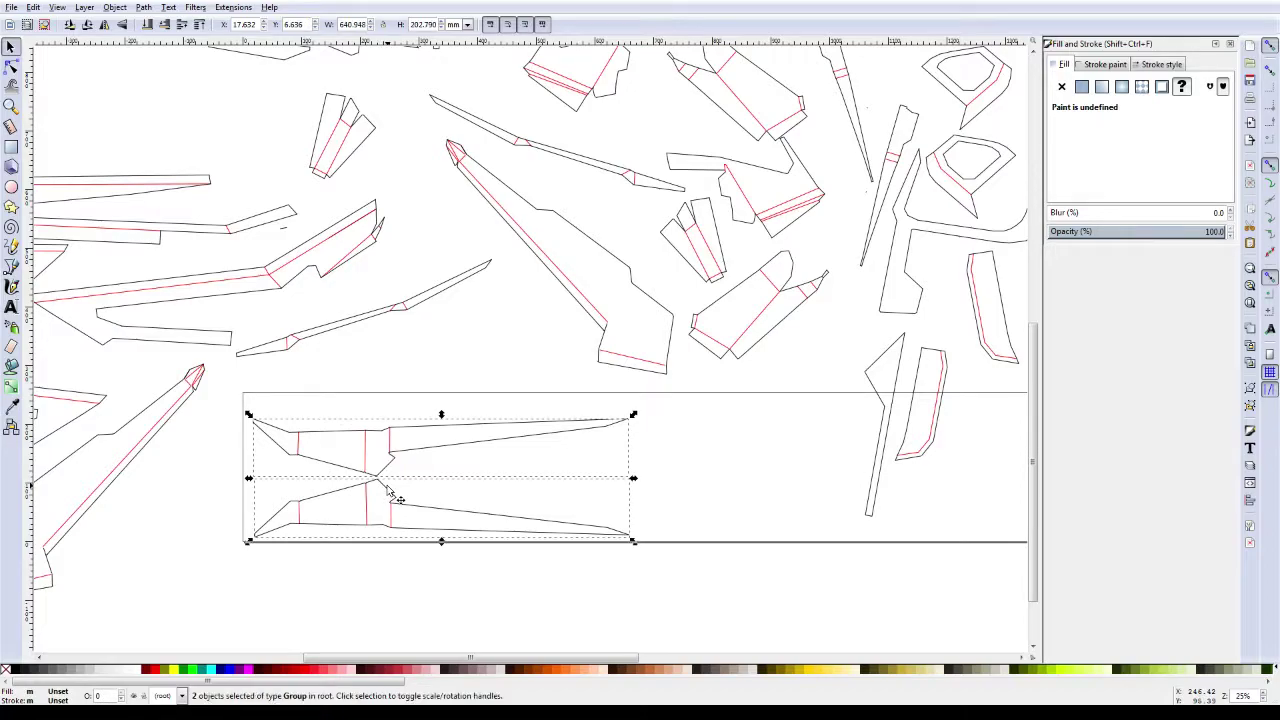
left_click_drag(389, 489, 390, 489)
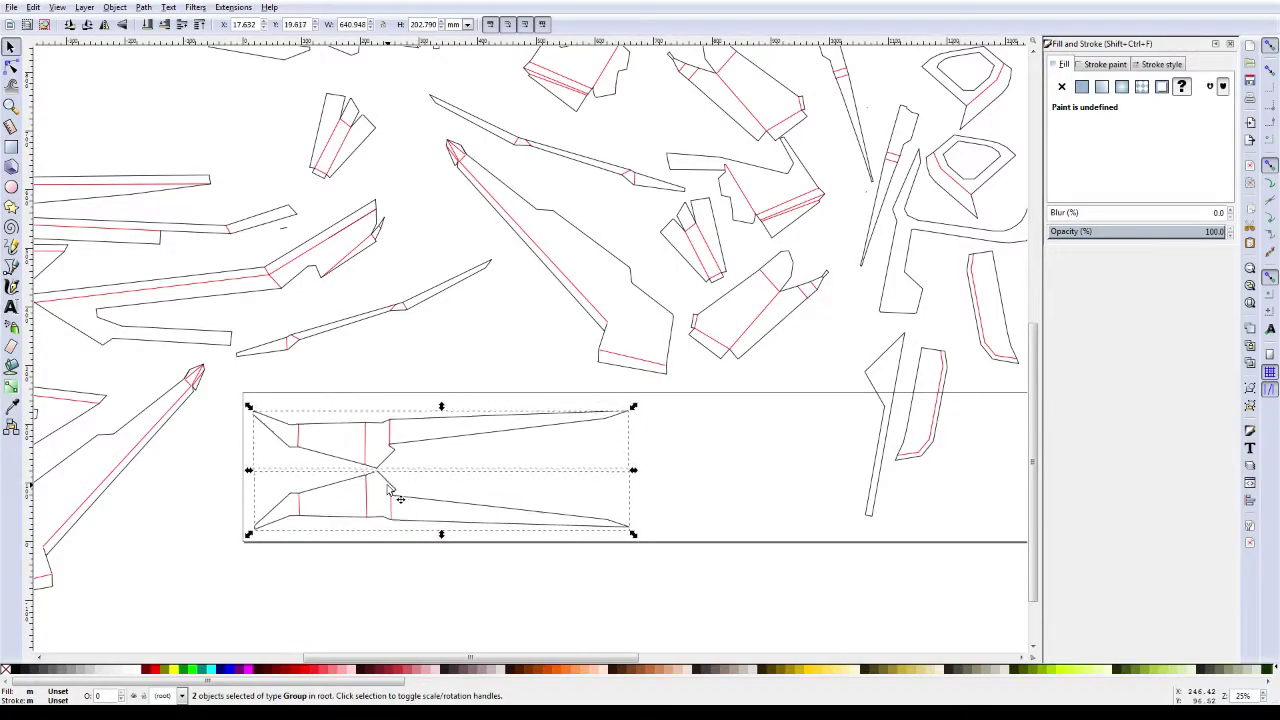
left_click(440, 338)
left_click_drag(729, 503, 620, 495)
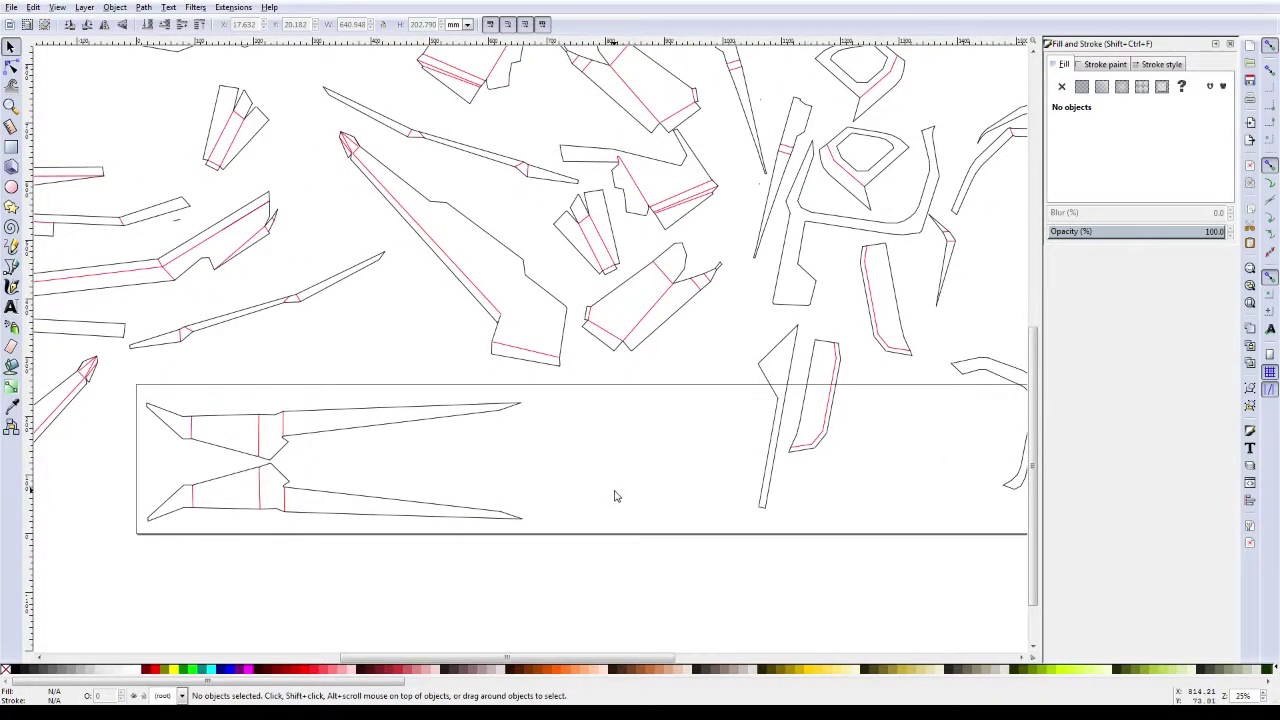
Step: Rotate the red-striped piece horizontal and place it in the gap beside the long pieces
key("minus")
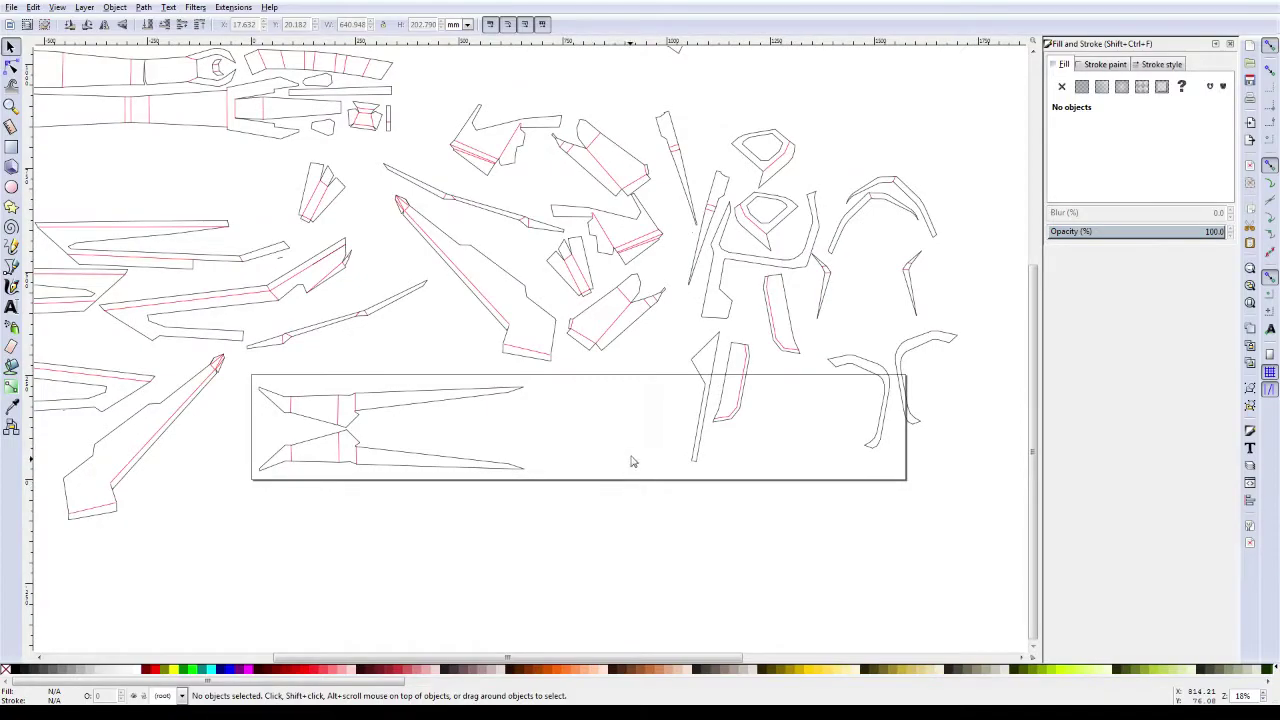
left_click(721, 393)
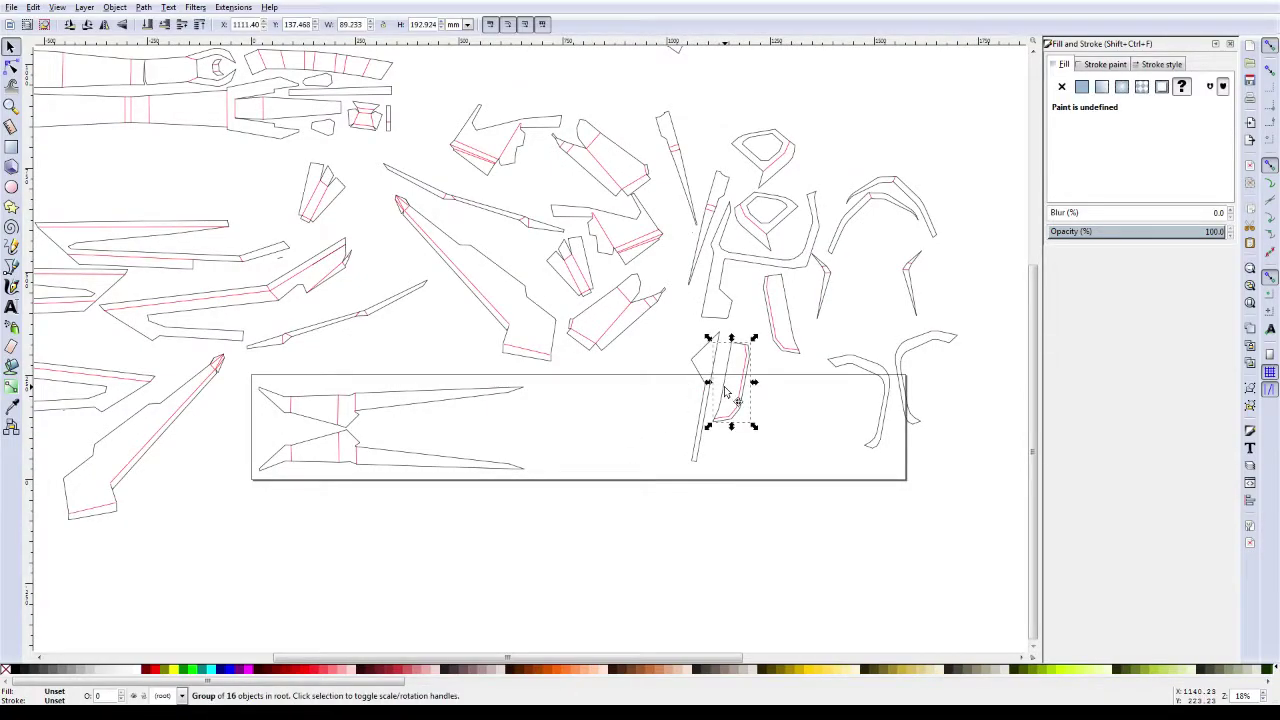
left_click(725, 392)
mouse_move(754, 338)
left_mouse_down()
mouse_move(701, 378)
mouse_move(472, 440)
mouse_move(436, 421)
mouse_move(457, 420)
left_mouse_up()
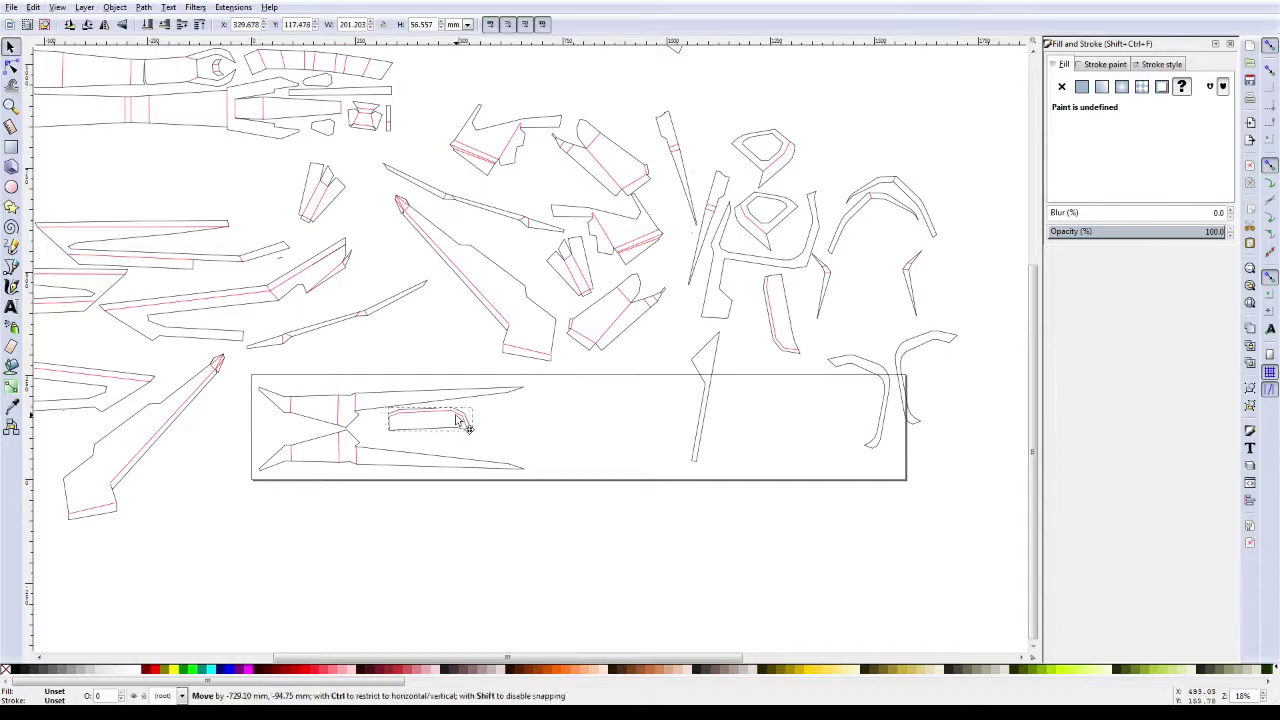
left_click(792, 306)
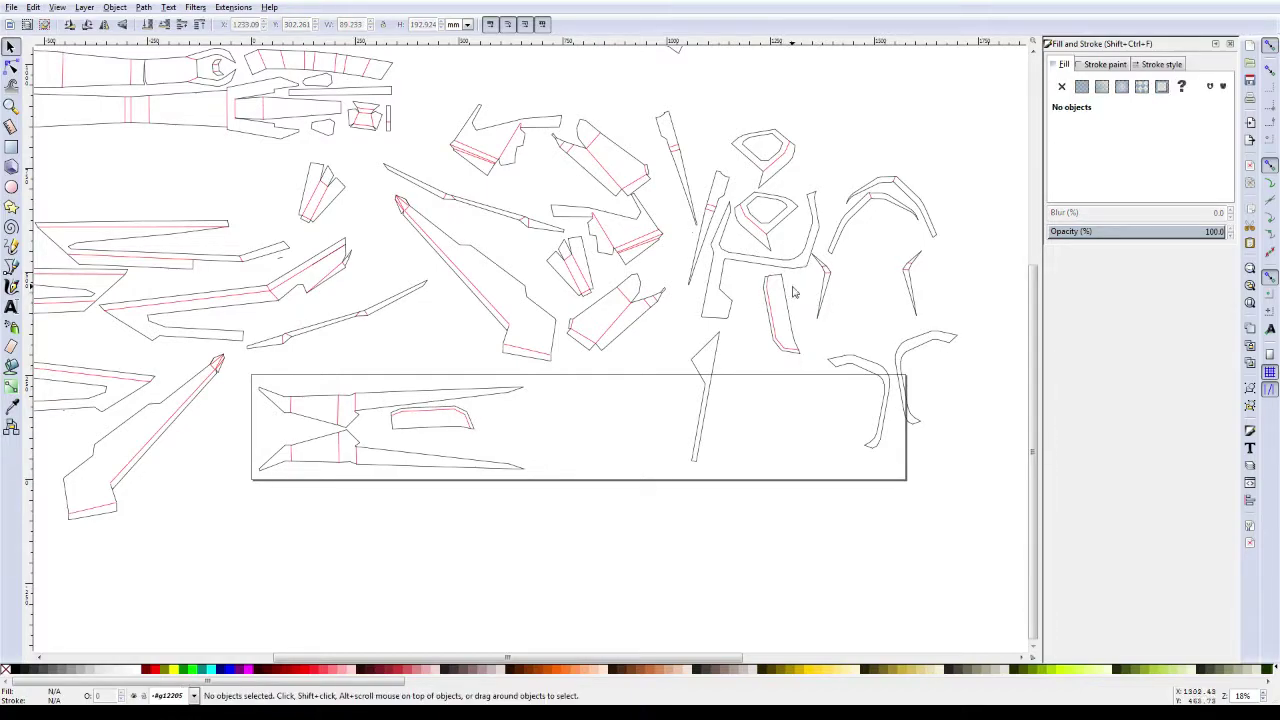
Step: Rotate another red-striped piece horizontal and place it below the first
left_click(787, 298)
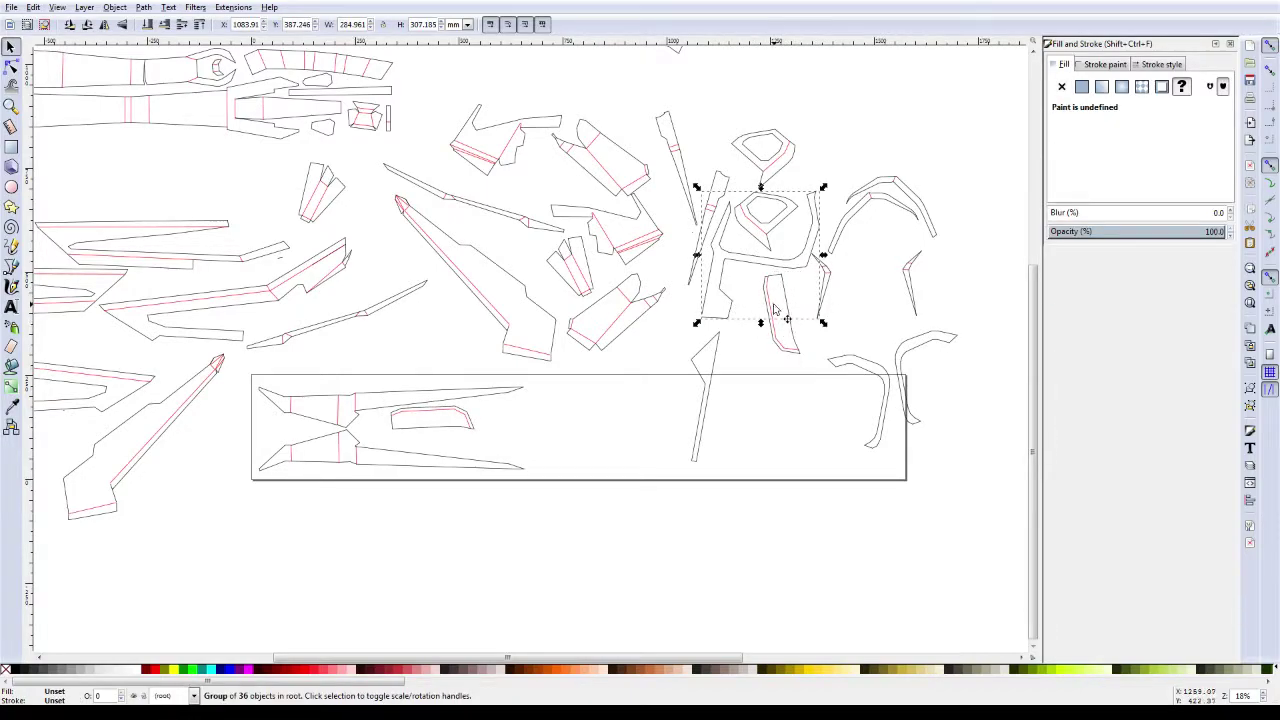
left_click(773, 308, "ctrl")
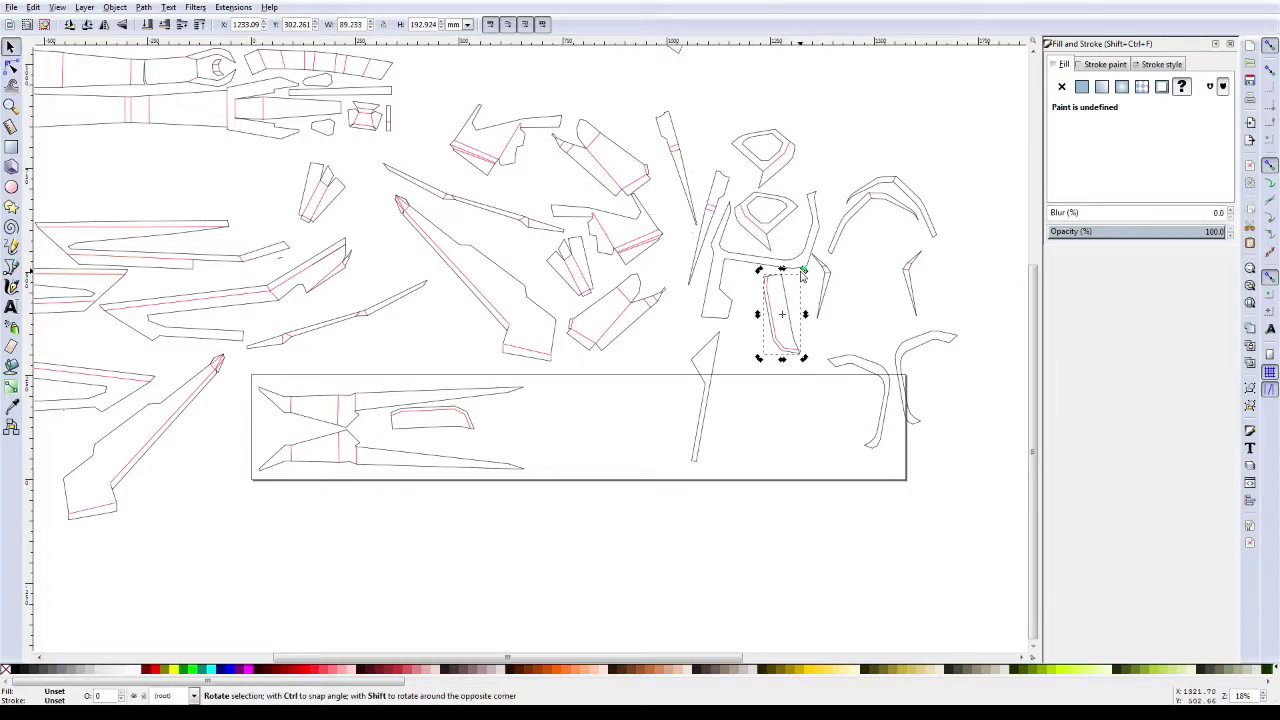
mouse_move(802, 272)
left_mouse_down()
mouse_move(803, 327)
mouse_move(463, 456)
left_mouse_up()
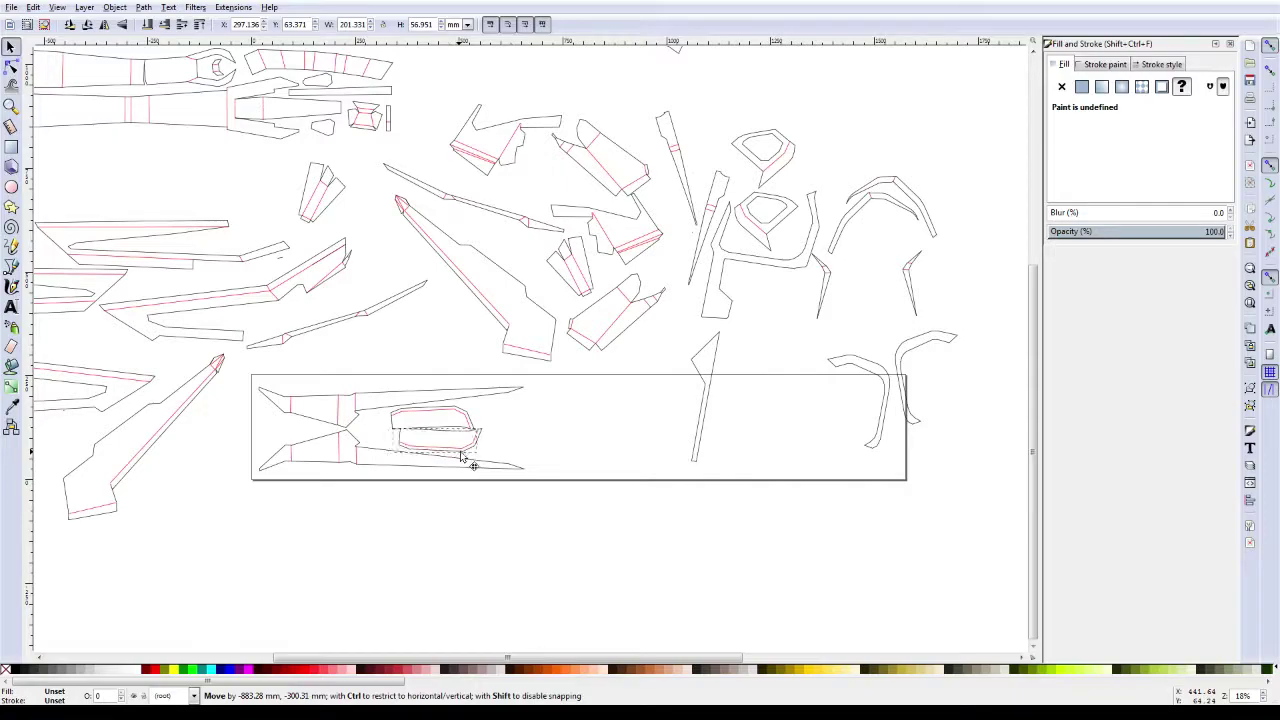
left_click_drag(463, 456, 490, 465)
left_click(587, 451)
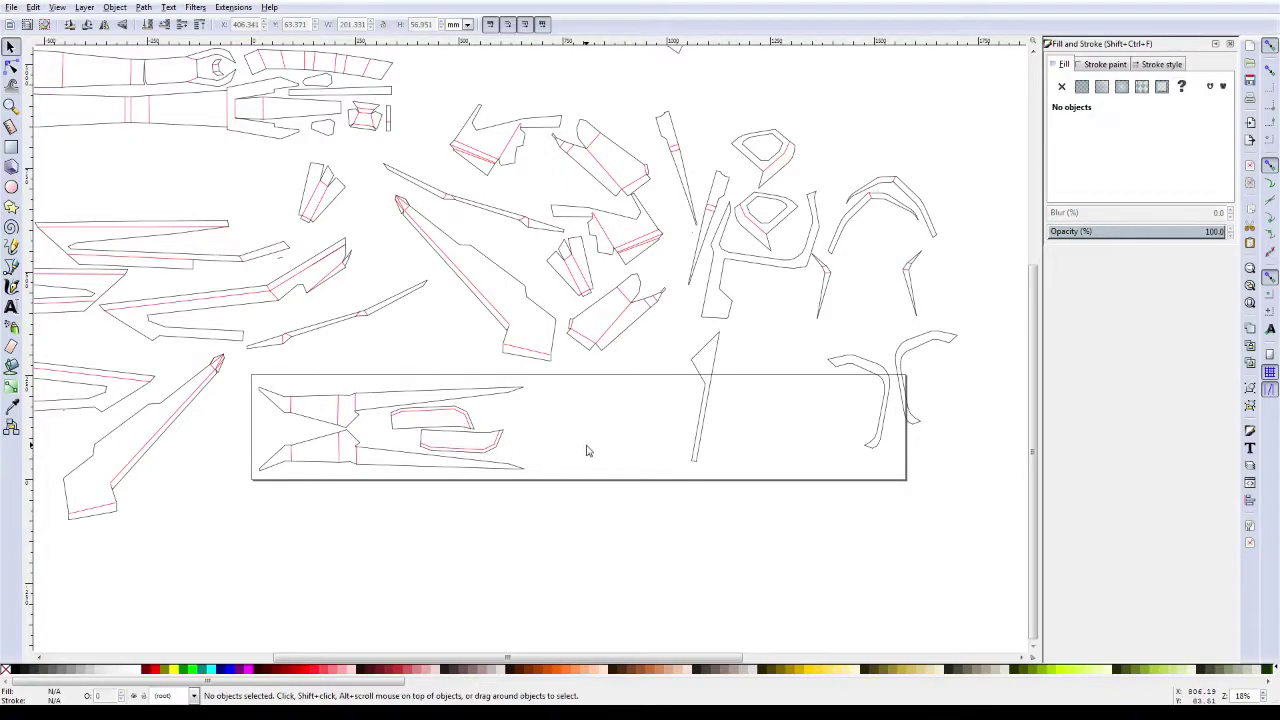
Step: Reposition the two small pieces and rotate the pointed piece above the page horizontal
left_click_drag(597, 422, 651, 474)
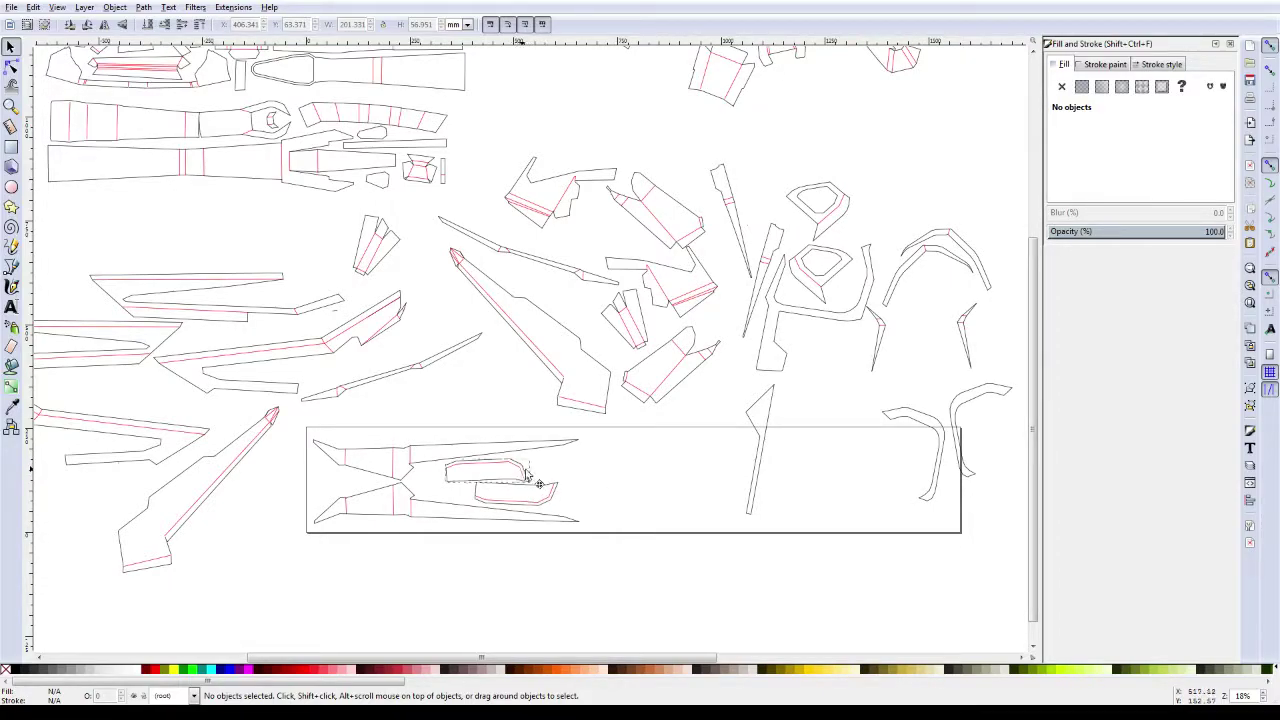
left_click_drag(531, 479, 671, 517)
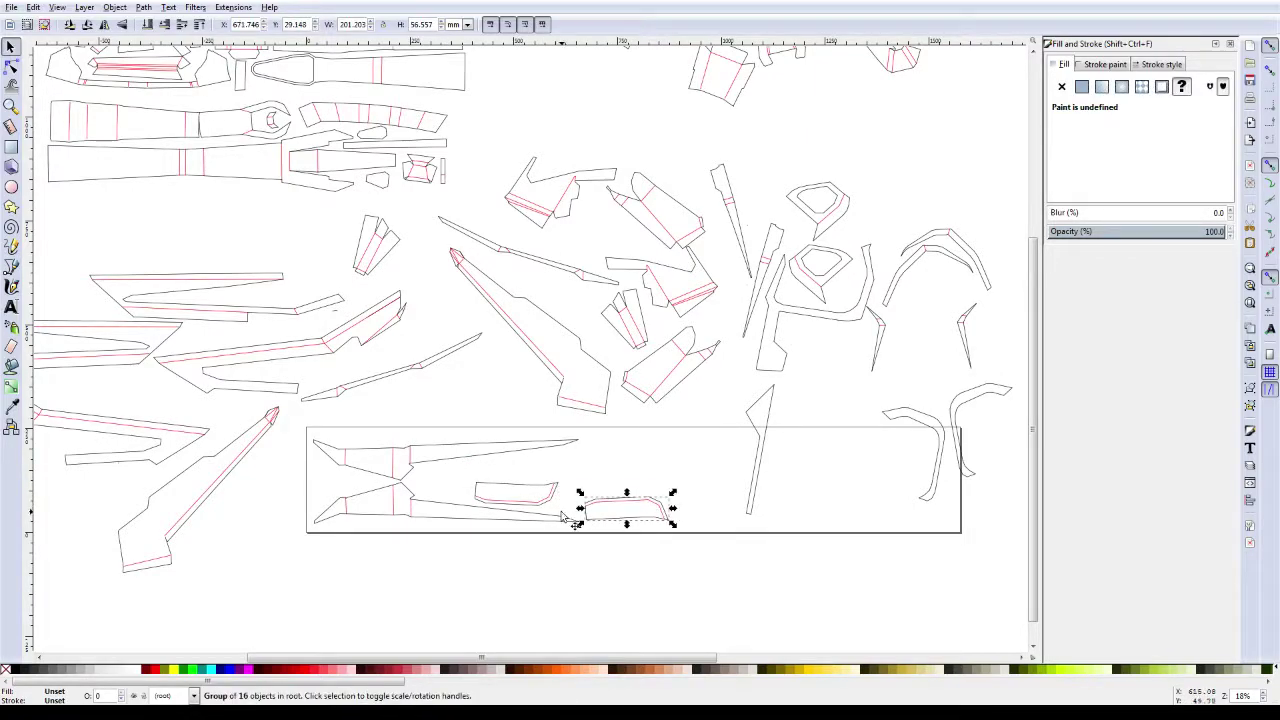
left_click_drag(547, 503, 657, 459)
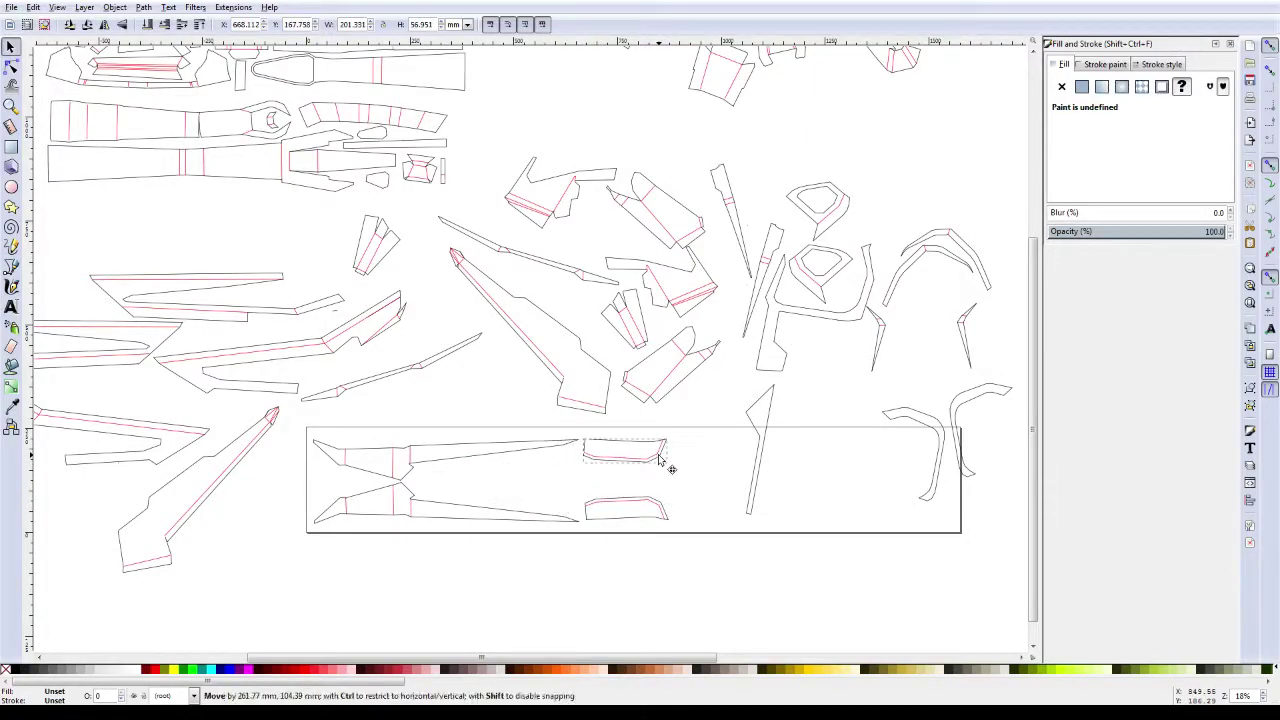
left_click(680, 372)
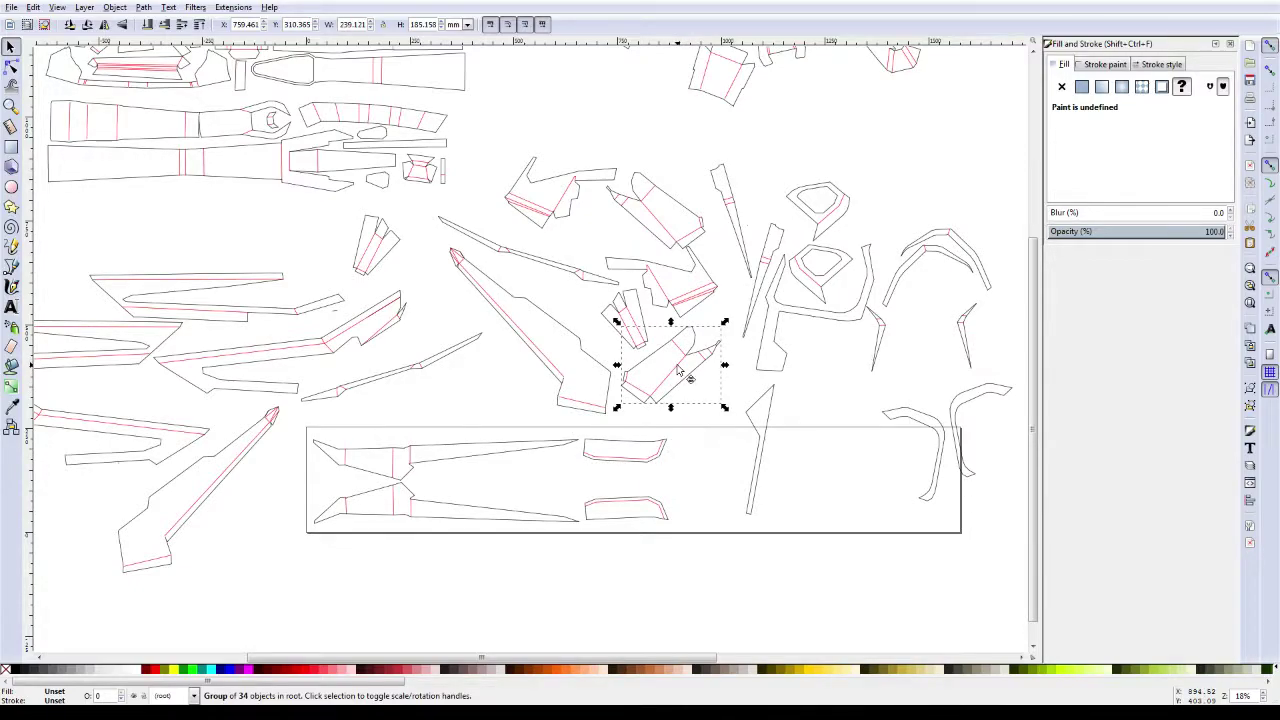
left_click(680, 372)
mouse_move(724, 322)
left_mouse_down()
mouse_move(740, 363)
mouse_move(518, 488)
mouse_move(550, 490)
left_mouse_up()
Step: Move the hexagon frame piece into the page's right end and rotate it slightly
scroll(550, 486, "right", 2)
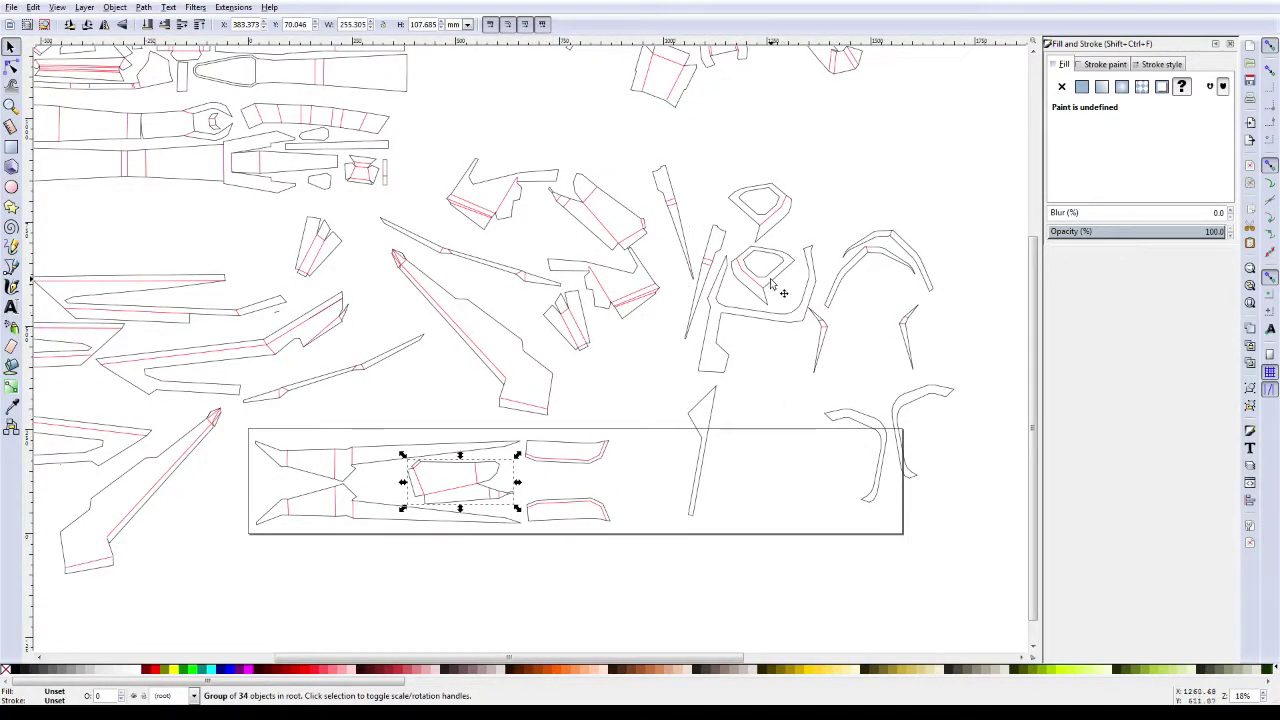
left_click_drag(770, 282, 945, 447)
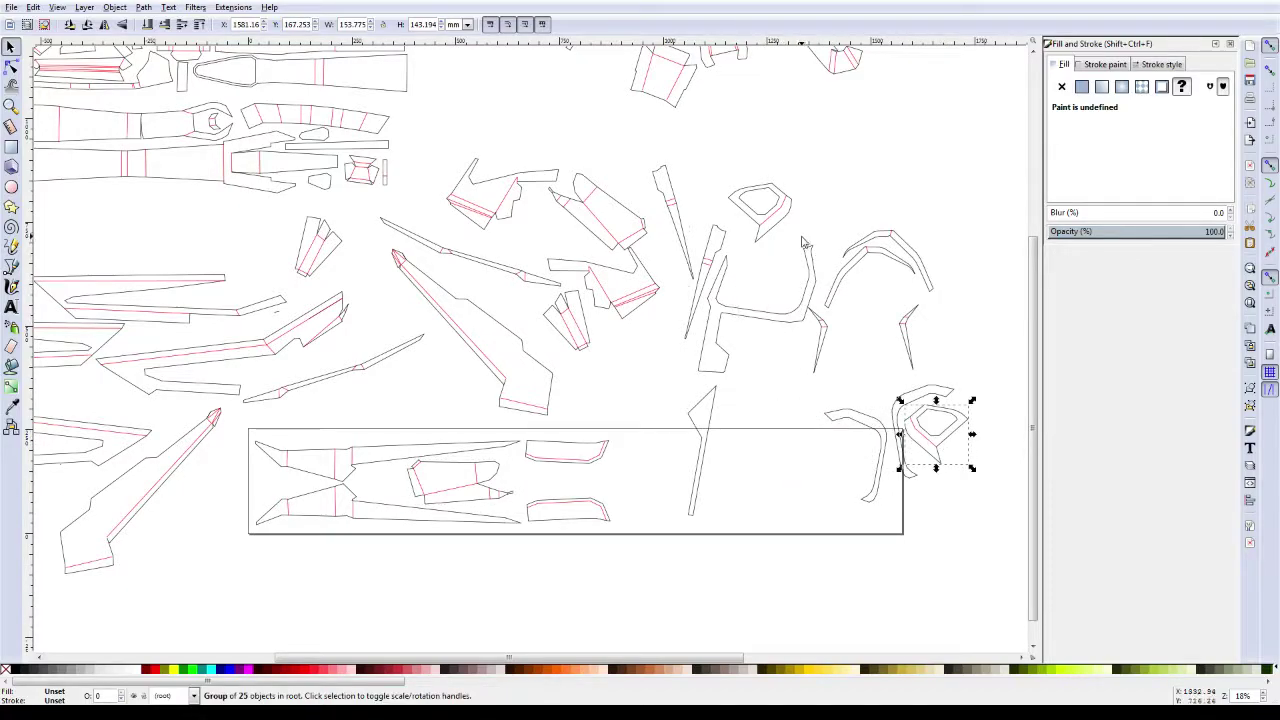
left_click_drag(786, 220, 868, 466)
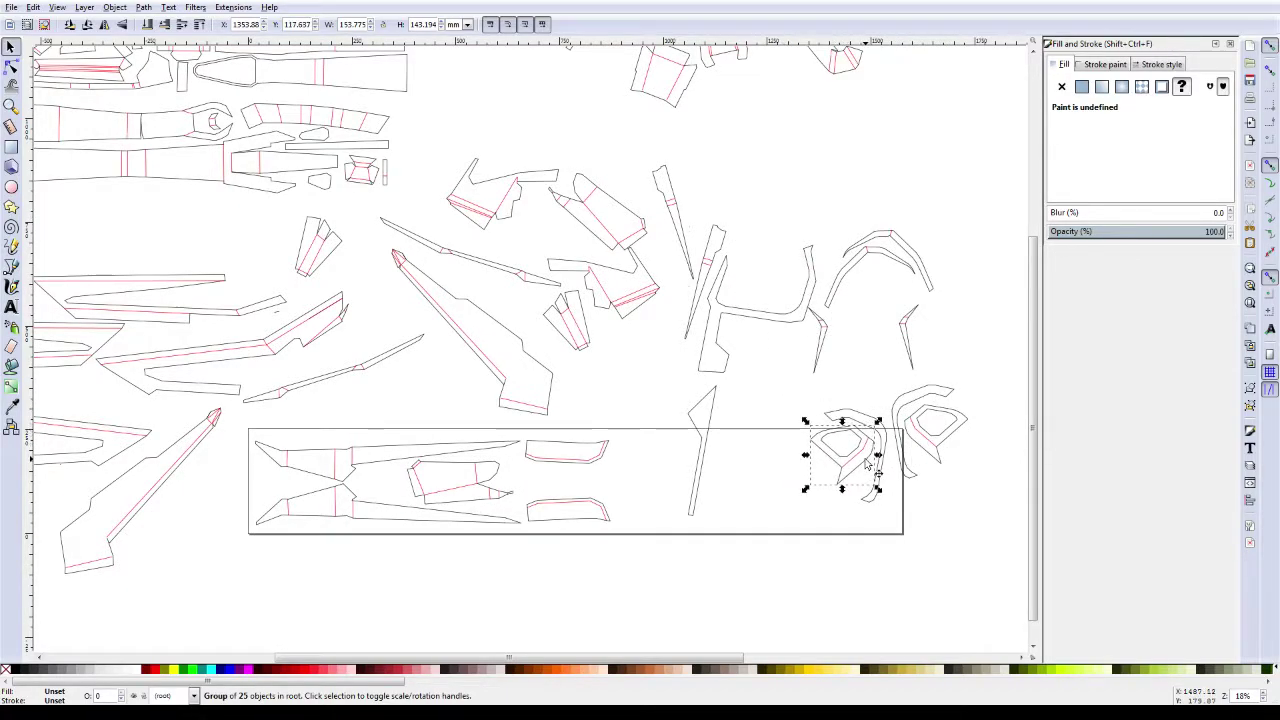
scroll(860, 505, "right", 5)
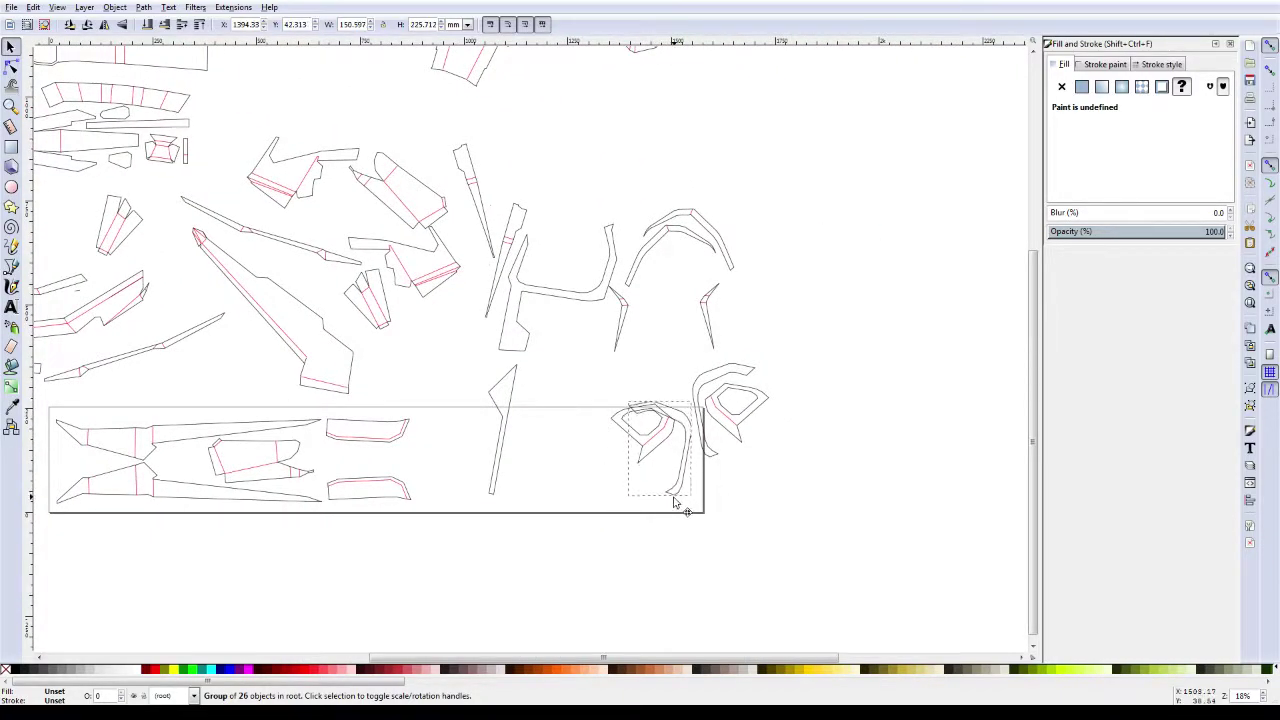
left_click_drag(672, 490, 674, 510)
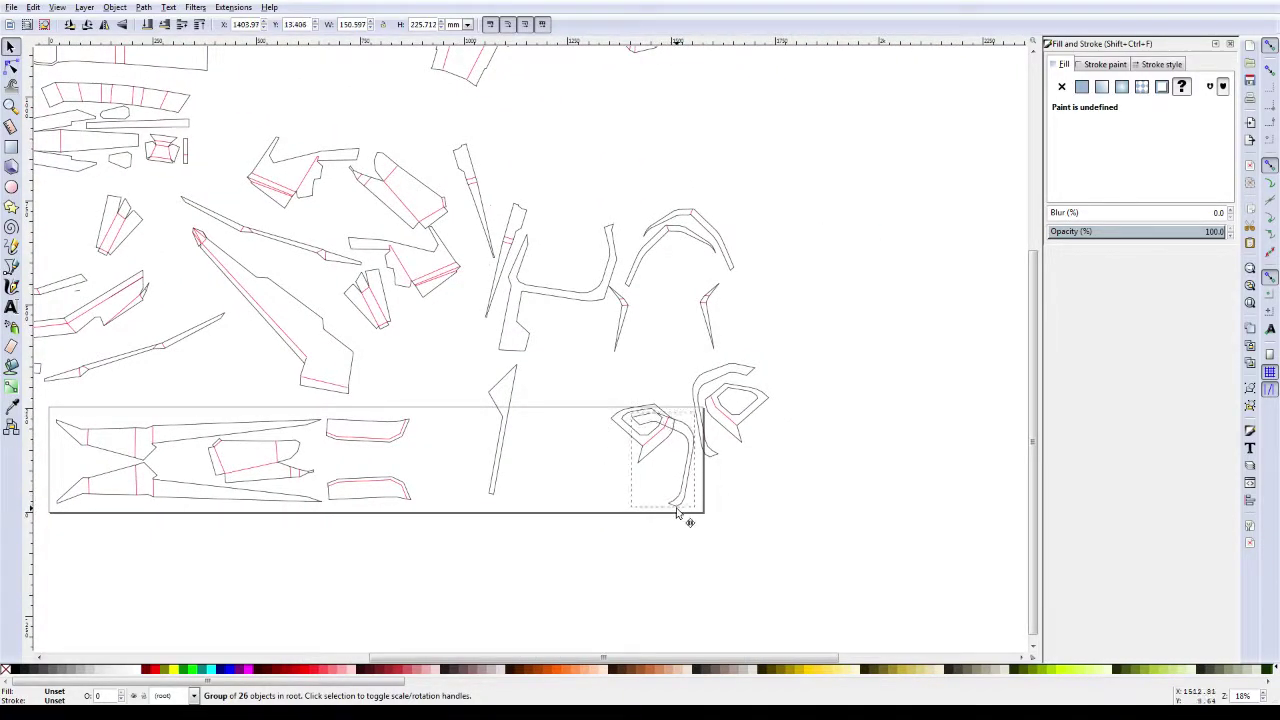
left_click(696, 452)
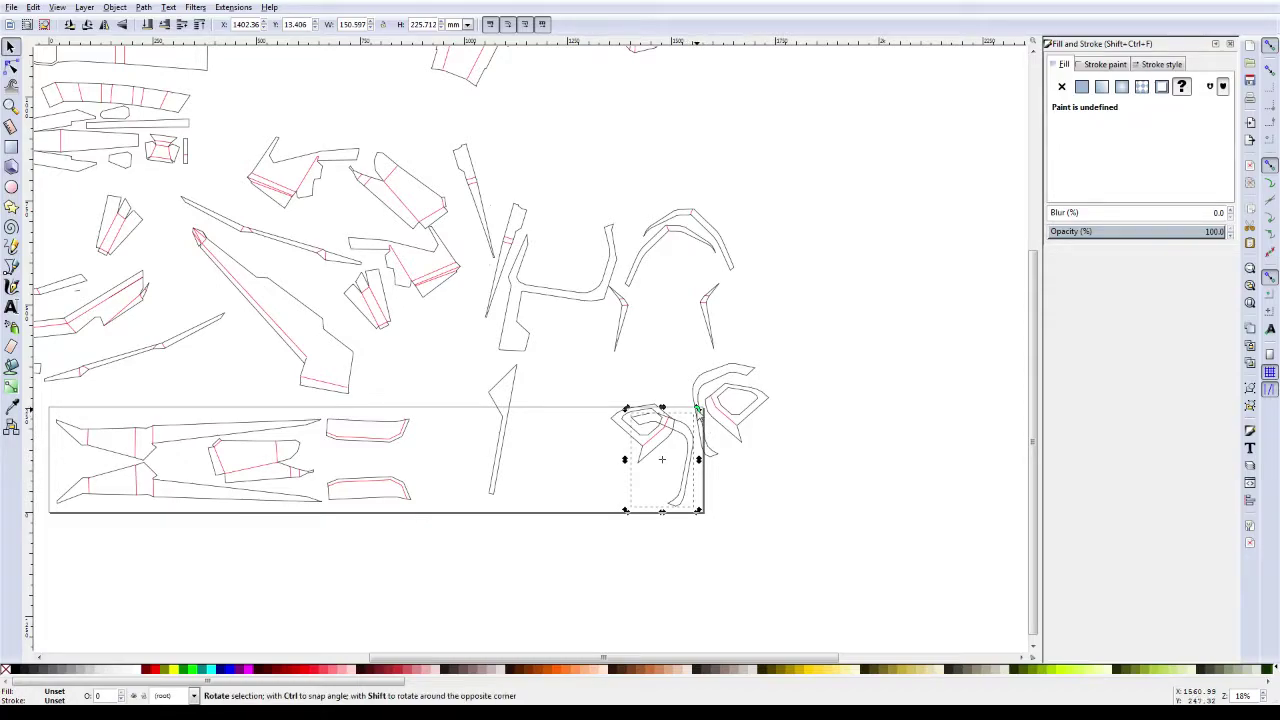
left_click_drag(697, 410, 688, 410)
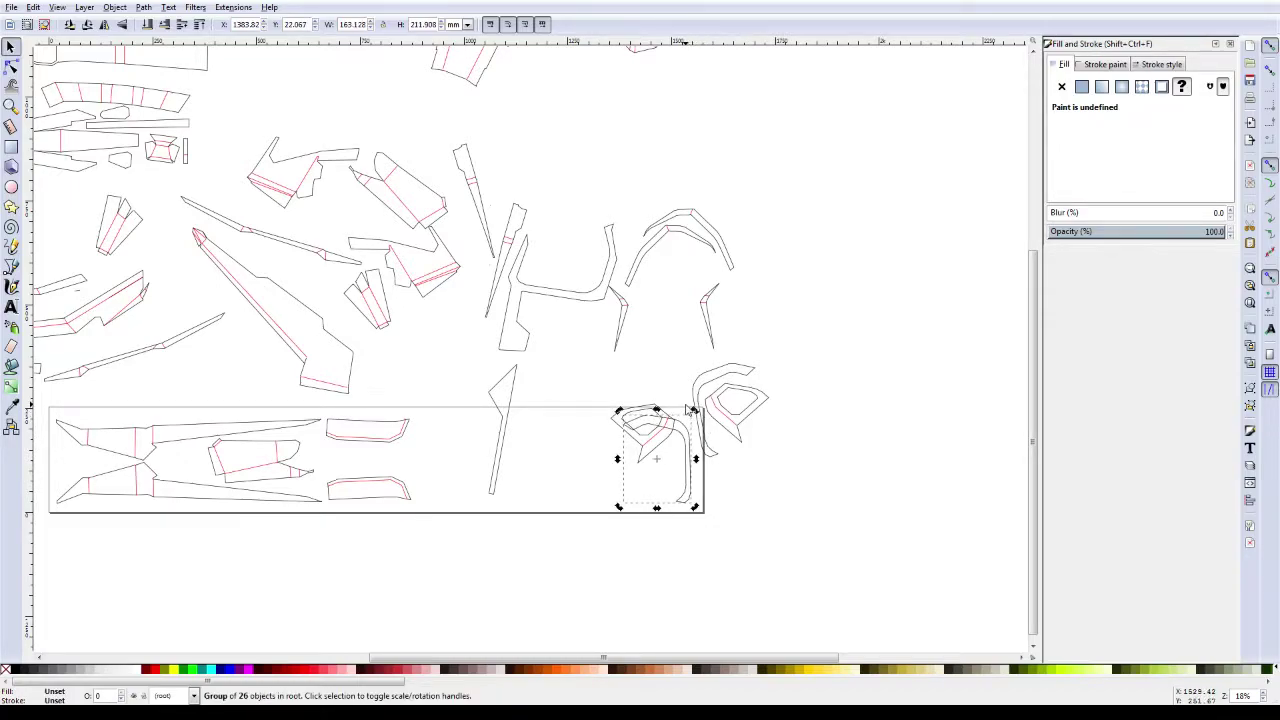
Step: Nudge and rotate the frame piece into its nested position
key("Right")
key("Right")
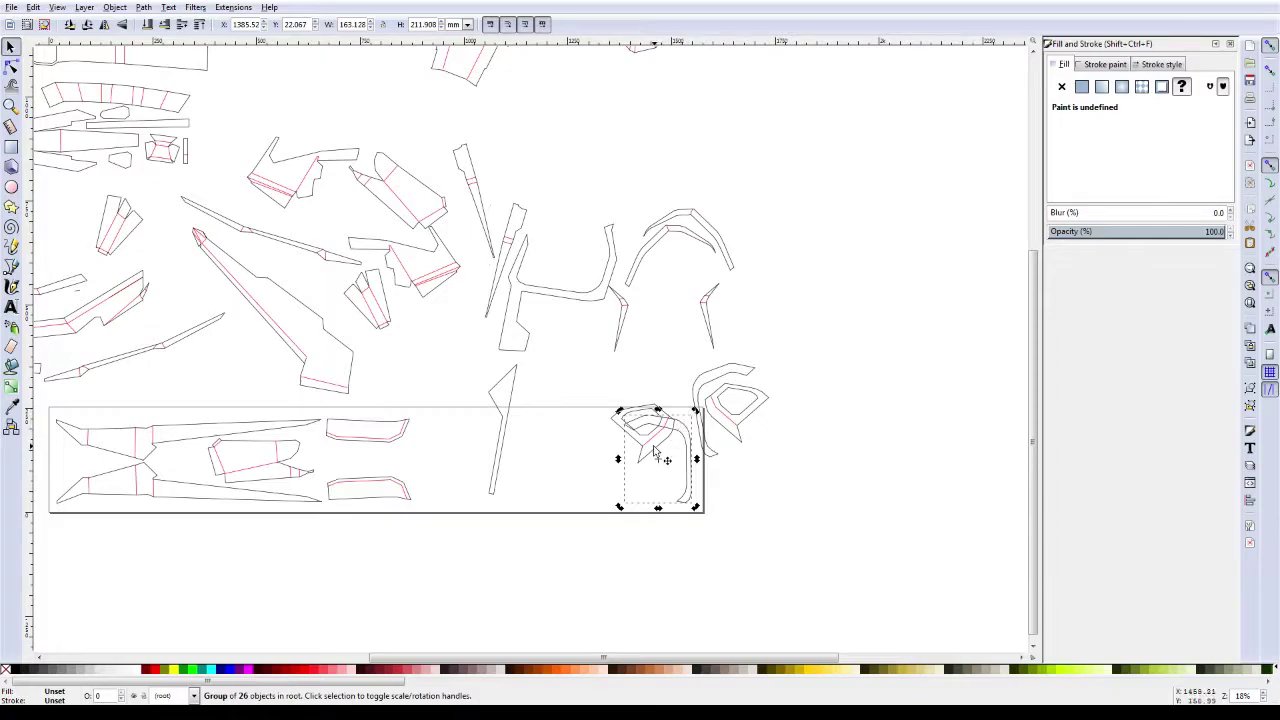
key("bracketleft")
mouse_move(652, 458)
left_mouse_down()
mouse_move(655, 483)
mouse_move(675, 445)
mouse_move(658, 424)
left_mouse_up()
left_click(676, 452)
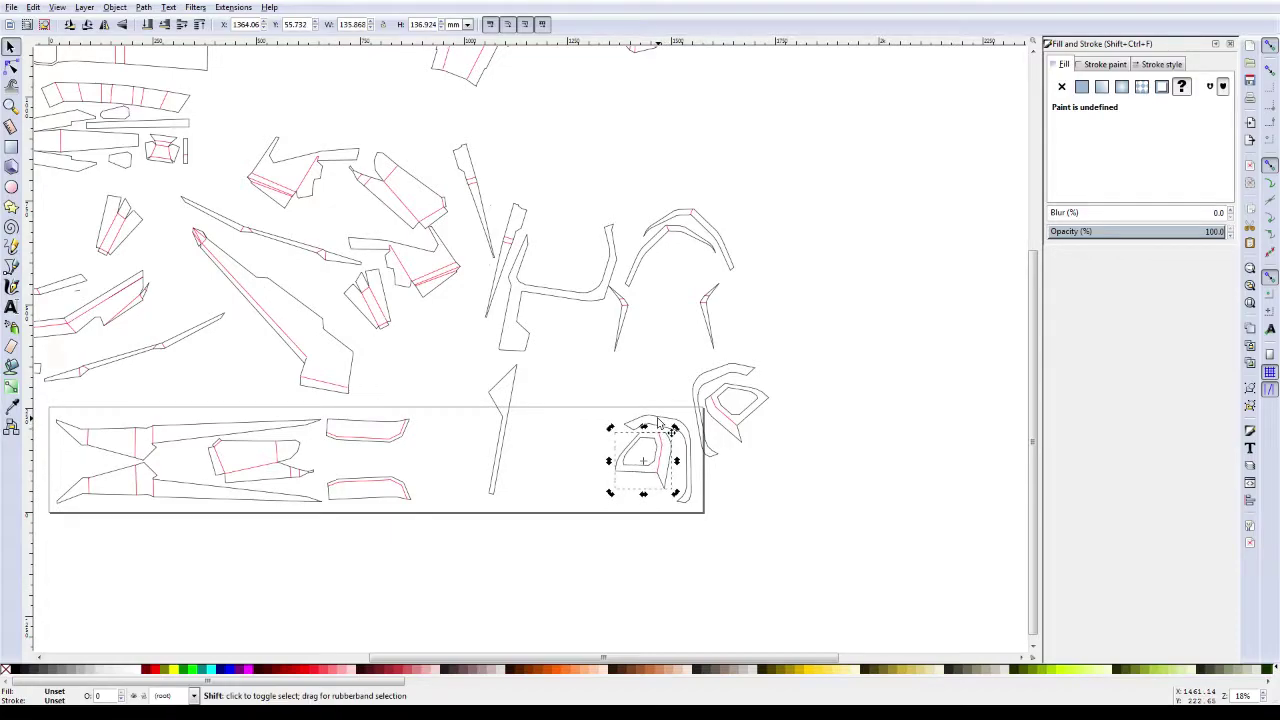
key("shift+Down")
key("shift+Down")
key("shift+Right")
key("shift+Right")
key("shift+Right")
key("shift+Right")
key("shift+Right")
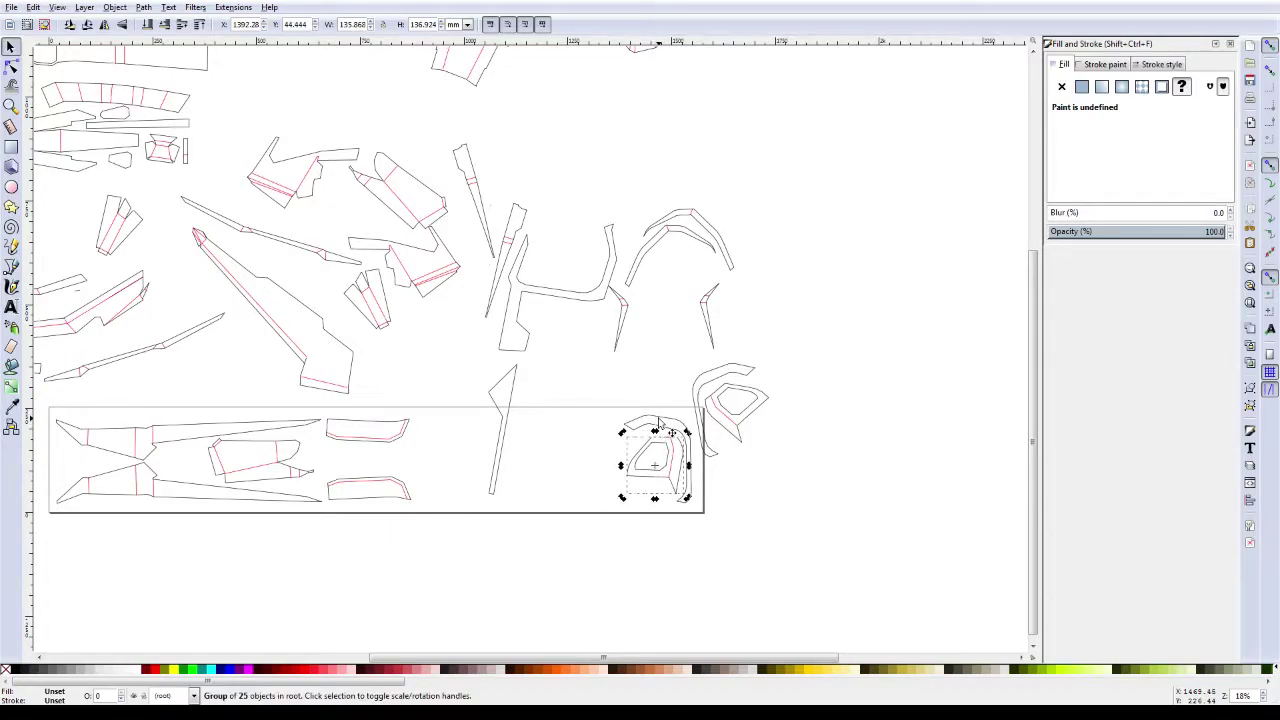
Step: Move the second frame piece into the page's right end
left_click(700, 398)
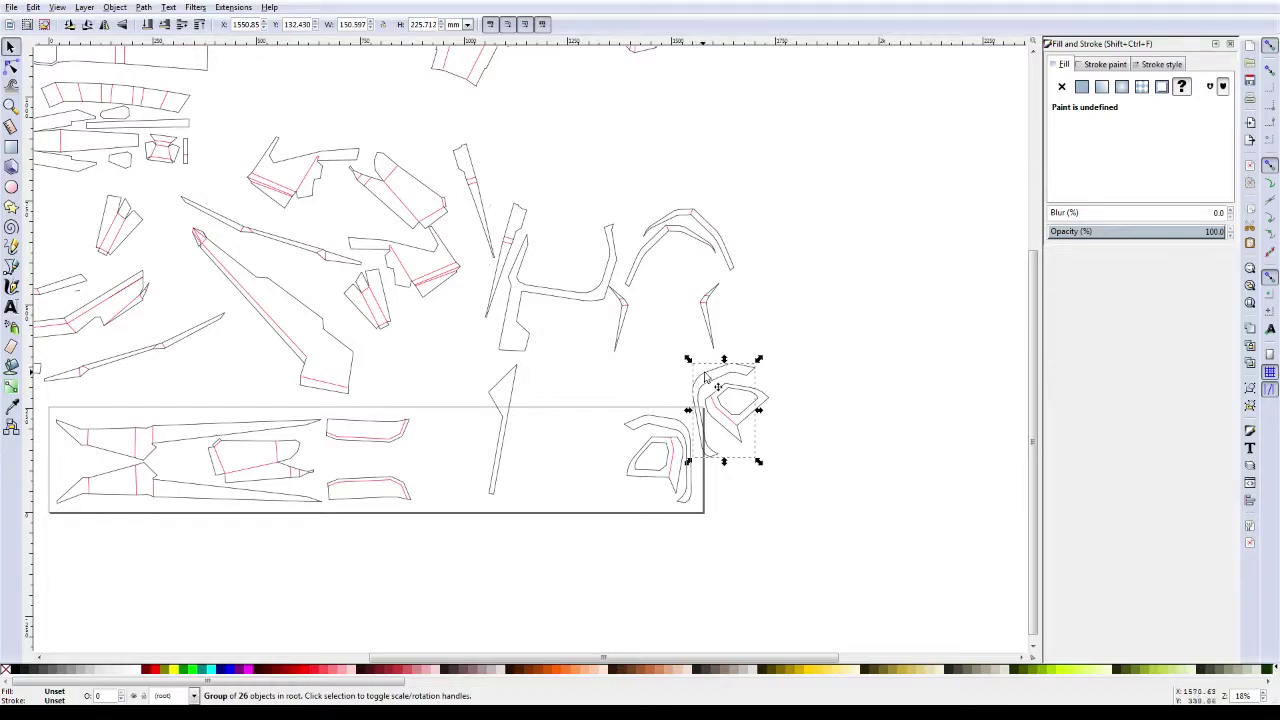
left_click(701, 364)
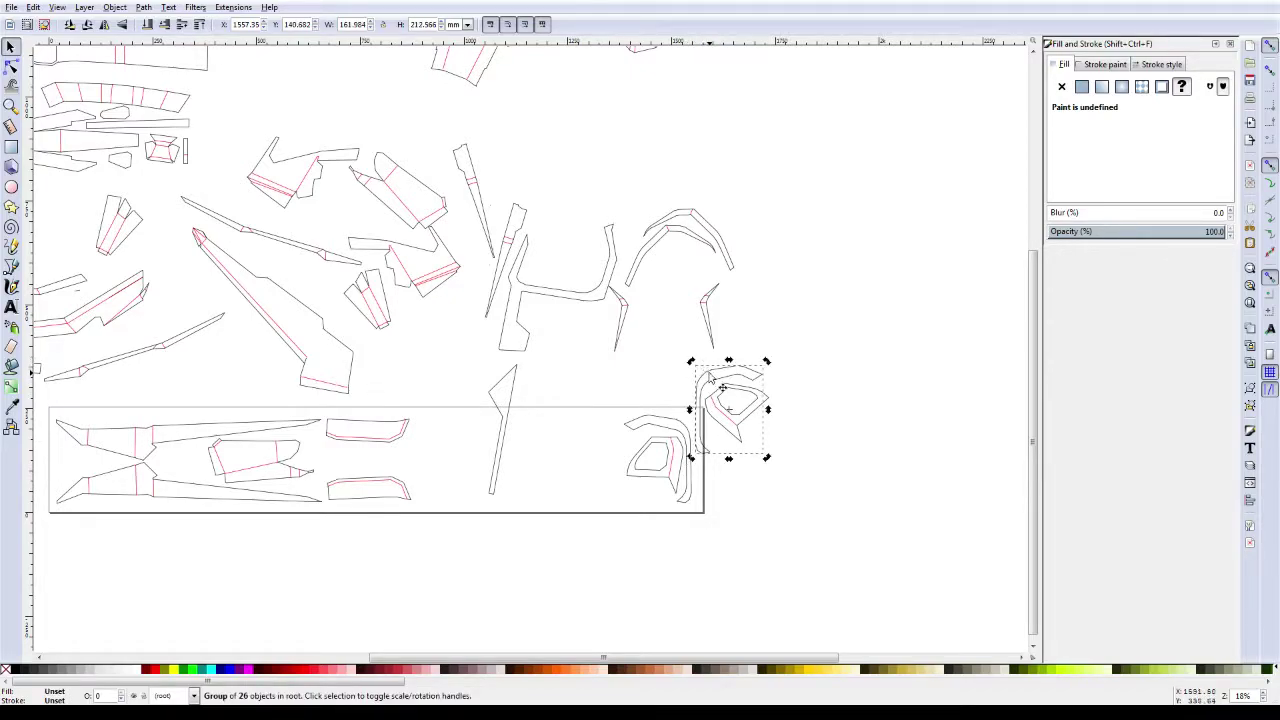
left_click_drag(716, 386, 566, 435)
Step: Rotate the small curved strip about 46 degrees and settle it into place
left_click(741, 424)
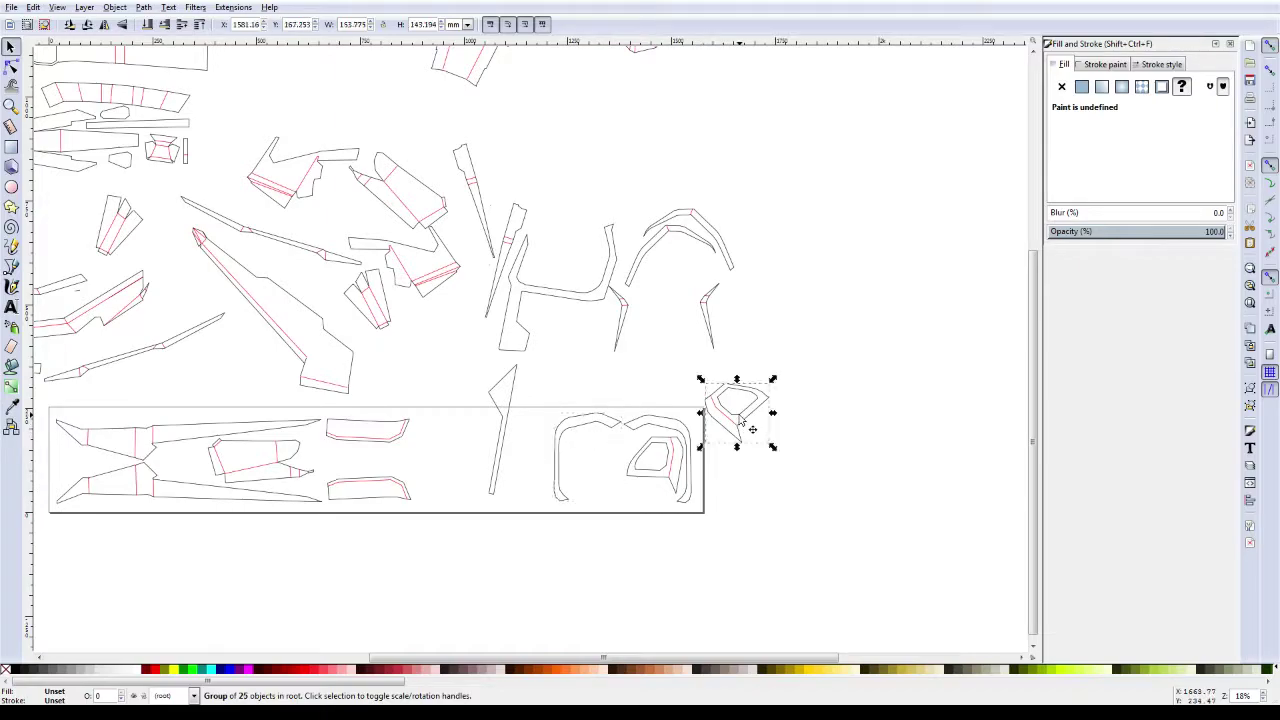
left_click(760, 402)
mouse_move(773, 381)
left_mouse_down()
mouse_move(783, 419)
mouse_move(602, 464)
left_mouse_up()
left_click(756, 413)
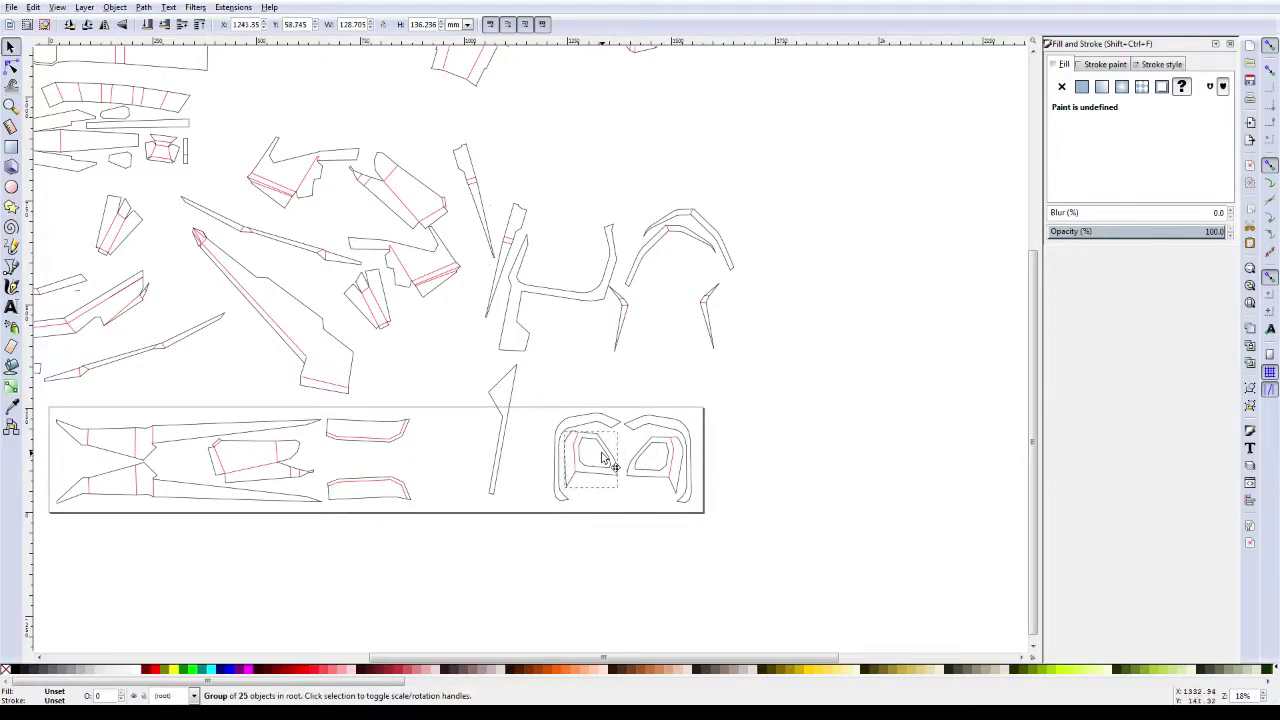
left_click(540, 362)
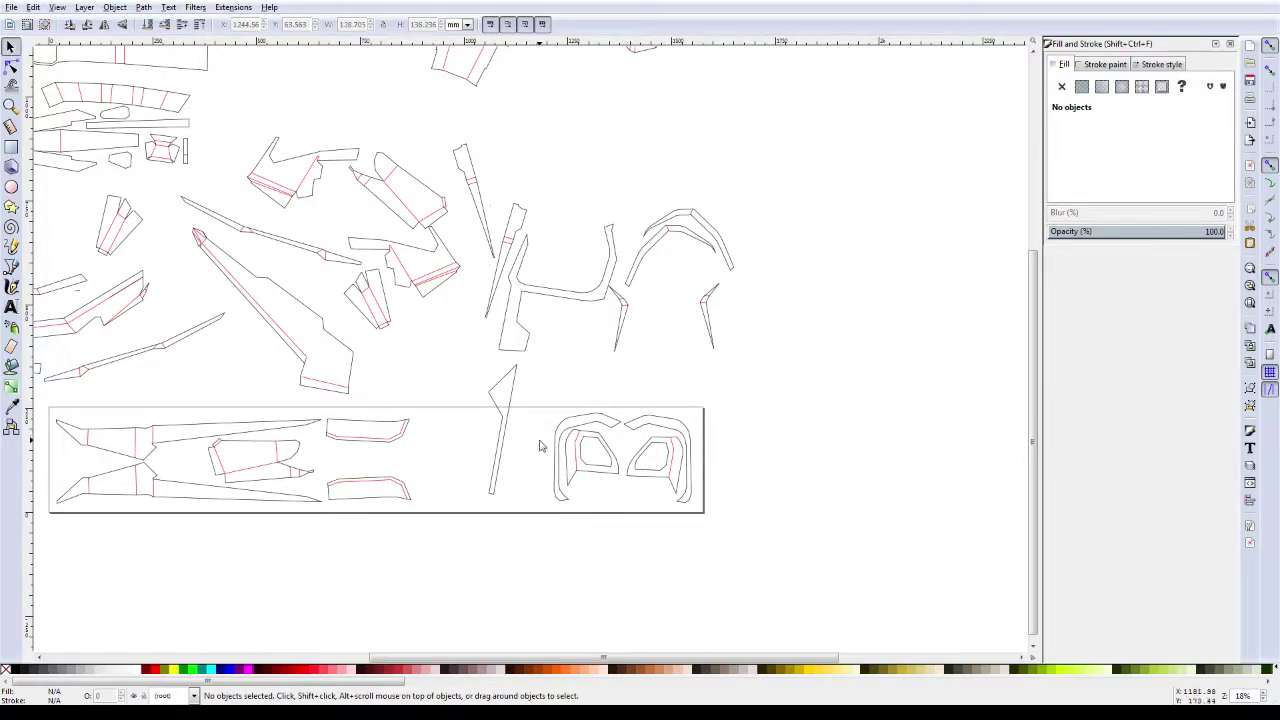
left_click_drag(540, 446, 608, 430)
left_click_drag(688, 311, 716, 341)
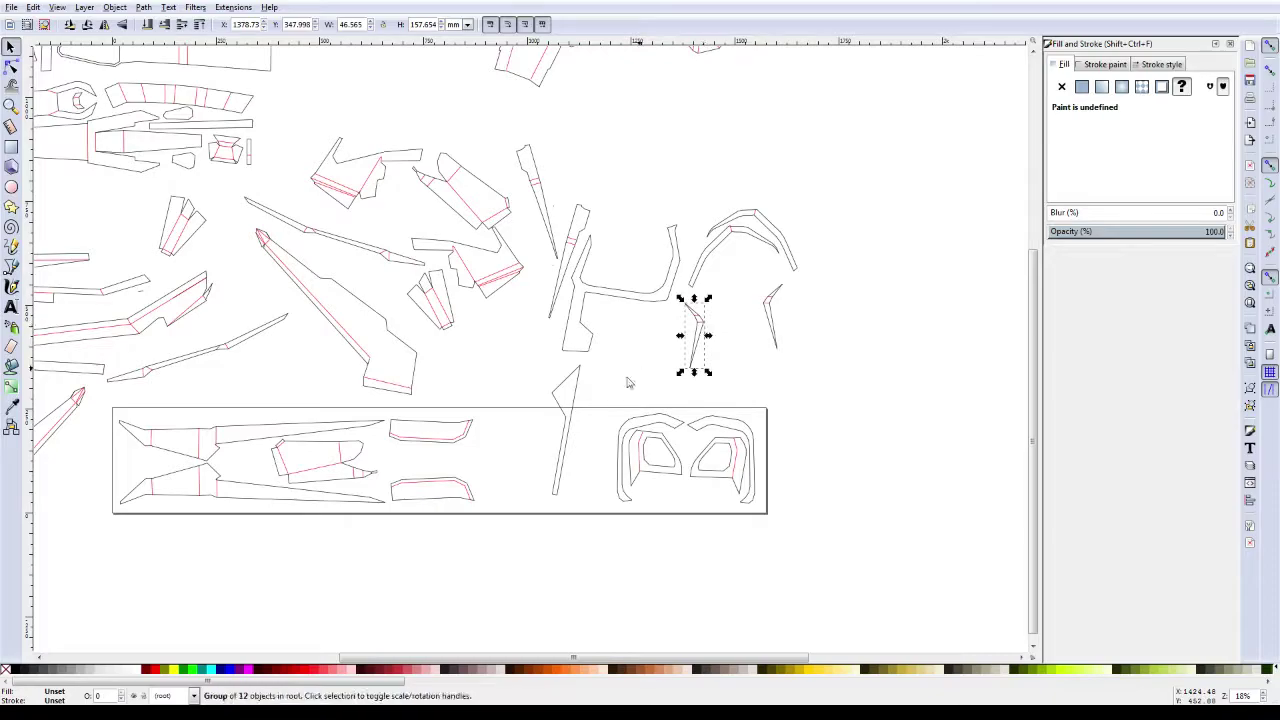
Step: Swap out the thin piece for a small piece rotated about 75 degrees into the right end
left_click_drag(567, 412, 524, 312)
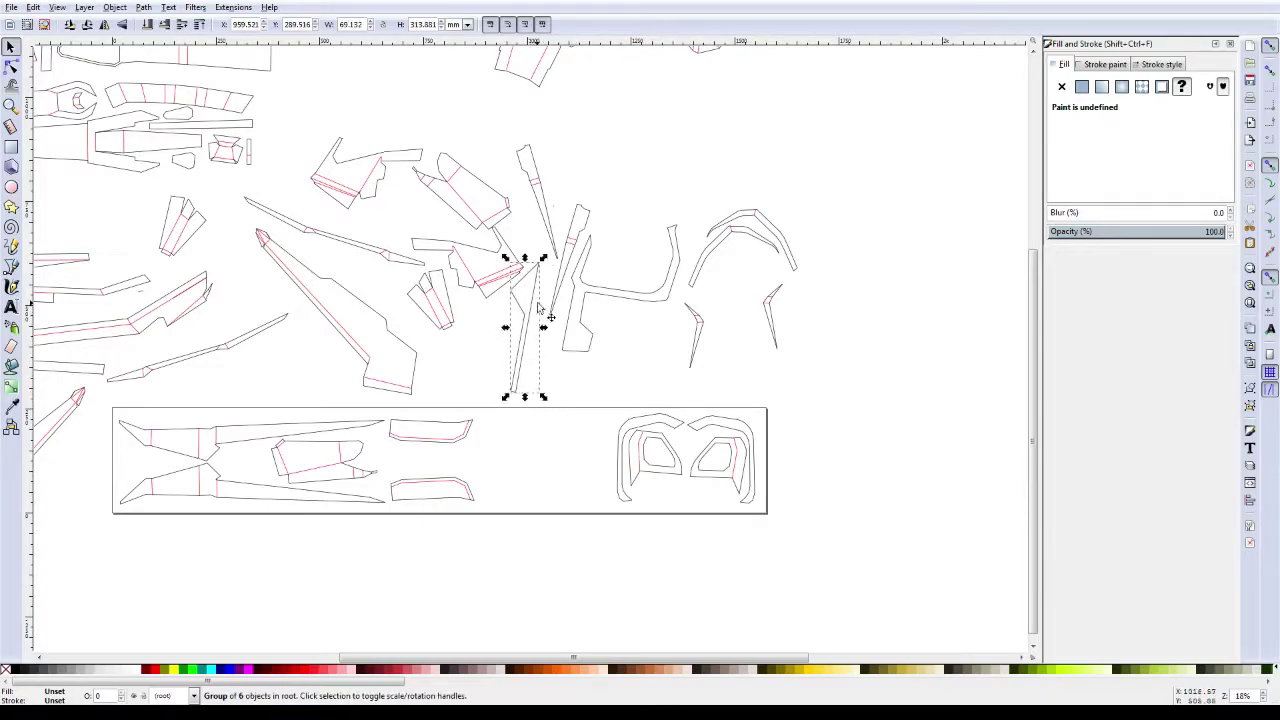
mouse_move(587, 349)
left_mouse_down()
mouse_move(636, 341)
mouse_move(613, 353)
left_mouse_up()
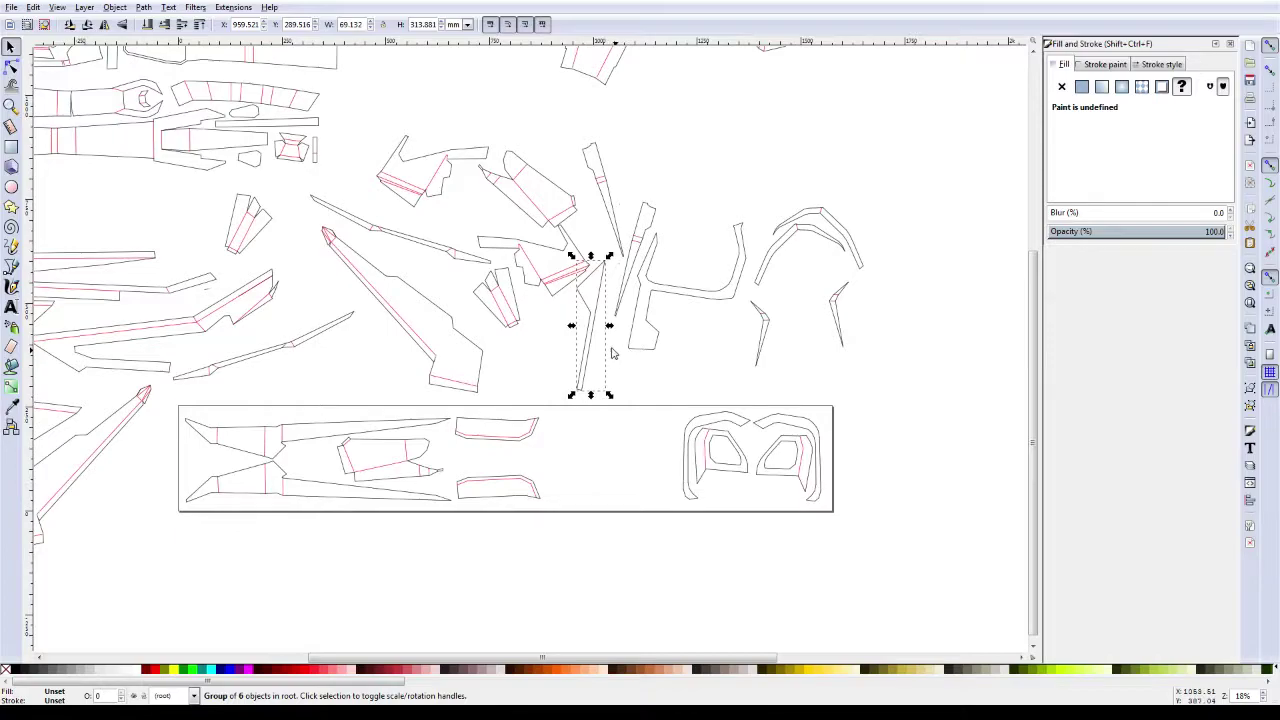
left_click(507, 311)
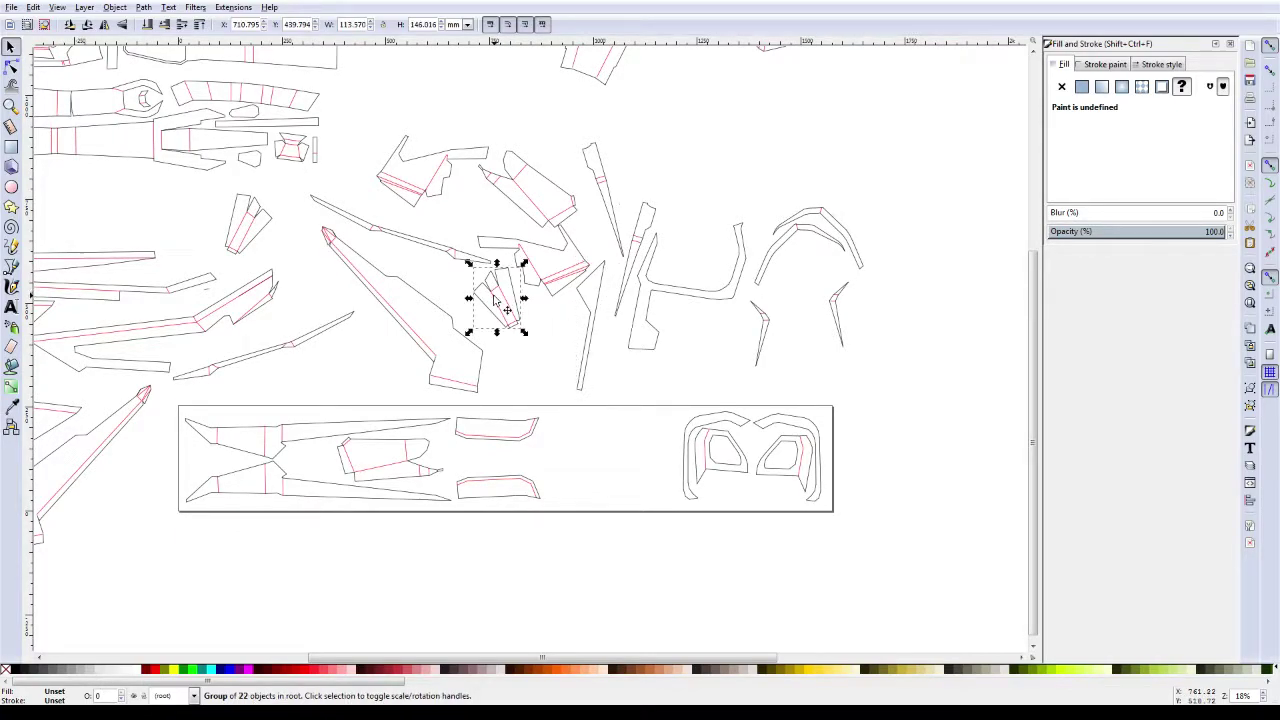
left_click(494, 301)
mouse_move(468, 263)
left_mouse_down()
mouse_move(456, 317)
mouse_move(538, 285)
left_mouse_up()
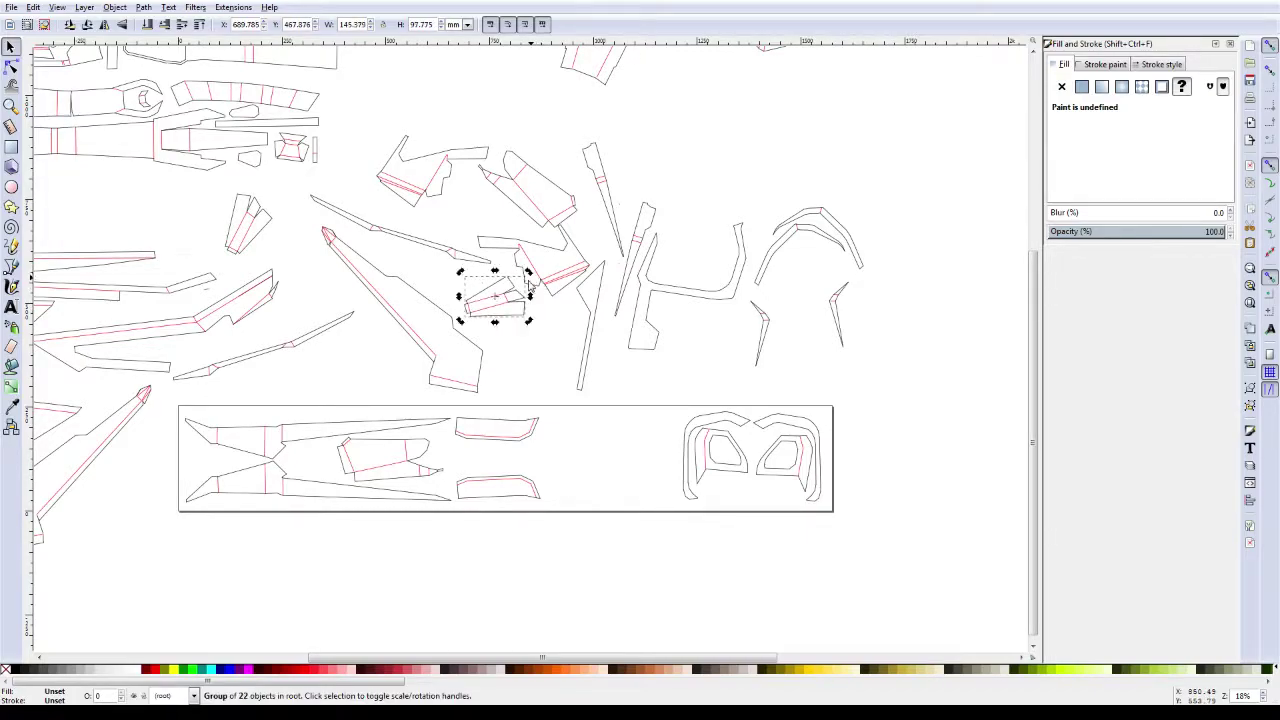
left_click_drag(518, 312, 768, 504)
left_click(780, 447)
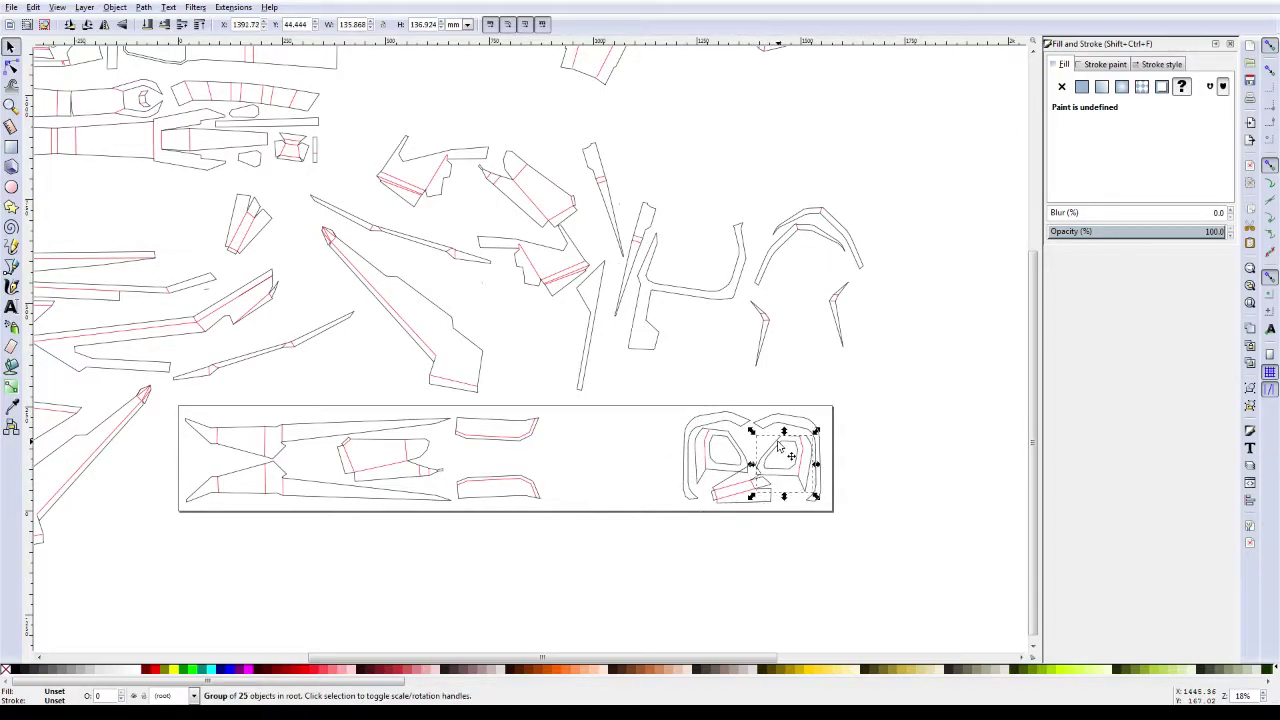
left_click_drag(780, 447, 776, 447)
Step: Move the small piece into the middle gap and nudge the lower short piece down
scroll(767, 514, "up", 1)
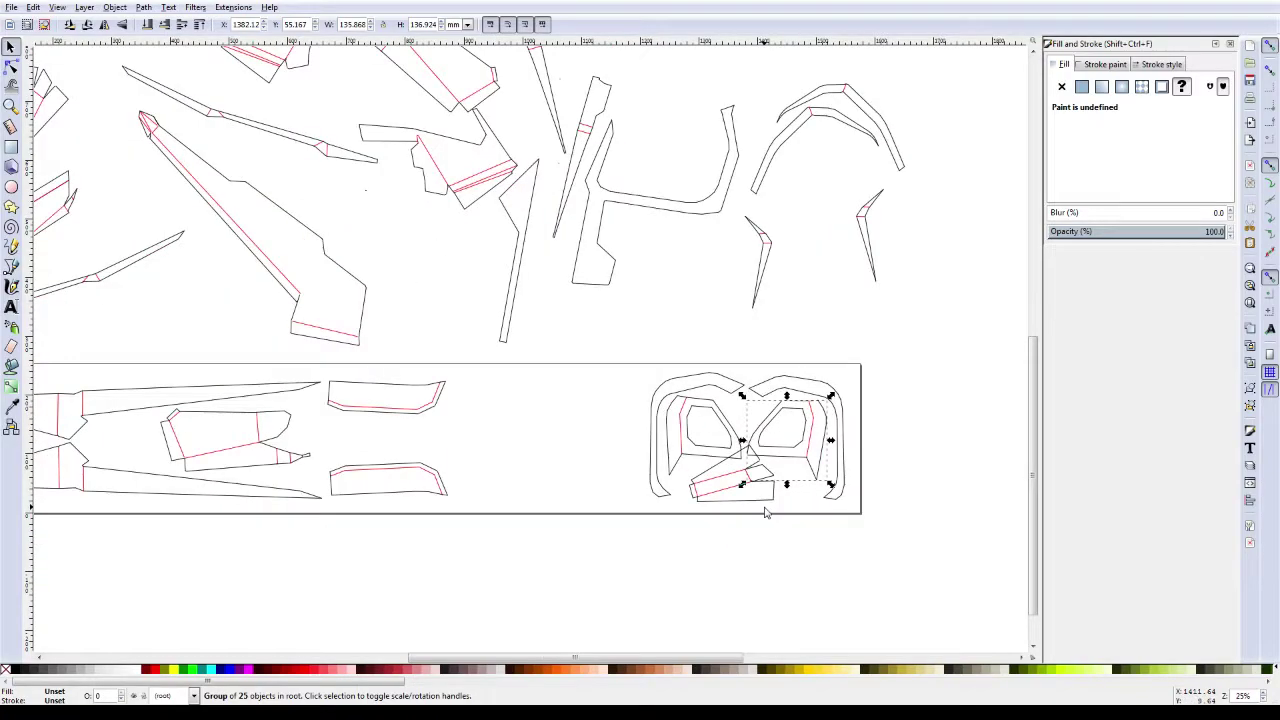
left_click_drag(727, 495, 348, 457)
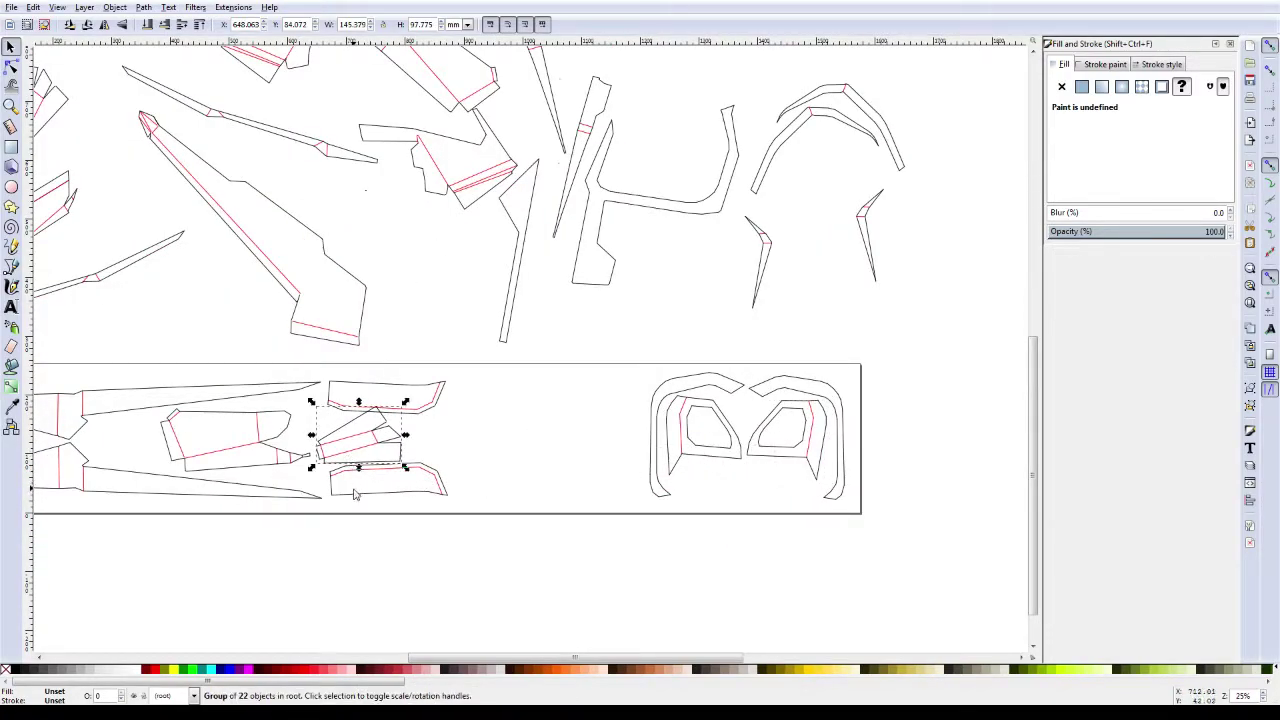
left_click(352, 494)
key("Down")
key("Down")
key("Down")
key("Down")
key("Down")
key("Down")
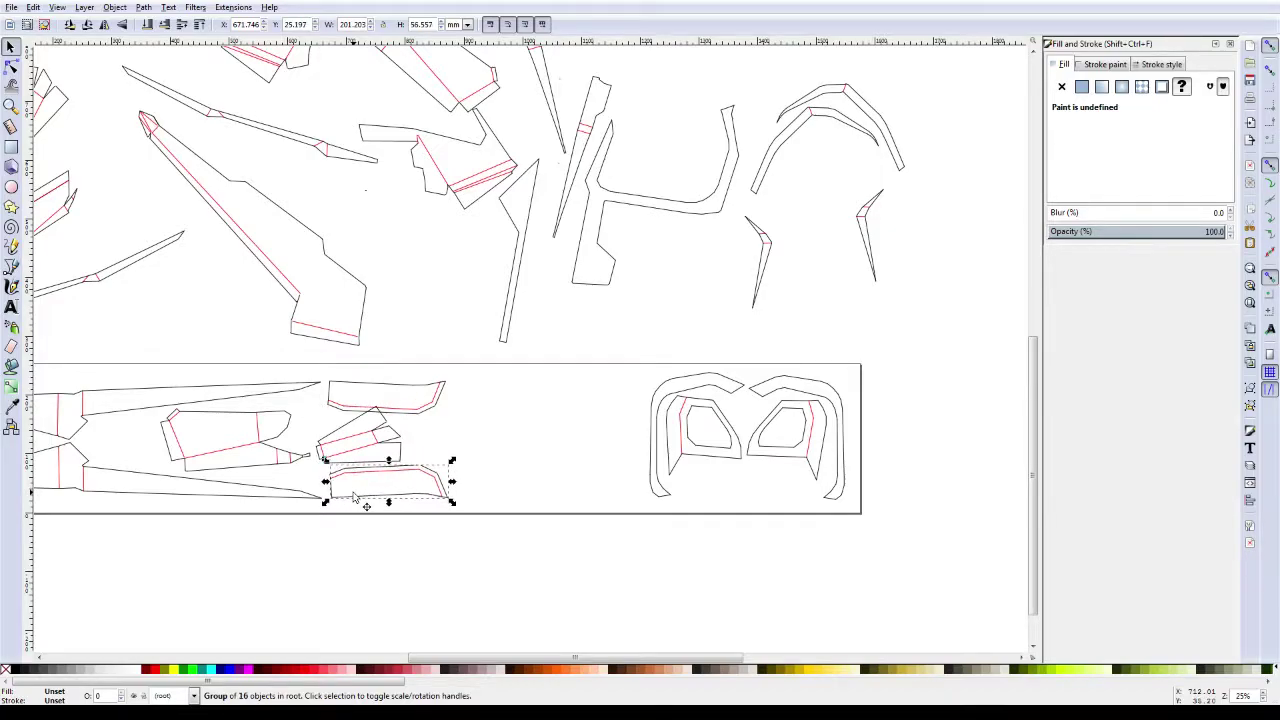
left_click(384, 387)
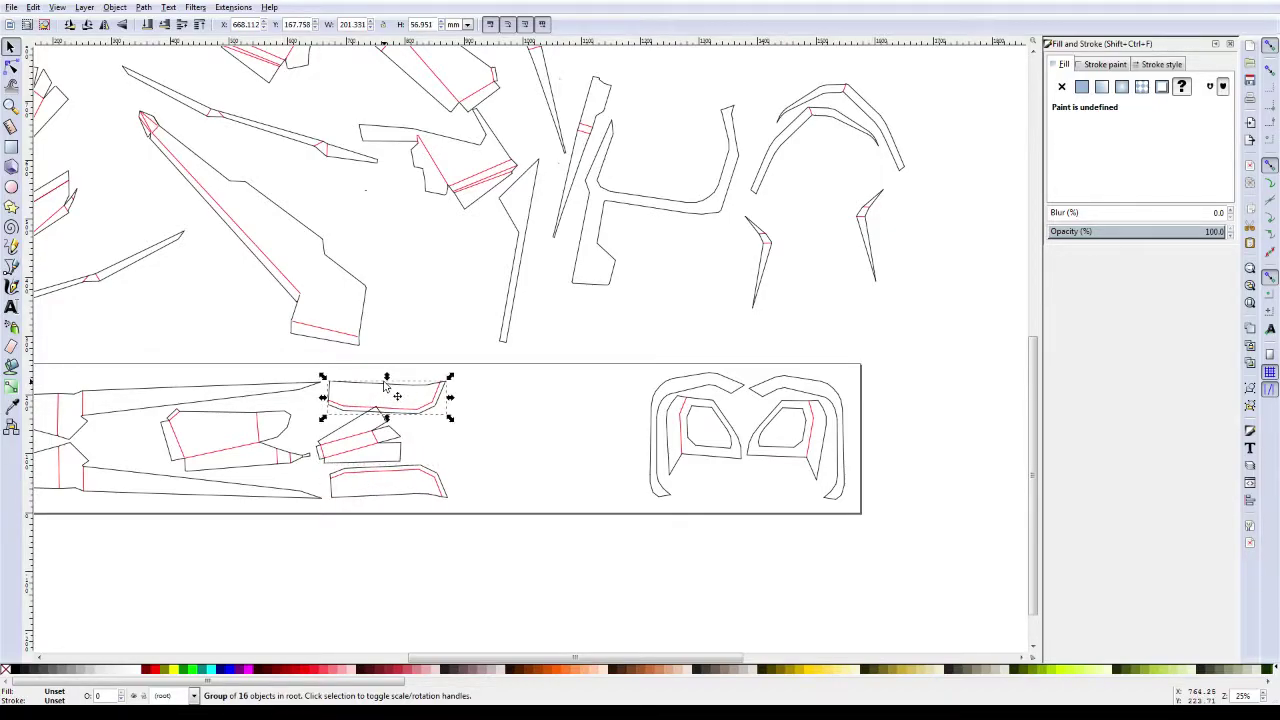
left_click(354, 456)
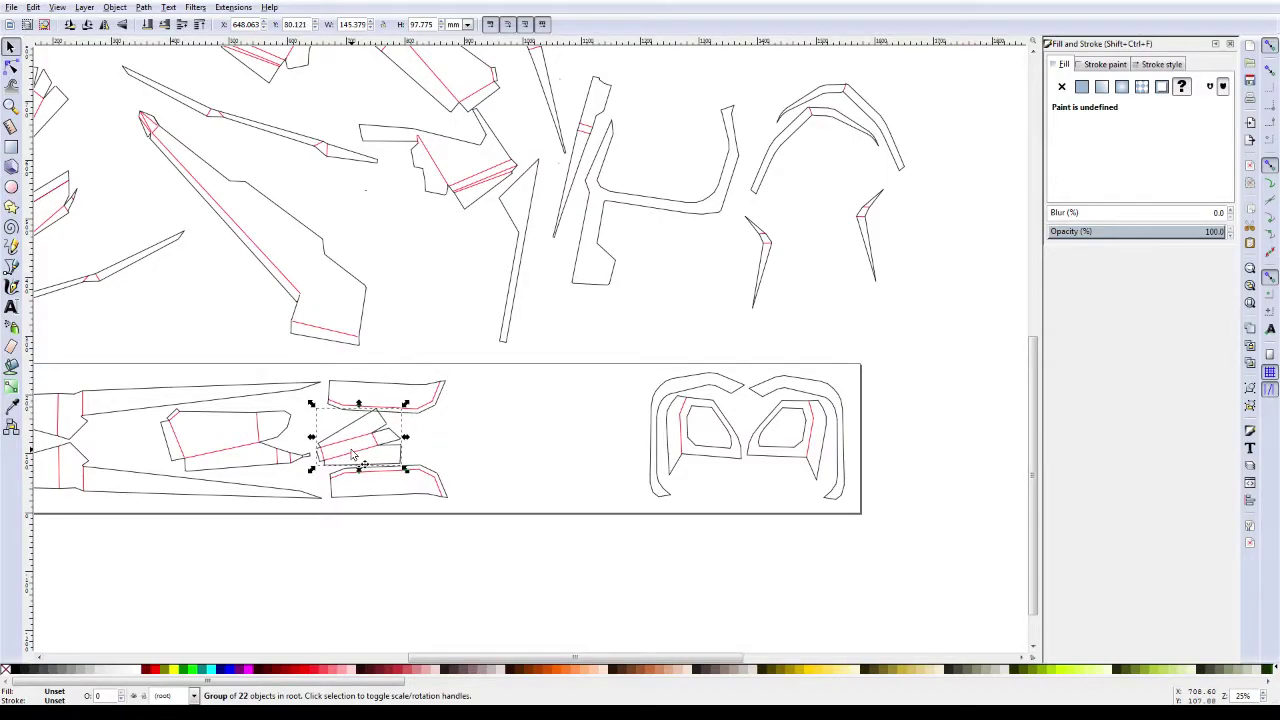
Step: Rotate the middle piece about 159 degrees and nudge it snugly into the gap
scroll(354, 456, "up", 1)
scroll(354, 456, "up", 1)
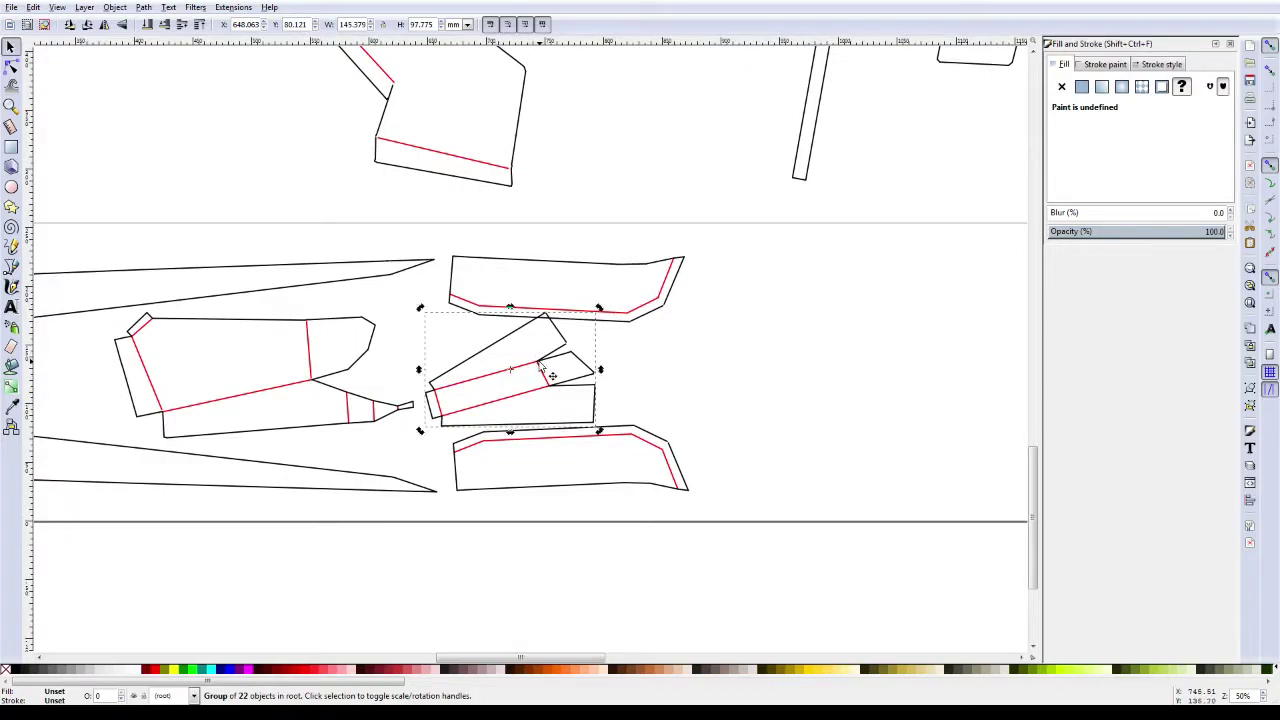
mouse_move(599, 309)
left_mouse_down()
mouse_move(401, 398)
mouse_move(335, 484)
left_mouse_up()
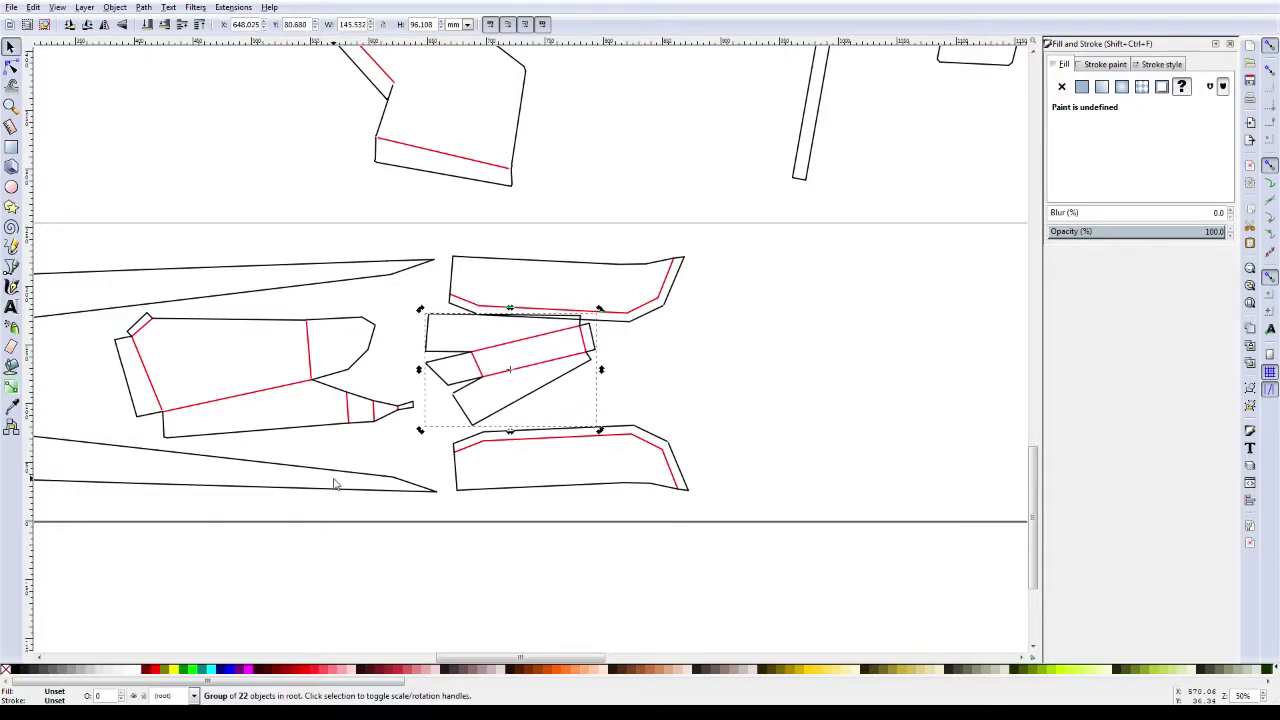
key("Left")
key("Left")
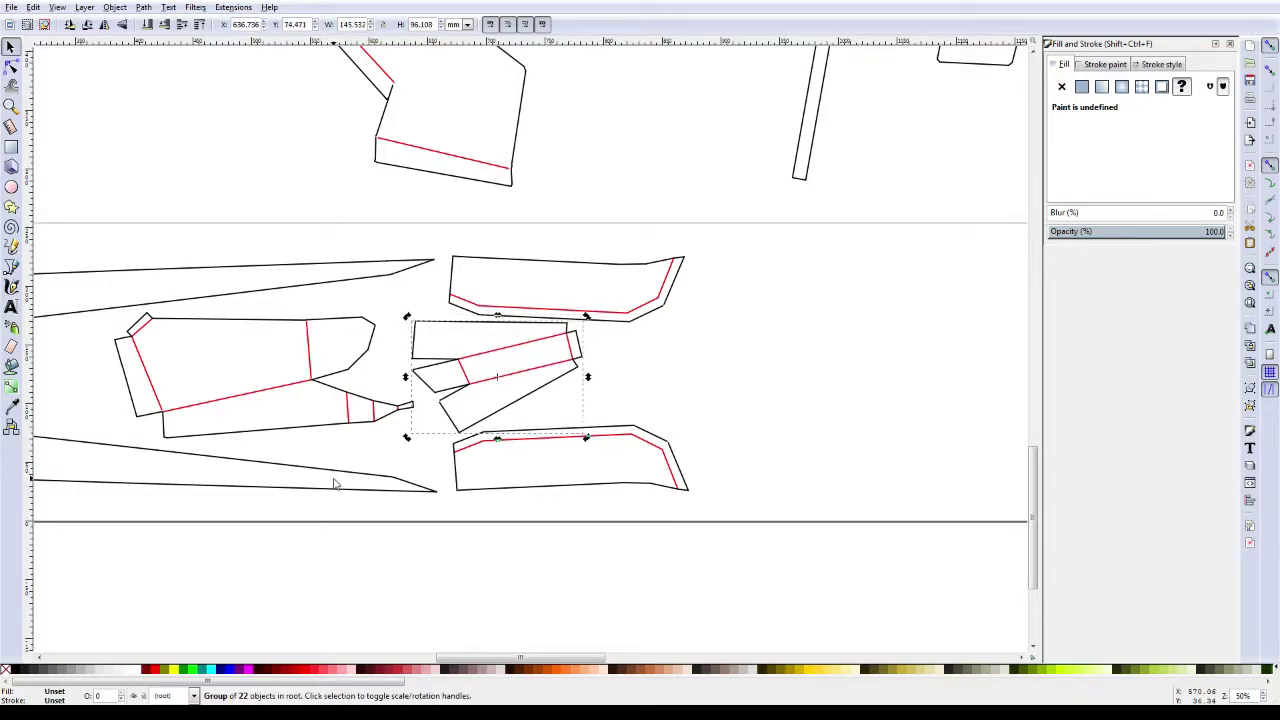
key("Down")
key("Left")
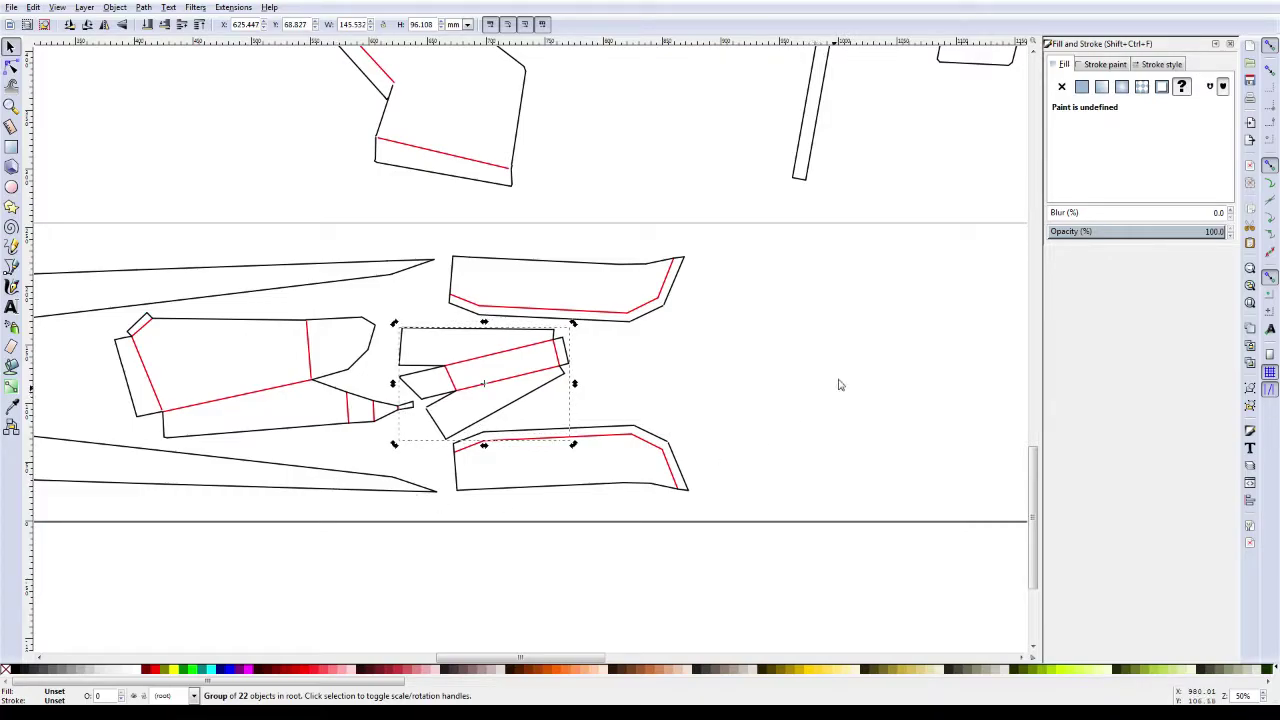
key("Escape")
scroll(790, 378, "down", 1, "ctrl")
Step: Rotate the small loose piece about 52 degrees into position
scroll(623, 337, "down", 1, "ctrl")
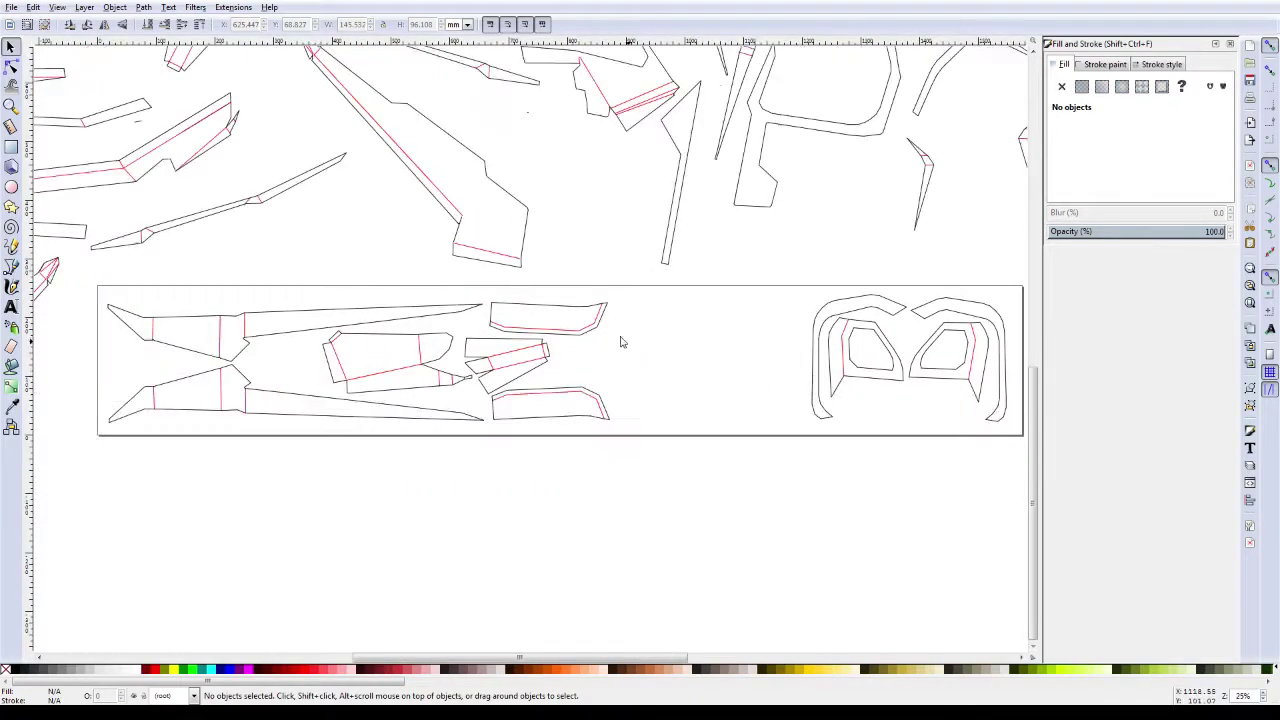
scroll(600, 370, "down", 1, "ctrl")
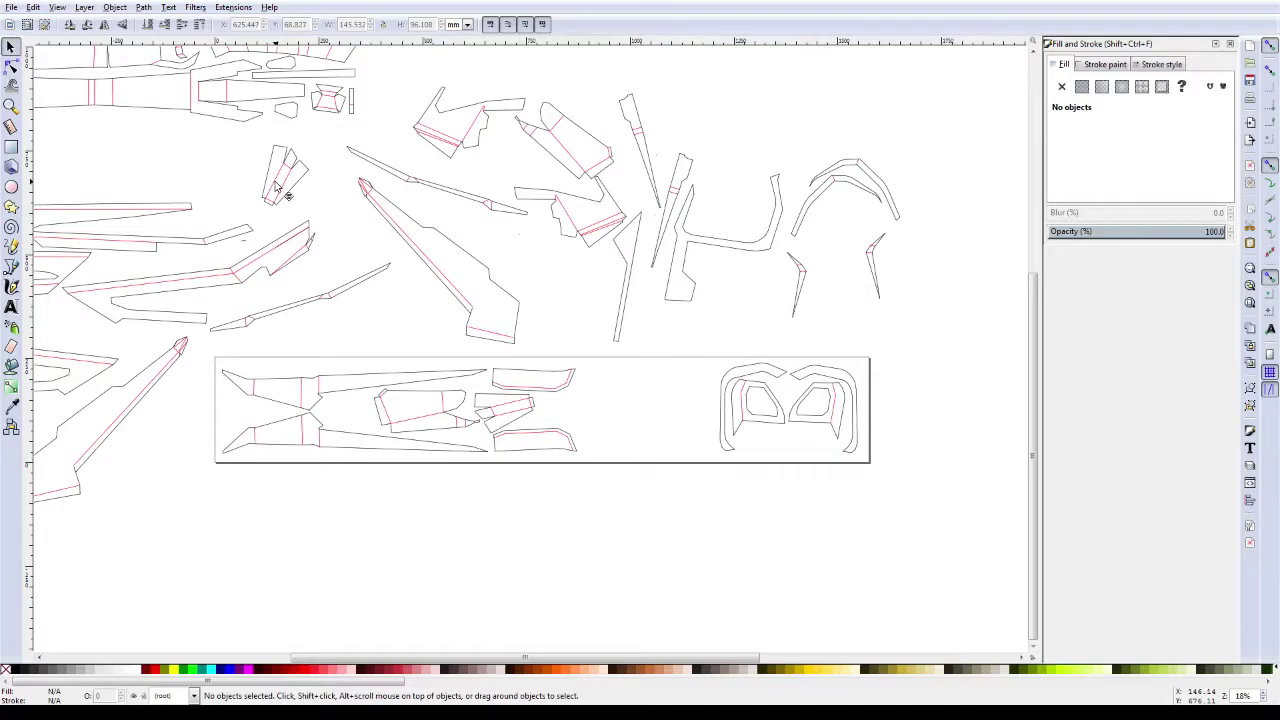
left_click(279, 189)
mouse_move(313, 150)
left_mouse_down()
mouse_move(316, 199)
mouse_move(592, 421)
left_mouse_up()
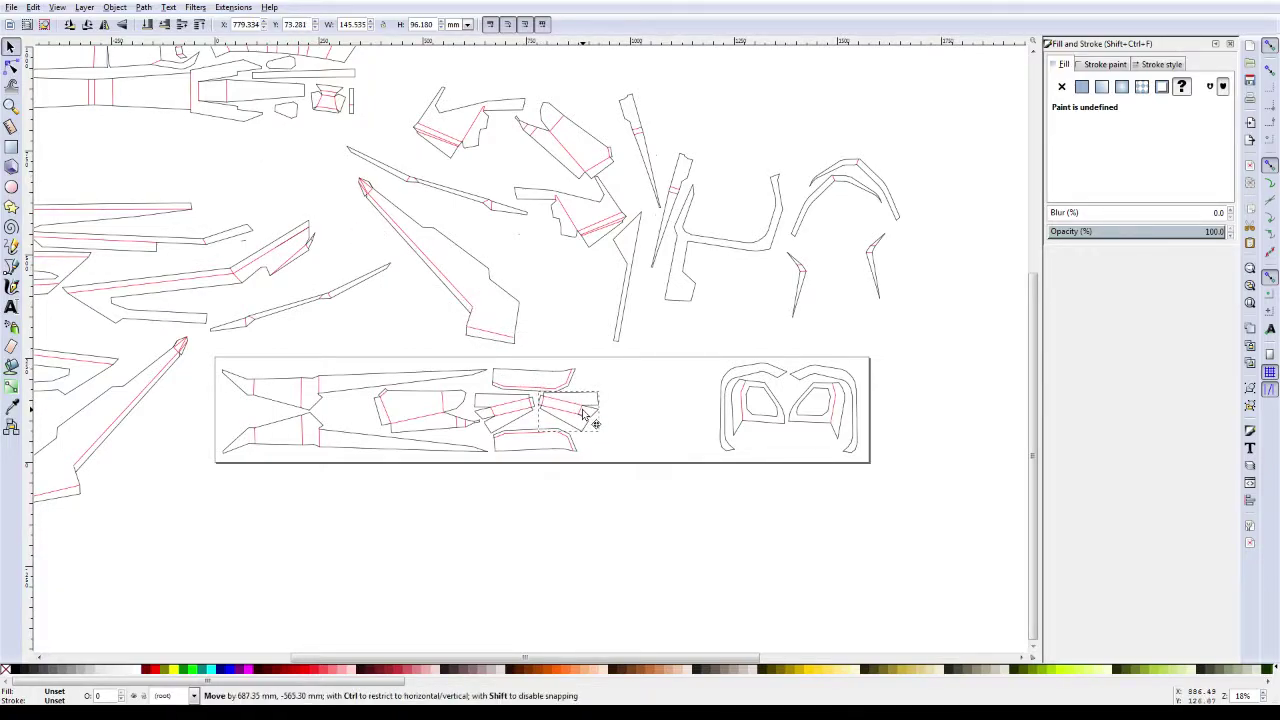
left_click(636, 441)
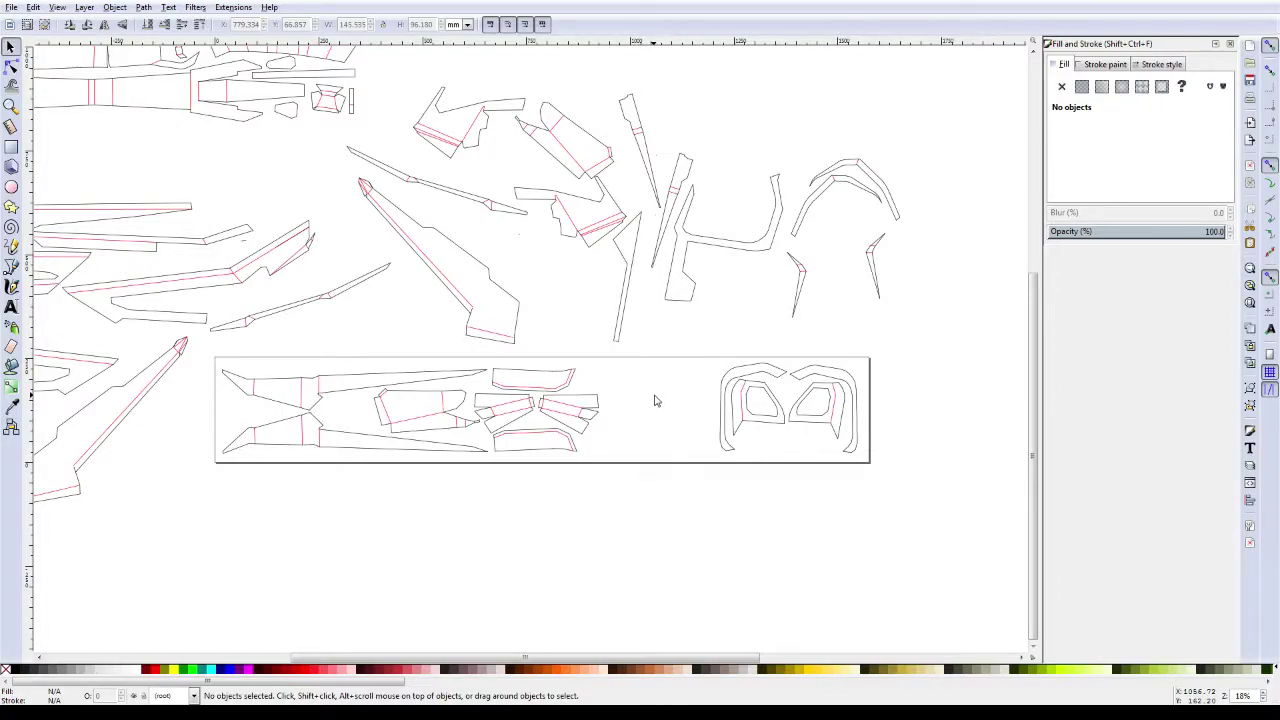
mouse_move(655, 401)
left_mouse_down()
mouse_move(695, 436)
mouse_move(849, 414)
mouse_move(783, 460)
mouse_move(563, 426)
left_mouse_up()
Step: Place the large angular piece beside the mask and lay the thin six-part strip flat
left_click(396, 184)
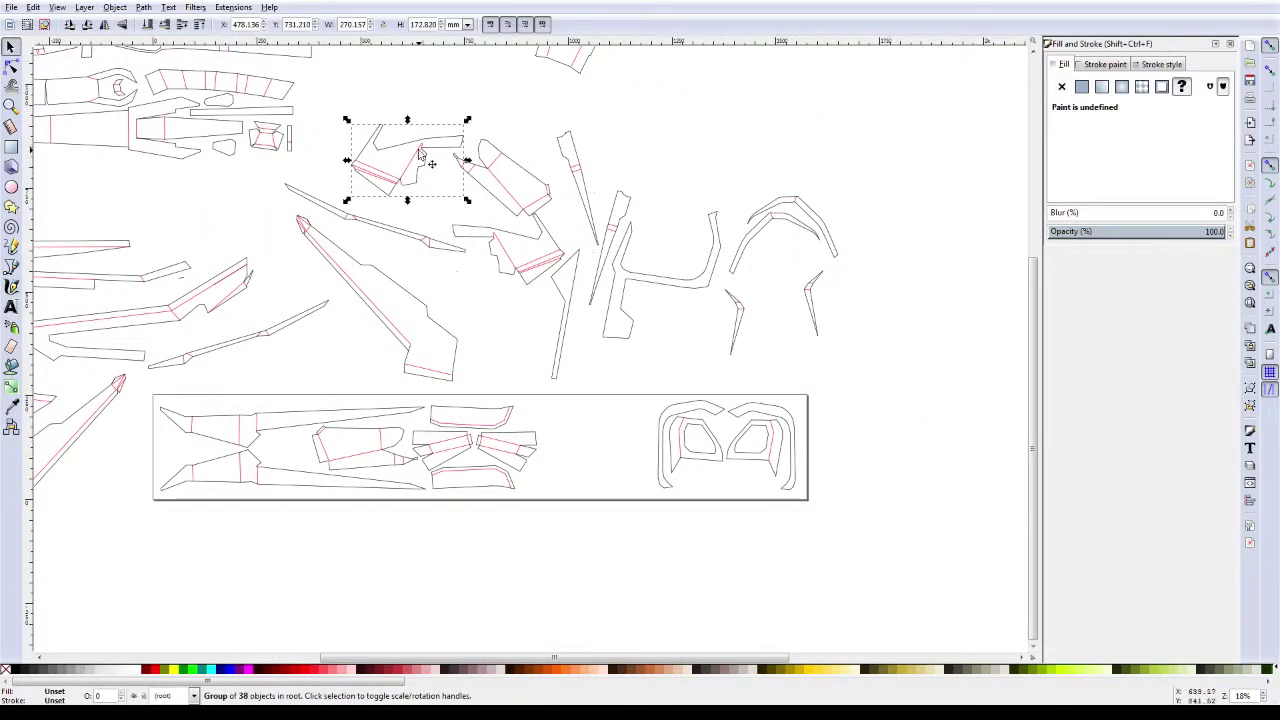
left_click_drag(423, 148, 614, 423)
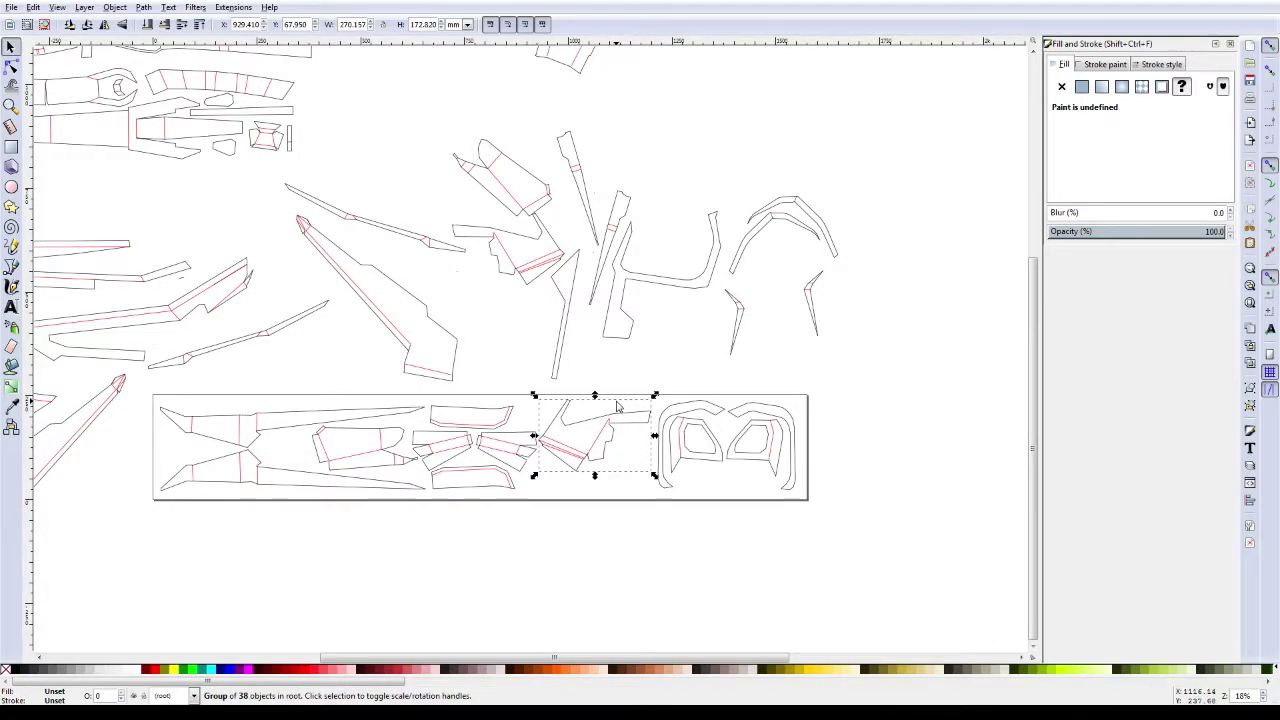
left_click(559, 299)
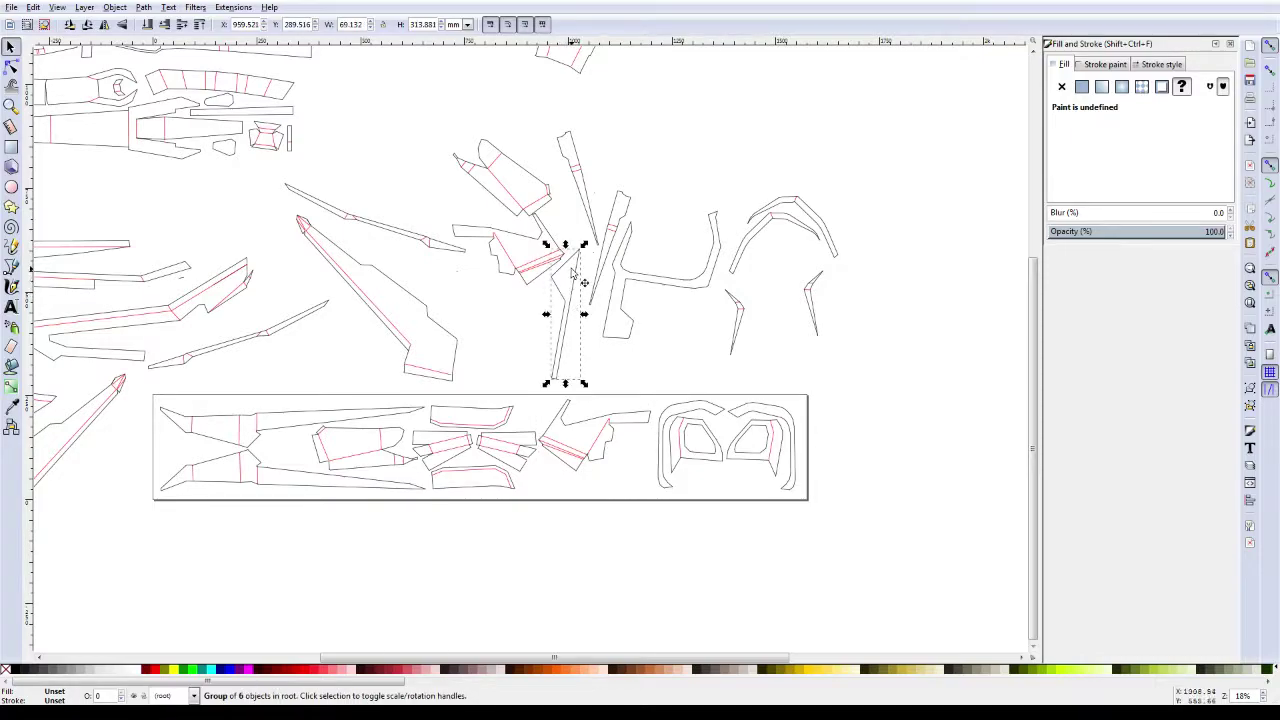
left_click(583, 283)
mouse_move(584, 244)
left_mouse_down()
mouse_move(623, 302)
mouse_move(604, 484)
left_mouse_up()
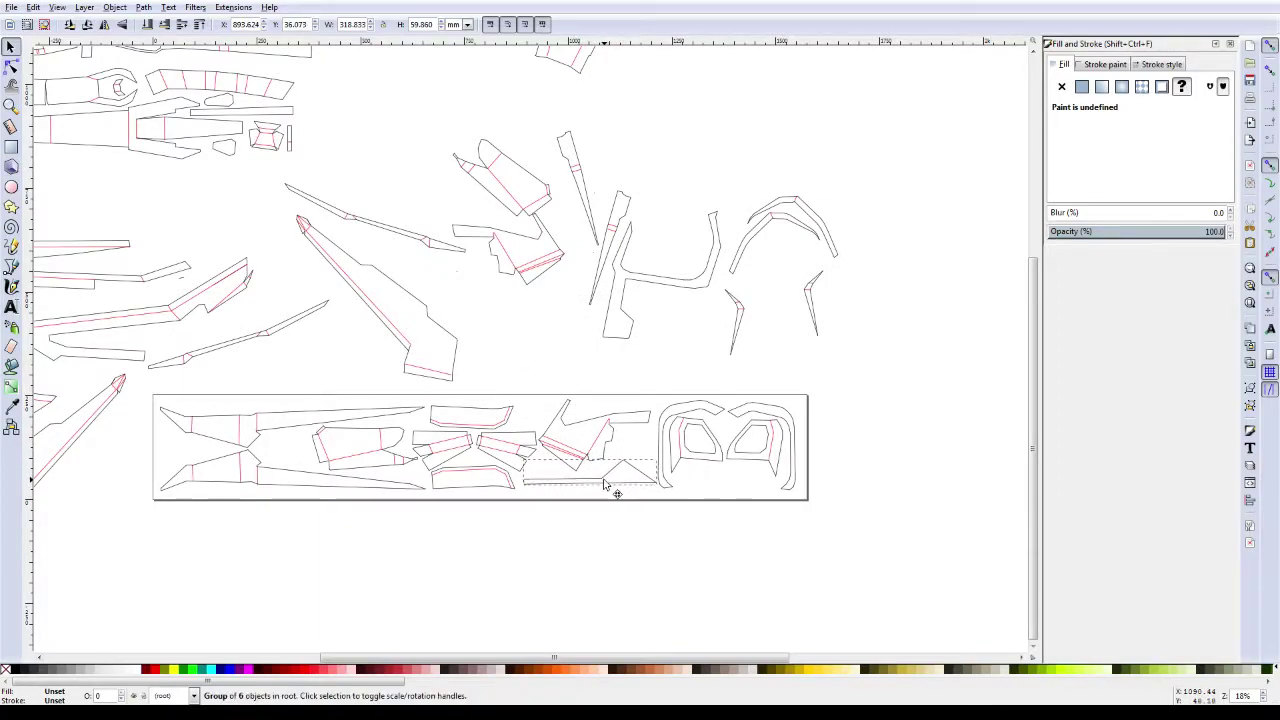
Step: Nudge the angular piece slightly down with Alt+Down and zoom out
left_click(605, 428)
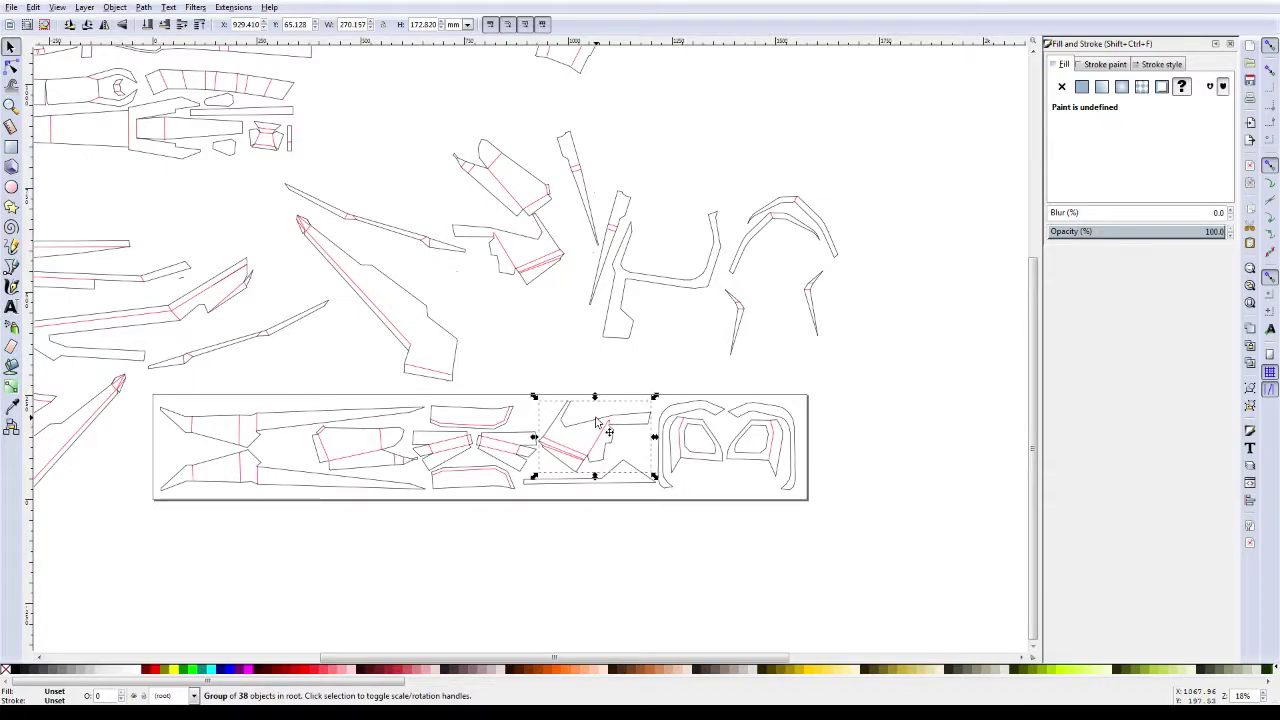
key("alt+Down")
key("alt+Down")
key("alt+Down")
key("alt+Down")
key("alt+Down")
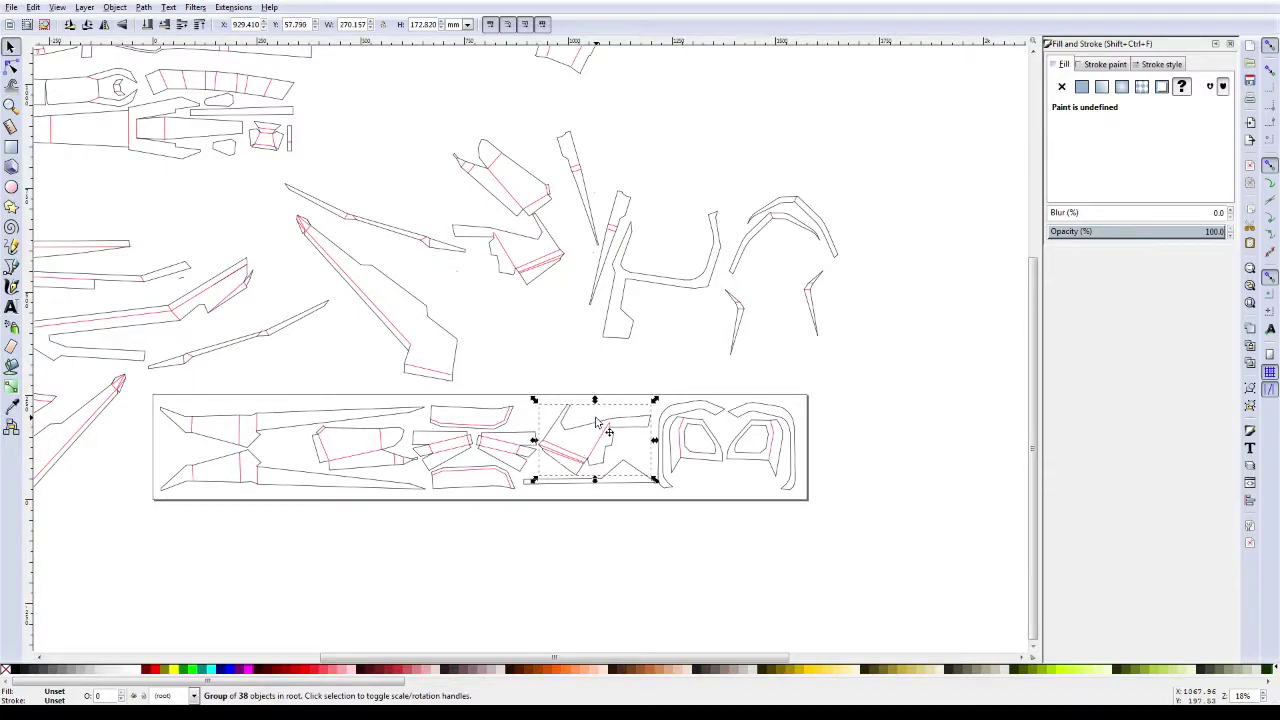
key("alt+Down")
left_click(548, 365)
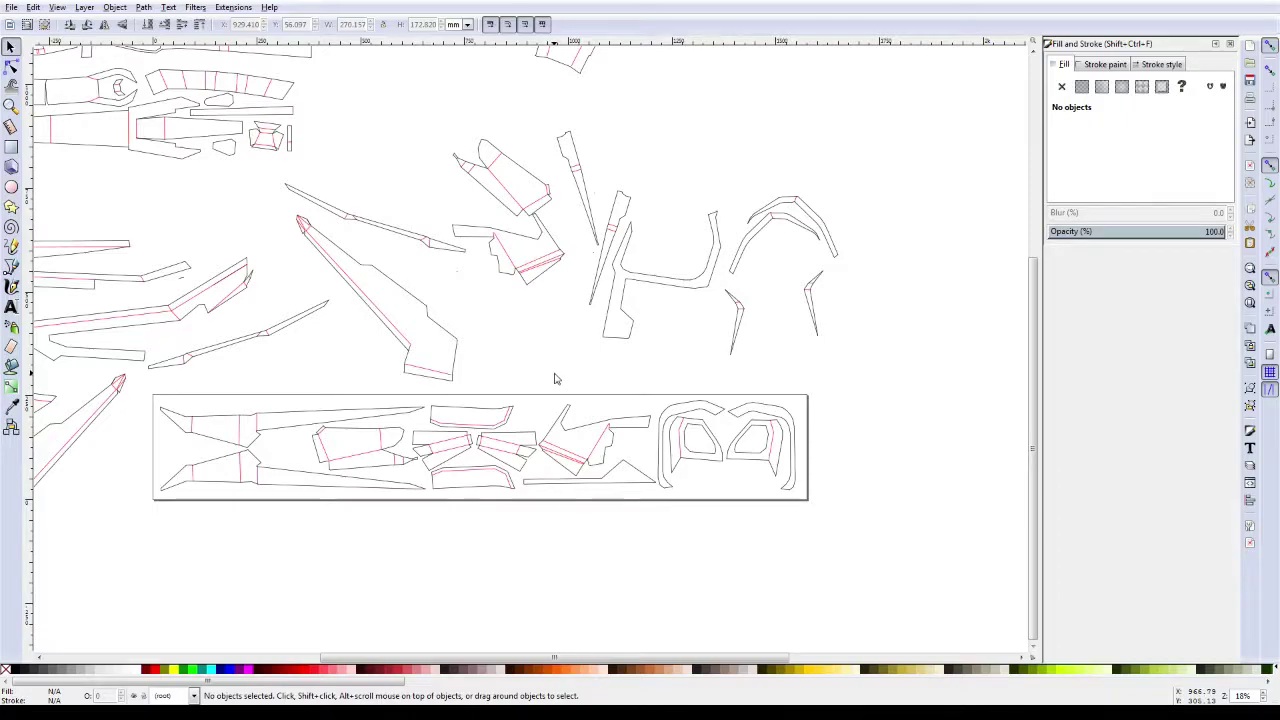
key("minus")
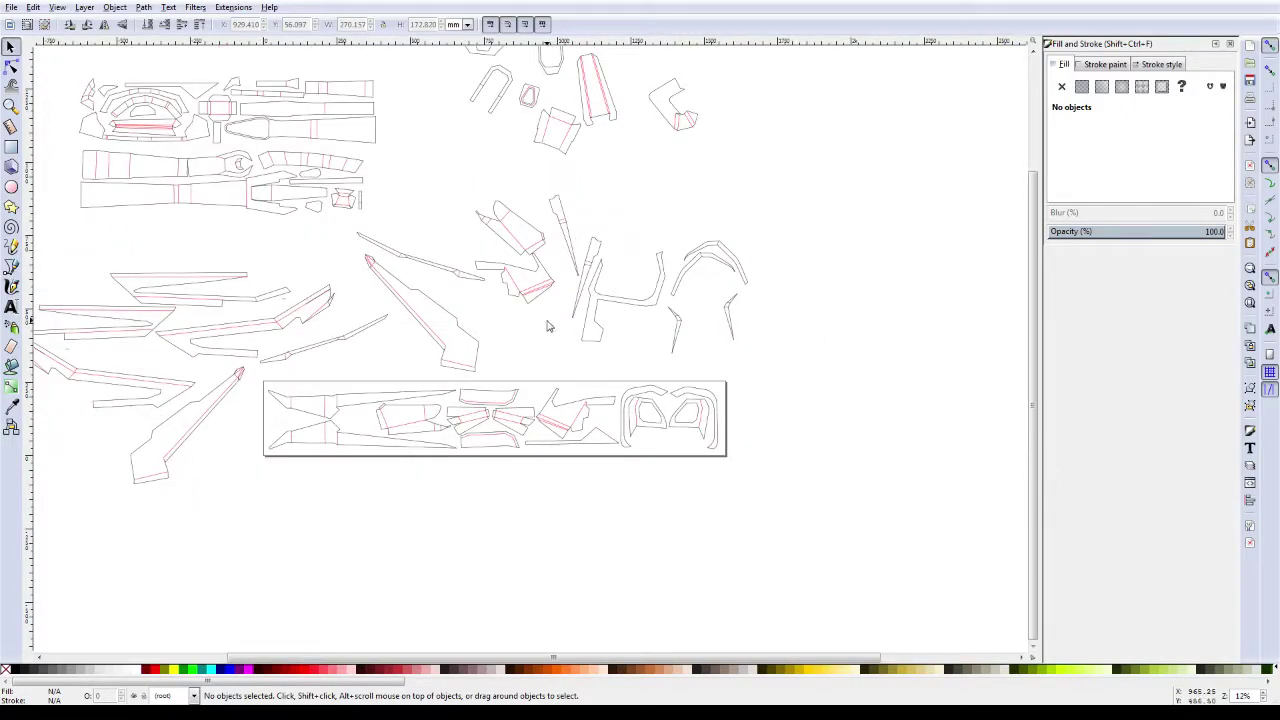
Step: Drag the scattered small pieces and hexagon piece together into a cluster near the top
scroll(546, 290, "up", 2)
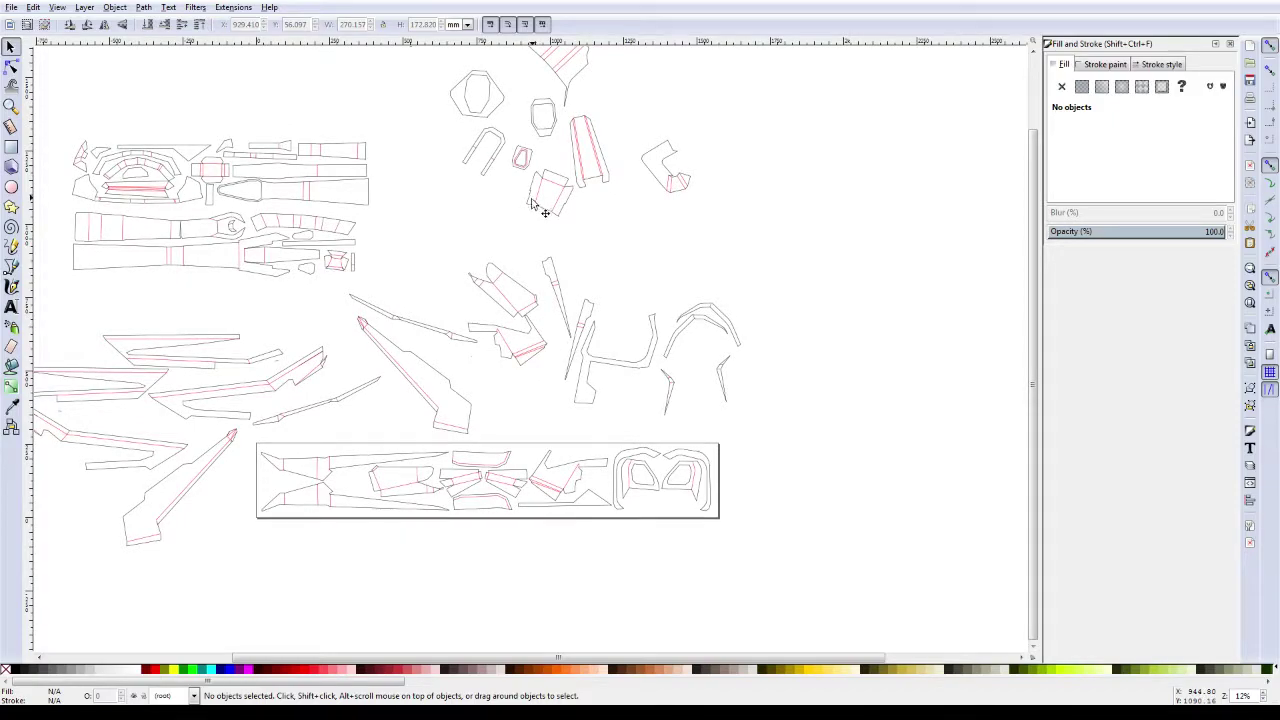
scroll(533, 203, "up", 1)
scroll(528, 217, "up", 2)
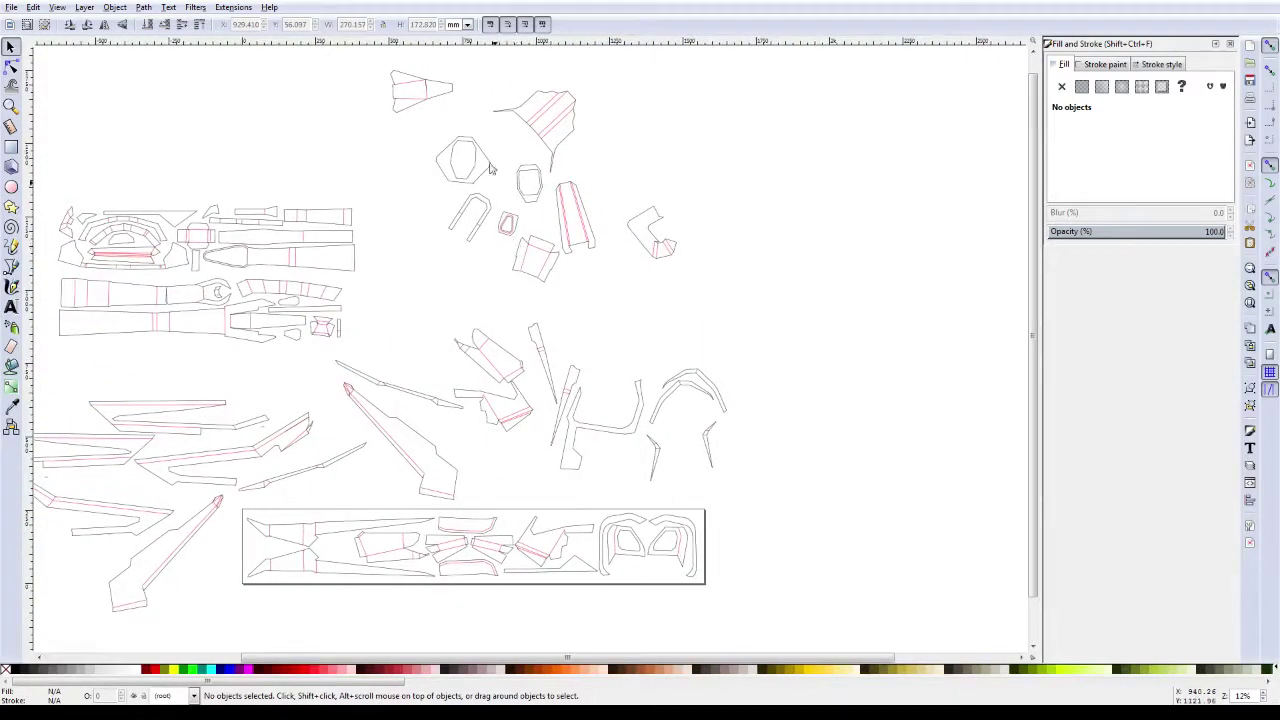
left_click_drag(428, 105, 448, 132)
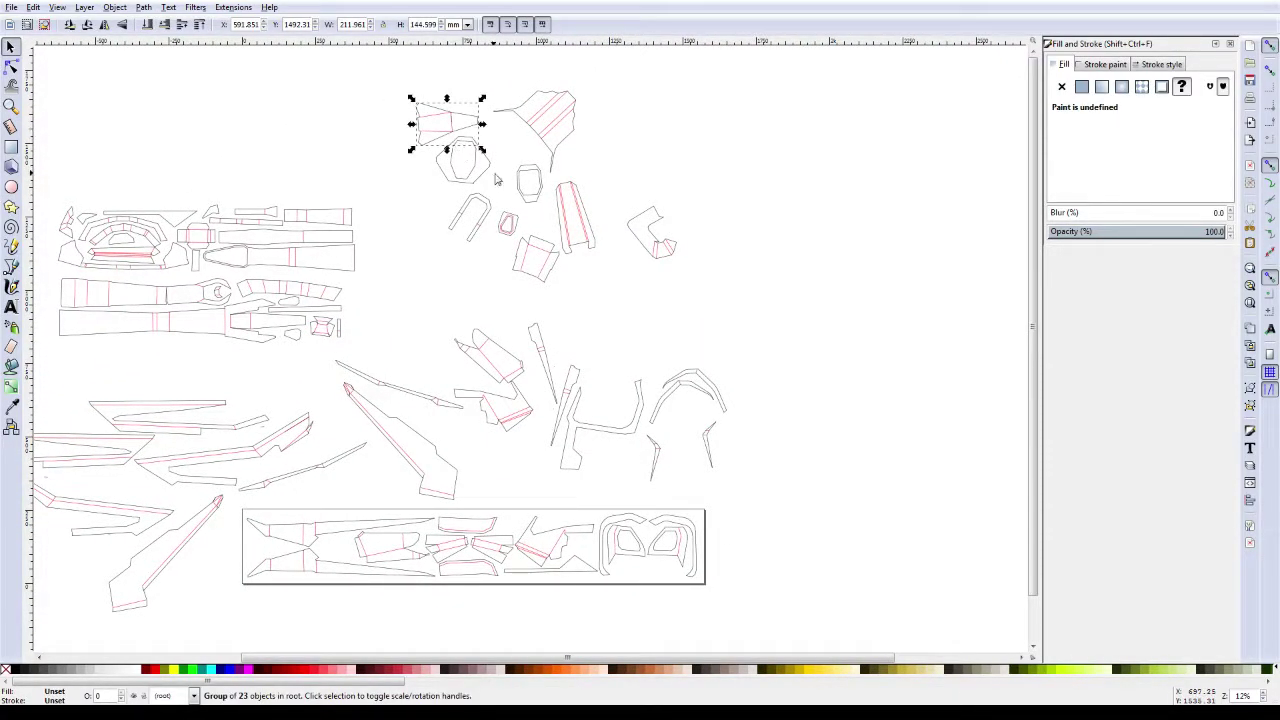
left_click_drag(529, 196, 422, 190)
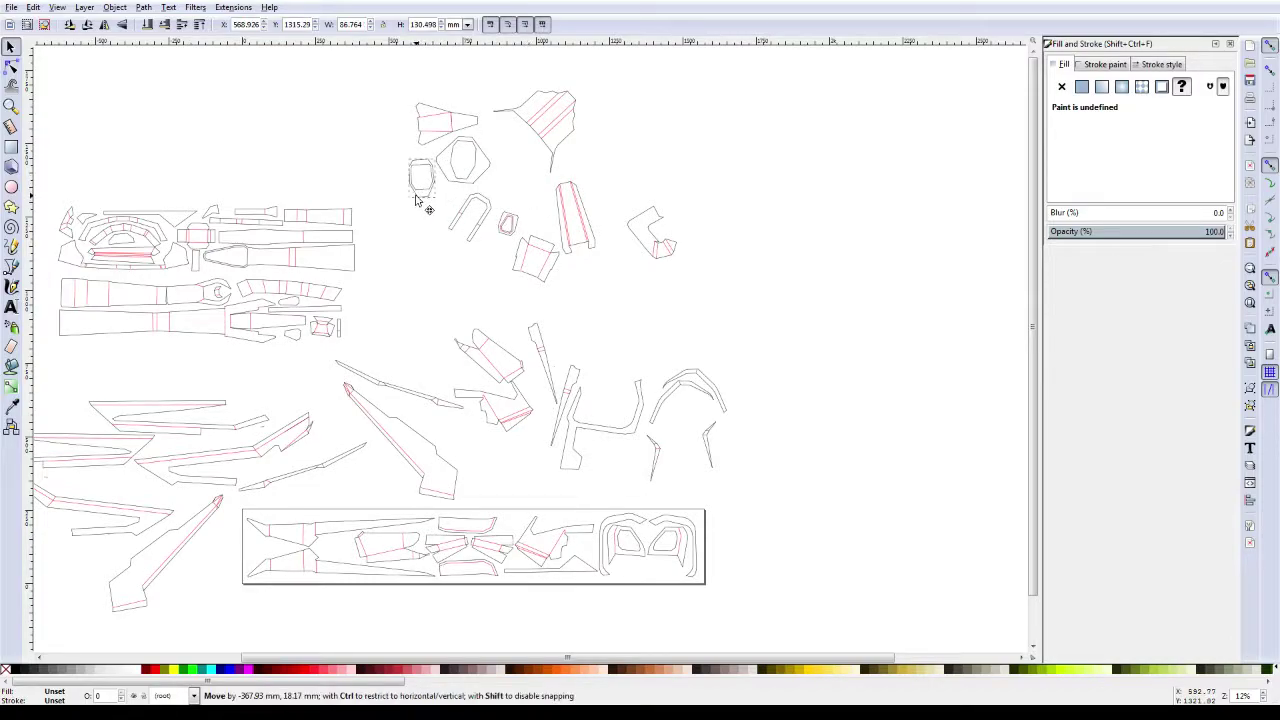
left_click_drag(507, 223, 500, 141)
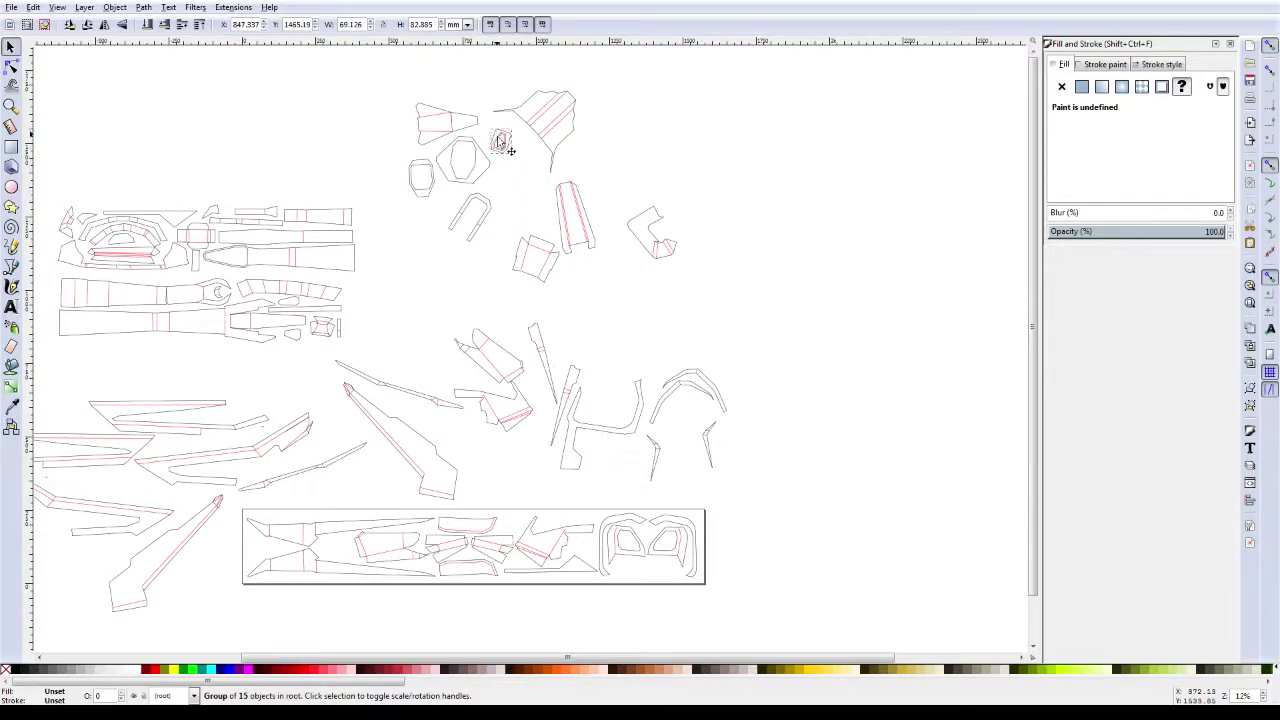
left_click(530, 228)
left_click_drag(535, 252, 517, 181)
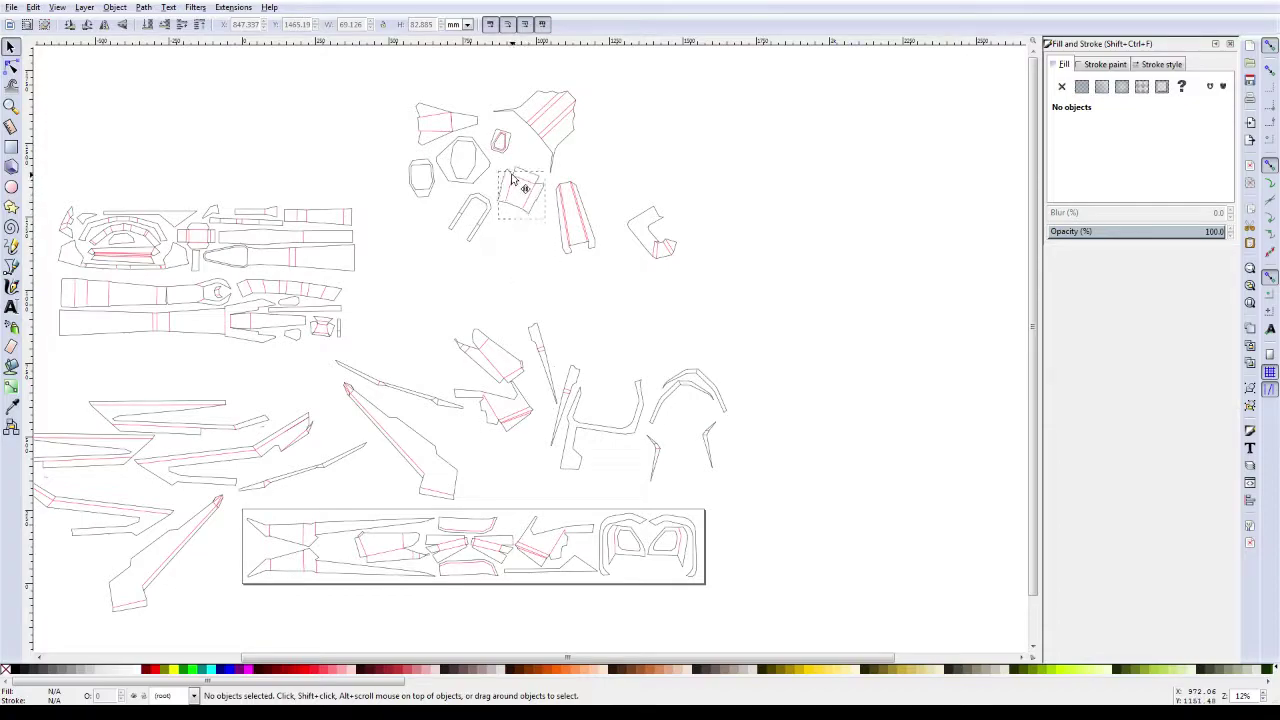
left_click_drag(629, 234, 414, 224)
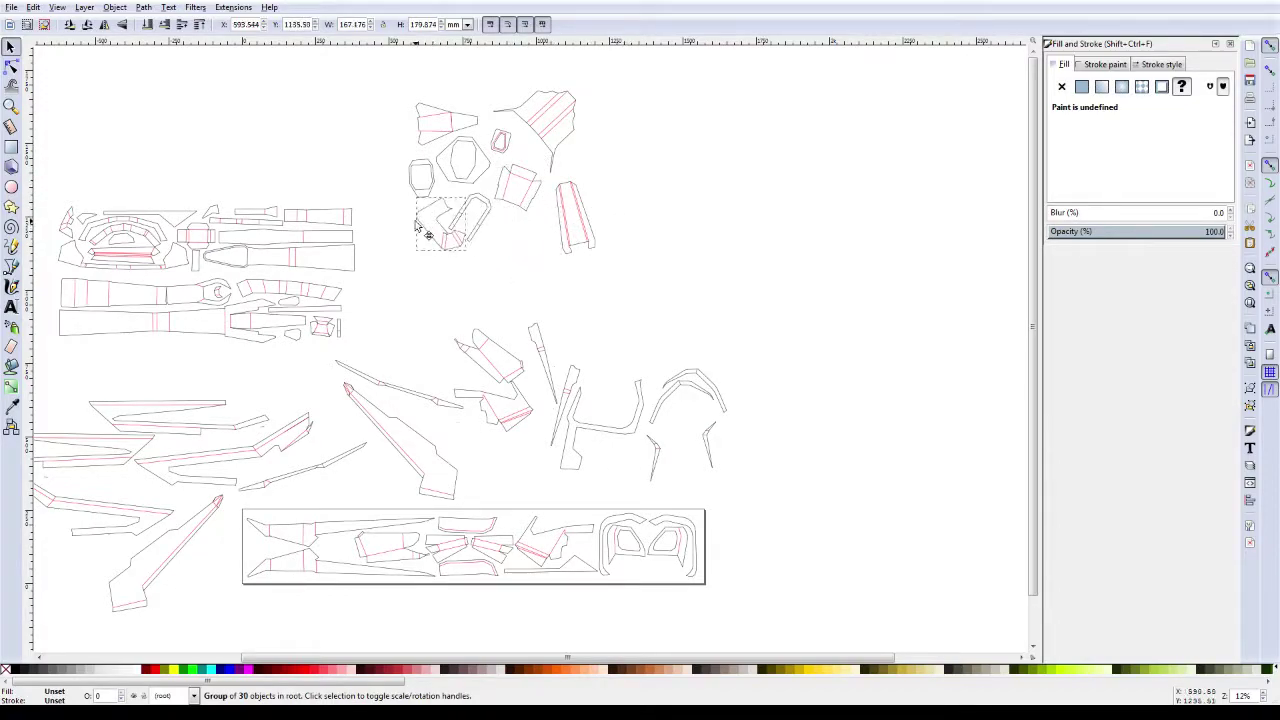
Step: Move the nine-piece cluster as a block and shift the thin spike pieces below it
mouse_move(650, 63)
left_mouse_down()
mouse_move(459, 190)
mouse_move(410, 268)
left_mouse_up()
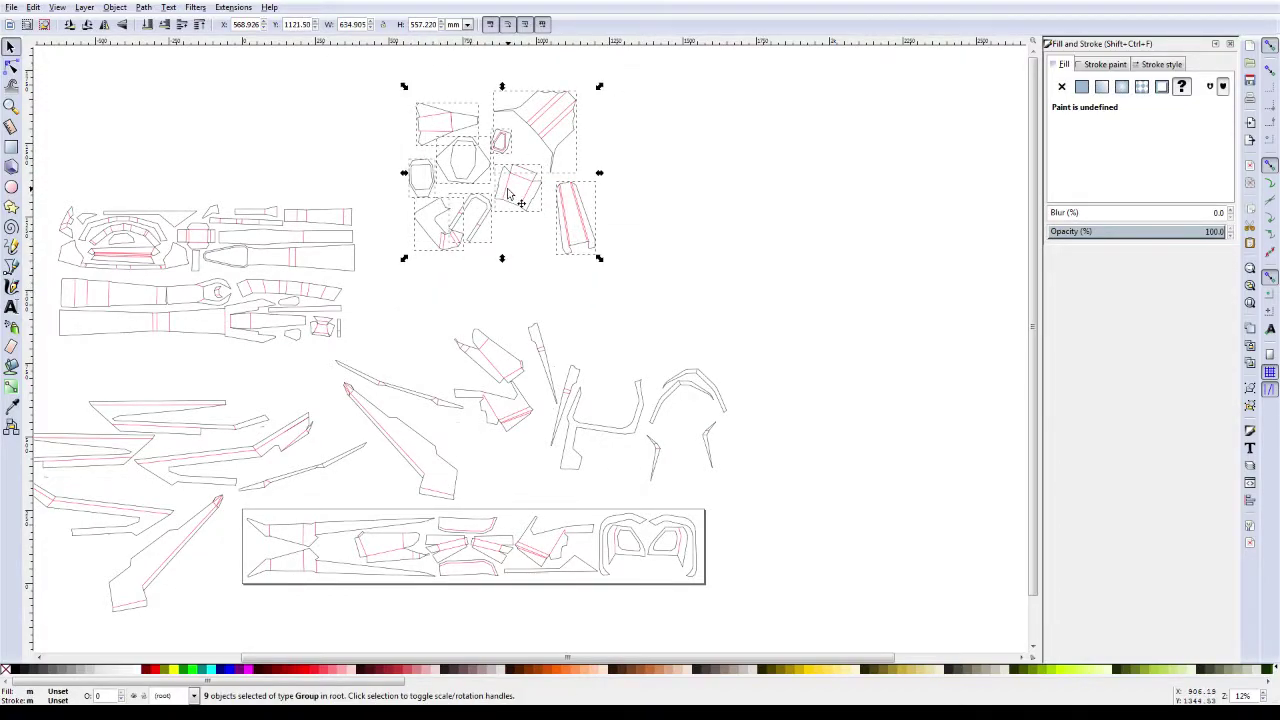
left_click_drag(508, 192, 529, 268)
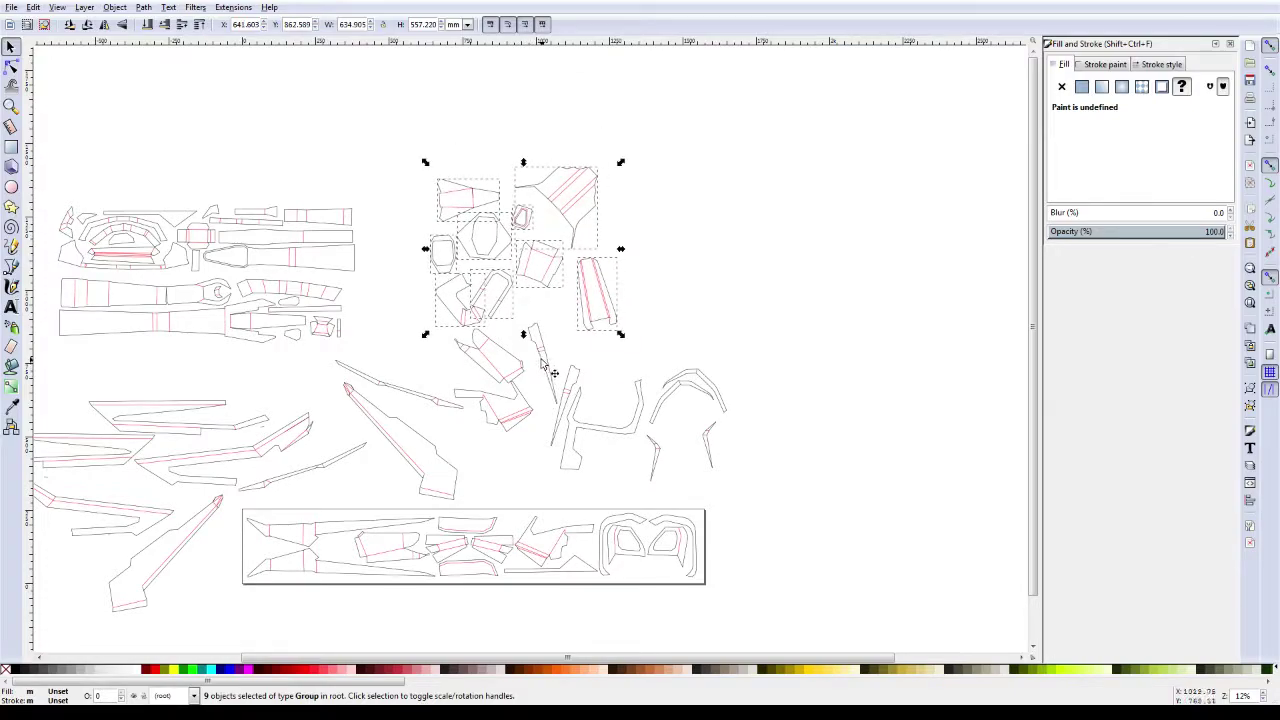
left_click_drag(543, 363, 529, 443)
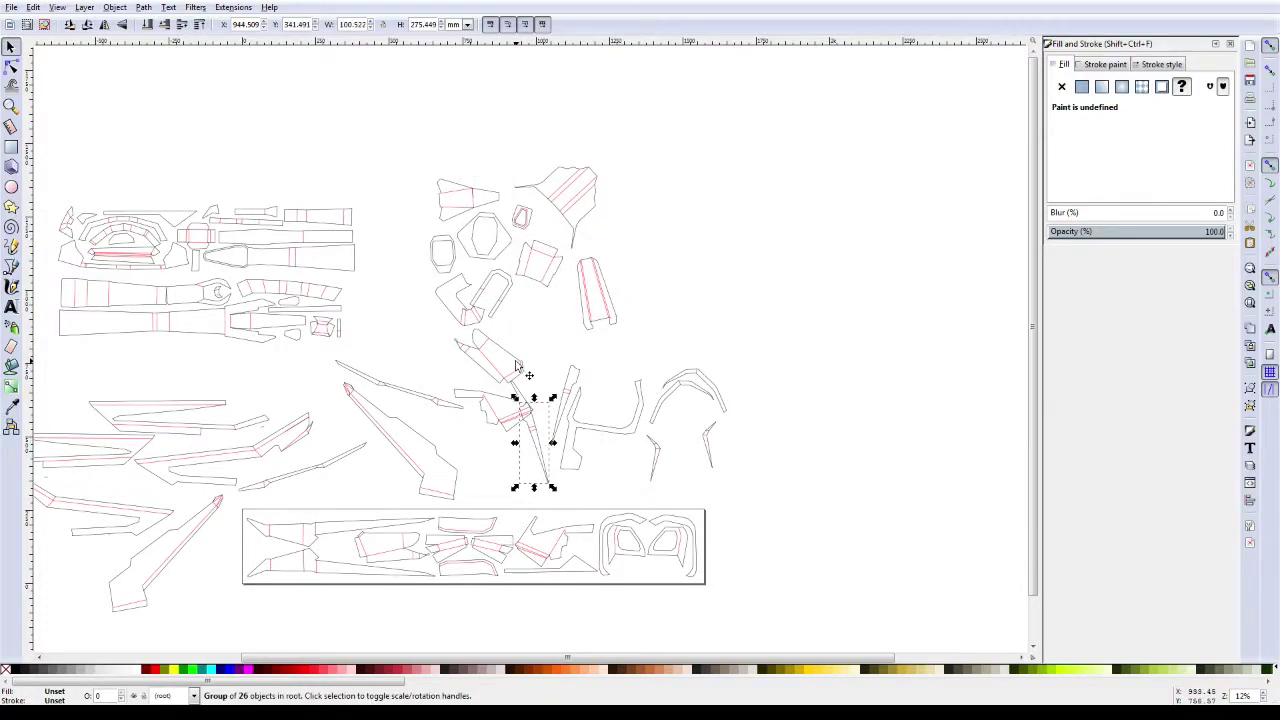
left_click_drag(516, 365, 490, 461)
mouse_move(670, 135)
left_mouse_down()
mouse_move(454, 352)
mouse_move(420, 353)
left_mouse_up()
left_click_drag(522, 275, 478, 319)
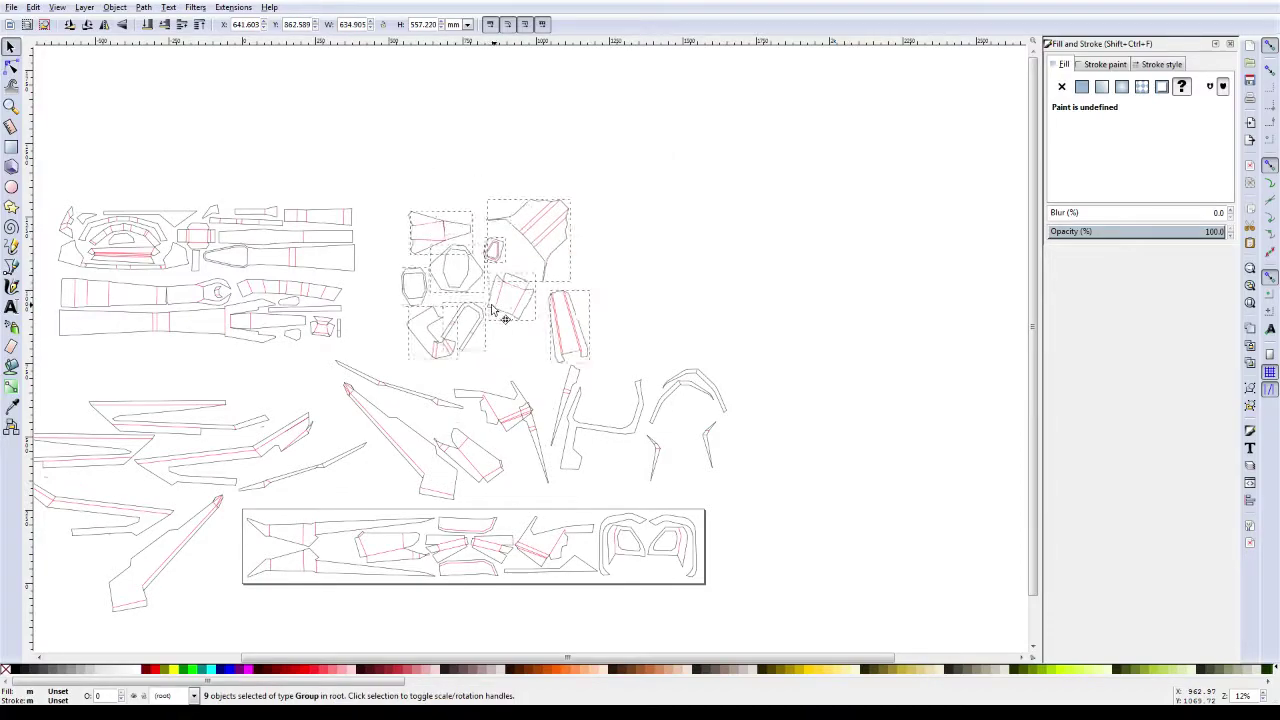
left_click(598, 322)
scroll(598, 322, "up", 1, "ctrl")
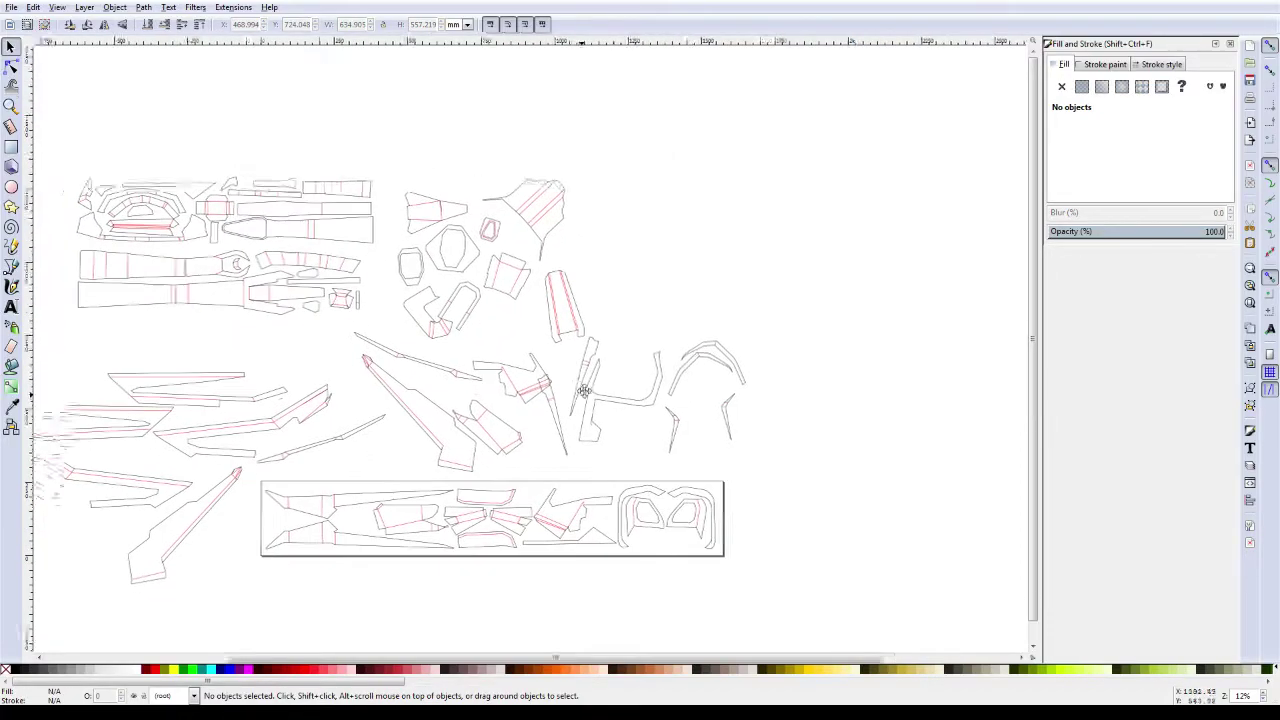
scroll(598, 330, "up", 1, "ctrl")
scroll(598, 340, "up", 1, "ctrl")
scroll(596, 355, "up", 1, "ctrl")
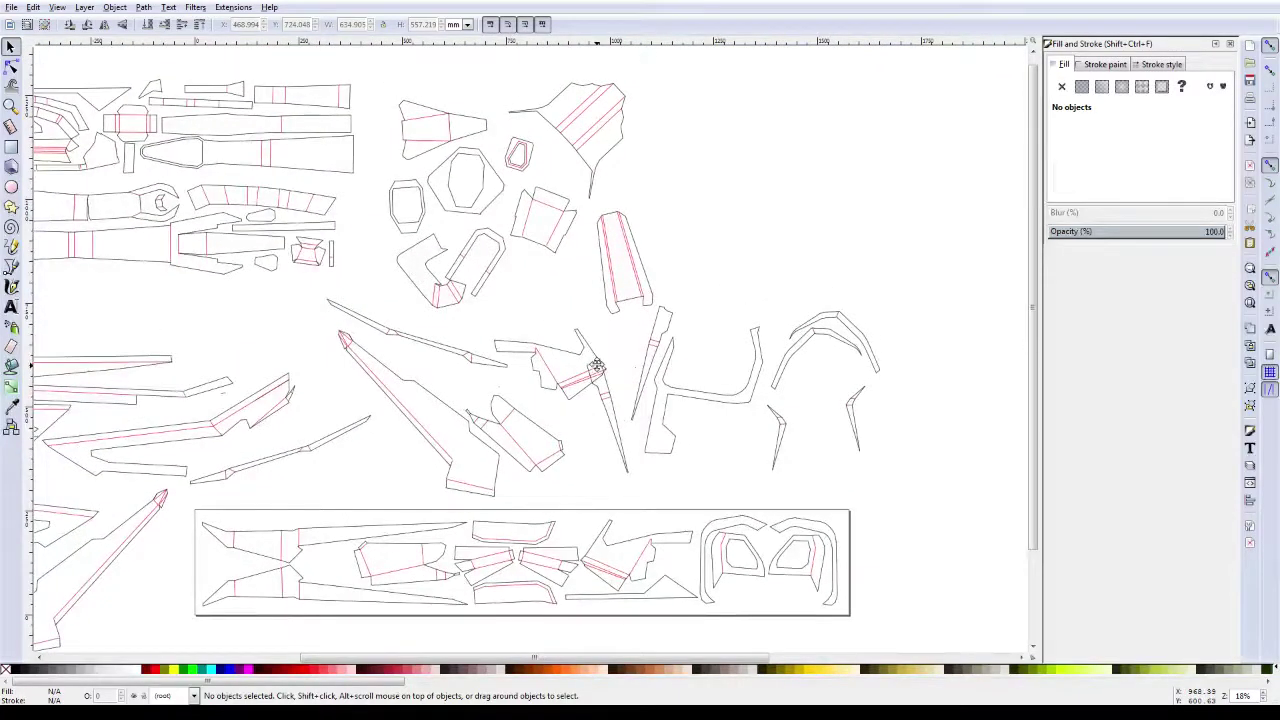
Step: Rotate the small piece about 48 degrees, then further so it fits under the mask
left_click(779, 432)
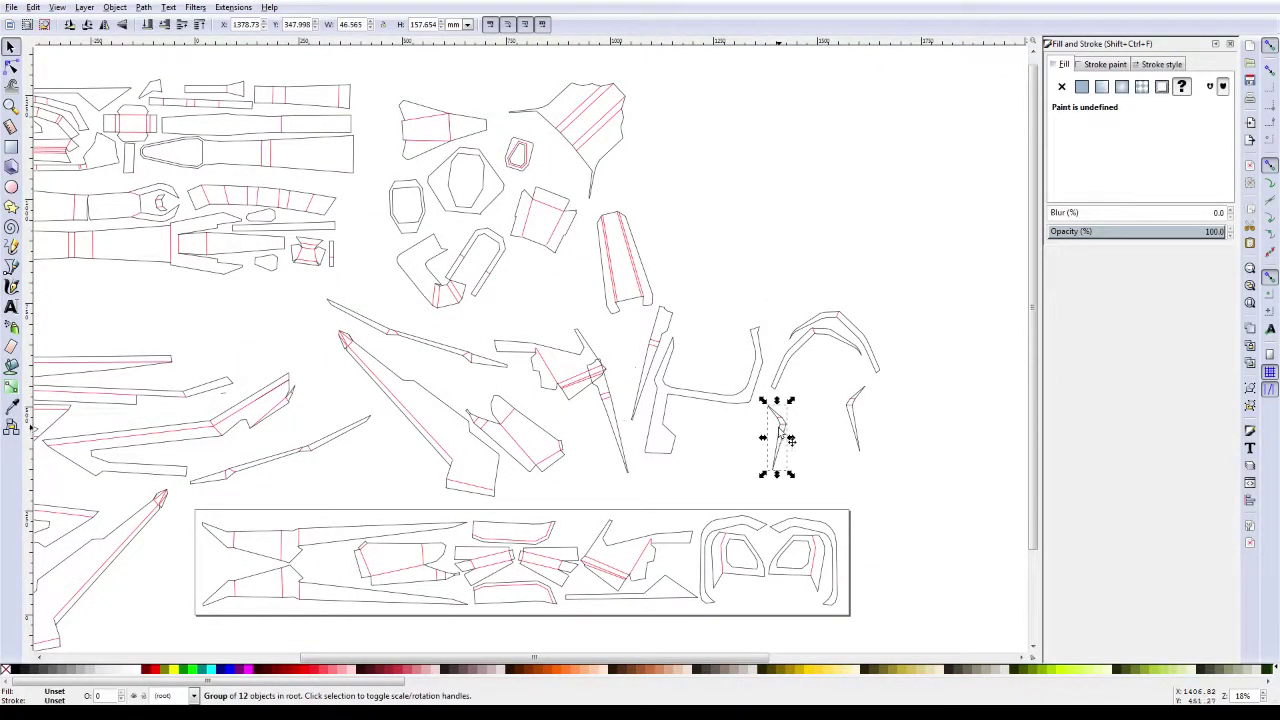
mouse_move(791, 401)
left_mouse_down()
mouse_move(813, 446)
mouse_move(780, 595)
left_mouse_up()
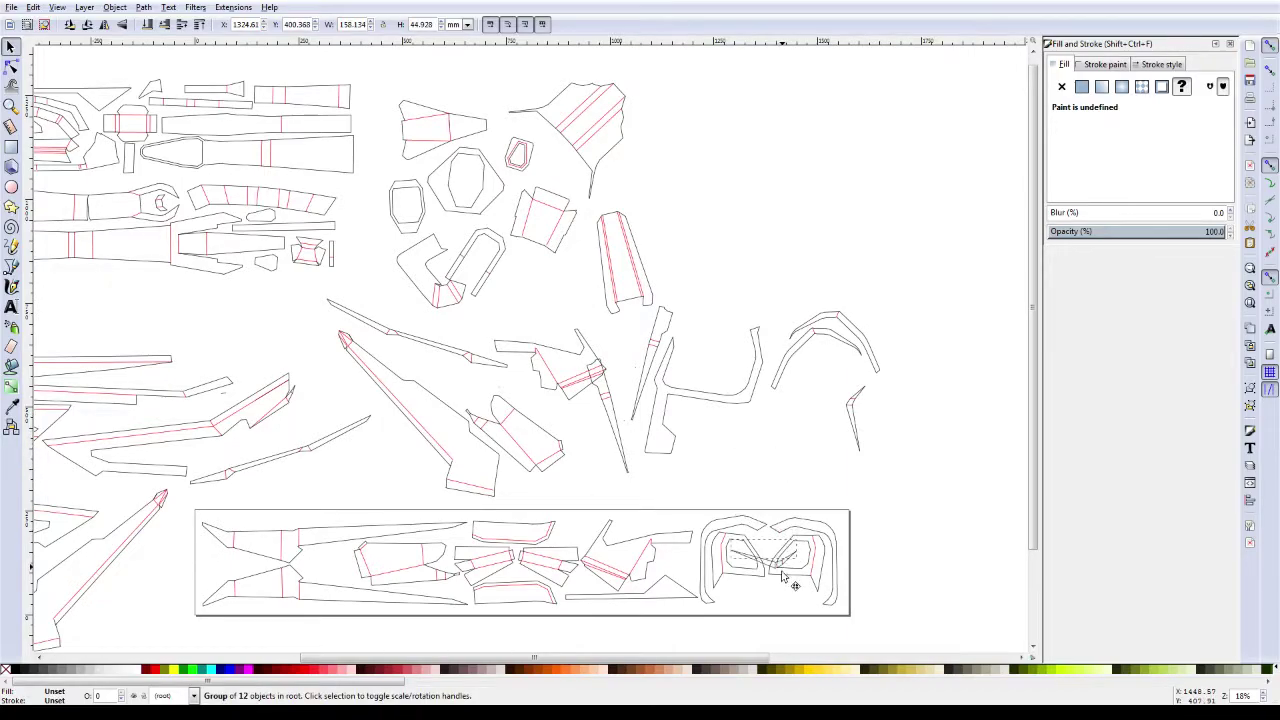
left_click(855, 414)
mouse_move(867, 385)
left_mouse_down()
mouse_move(837, 393)
mouse_move(777, 615)
left_mouse_up()
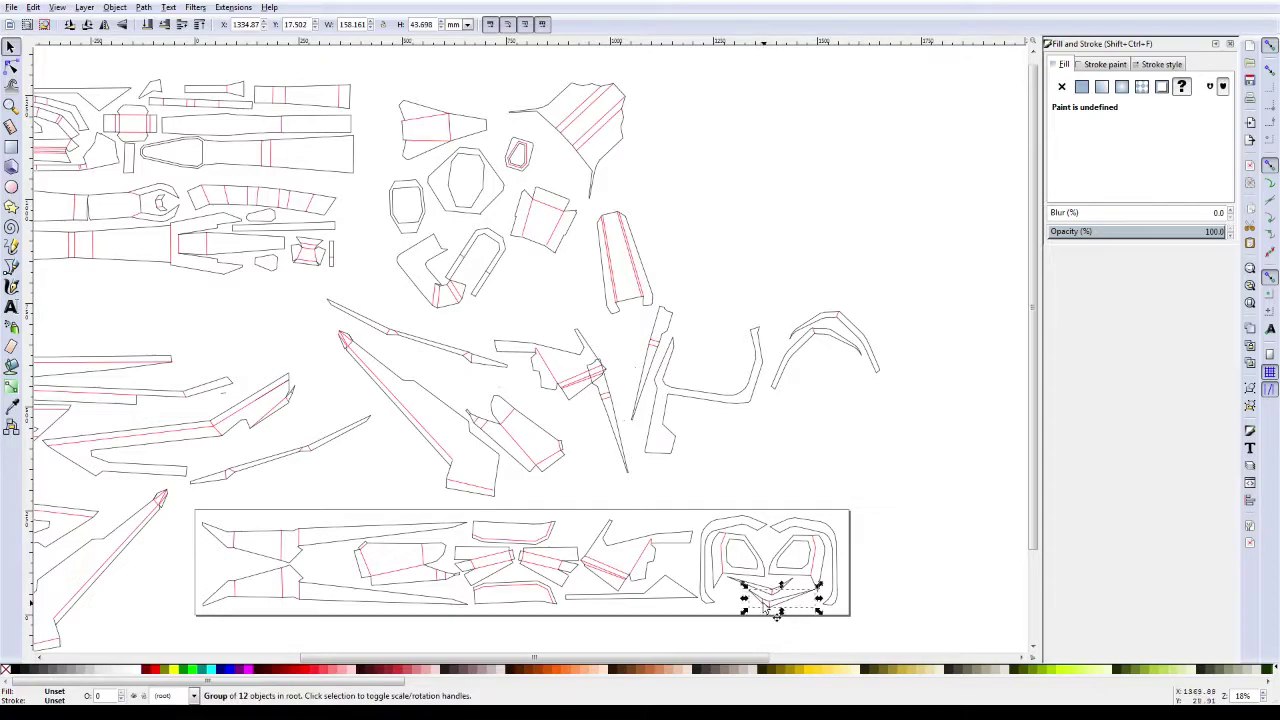
left_click(791, 455)
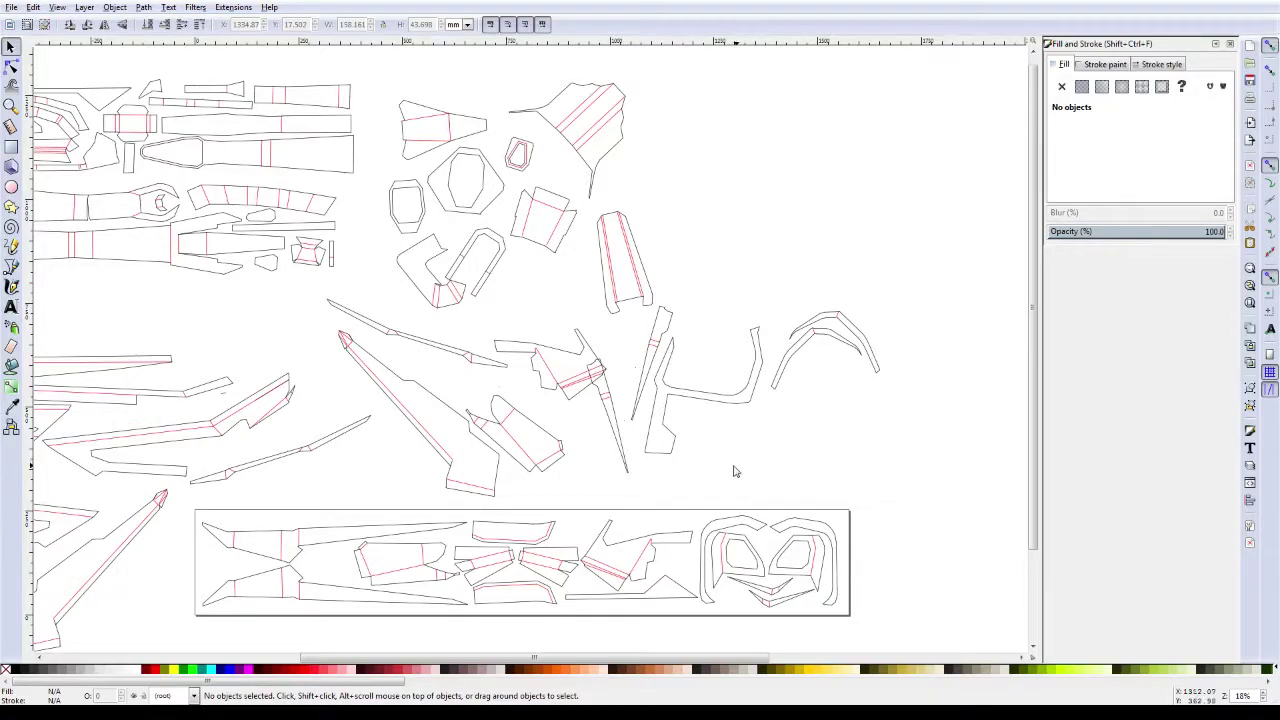
Step: Move the thin blade piece right, and nudge the thin strip and large lower-page group slightly down
left_click_drag(620, 413, 843, 429)
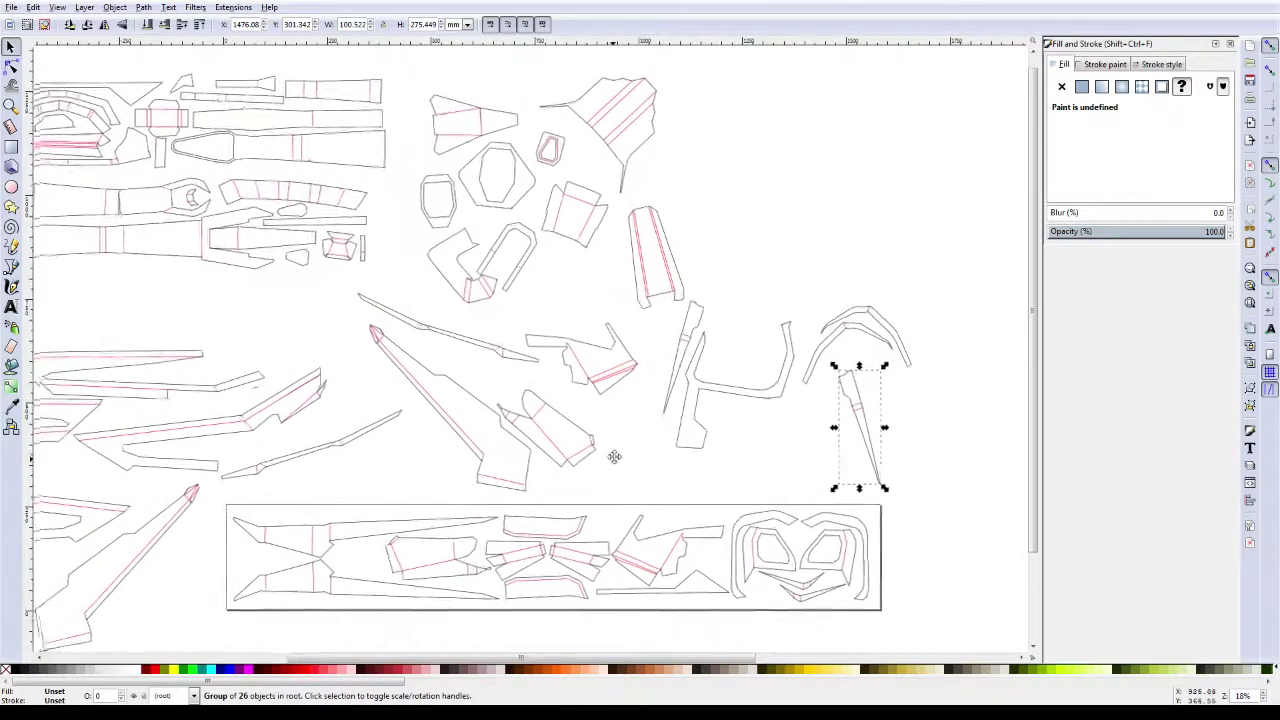
mouse_move(593, 470)
left_mouse_down()
mouse_move(768, 409)
mouse_move(597, 407)
left_mouse_up()
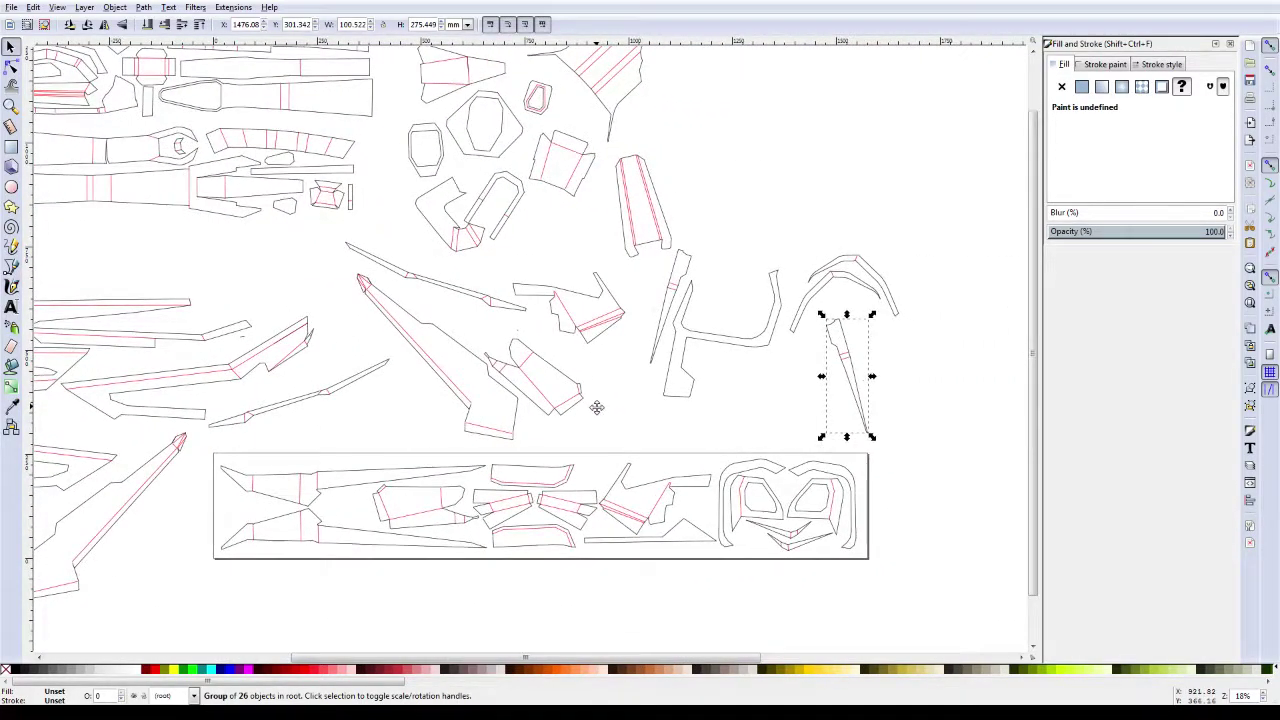
left_click(678, 543)
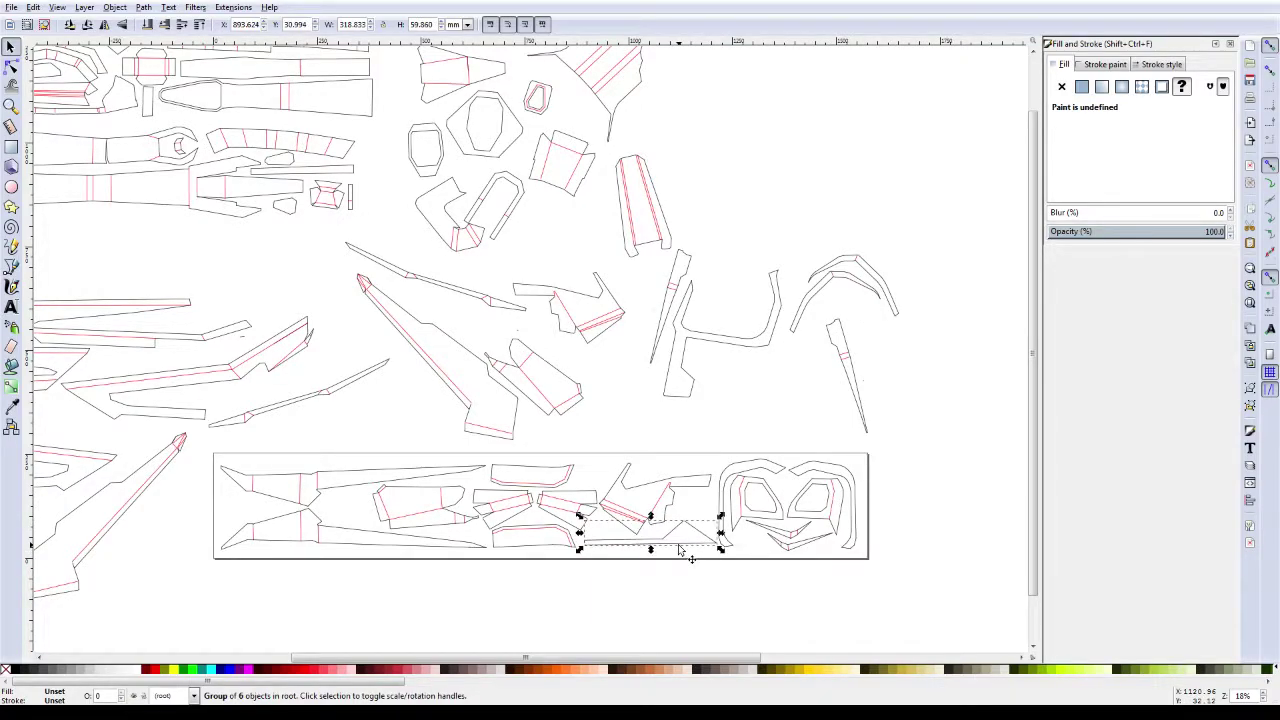
scroll(678, 545, "up", 1, "ctrl")
scroll(678, 549, "up", 1, "ctrl")
left_click_drag(660, 545, 661, 546)
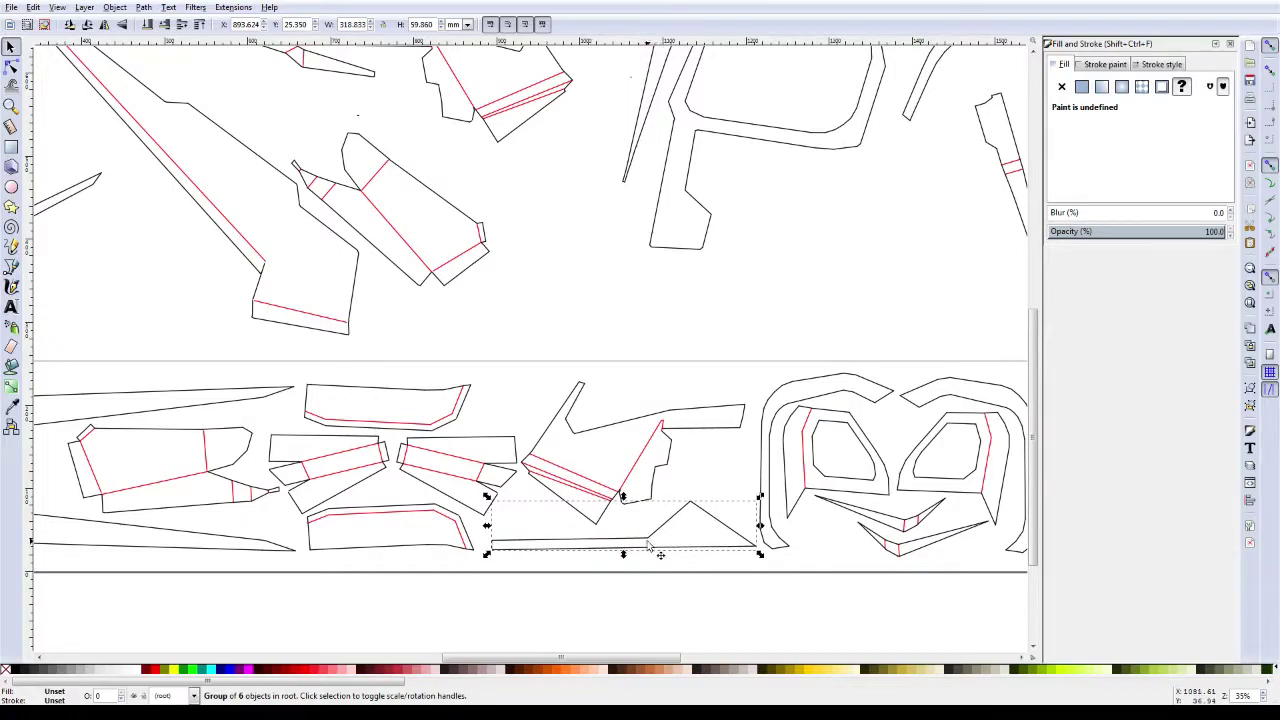
left_click(628, 476)
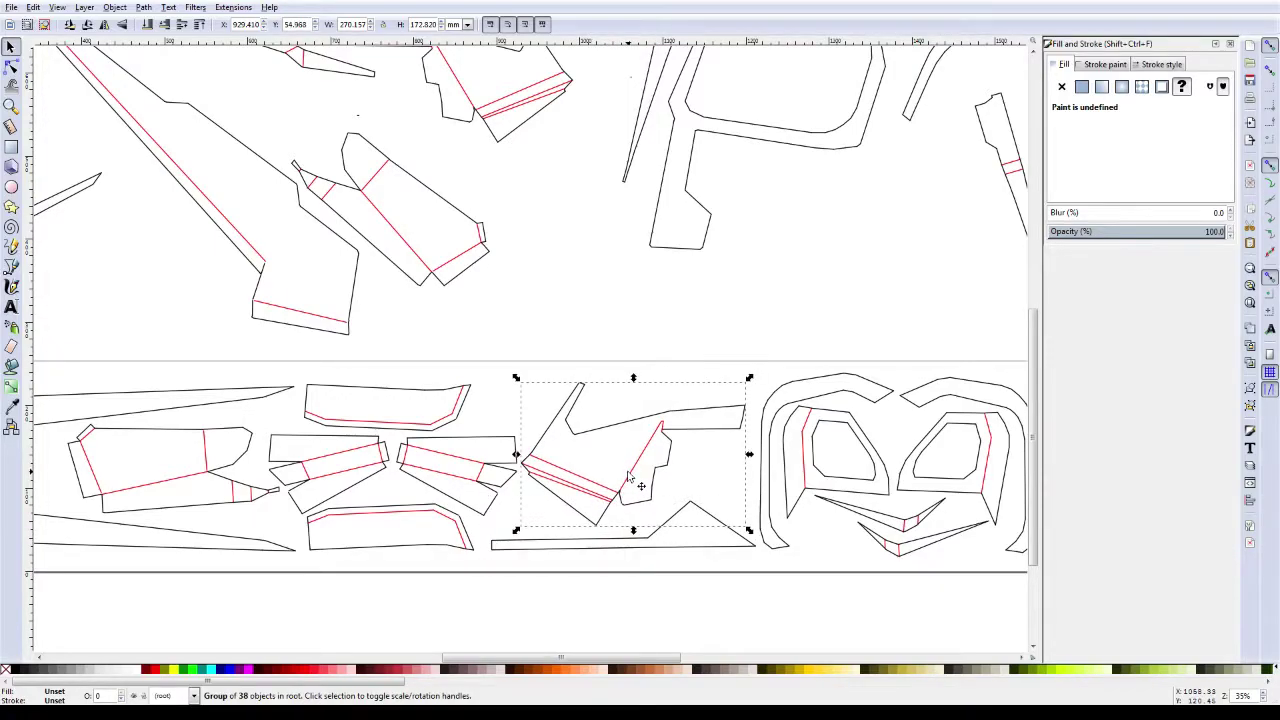
left_click_drag(628, 472, 629, 476)
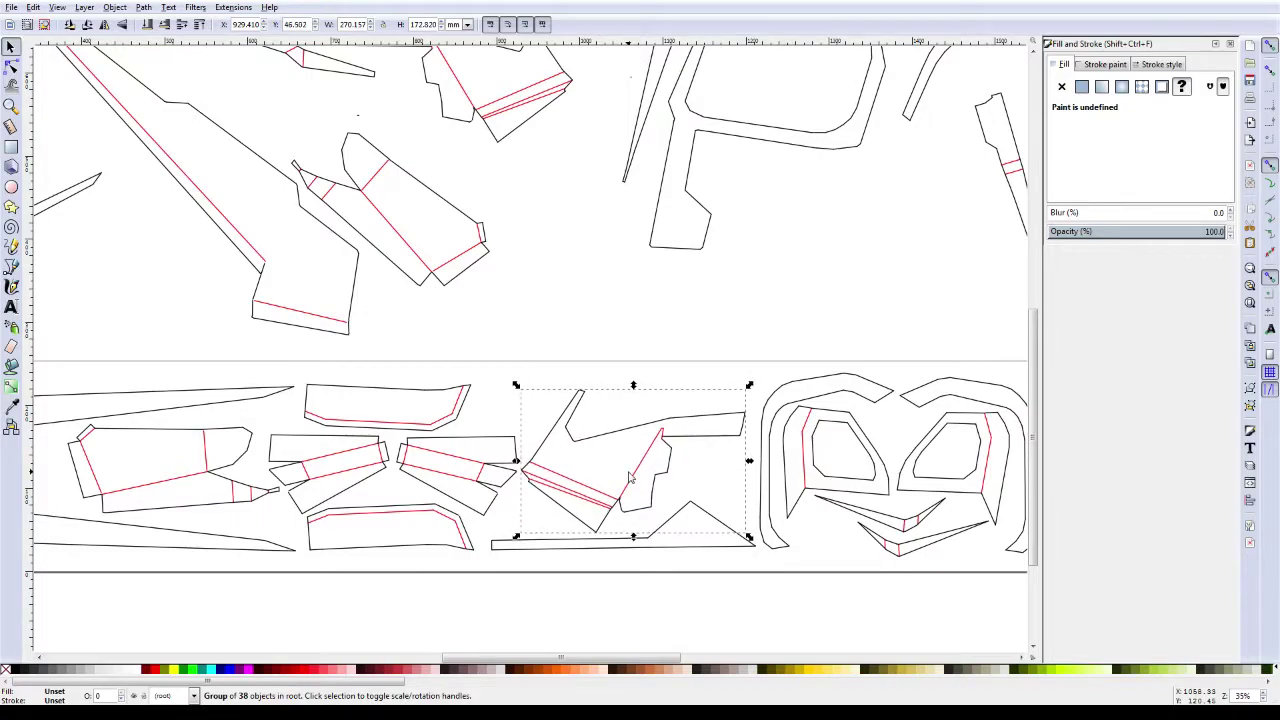
Step: Rotate the long thin piece nearly horizontal and lay it along the lower page's top
left_click_drag(313, 82, 733, 345)
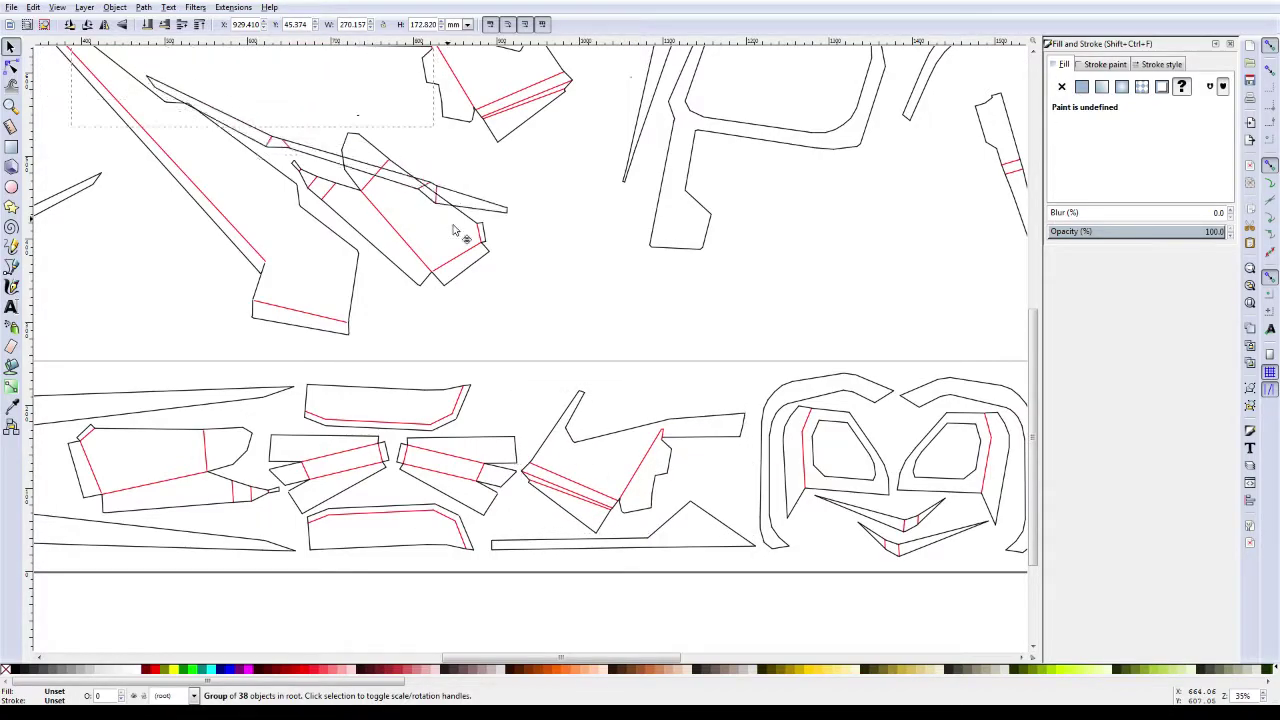
left_click(724, 320)
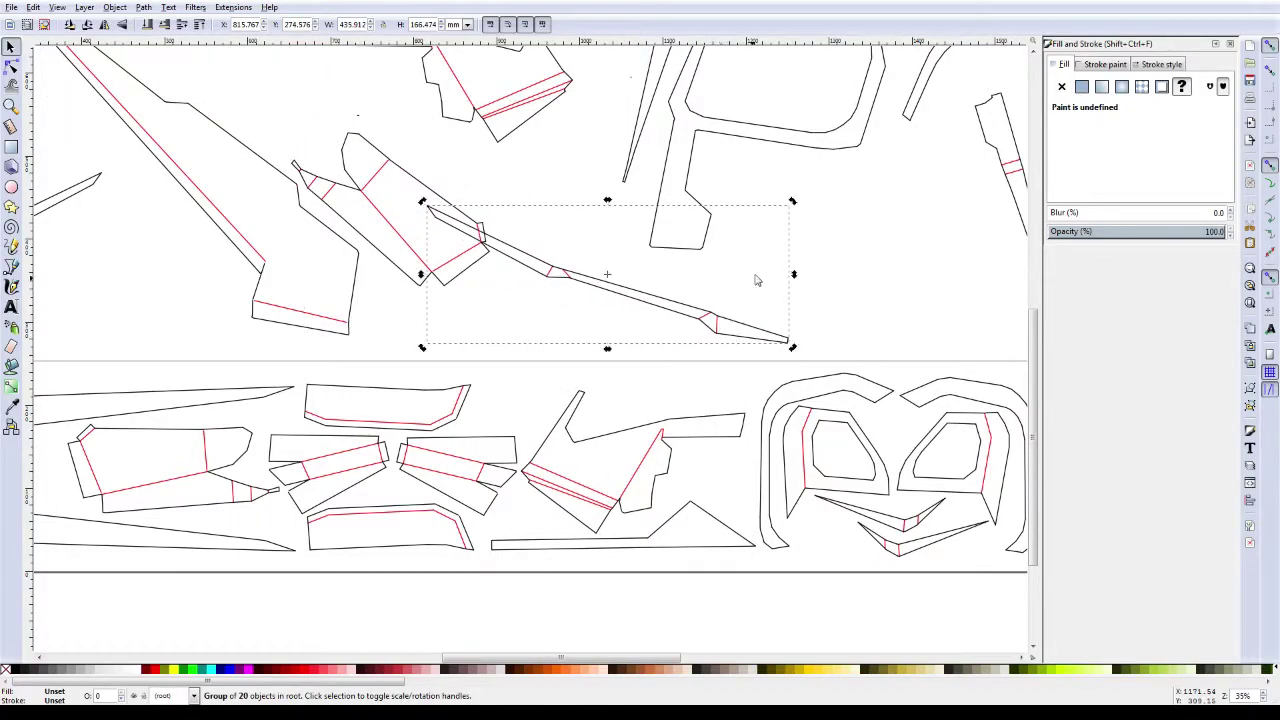
left_click_drag(792, 201, 721, 183)
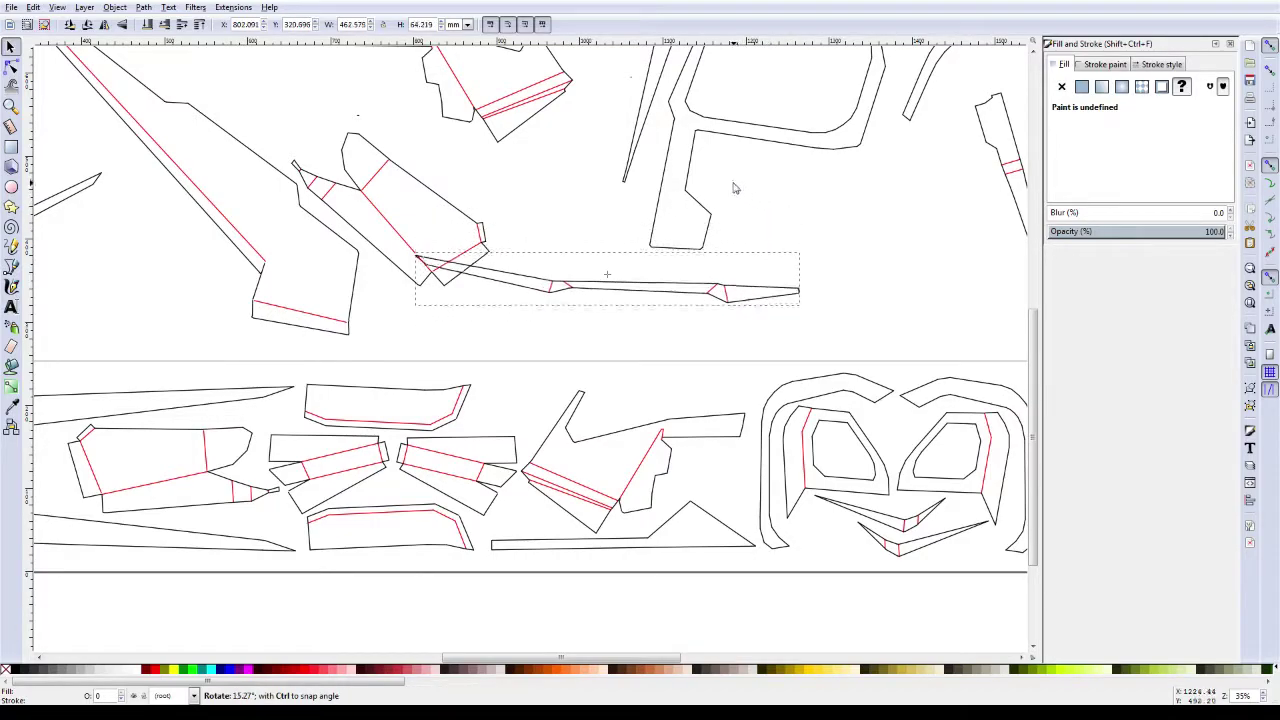
mouse_move(564, 300)
left_mouse_down()
mouse_move(540, 405)
mouse_move(550, 409)
left_mouse_up()
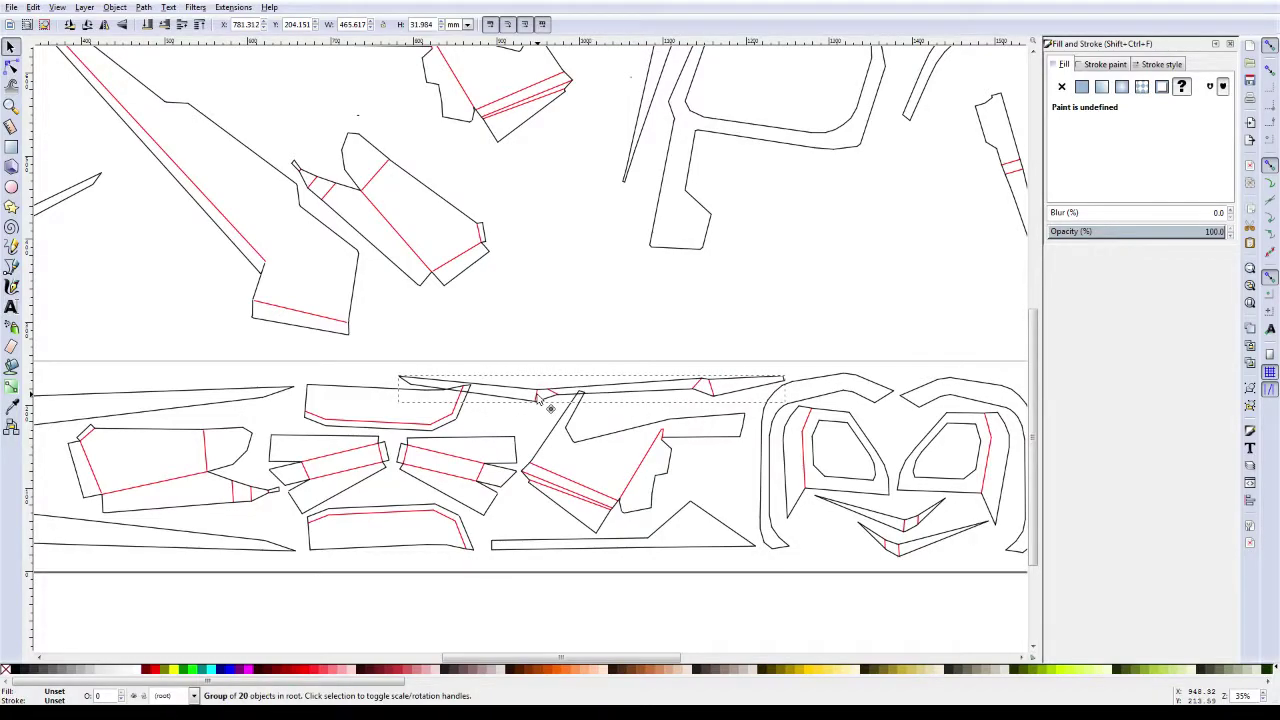
Step: Rotate the large middle group about ten degrees and nudge it down into the gap
left_click(633, 432)
left_click(633, 432)
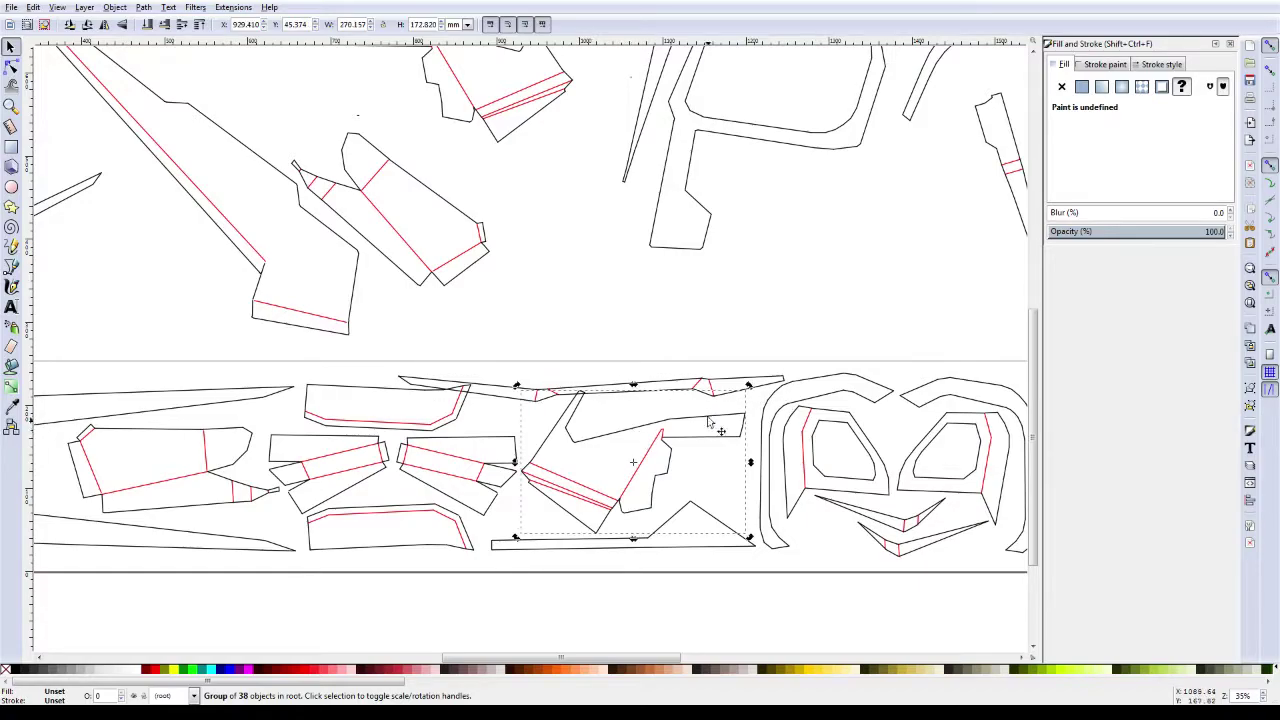
left_click_drag(749, 385, 772, 437)
key("Down")
key("Down")
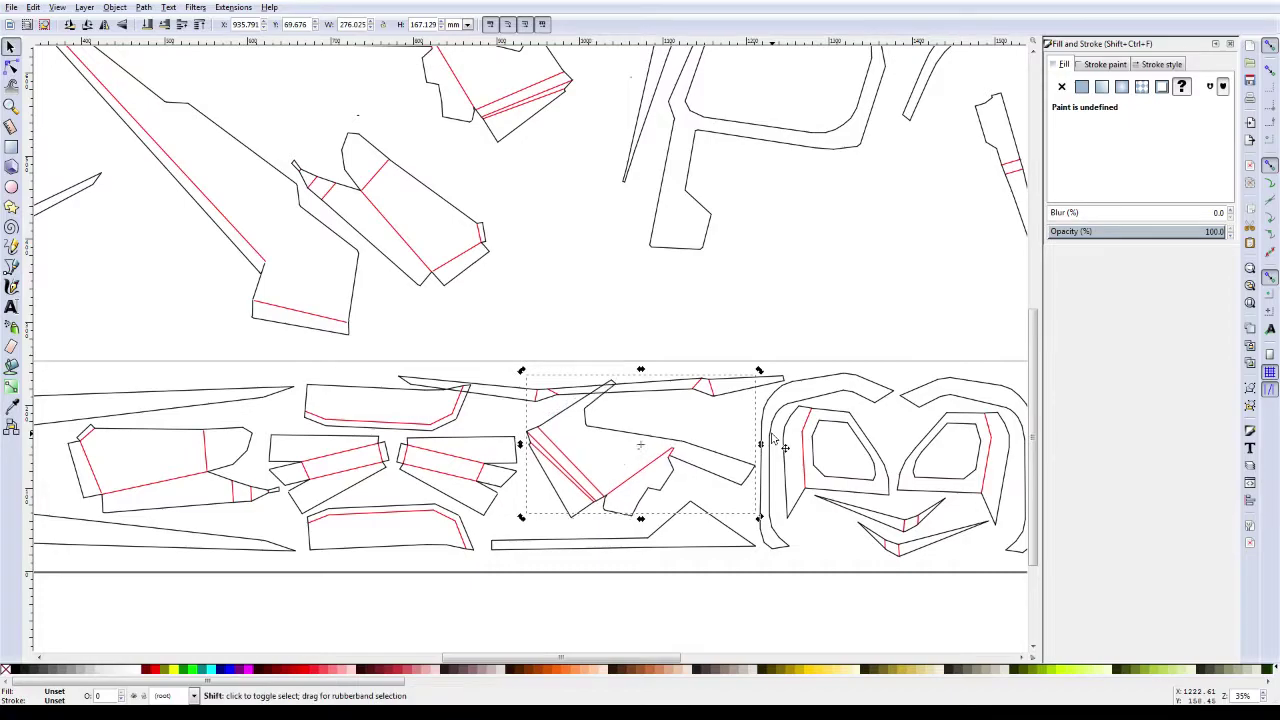
key("Down")
key("Down")
key("Down")
key("Down")
key("Down")
key("Down")
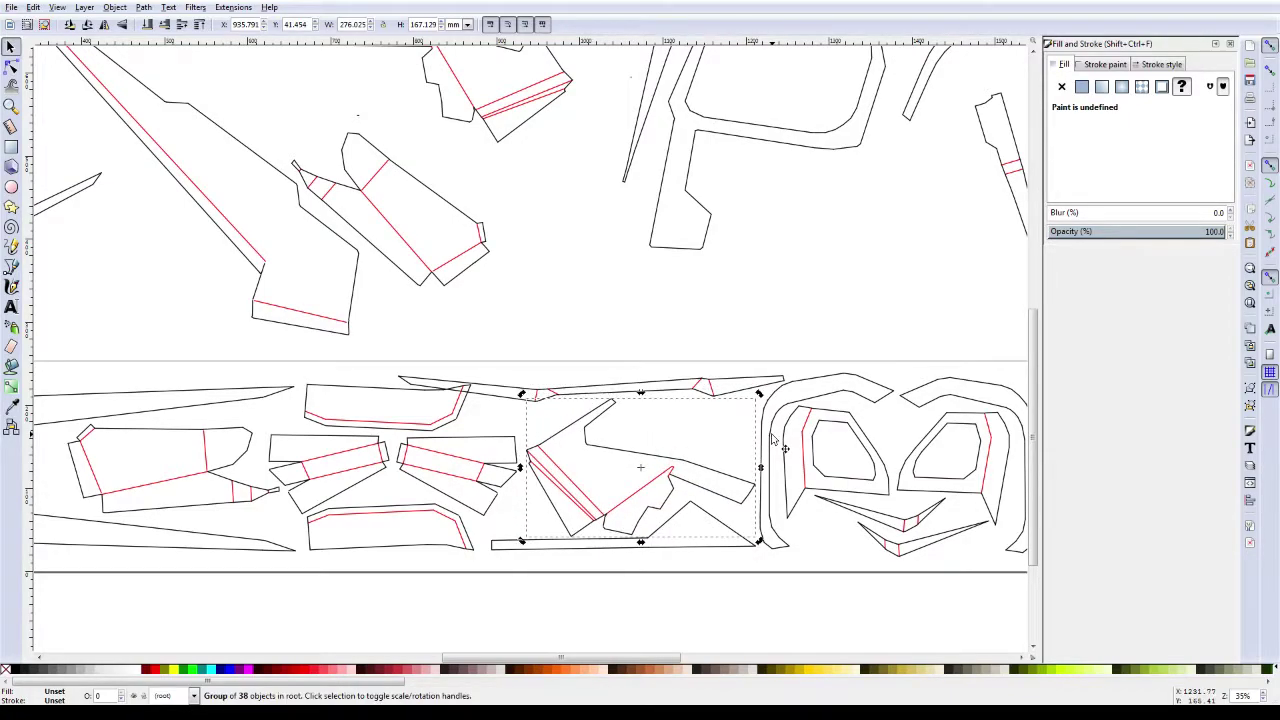
left_click(662, 363)
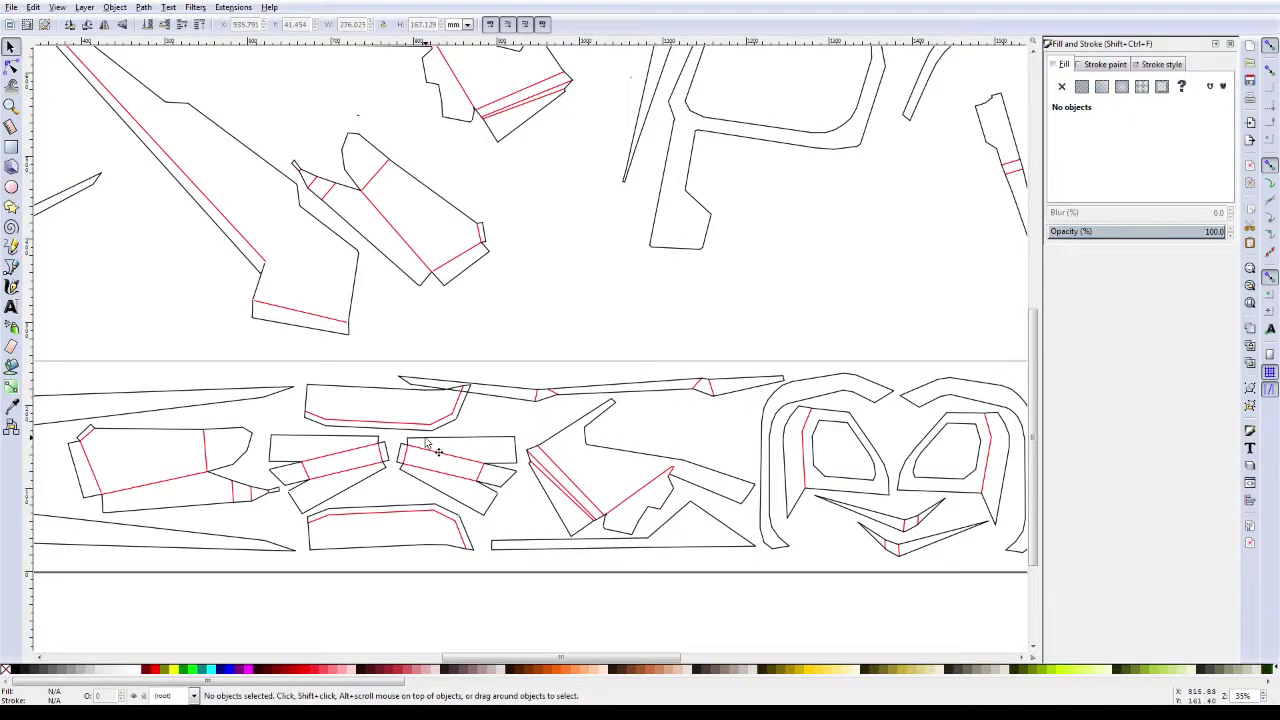
Step: Nudge the group left of centre left and down, and its right neighbour down
left_click(365, 488)
key("Left")
key("Left")
key("Left")
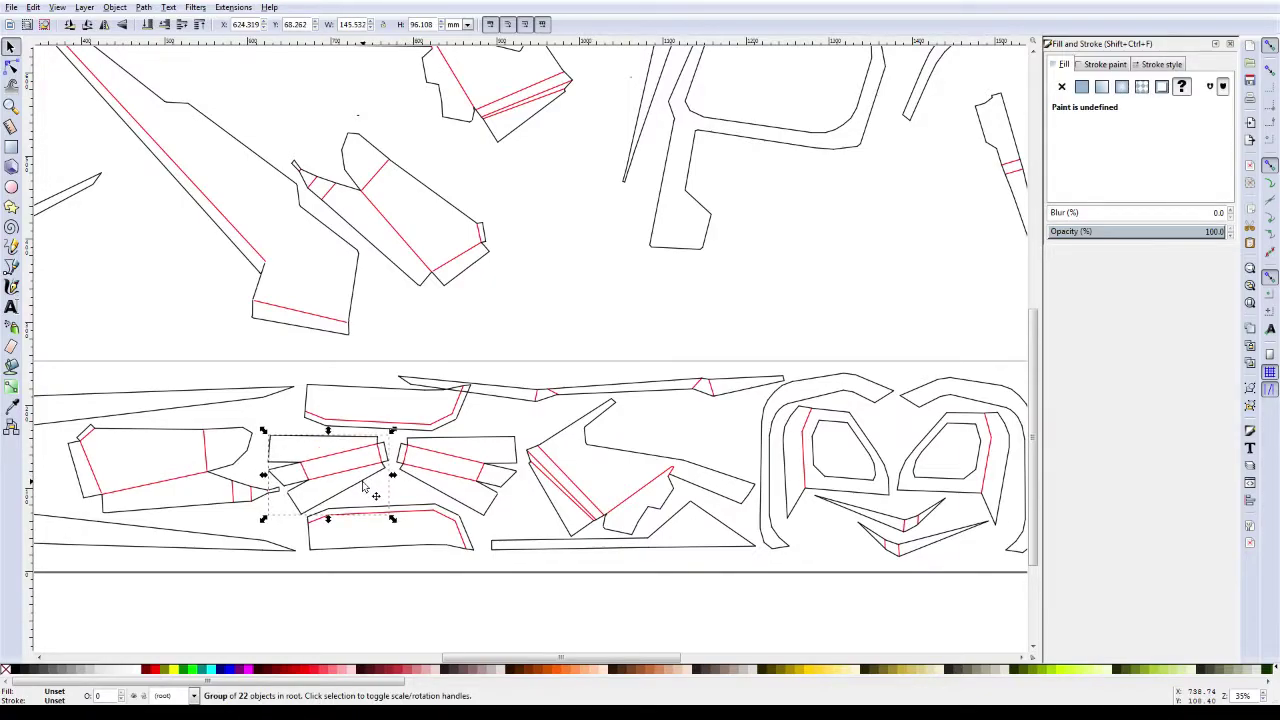
key("Down")
key("Down")
key("Down")
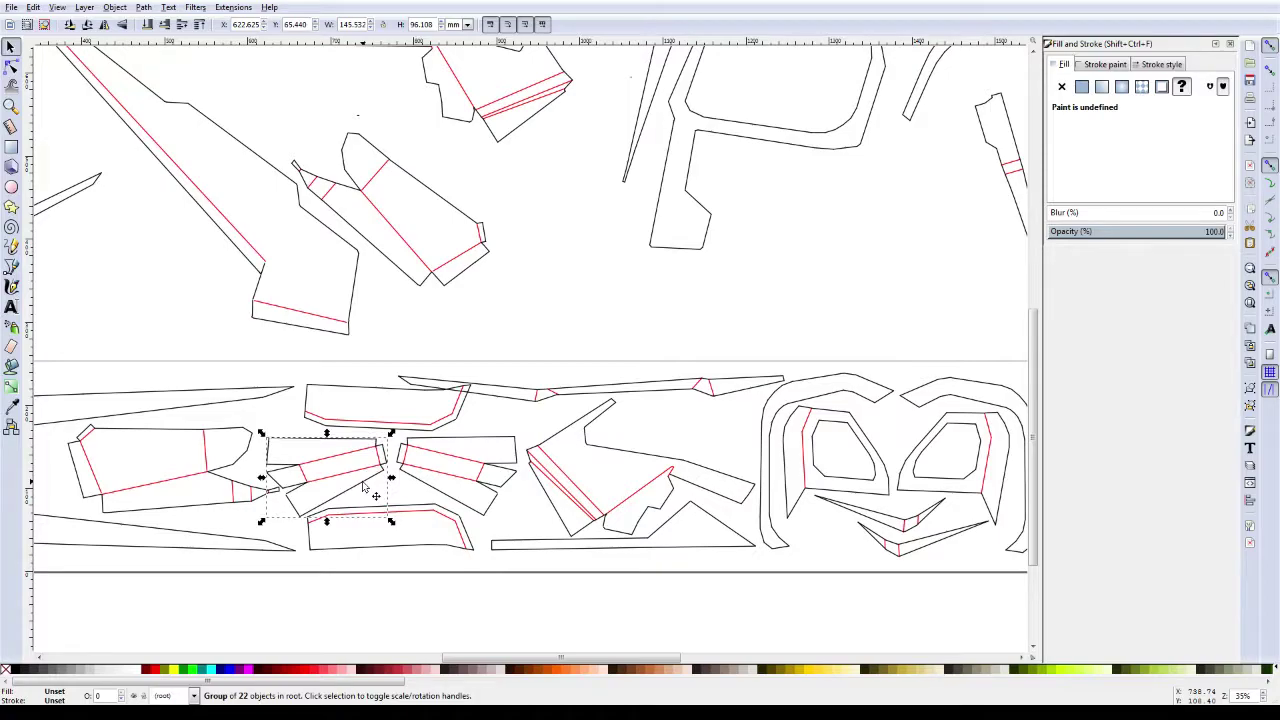
left_click(420, 477)
key("Down")
key("Down")
key("Down")
key("Down")
key("Down")
key("Down")
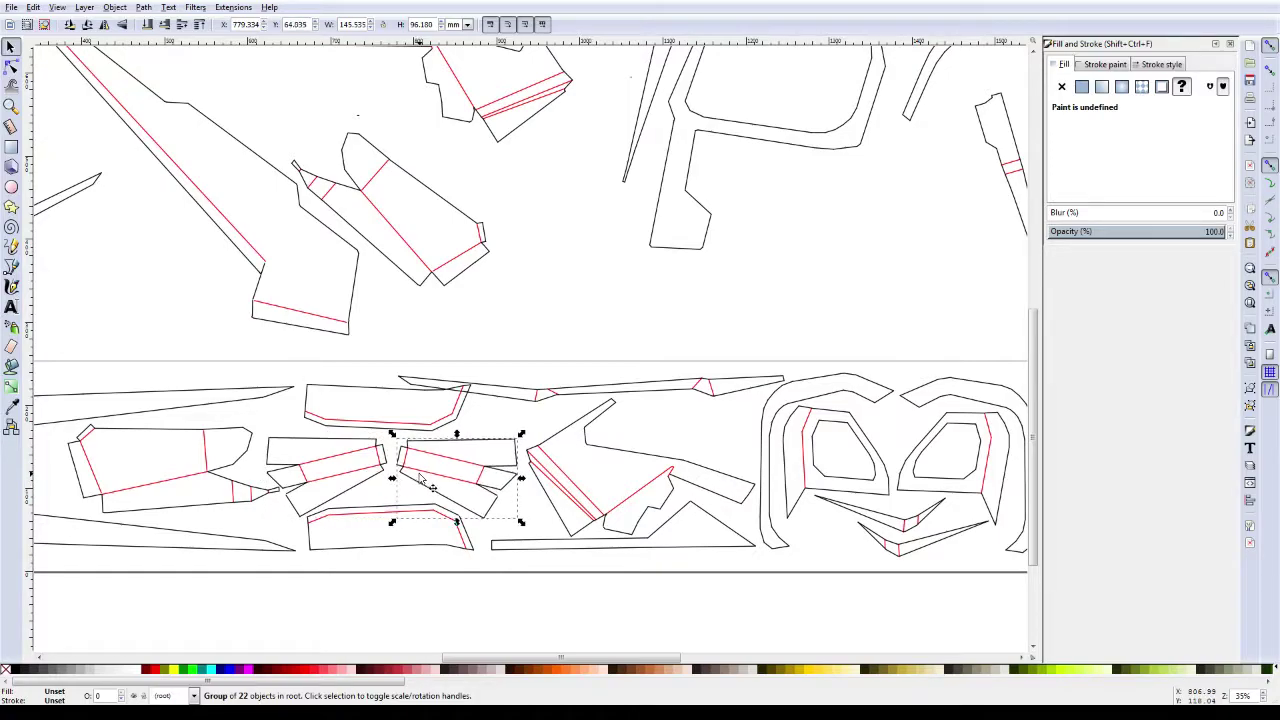
key("Down")
key("Down")
key("Down")
key("Down")
key("Down")
key("Down")
key("Down")
key("Down")
key("Down")
key("Down")
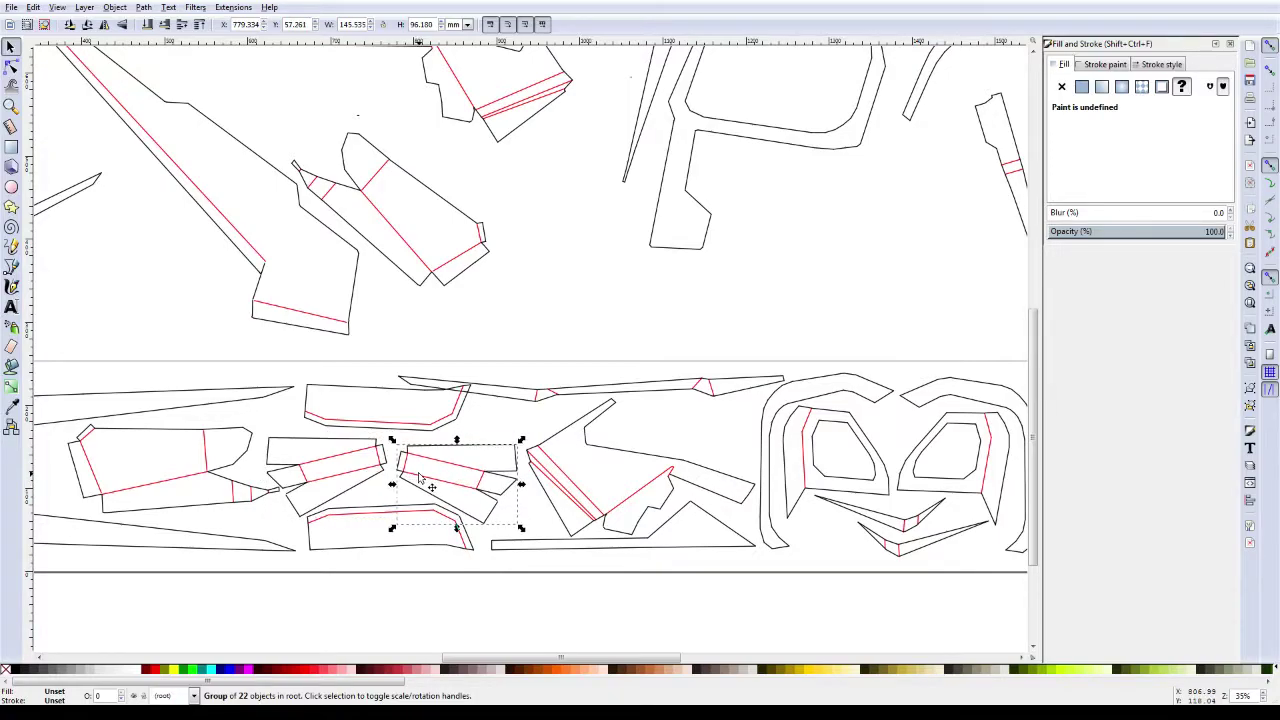
Step: Nudge the piece near the page's top edge down and tilt it slightly to fit the gap
left_click(389, 433)
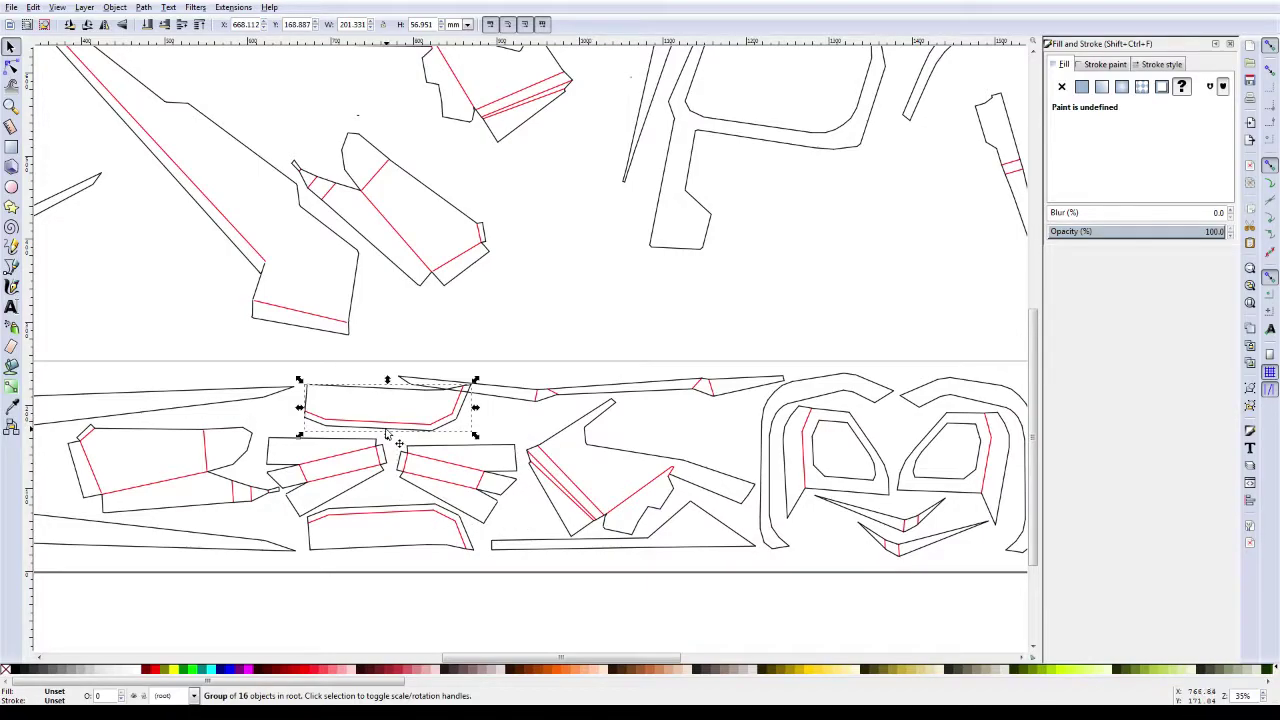
key("Down")
key("Down")
key("Down")
key("Down")
key("Down")
key("Down")
key("Down")
key("Down")
key("Down")
key("Down")
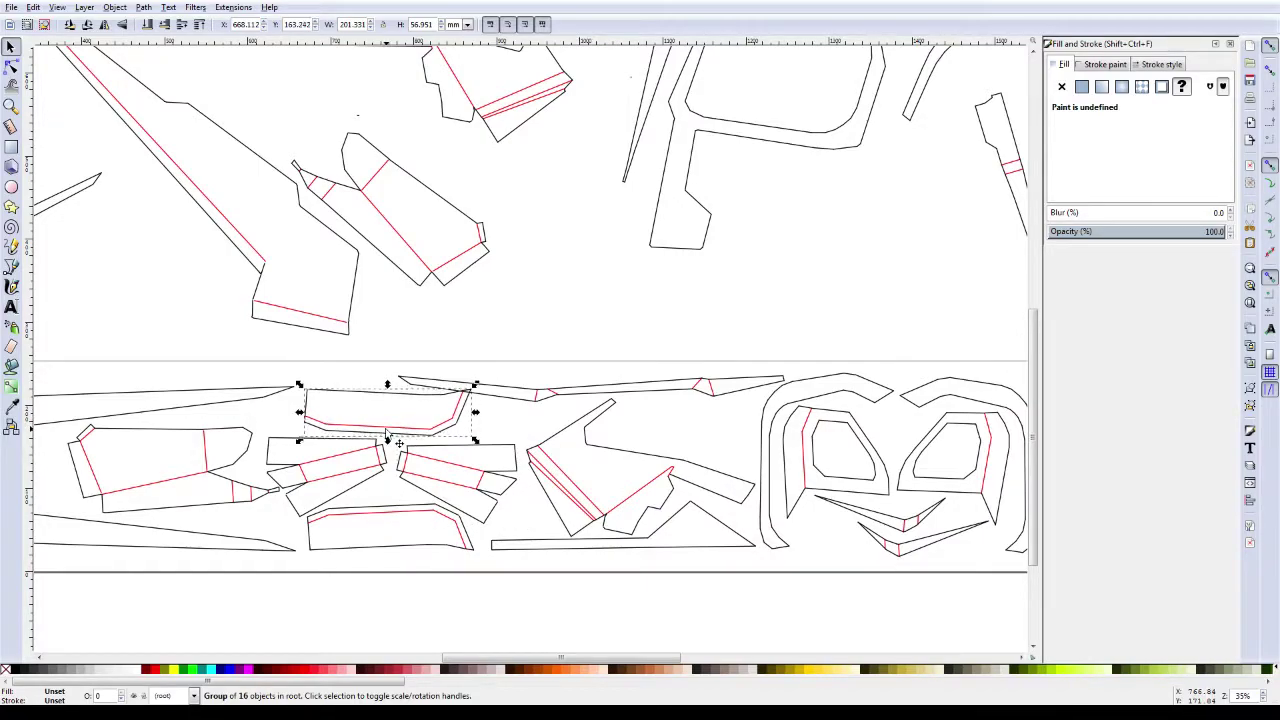
key("Down")
key("Down")
key("Down")
key("Down")
key("Down")
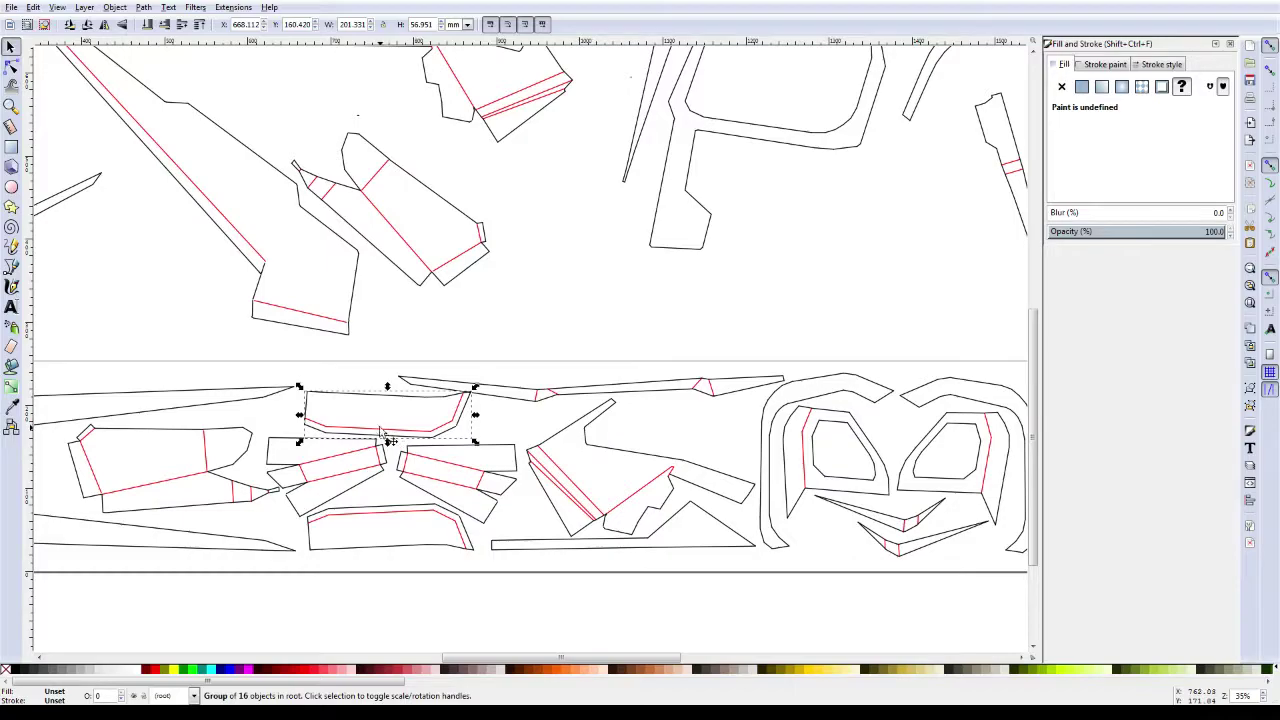
left_click(385, 410)
left_click_drag(475, 387, 481, 393)
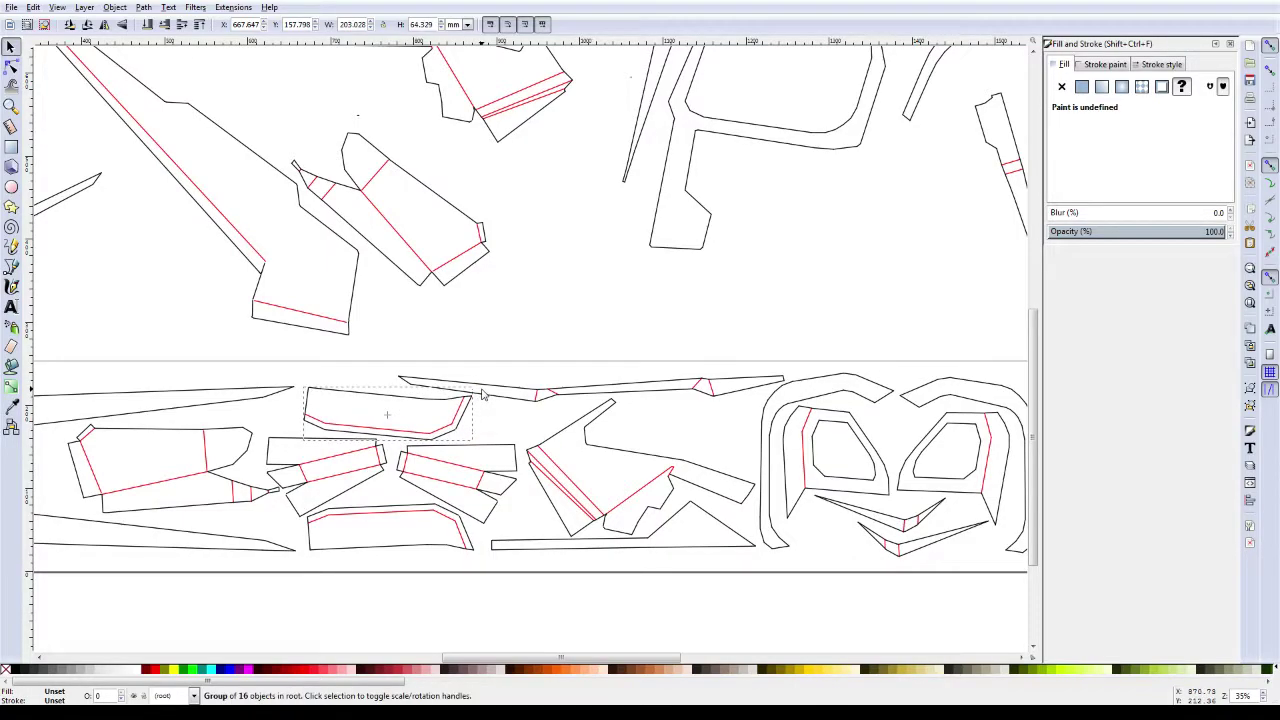
left_click(517, 351)
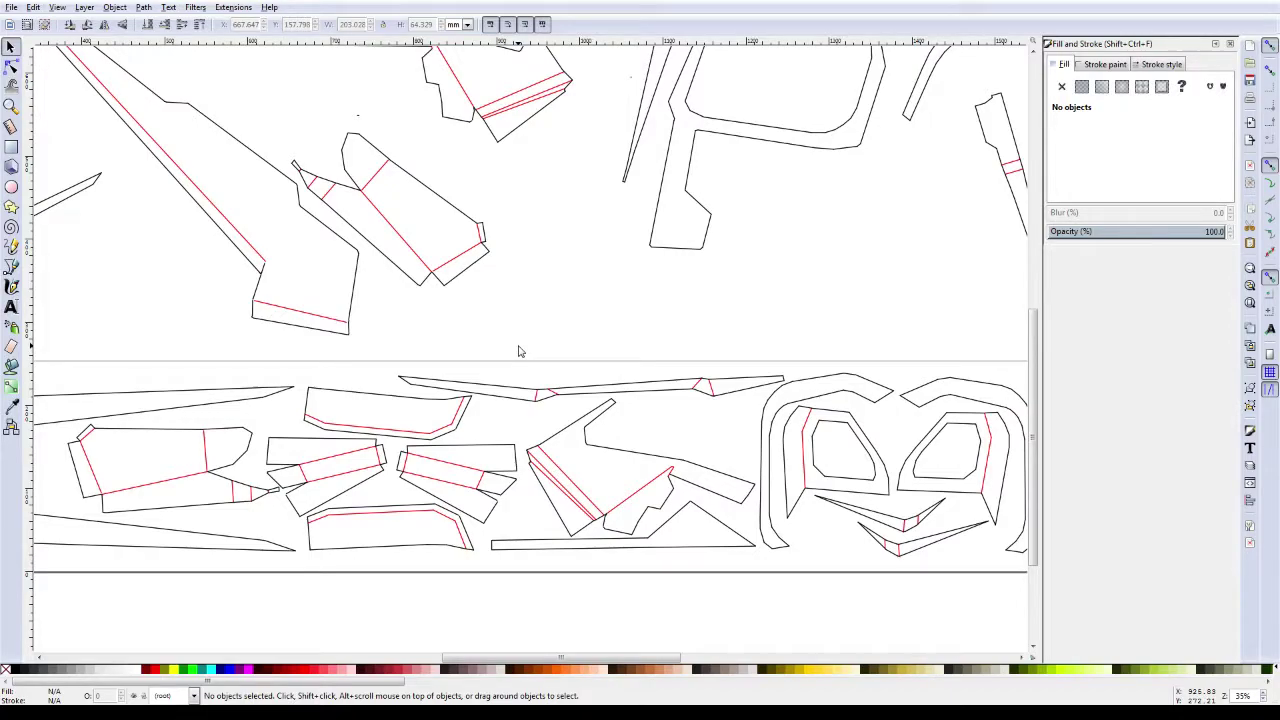
Step: Rotate the small piece inside the bottom page about seventy degrees
scroll(518, 351, "down", 1, "ctrl")
scroll(518, 351, "down", 1, "ctrl")
left_click_drag(450, 300, 511, 343)
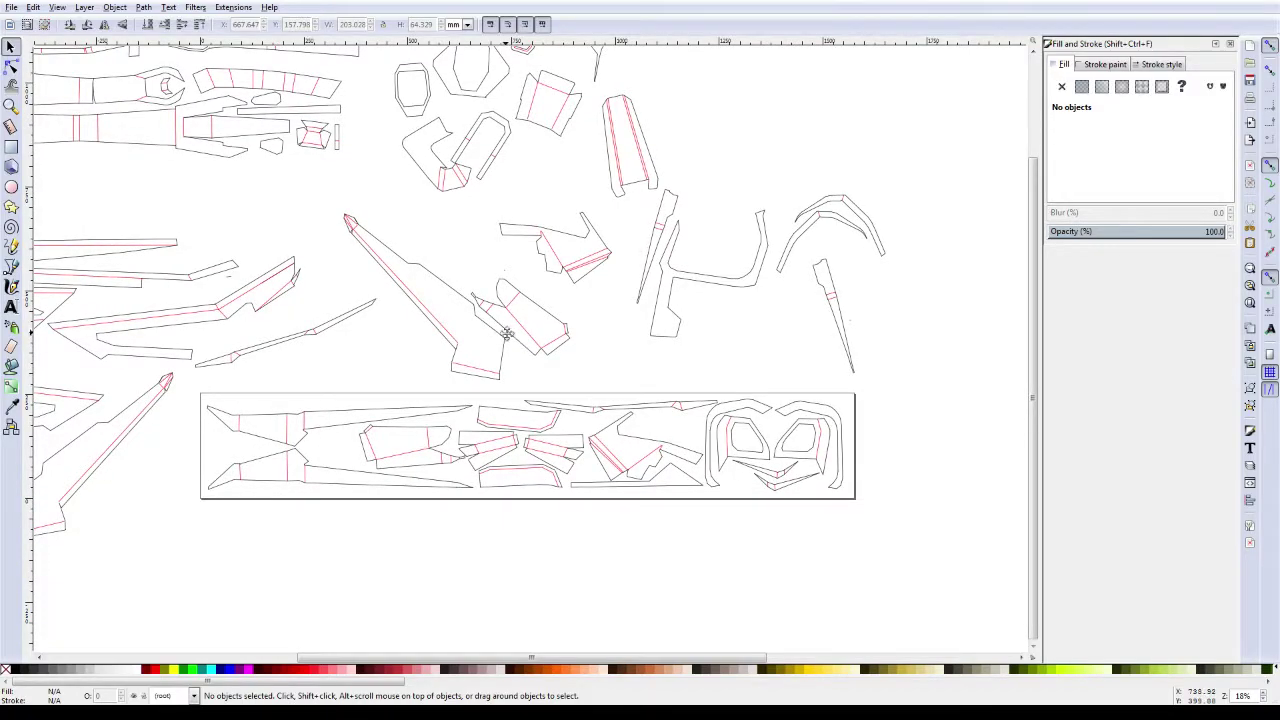
left_click_drag(507, 334, 575, 448)
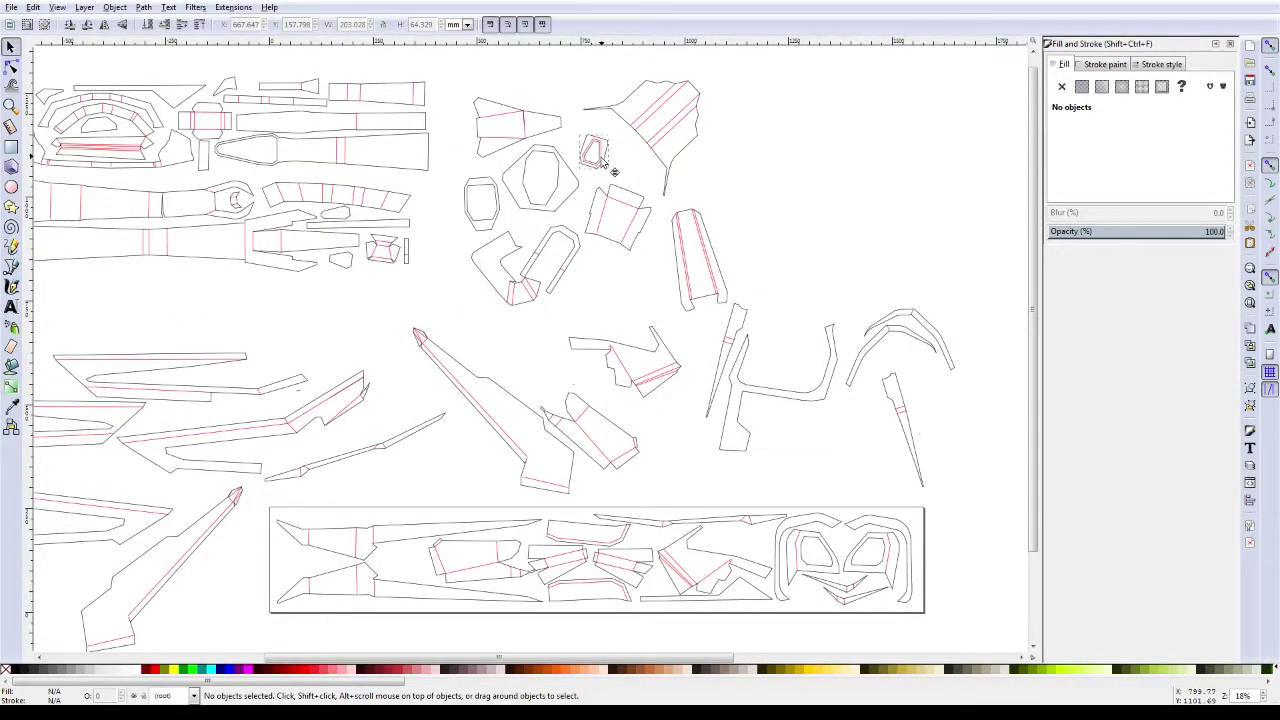
left_click(421, 562)
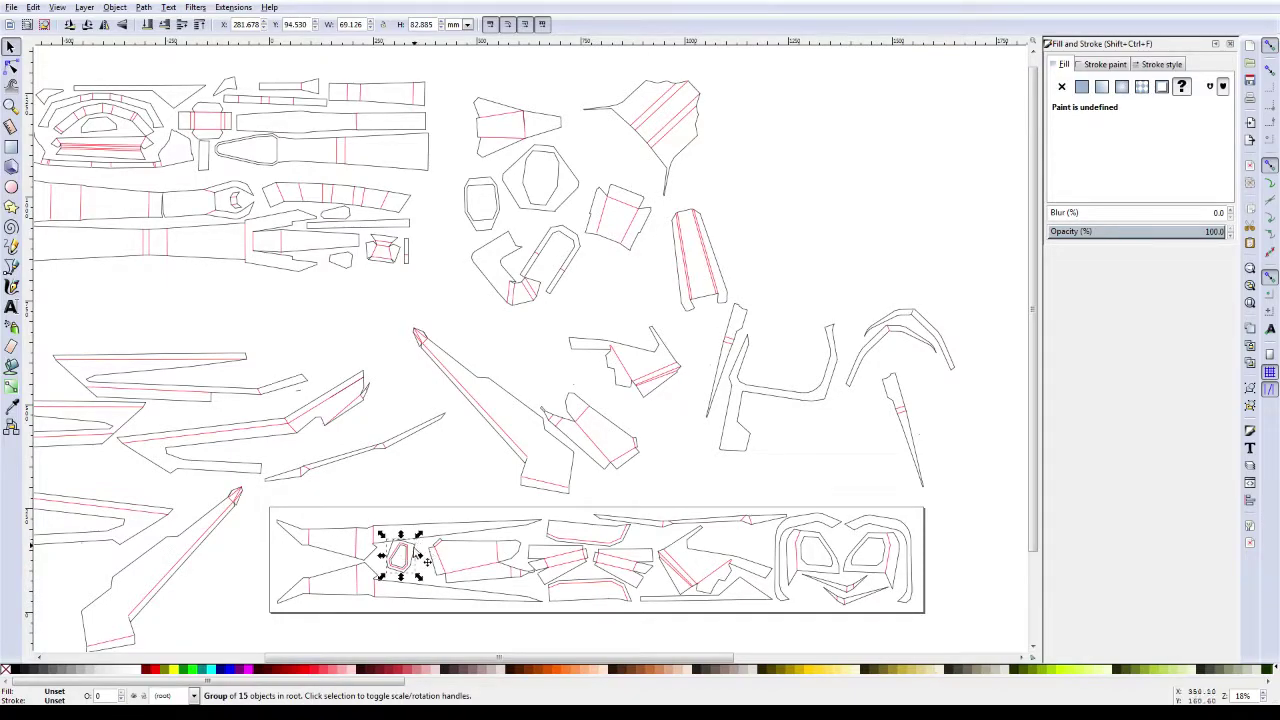
left_click(421, 562)
left_click_drag(418, 536, 425, 578)
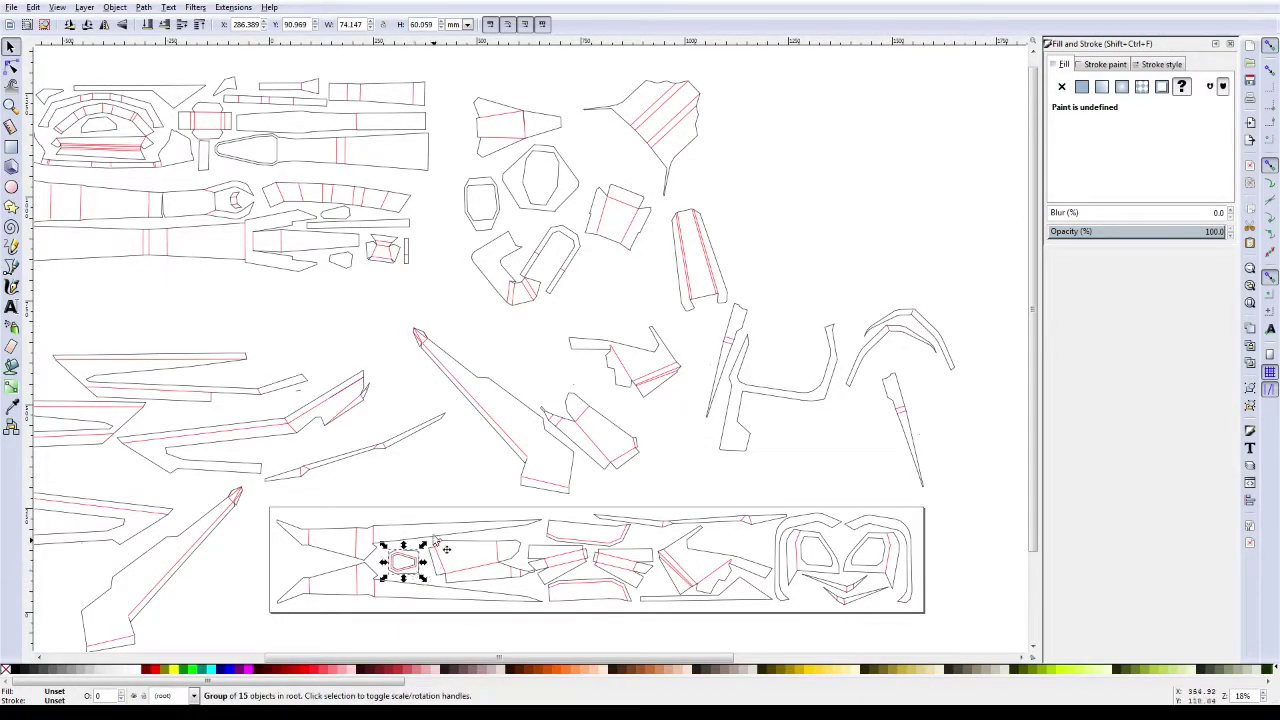
left_click(450, 497)
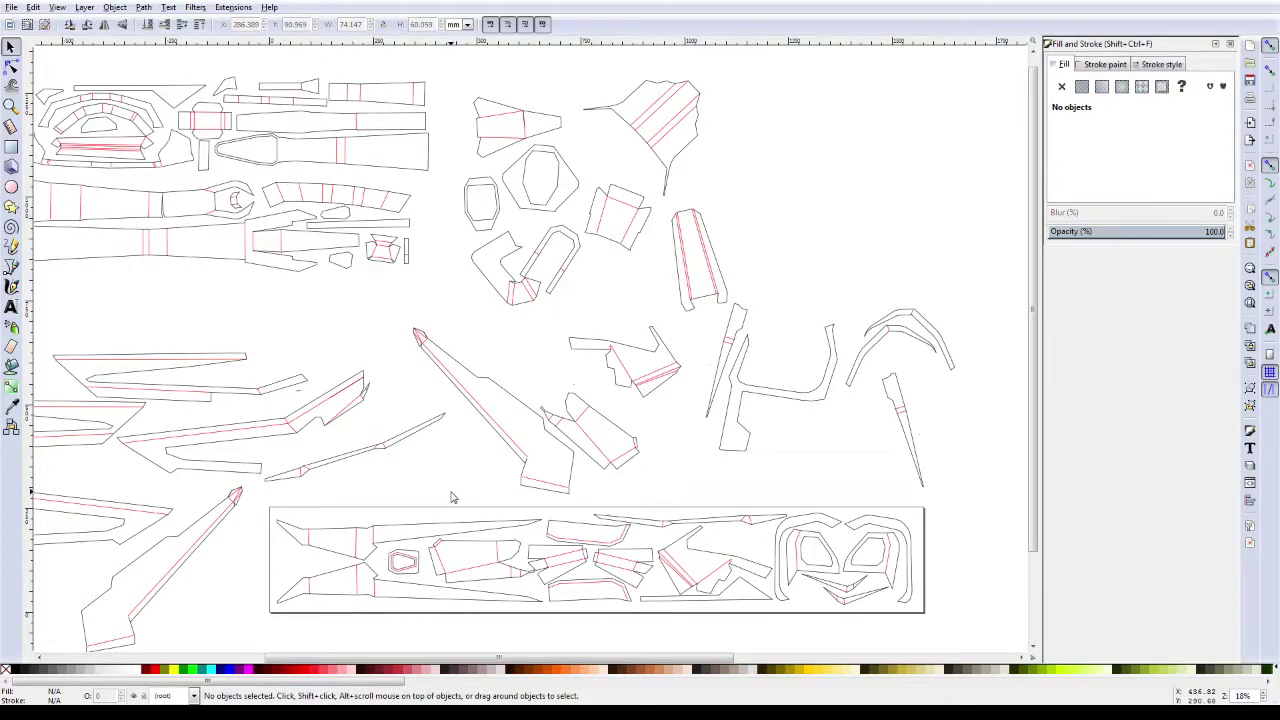
Step: Place the loose hexagonal piece at the page's left end, turned a quarter turn and nudged into place
left_click(494, 226)
mouse_move(488, 188)
left_mouse_down()
mouse_move(279, 554)
mouse_move(262, 555)
left_mouse_up()
left_click(281, 556)
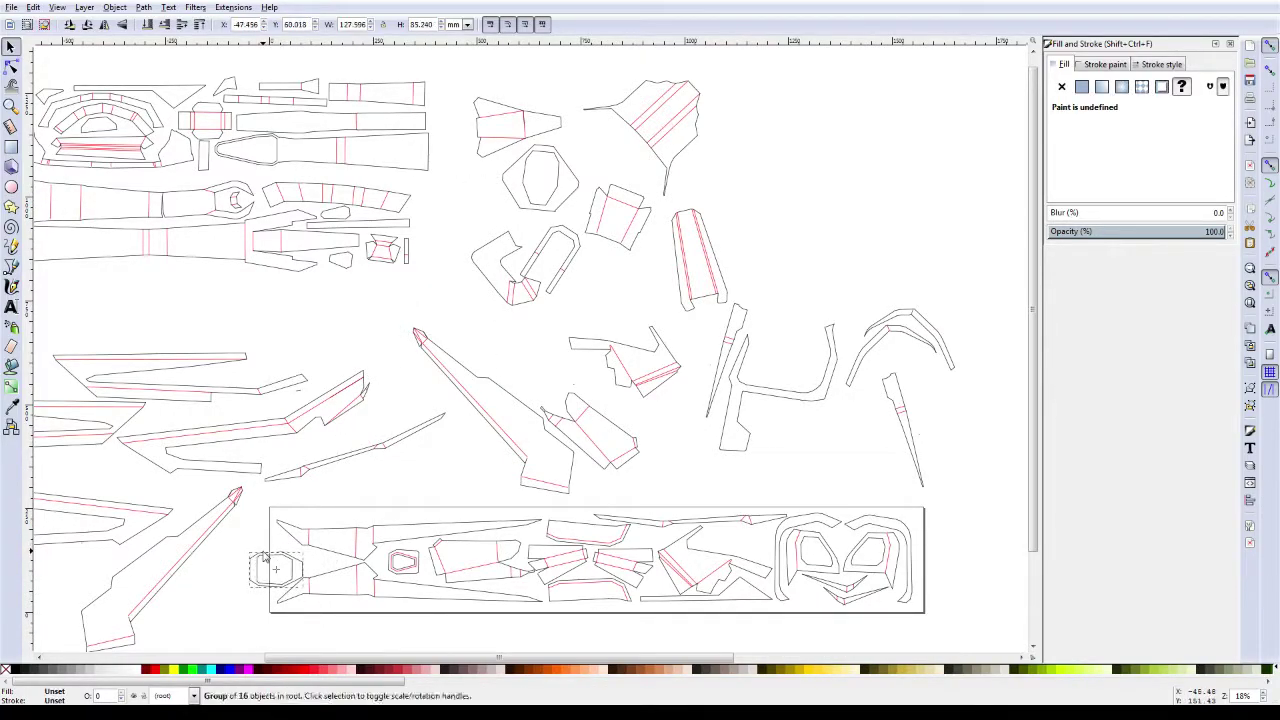
key("shift+Up")
key("shift+Up")
key("shift+Up")
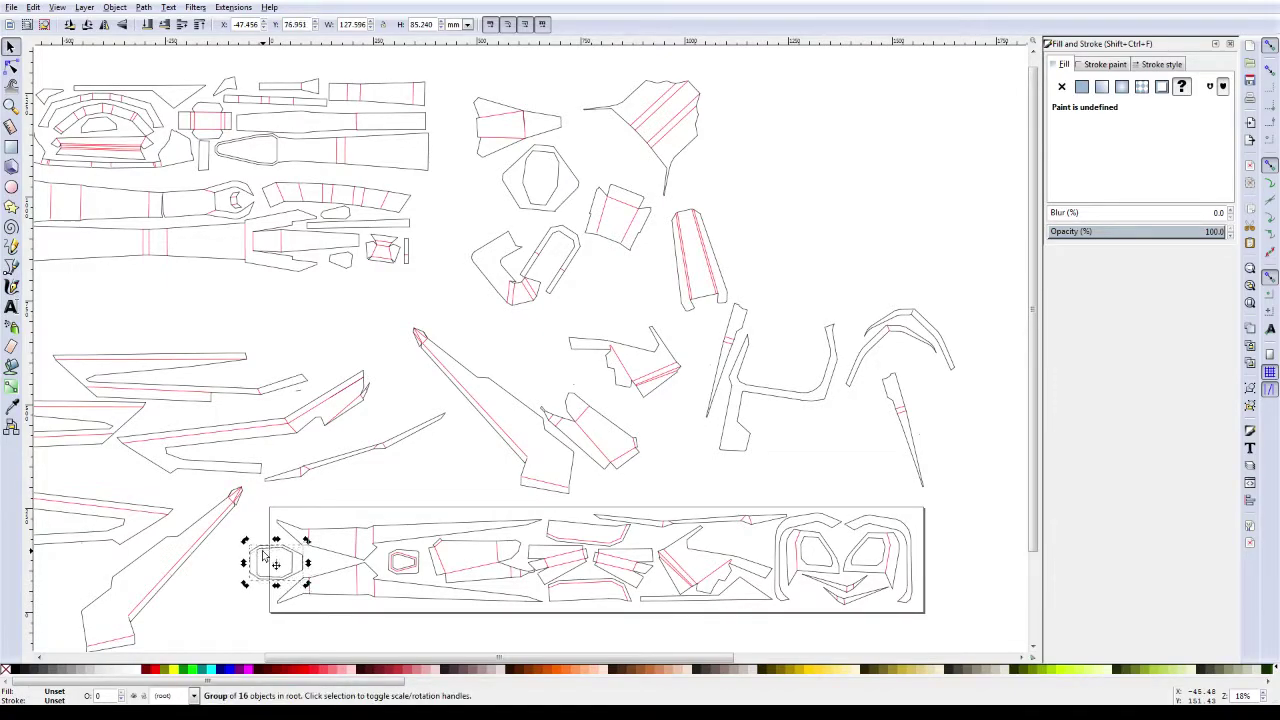
key("shift+Right")
key("shift+Right")
key("shift+Right")
key("shift+Right")
key("shift+Right")
key("shift+Right")
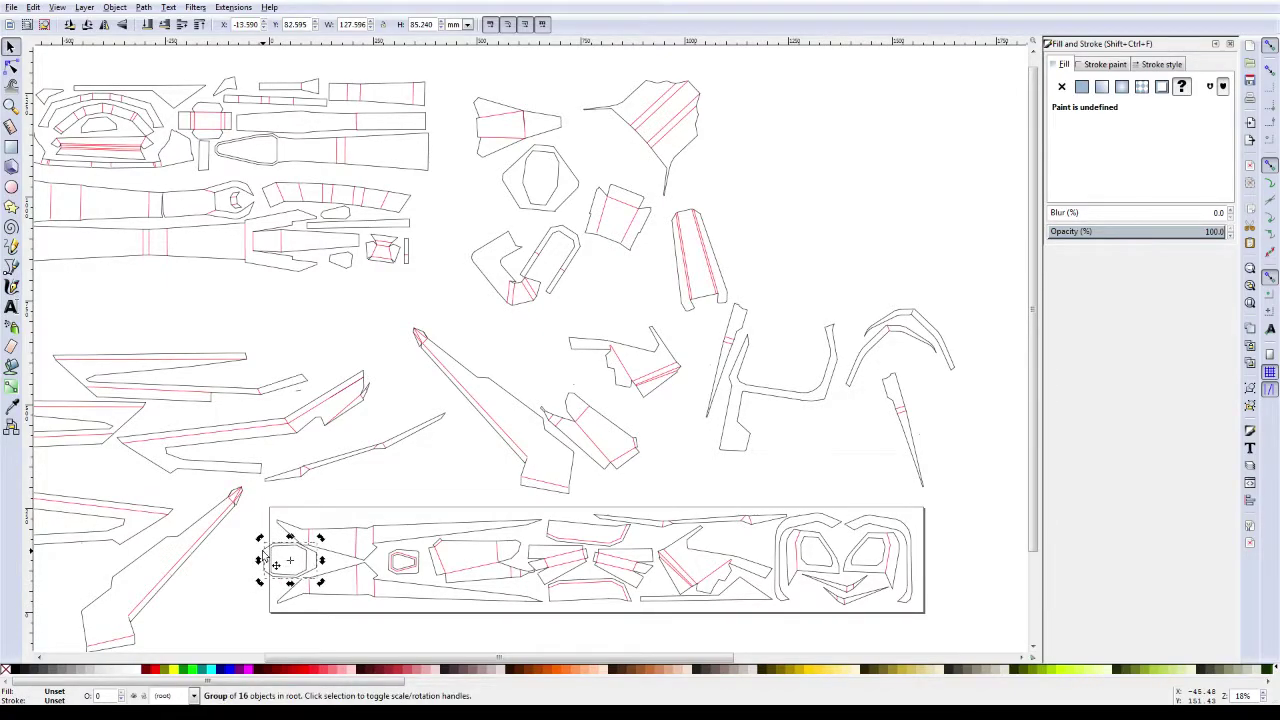
key("shift+Right")
key("shift+Right")
key("shift+Right")
key("shift+Right")
key("shift+Right")
key("shift+Right")
key("shift+Right")
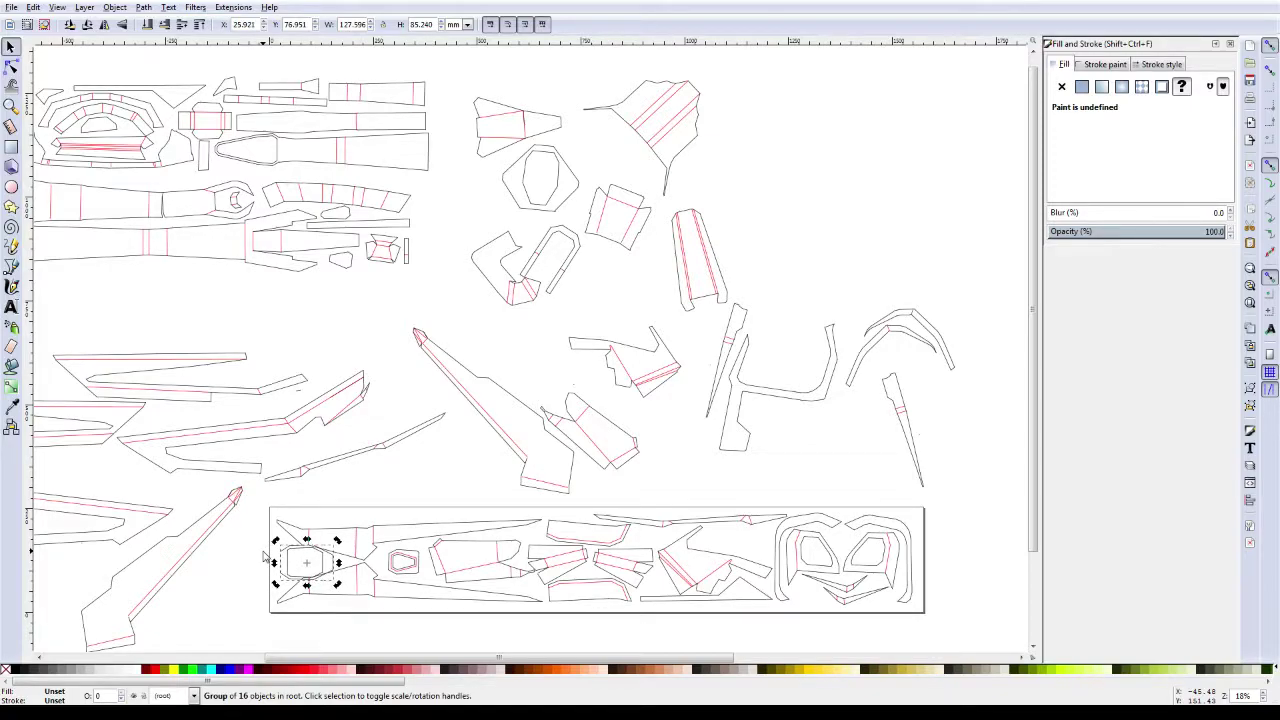
Step: Nudge the hexagonal piece left, the upper long piece up, and the lower long piece down
scroll(300, 540, "up", 2)
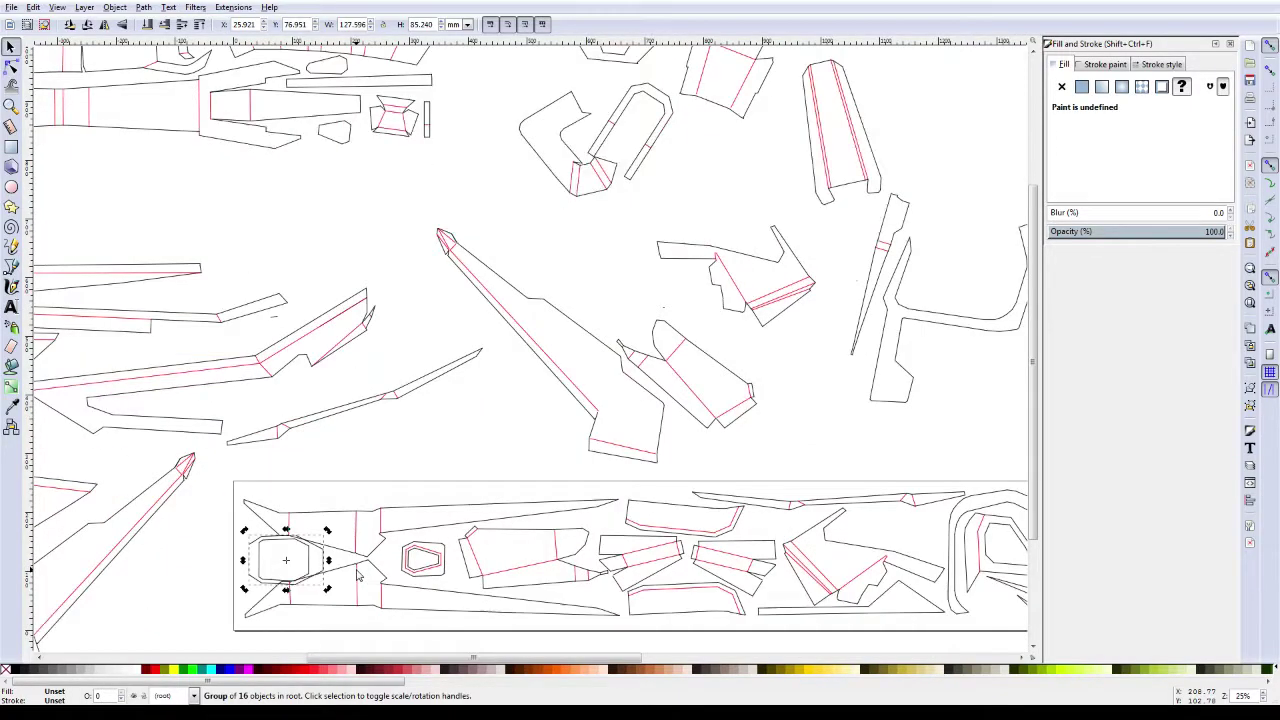
key("Left")
key("Left")
key("Left")
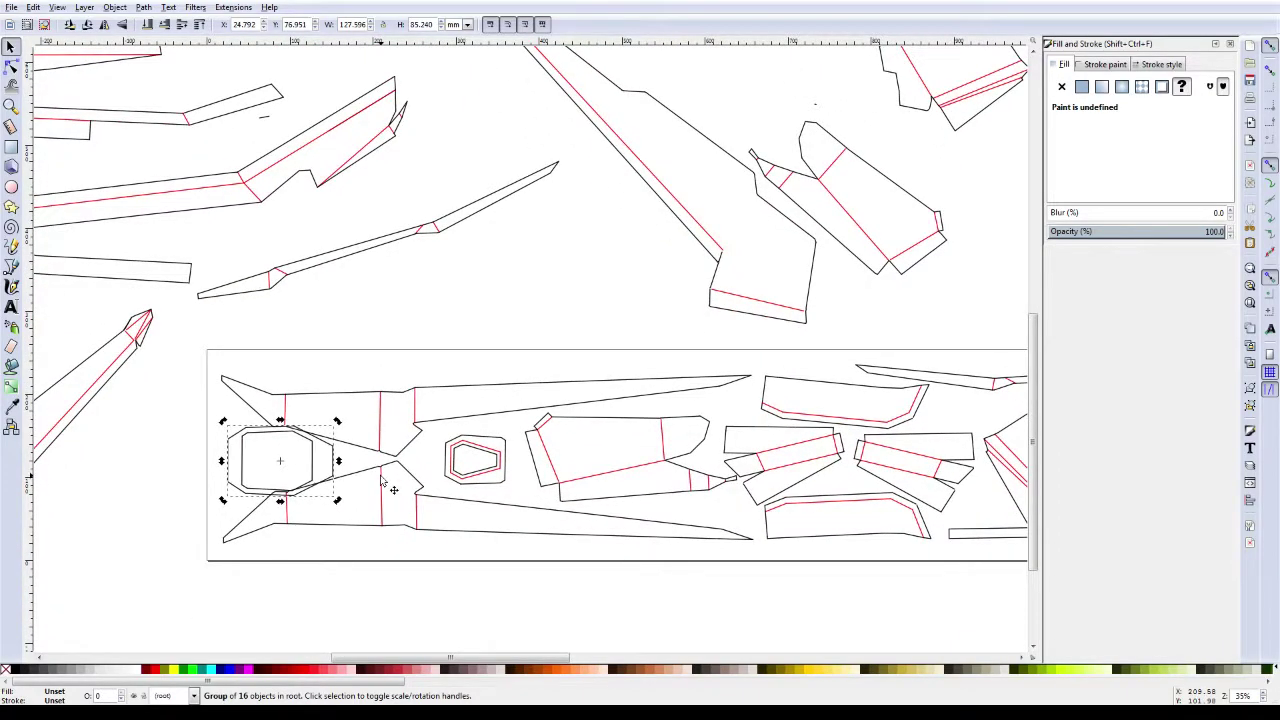
key("Left")
key("Left")
key("Left")
key("Left")
key("Left")
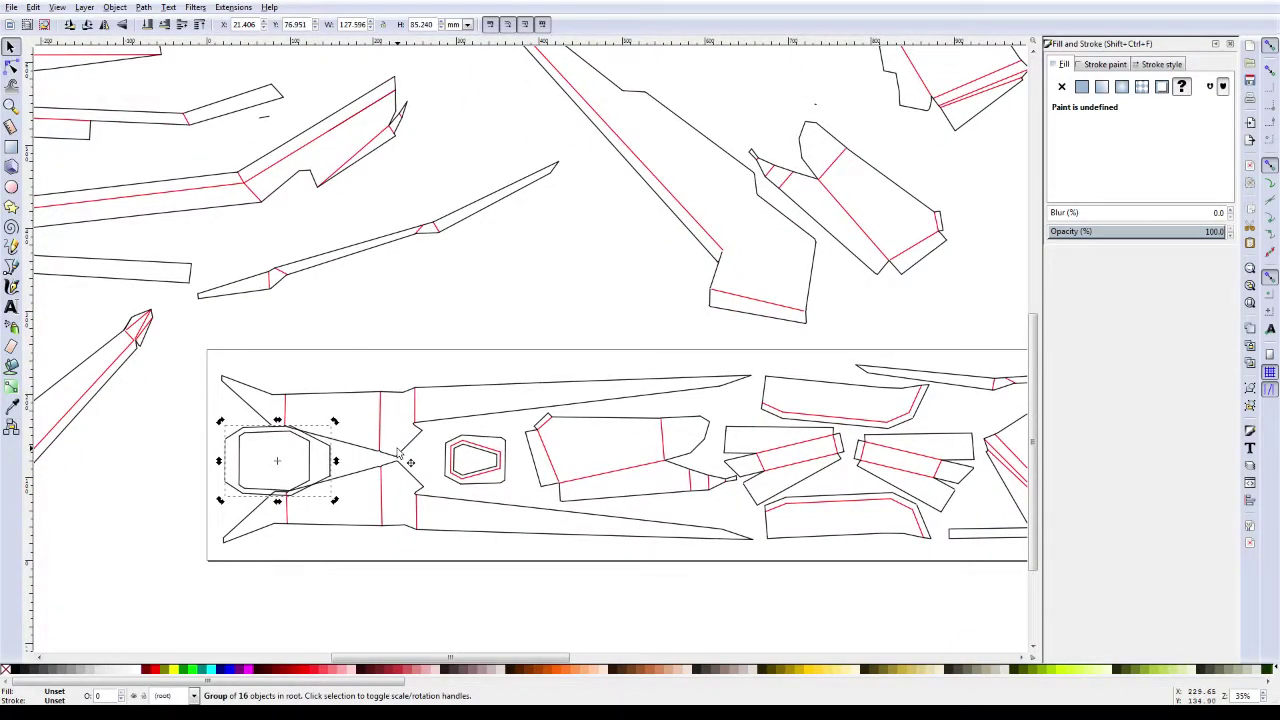
left_click(398, 455)
key("Up")
key("Up")
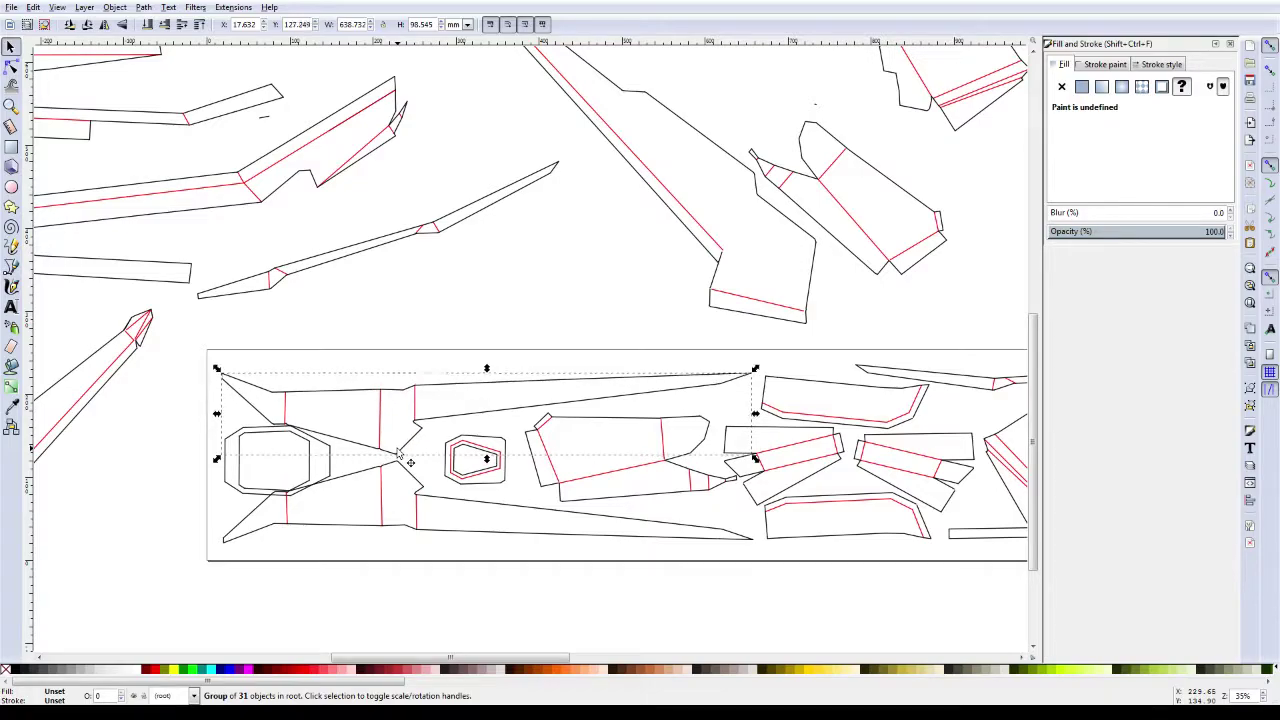
left_click(398, 470)
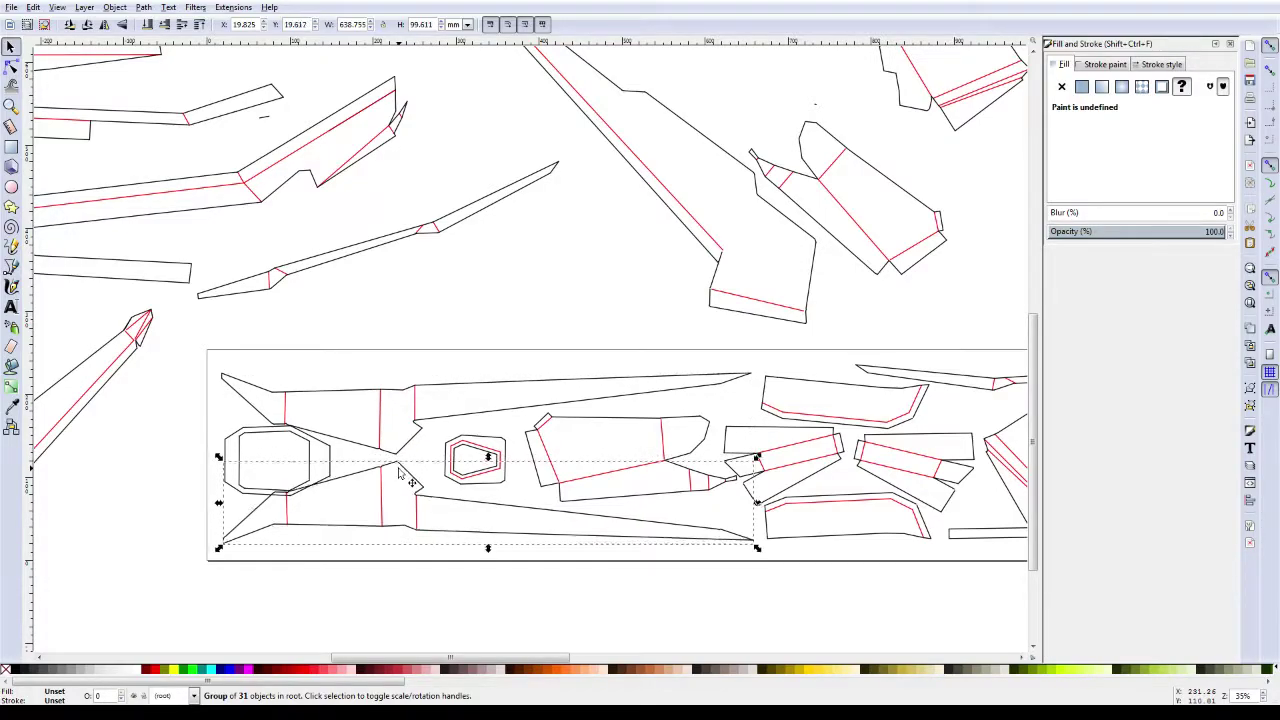
key("Down")
key("Down")
key("Down")
key("Down")
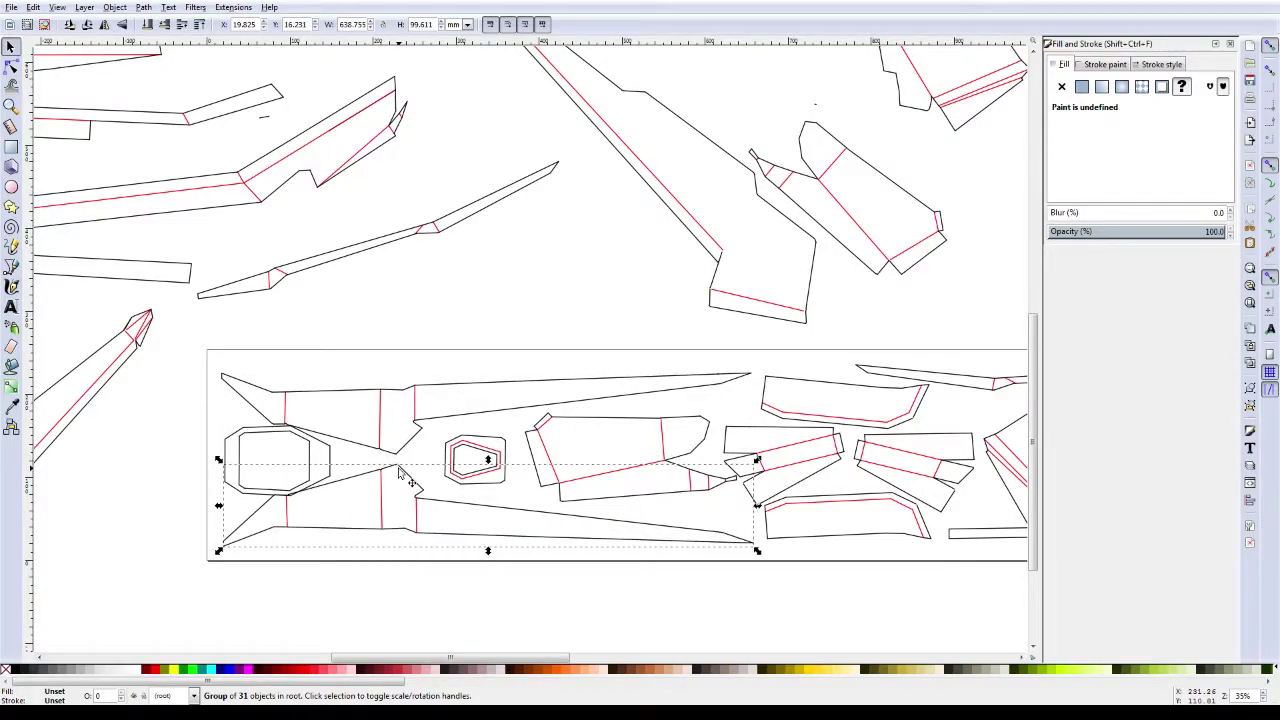
key("Down")
Step: Select the upper and lower long pieces and the octagon in turn to check their fit
left_click(399, 454)
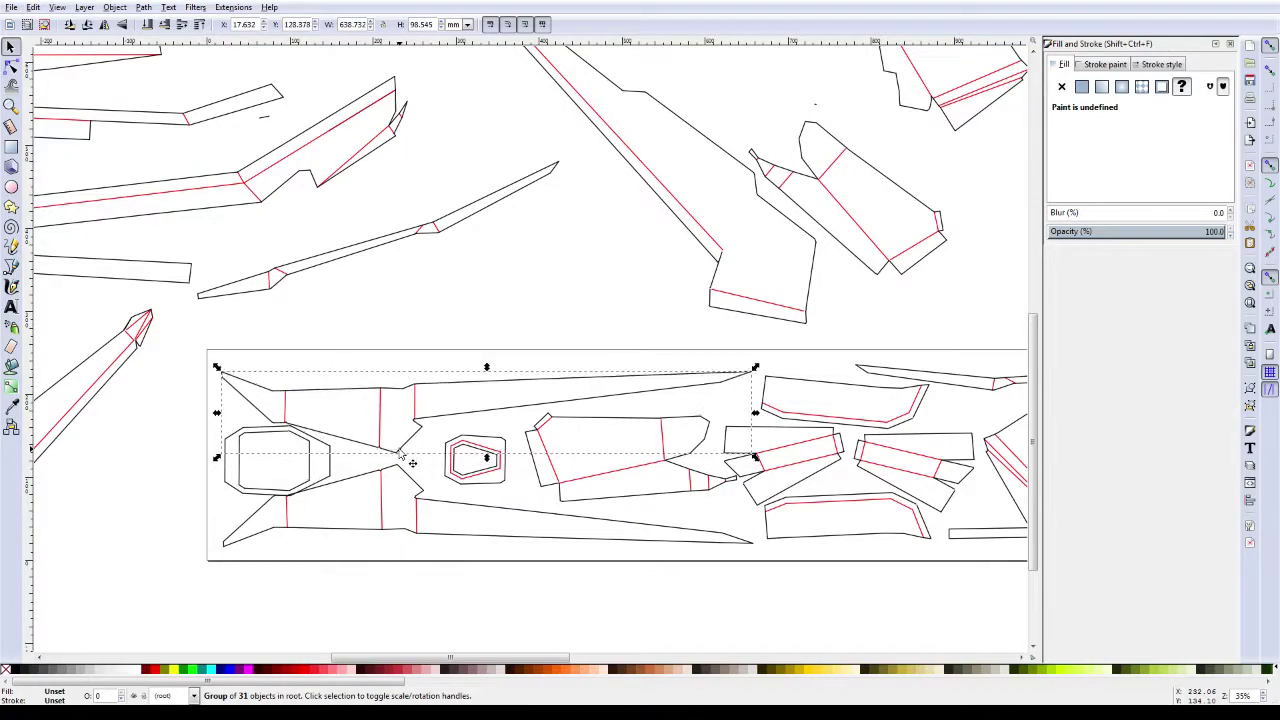
left_click(341, 481)
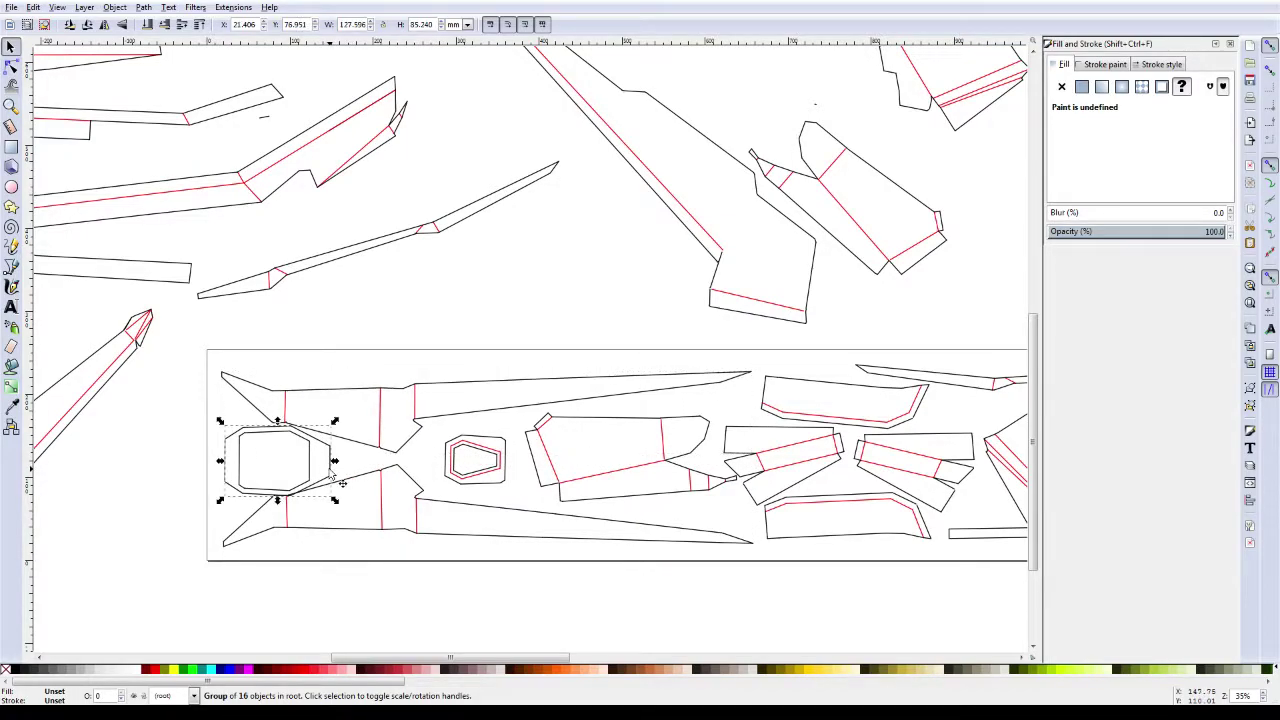
left_click(395, 363)
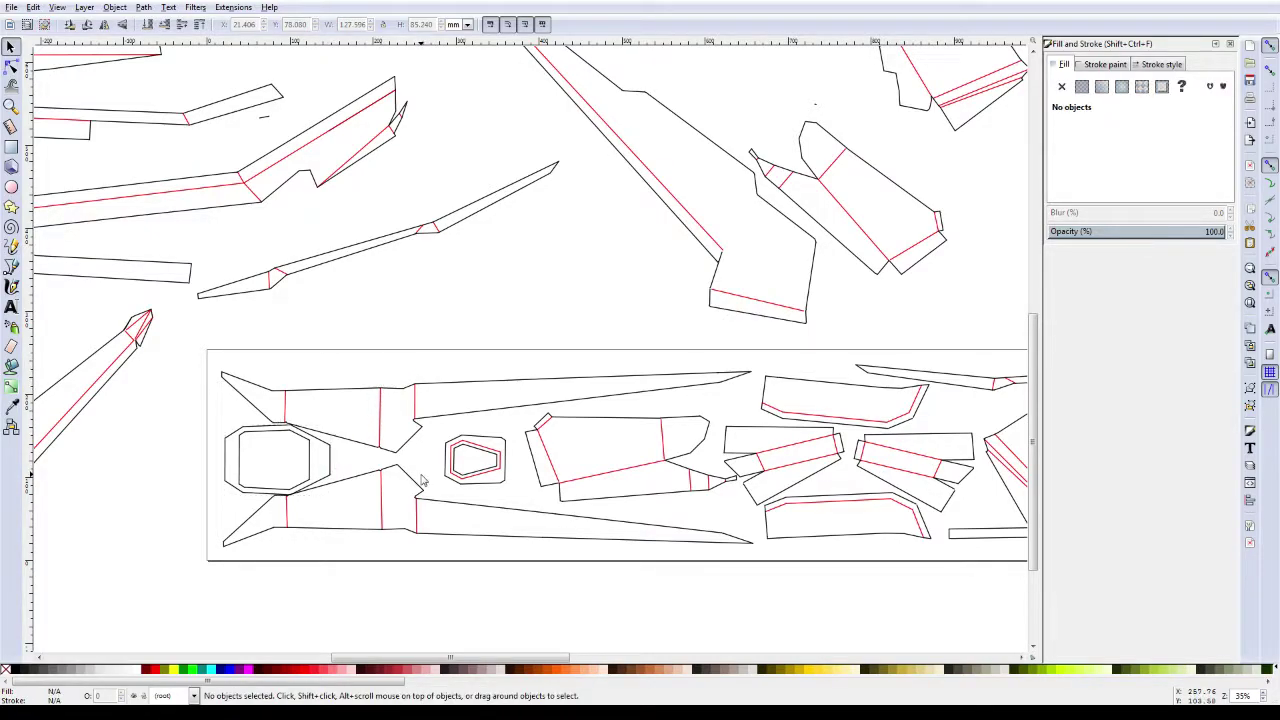
scroll(422, 481, "up", 1)
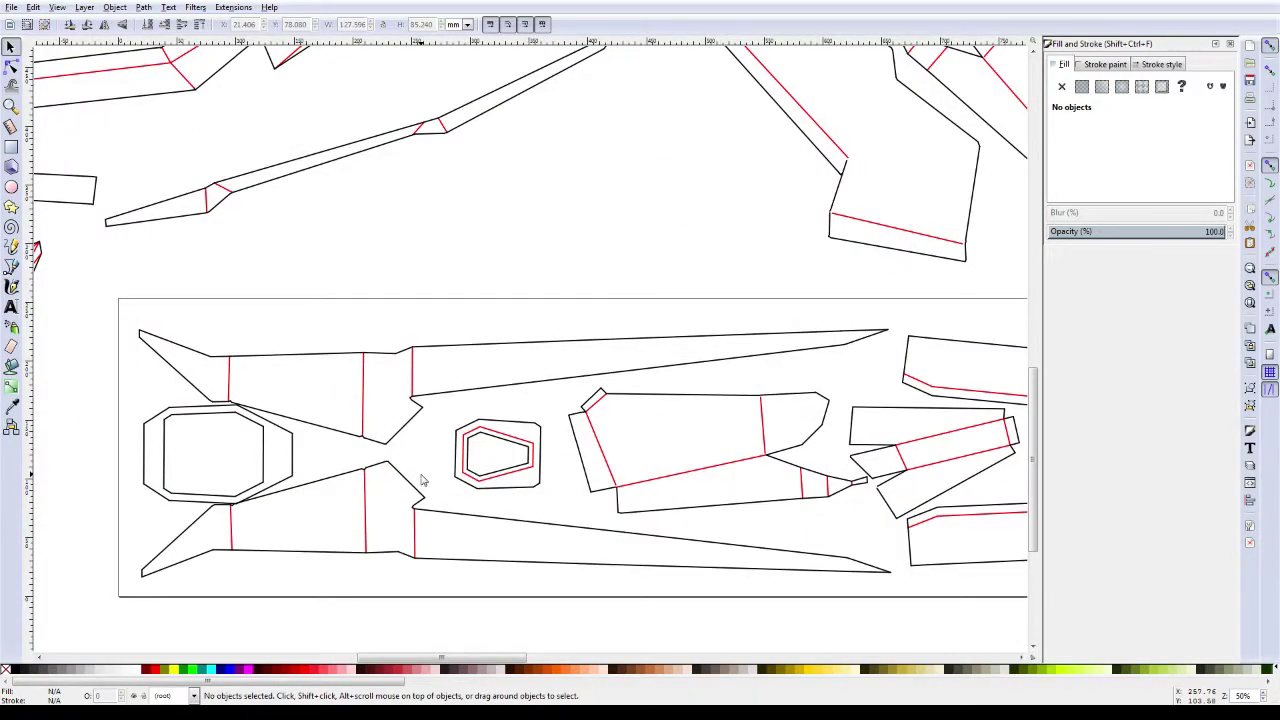
scroll(422, 481, "up", 1)
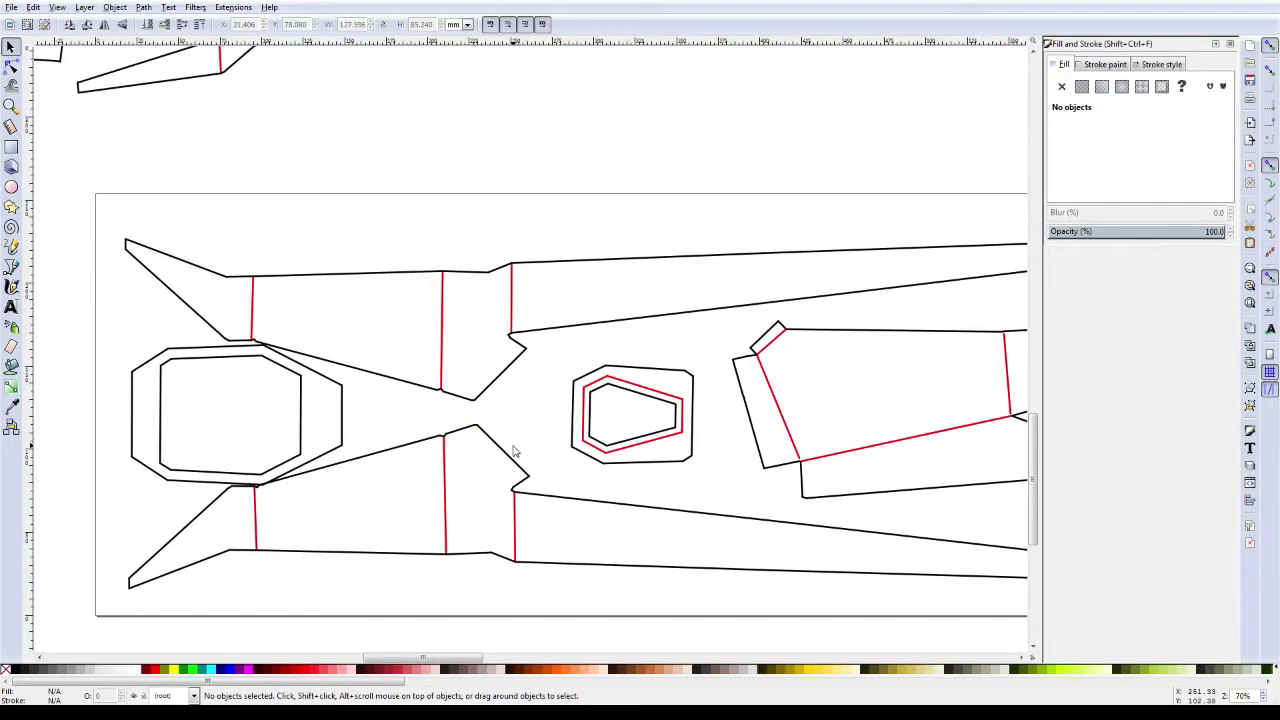
left_click(497, 450)
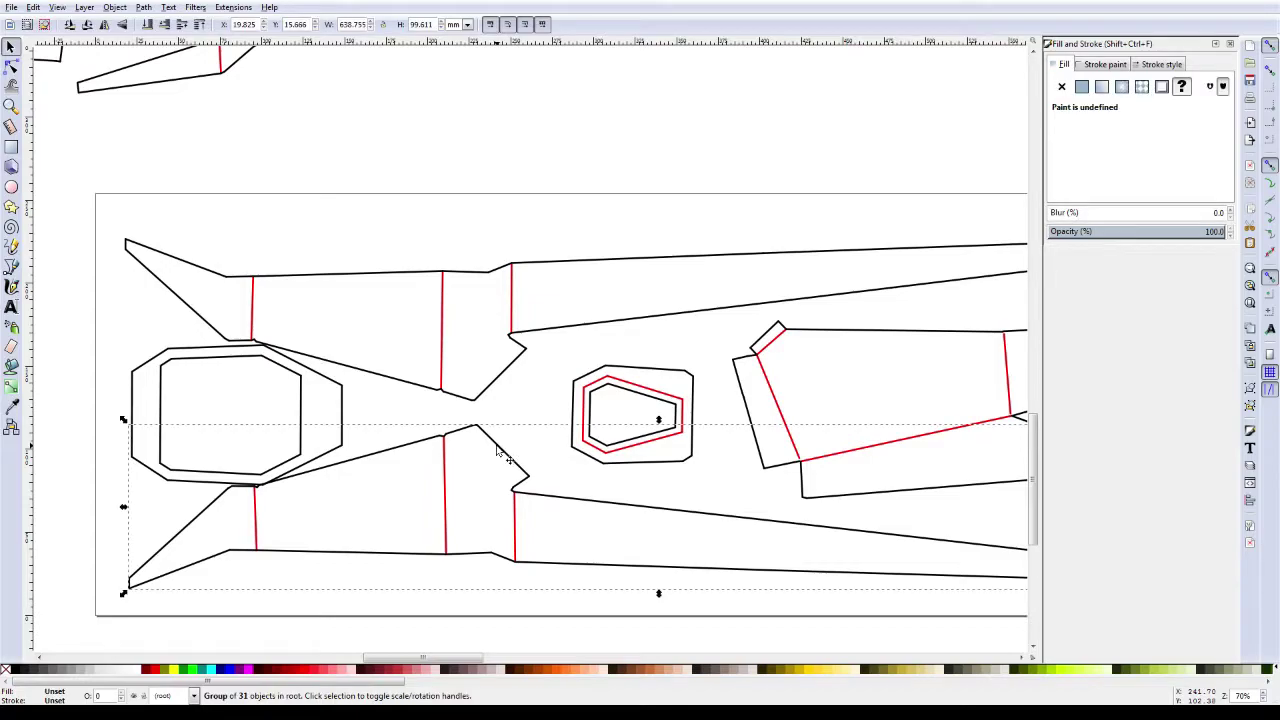
left_click(514, 376)
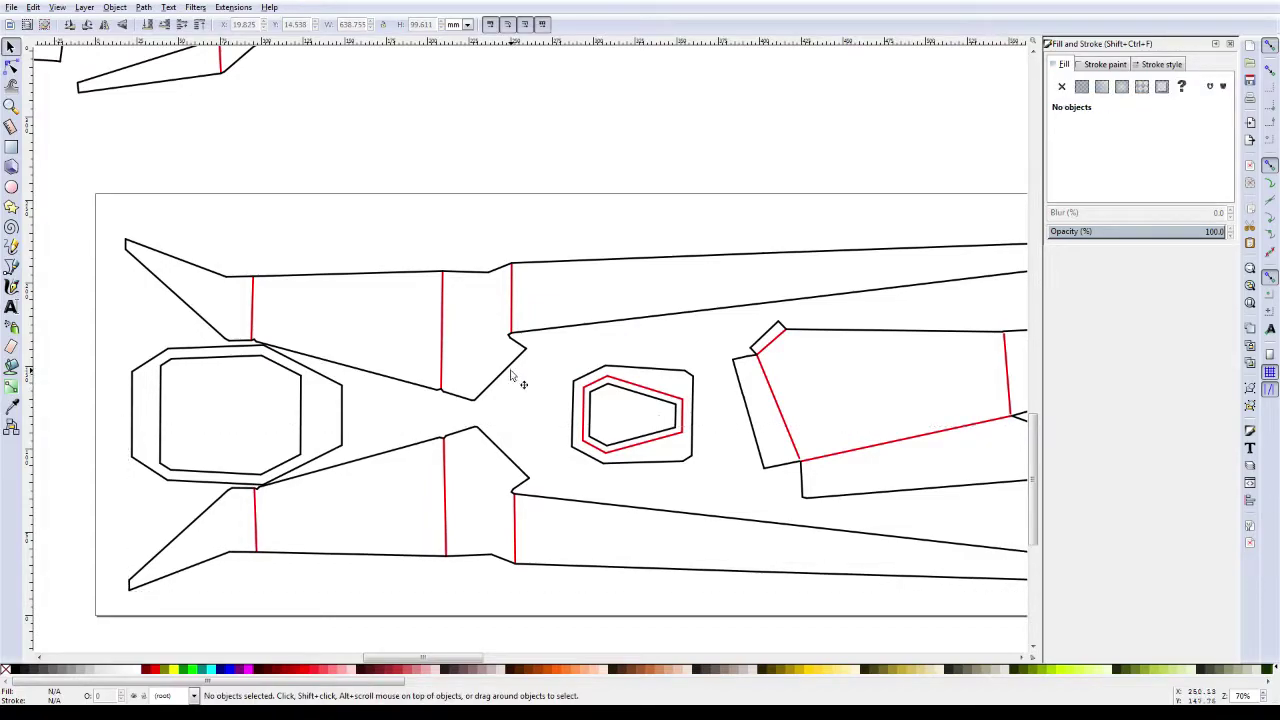
left_click(340, 430)
left_click(395, 204)
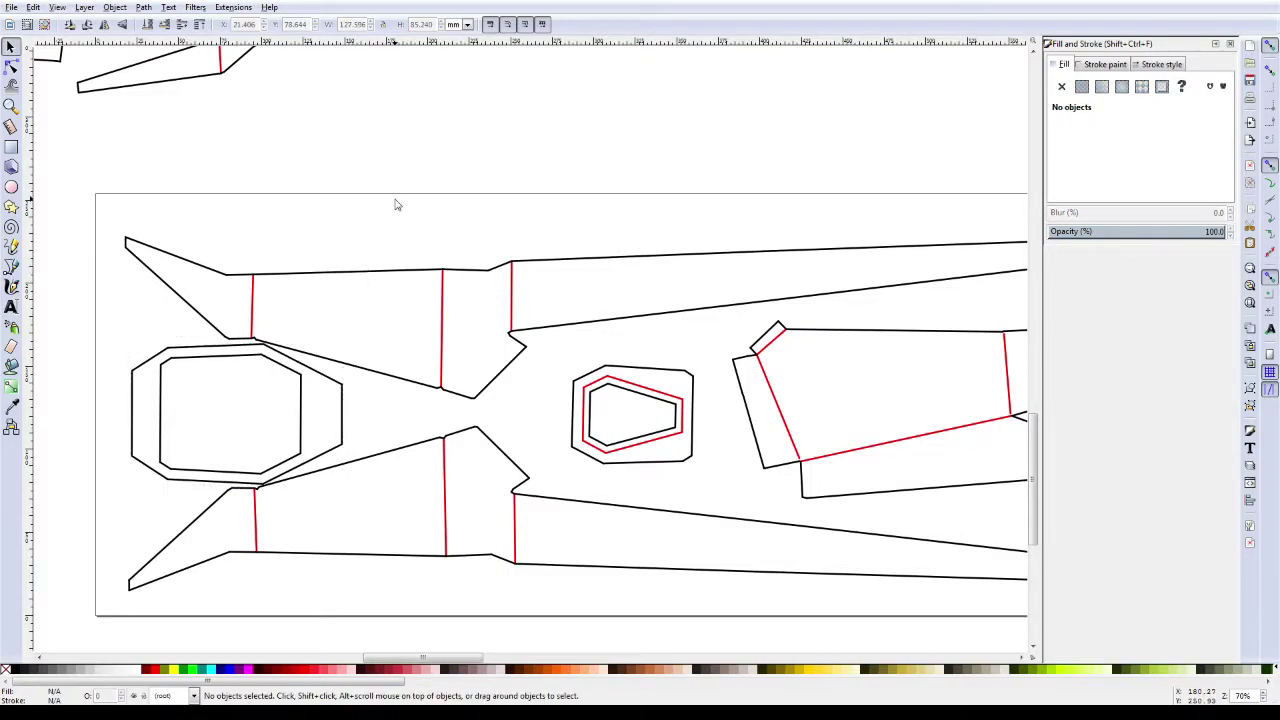
Step: Scroll the view down and right to the small hexagon piece and select it
scroll(394, 200, "down", 1)
scroll(380, 330, "down", 1)
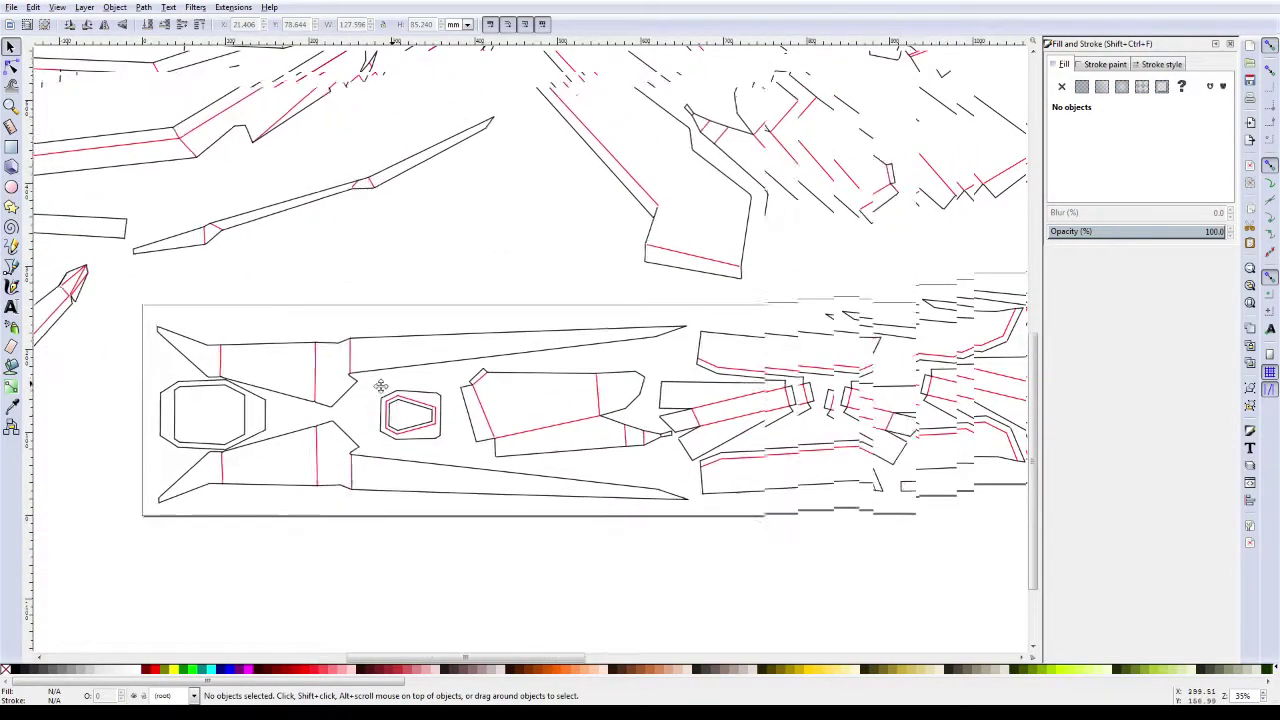
scroll(336, 397, "down", 1)
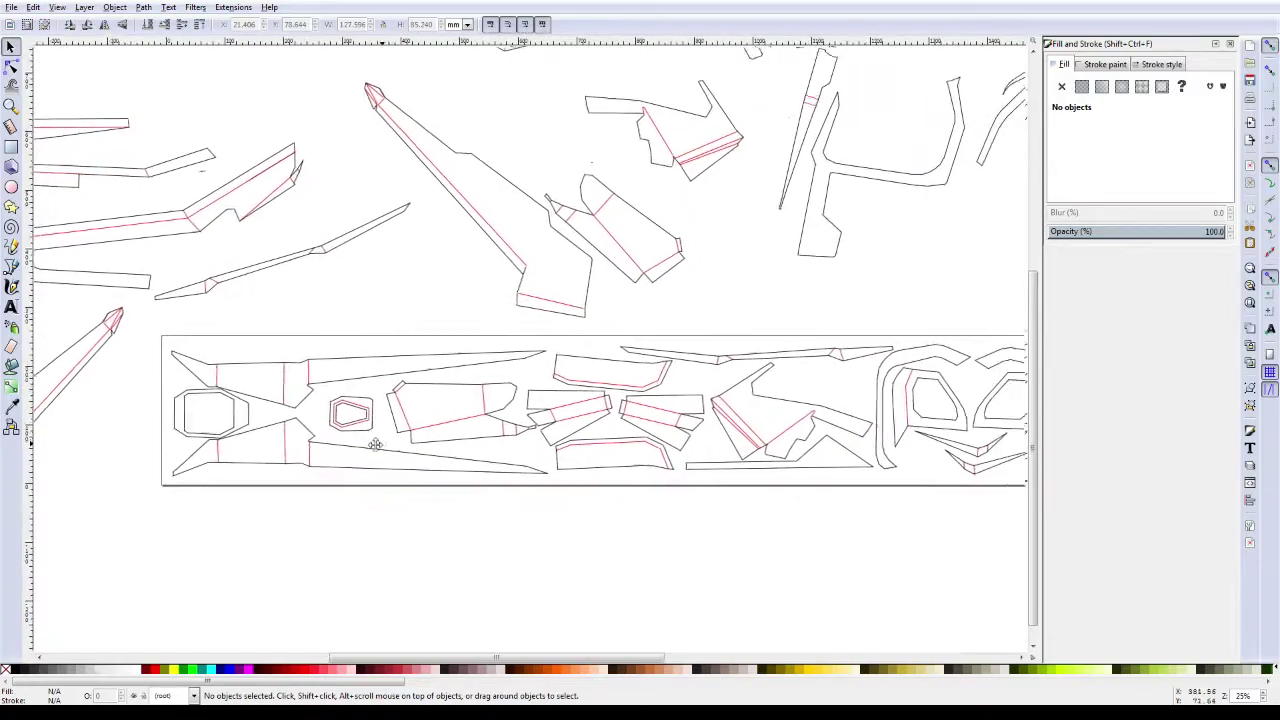
scroll(371, 443, "right", 3)
scroll(285, 455, "right", 1)
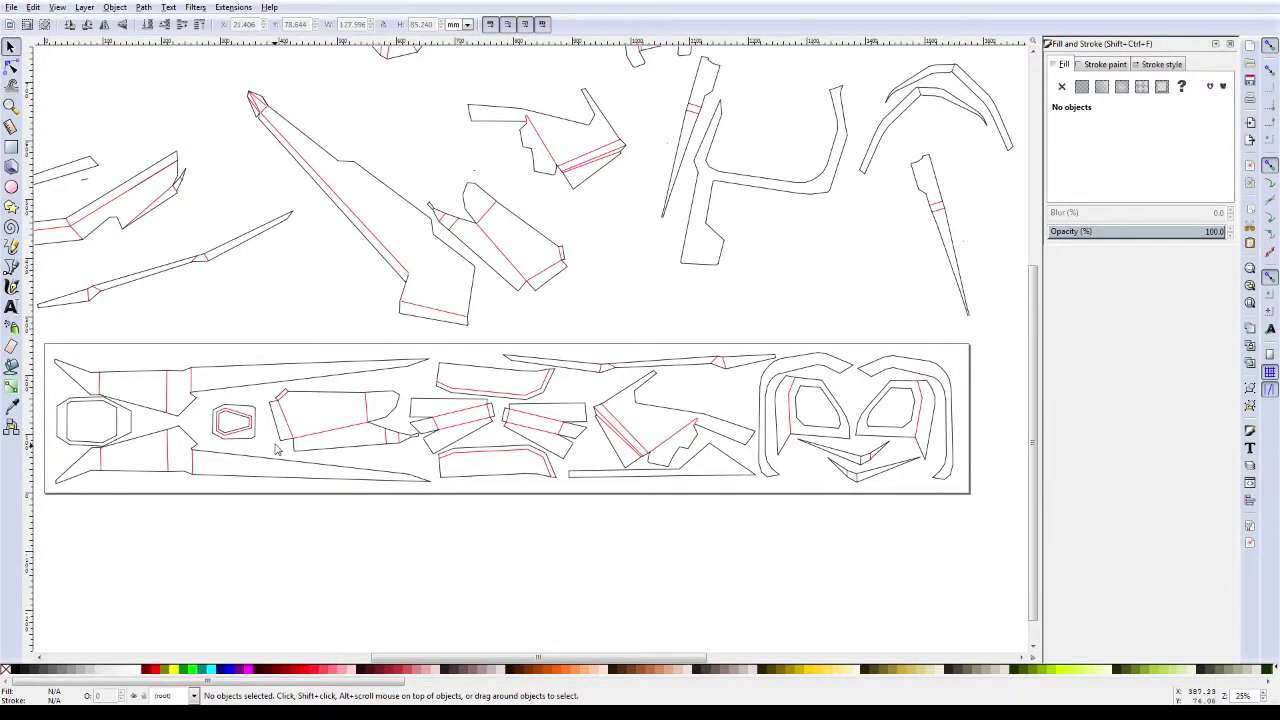
left_click(265, 437)
Step: Move the small hexagon toward the octagon and nudge the larger neighbouring piece further left
left_click_drag(265, 437, 253, 428)
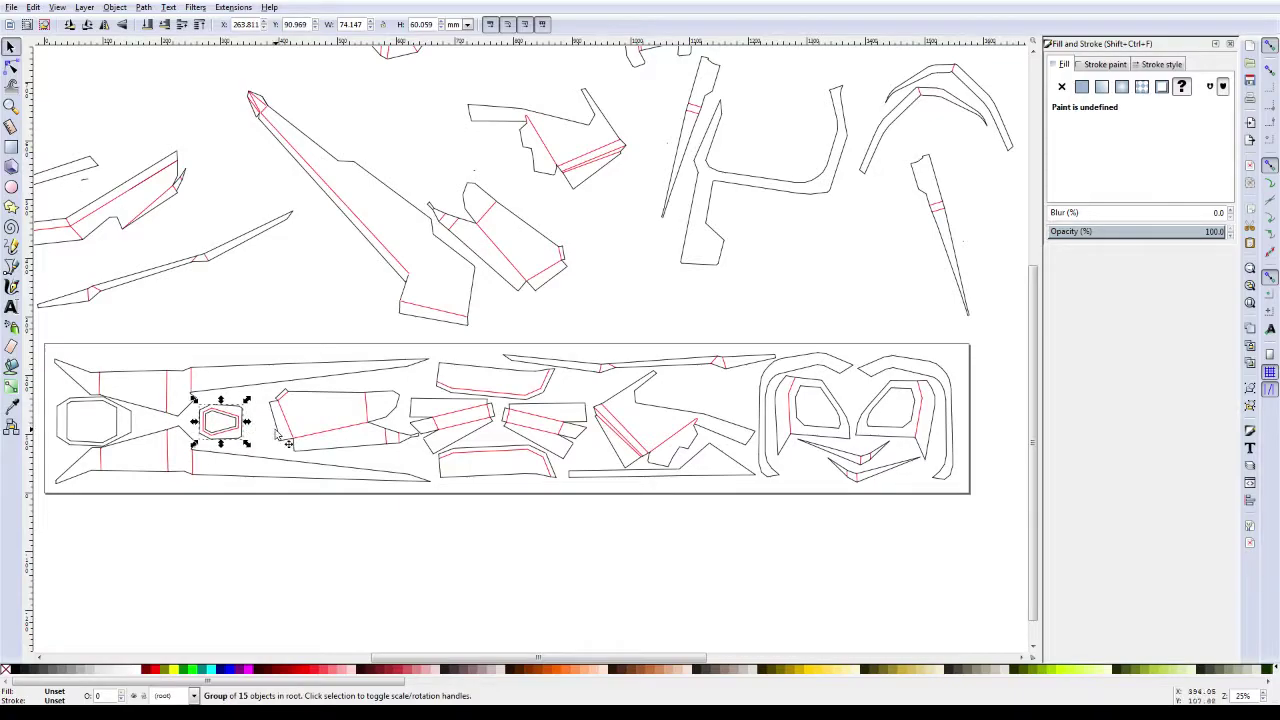
left_click(283, 443)
left_click_drag(281, 440, 275, 434)
key("Left")
key("Left")
key("Left")
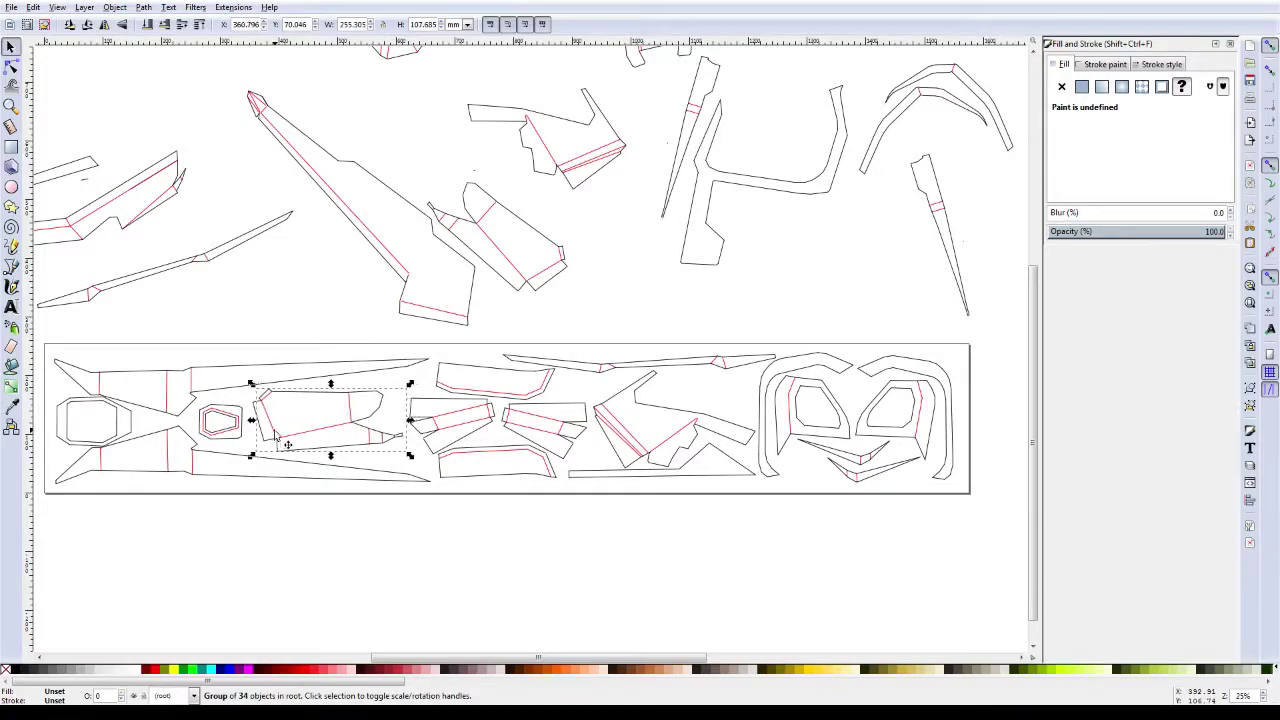
key("Left")
key("Left")
key("Left")
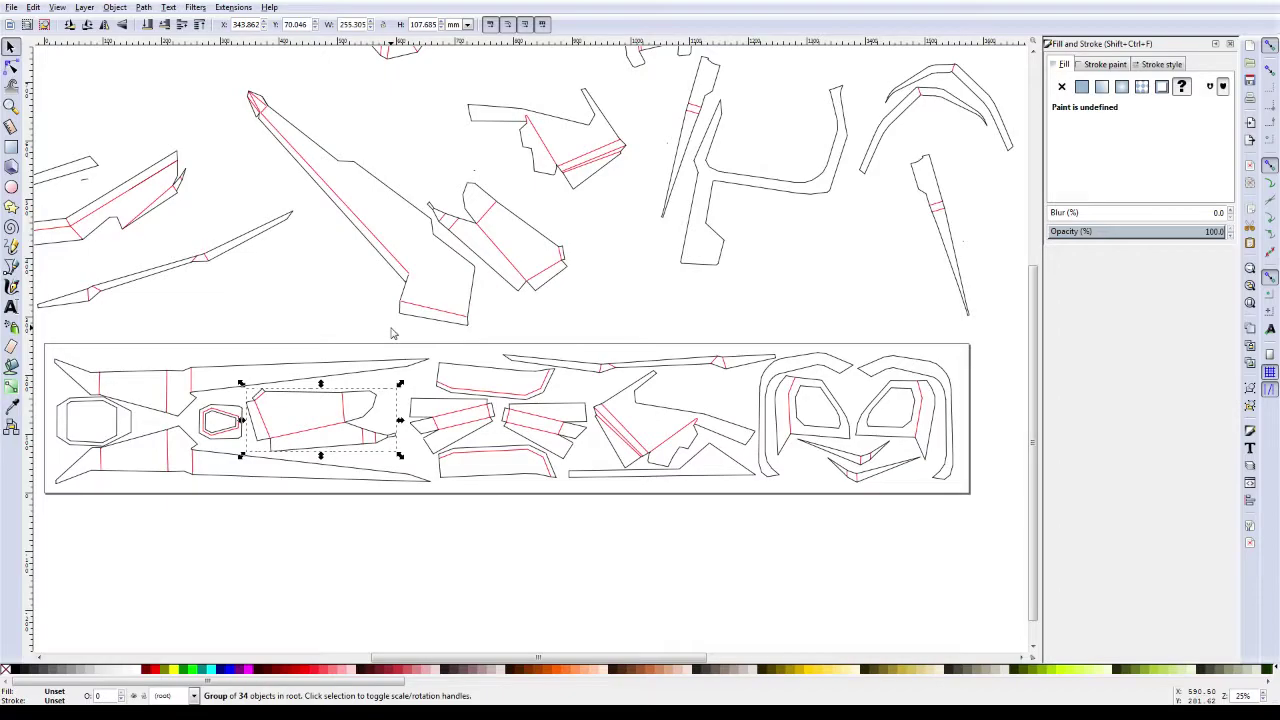
left_click(395, 335)
scroll(443, 337, "up", 2)
scroll(470, 398, "down", 1, "ctrl")
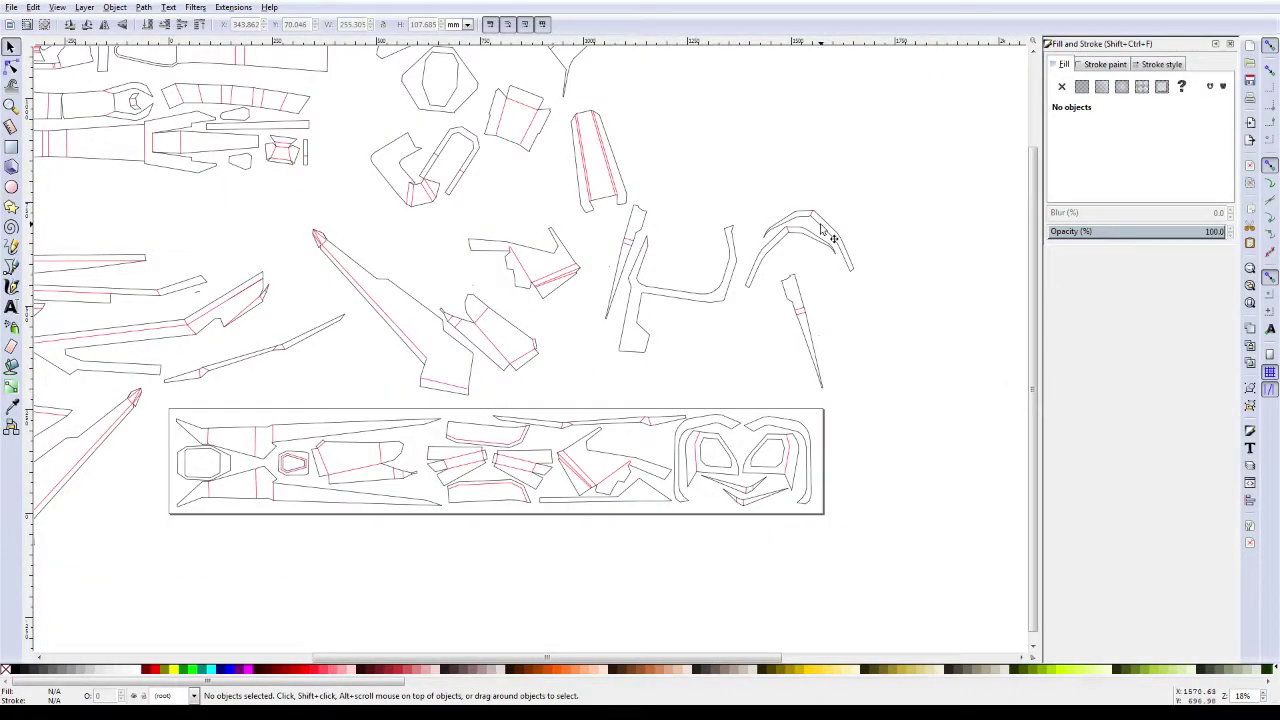
Step: Fit the arch-shaped piece into the strip page's gap, slightly rotated and nudged right and up
left_click_drag(829, 234, 397, 462)
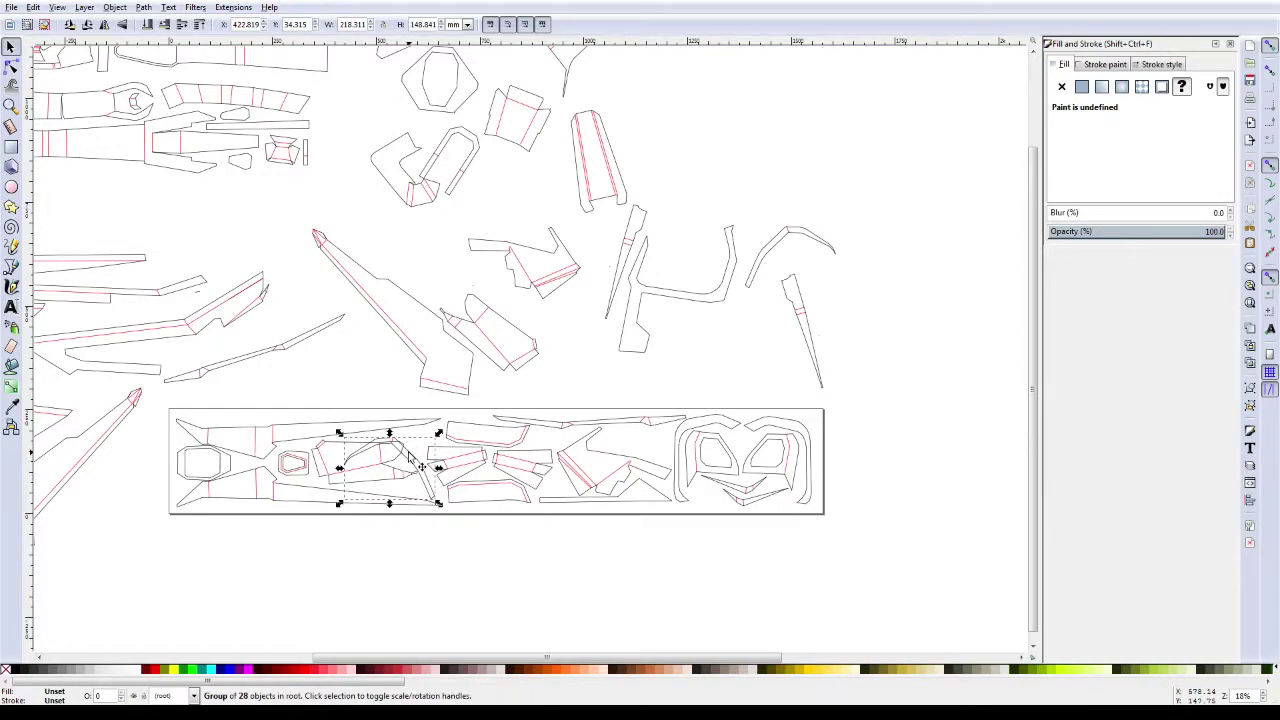
left_click(407, 455)
left_click_drag(439, 434, 463, 449)
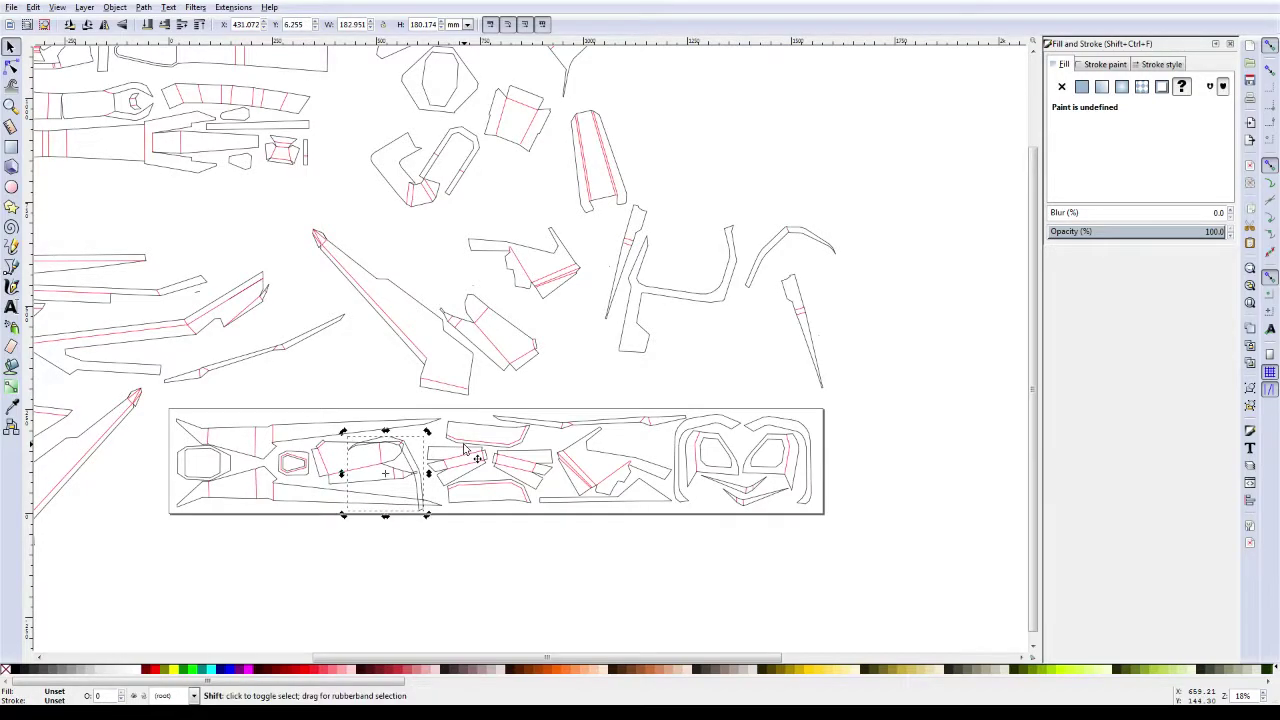
key("shift+Right")
key("shift+Right")
key("shift+Right")
key("shift+Up")
key("shift+Up")
key("shift+Right")
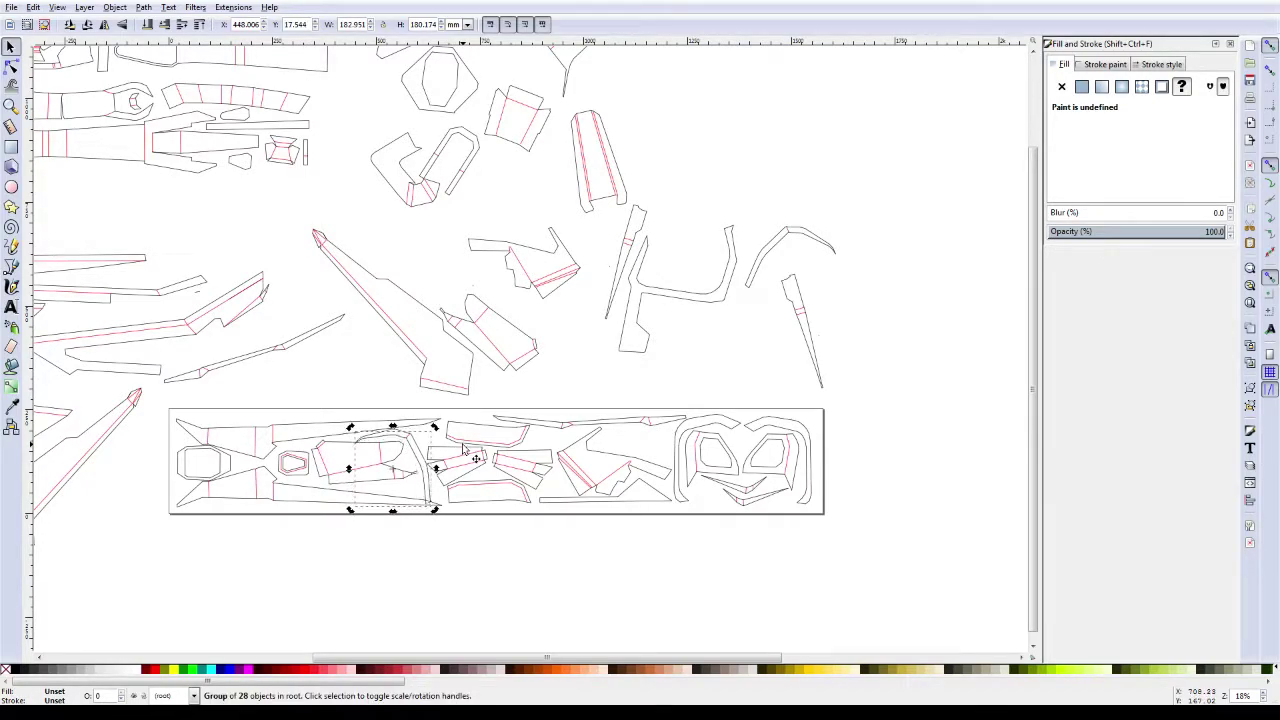
key("shift+Up")
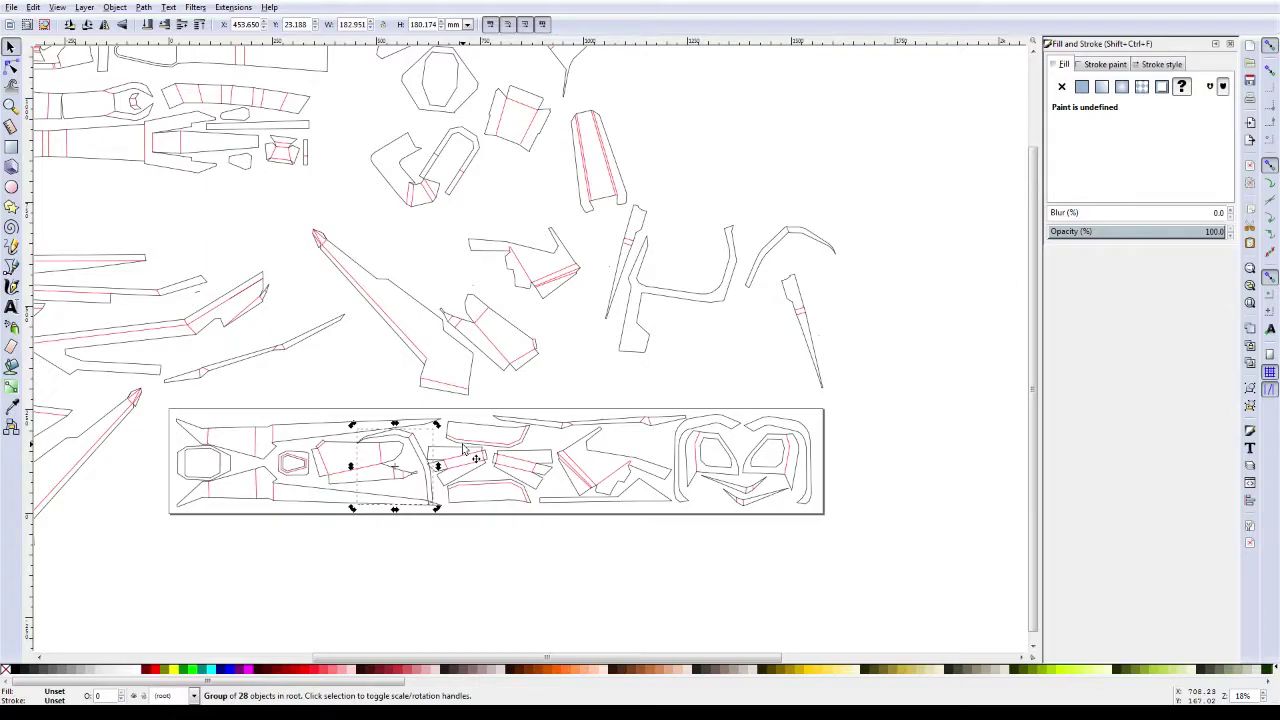
scroll(458, 483, "up", 1)
scroll(450, 478, "up", 1)
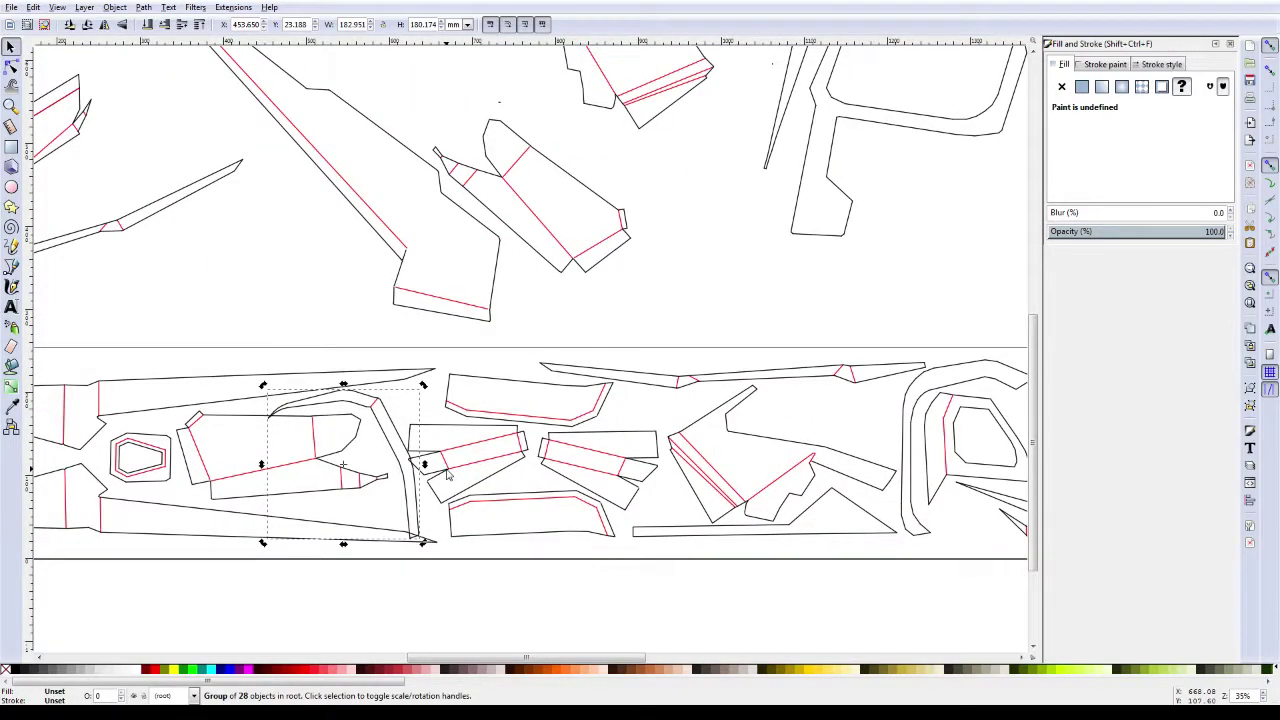
Step: Rotate the pieces right of the arch slightly and nudge them into a tighter fit
left_click(470, 470)
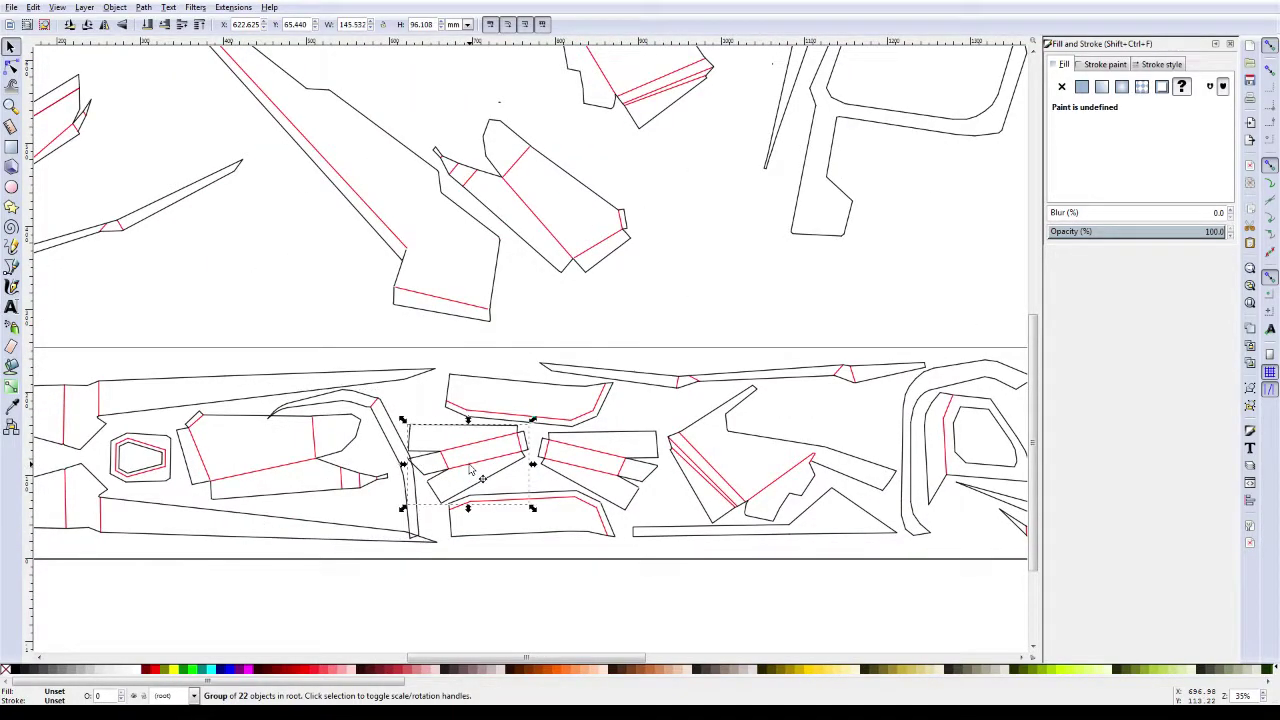
key("shift+Right")
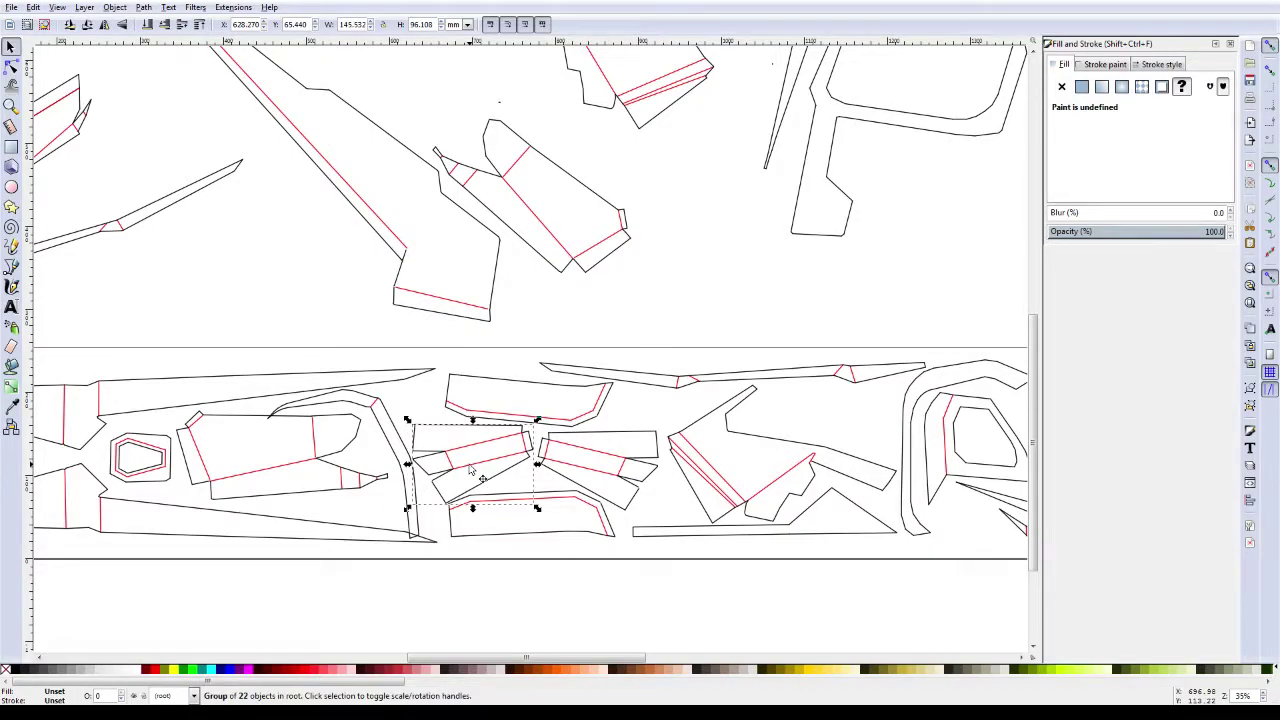
left_click(504, 434)
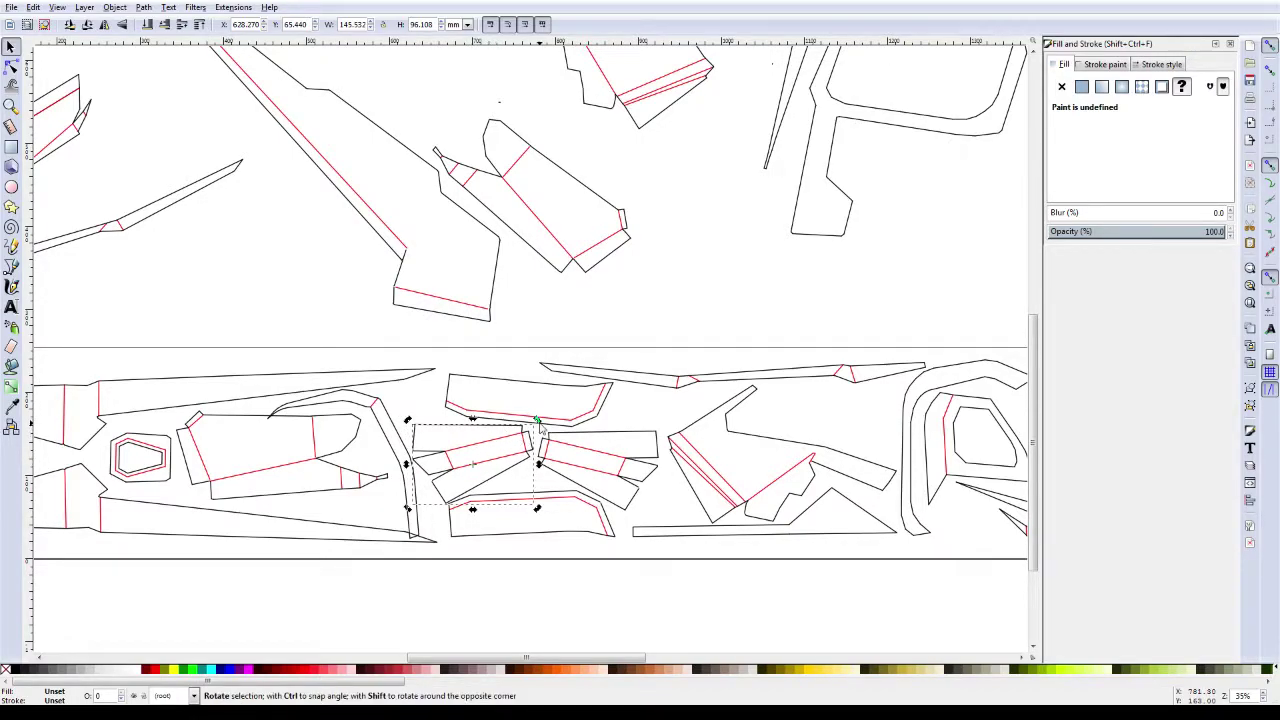
left_click_drag(540, 425, 548, 437)
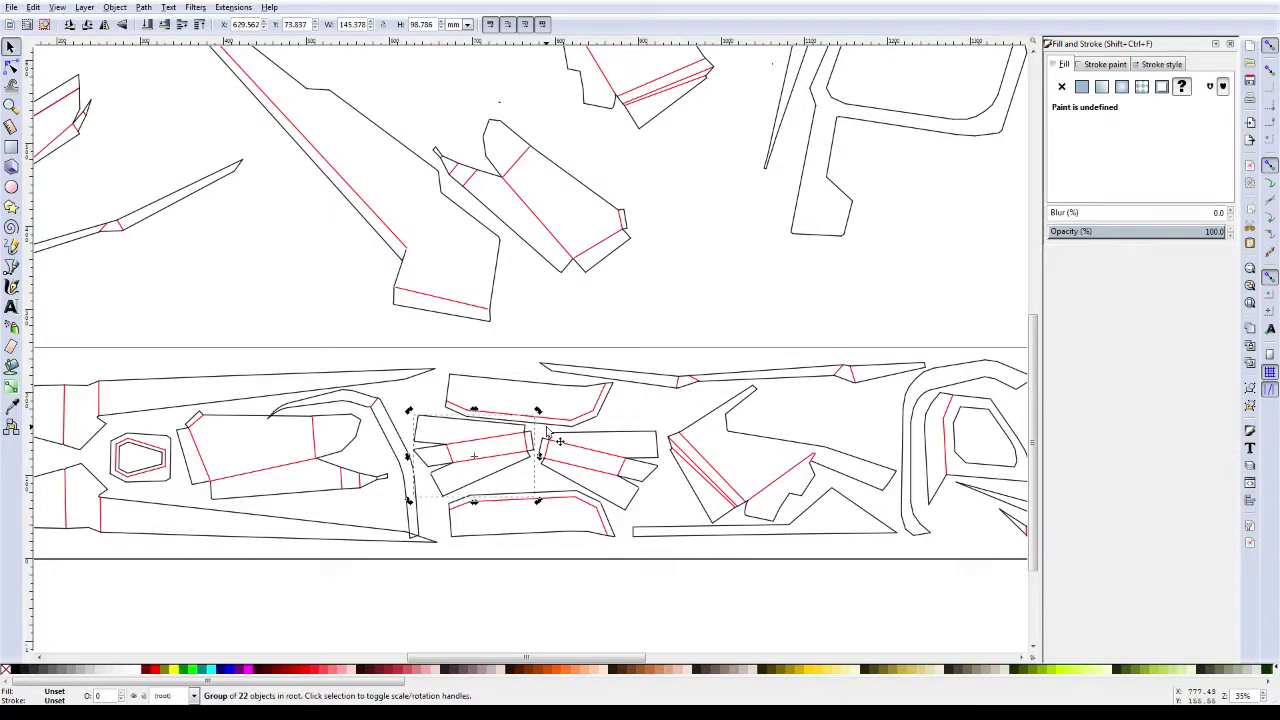
key("shift+Right")
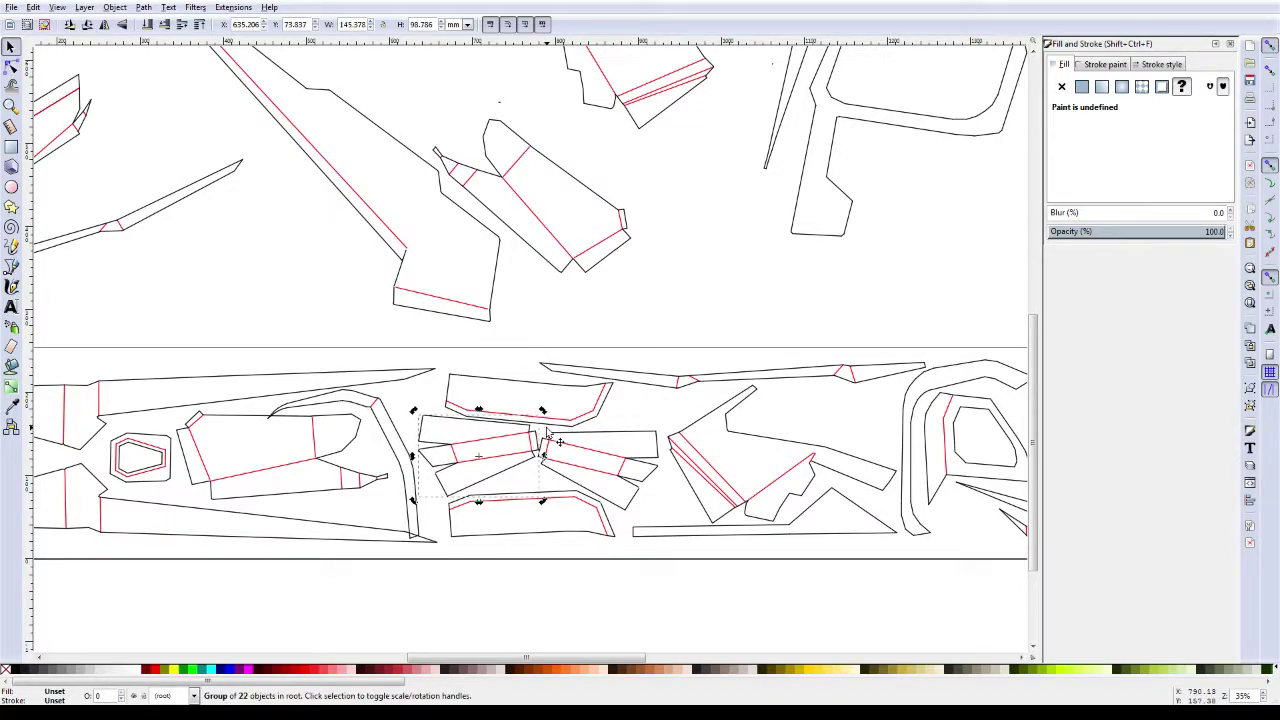
key("Left")
key("Left")
key("Left")
key("Down")
key("Down")
key("Down")
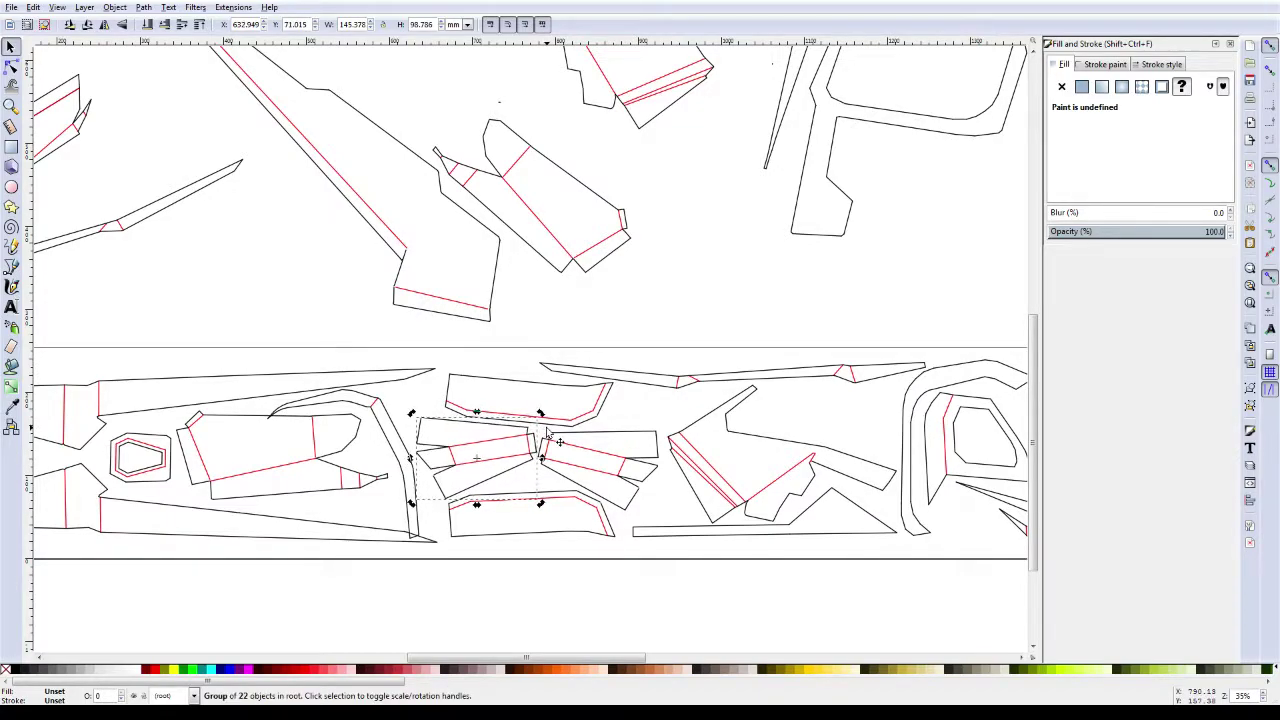
Step: Nudge the arch-shaped piece right and up, and the 34-piece group slightly down
left_click(383, 428)
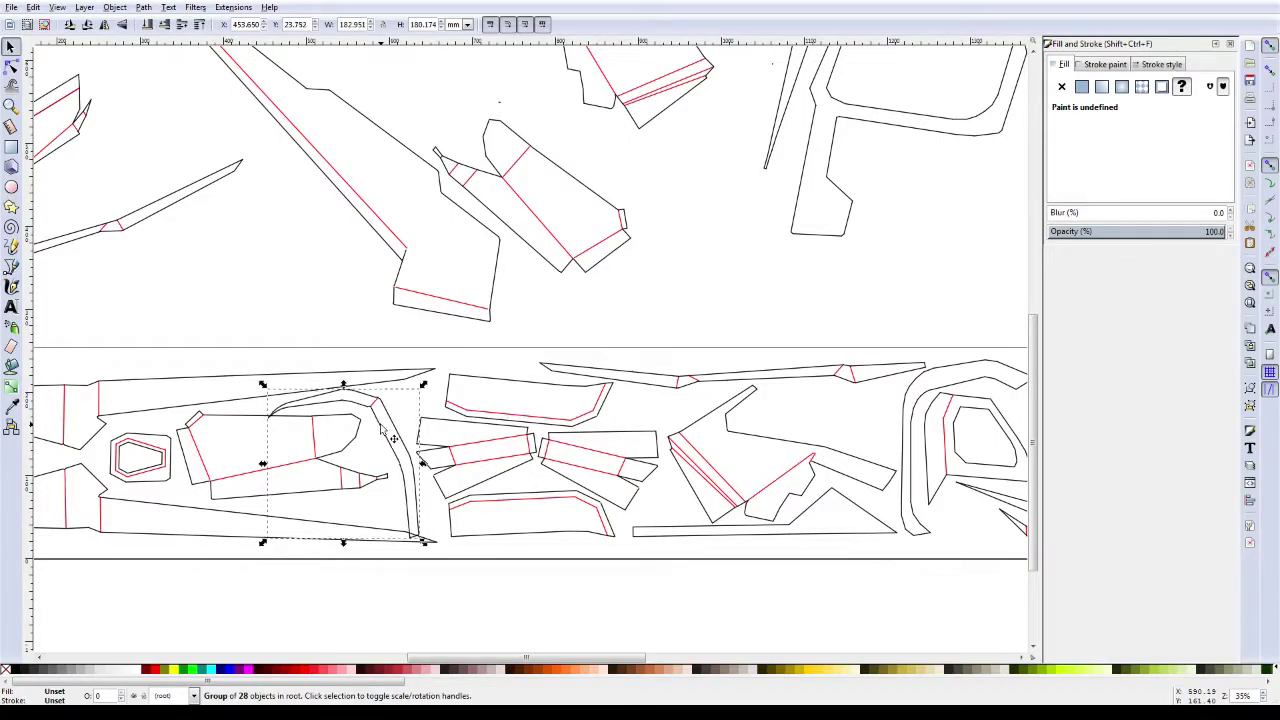
key("Right")
key("Right")
key("Right")
key("Up")
key("Up")
key("Up")
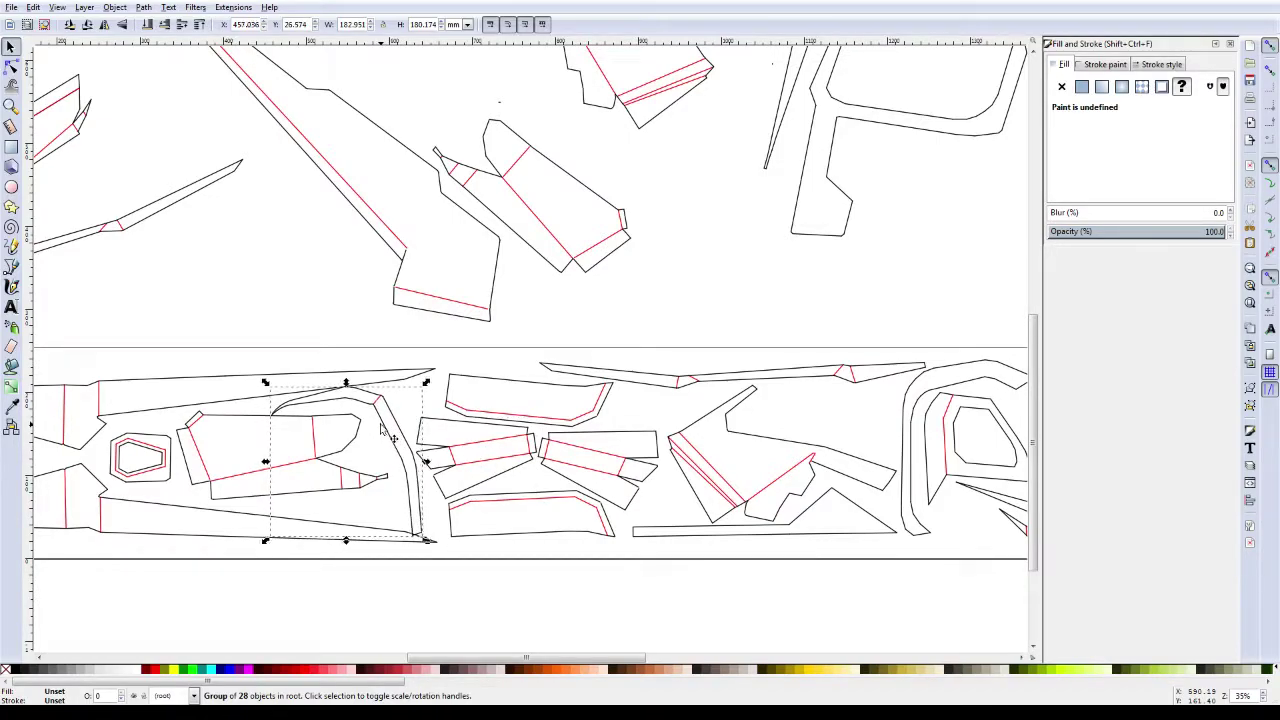
key("Right")
key("Right")
key("Right")
key("Right")
key("Right")
key("Right")
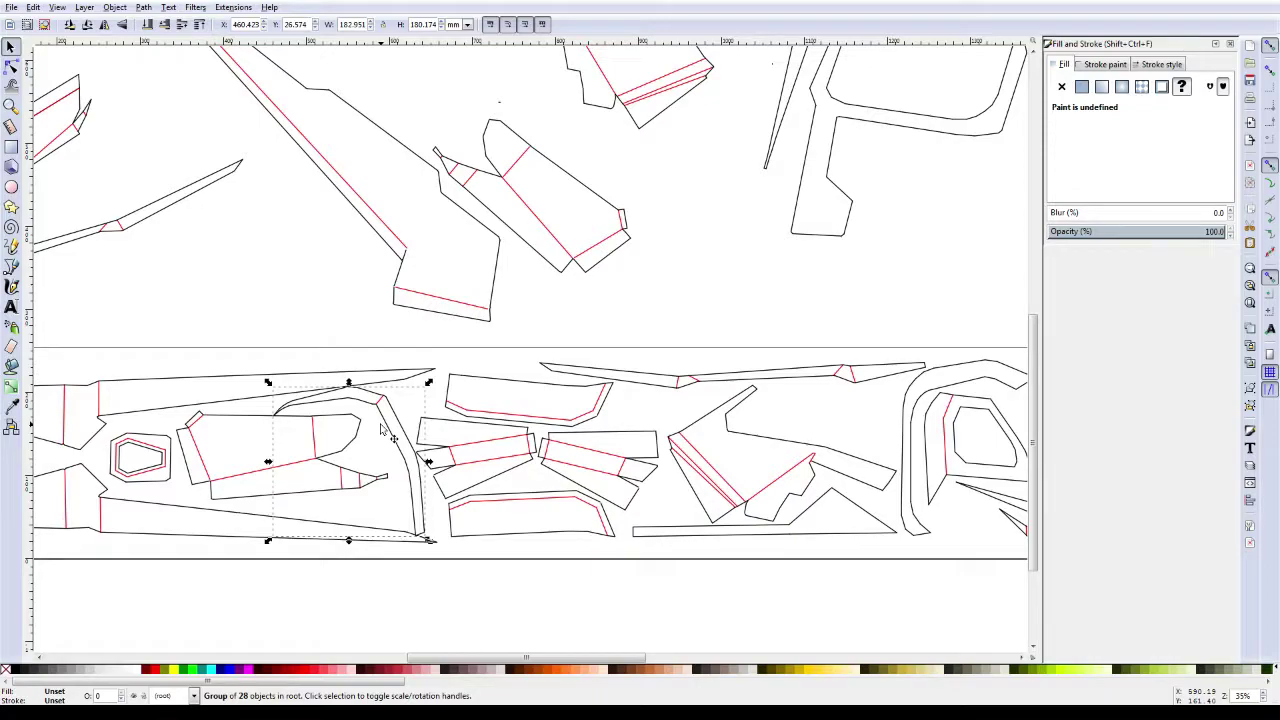
left_click(247, 478)
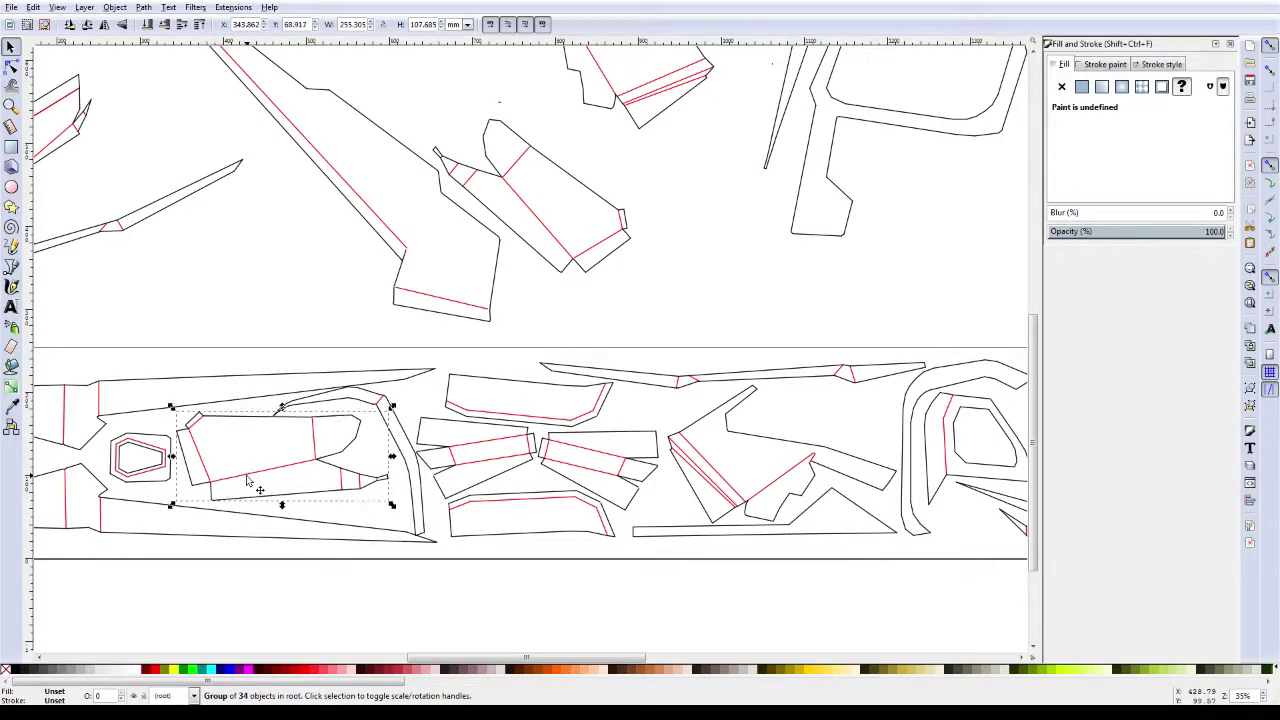
key("Down")
key("Down")
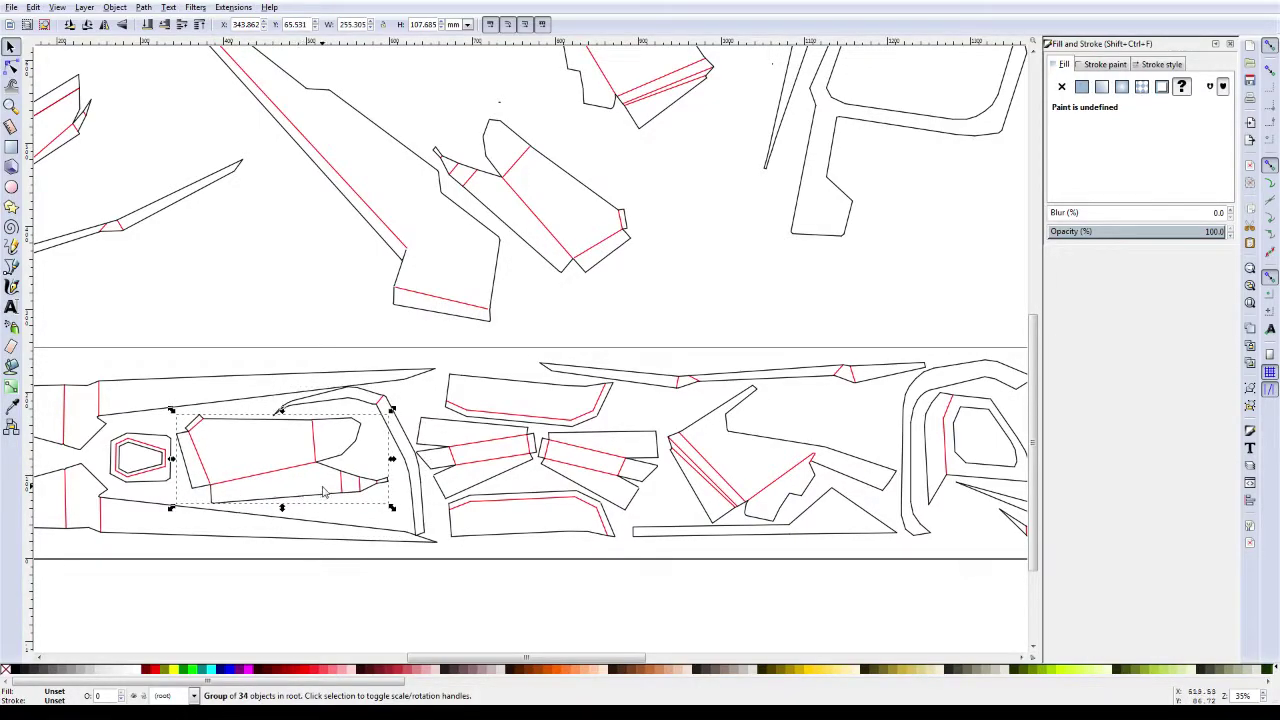
left_click(372, 366)
scroll(518, 502, "down", 2)
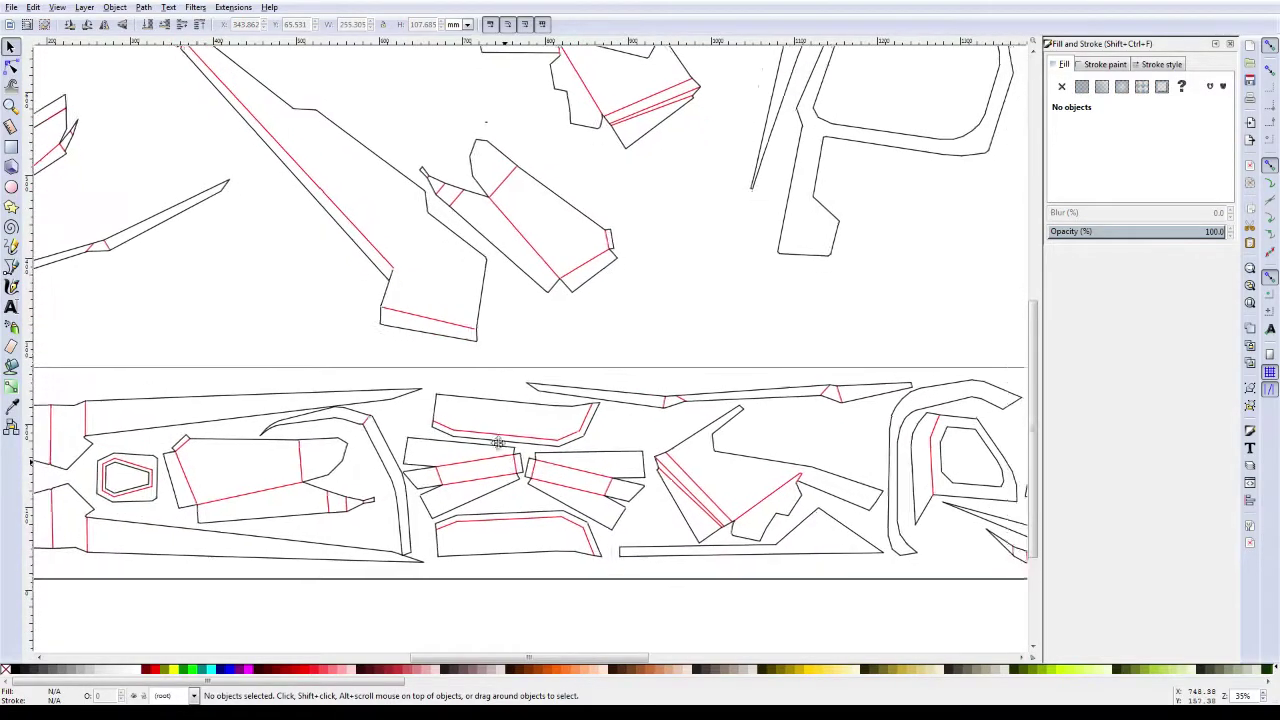
scroll(444, 473, "up", 1, "ctrl")
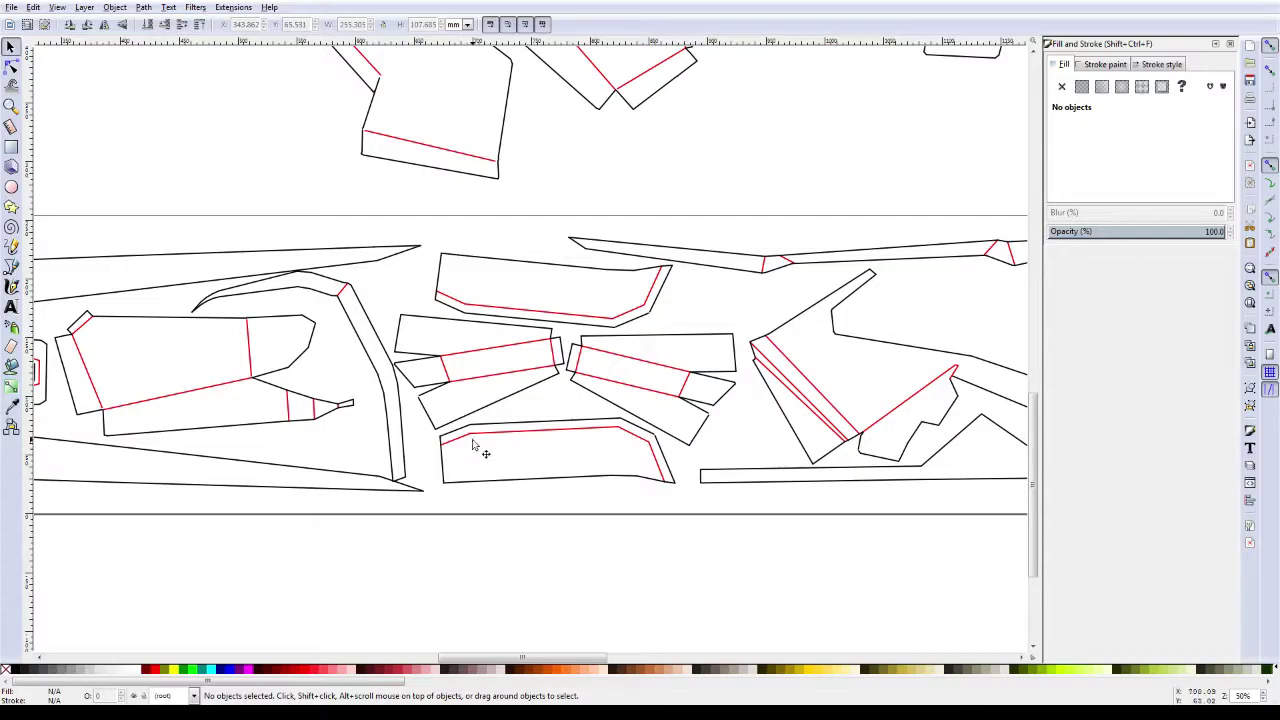
Step: Nudge the four middle pieces and the 28-piece left group slightly right
left_click(481, 442)
left_click(458, 388, "shift")
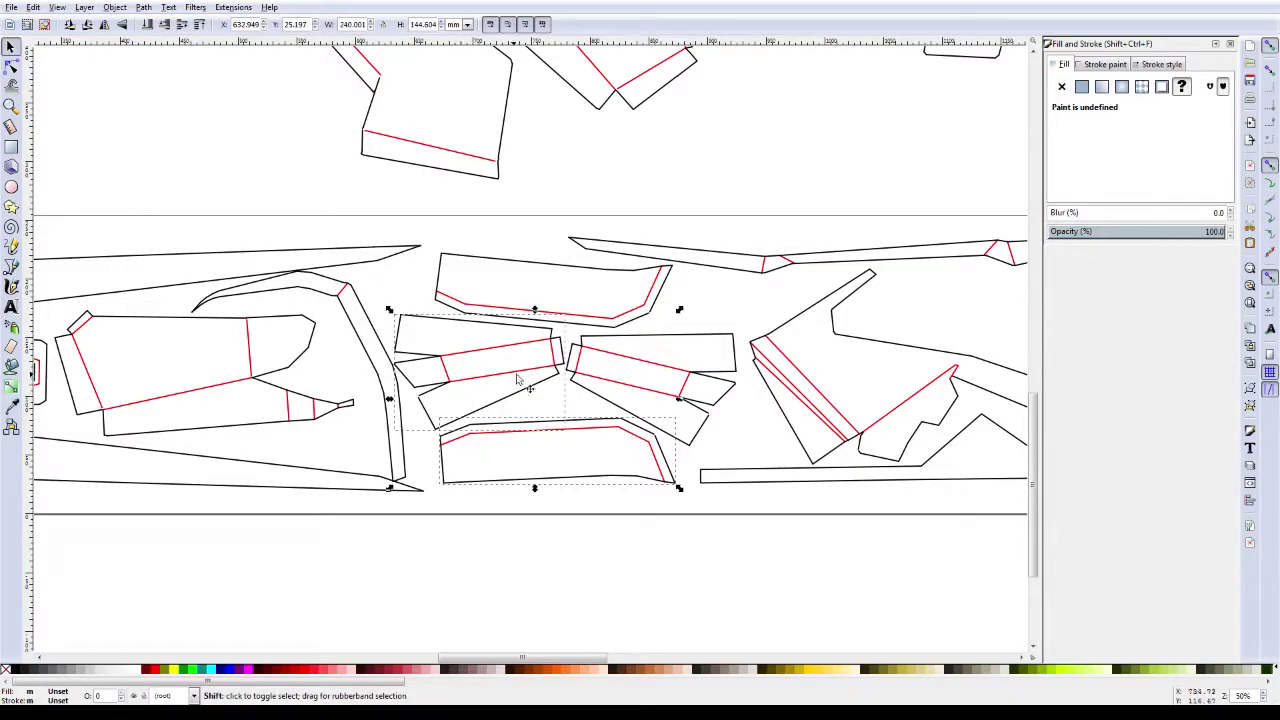
left_click(590, 345, "shift")
left_click(594, 322, "shift")
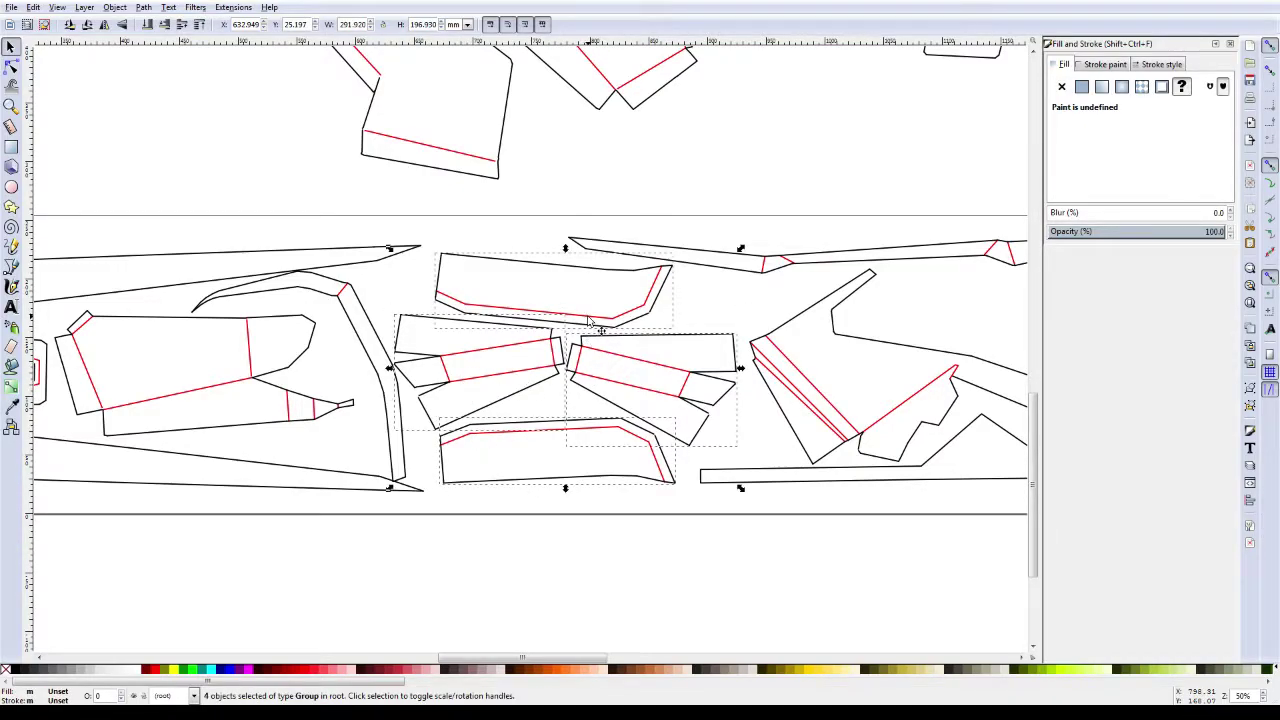
key("Right")
key("Right")
key("Right")
key("Right")
key("Right")
key("Right")
key("Right")
key("Right")
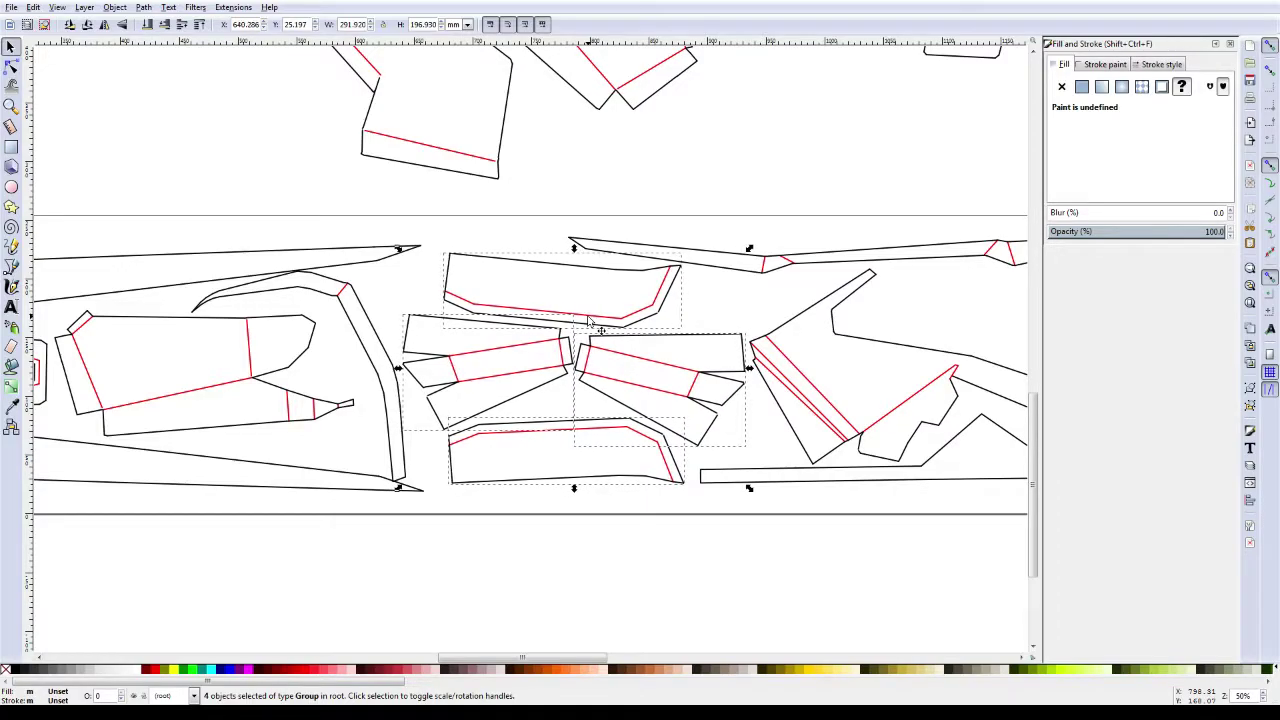
left_click(381, 377)
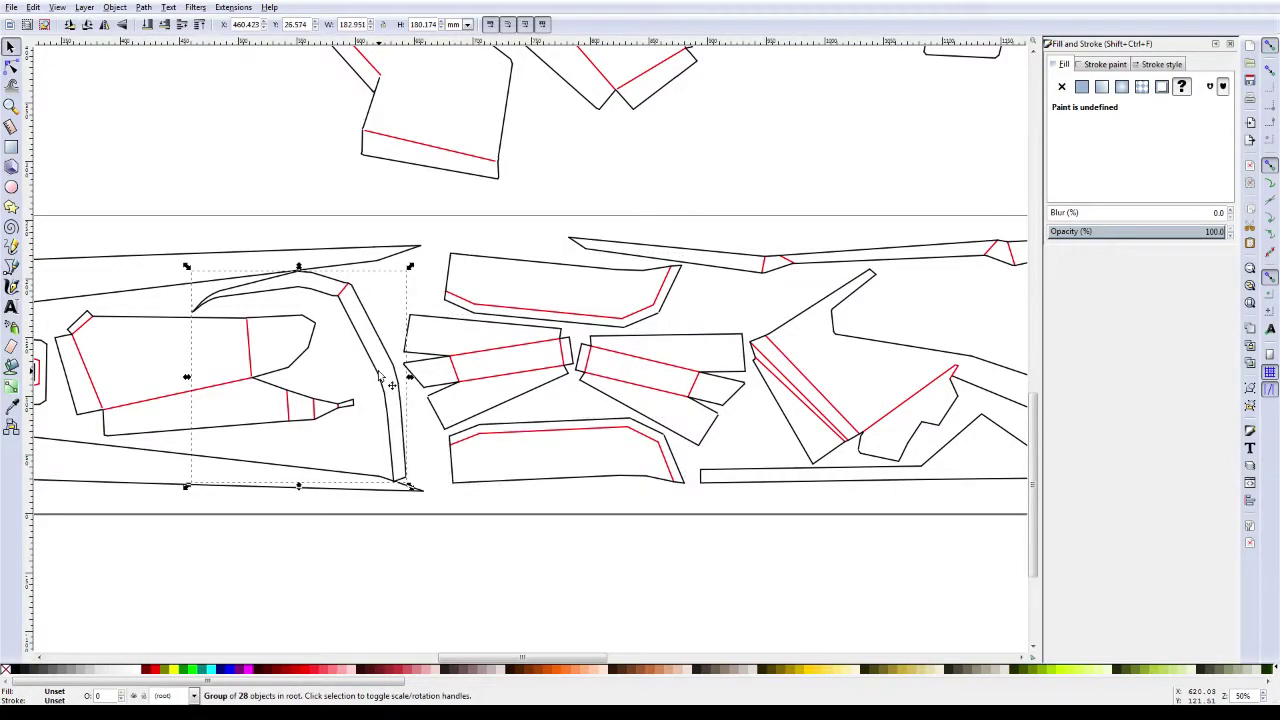
key("Right")
key("Right")
key("Right")
key("Right")
key("Right")
key("Right")
key("Right")
key("Right")
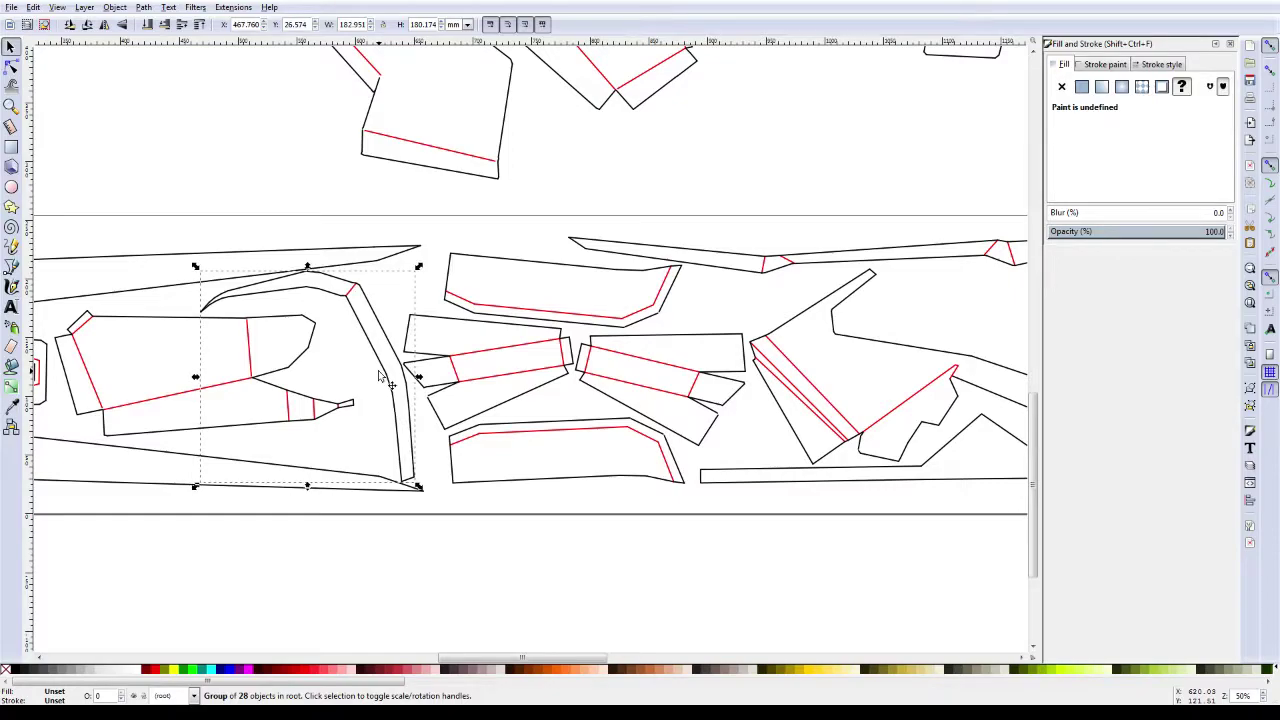
key("Right")
left_click(318, 222)
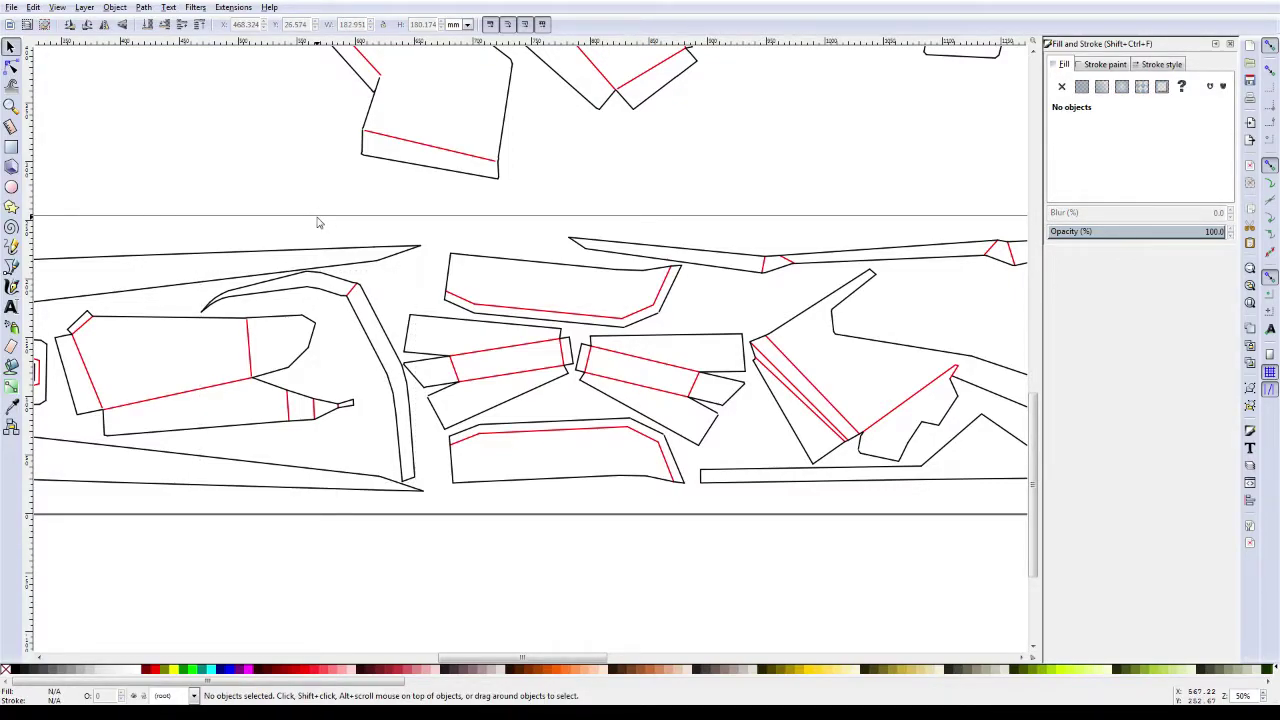
key("minus")
key("minus")
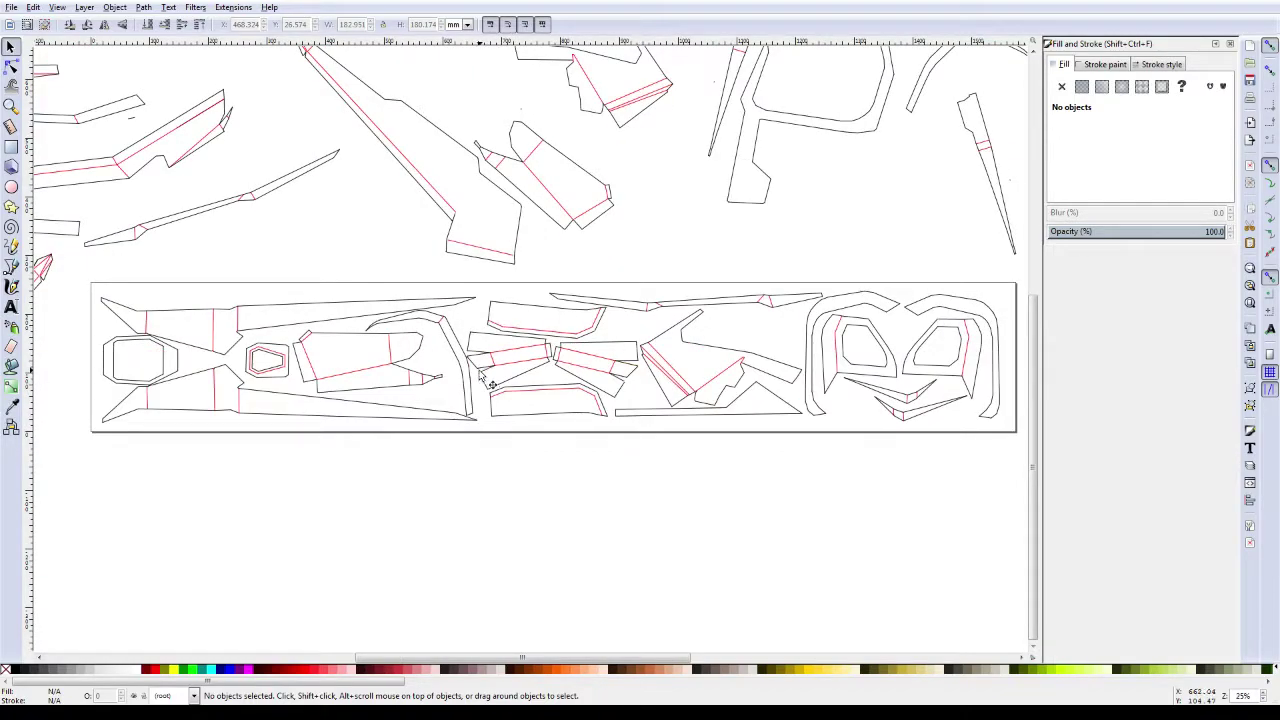
Step: Zoom out and recentre until the packed strip page and every loose piece are visible
scroll(492, 385, "up", 2)
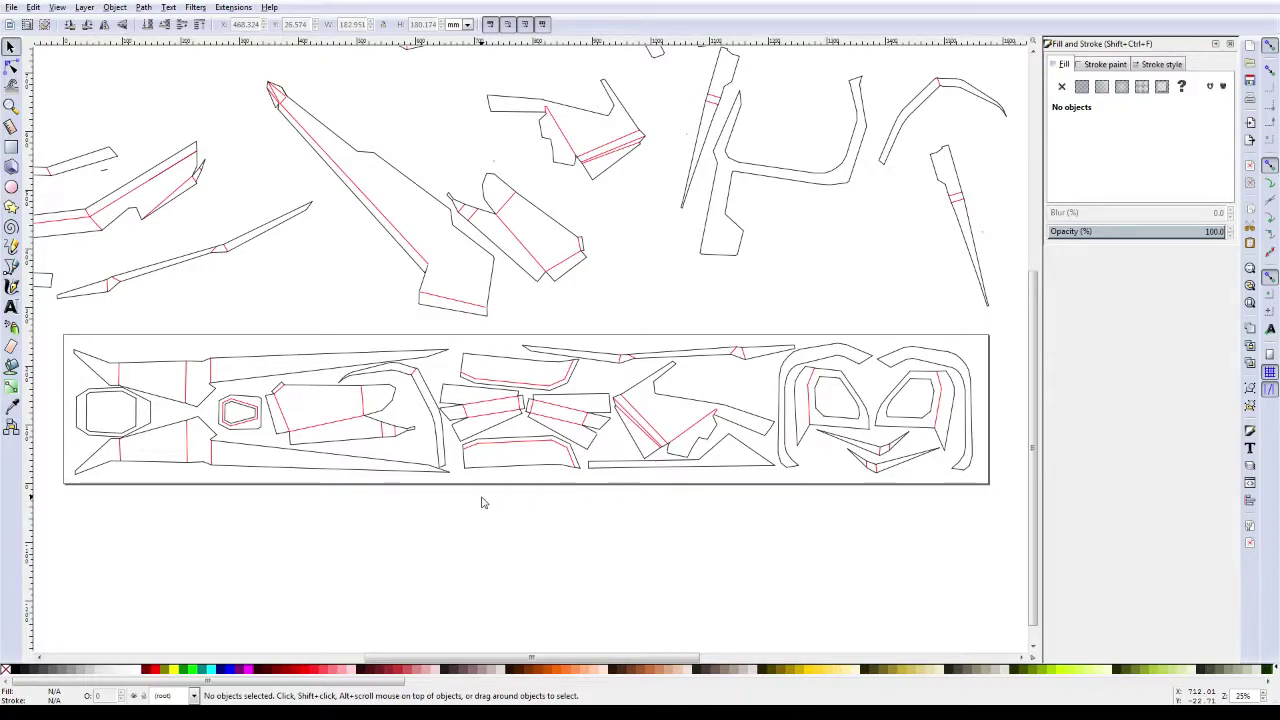
key("minus")
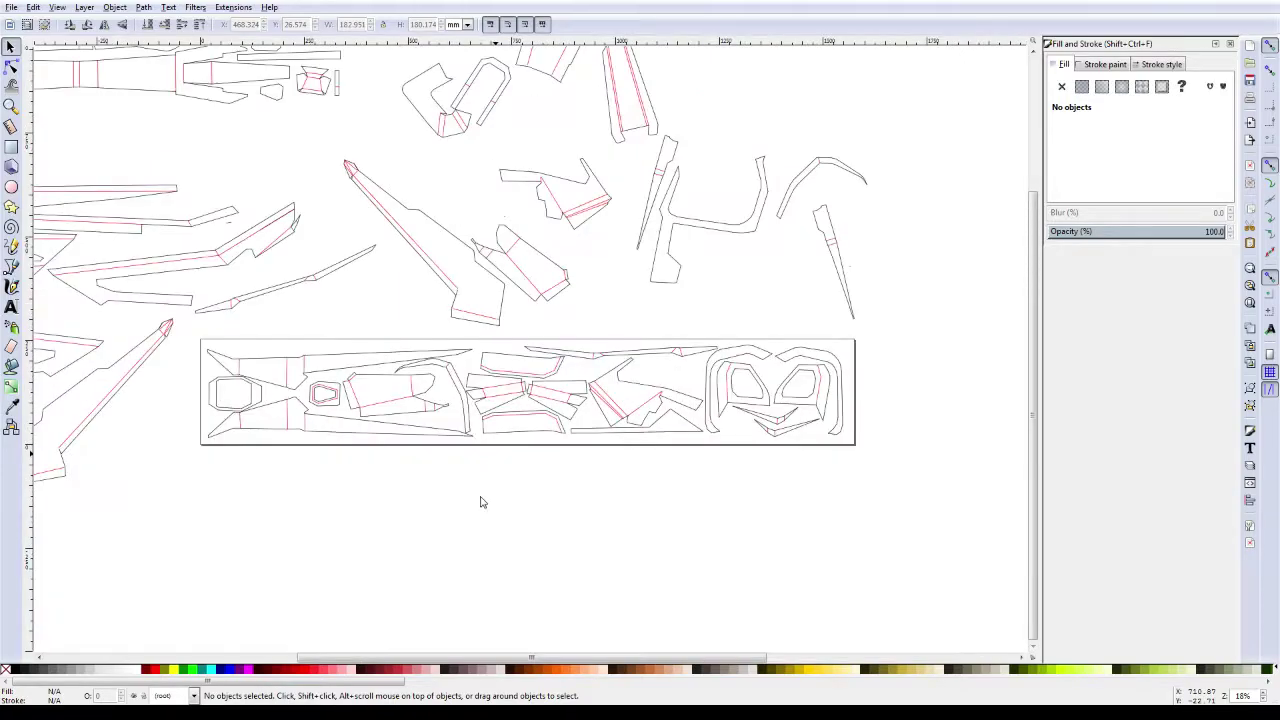
mouse_move(485, 340)
left_mouse_down()
mouse_move(540, 385)
mouse_move(551, 423)
left_mouse_up()
key("minus")
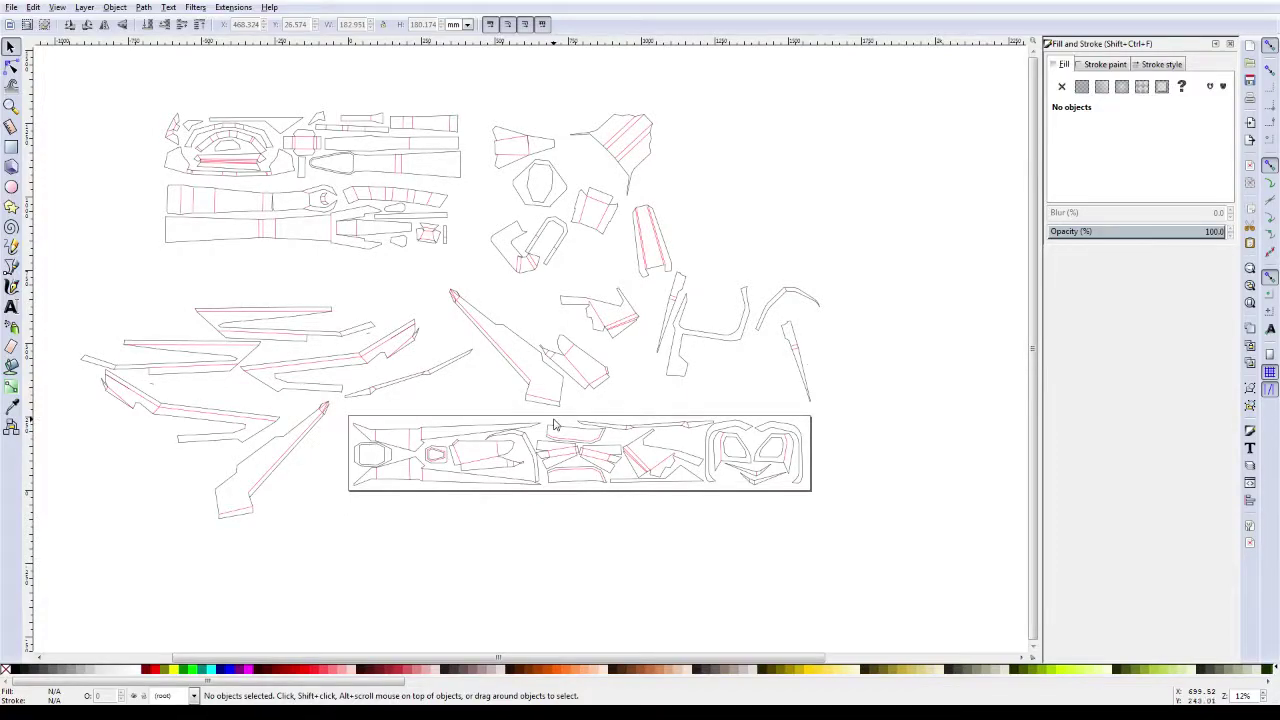
Step: Save a copy of the drawing as CaldariusGunPage03.svg
key("ctrl+shift+s")
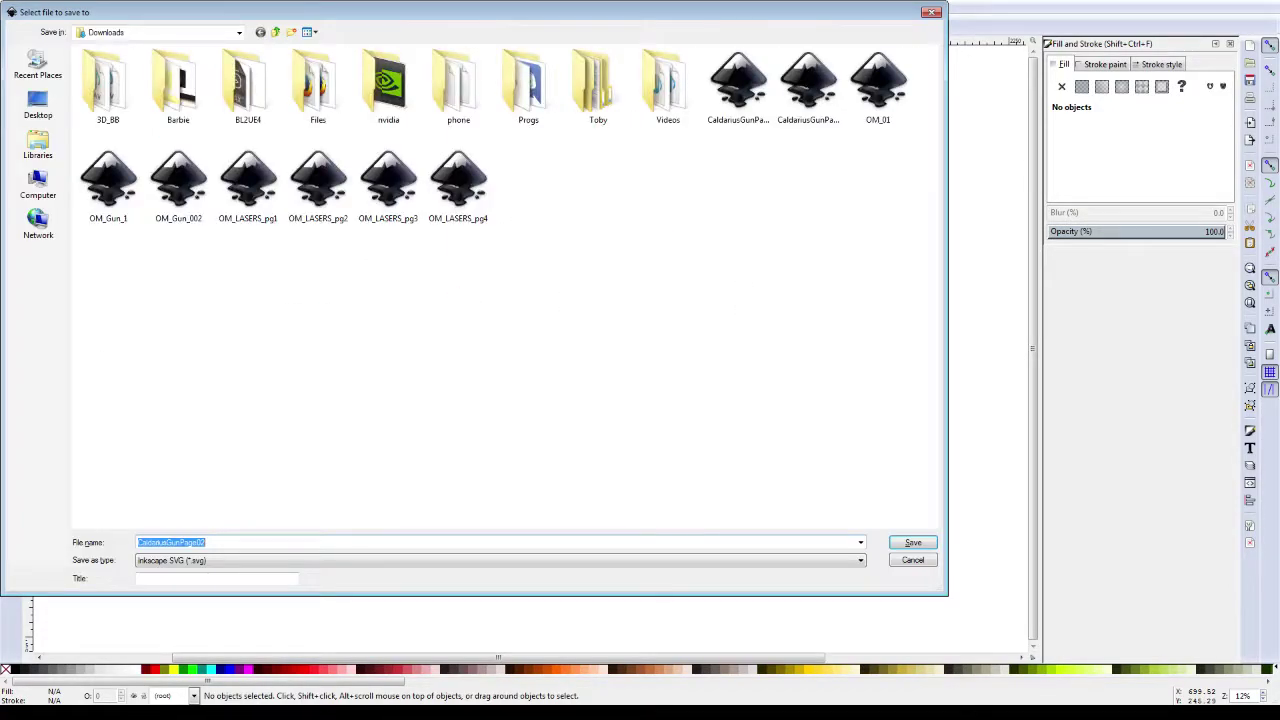
key("End")
key("BackSpace")
type("3")
key("Return")
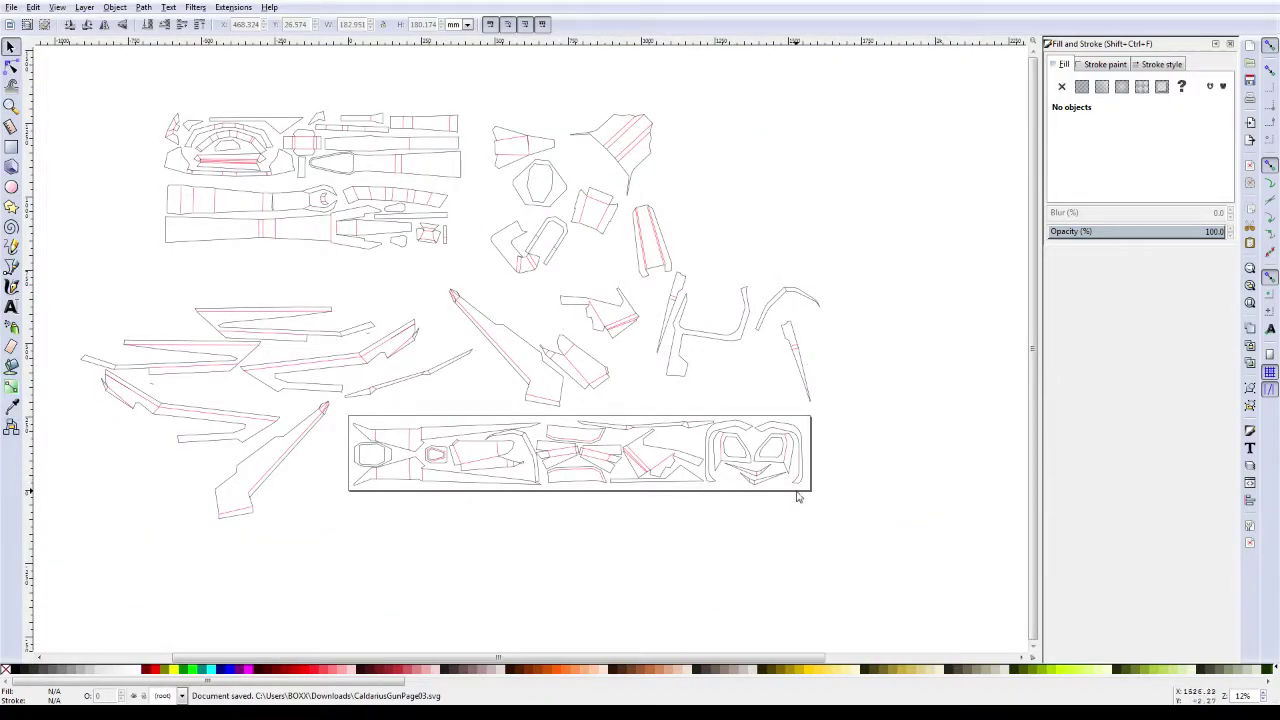
Step: Move all nested pieces off the strip page to sit above the other parts
mouse_move(810, 494)
left_mouse_down()
mouse_move(730, 440)
mouse_move(347, 420)
left_mouse_up()
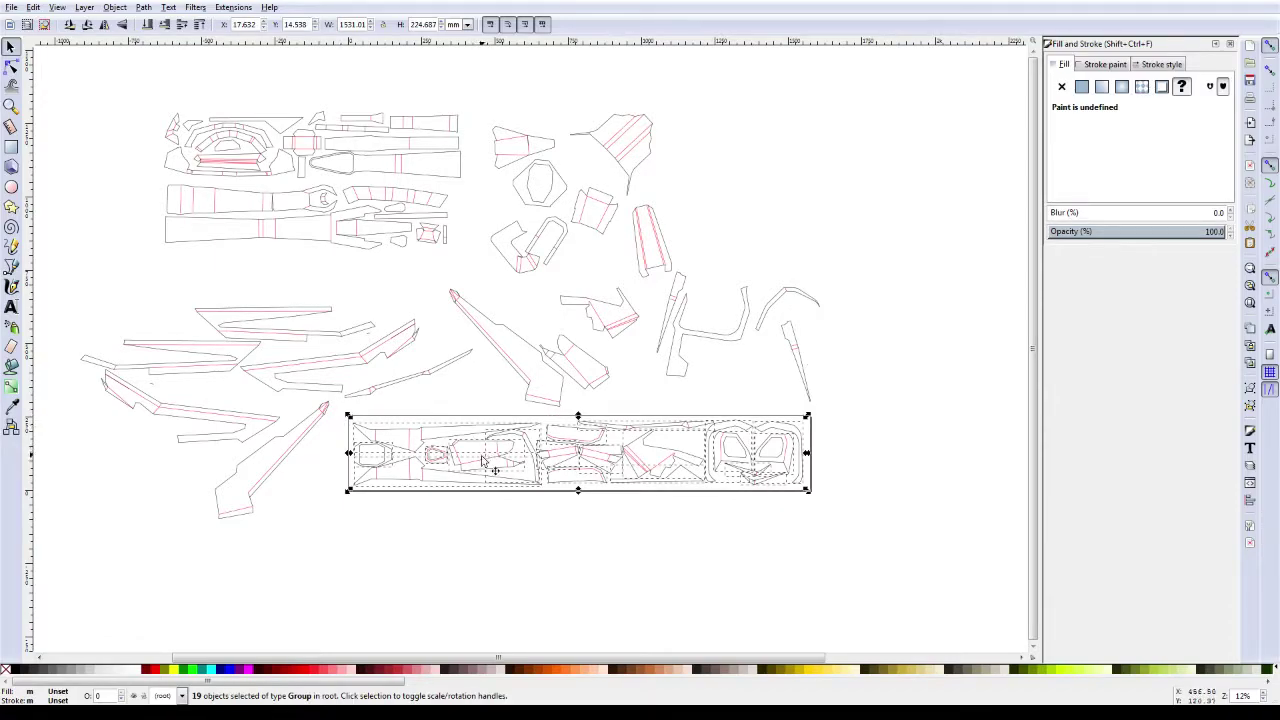
mouse_move(492, 468)
left_mouse_down()
mouse_move(210, 118)
mouse_move(140, 92)
left_mouse_up()
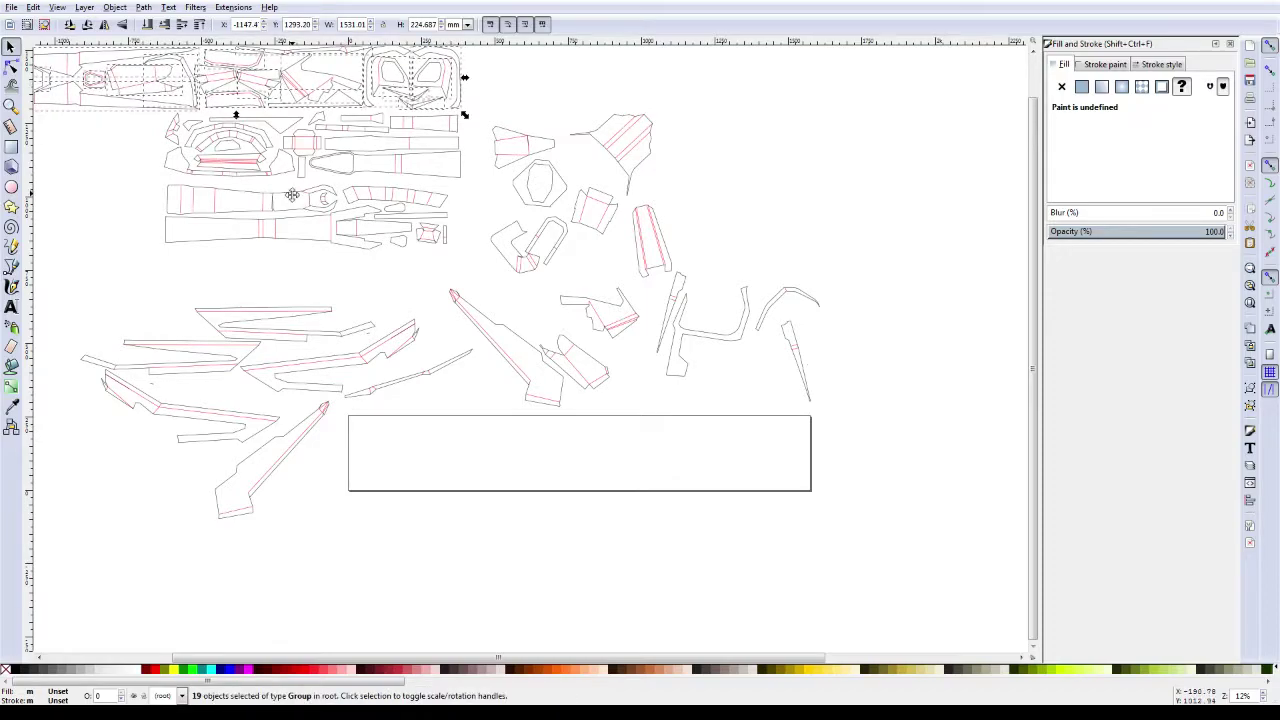
scroll(240, 235, "up", 3)
left_click_drag(206, 224, 365, 224)
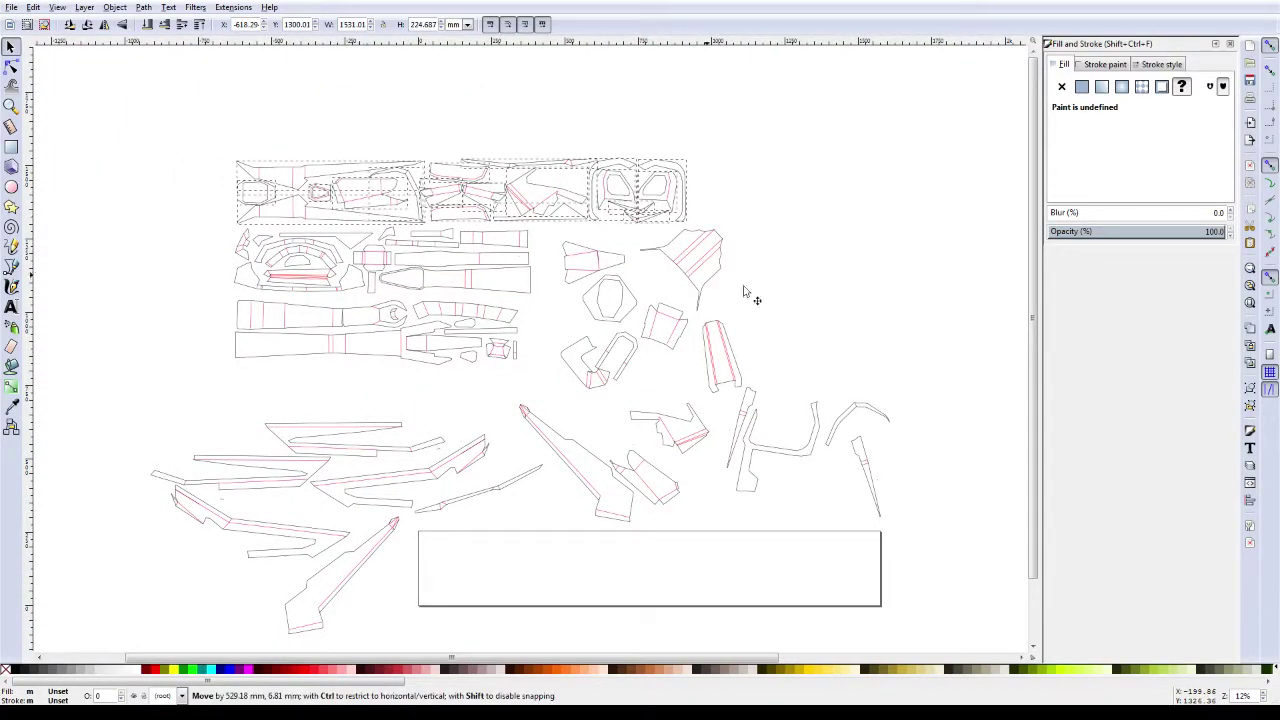
left_click(843, 354)
left_click_drag(771, 428, 705, 397)
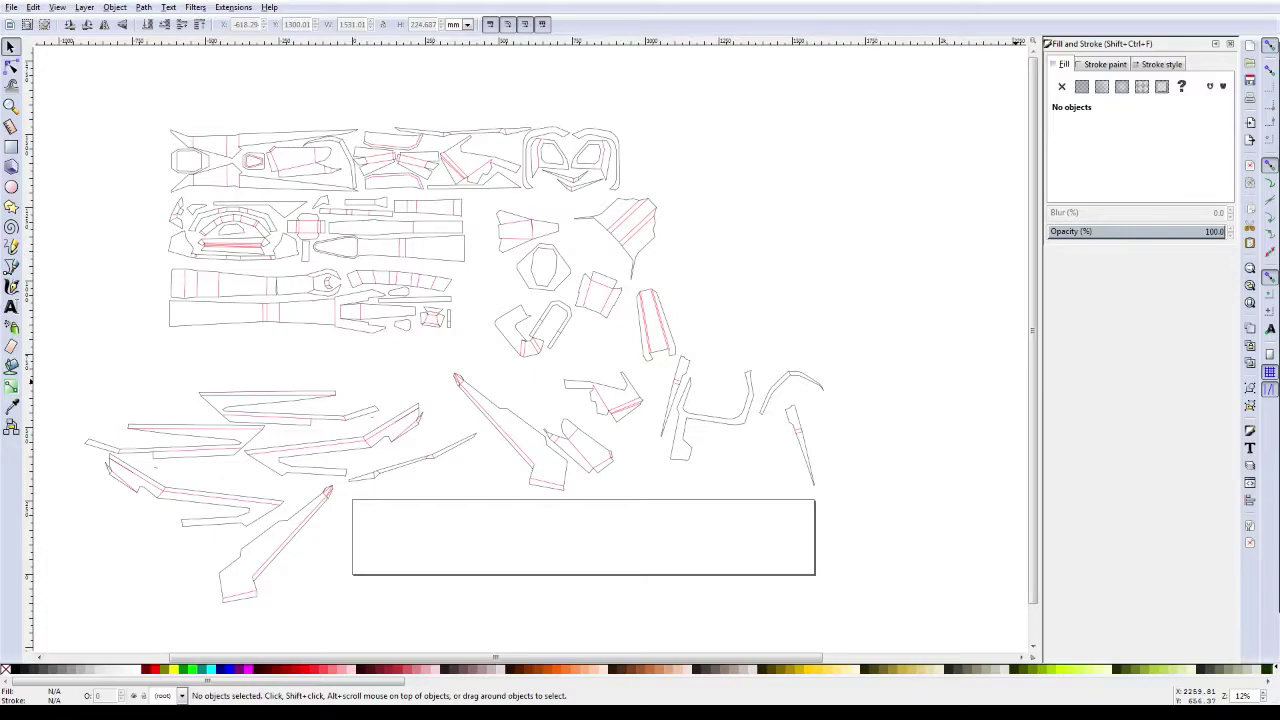
Step: Set the page width to 49 inches in Document Properties, keeping the 10-inch height
left_click(11, 7)
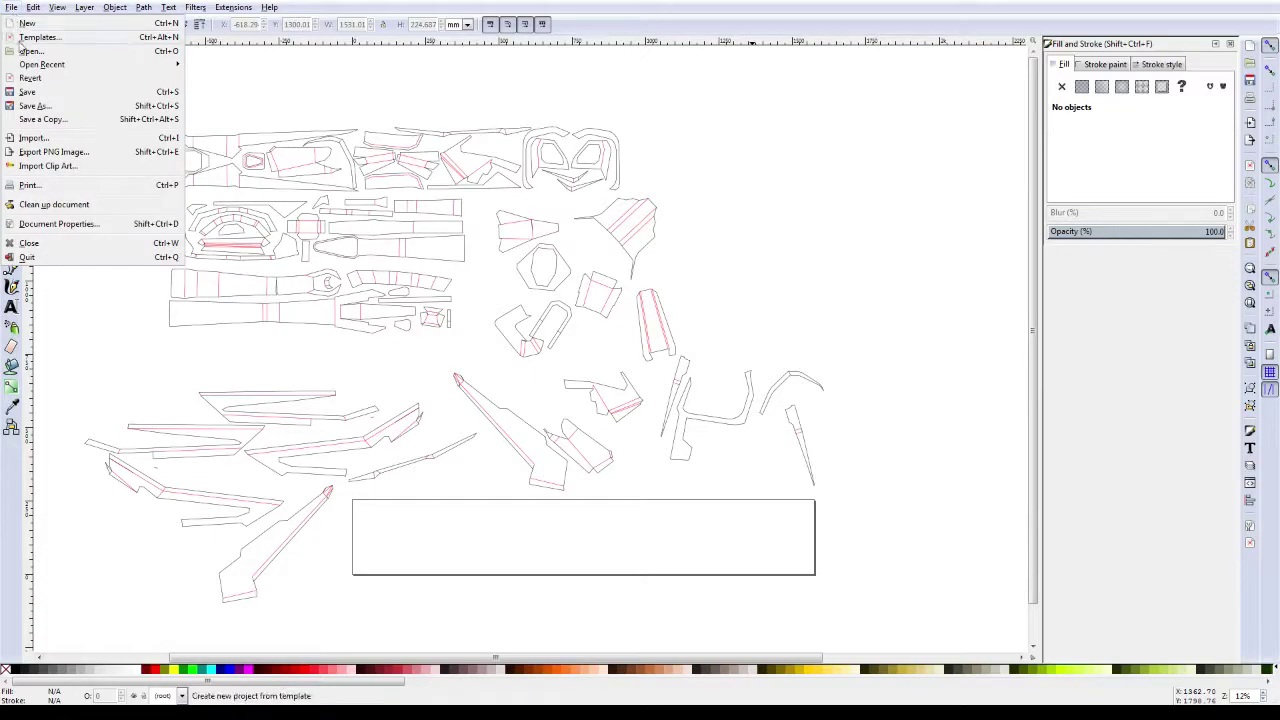
left_click(60, 224)
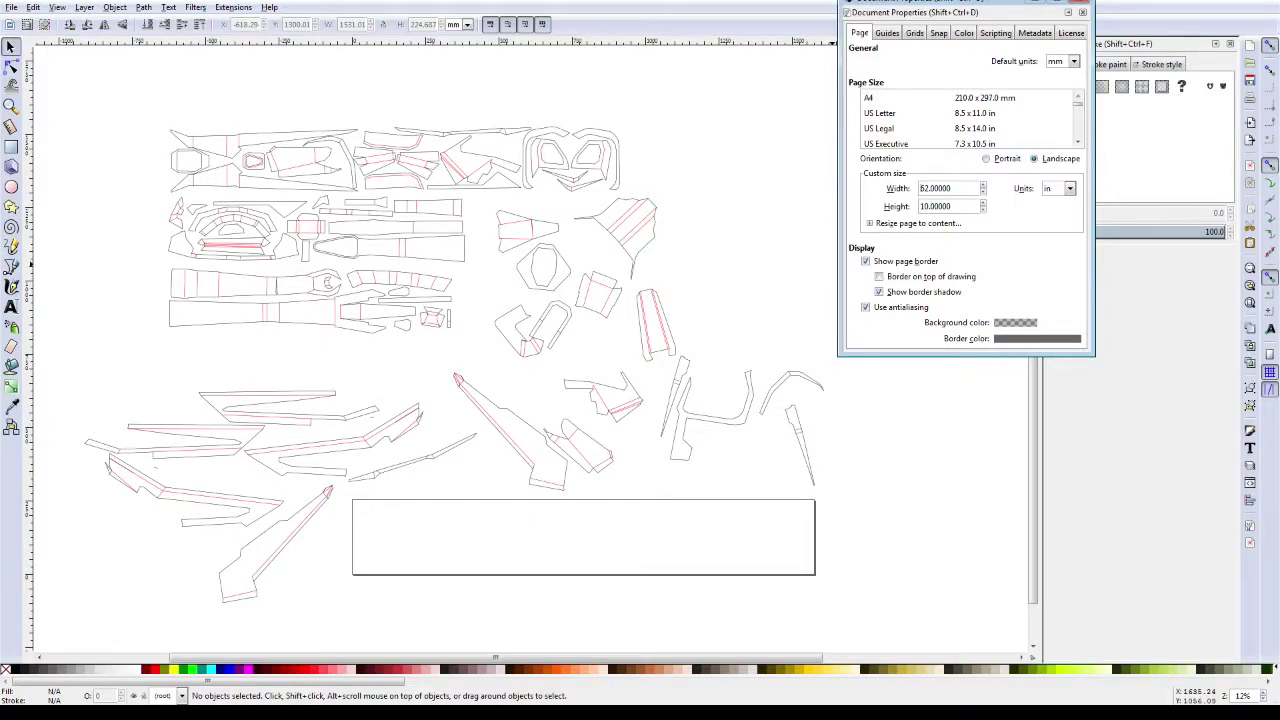
key("BackSpace")
key("BackSpace")
key("BackSpace")
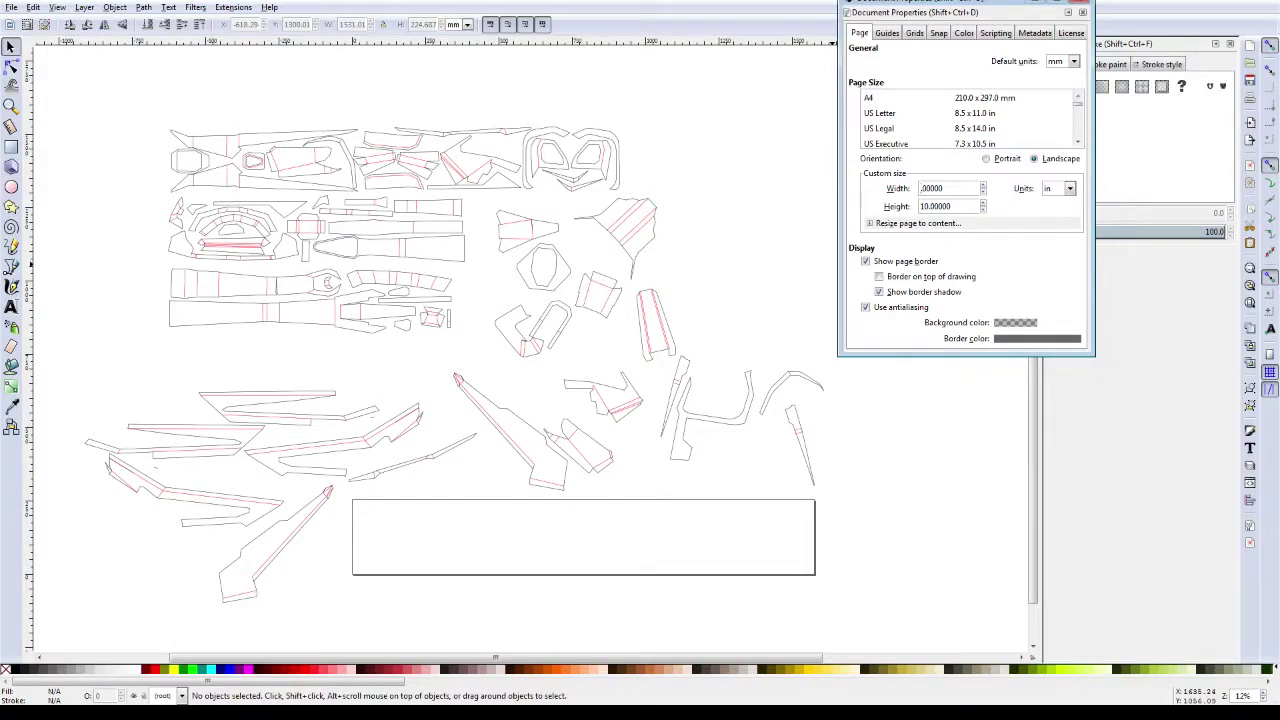
type("49")
type(".")
key("Tab")
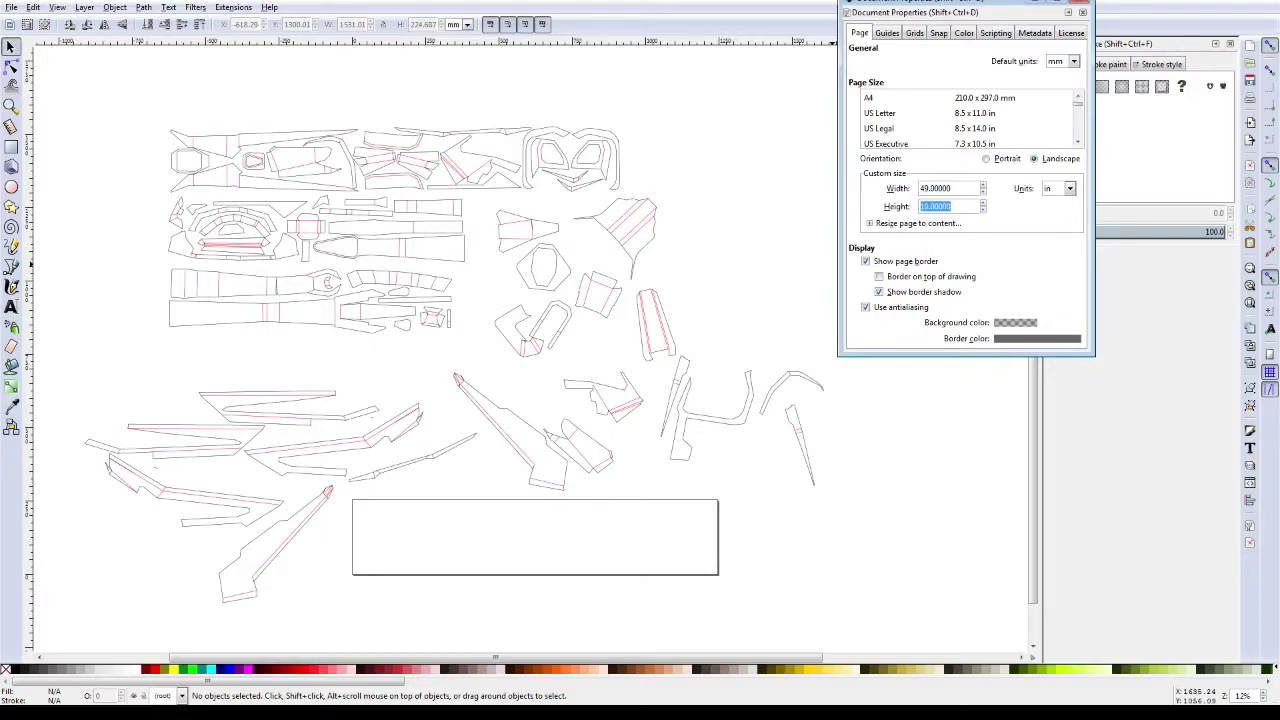
left_click(1082, 12)
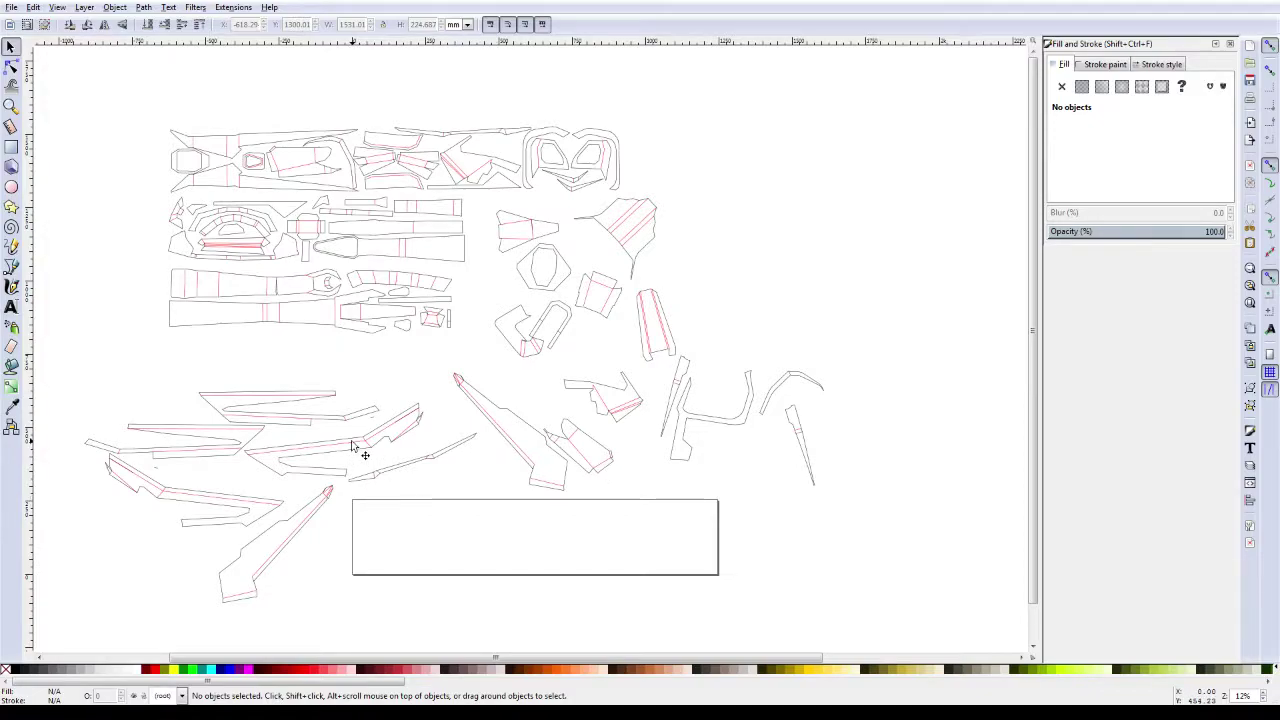
Step: Move the first wing group onto the page, rotate it flat, and nudge it into the upper-left corner
left_click_drag(351, 447, 473, 533)
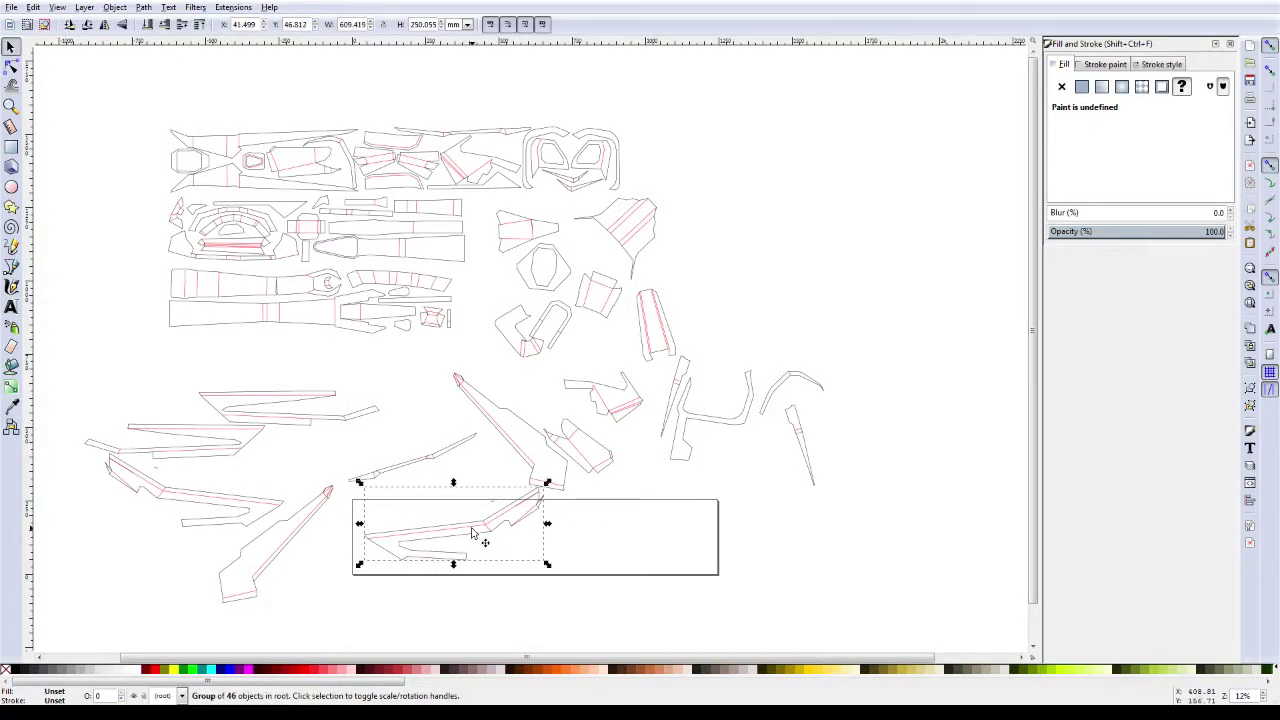
left_click(473, 533)
left_click_drag(547, 484, 567, 516)
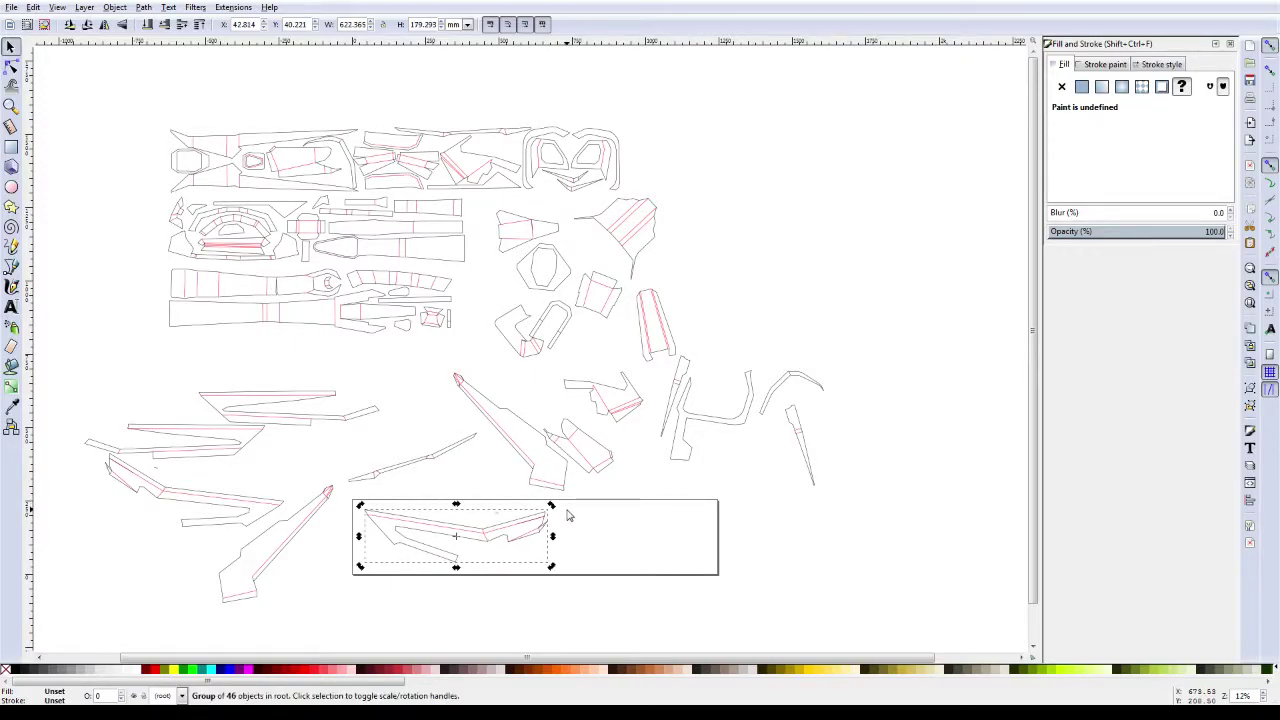
key("shift")
key("shift+Up")
key("shift+Left")
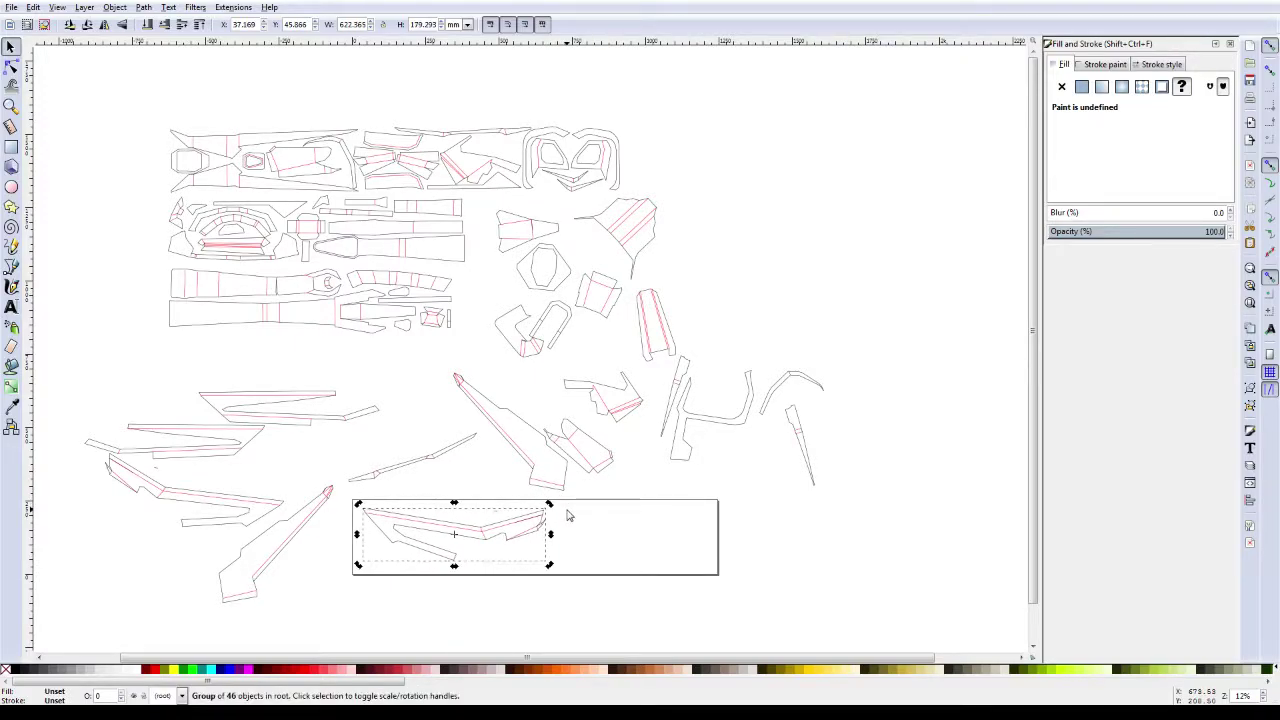
key("shift+Left")
key("shift+Left")
key("shift+Up")
key("shift+Left")
key("shift+Up")
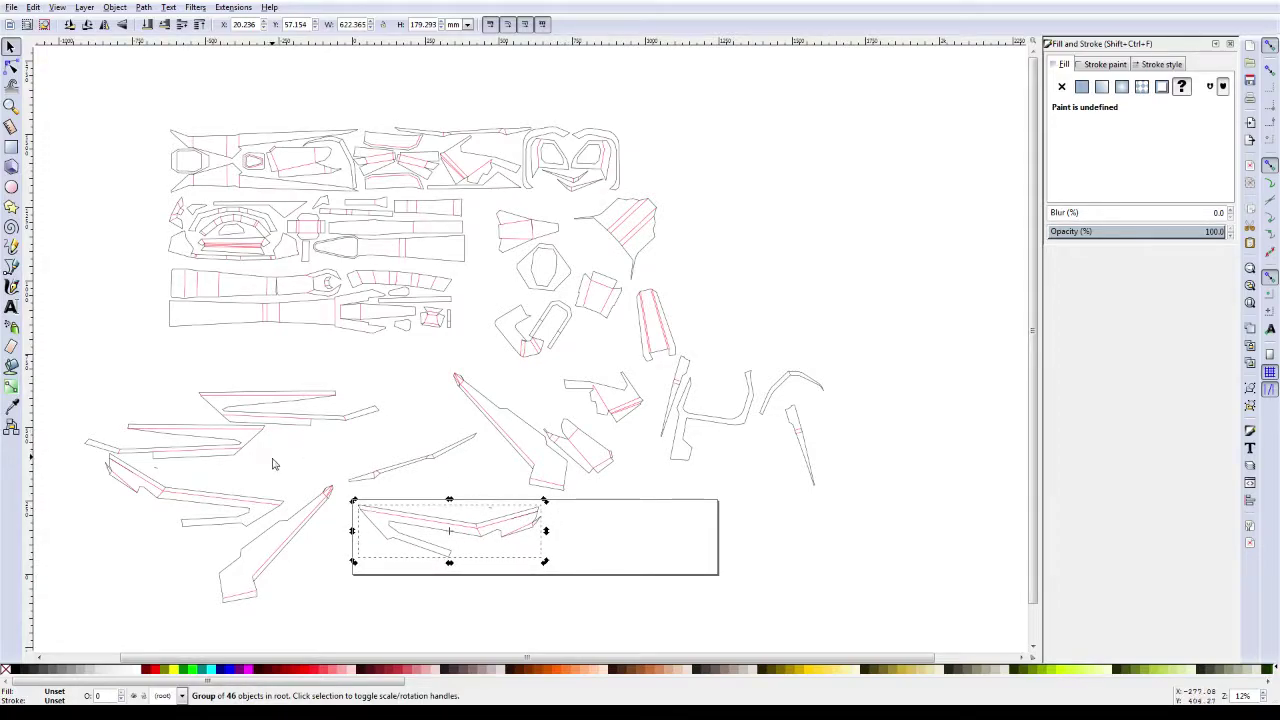
Step: Place the right wing piece in the page's right half, rotated to fit, and nudge it left
left_click_drag(250, 502, 676, 548)
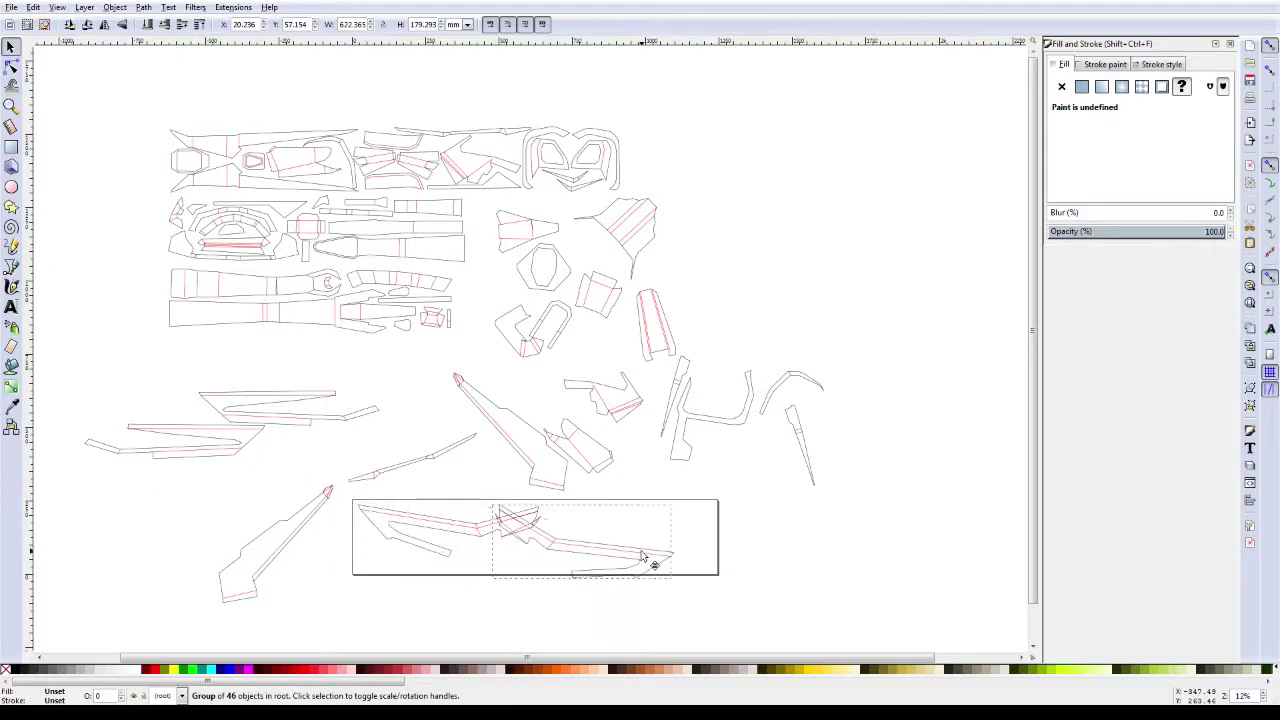
left_click(702, 514)
left_click_drag(714, 496, 686, 487)
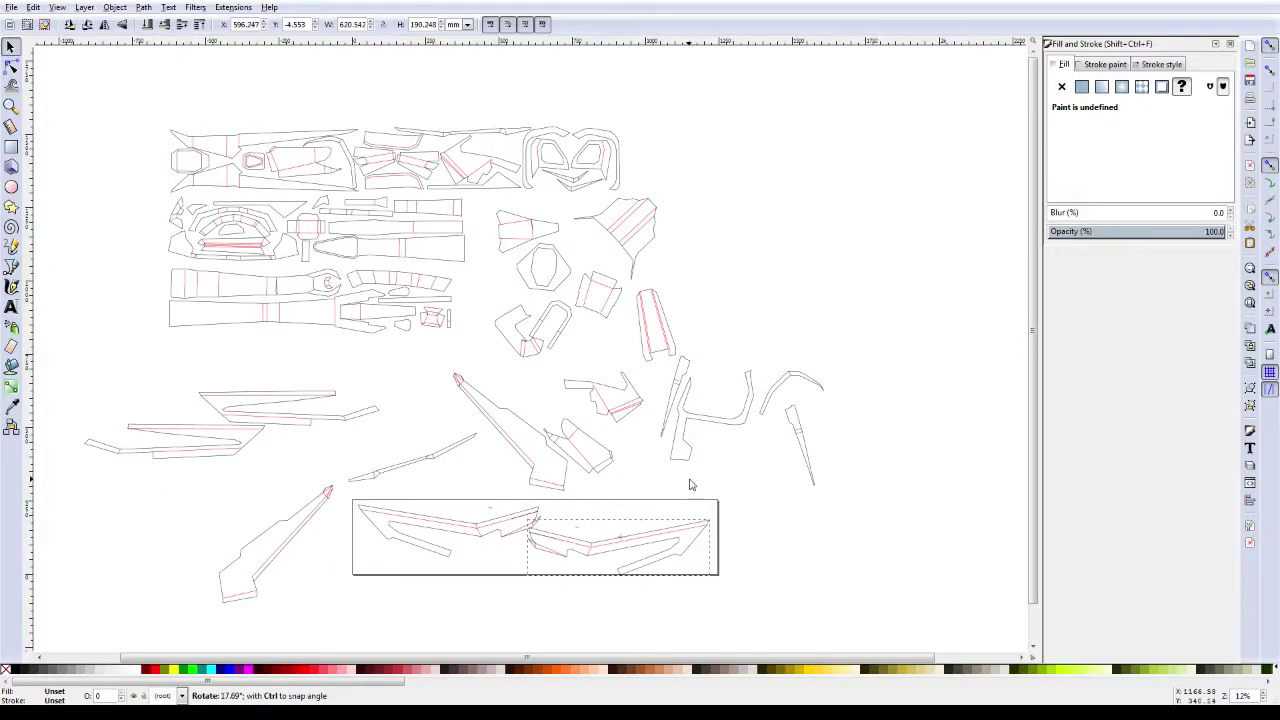
left_click_drag(686, 487, 695, 488)
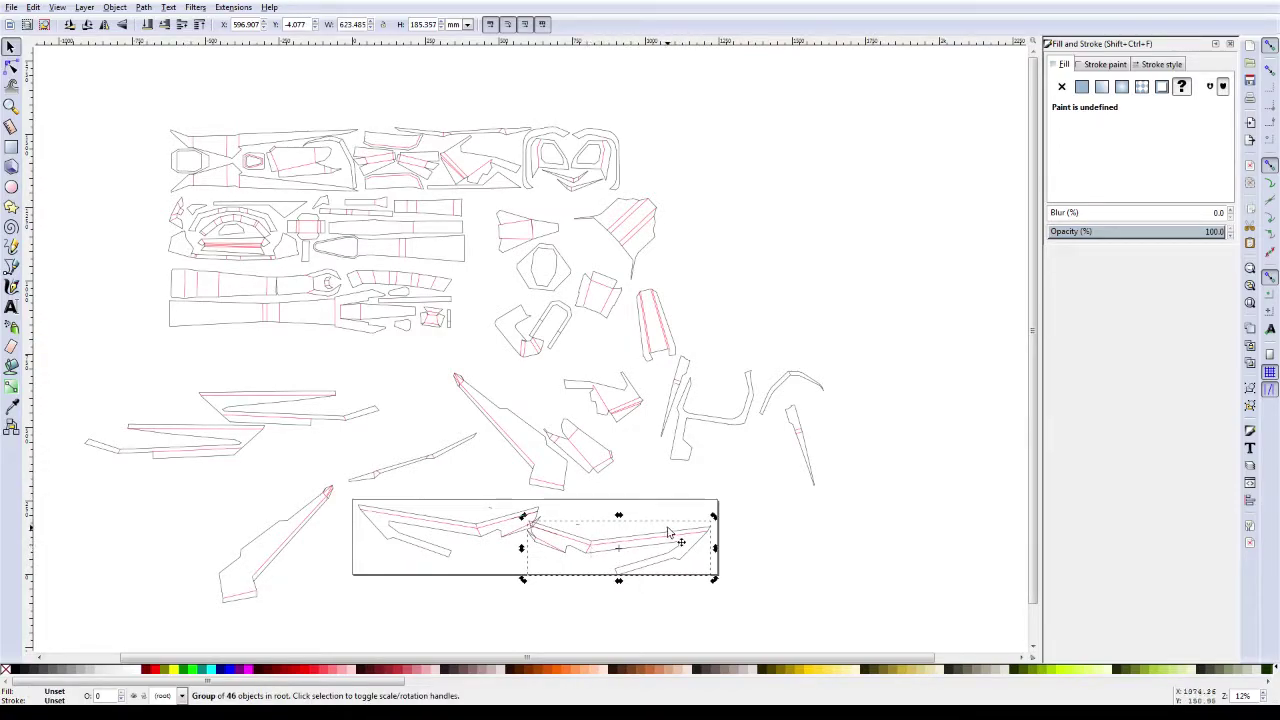
left_click(708, 527)
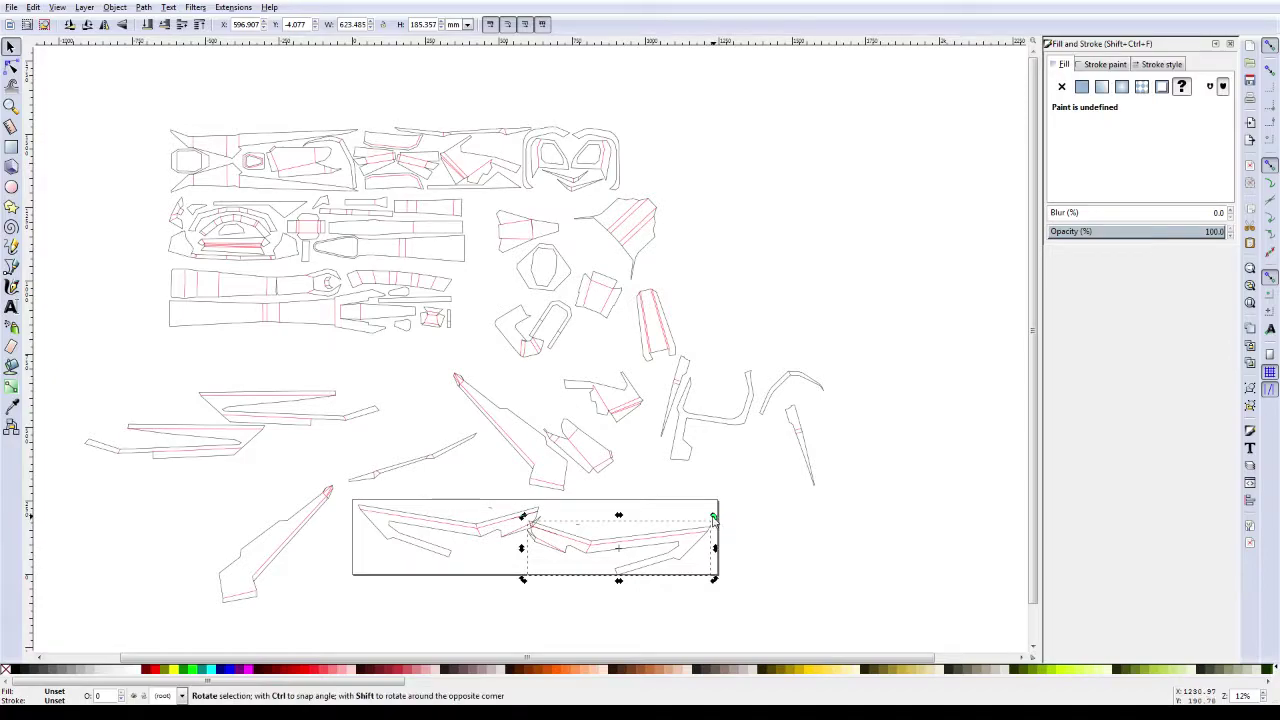
mouse_move(713, 517)
left_mouse_down()
mouse_move(683, 500)
mouse_move(700, 507)
left_mouse_up()
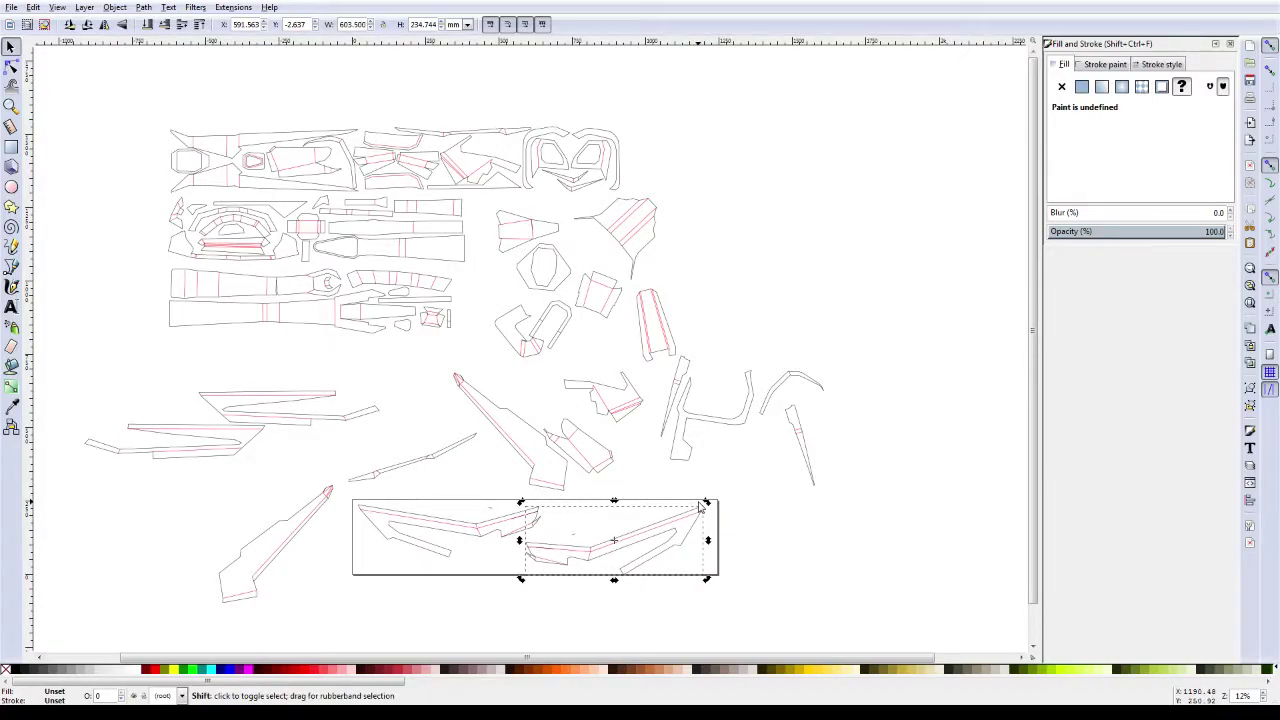
key("Left")
key("Left")
key("Left")
key("Left")
key("Left")
key("Left")
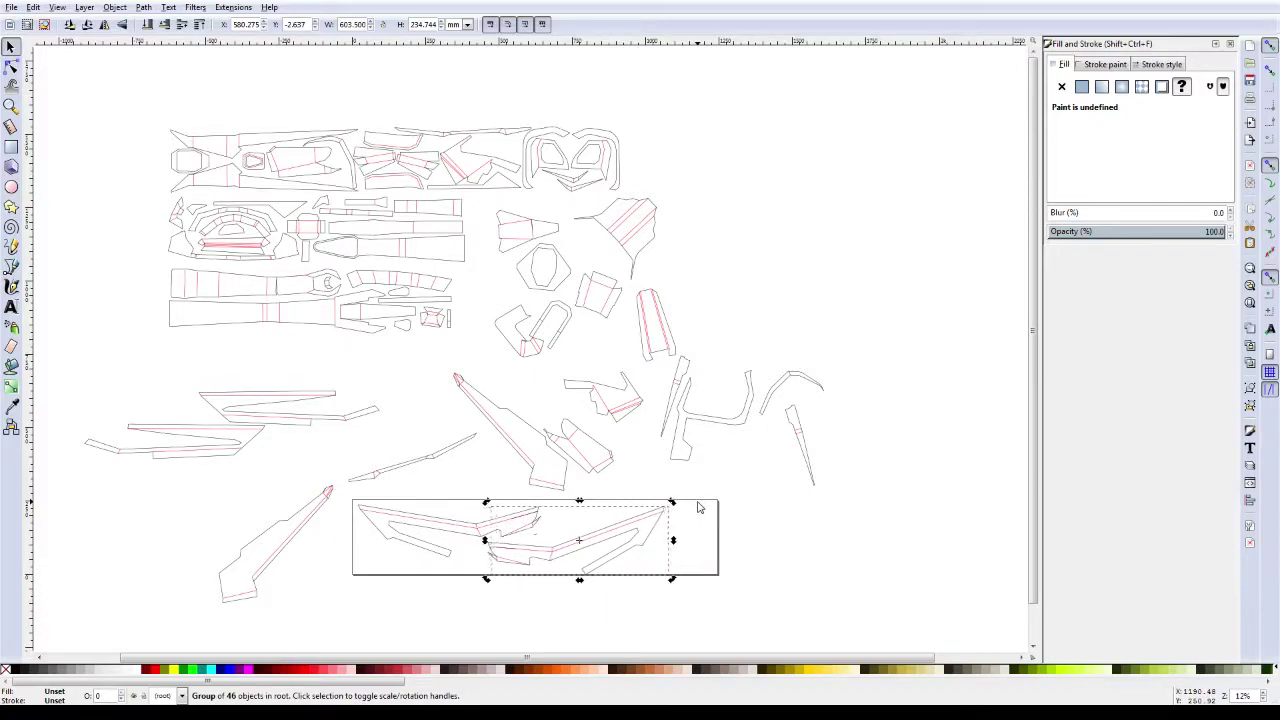
key("Left")
key("Left")
key("Left")
key("Left")
key("Left")
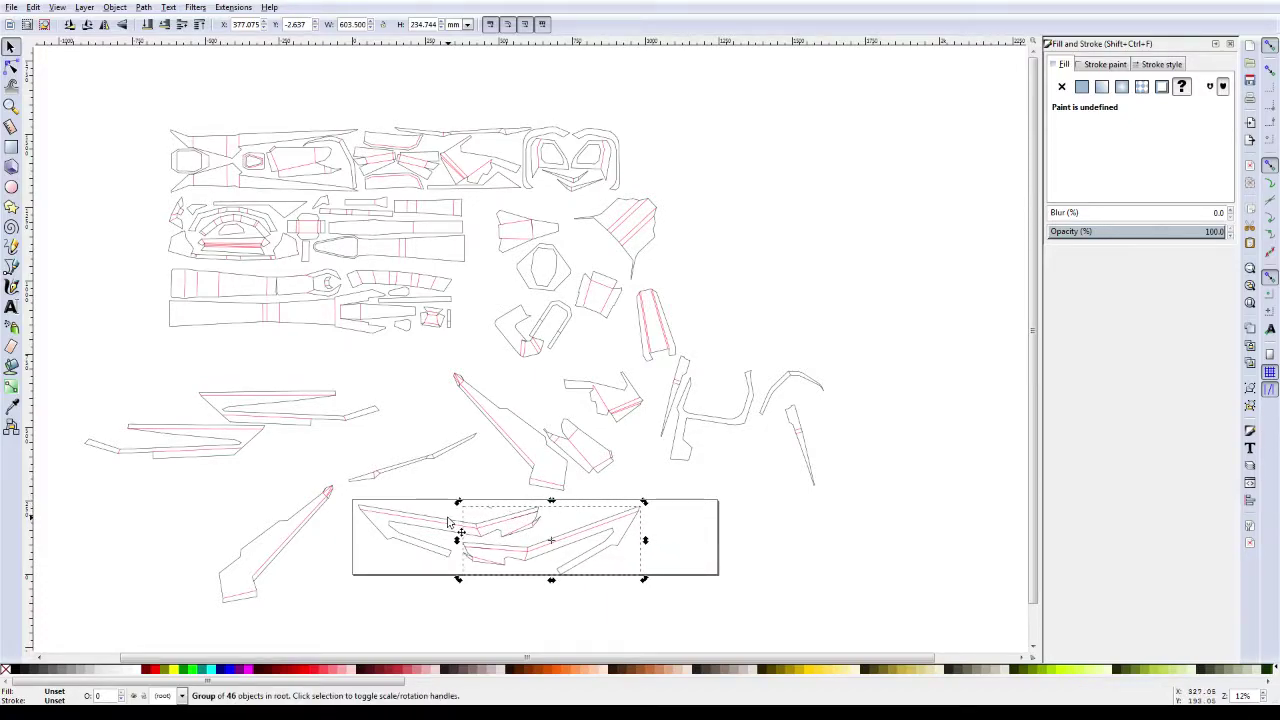
Step: Rotate the overlapping left wing piece about its centre and slide it right and down inside the page
left_click(458, 533)
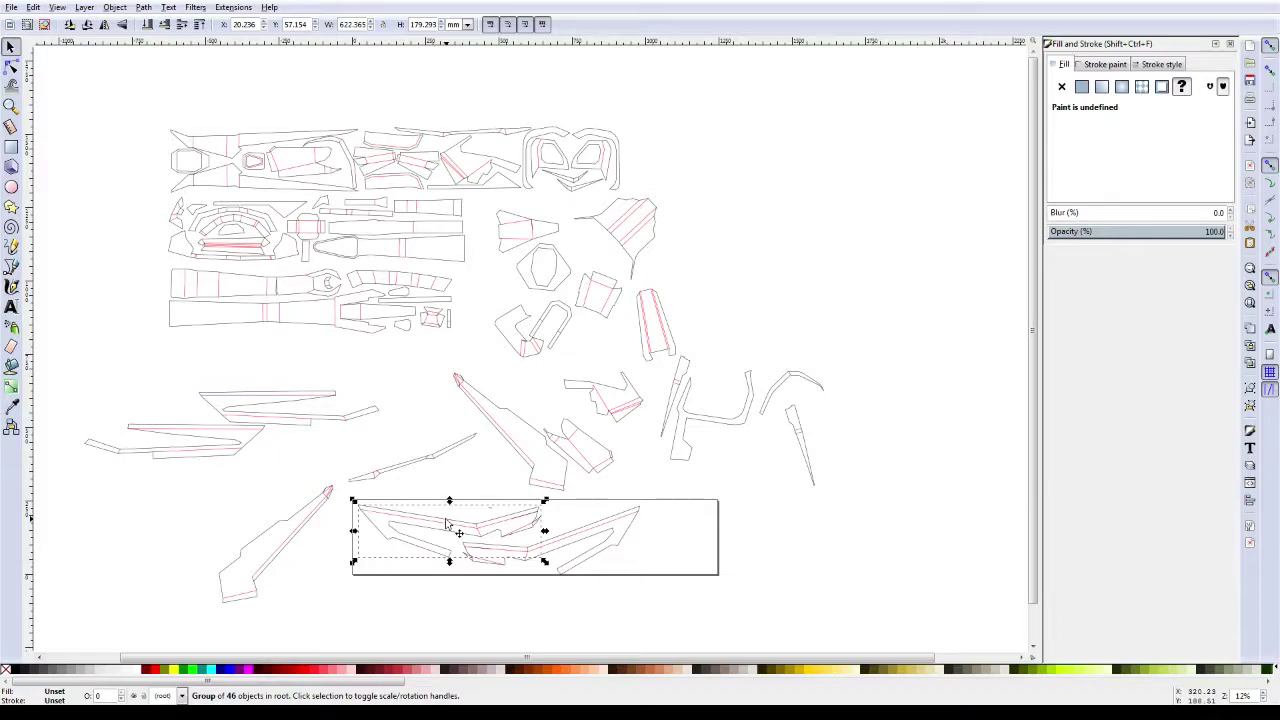
left_click(450, 525)
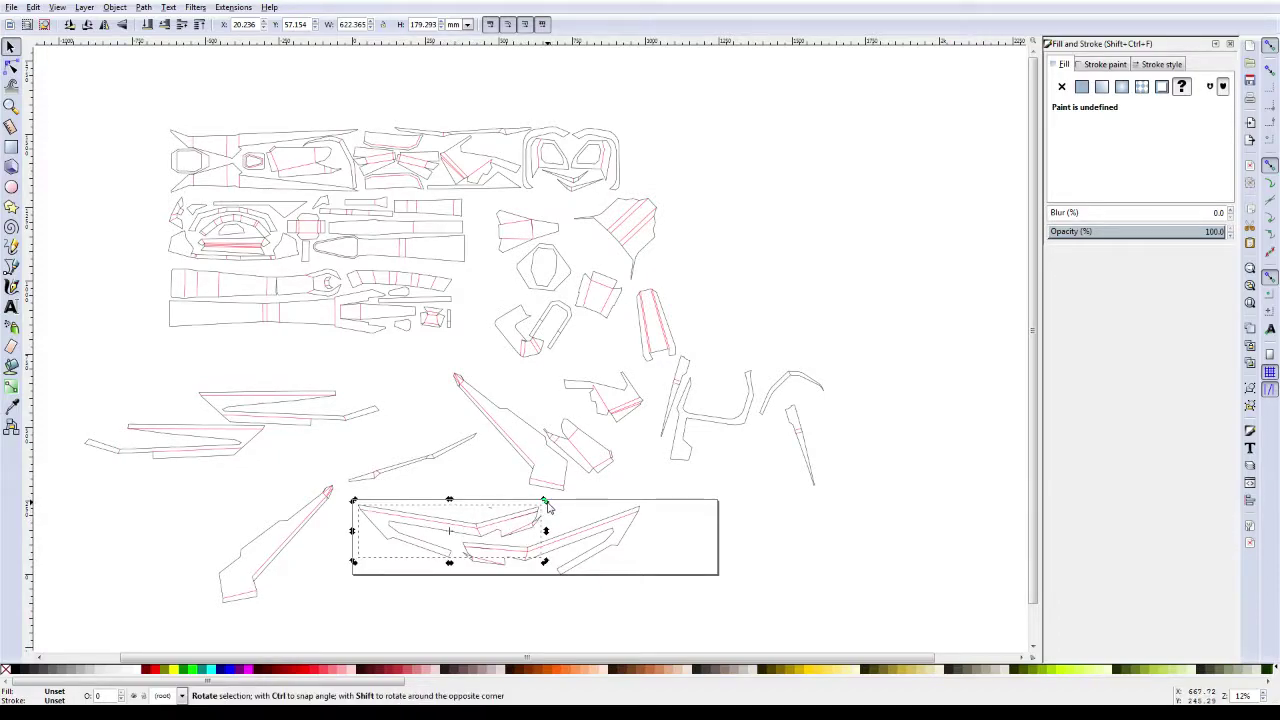
left_click_drag(547, 508, 538, 494)
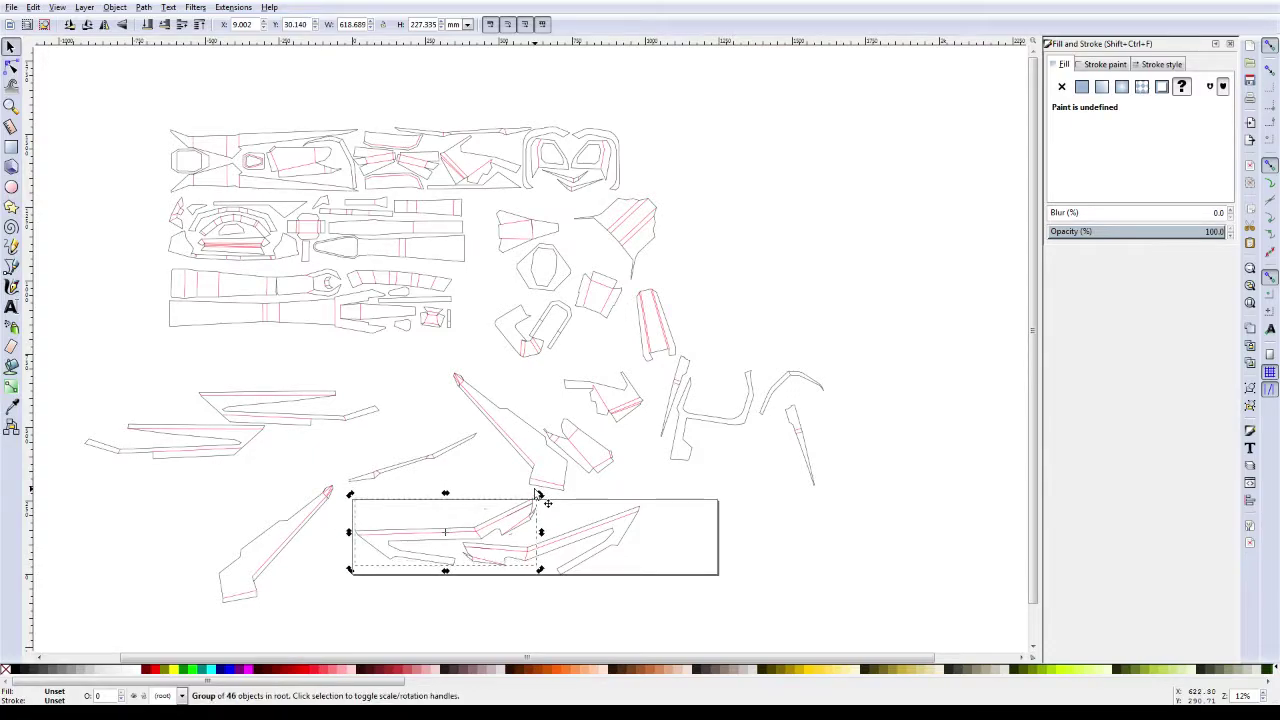
key("shift+Right")
key("shift+Down")
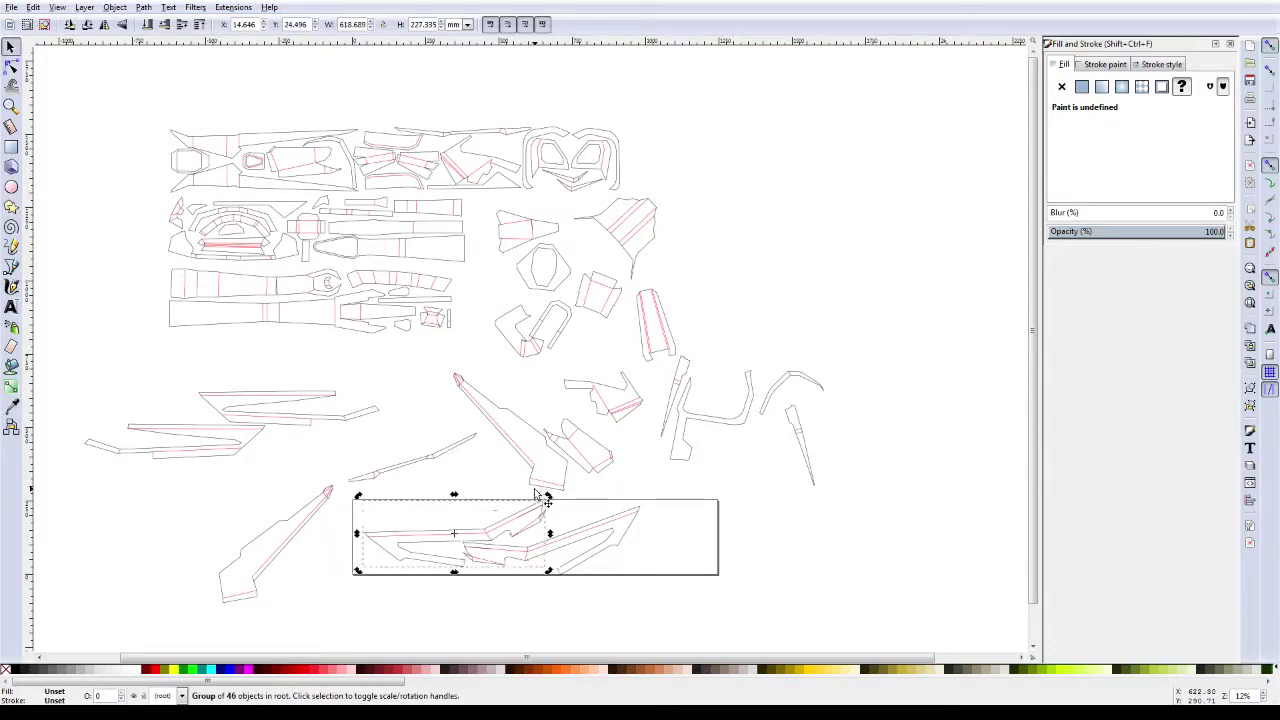
key("shift+Right")
key("shift+Right")
key("shift+Right")
key("shift+Right")
key("shift+Right")
key("shift+Right")
key("shift+Right")
key("shift+Right")
key("shift+Right")
key("shift+Right")
key("shift+Right")
key("shift+Right")
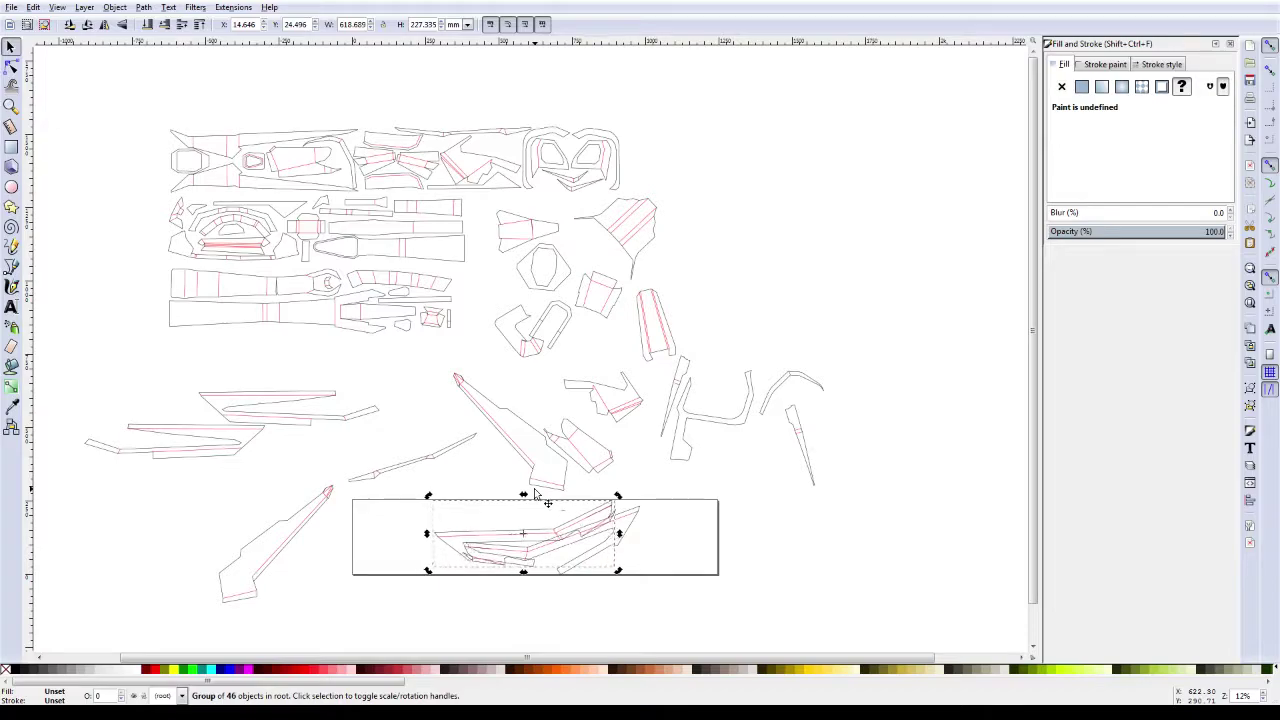
key("shift+Right")
key("shift+Right")
key("shift+Right")
key("shift+Right")
key("shift+Right")
key("shift+Right")
key("shift+Right")
key("shift+Right")
key("shift+Right")
key("shift+Right")
key("shift+Right")
key("shift+Right")
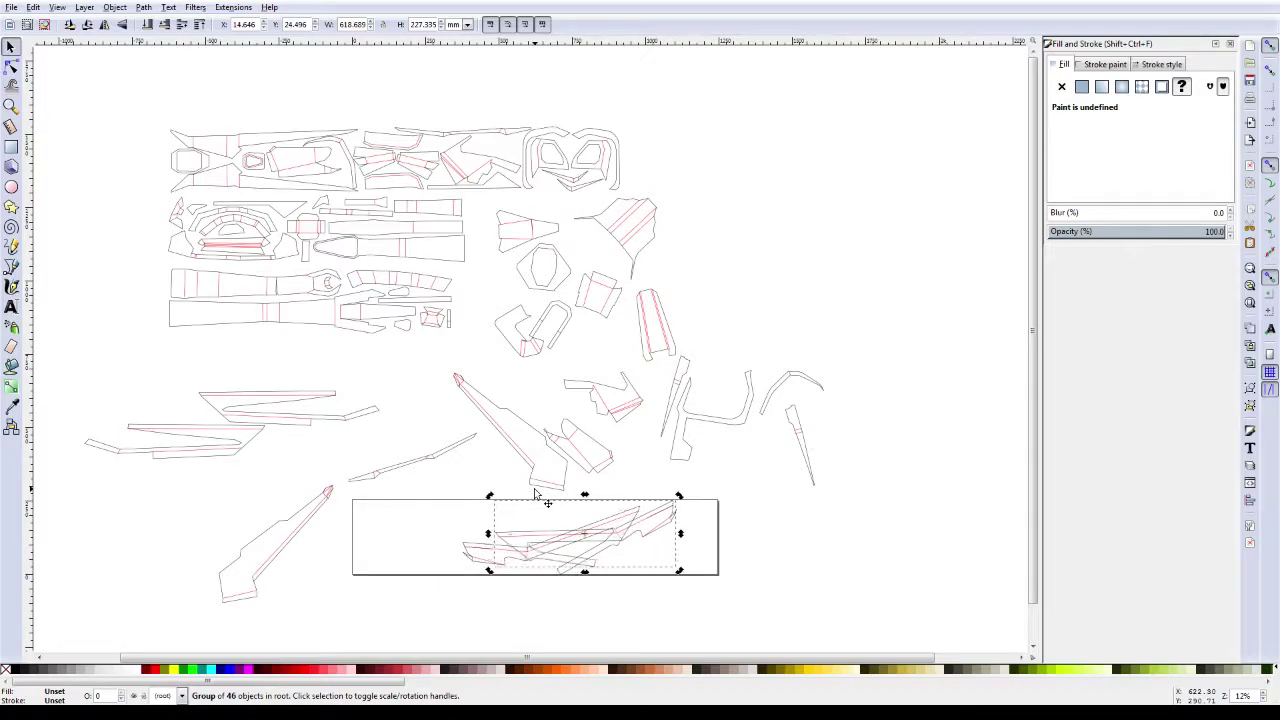
key("shift+Right")
key("shift+Right")
key("shift+Right")
key("shift+Right")
key("shift+Down")
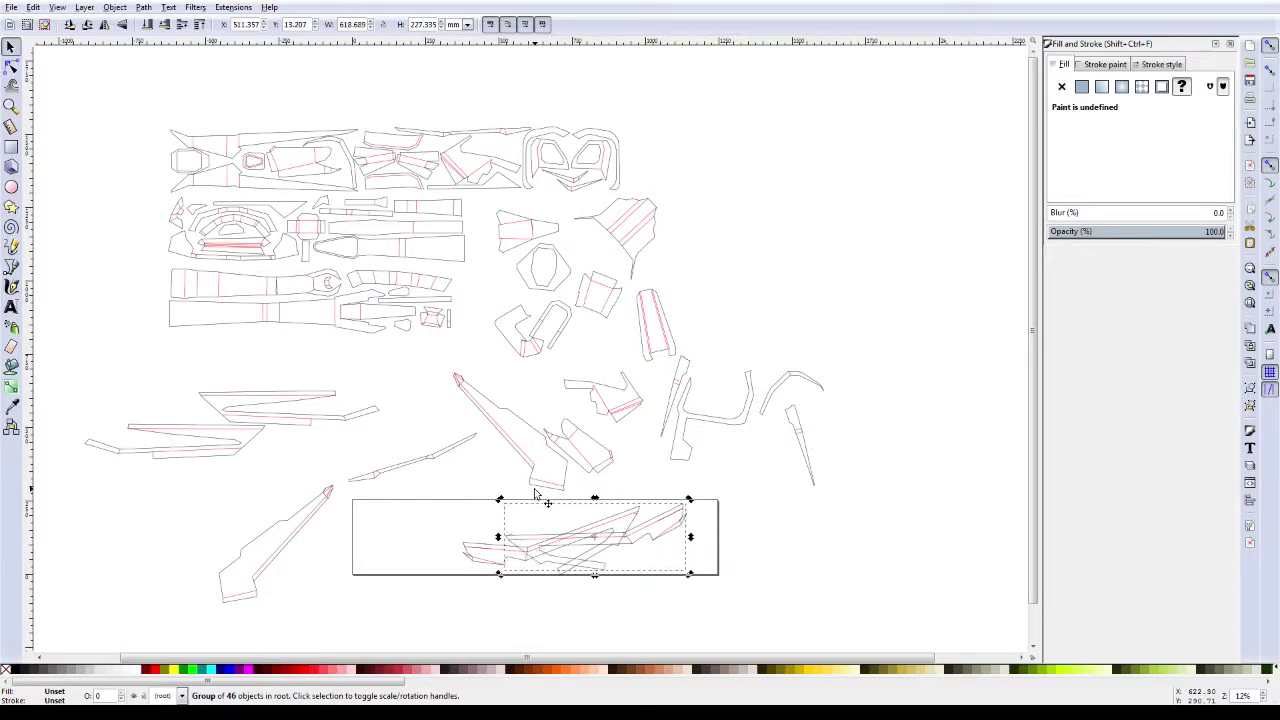
key("shift+Right")
key("shift+Right")
key("shift+Right")
key("shift+Right")
key("shift+Right")
key("shift+Right")
key("shift+Right")
key("shift+Right")
key("shift+Right")
key("shift+Right")
key("shift+Right")
key("shift+Right")
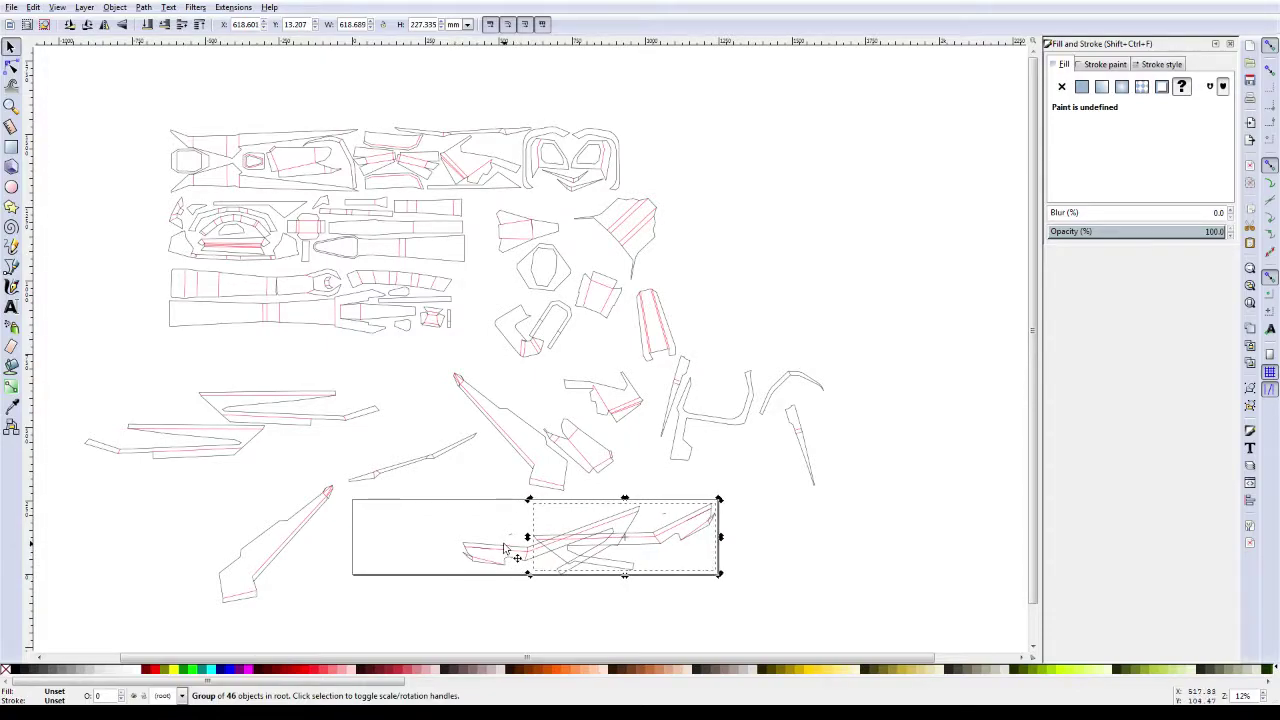
Step: Rotate the left wing to mirror the right one into a shallow V at the page's left end
left_click_drag(505, 553, 435, 555)
left_click(466, 545)
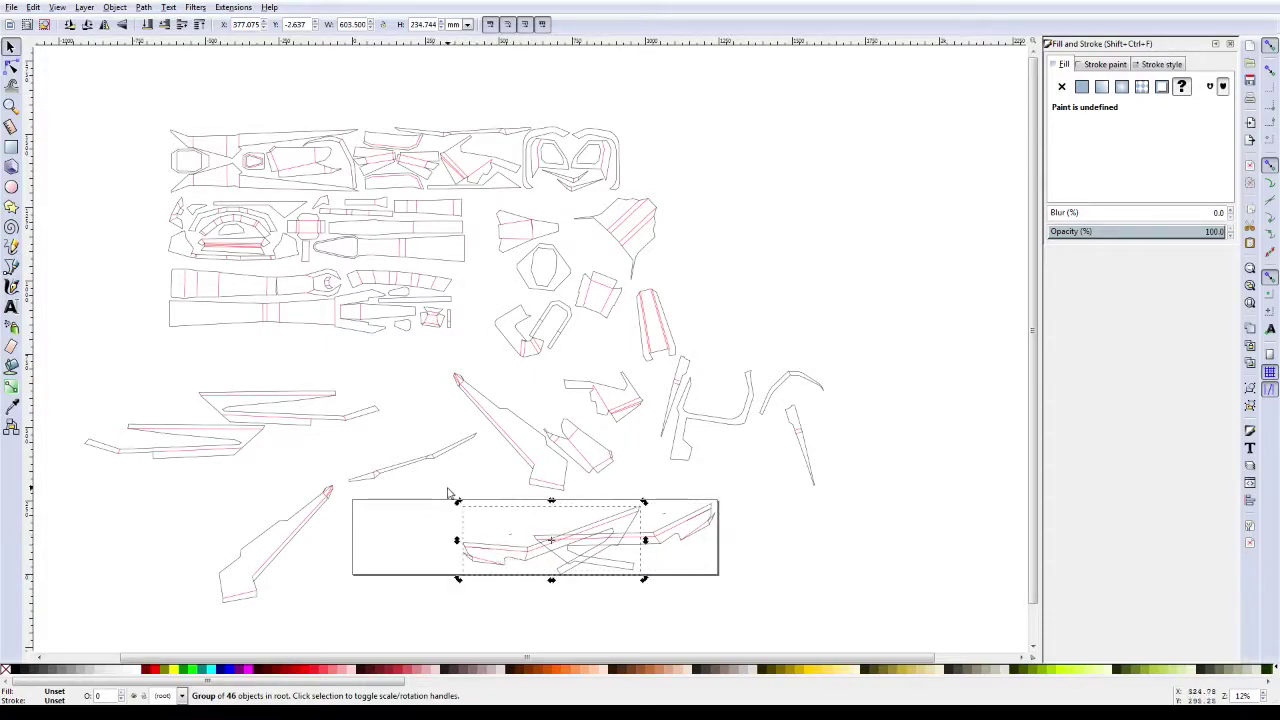
left_click_drag(459, 508, 484, 479)
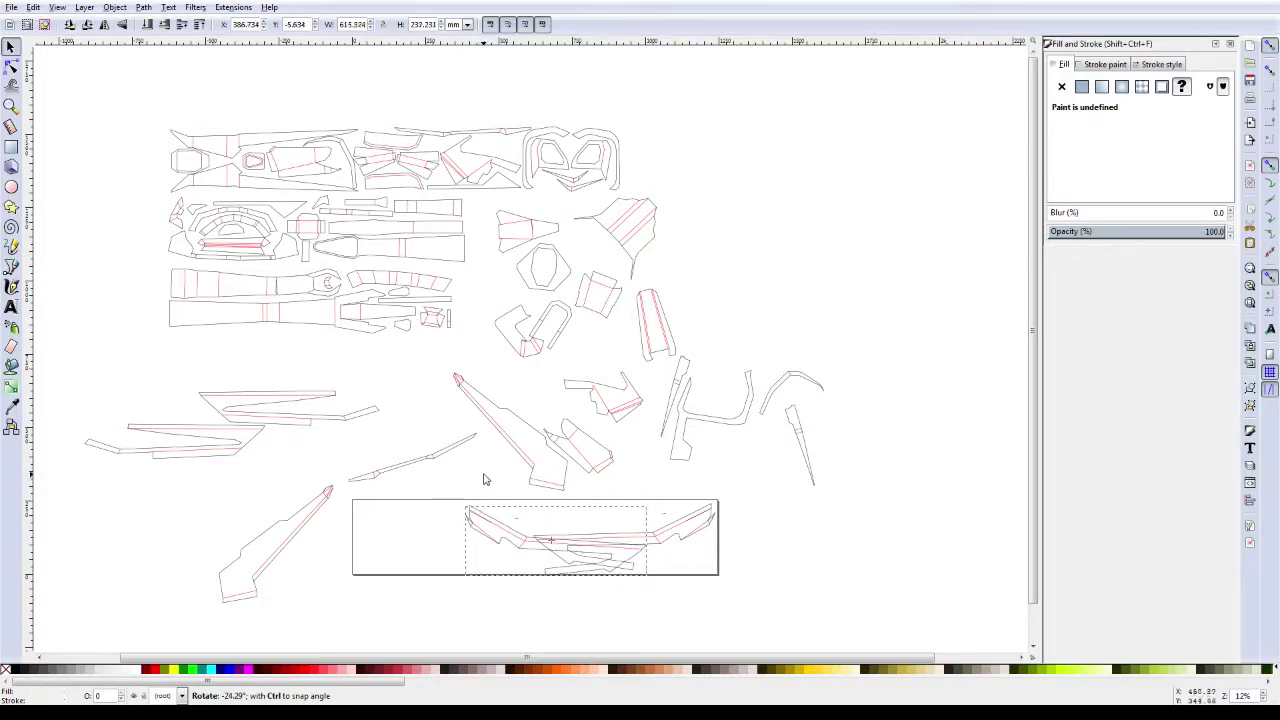
key("Left")
key("Left")
key("Left")
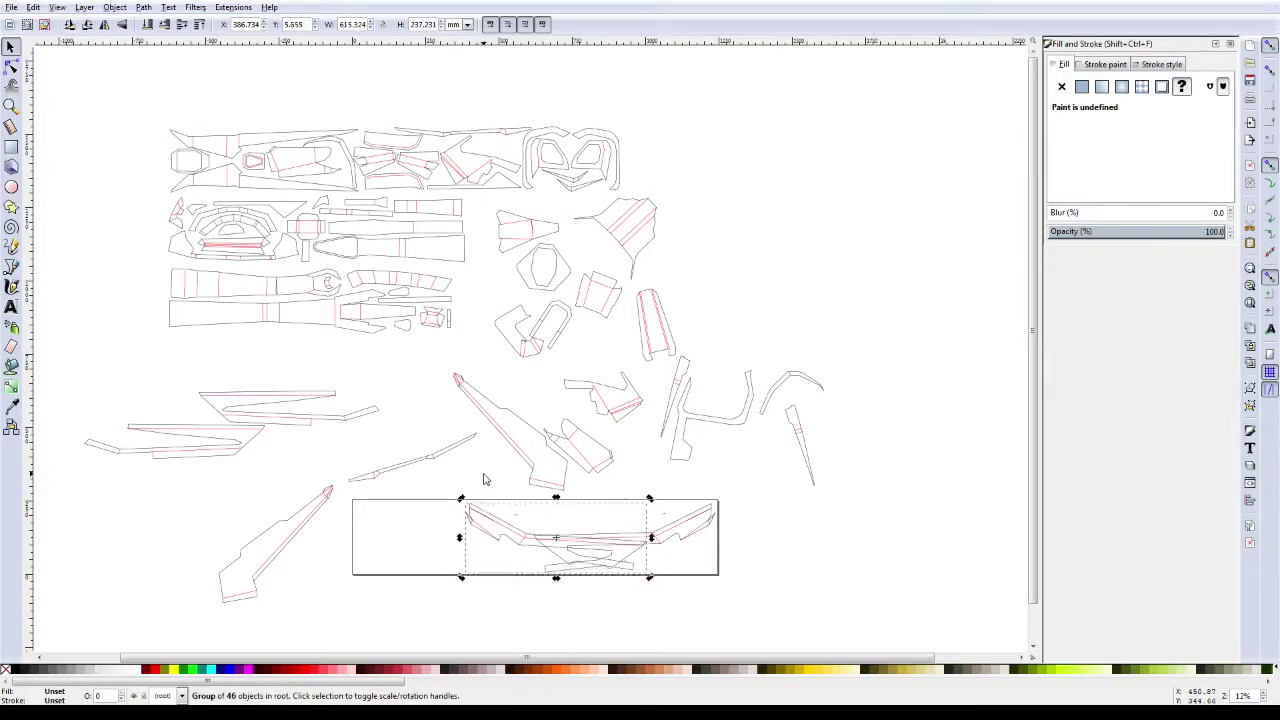
key("Left")
key("Left")
key("Left")
key("Left")
key("Left")
key("Left")
key("Left")
key("Left")
key("Left")
key("Left")
key("Left")
key("Left")
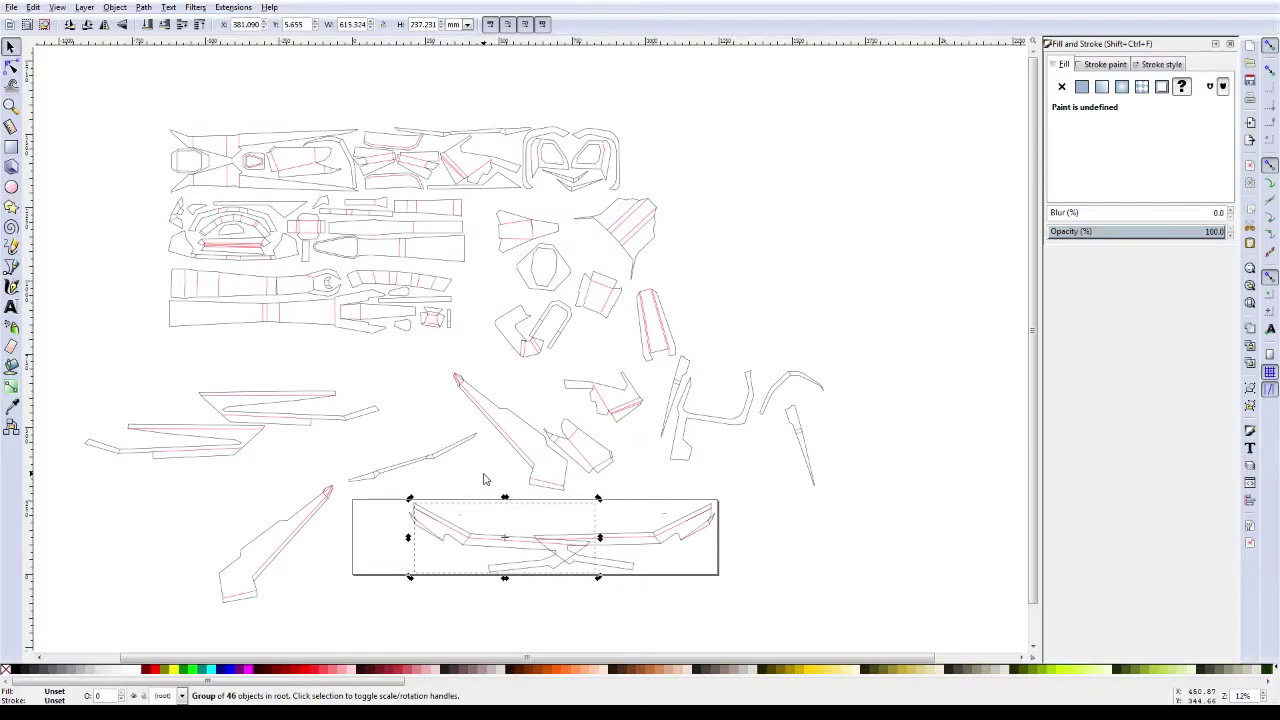
key("Left")
key("Left")
key("Left")
key("Left")
key("Left")
key("Left")
key("Left")
key("Left")
key("Left")
key("Left")
key("Left")
key("Left")
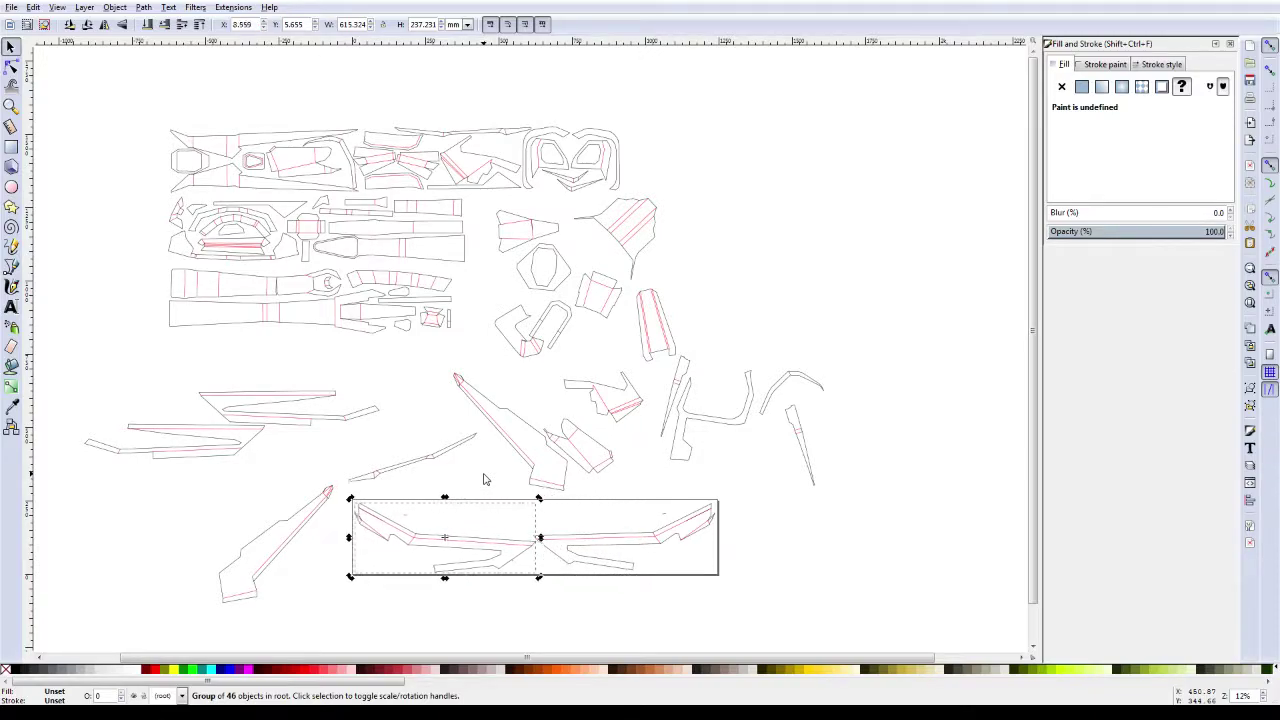
key("Left")
key("Left")
key("Left")
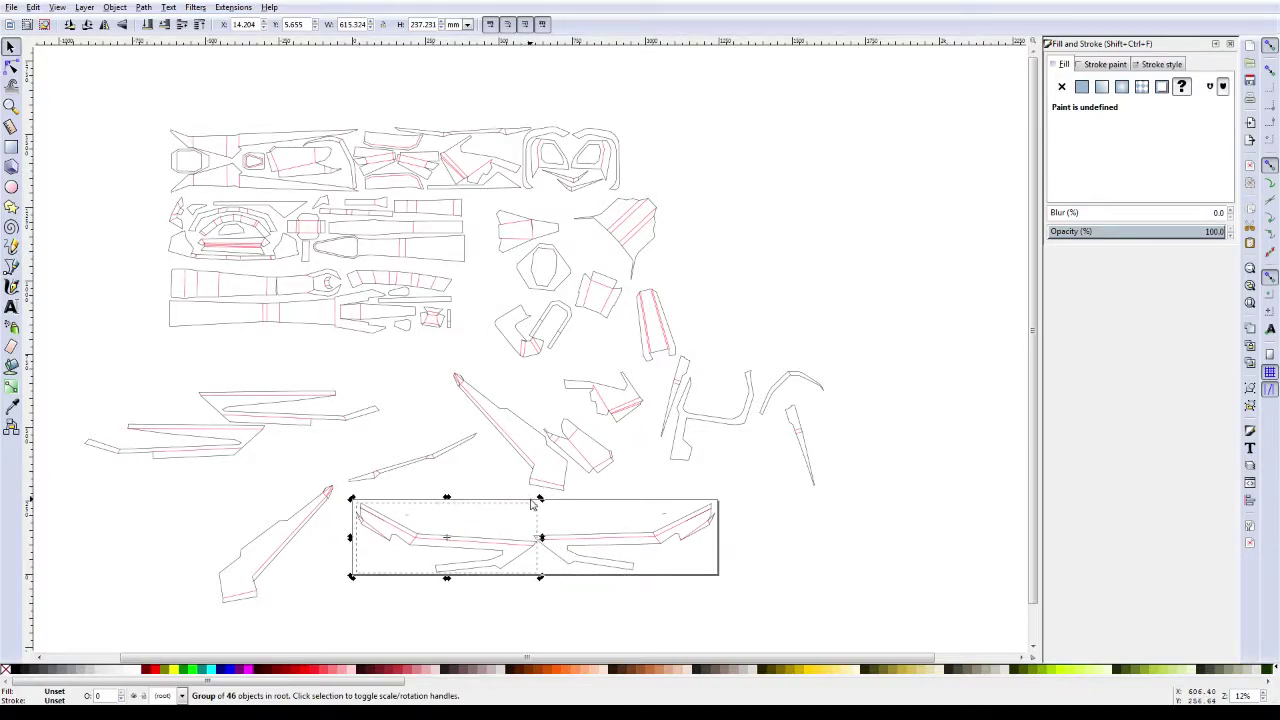
left_click(566, 584)
Step: Drag the tall piece into the page rectangle and rotate it about −104° to lie flat
scroll(566, 584, "up", 1, "ctrl")
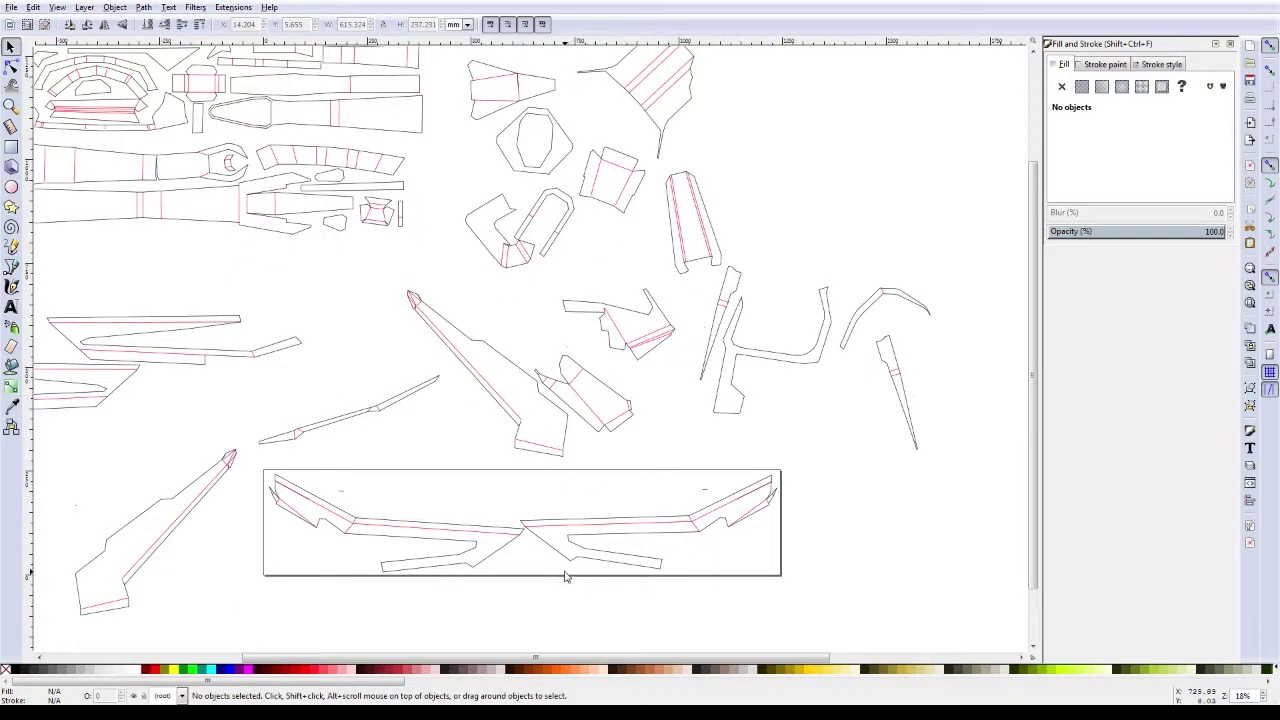
left_click_drag(536, 552, 567, 556)
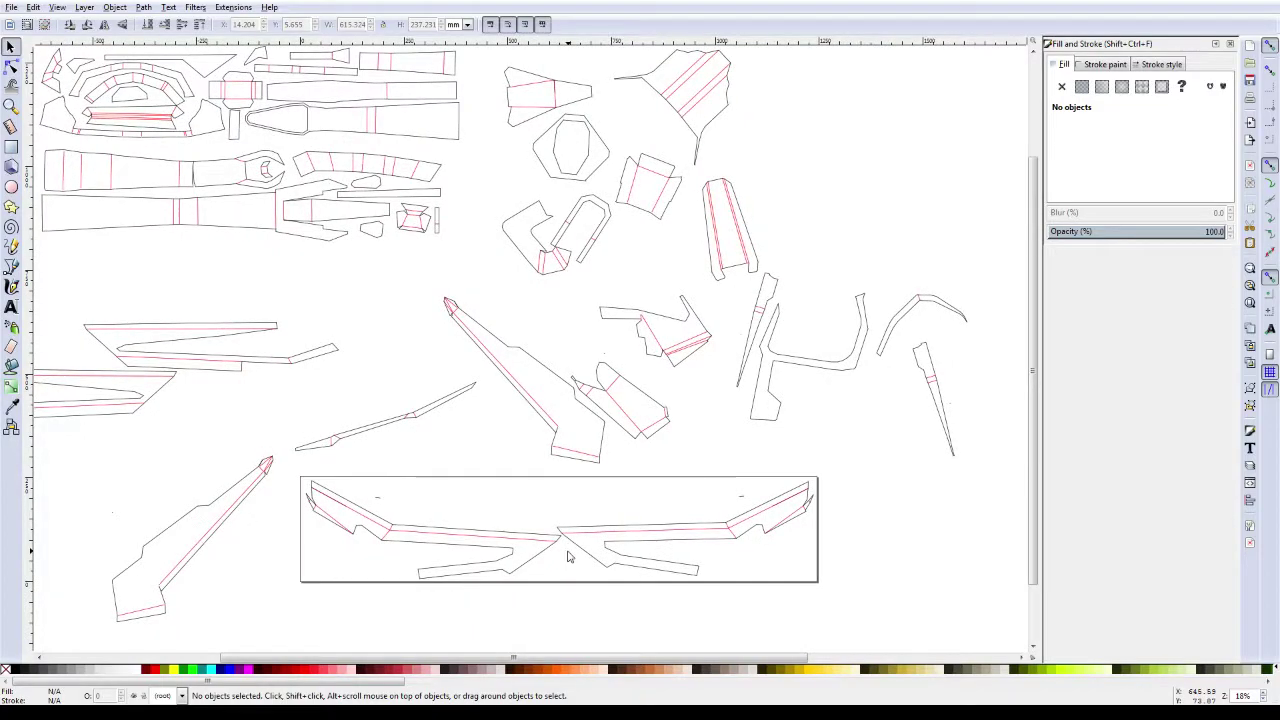
scroll(567, 556, "down", 1, "ctrl")
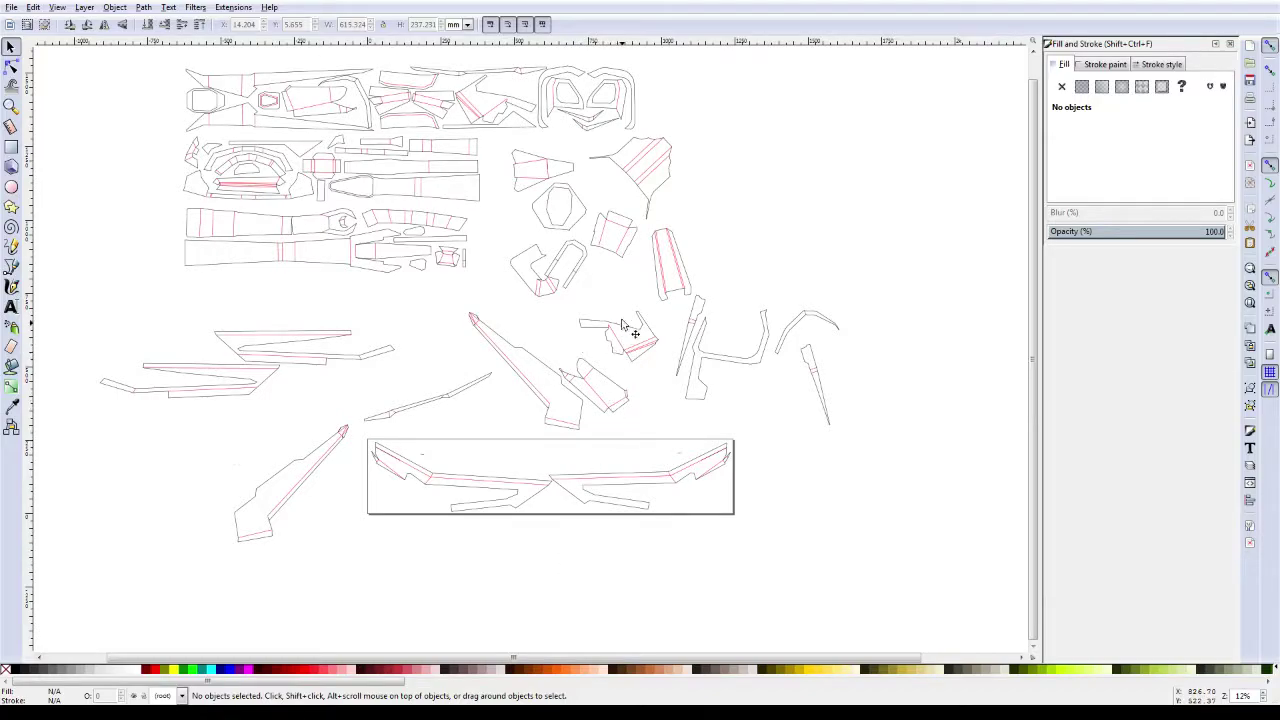
left_click_drag(667, 270, 386, 512)
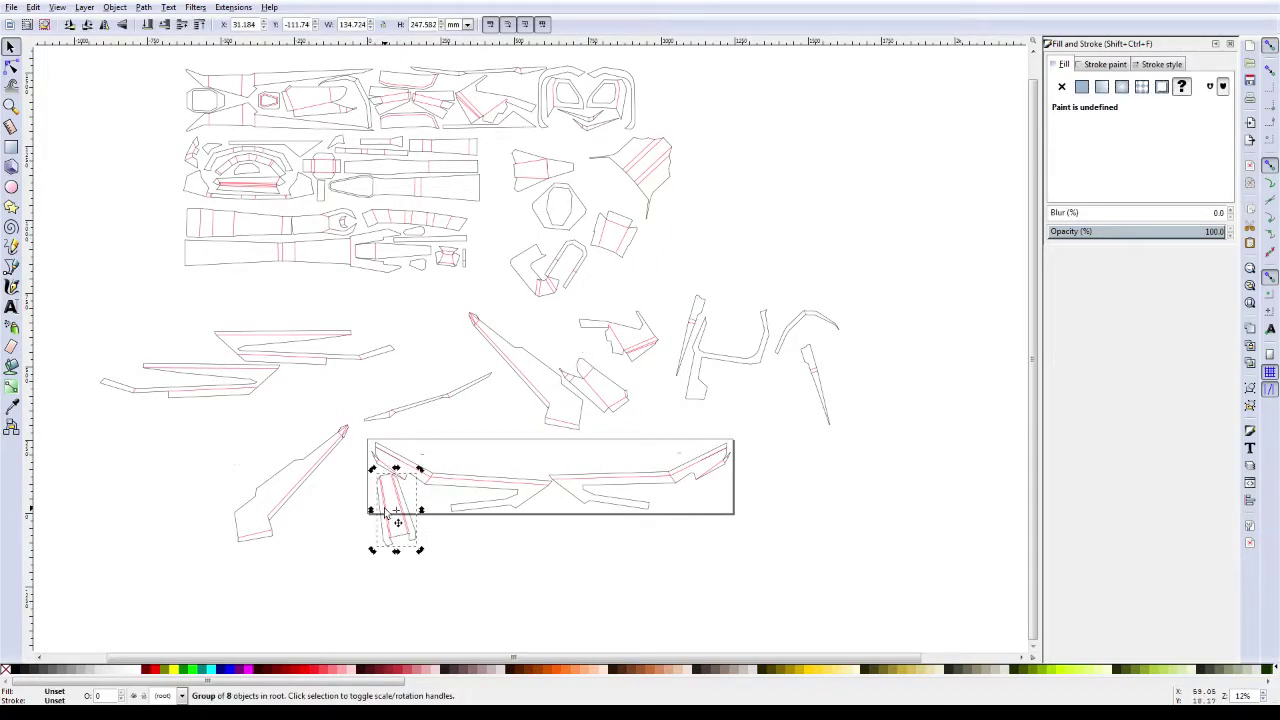
left_click(414, 477)
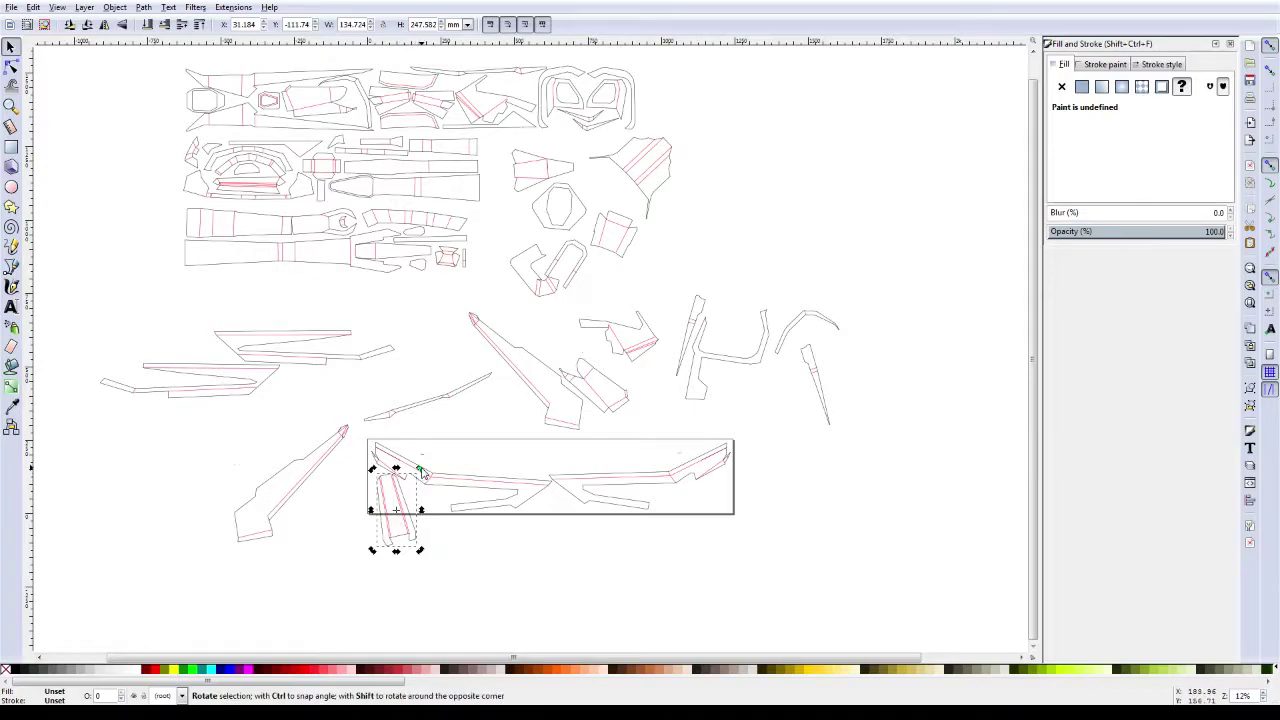
left_click_drag(420, 468, 449, 557)
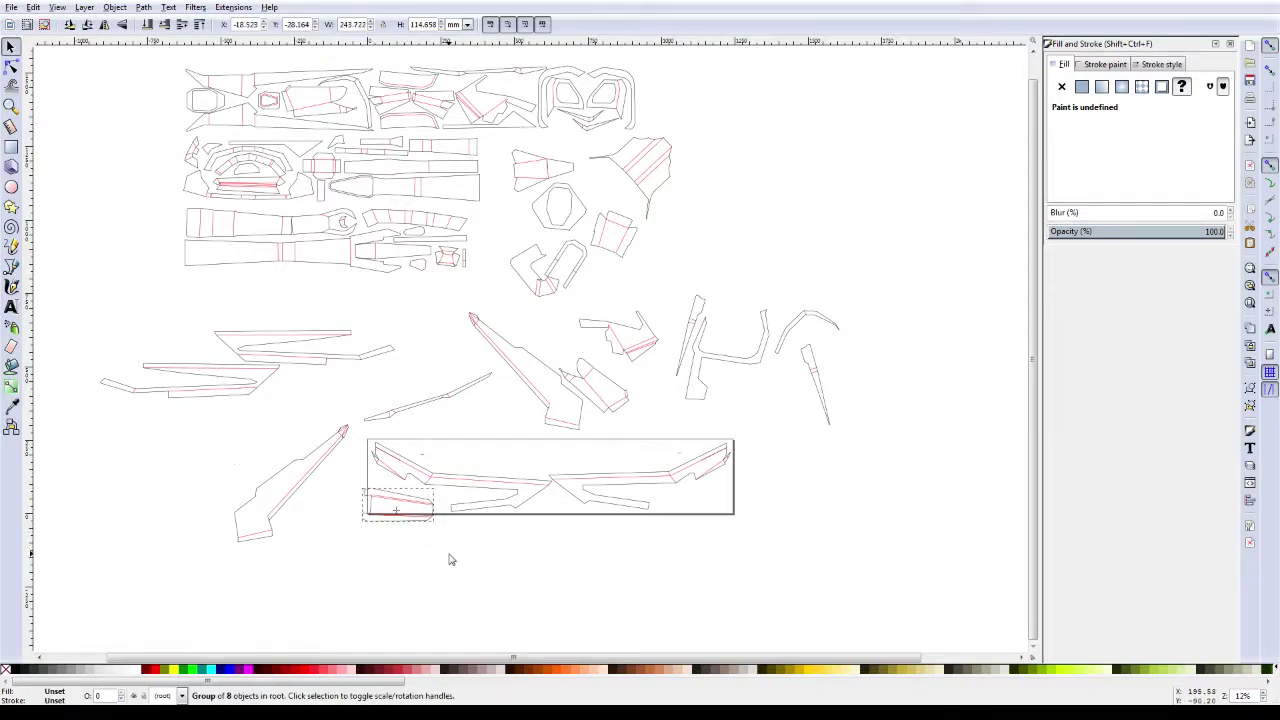
Step: Nudge the turned piece right and up into the lower-left corner beneath the left wing
key("shift+Right")
key("shift+Right")
key("shift+Right")
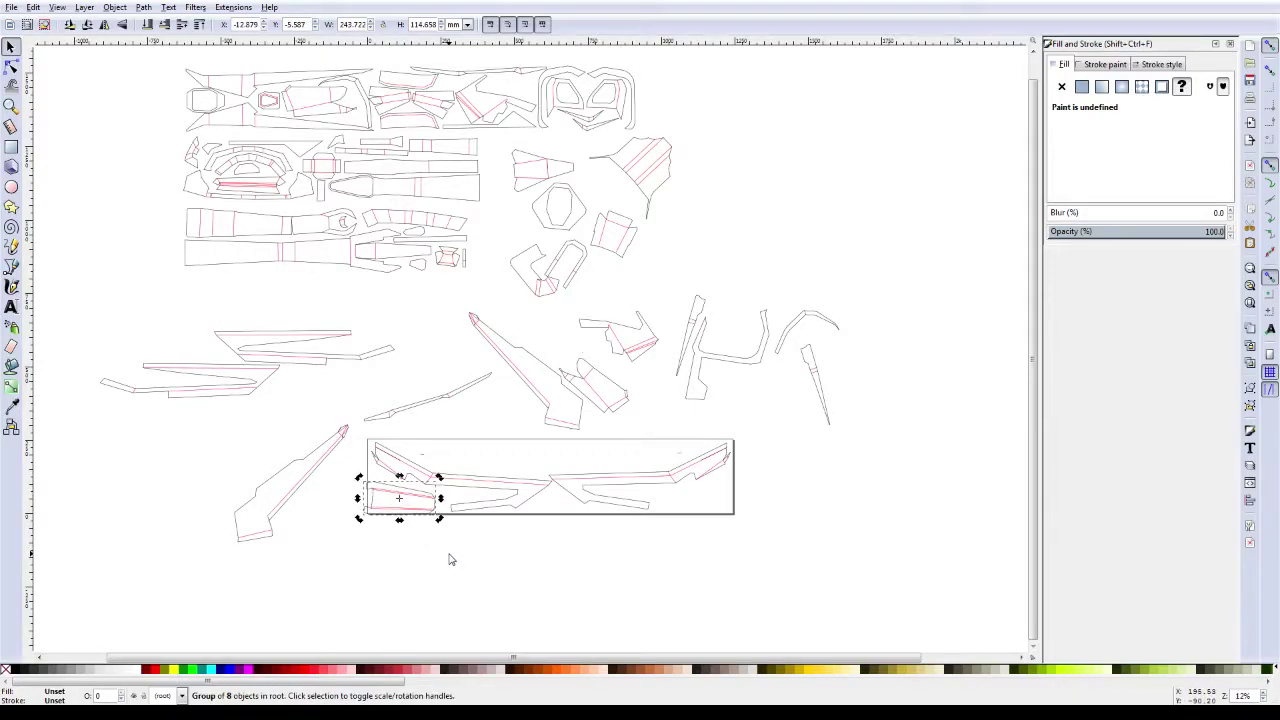
key("shift+Up")
key("shift+Up")
key("shift+Up")
key("shift+Up")
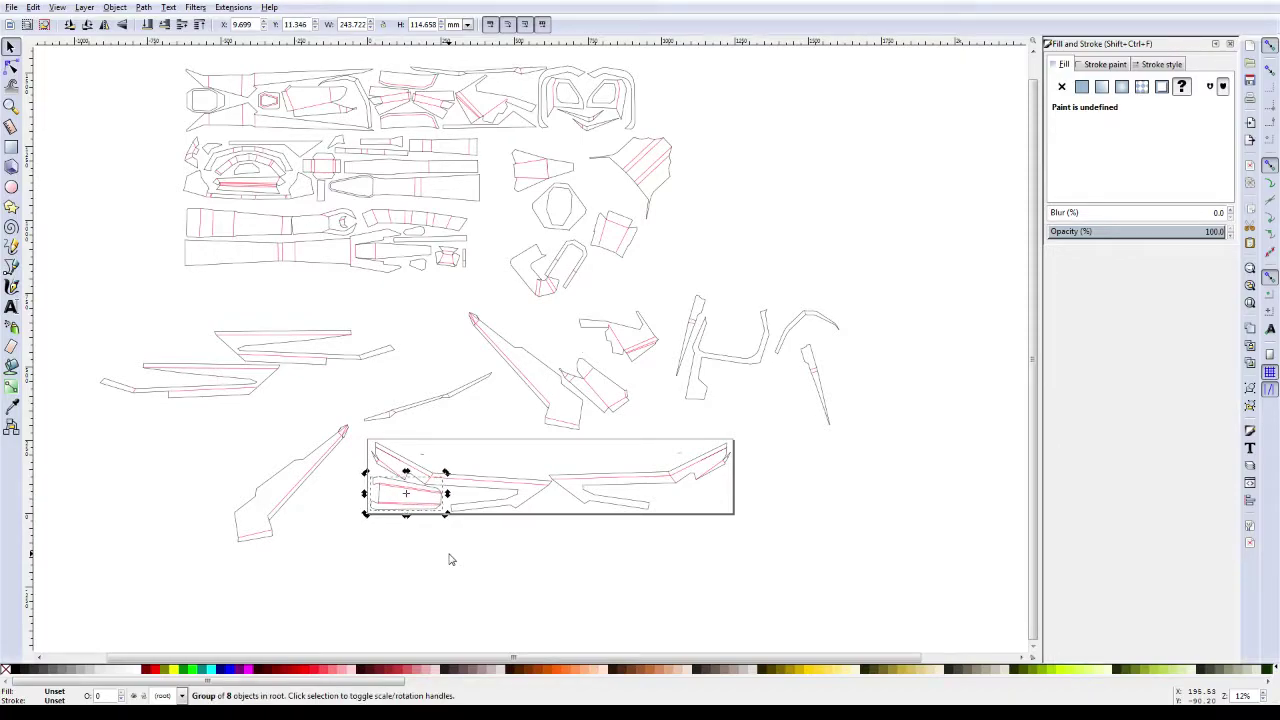
scroll(412, 499, "up", 1, "ctrl")
scroll(412, 499, "up", 1, "ctrl")
scroll(412, 499, "up", 2, "ctrl")
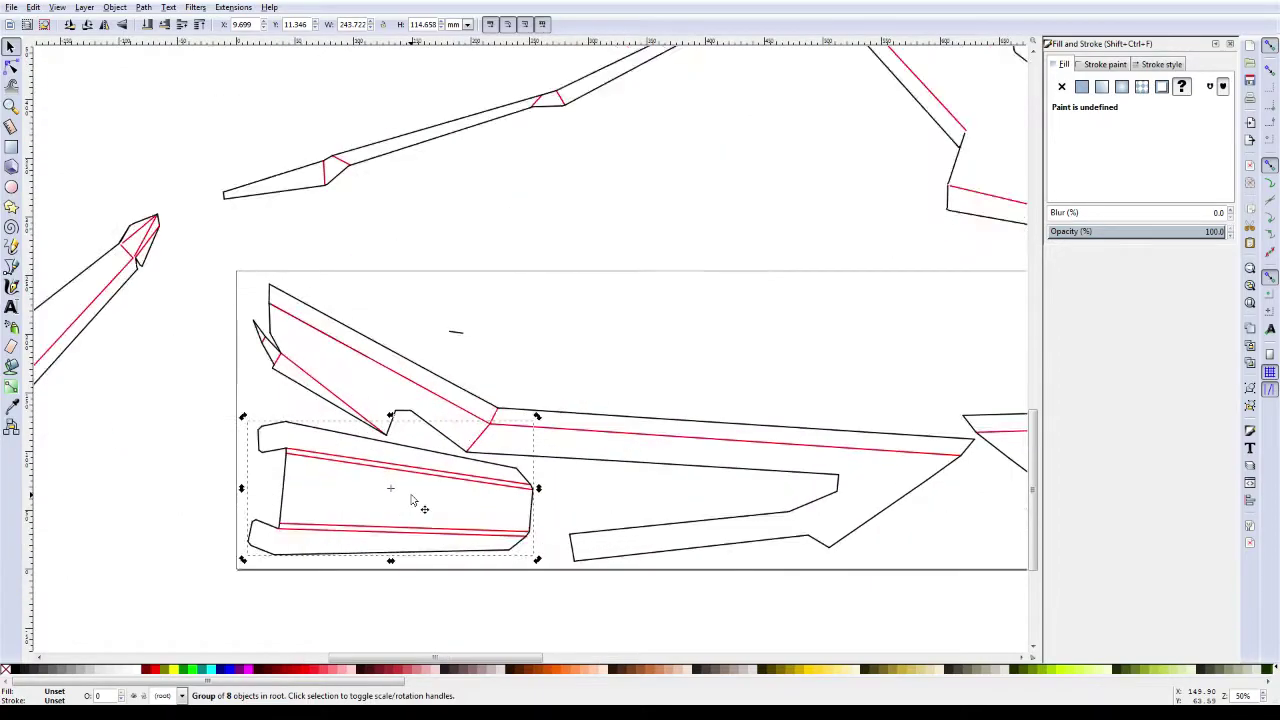
key("Right")
key("Right")
key("Right")
key("Right")
key("Right")
key("Right")
key("Right")
key("Right")
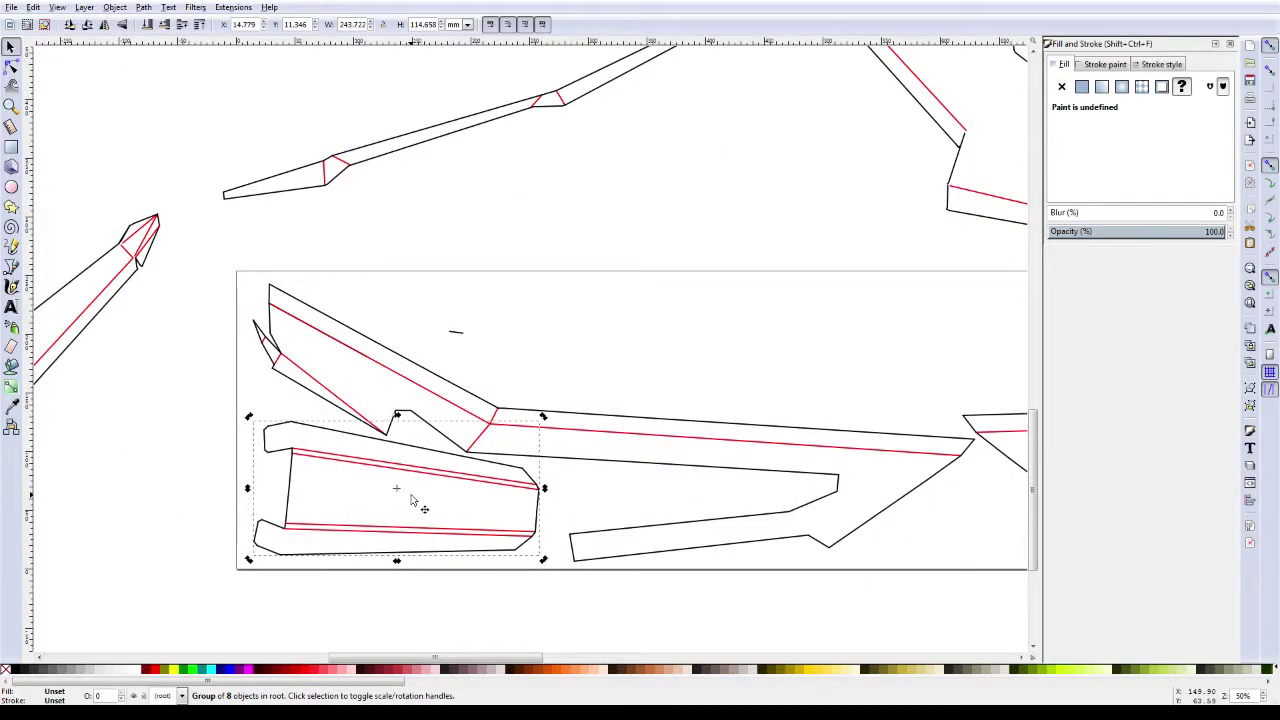
key("Right")
key("Right")
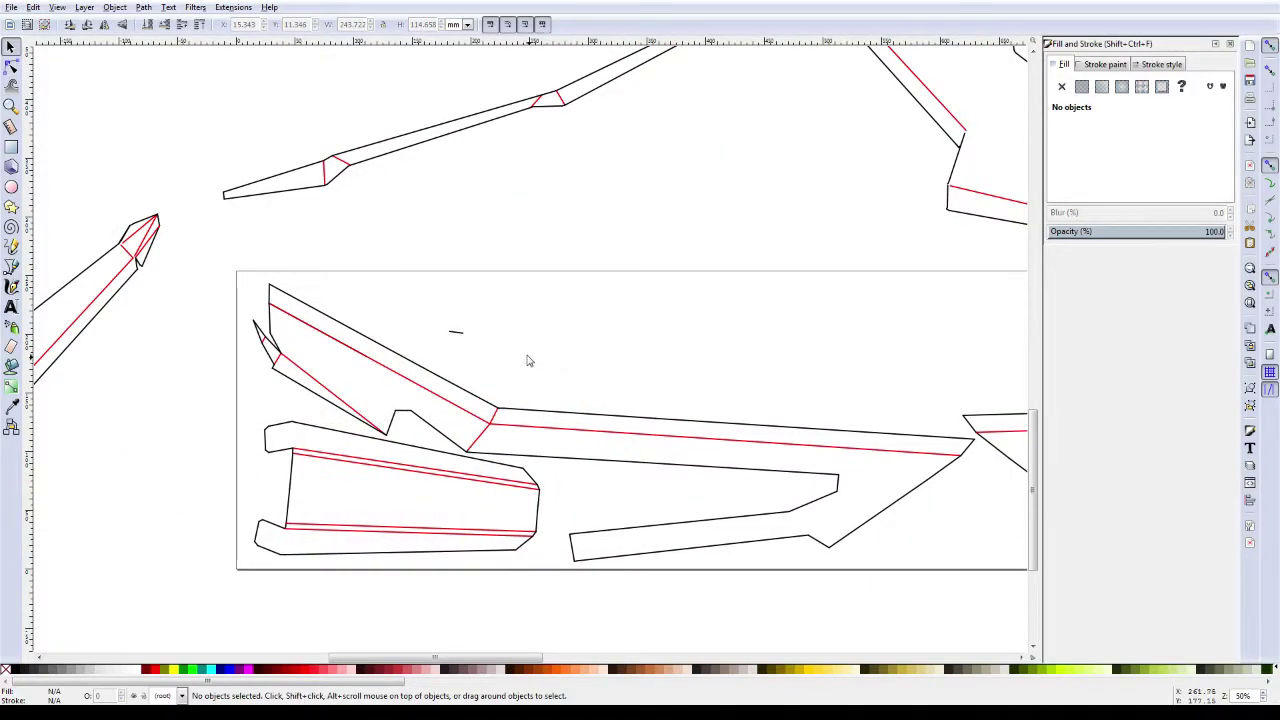
Step: Enter the piece groups and delete the stray short dash marks, including the one at the right end
left_click(456, 338)
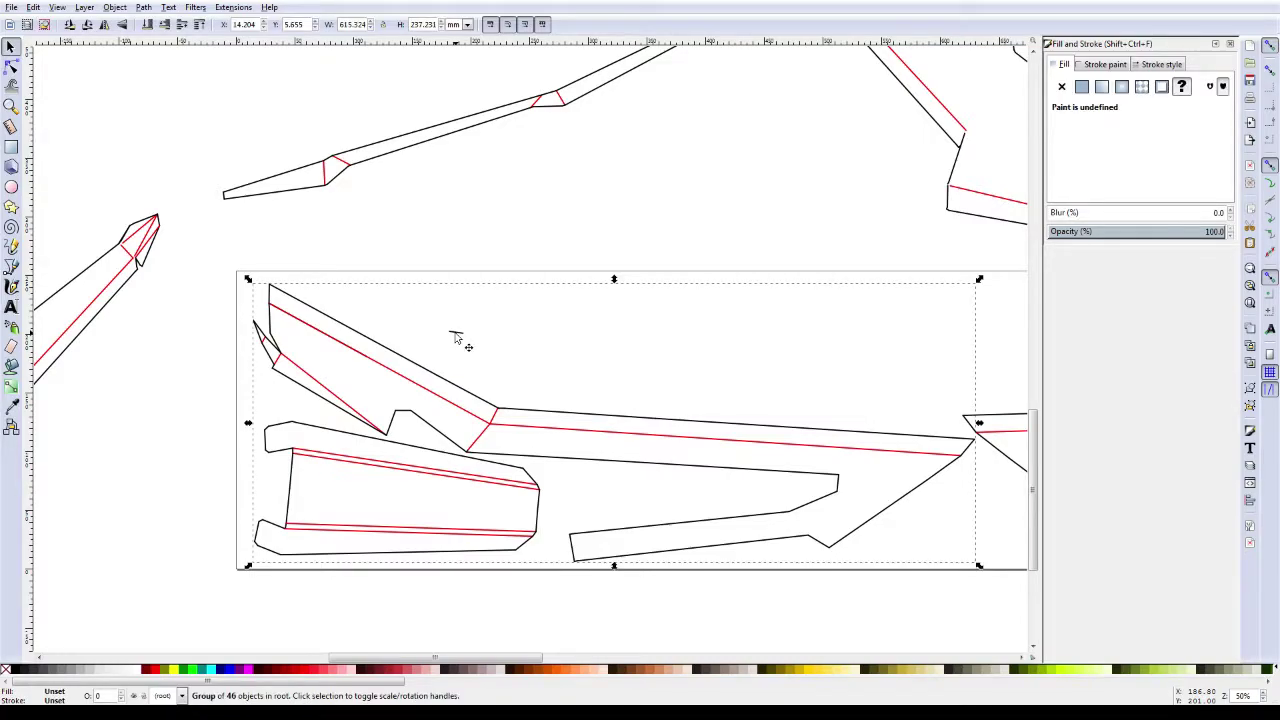
key("minus")
key("minus")
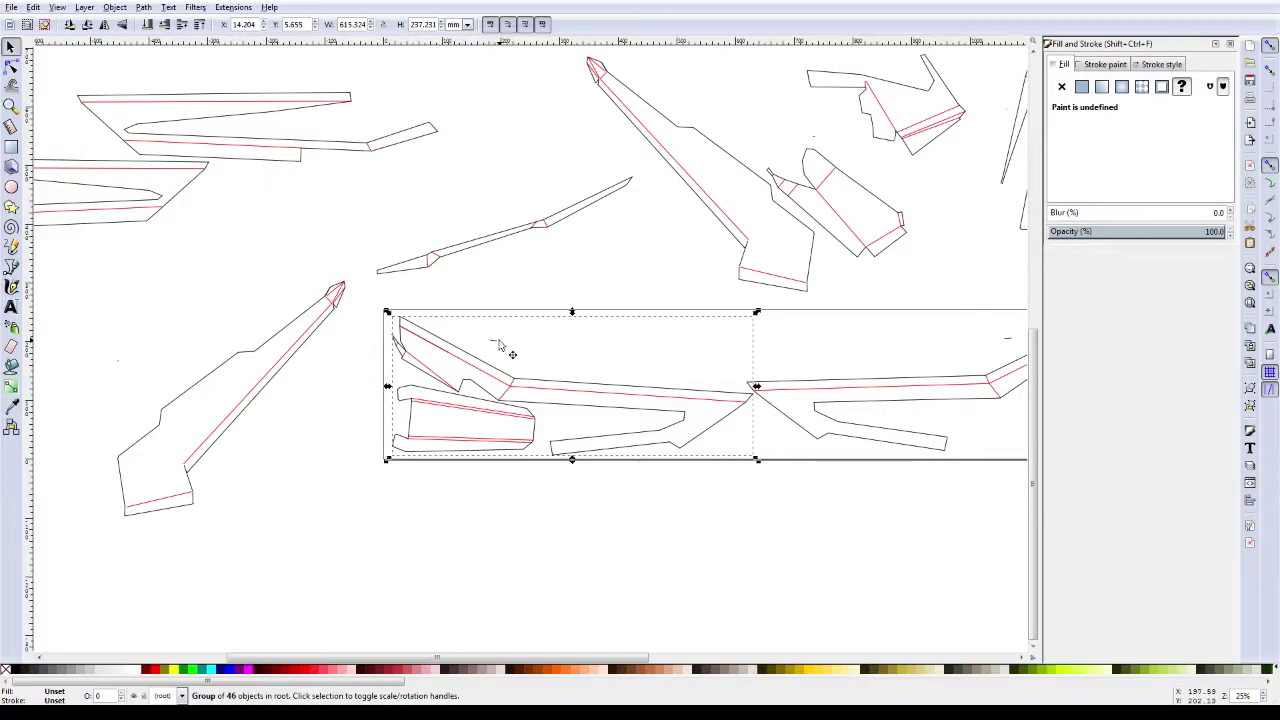
left_click(492, 345)
double_click(494, 341)
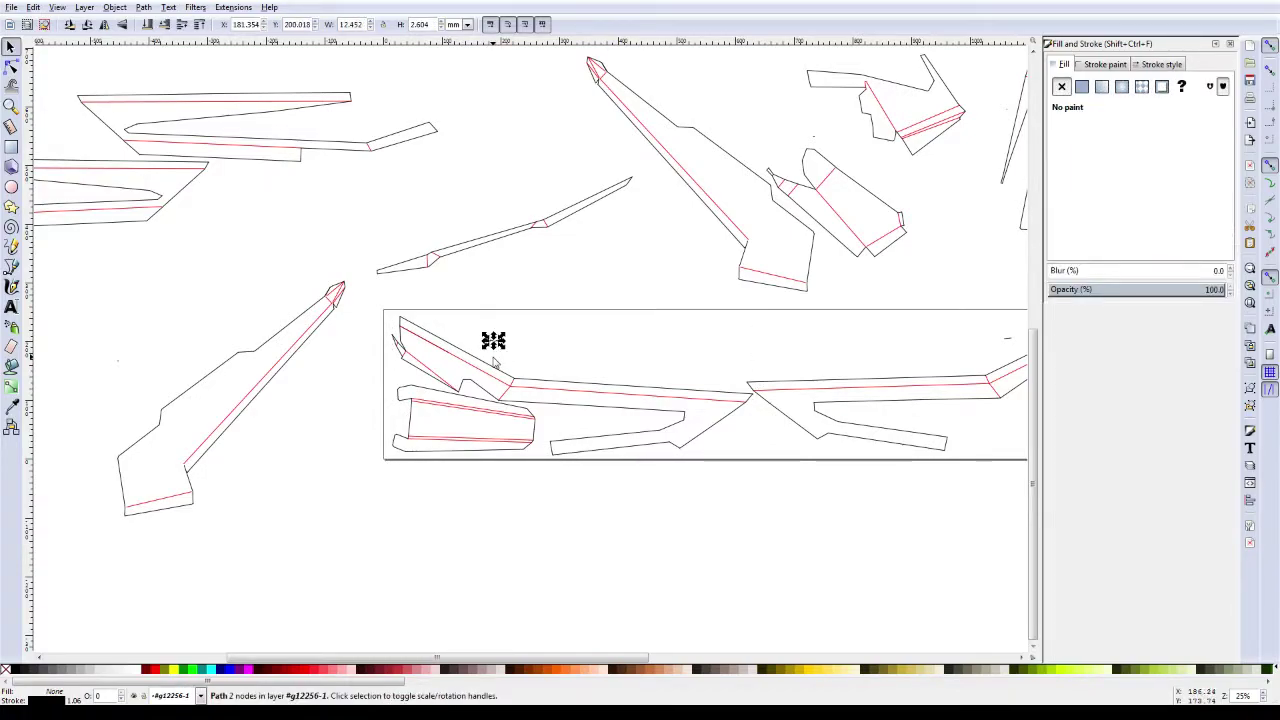
left_click(494, 357)
left_click(967, 378)
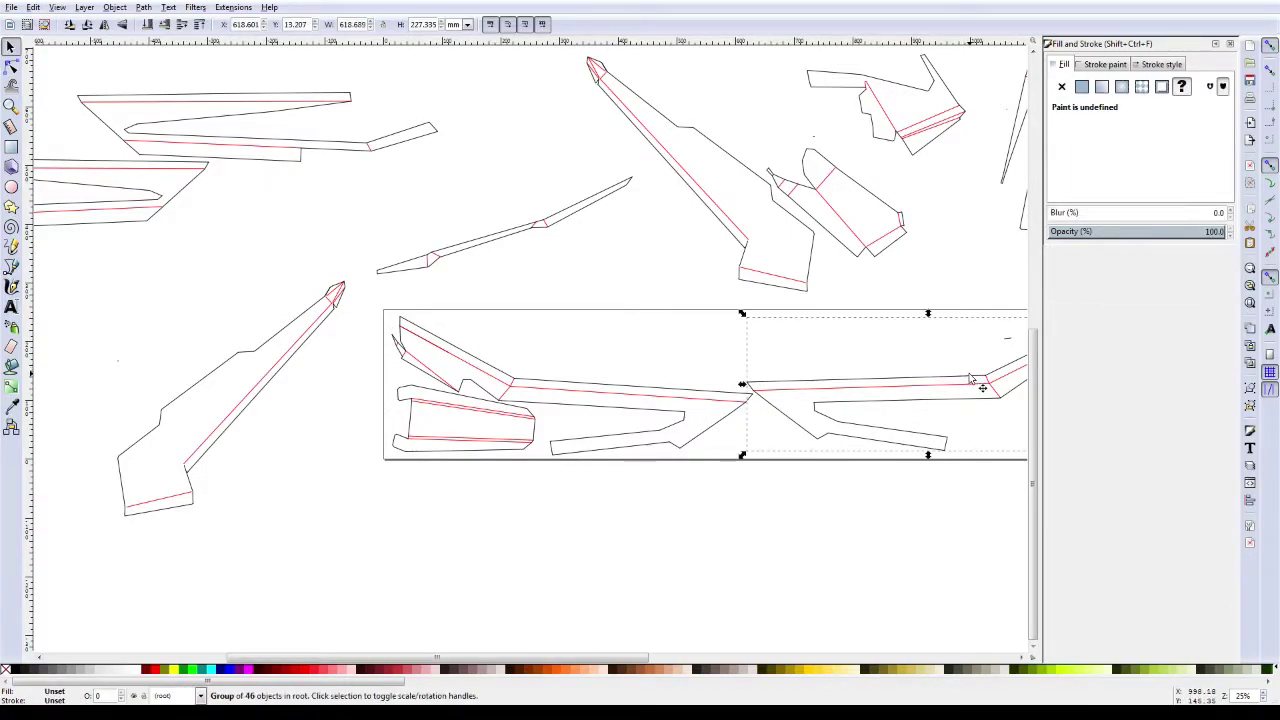
left_click(1007, 341)
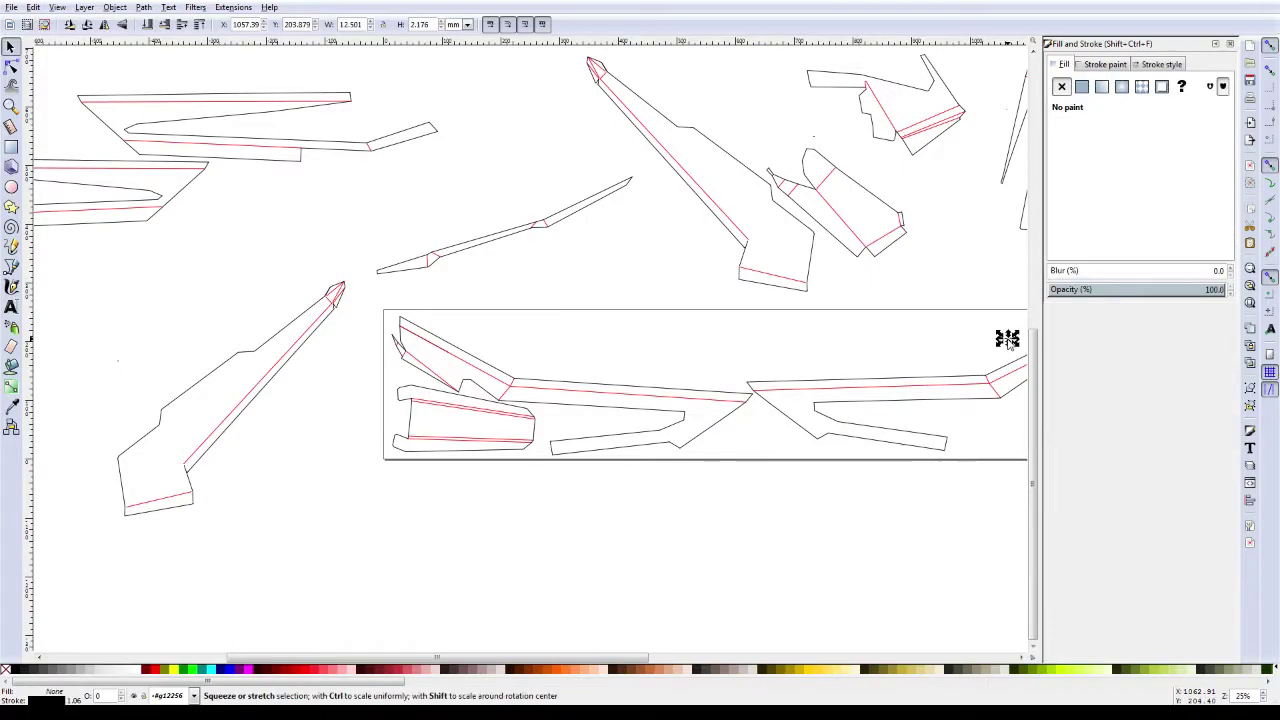
left_click(1004, 342)
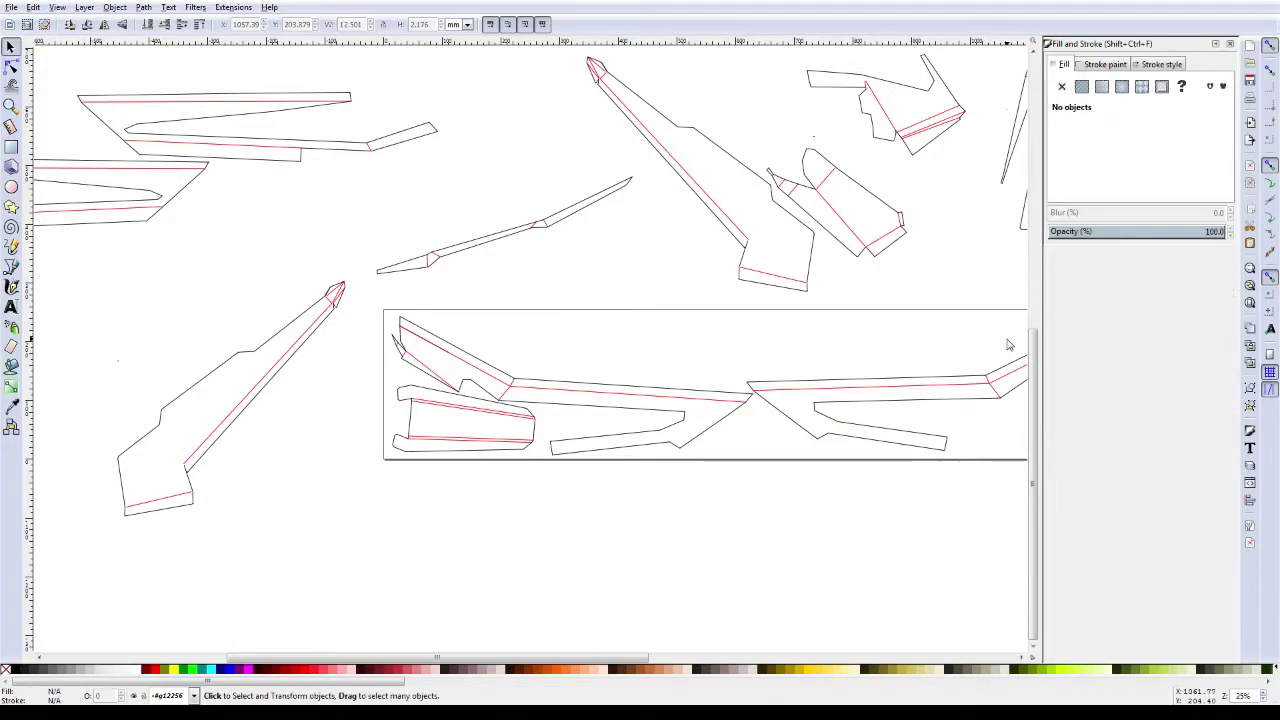
left_click(711, 412)
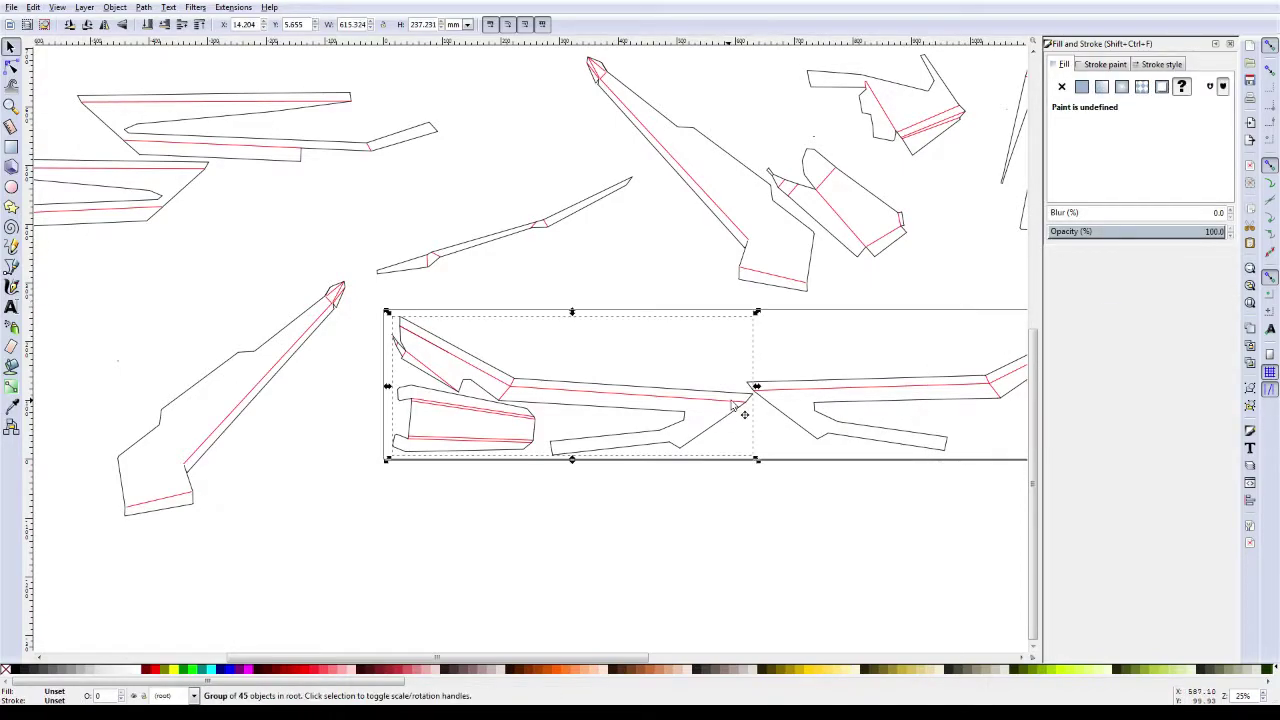
left_click(698, 340)
Step: Select the angular piece and move the neighbouring piece out of its way
scroll(700, 344, "down", 1)
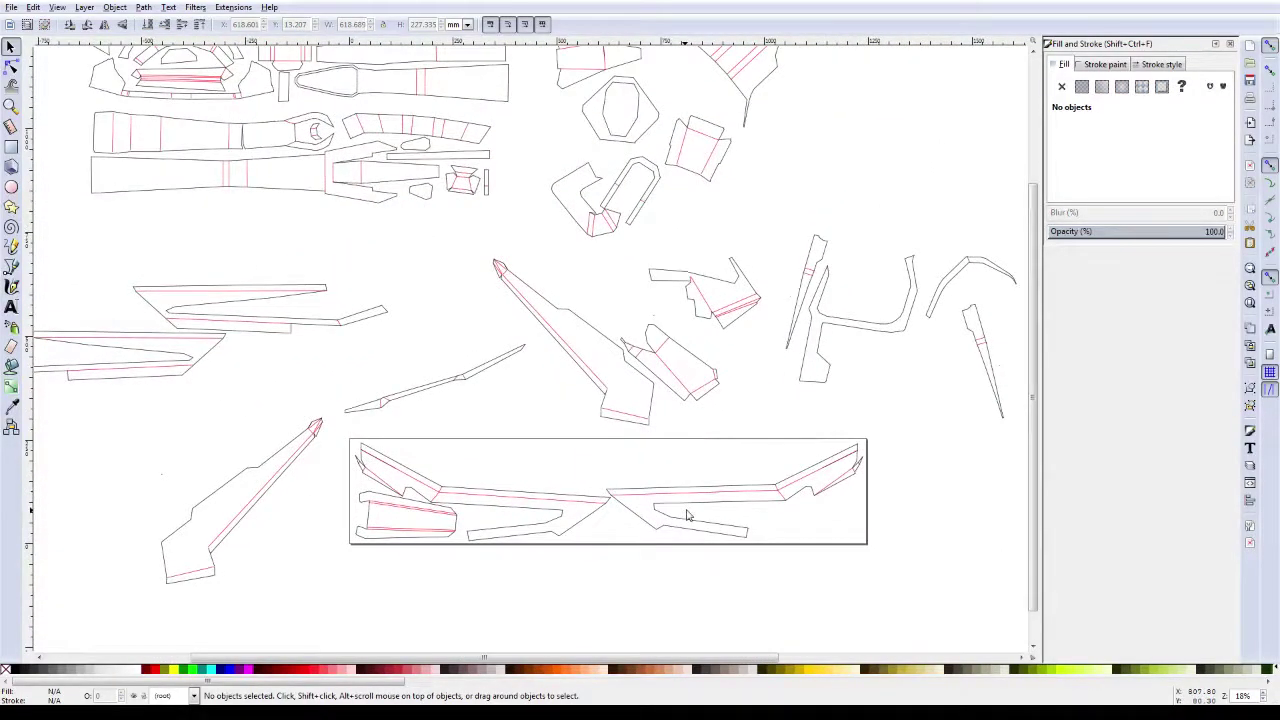
left_click(685, 389)
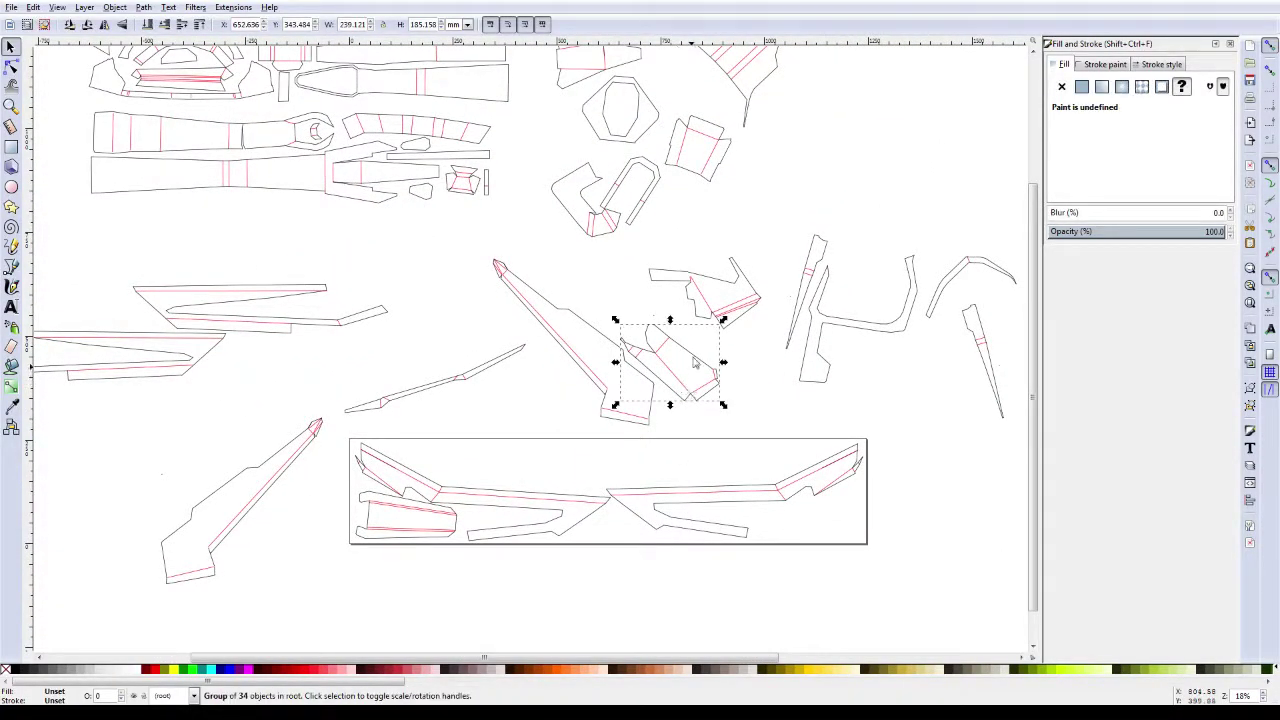
mouse_move(718, 322)
left_mouse_down()
mouse_move(715, 296)
mouse_move(683, 350)
mouse_move(828, 530)
left_mouse_up()
left_click(697, 362)
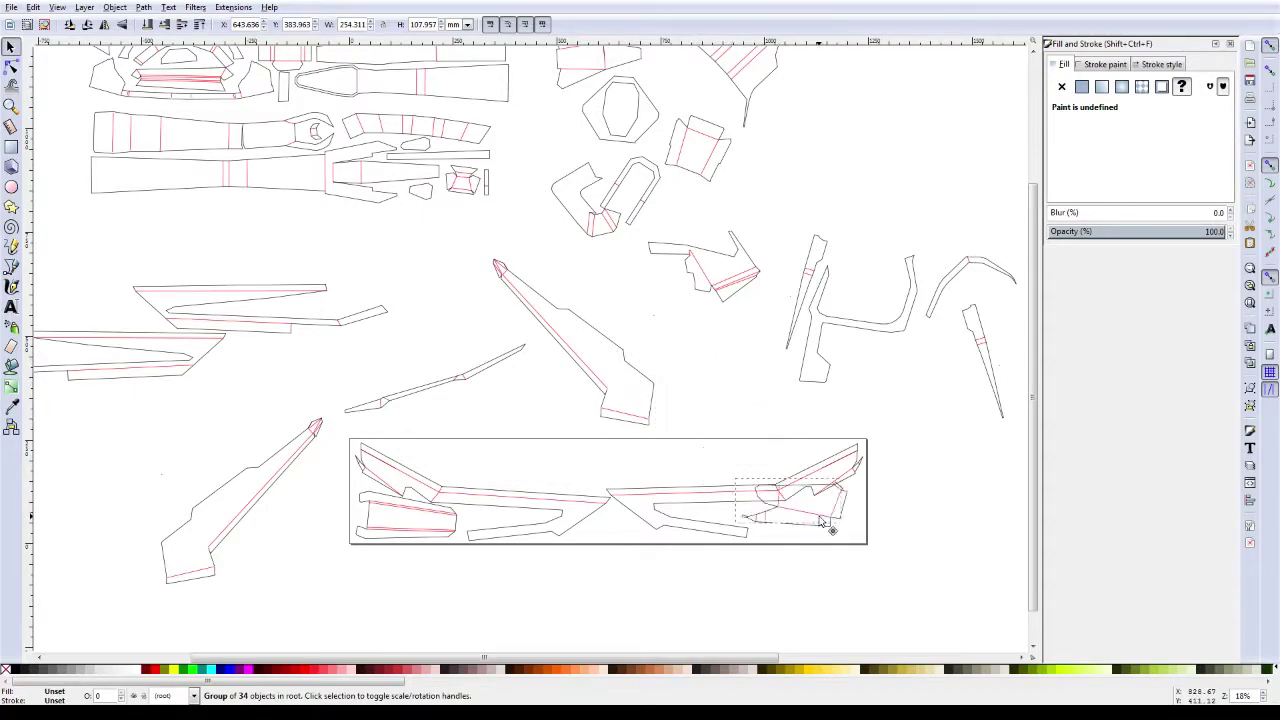
scroll(828, 530, "up", 1)
scroll(832, 495, "up", 2)
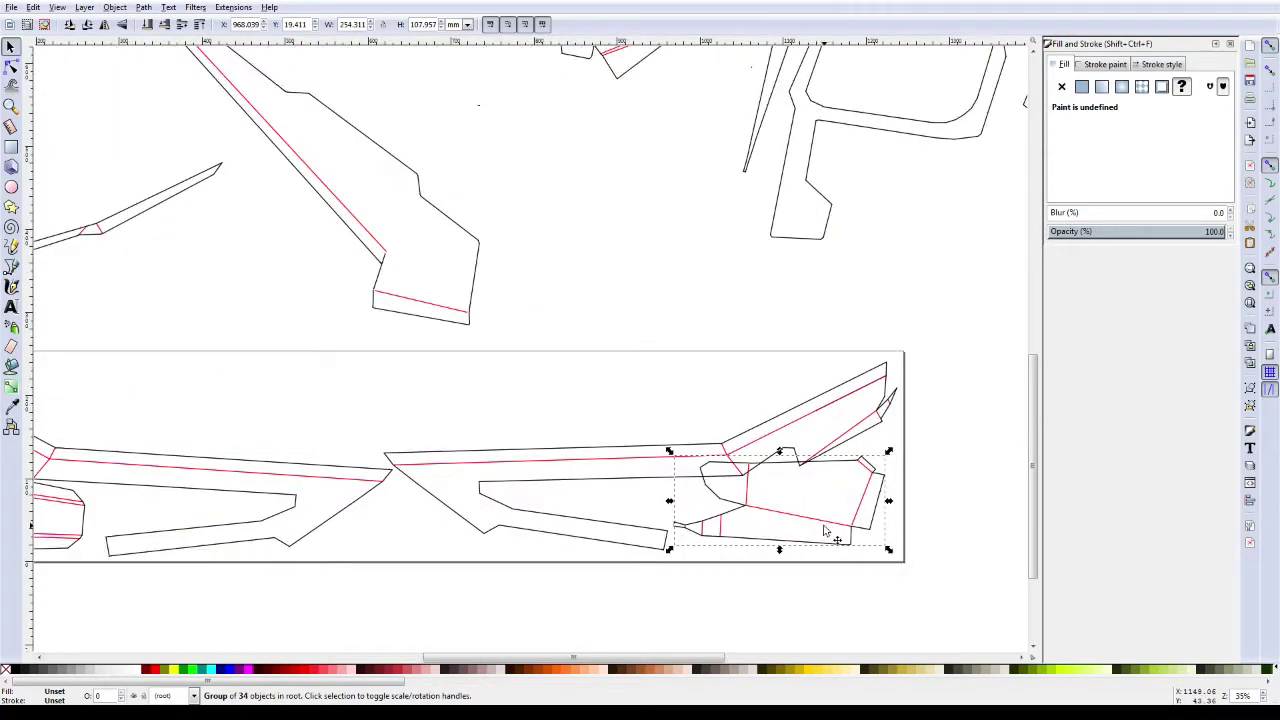
scroll(658, 440, "down", 1)
scroll(658, 440, "up", 1)
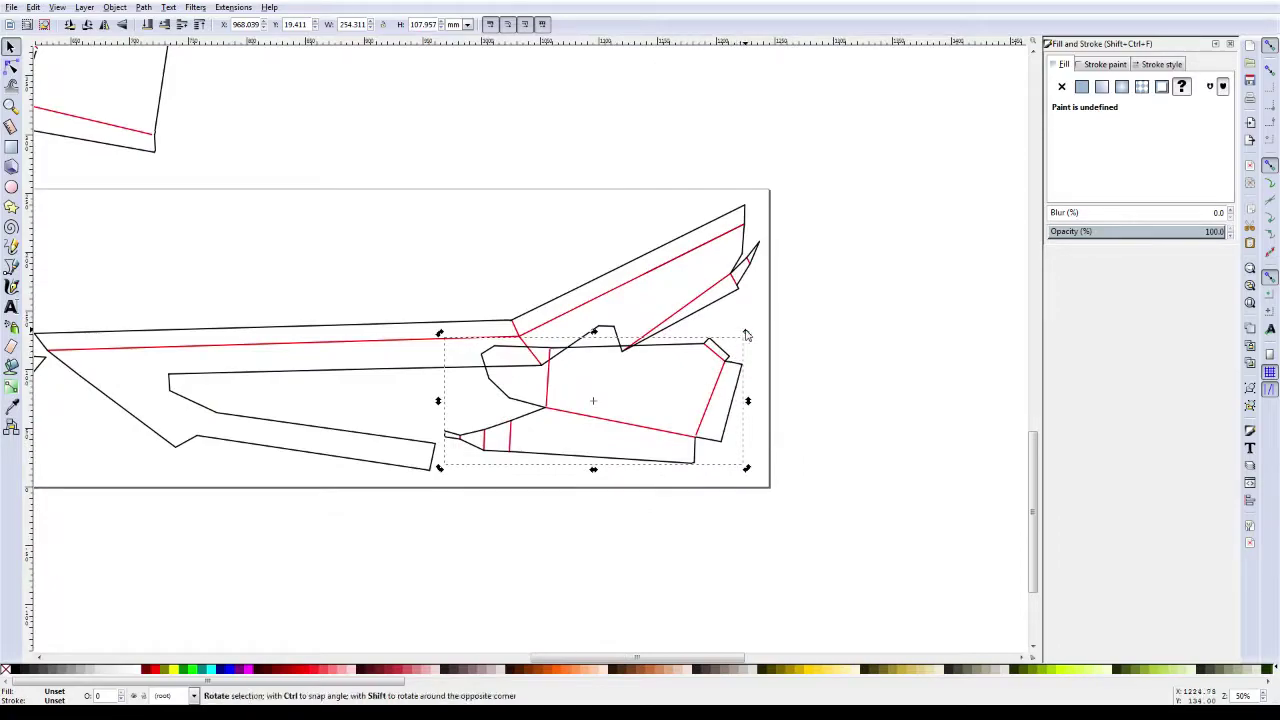
Step: Tilt the angular piece slightly and nudge it snugly into the page's lower-right end
left_click_drag(742, 333, 730, 325)
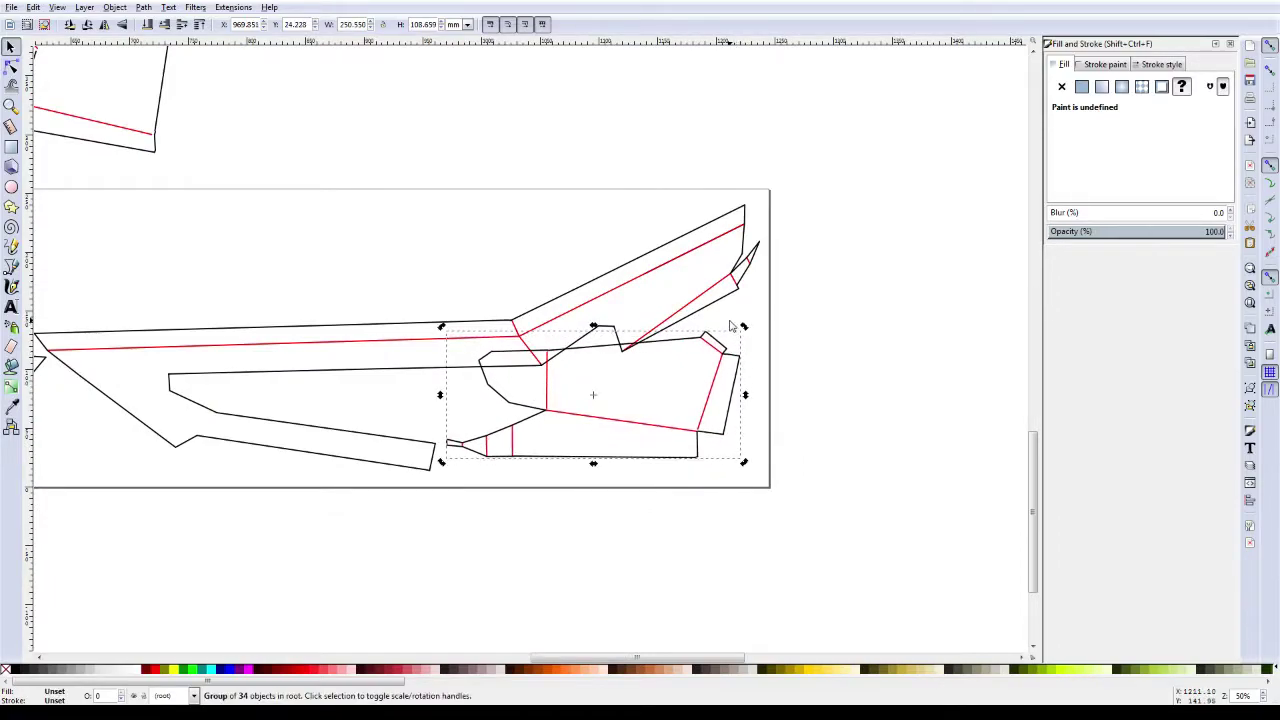
key("Down")
key("Down")
key("Right")
key("Right")
key("Down")
key("Down")
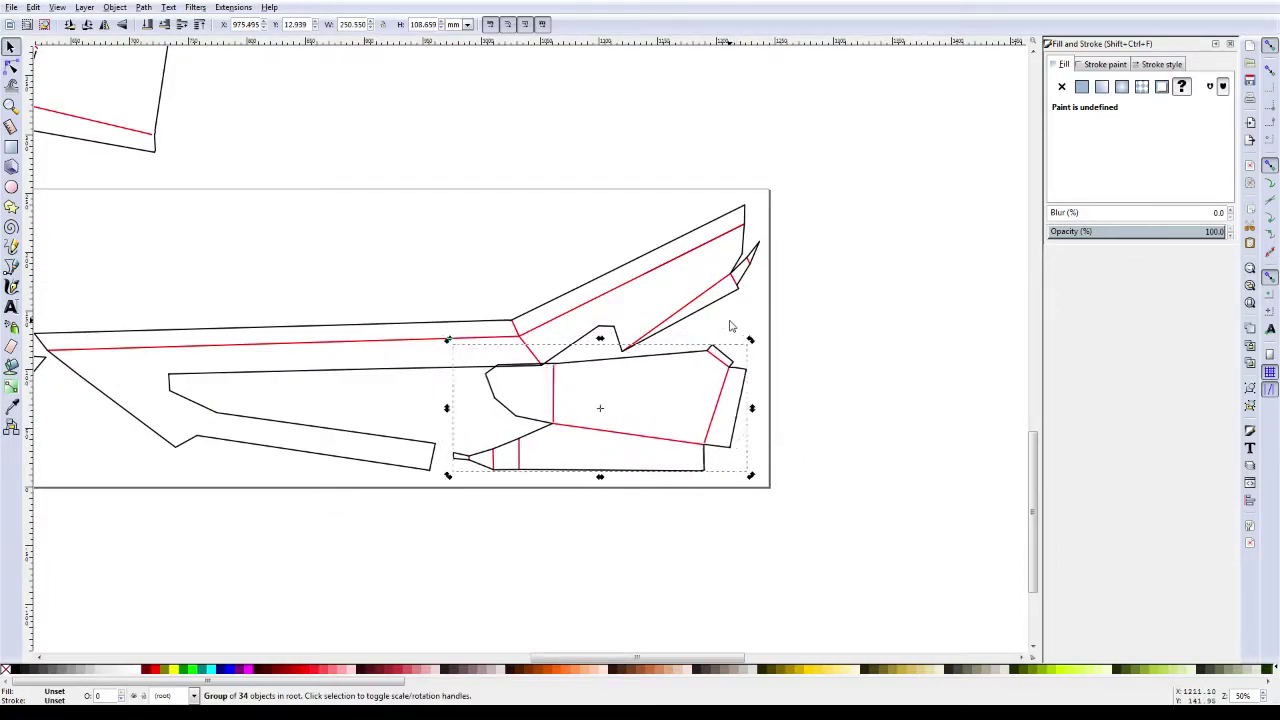
key("Right")
key("Right")
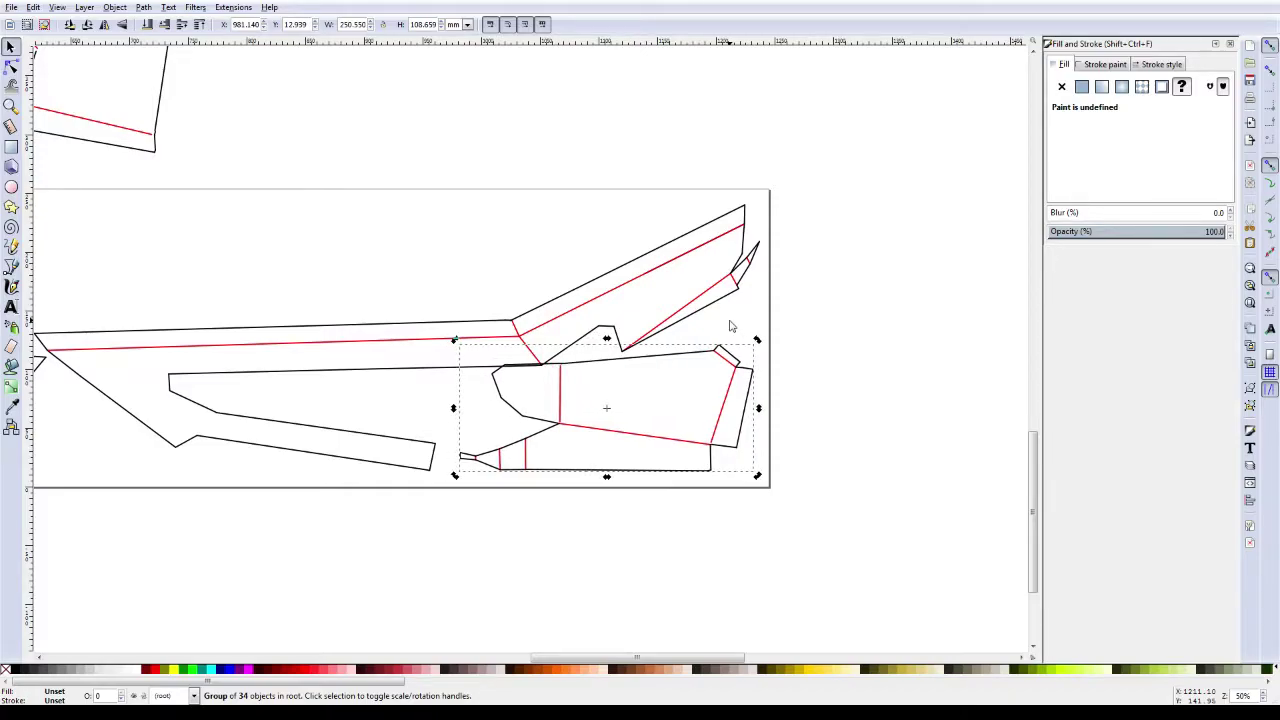
key("Down")
key("Down")
key("Down")
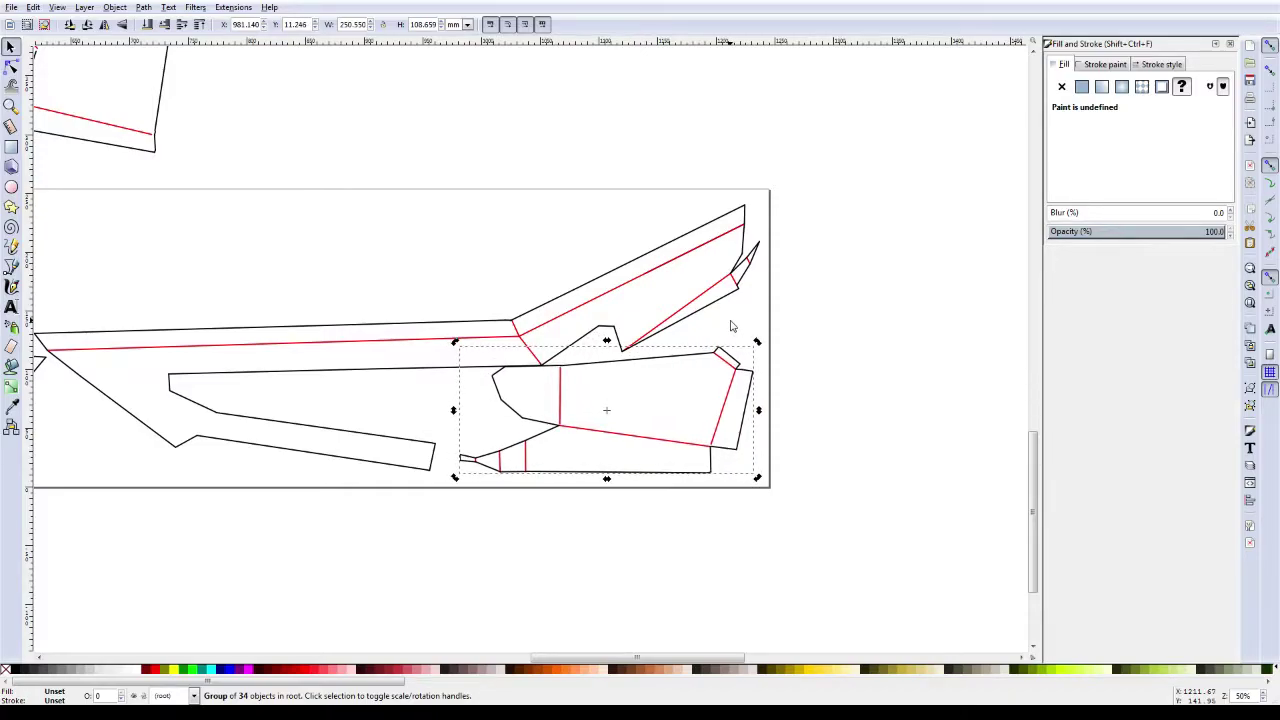
left_click(533, 333)
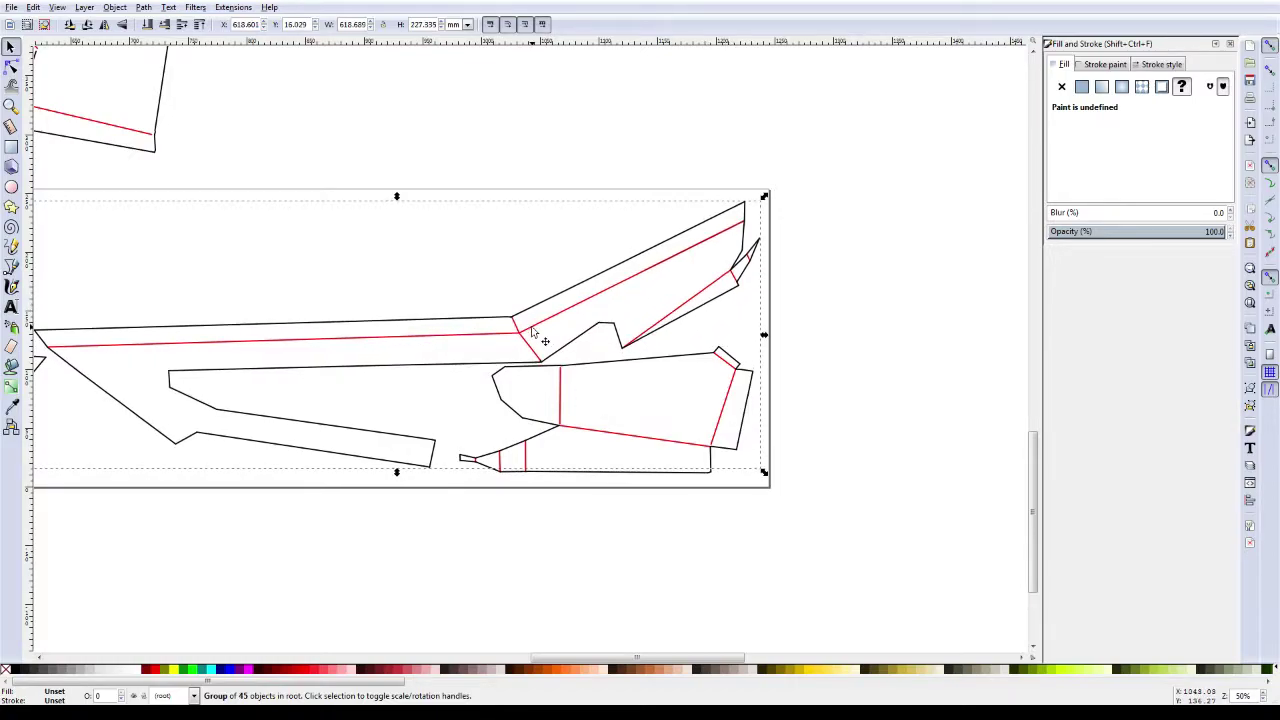
left_click(448, 277)
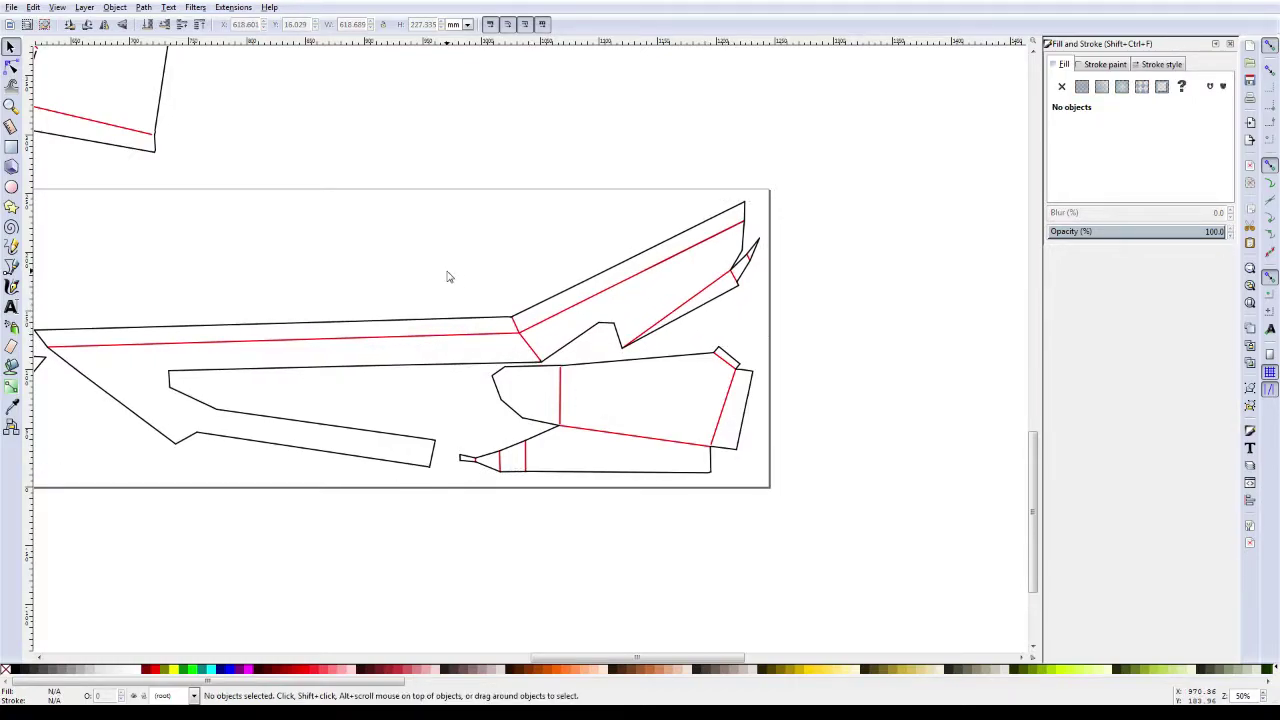
Step: Zoom out and move two small pieces down near the long page to clear space
scroll(448, 277, "down", 3)
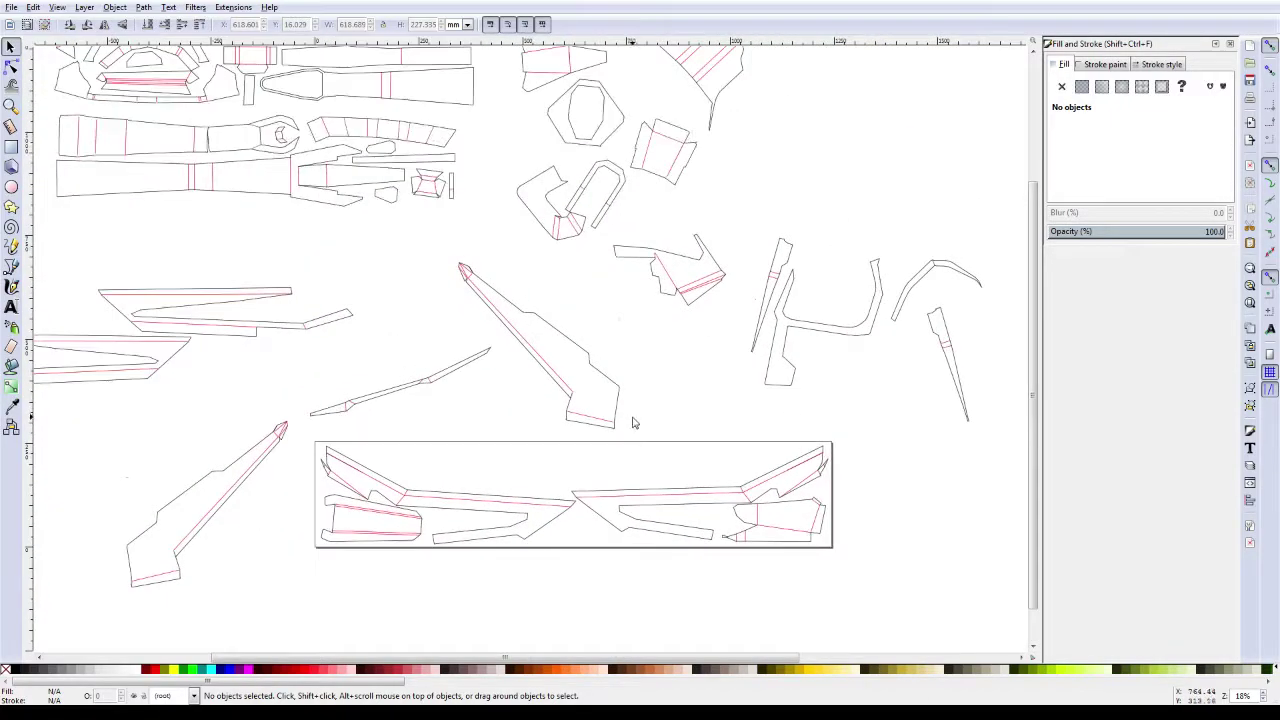
left_click_drag(632, 423, 594, 446)
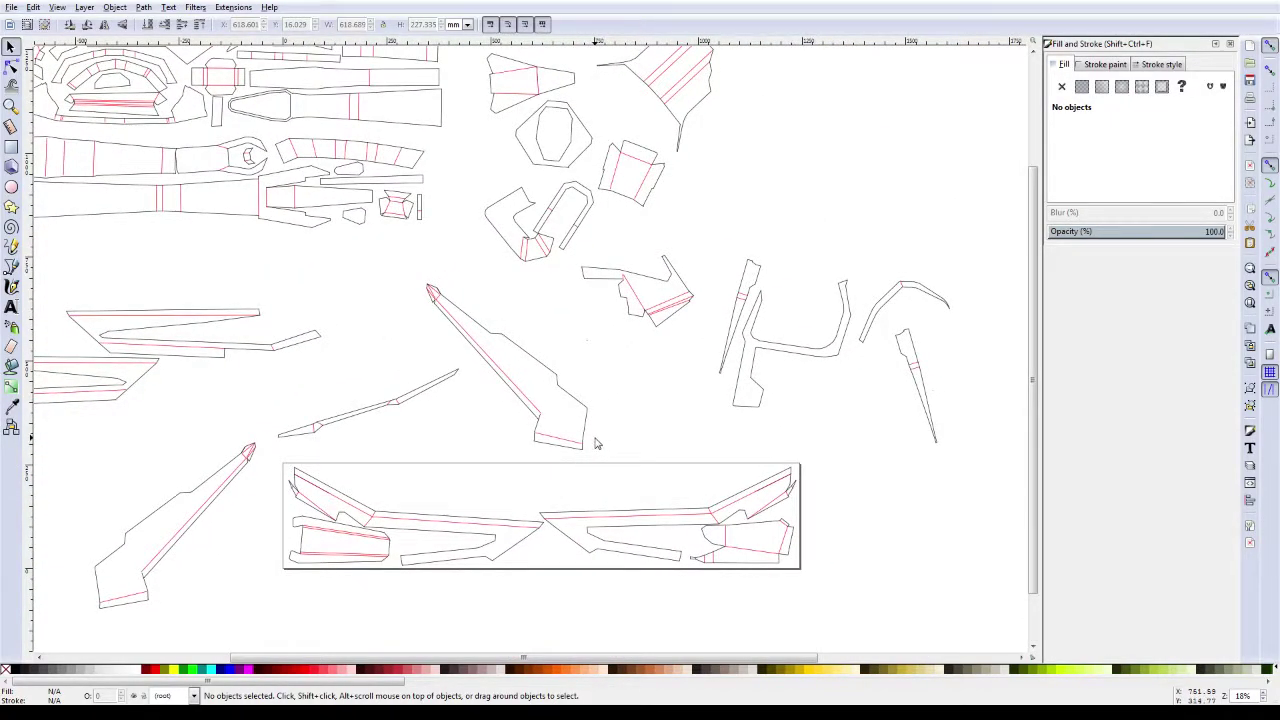
key("minus")
left_click_drag(545, 185, 625, 403)
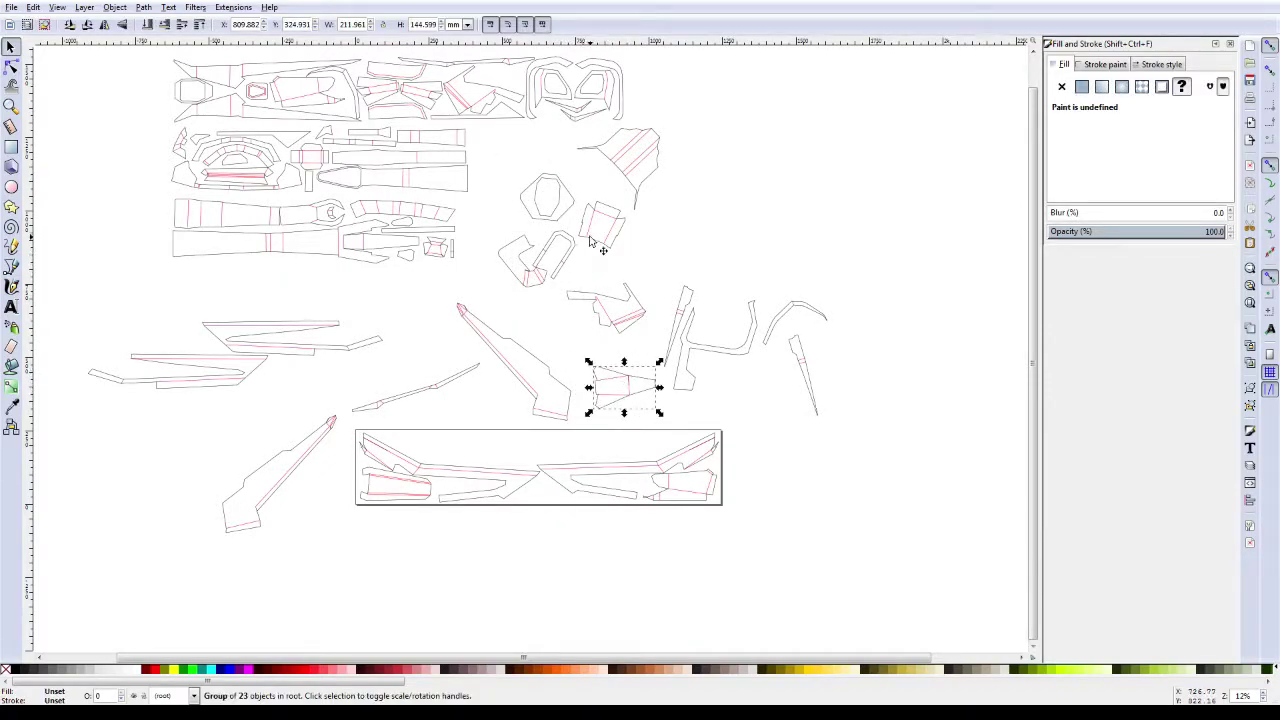
left_click_drag(592, 250, 562, 360)
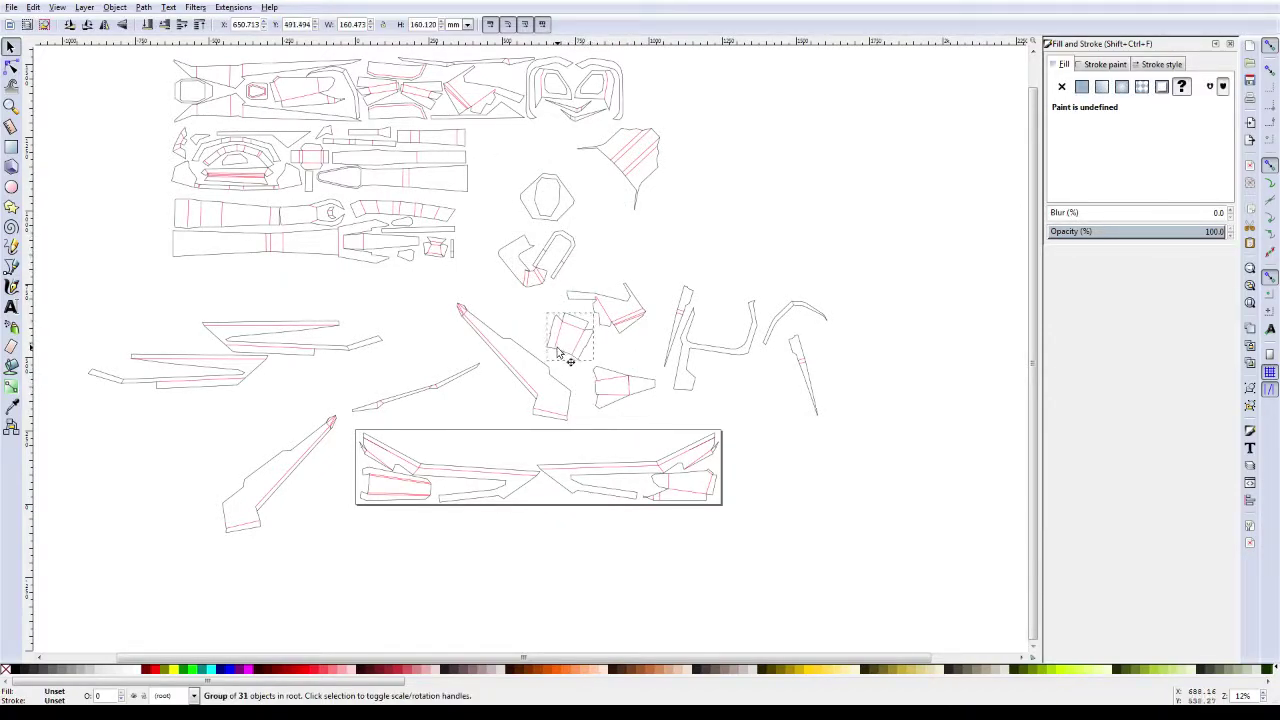
Step: Rotate the small U-shaped piece flat into the top gap and reposition the long left piece
left_click_drag(550, 248, 416, 338)
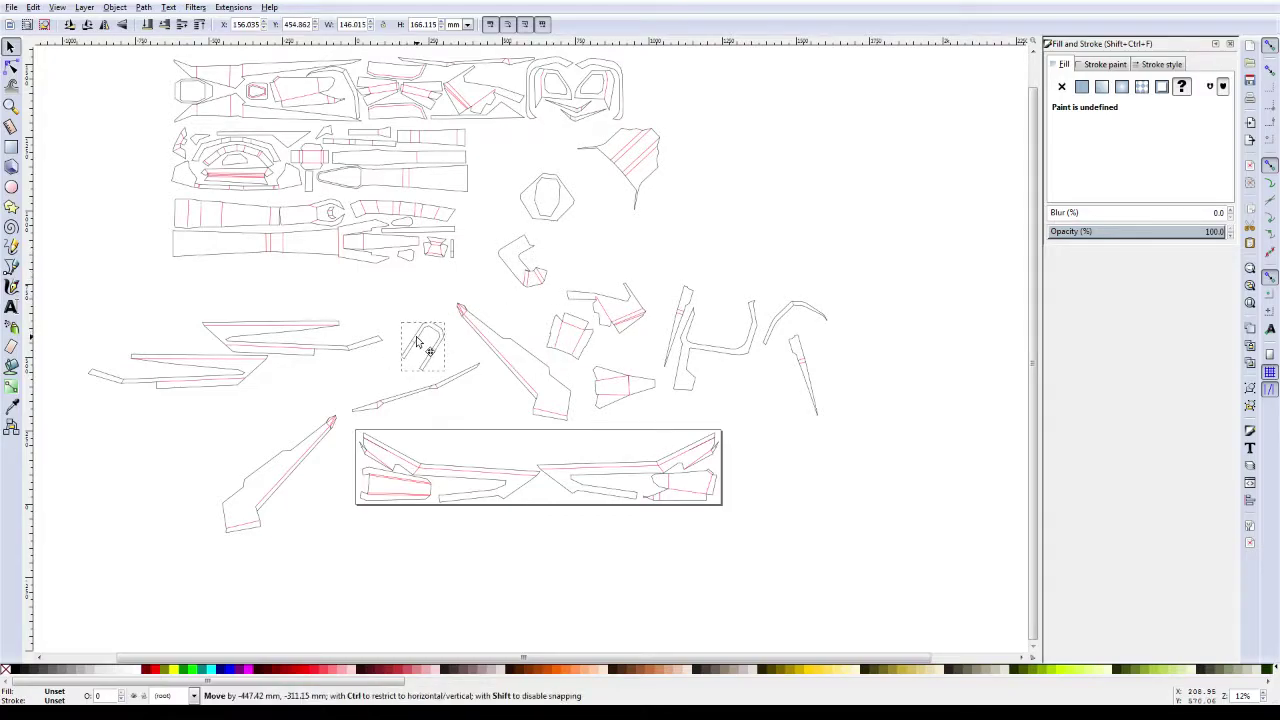
left_click(424, 340)
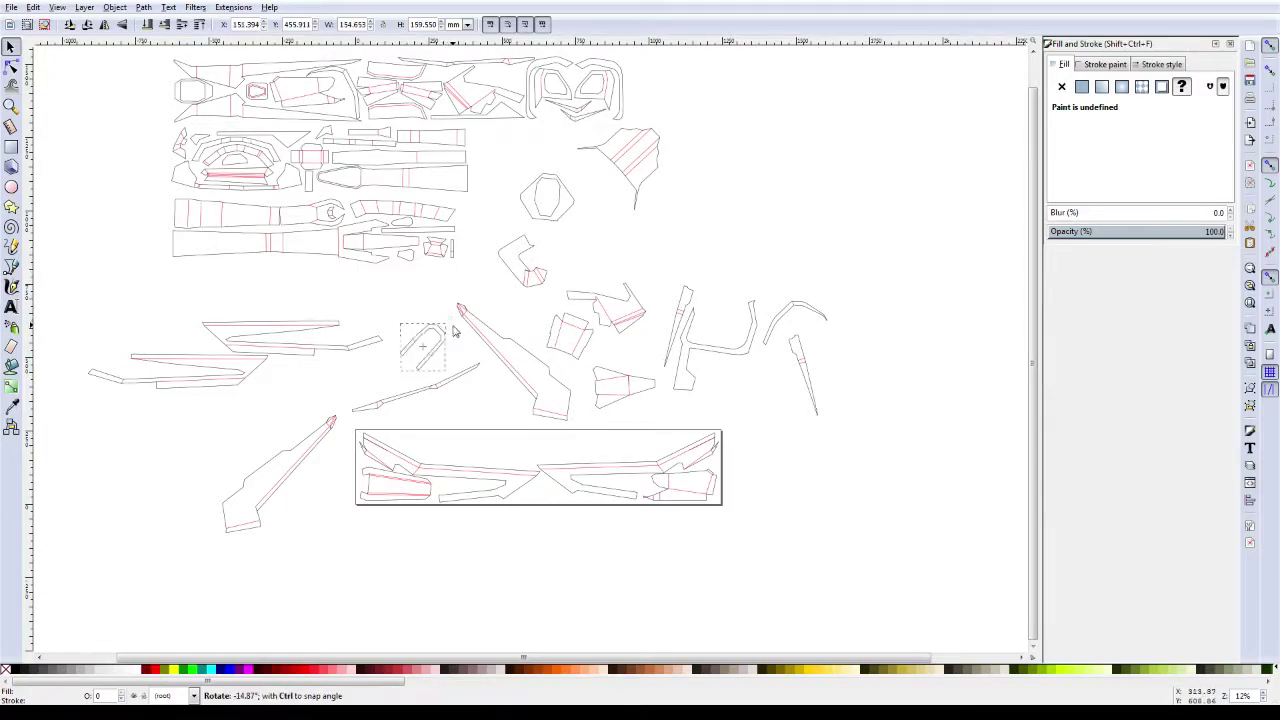
mouse_move(446, 322)
left_mouse_down()
mouse_move(463, 355)
mouse_move(665, 445)
mouse_move(651, 451)
left_mouse_up()
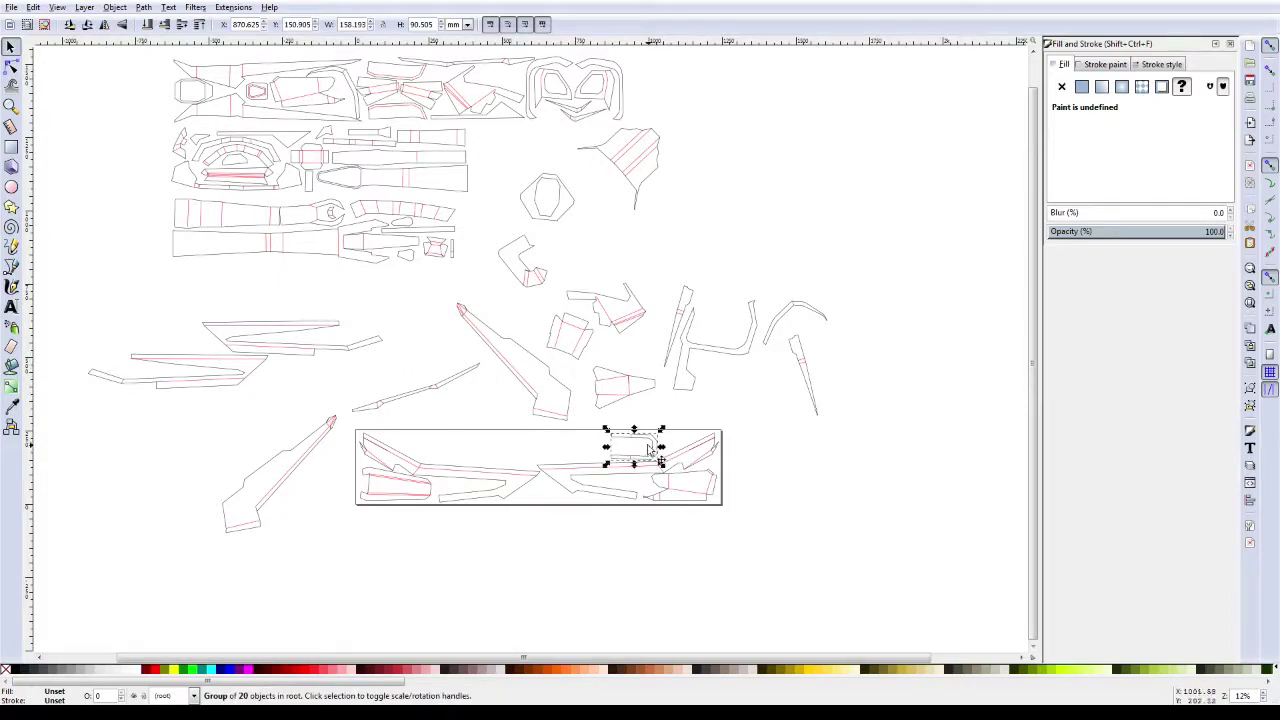
left_click(481, 403)
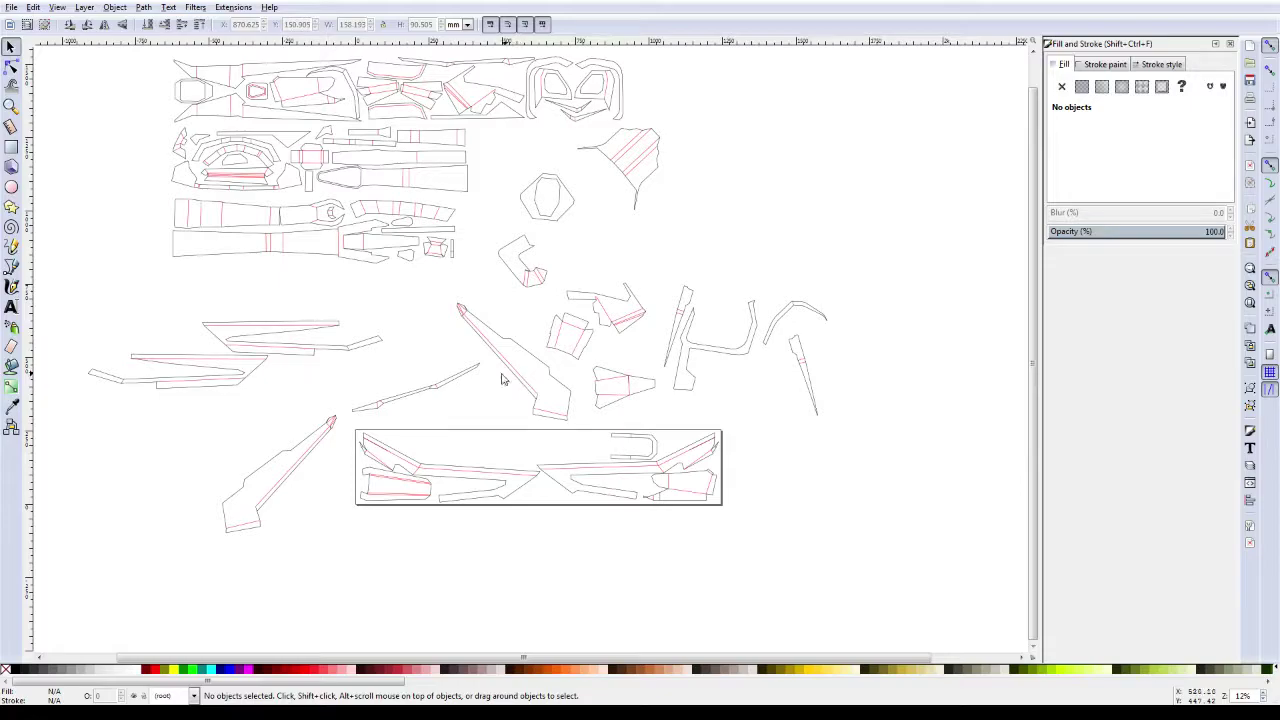
mouse_move(215, 373)
left_mouse_down()
mouse_move(540, 452)
mouse_move(326, 388)
left_mouse_up()
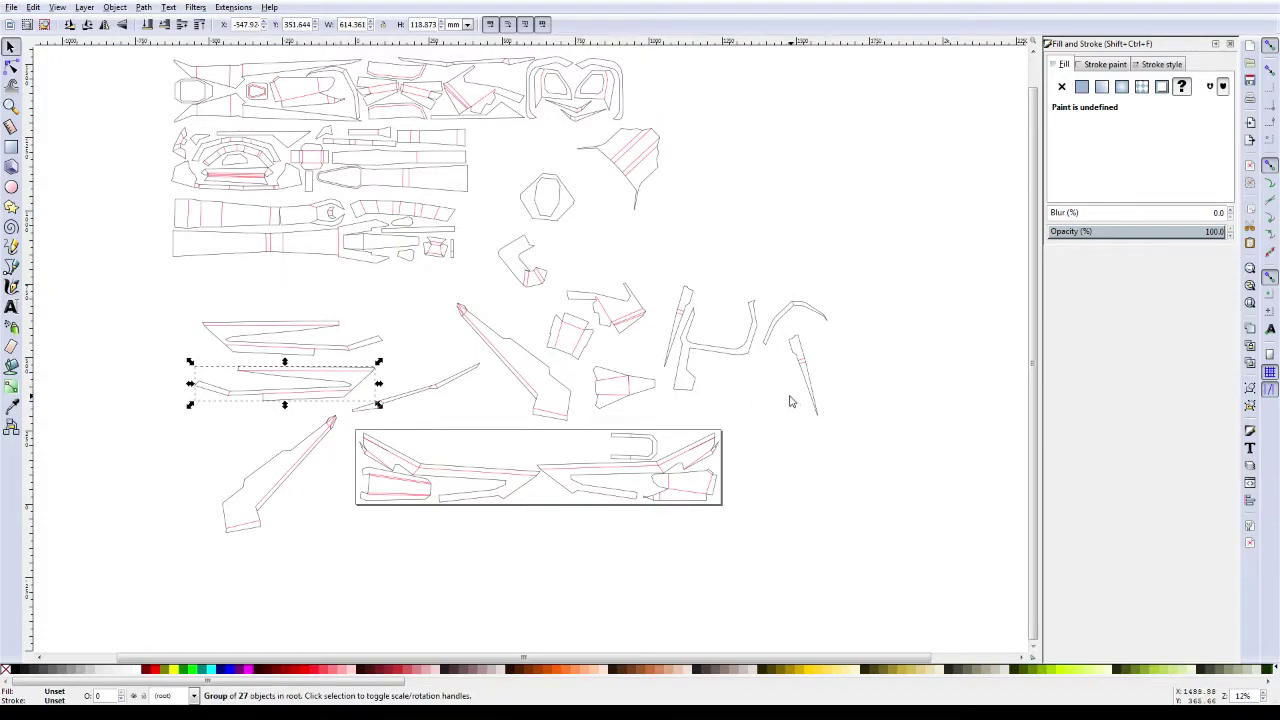
Step: Rotate the thin right-hand piece horizontal and place it inside the long page
left_click(799, 356)
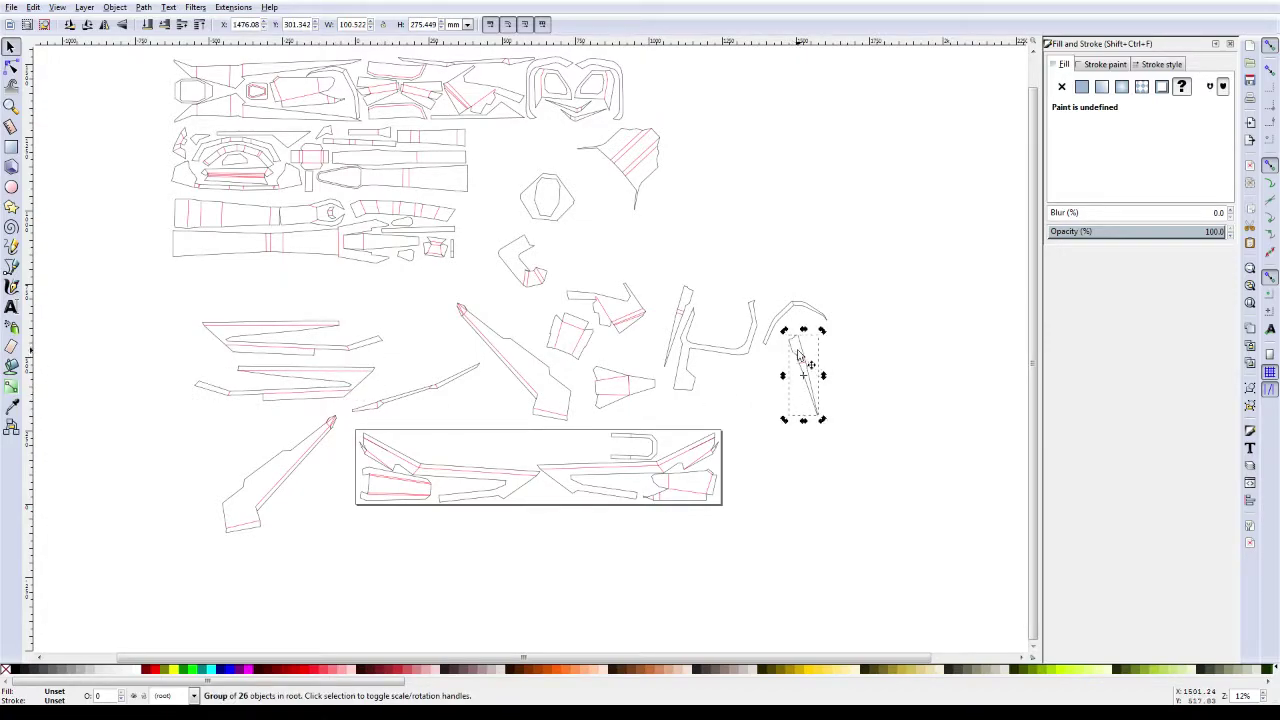
left_click(799, 356)
left_click_drag(822, 330, 873, 425)
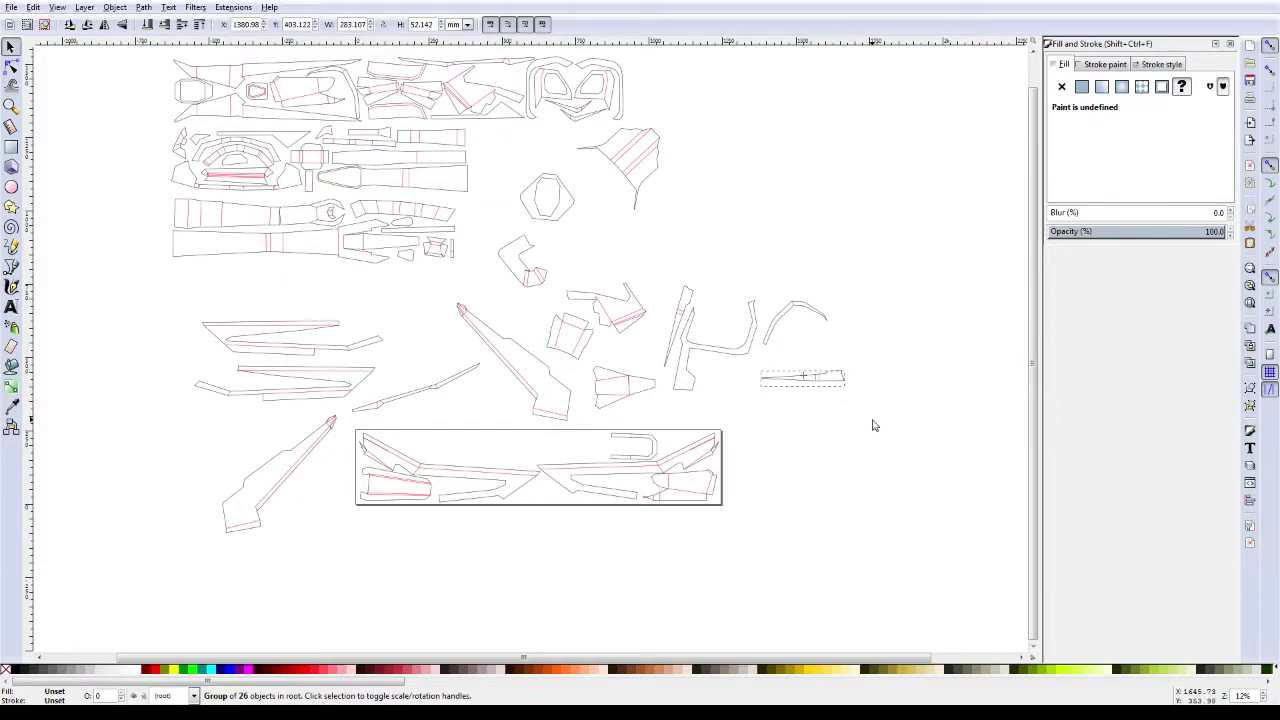
left_click(826, 396)
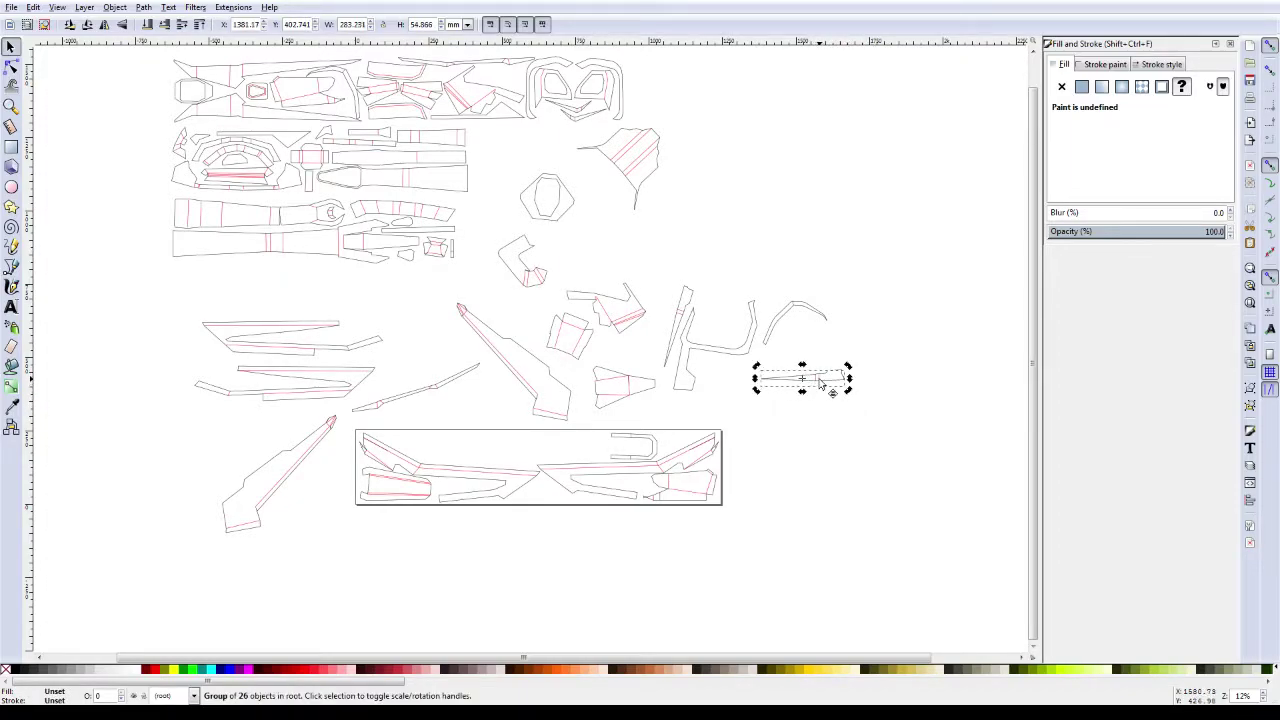
left_click_drag(820, 385, 622, 455)
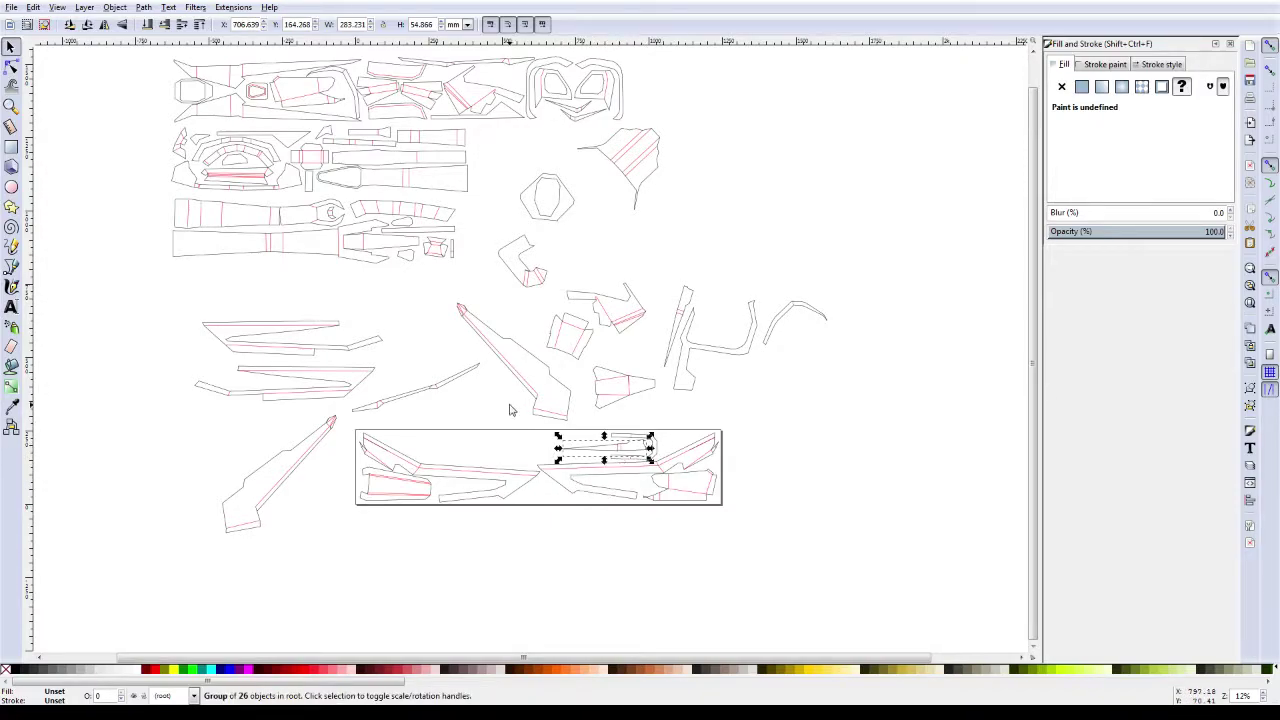
Step: Turn the upright piece and the thin diagonal piece horizontal, fitting the latter along the frame's top
left_click(686, 318)
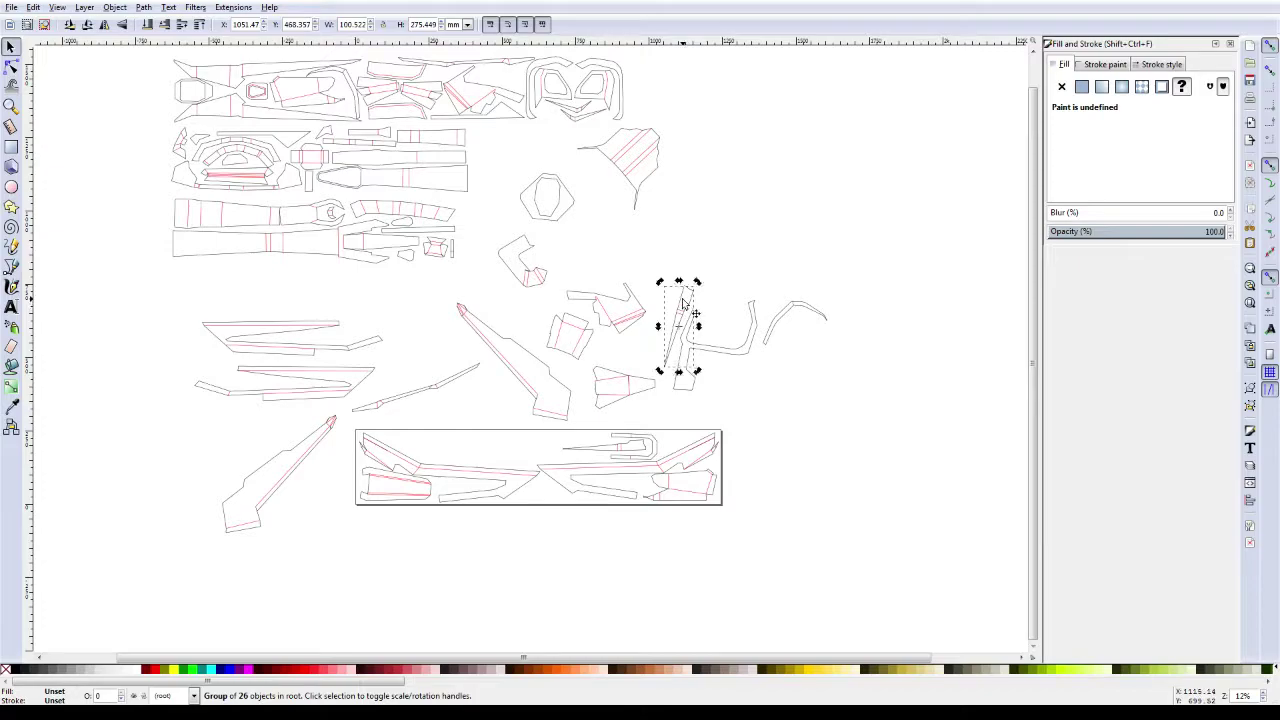
left_click(684, 303)
mouse_move(697, 283)
left_mouse_down()
mouse_move(553, 465)
mouse_move(537, 467)
left_mouse_up()
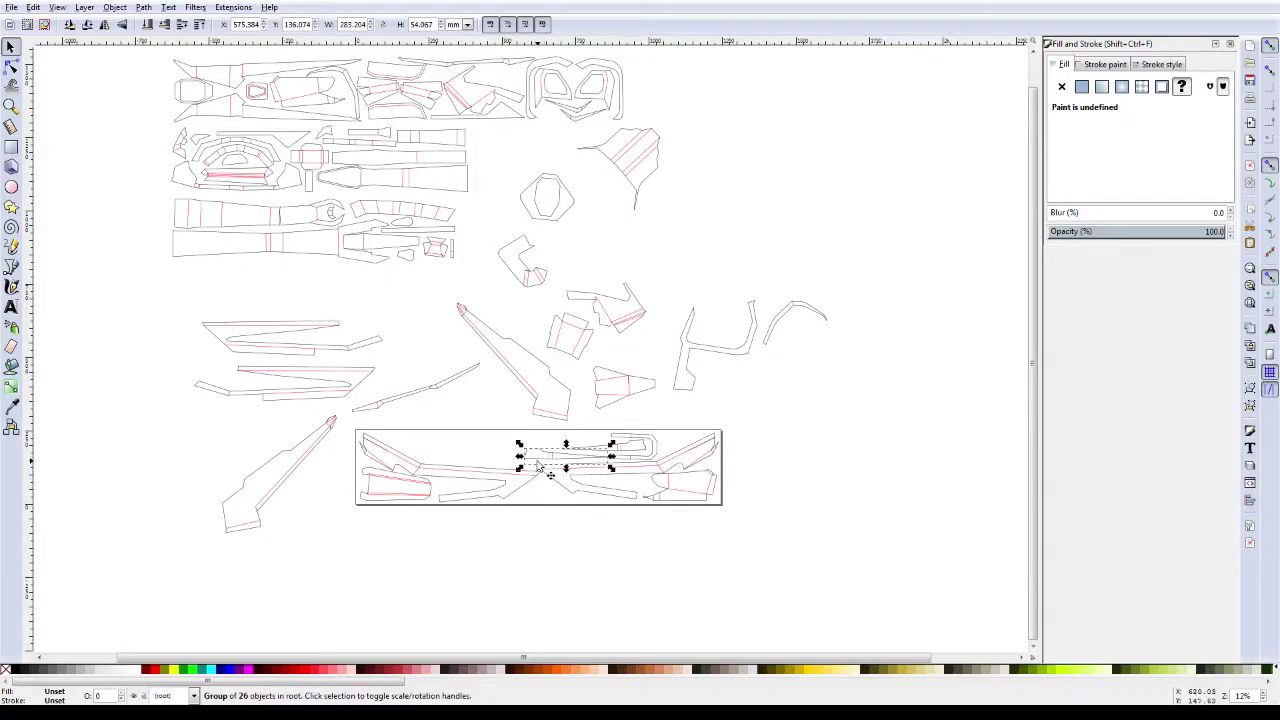
left_click(438, 392)
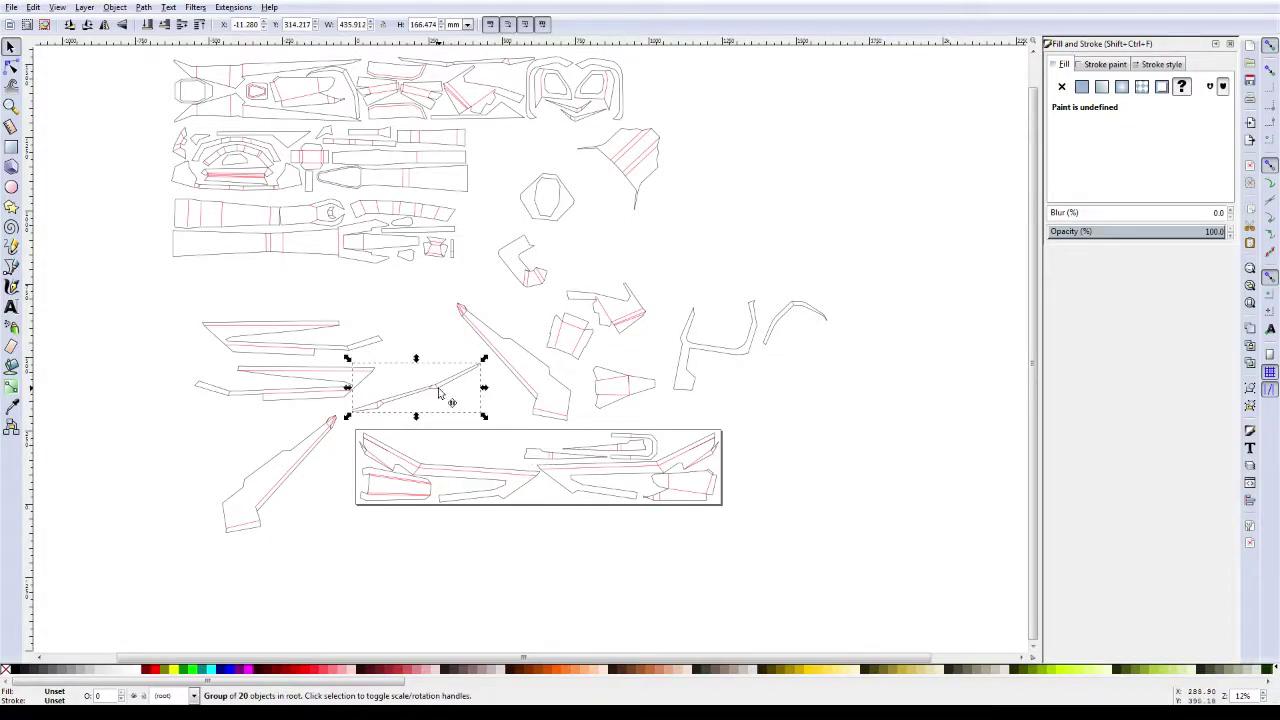
left_click(438, 392)
left_click_drag(484, 358, 498, 395)
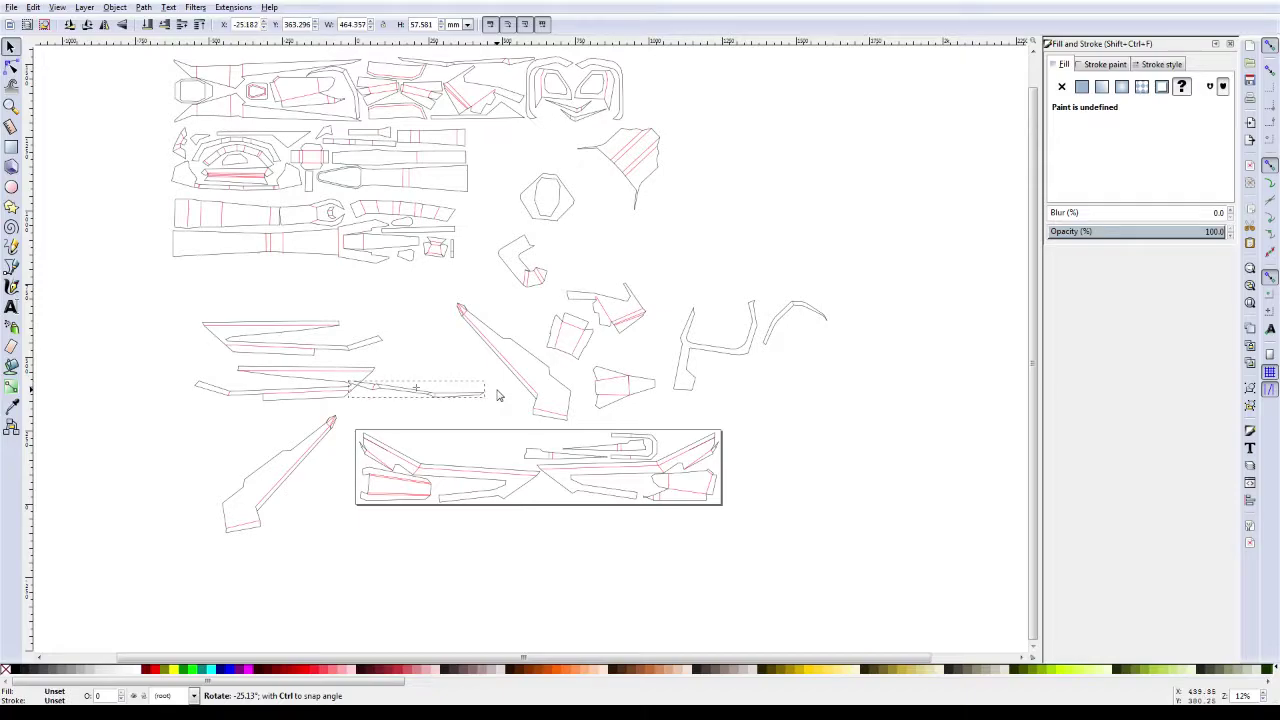
left_click(460, 398)
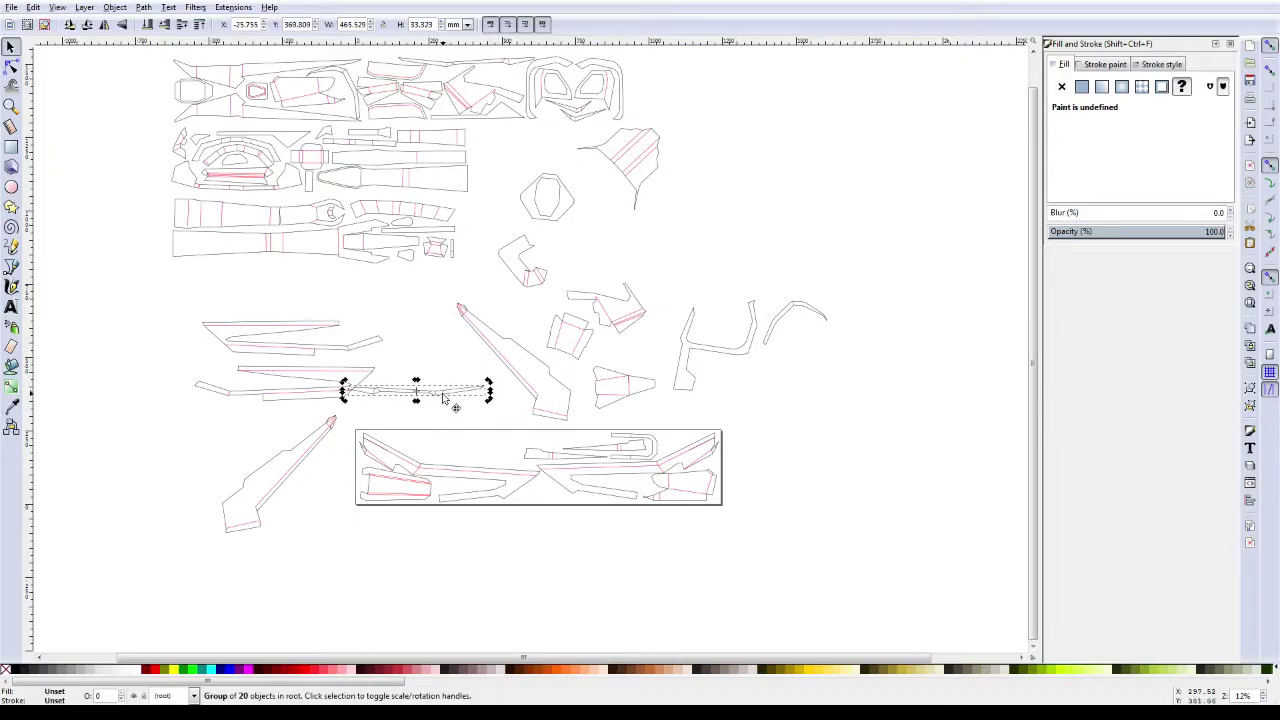
left_click_drag(443, 397, 500, 450)
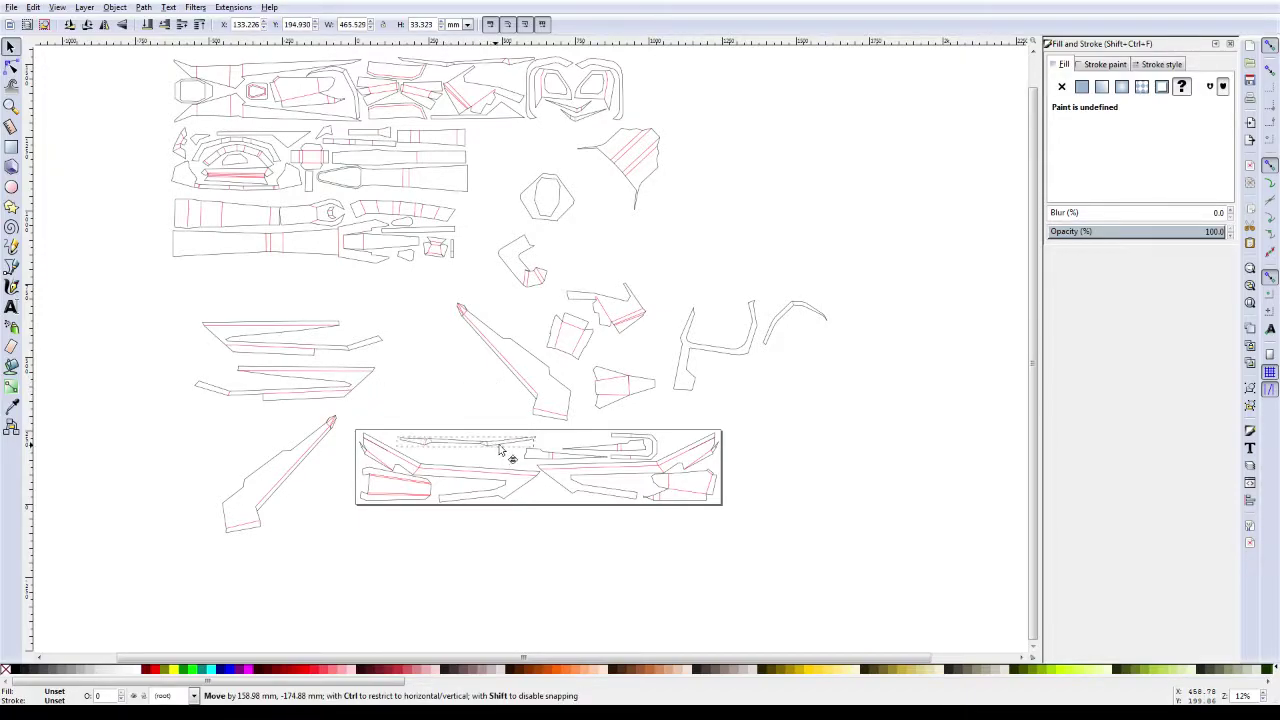
left_click_drag(500, 450, 560, 450)
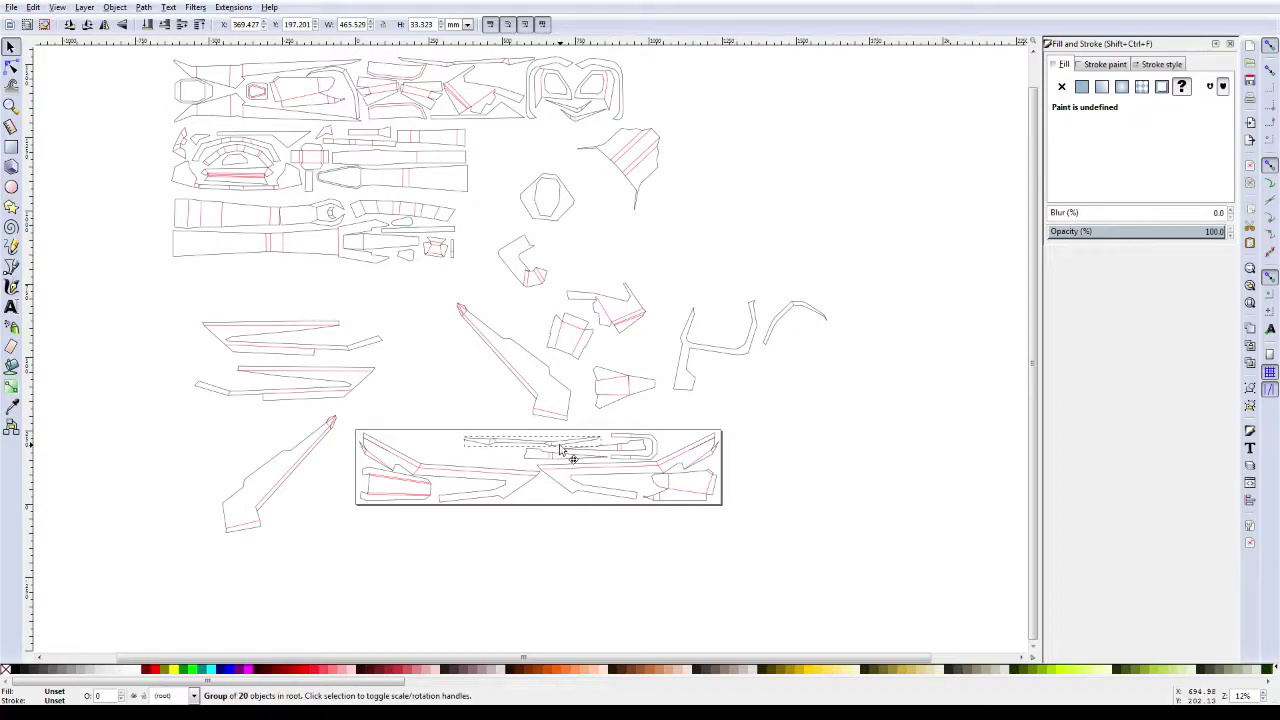
left_click(490, 407)
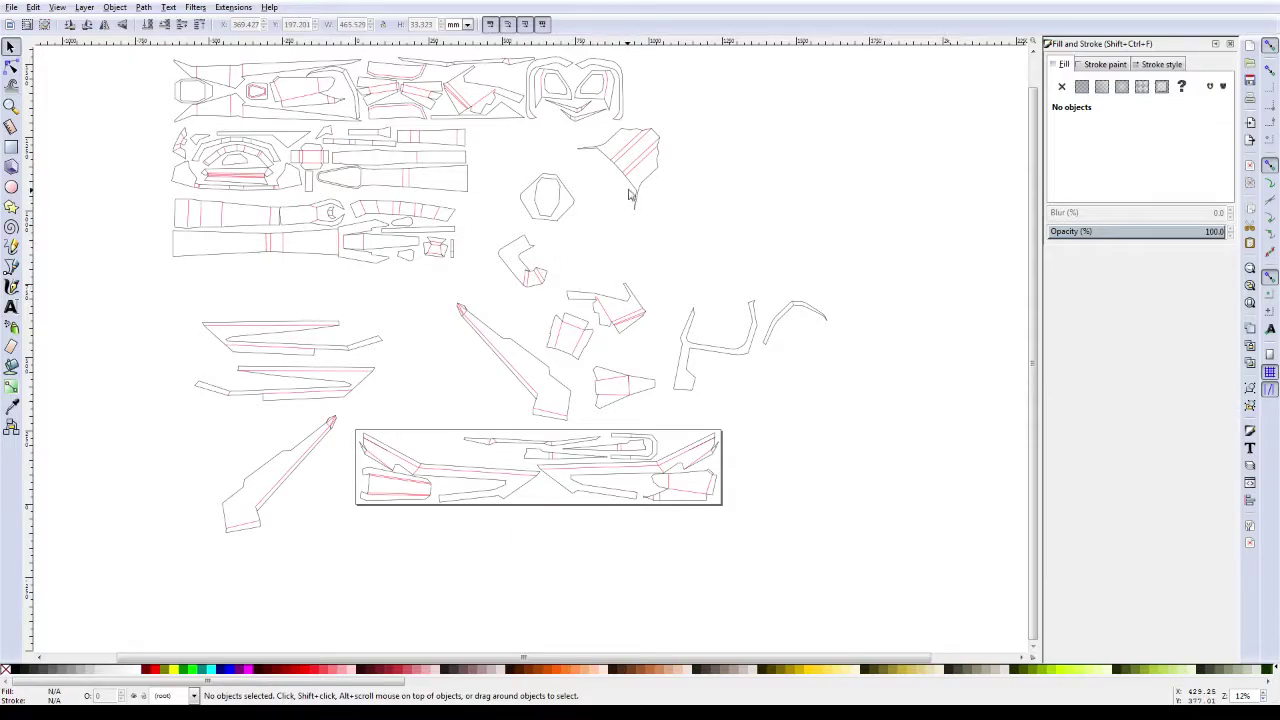
Step: Drag the pink-lined piece, a small piece and the octagon beside the long diagonal piece, then check the layout
mouse_move(640, 177)
left_mouse_down()
mouse_move(447, 393)
mouse_move(434, 384)
left_mouse_up()
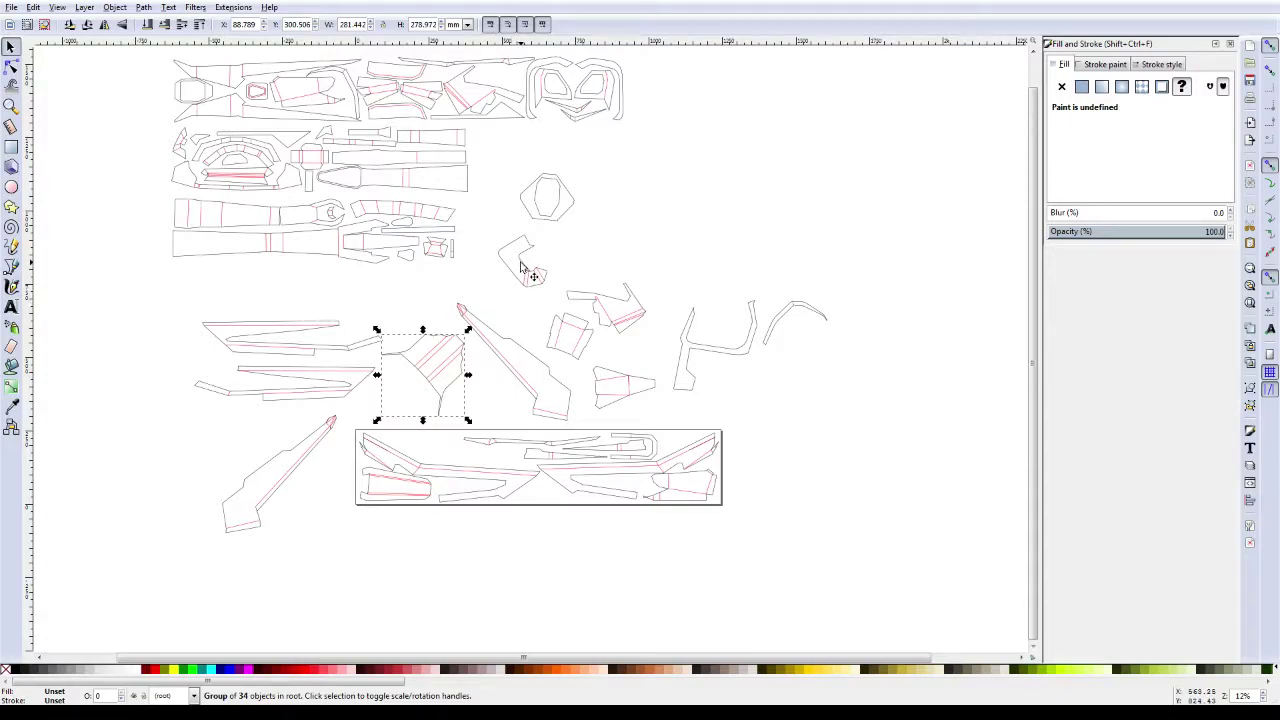
left_click_drag(526, 268, 398, 402)
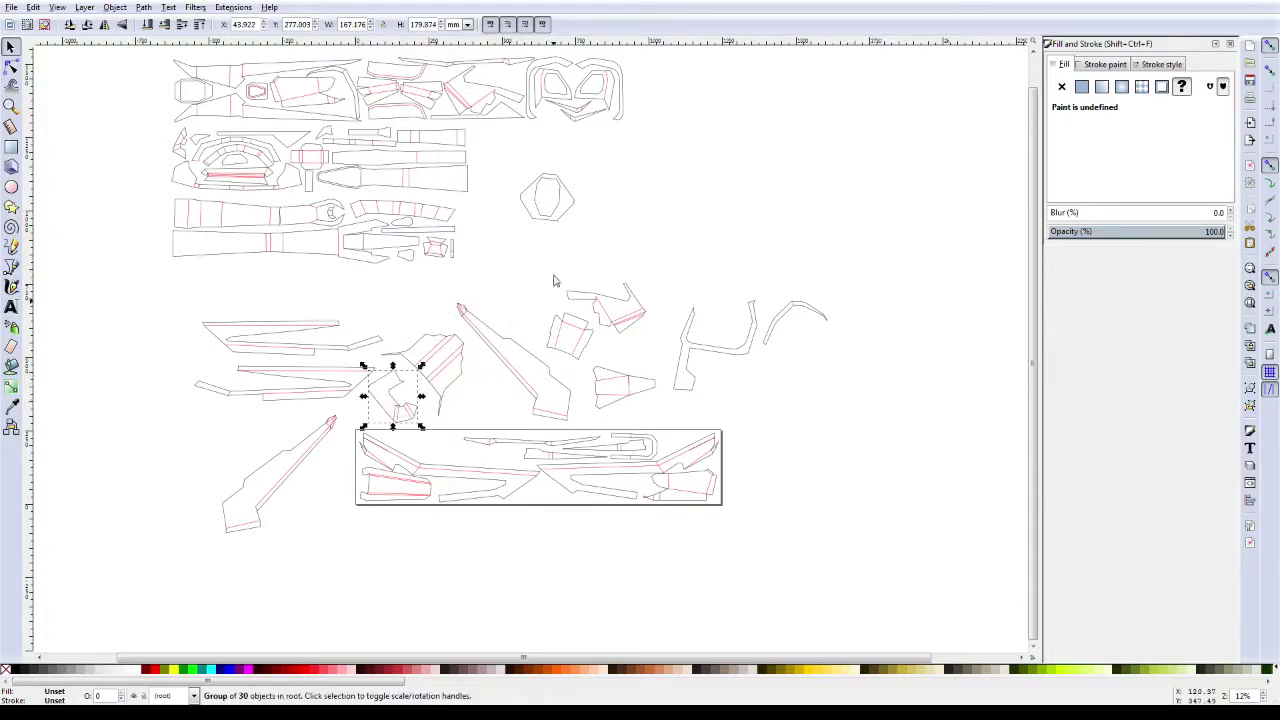
left_click_drag(571, 218, 500, 412)
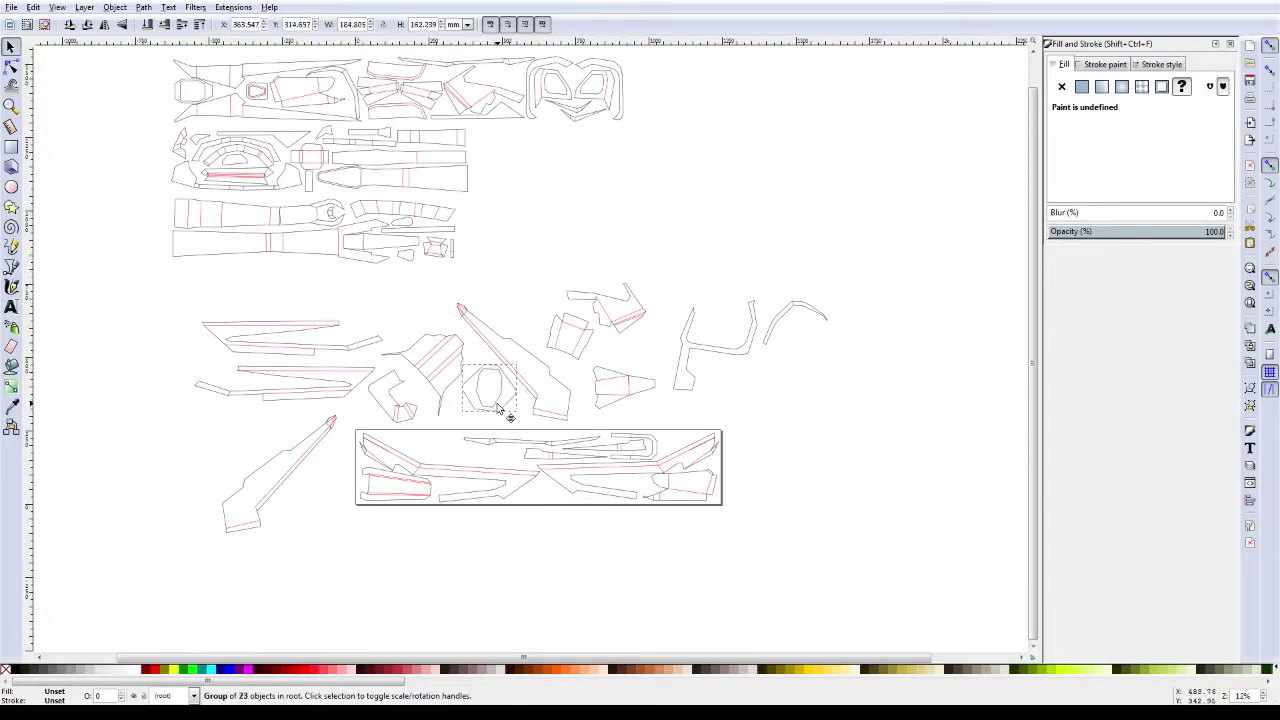
left_click(521, 305)
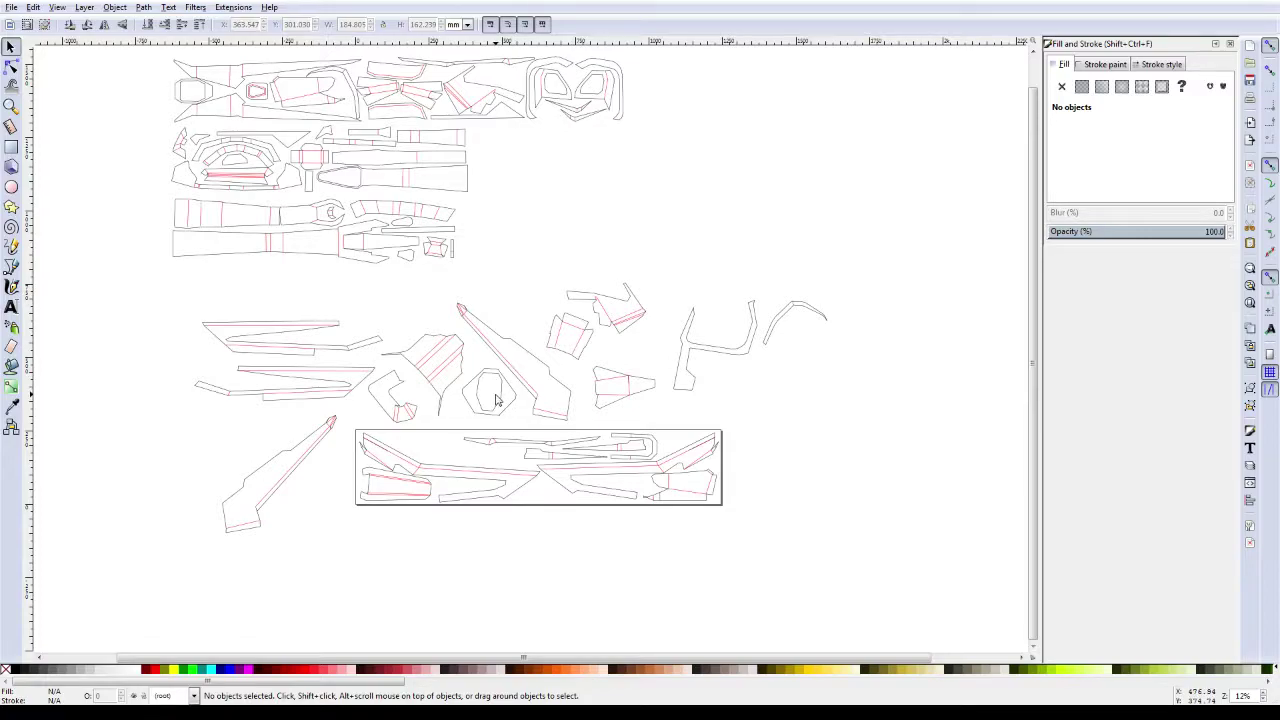
scroll(558, 472, "up", 1)
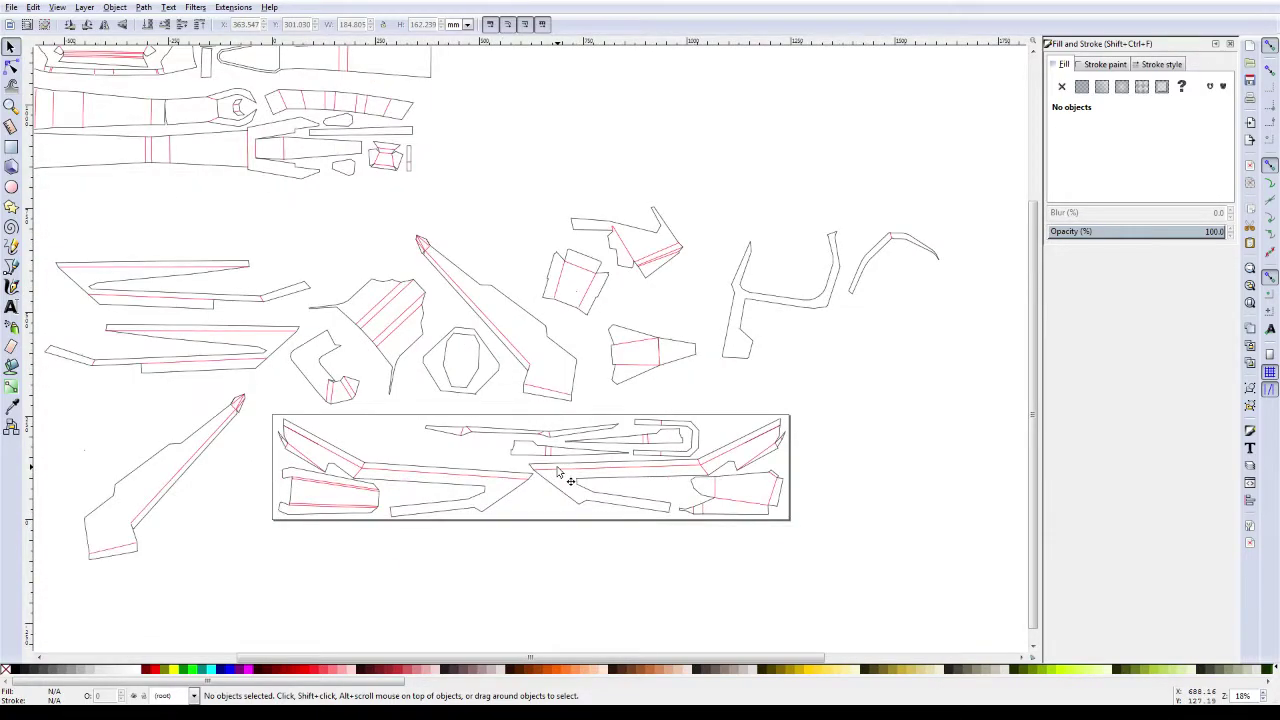
left_click_drag(558, 472, 581, 464)
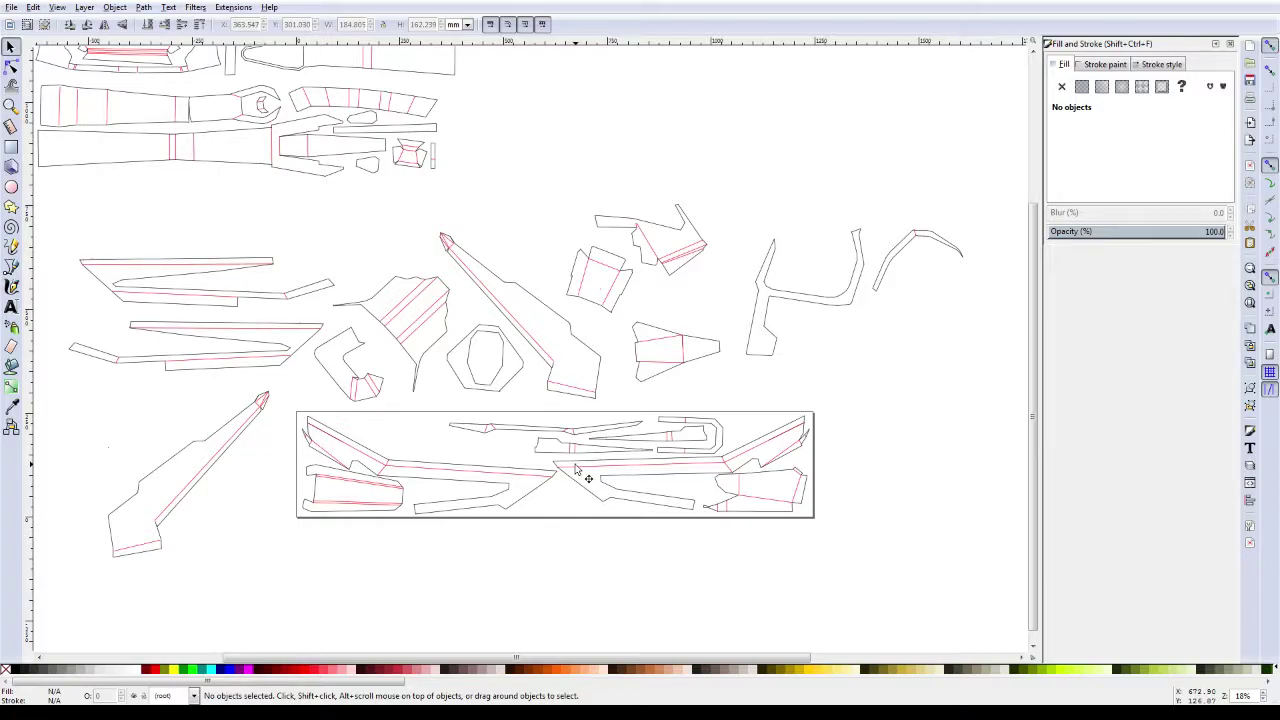
scroll(575, 468, "down", 1, "ctrl")
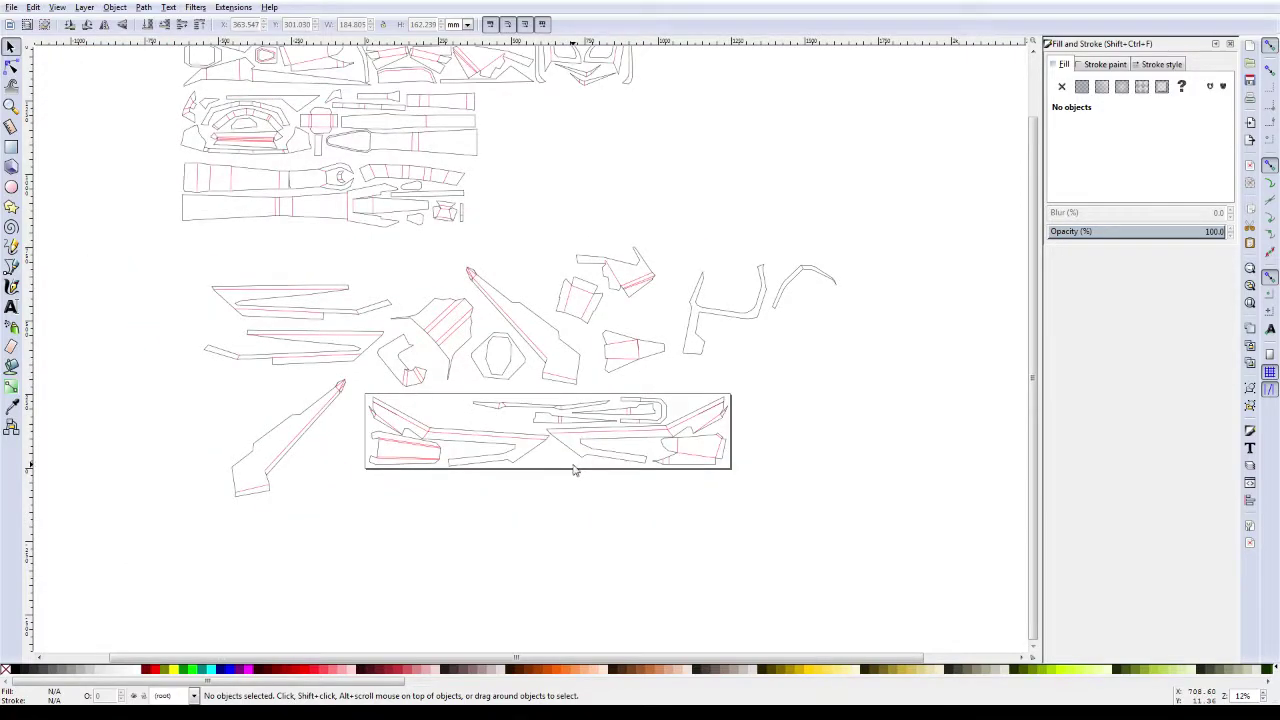
scroll(565, 445, "down", 1, "ctrl")
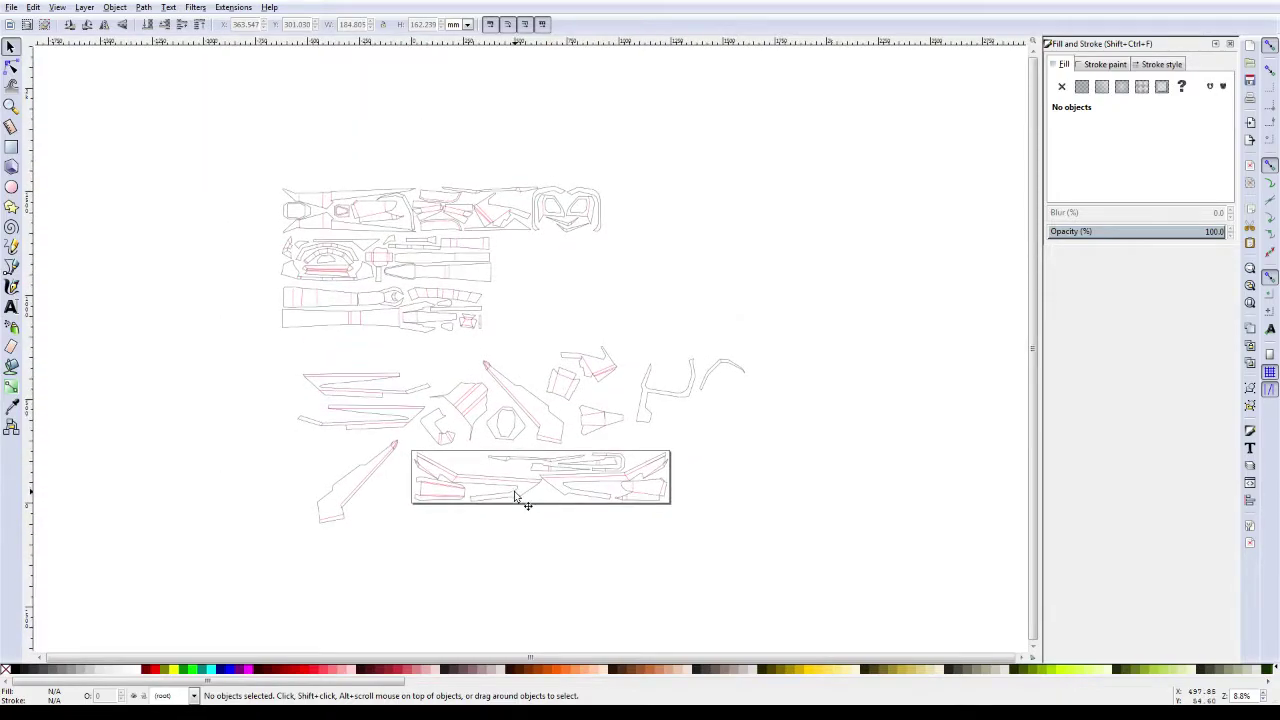
Step: Save the layout as a new file named CaldariusGunPage04.svg
key("ctrl+shift+s")
key("End")
key("BackSpace")
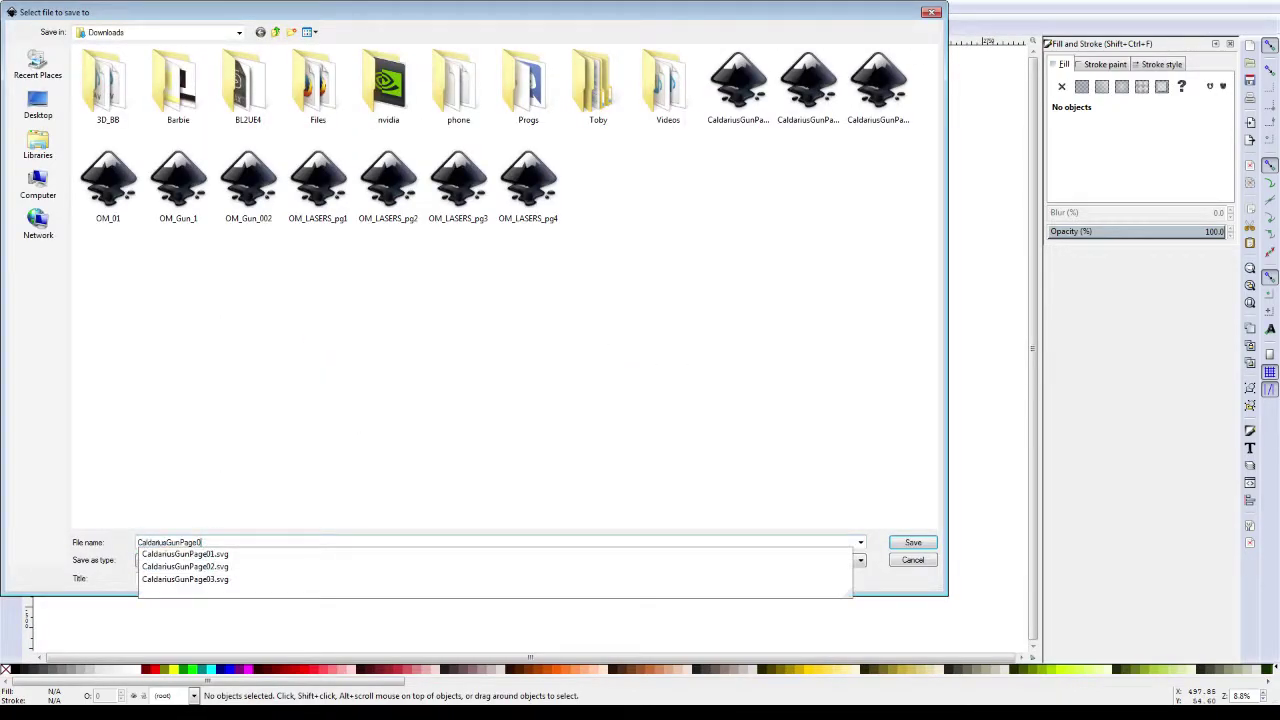
type("4")
key("Return")
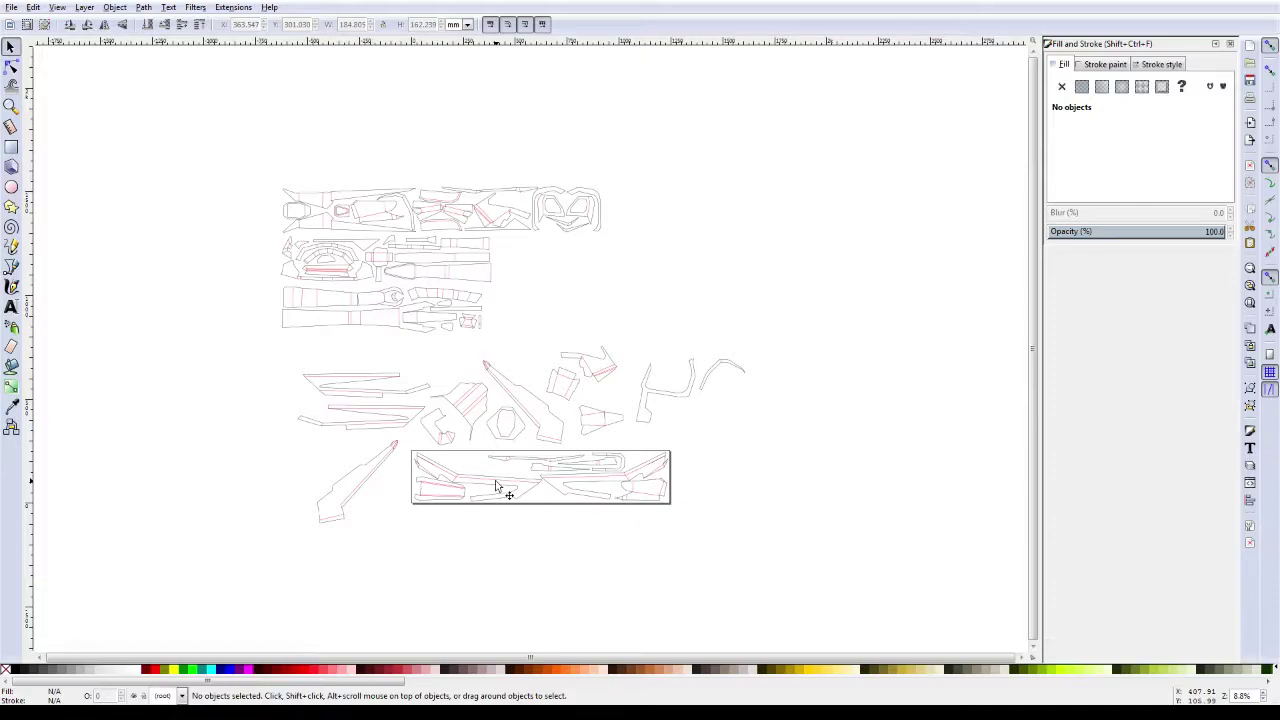
Step: Move the saved pieces out of the frame and place the hexagonal and small angular pieces inside
left_click_drag(497, 487, 266, 400)
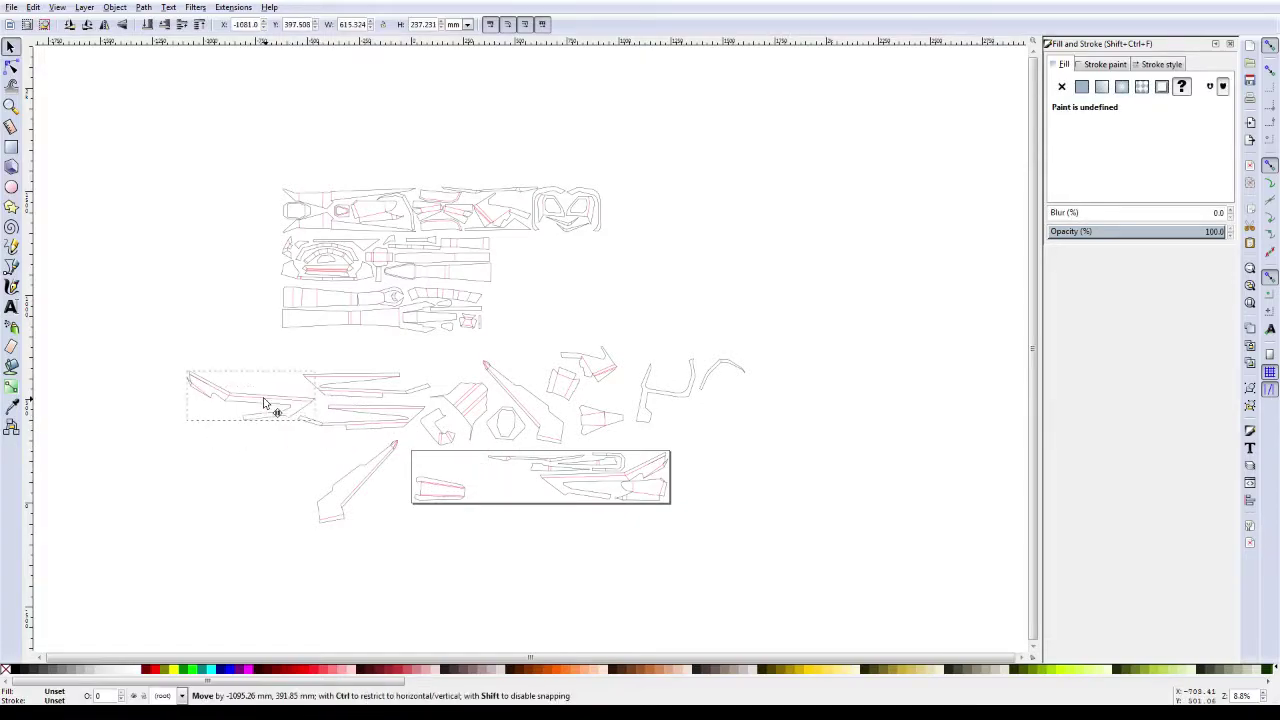
scroll(463, 511, "up", 1)
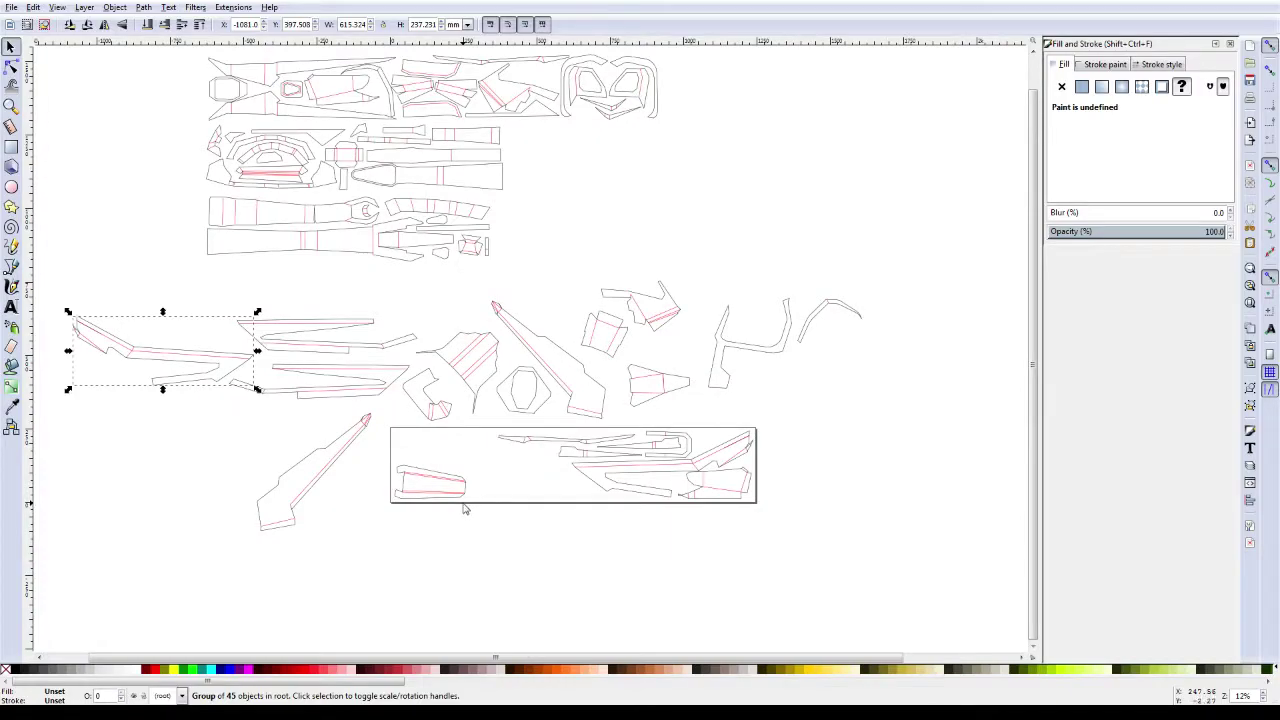
mouse_move(478, 380)
left_mouse_down()
mouse_move(490, 460)
mouse_move(465, 346)
left_mouse_up()
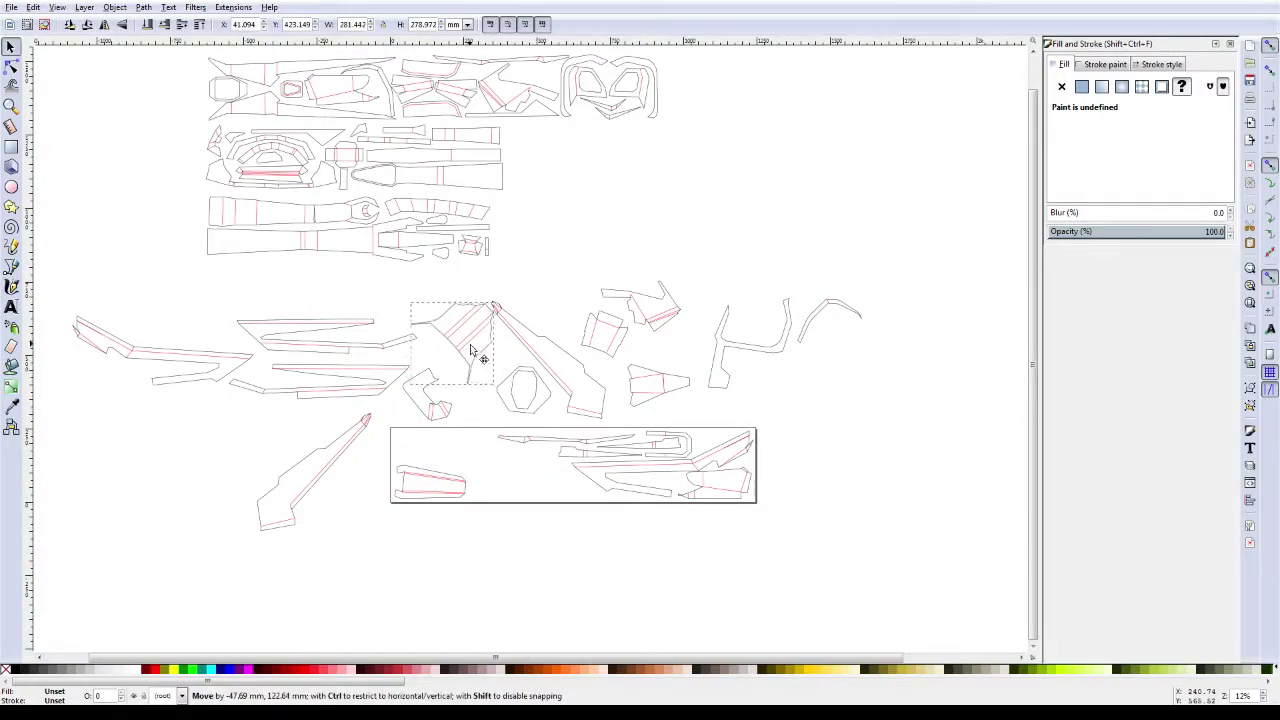
left_click_drag(521, 402, 533, 483)
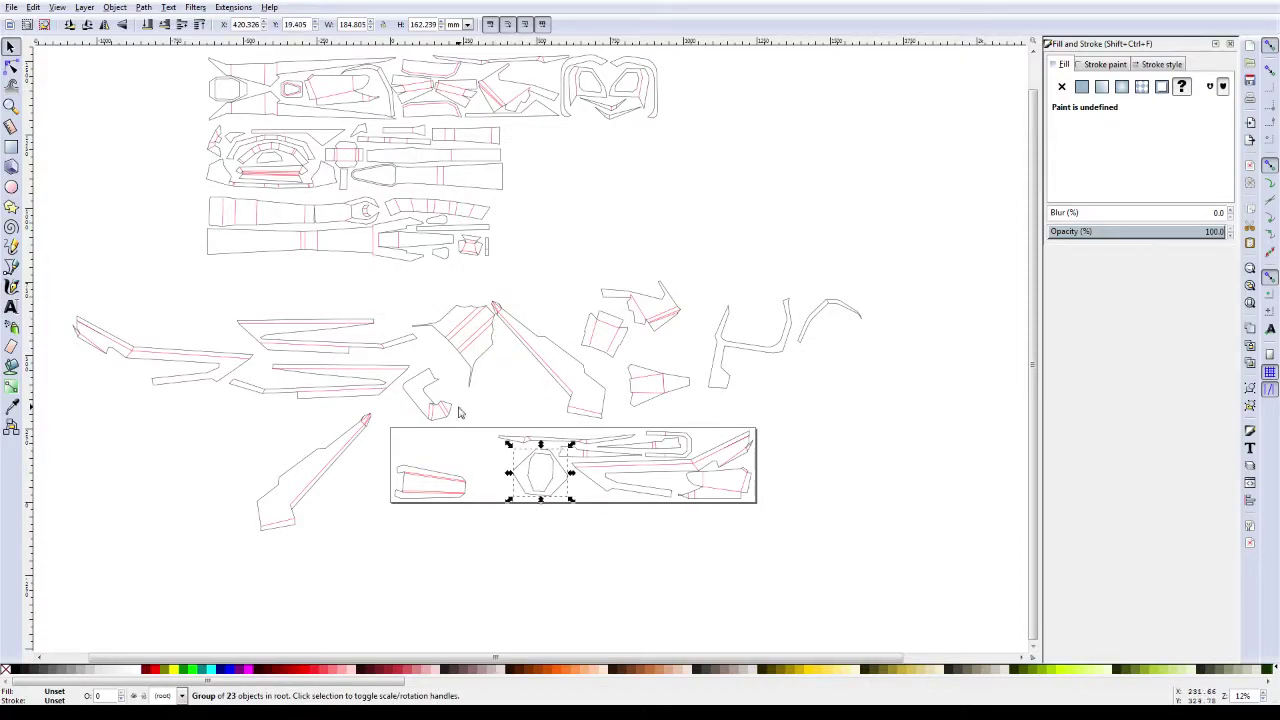
mouse_move(441, 408)
left_mouse_down()
mouse_move(506, 488)
mouse_move(497, 481)
mouse_move(524, 447)
mouse_move(510, 492)
left_mouse_up()
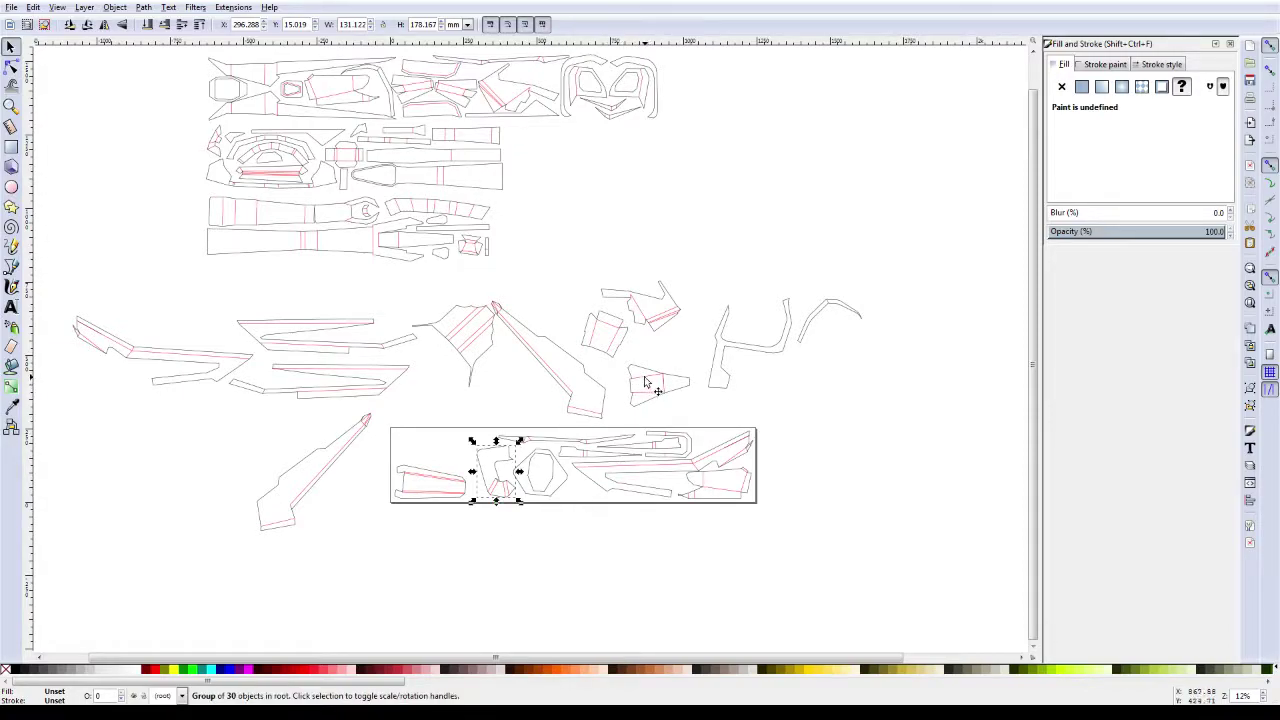
Step: Drag the two small pieces inside the page frame
mouse_move(617, 342)
left_mouse_down()
mouse_move(458, 453)
mouse_move(515, 398)
left_mouse_up()
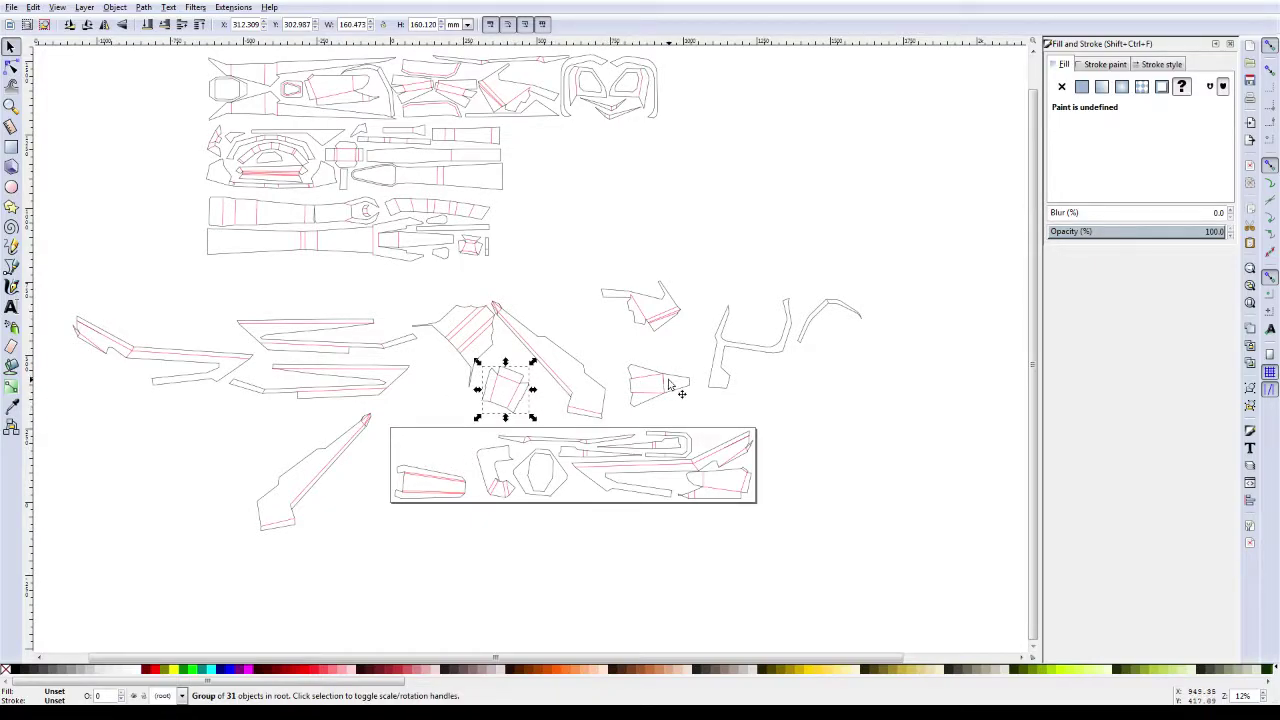
mouse_move(664, 388)
left_mouse_down()
mouse_move(430, 460)
mouse_move(440, 453)
left_mouse_up()
left_click(447, 455)
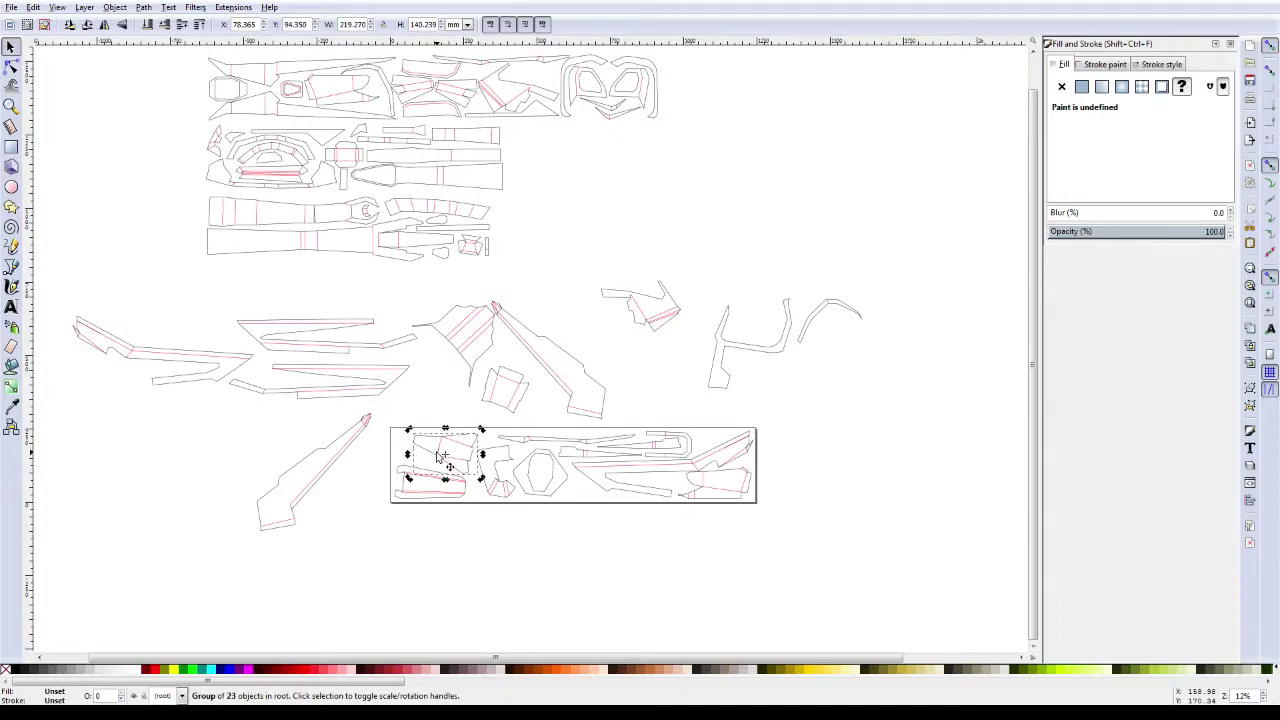
Step: Rotate the curved right-hand piece to a new angle and place it on the page
left_click(815, 323)
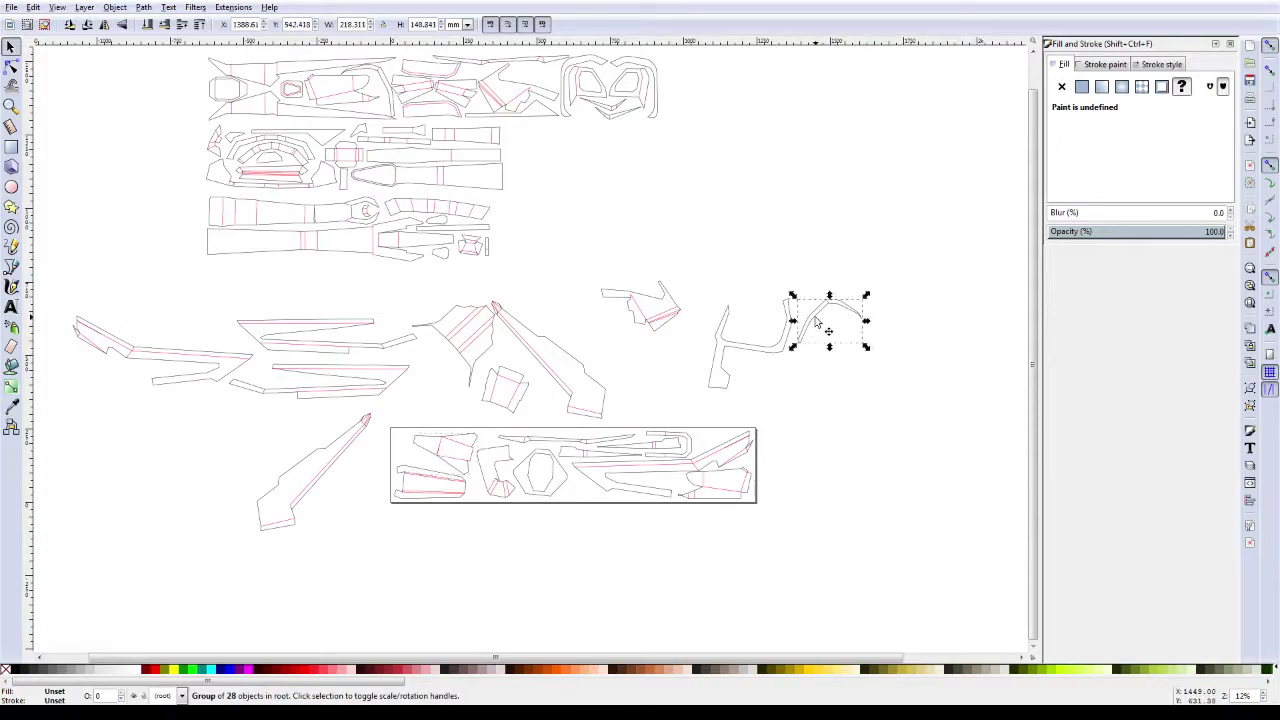
mouse_move(793, 296)
left_mouse_down()
mouse_move(790, 360)
mouse_move(873, 332)
mouse_move(863, 313)
mouse_move(869, 324)
mouse_move(733, 340)
left_mouse_up()
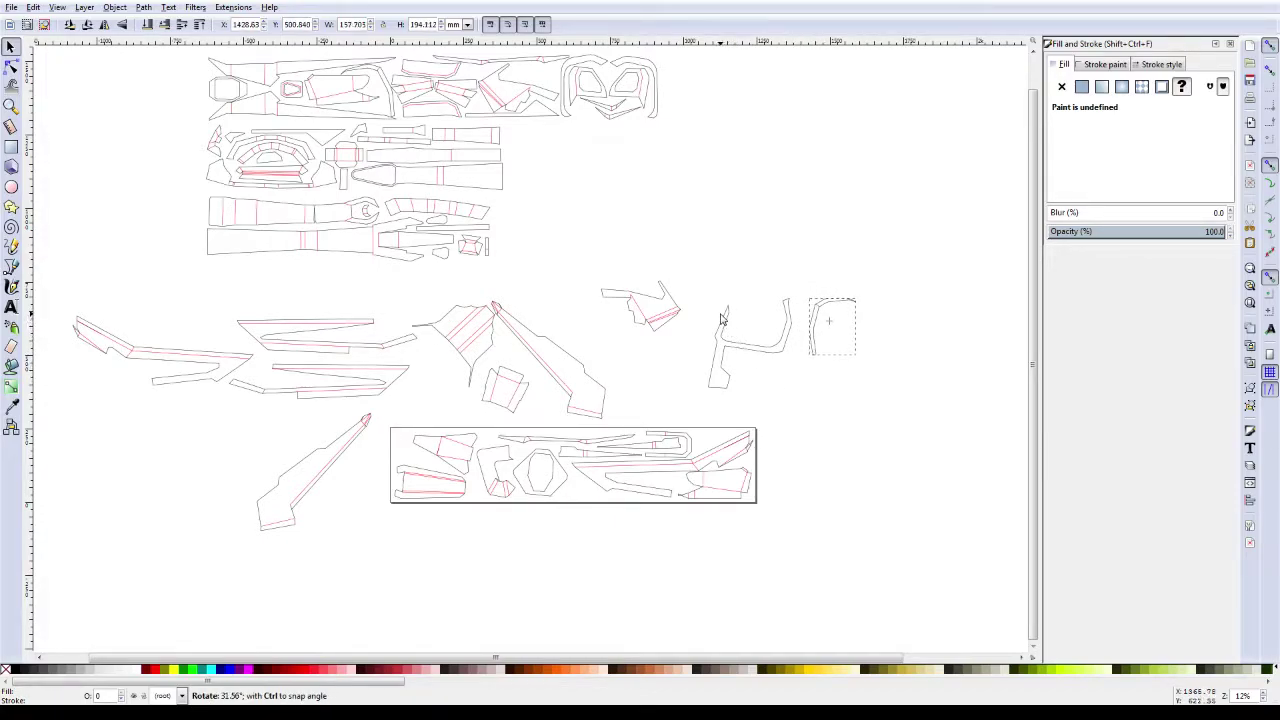
mouse_move(733, 340)
left_mouse_down()
mouse_move(820, 338)
mouse_move(593, 453)
mouse_move(481, 484)
left_mouse_up()
Step: Zoom in and move the octagon piece out above the page
scroll(481, 484, "up", 1, "ctrl")
scroll(481, 484, "up", 1, "ctrl")
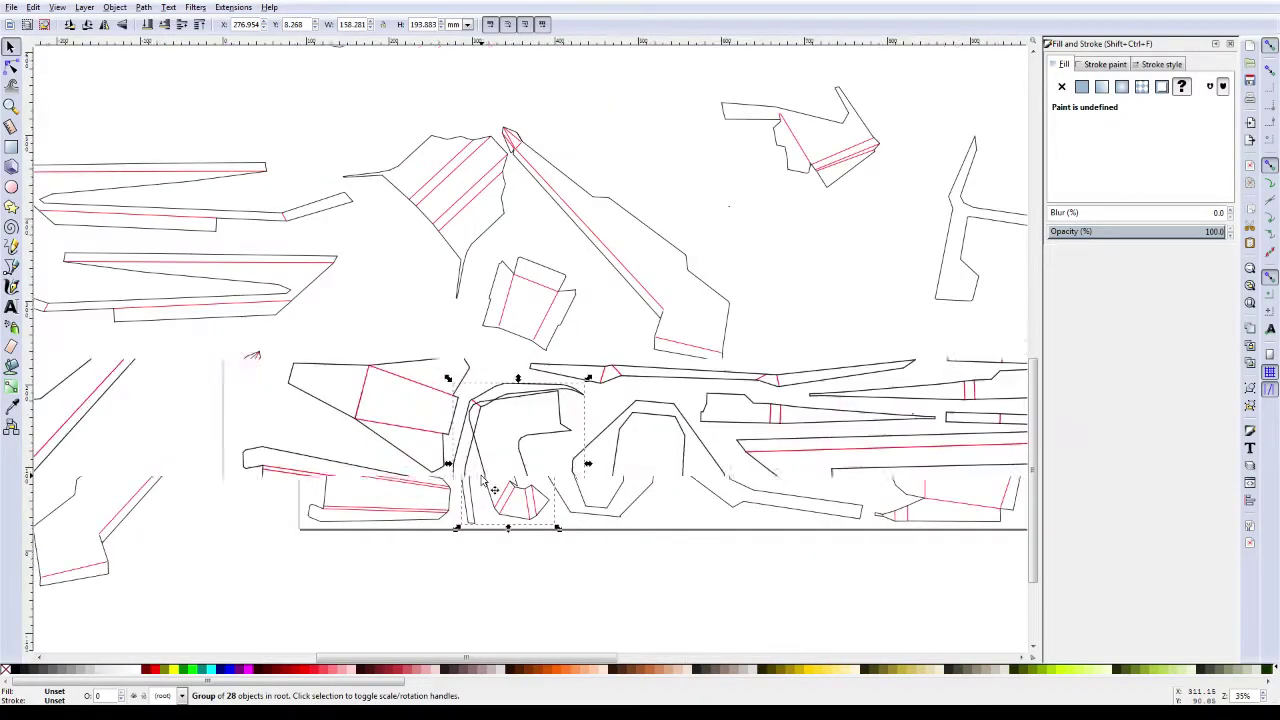
scroll(481, 484, "up", 1, "ctrl")
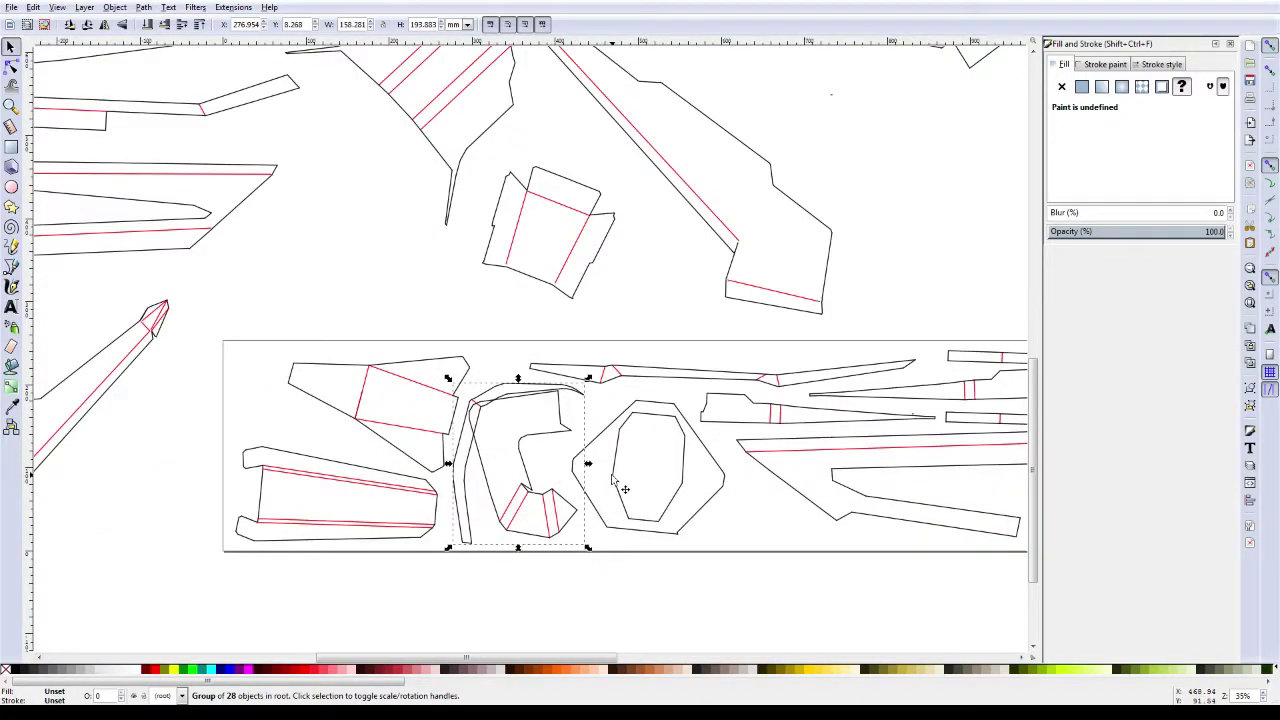
left_click_drag(613, 480, 391, 274)
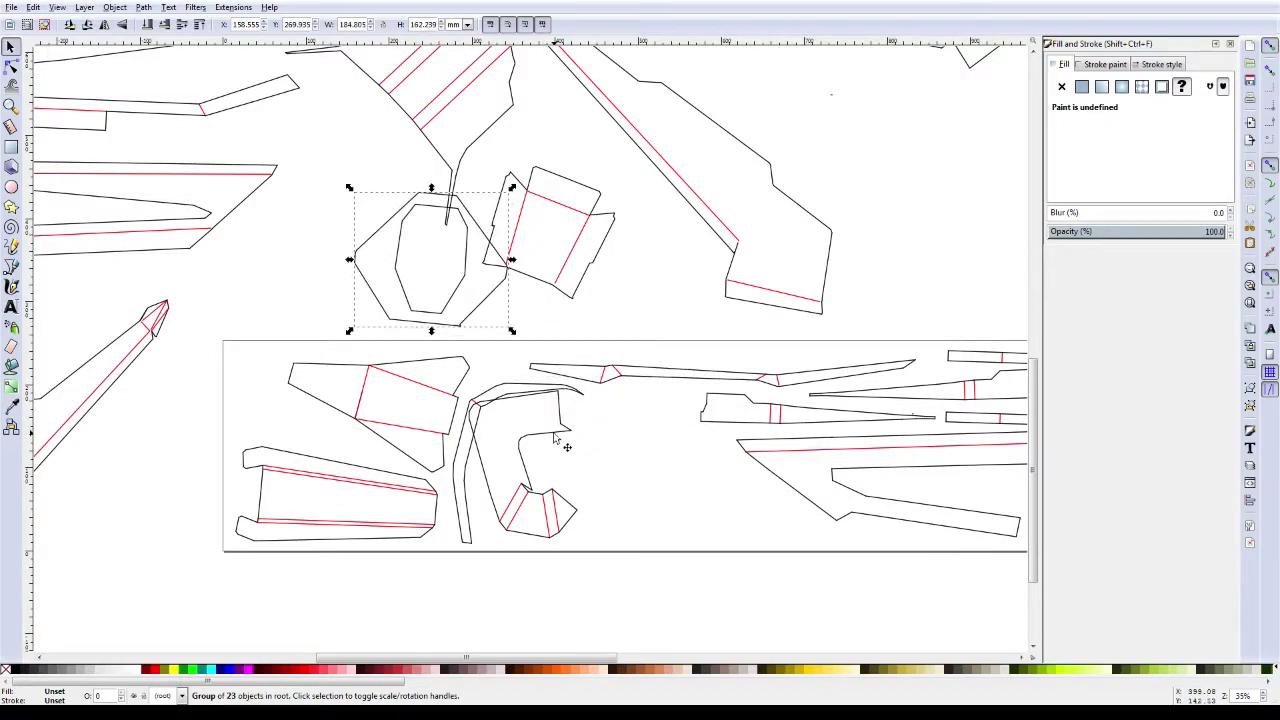
Step: Shift the red-lined L-shaped piece right, rotate it counter-clockwise, and nudge it right and down
left_click_drag(556, 440, 684, 448)
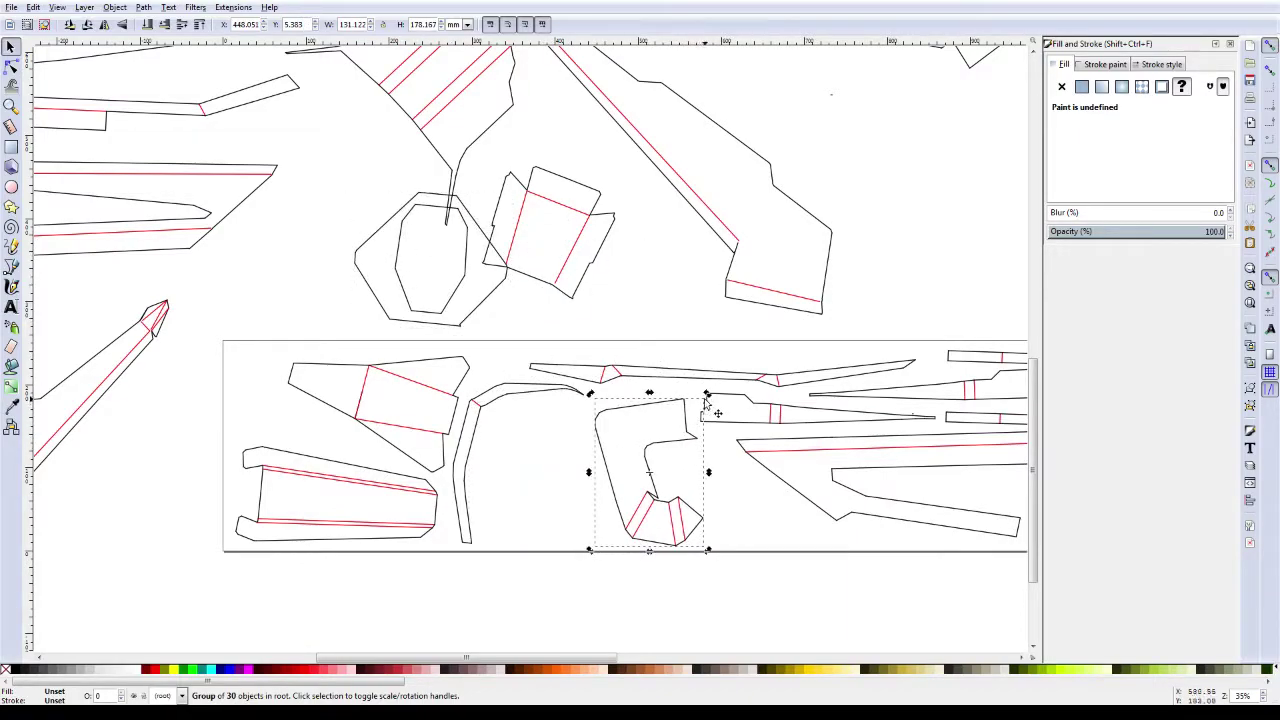
left_click(706, 400)
left_click_drag(708, 393, 658, 405)
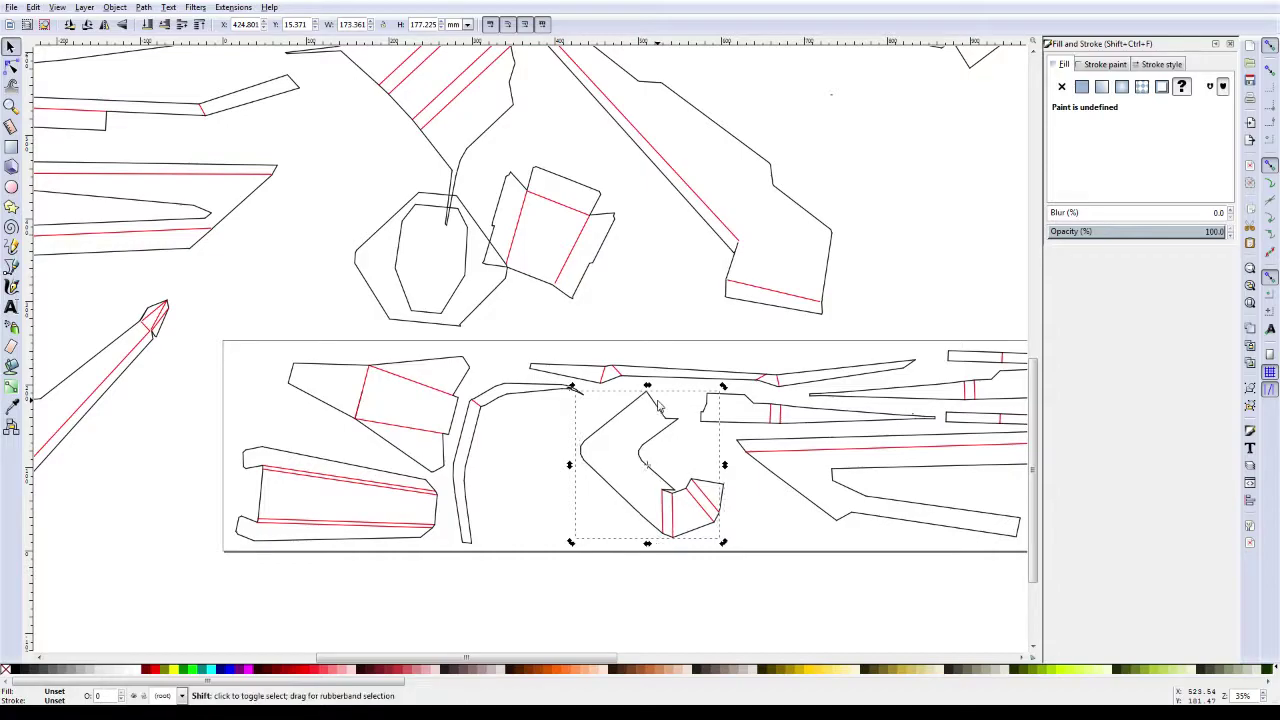
key("Right")
key("Right")
key("Right")
key("Right")
key("Right")
key("Right")
key("Down")
key("Down")
key("Right")
key("Right")
key("Right")
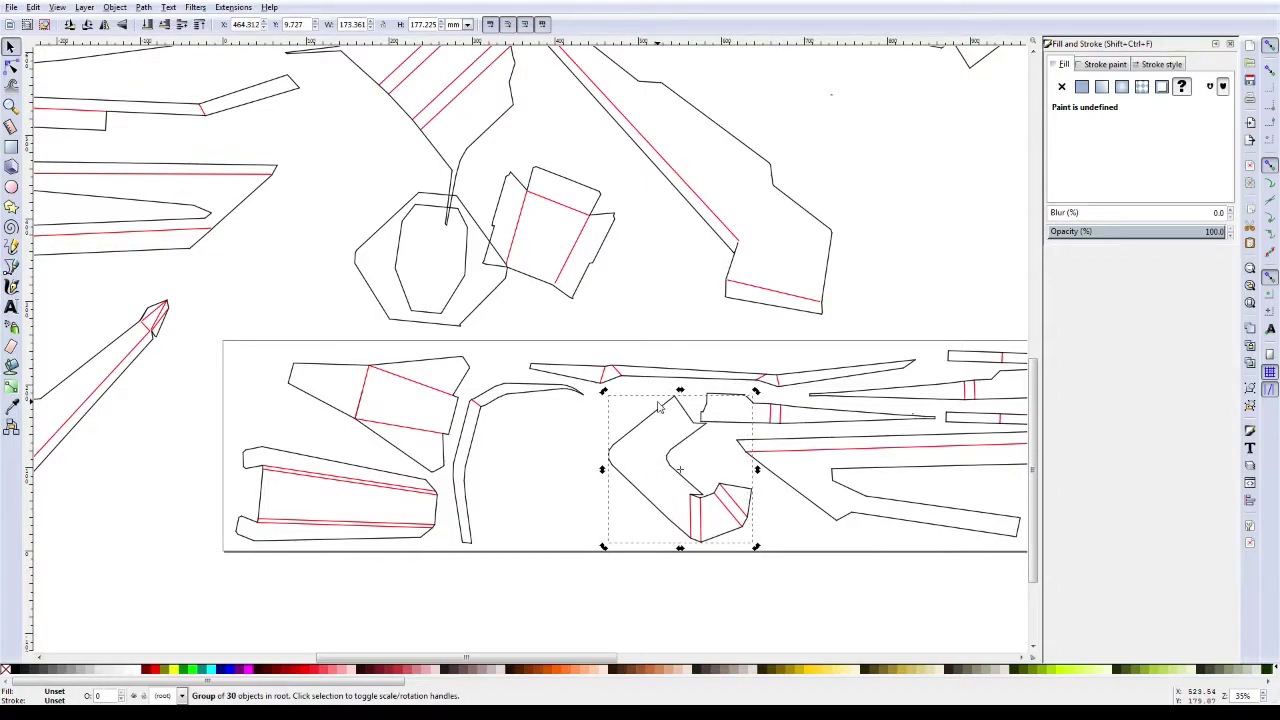
key("Right")
key("Right")
key("Down")
key("Down")
key("Right")
key("Right")
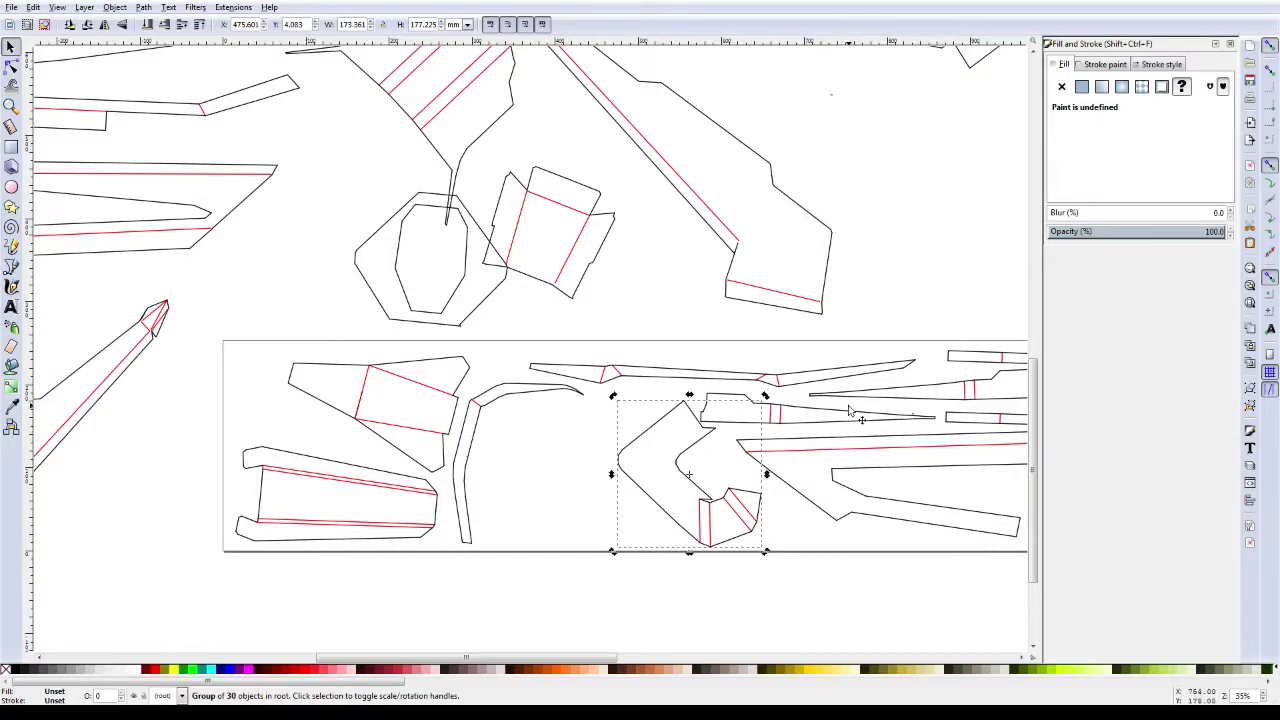
Step: Nudge the long thin piece up and move the octagon back beside the L-shape
left_click(852, 417)
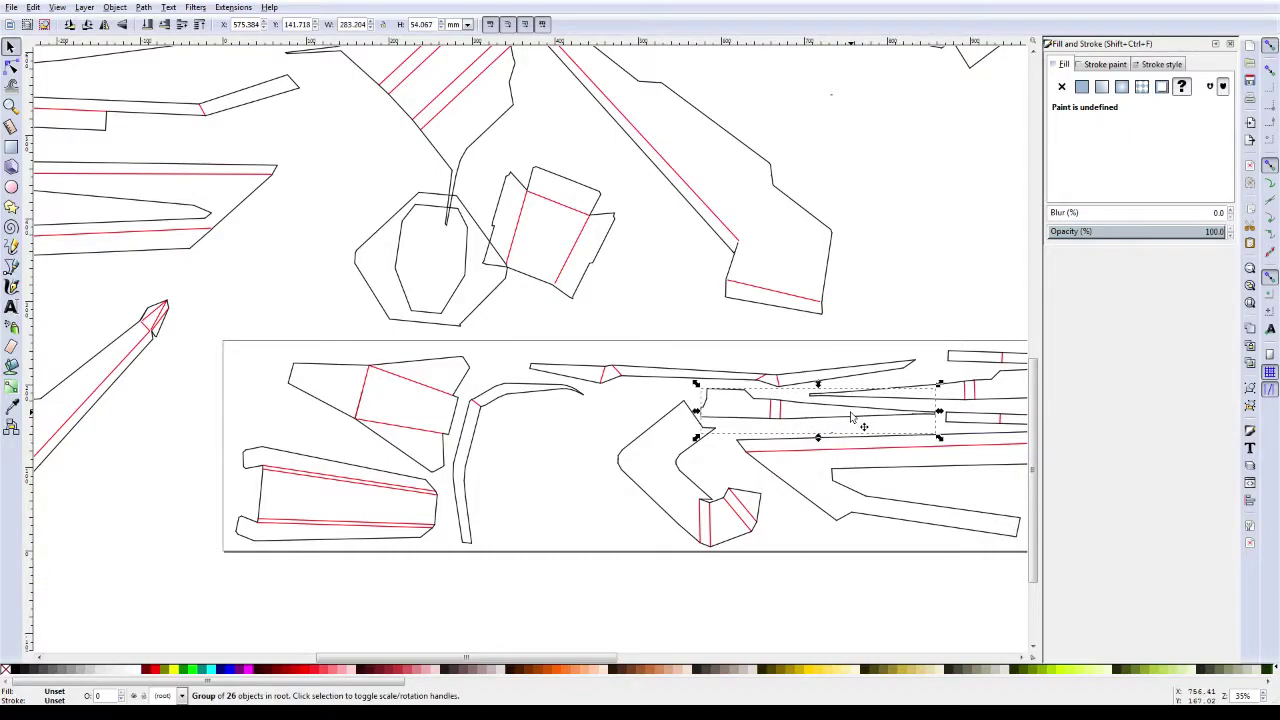
key("Up")
key("Up")
left_click(682, 463)
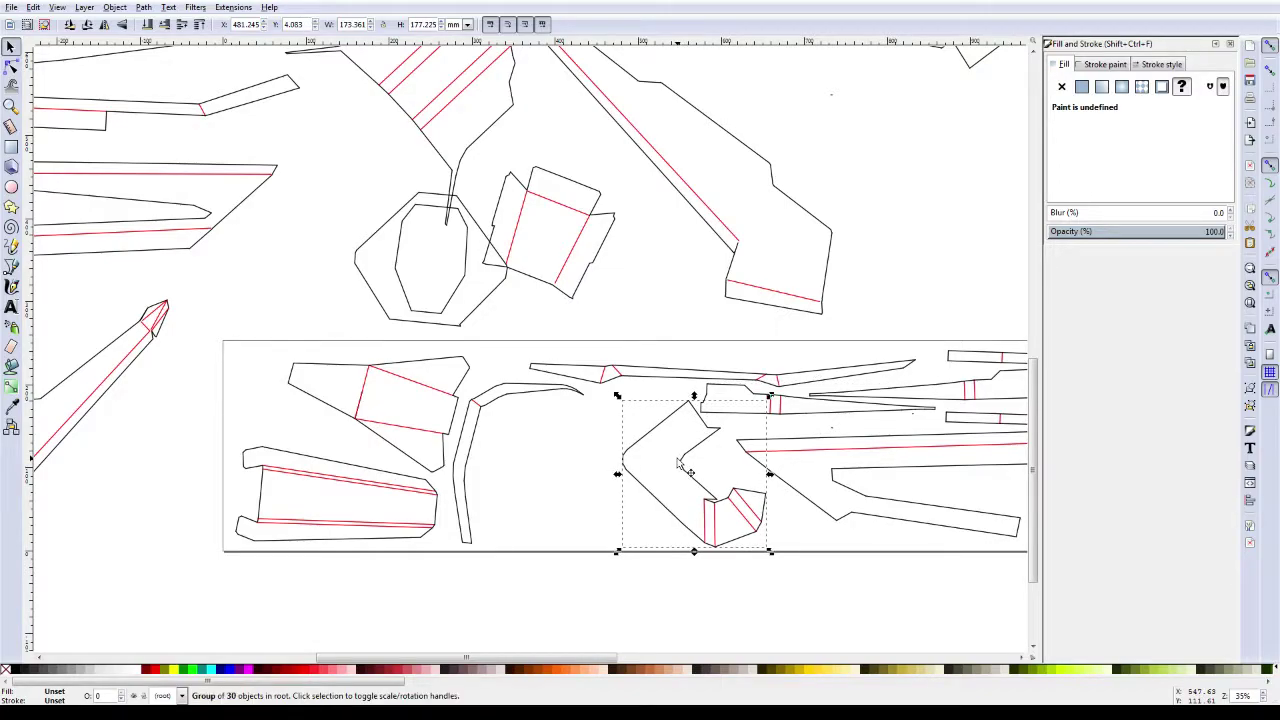
mouse_move(493, 298)
left_mouse_down()
mouse_move(603, 478)
mouse_move(611, 523)
left_mouse_up()
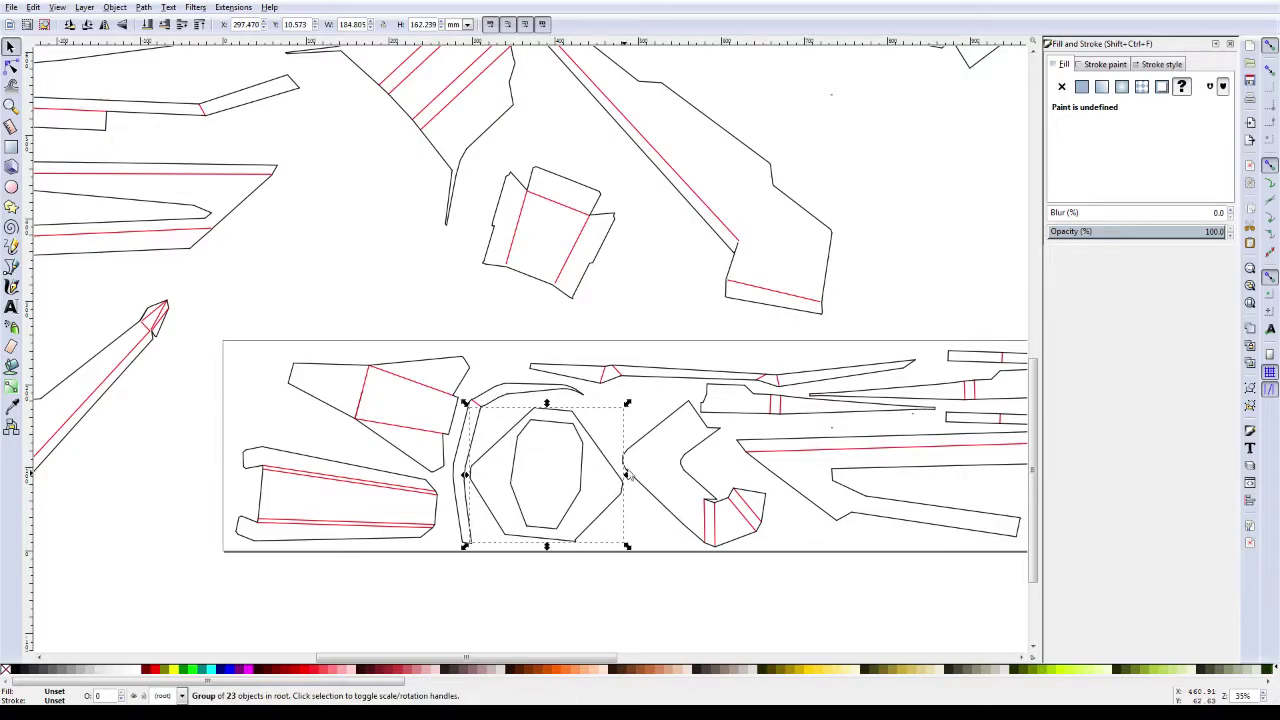
left_click(652, 416)
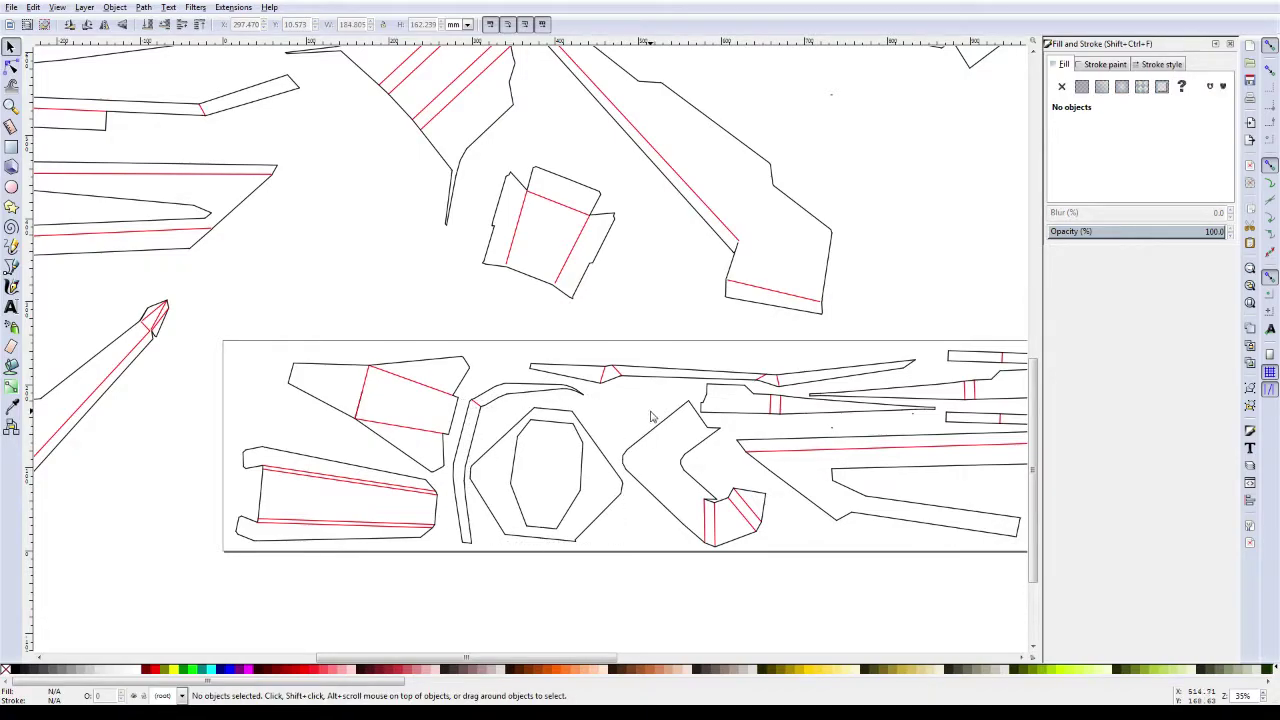
key("minus")
Step: Move the small red-lined piece onto the curved right-hand piece
key("minus")
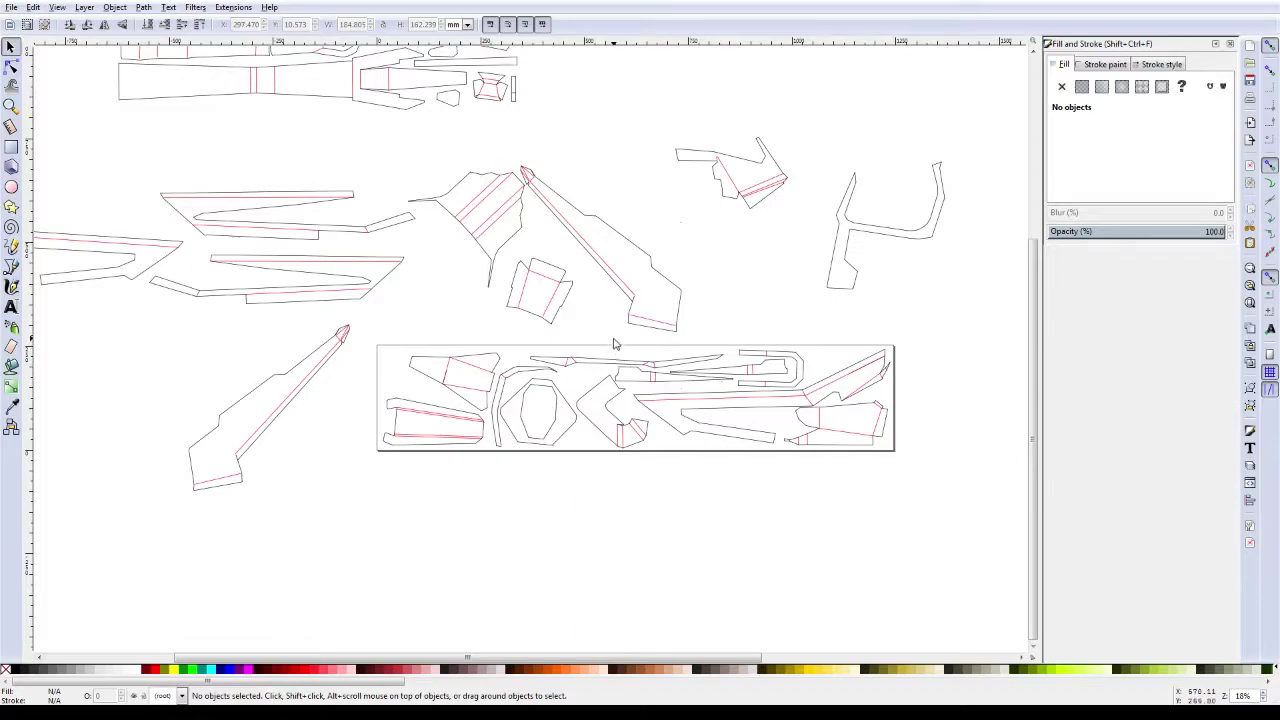
key("minus")
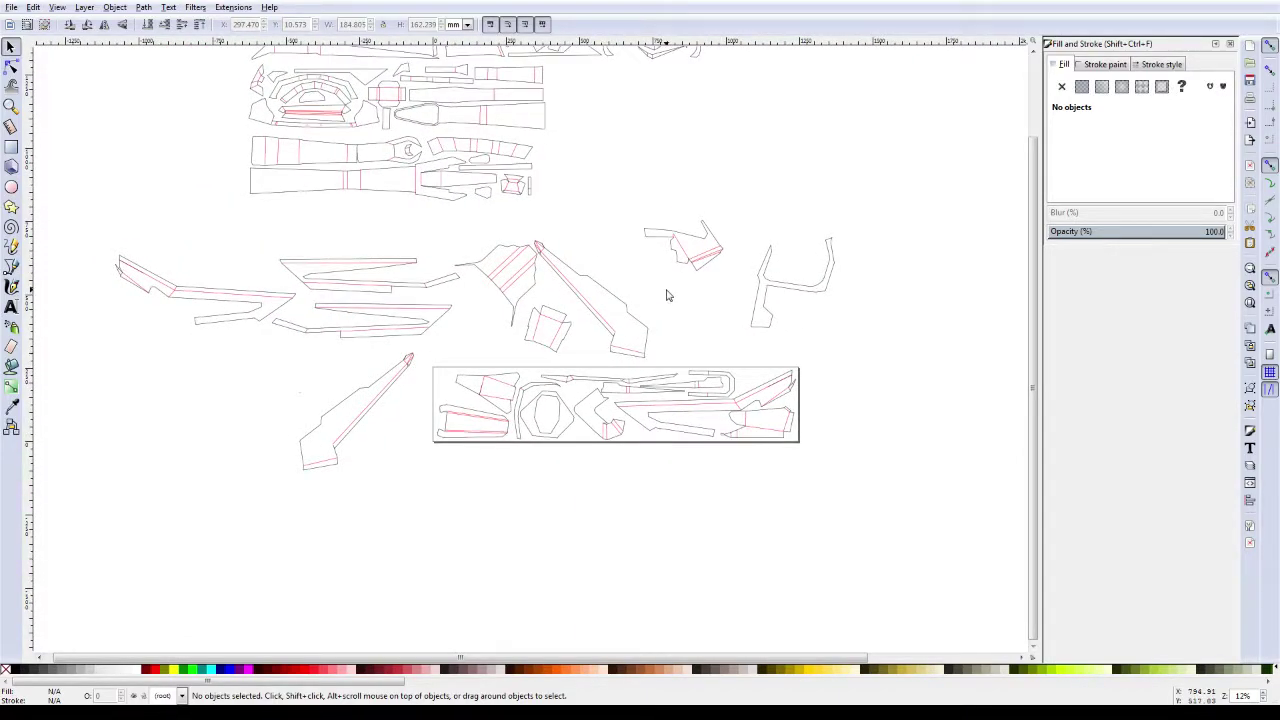
left_click(772, 284)
left_click(716, 246)
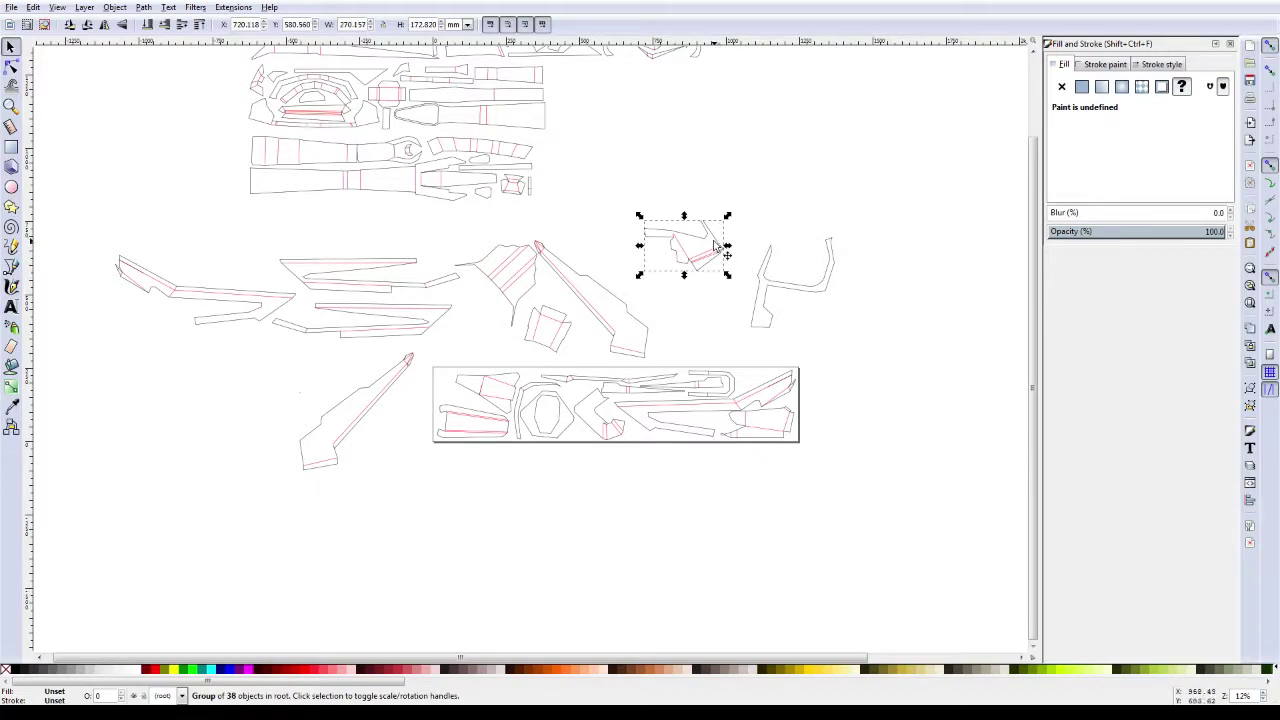
left_click(712, 238)
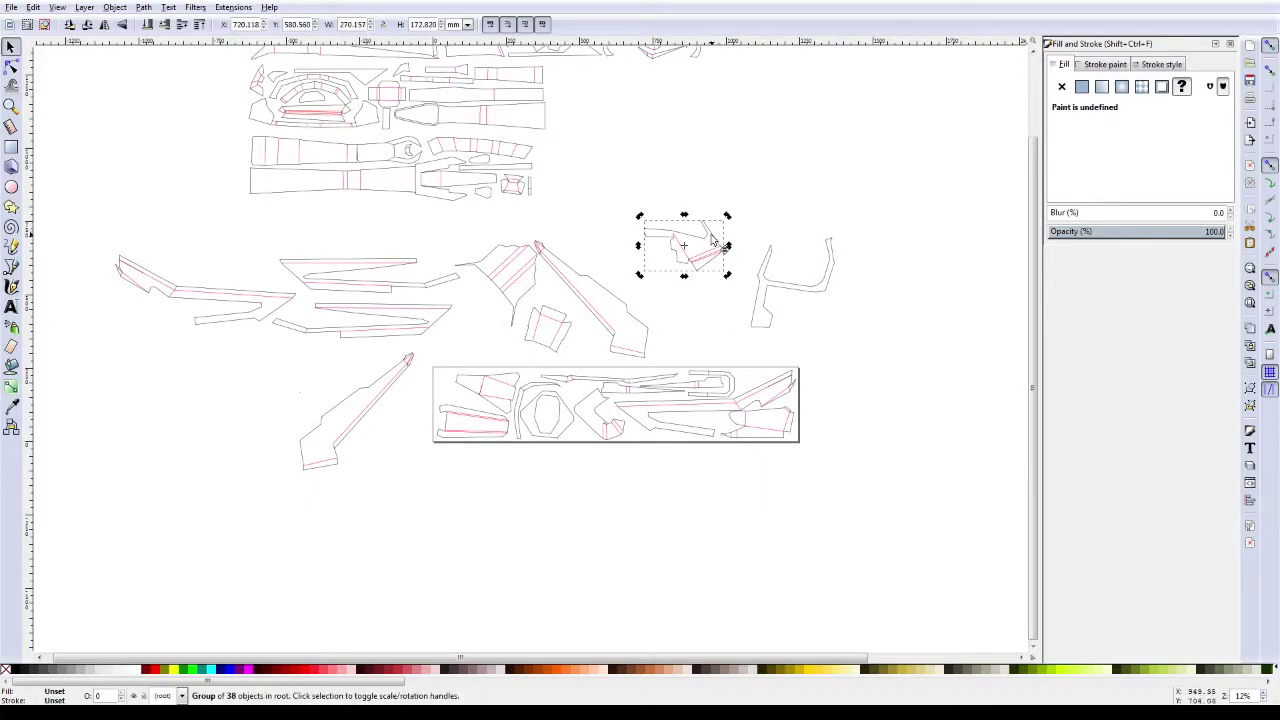
mouse_move(712, 238)
left_mouse_down()
mouse_move(800, 242)
mouse_move(826, 250)
mouse_move(817, 264)
left_mouse_up()
Step: Tilt the combined curved group about 5 degrees and deselect it
left_click(800, 242)
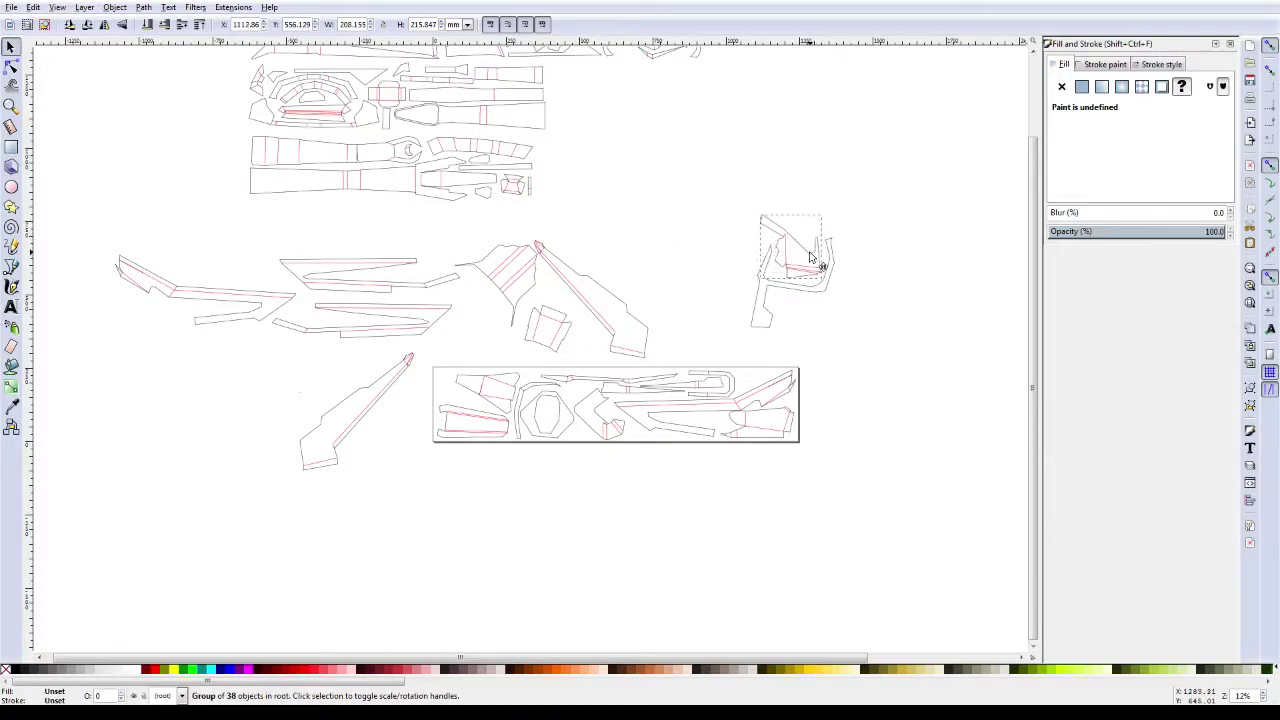
left_click(762, 312)
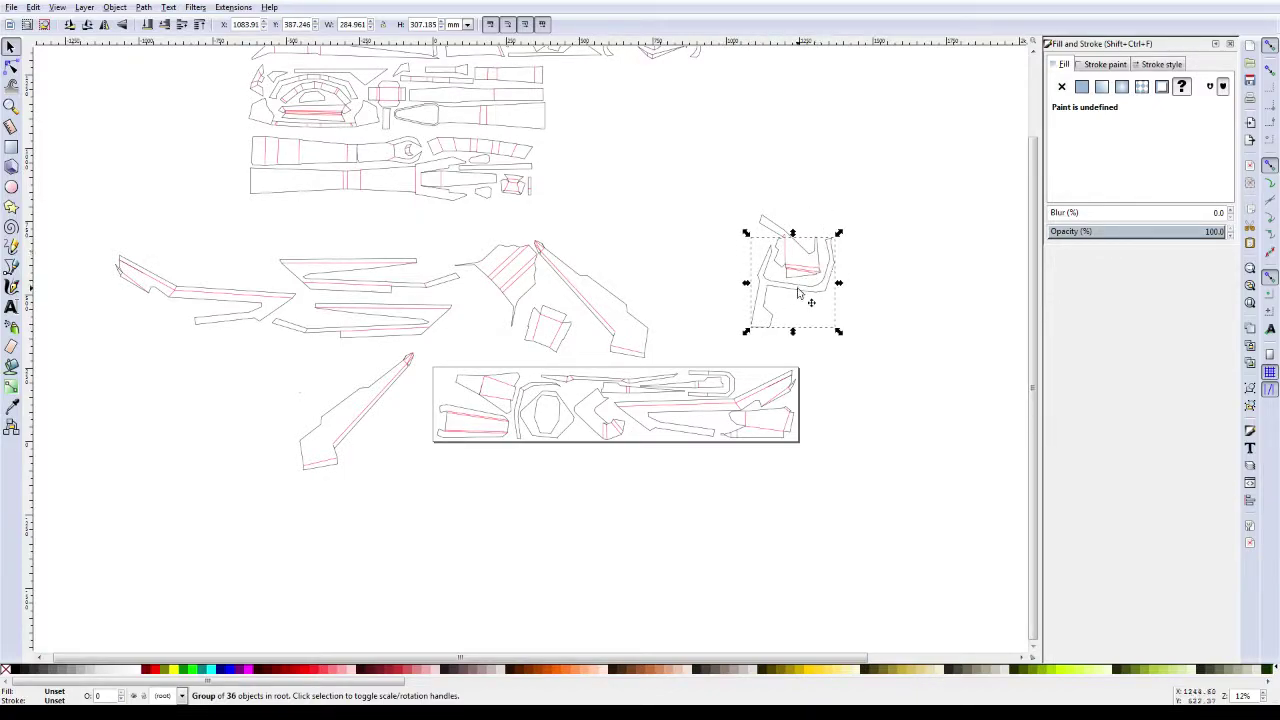
left_click(798, 293)
left_click_drag(839, 233, 833, 233)
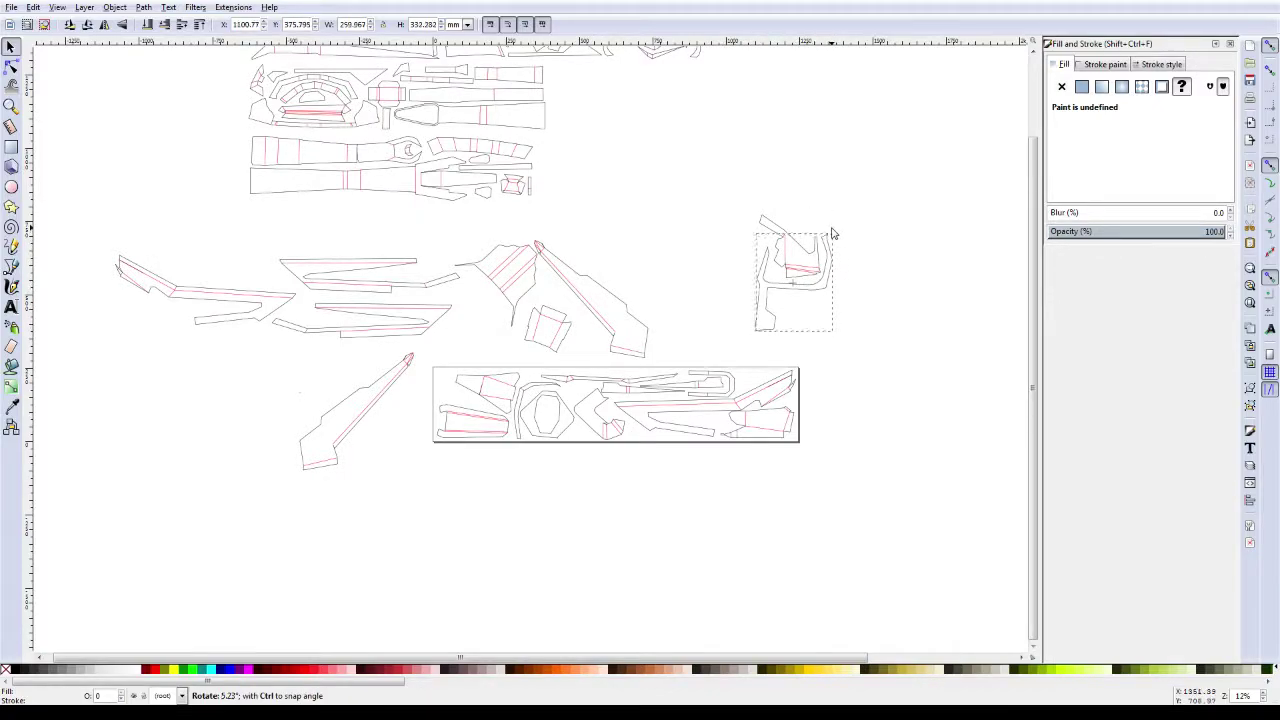
left_click(676, 217)
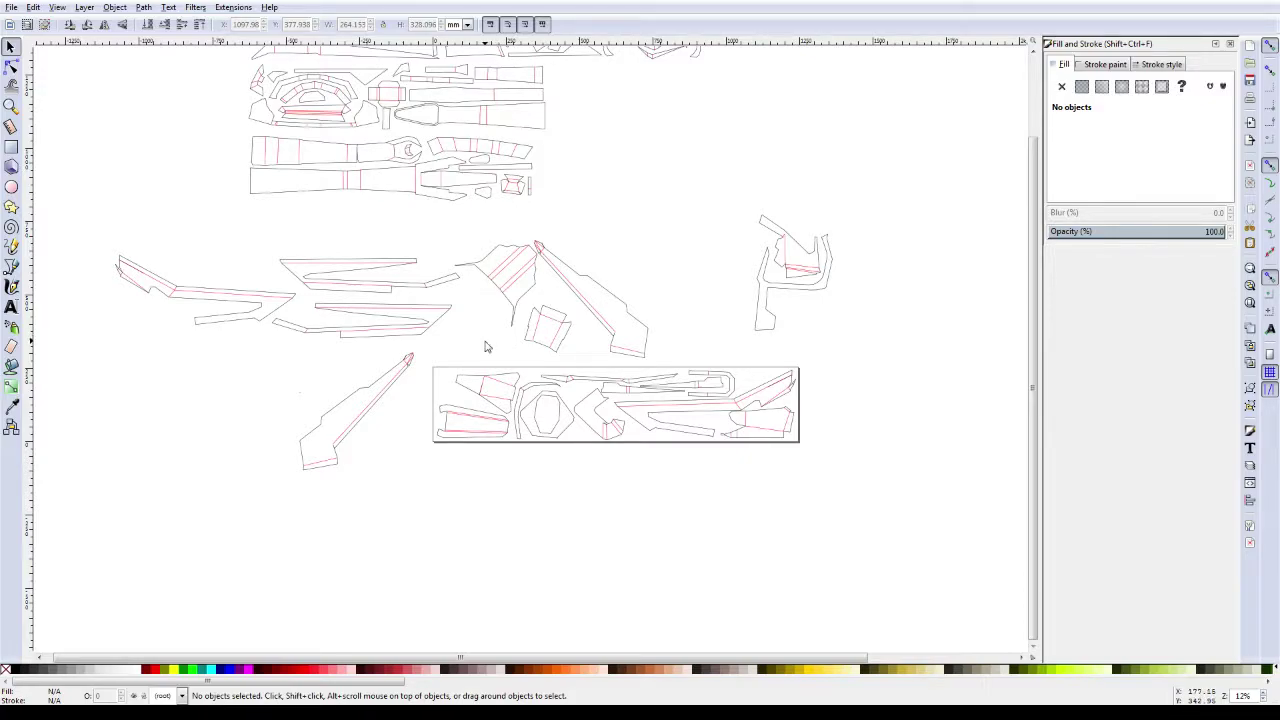
Step: Save the page as CaldariusGunPage04.svg, replacing the existing file
key("ctrl+shift+s")
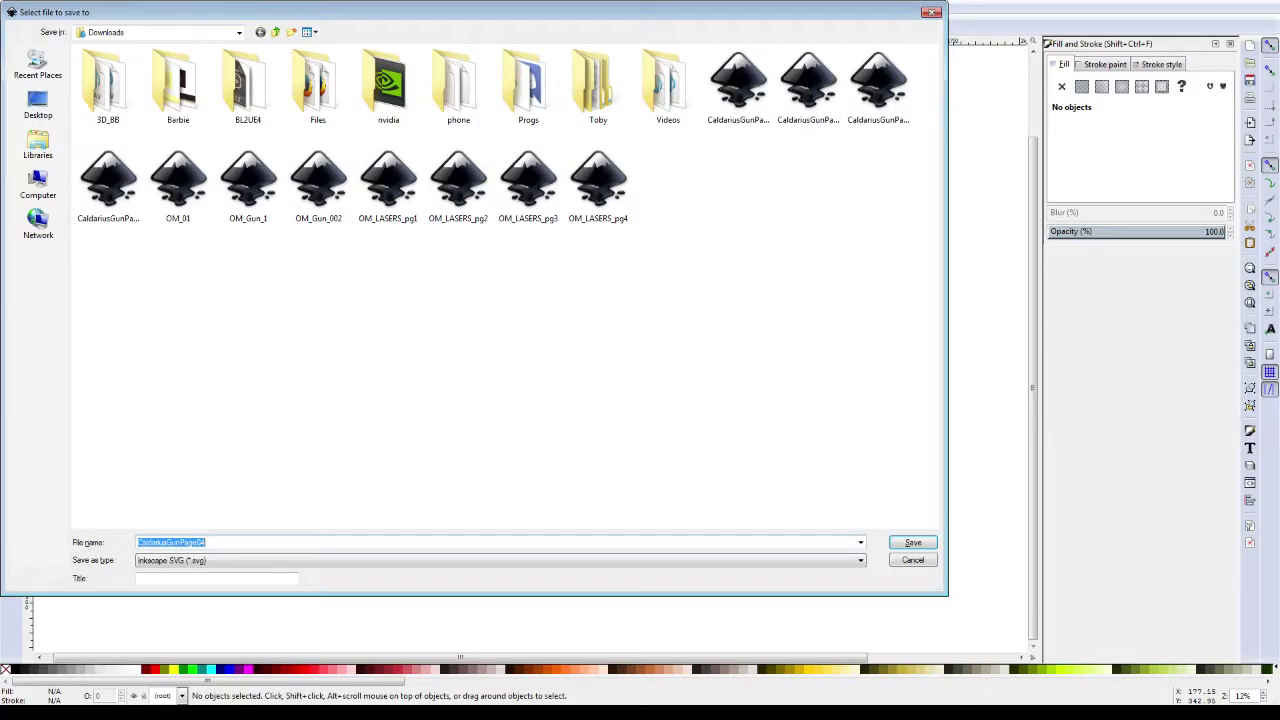
left_click(921, 545)
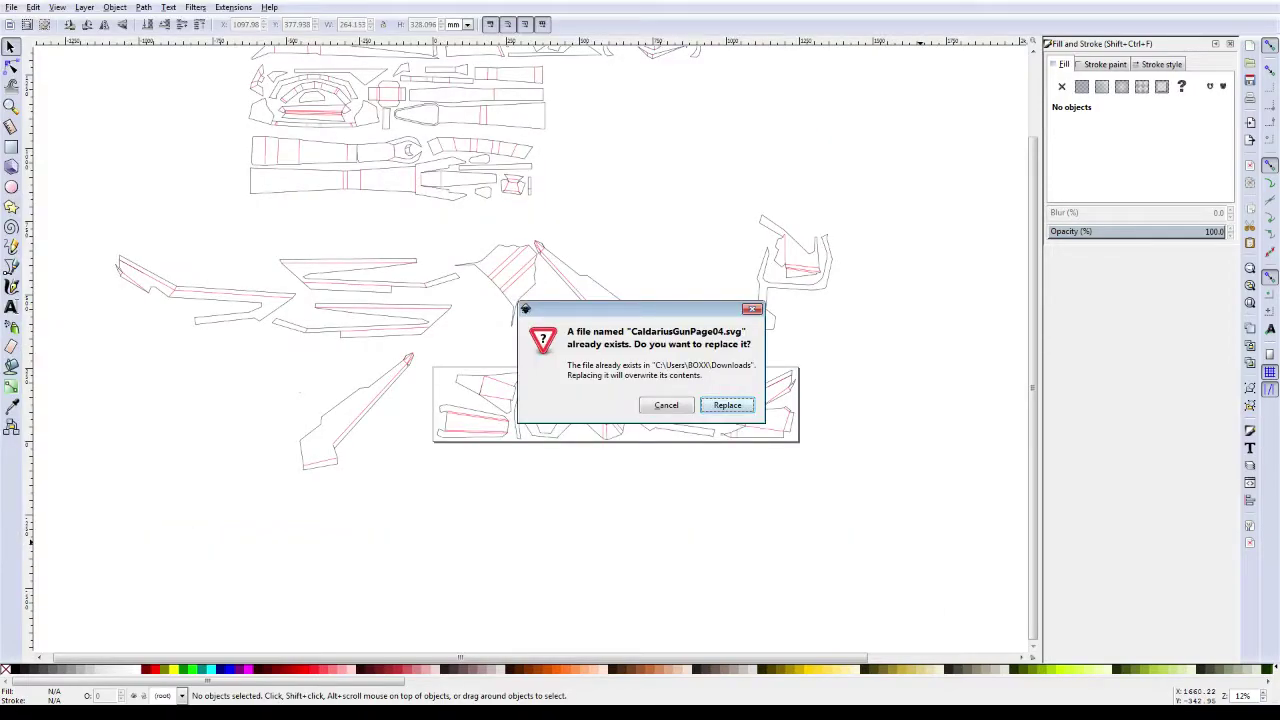
left_click(727, 404)
Step: Move all the page's packed pieces up onto the finished stack
left_click_drag(432, 454, 806, 368)
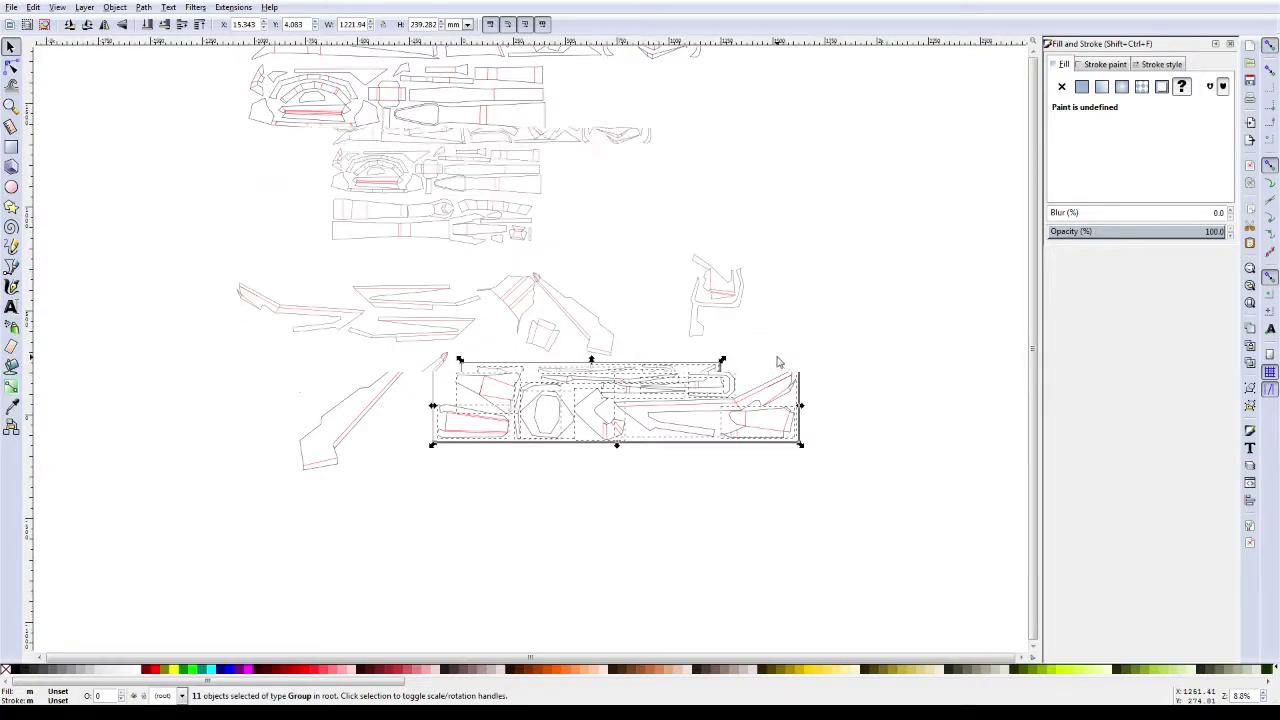
key("minus")
key("minus")
scroll(602, 418, "up", 1, "ctrl")
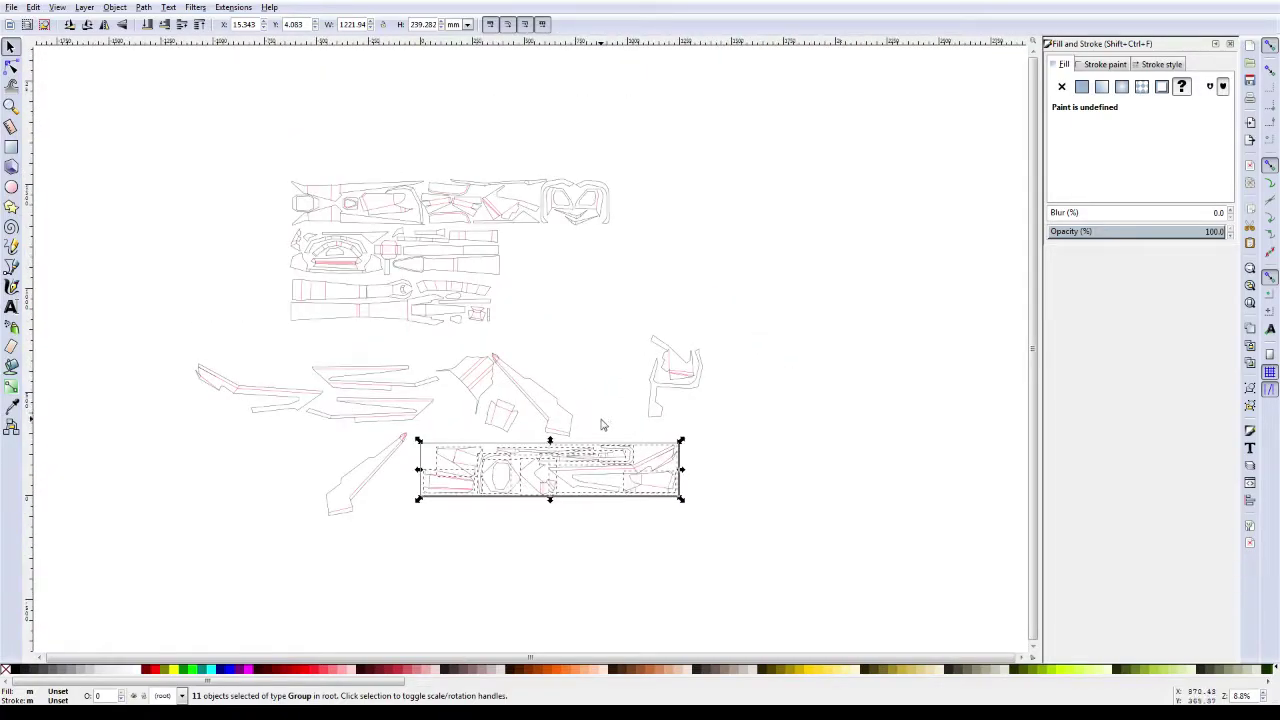
mouse_move(584, 482)
left_mouse_down()
mouse_move(470, 178)
mouse_move(448, 165)
left_mouse_up()
left_click(155, 307)
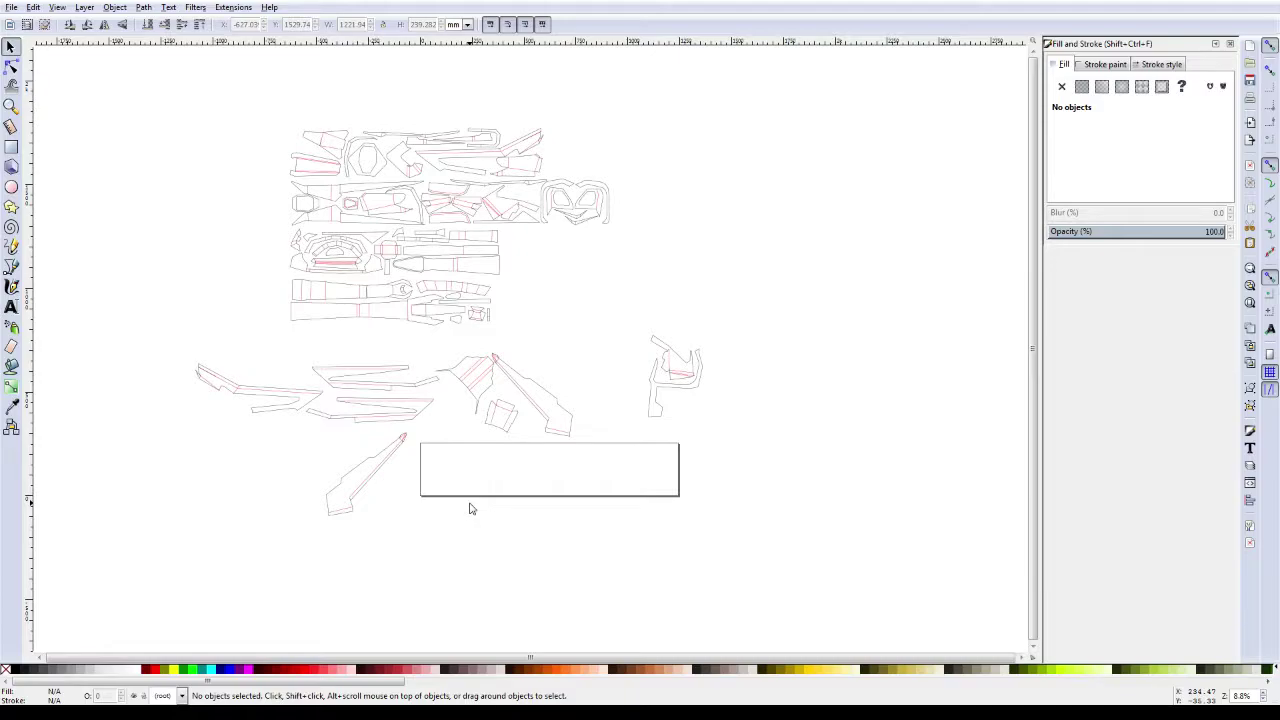
scroll(474, 507, "up", 1)
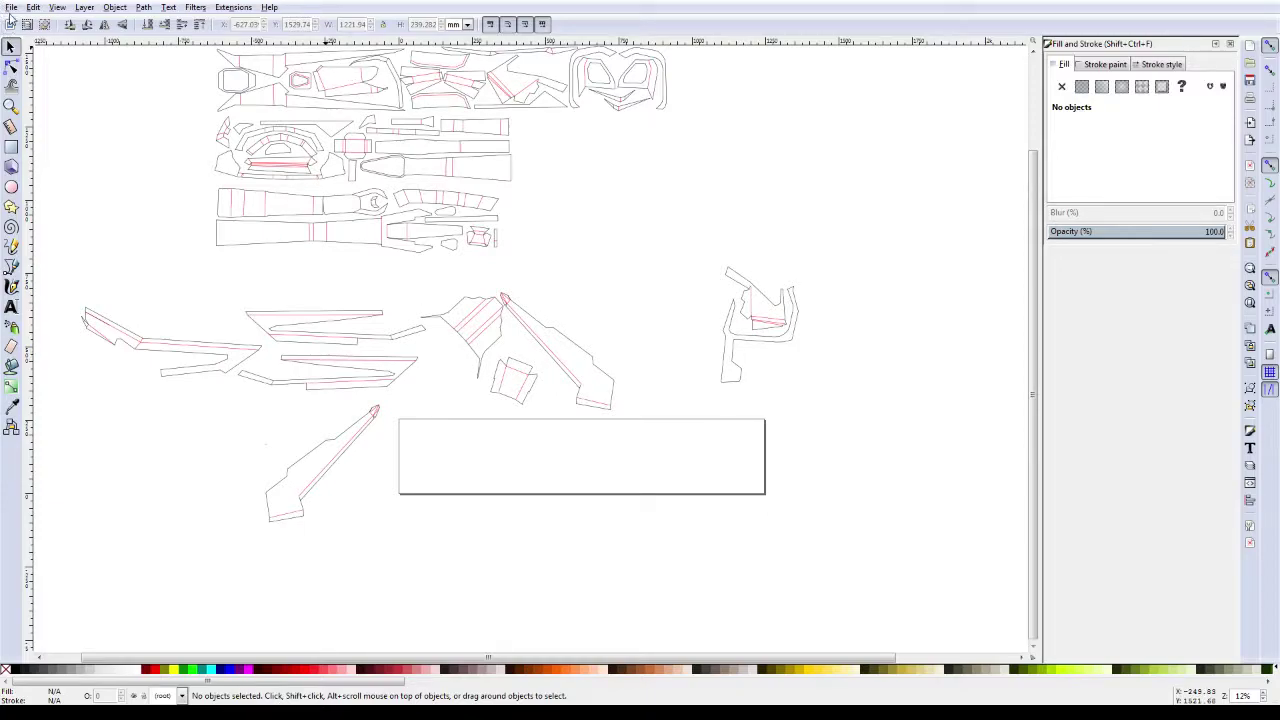
Step: Set the Document Properties page size to 62 by 8.5 inches
left_click(11, 7)
left_click(58, 223)
type("62.00000")
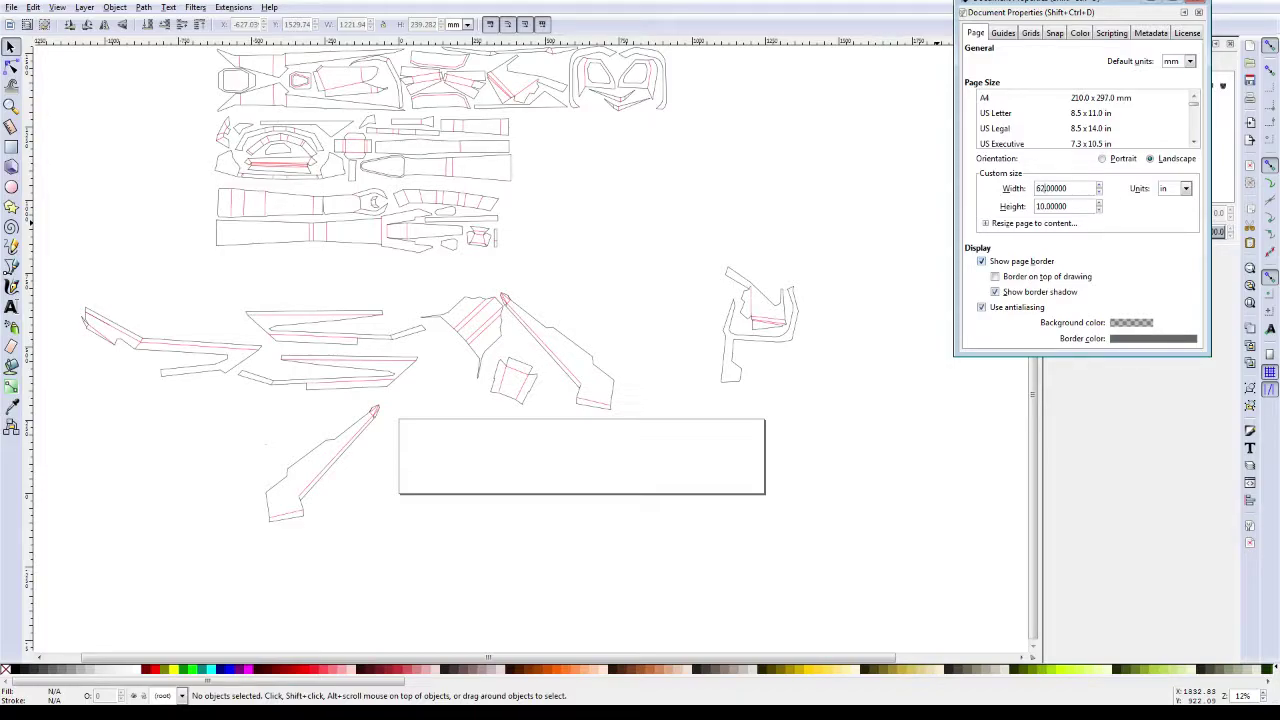
key("Tab")
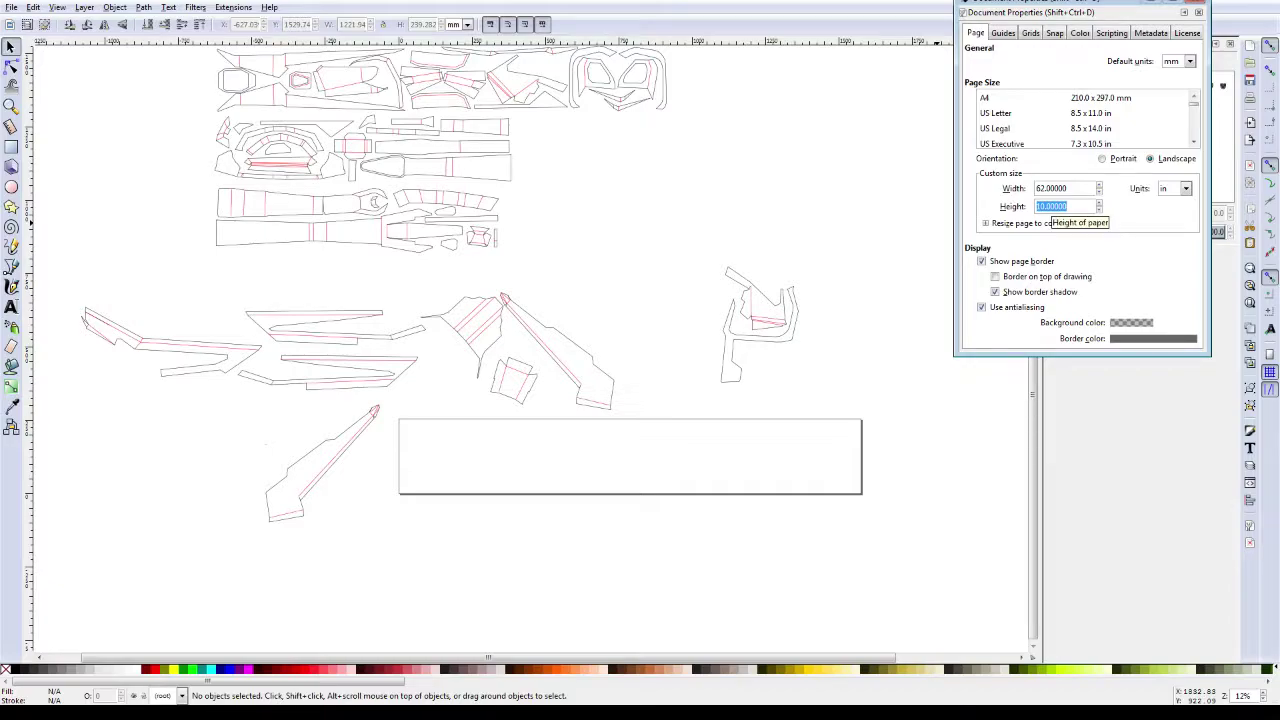
type("8.5")
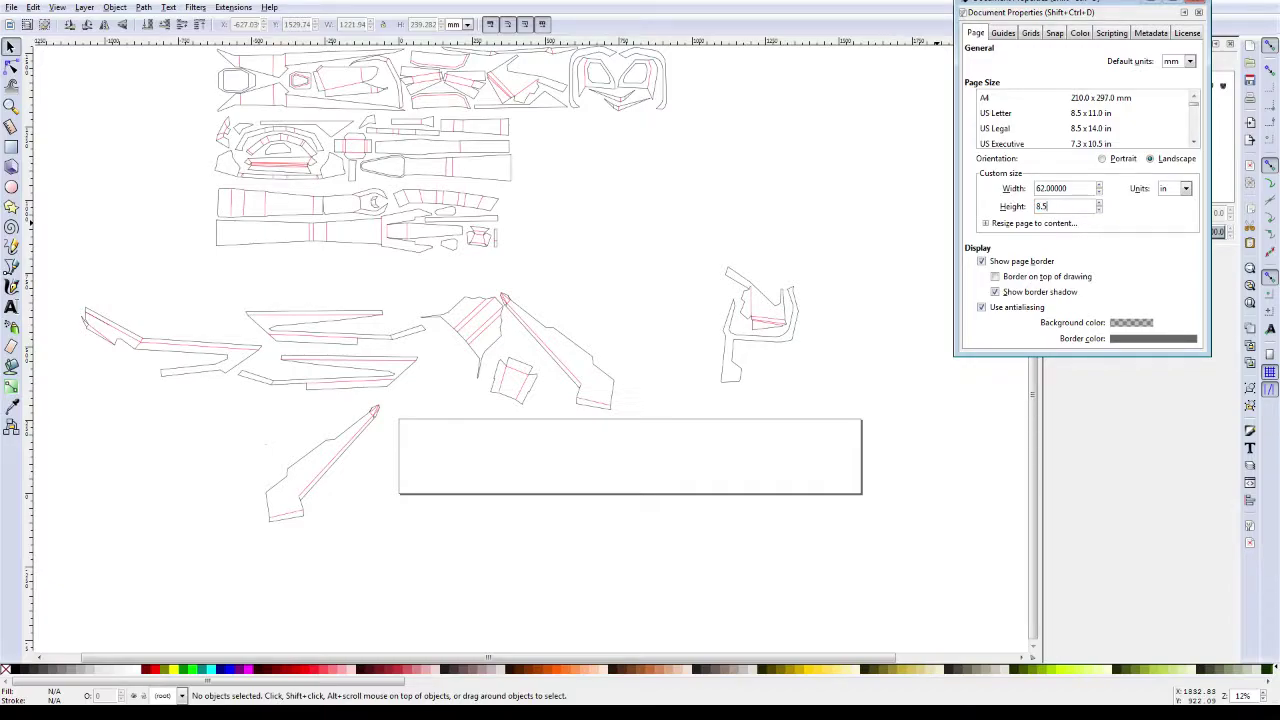
key("Return")
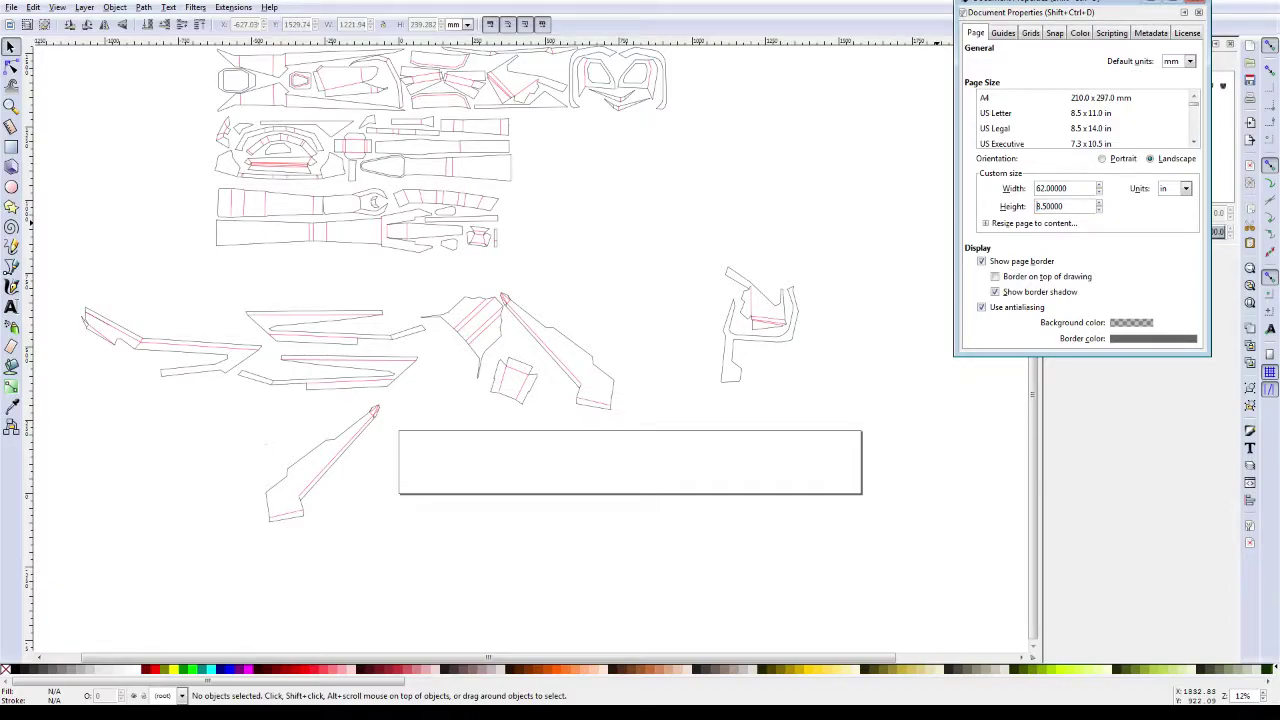
key("Tab")
Step: Place the long thin piece at the page's right end and set the rotated pointed piece aside
mouse_move(380, 372)
left_mouse_down()
mouse_move(480, 416)
mouse_move(805, 473)
mouse_move(800, 455)
left_mouse_up()
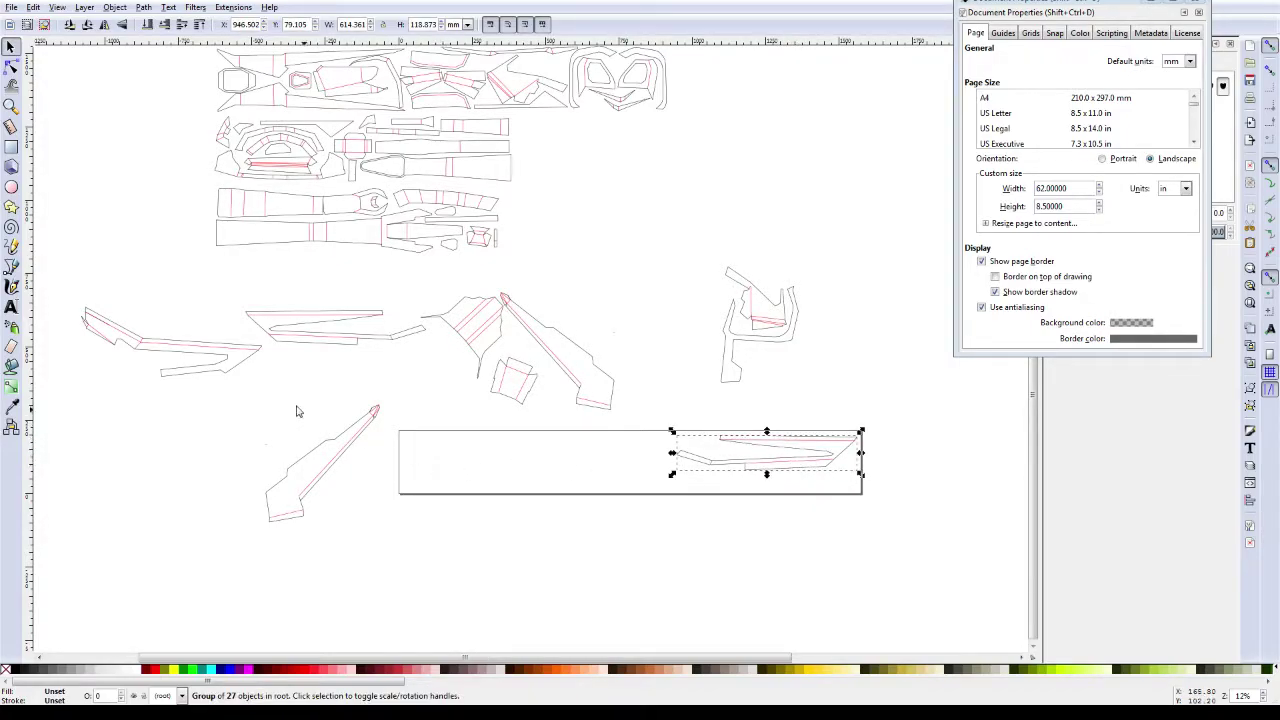
left_click_drag(322, 332, 571, 456)
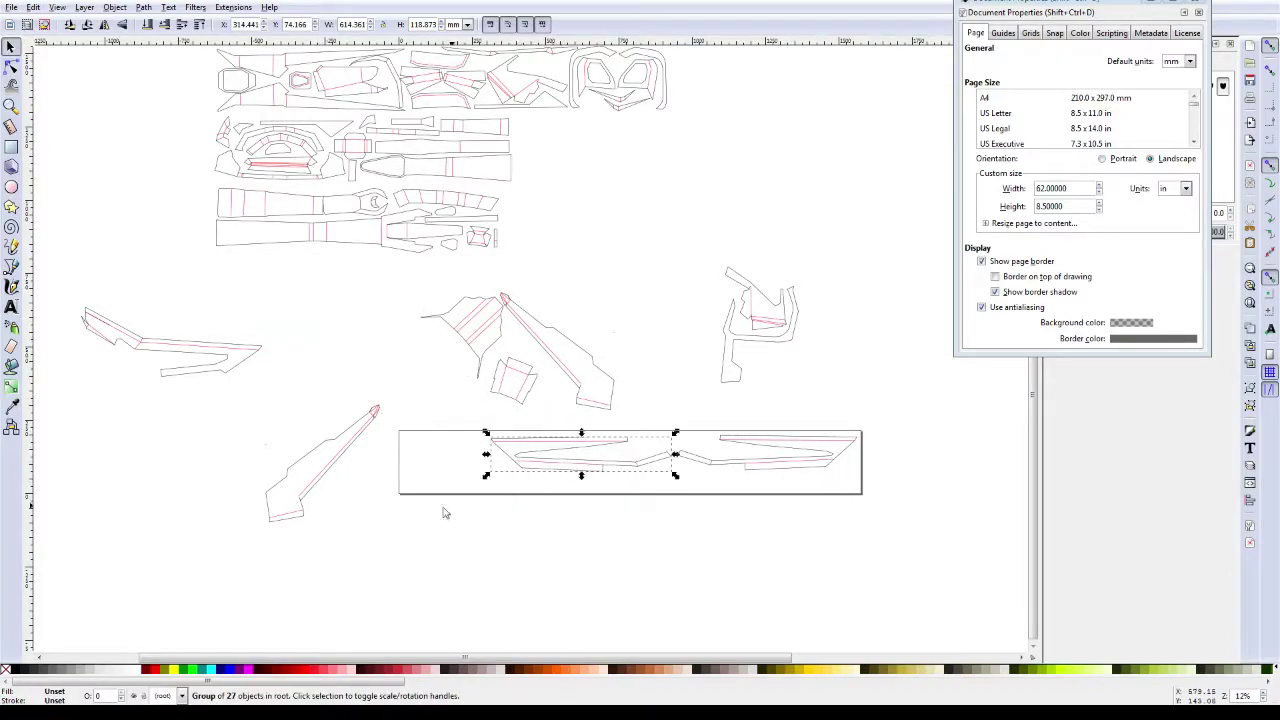
left_click(331, 472)
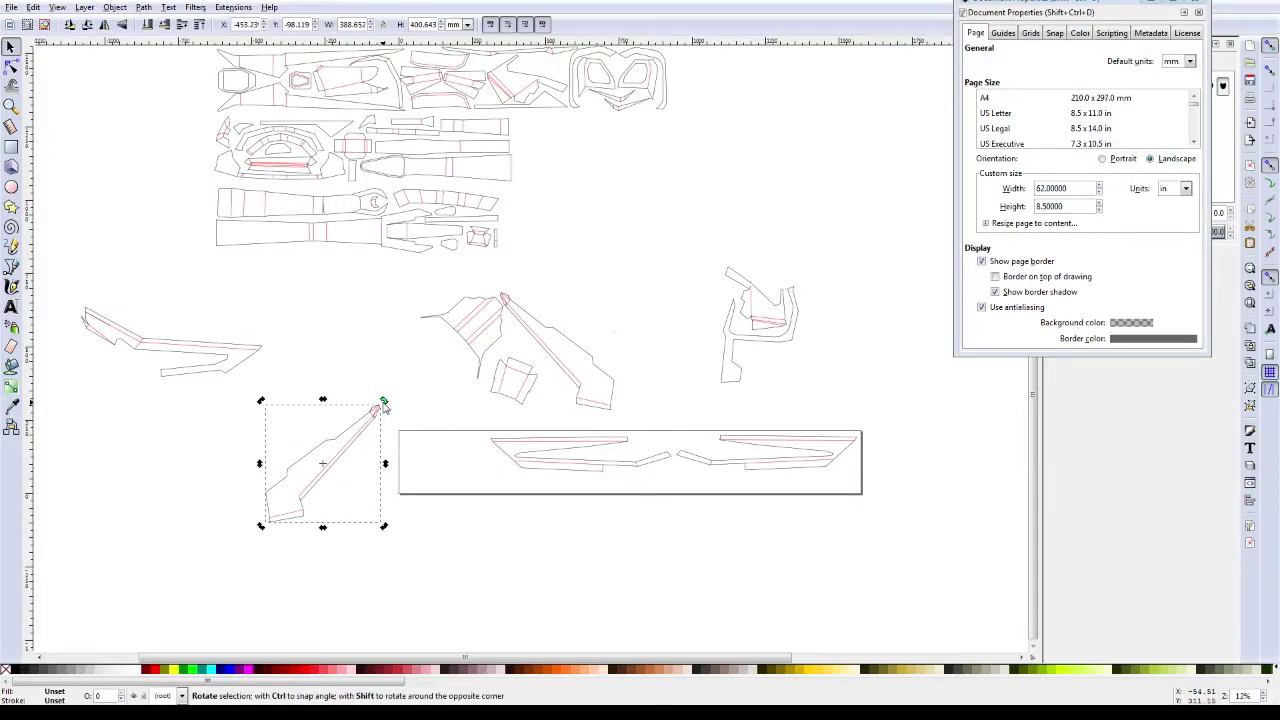
mouse_move(384, 401)
left_mouse_down()
mouse_move(263, 430)
mouse_move(231, 481)
mouse_move(323, 514)
mouse_move(494, 523)
mouse_move(608, 514)
mouse_move(594, 497)
left_mouse_up()
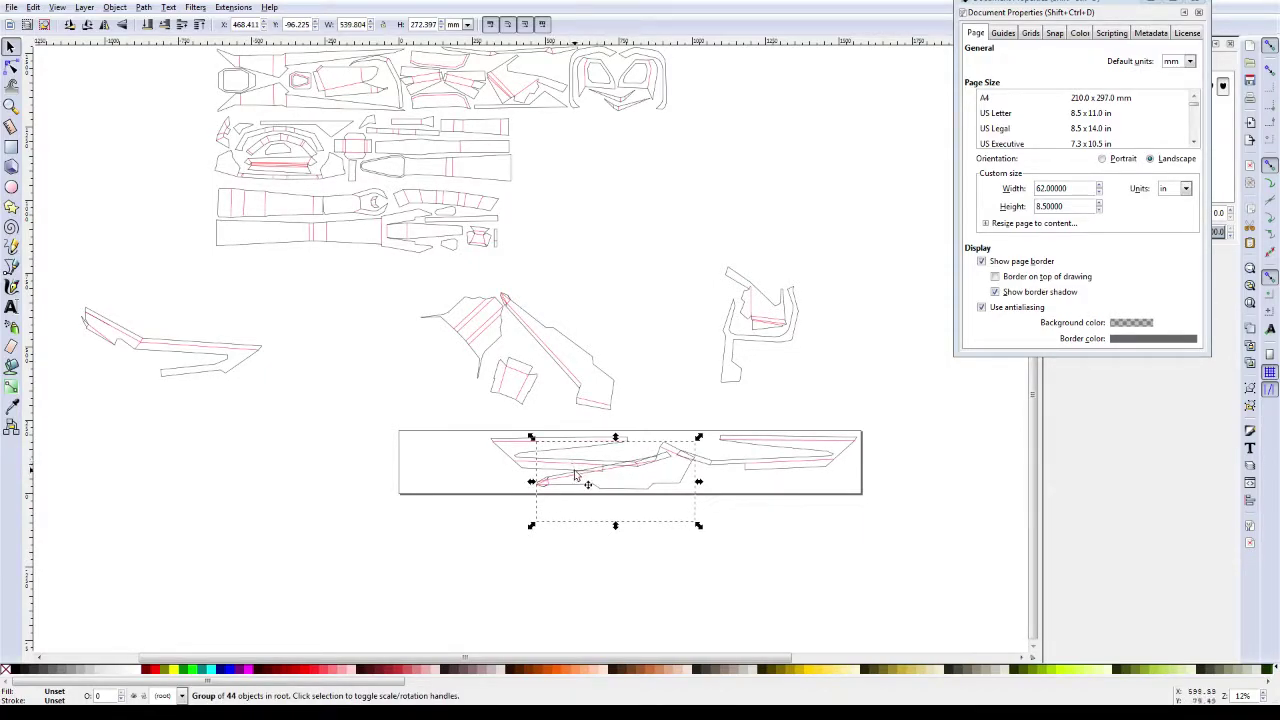
left_click_drag(578, 488, 260, 412)
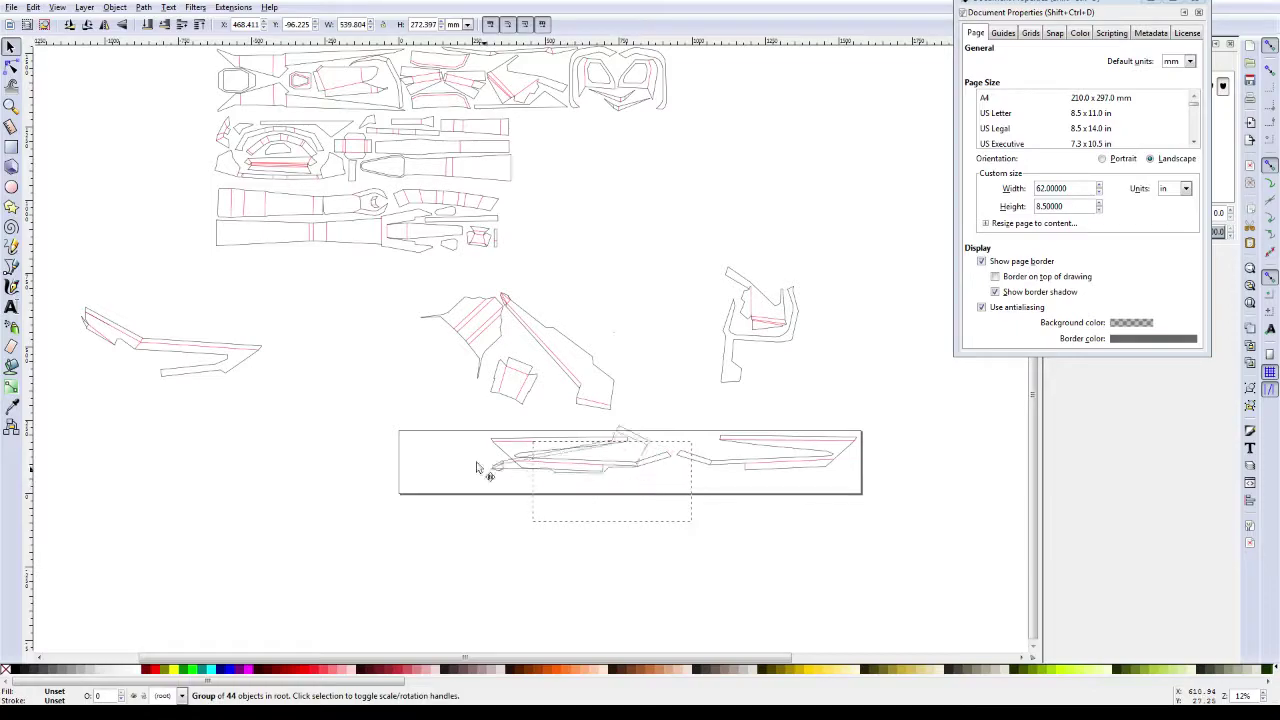
Step: Nudge the two page pieces down and rotate the angular piece flatter
left_click(712, 466)
left_click(614, 469, "shift")
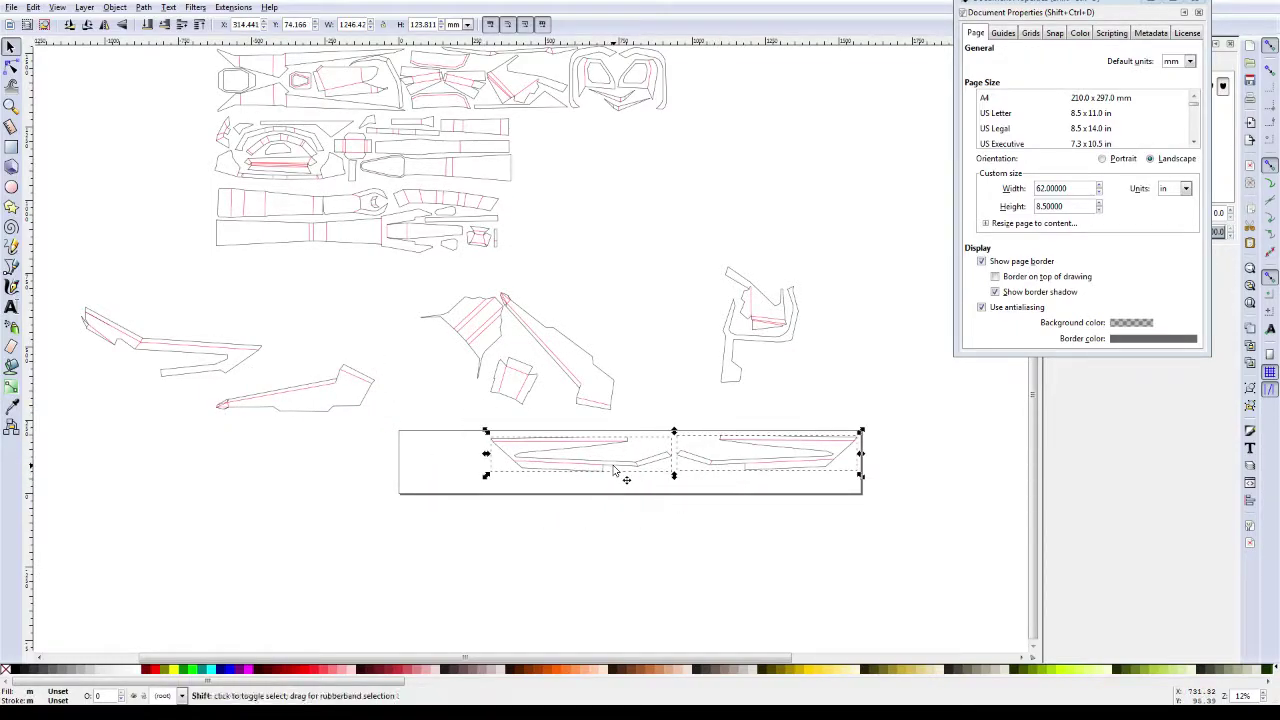
key("Down")
key("Down")
key("Down")
key("Down")
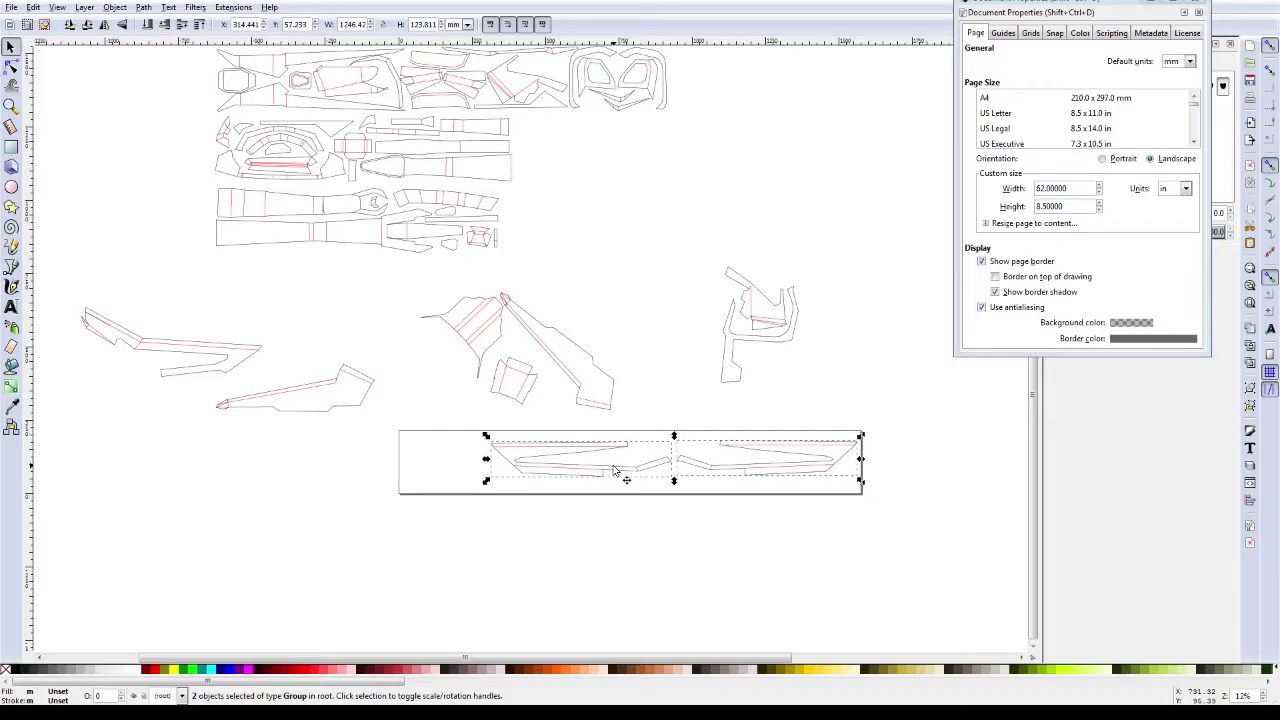
key("Down")
key("Down")
key("Down")
key("Down")
key("Down")
key("Down")
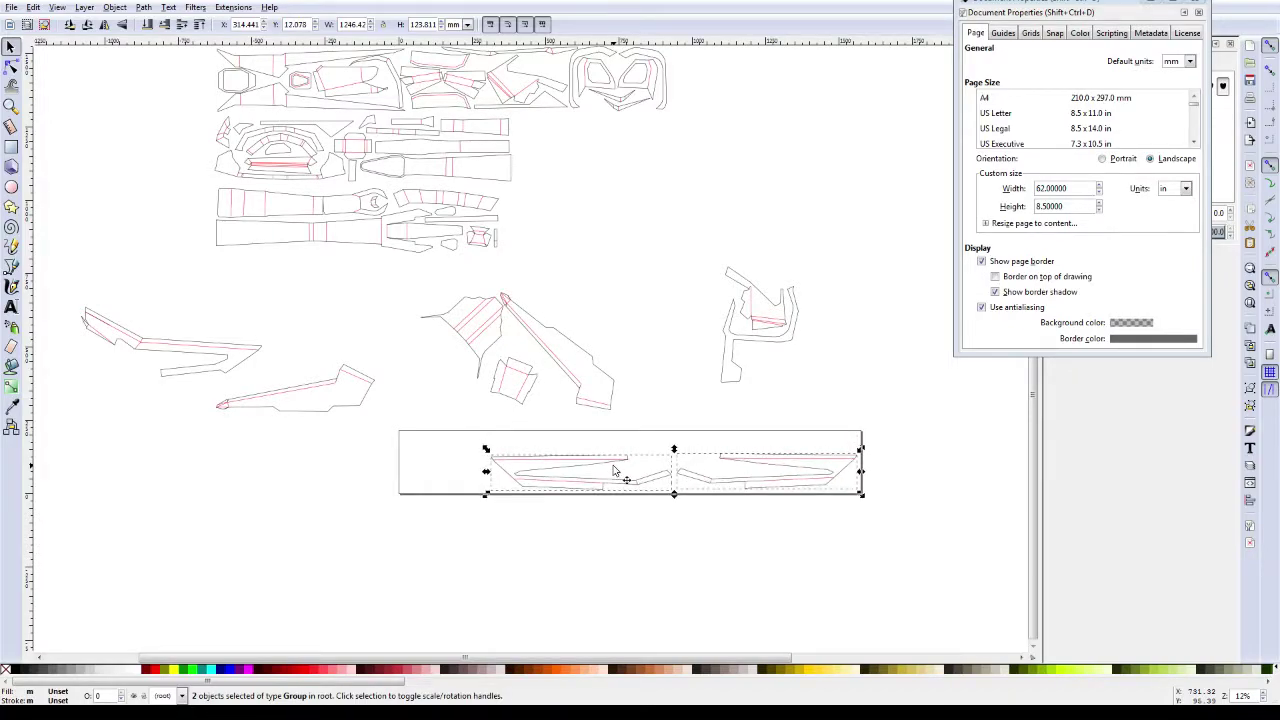
left_click(576, 388)
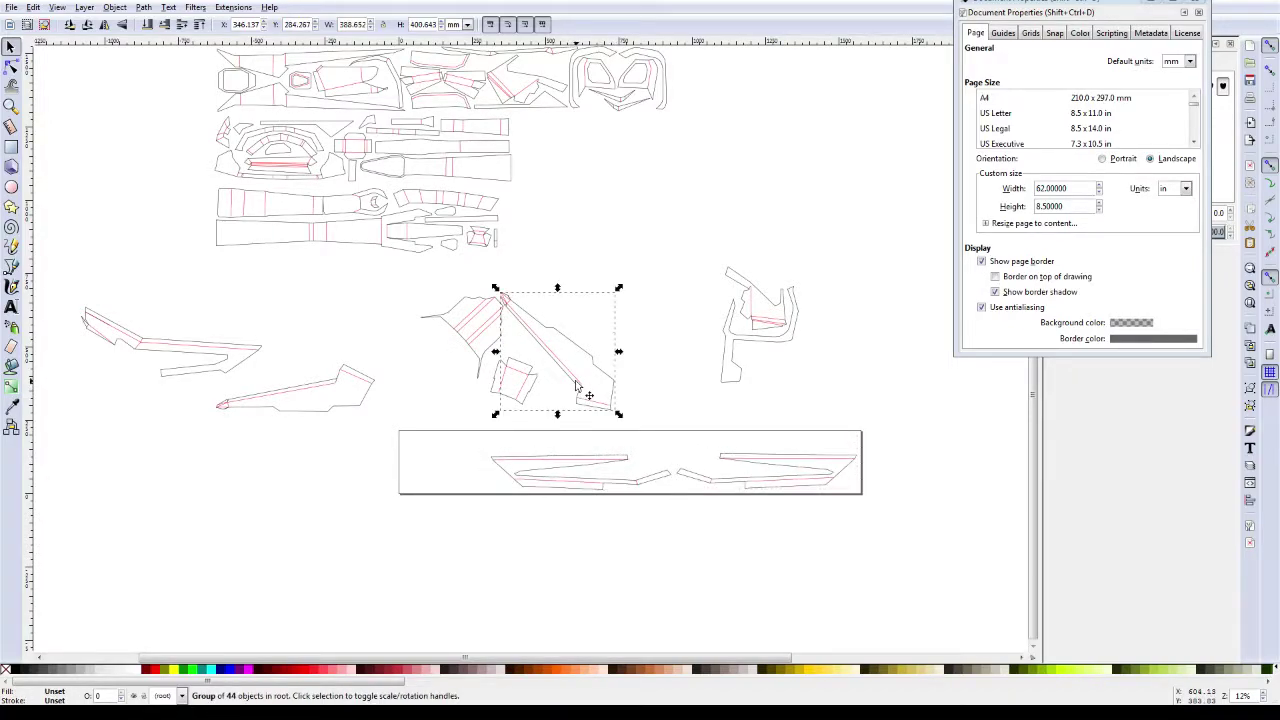
left_click(576, 387)
left_click_drag(619, 288, 568, 299)
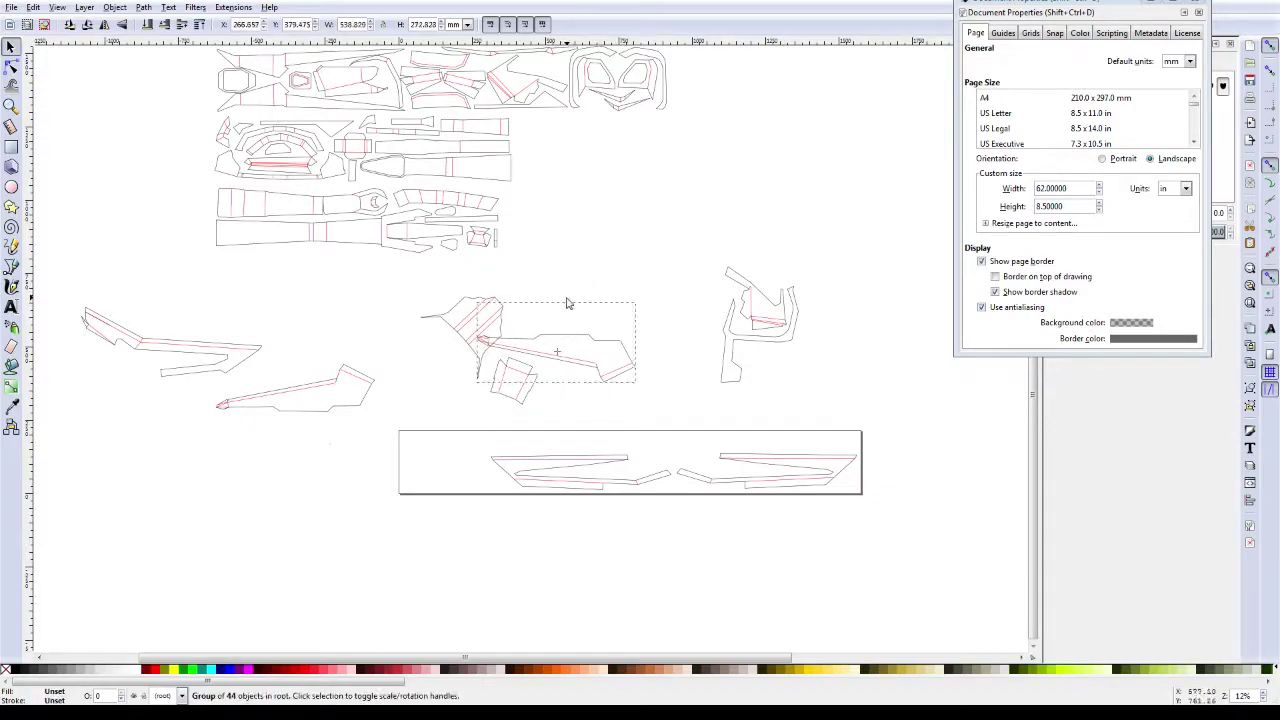
left_click(565, 302)
Step: Move the elongated piece onto the page and nudge pieces to the left edge
mouse_move(596, 344)
left_mouse_down()
mouse_move(645, 436)
mouse_move(672, 452)
left_mouse_up()
left_click_drag(596, 479, 581, 471)
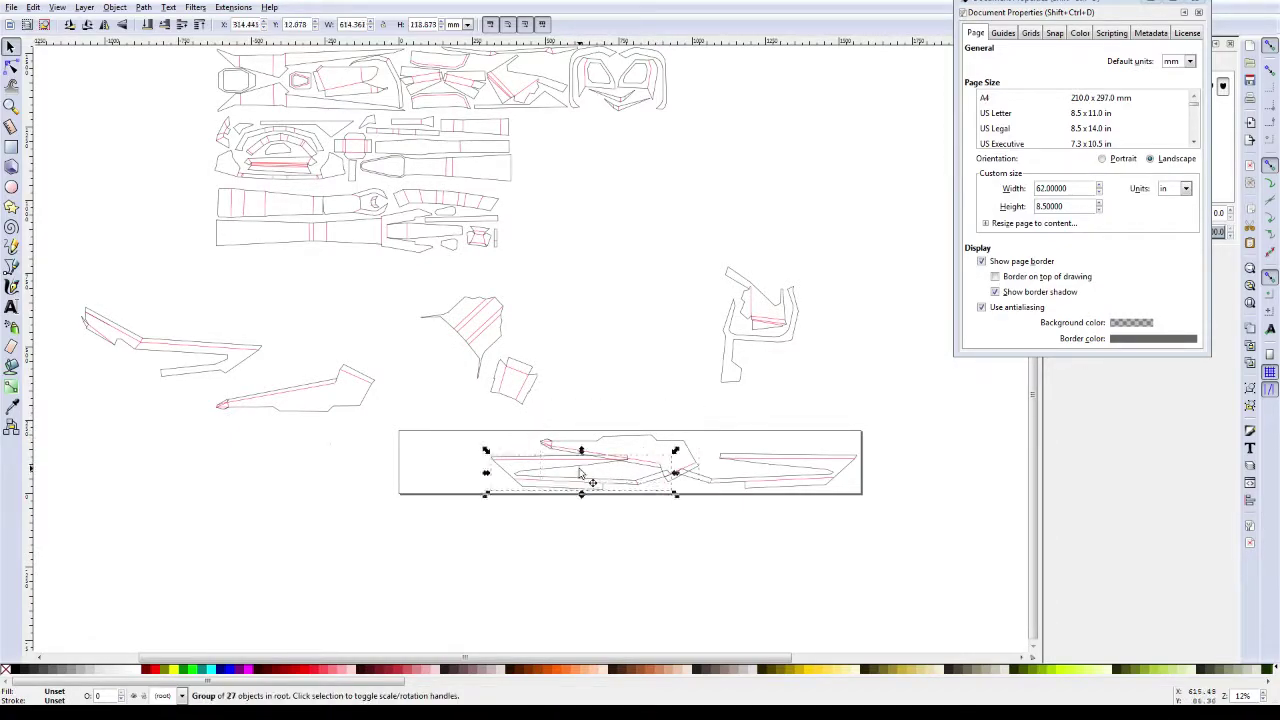
key("Left")
key("Left")
key("Left")
key("Left")
key("Left")
key("Left")
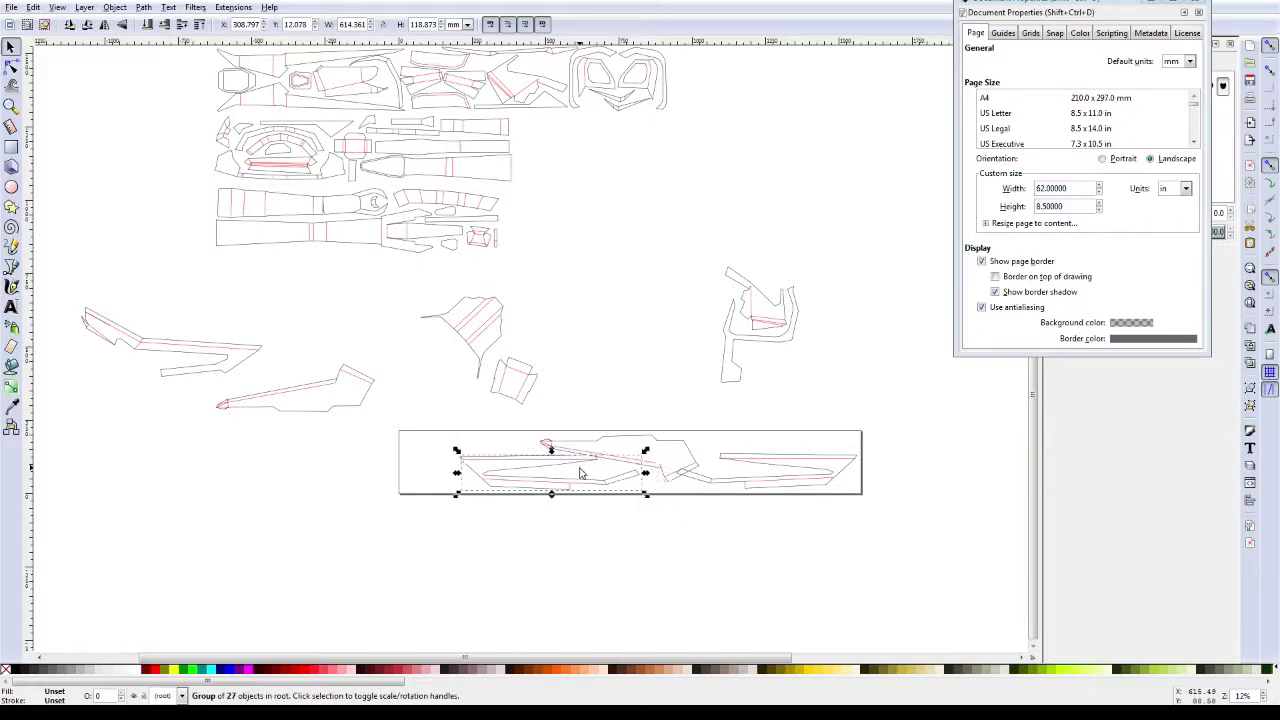
key("Left")
key("Left")
key("Left")
key("Left")
key("Left")
key("Left")
key("Left")
key("Left")
key("Left")
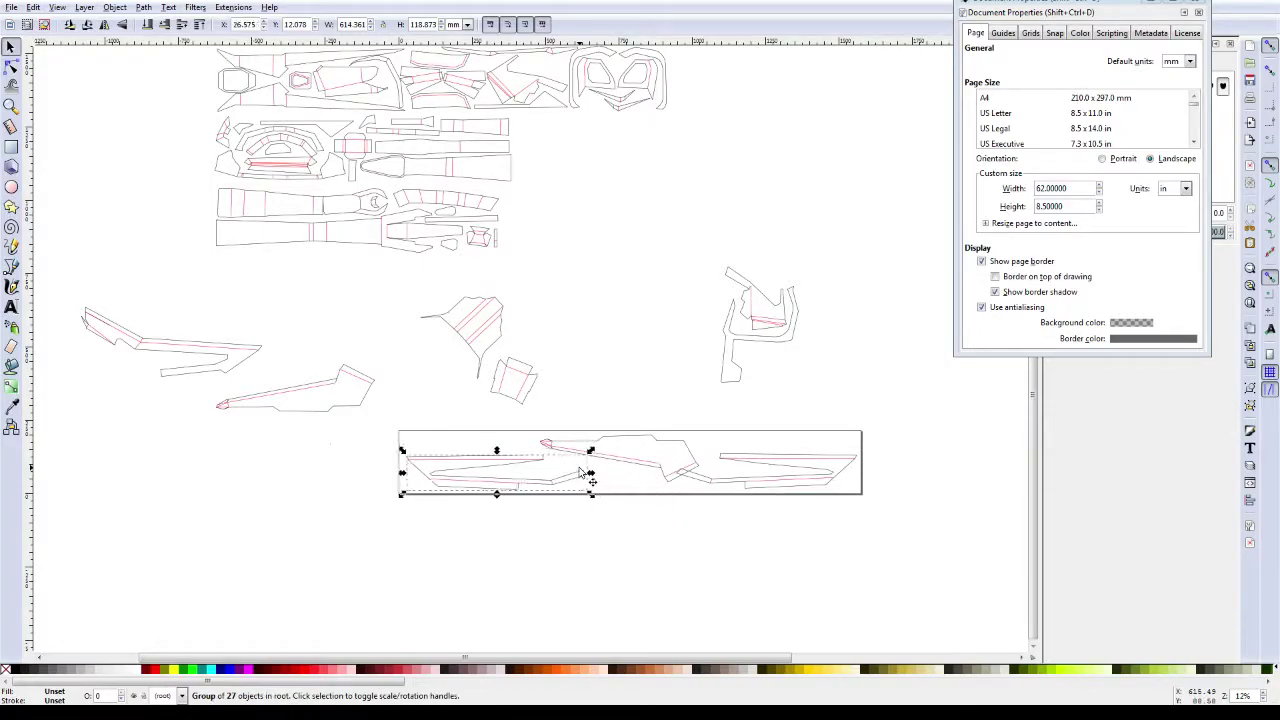
key("Left")
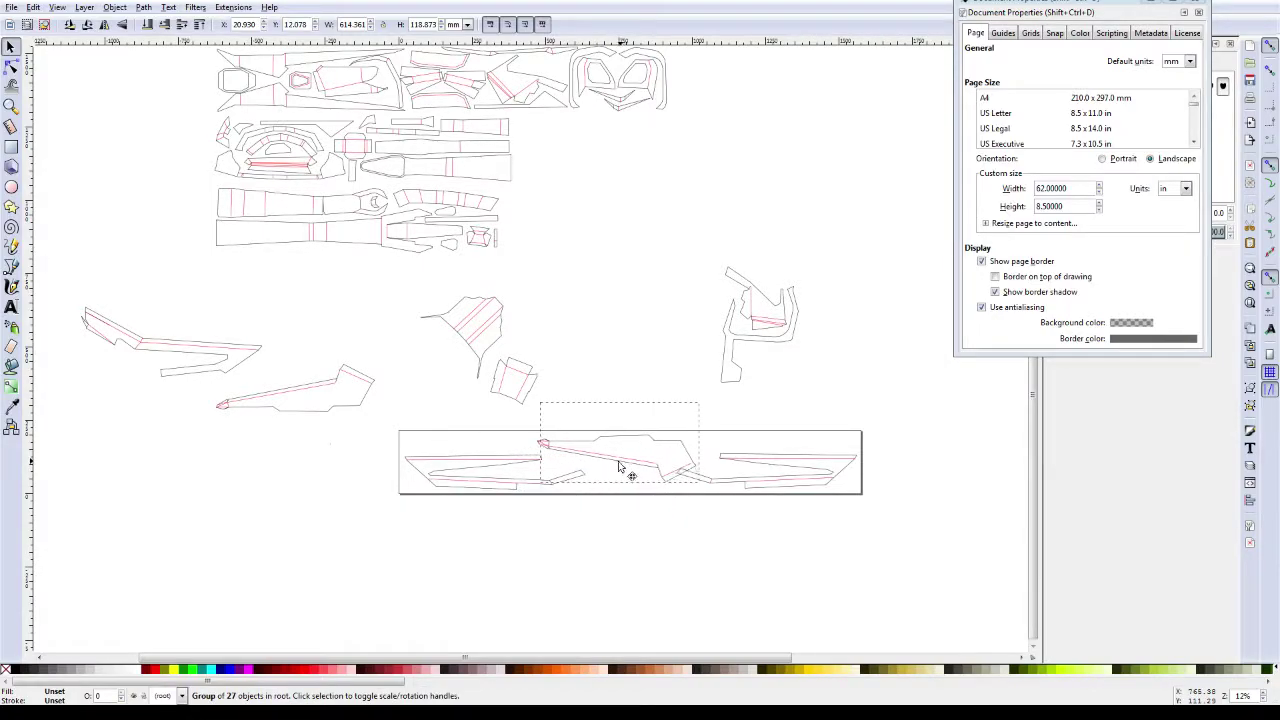
mouse_move(620, 466)
left_mouse_down()
mouse_move(603, 467)
mouse_move(610, 481)
left_mouse_up()
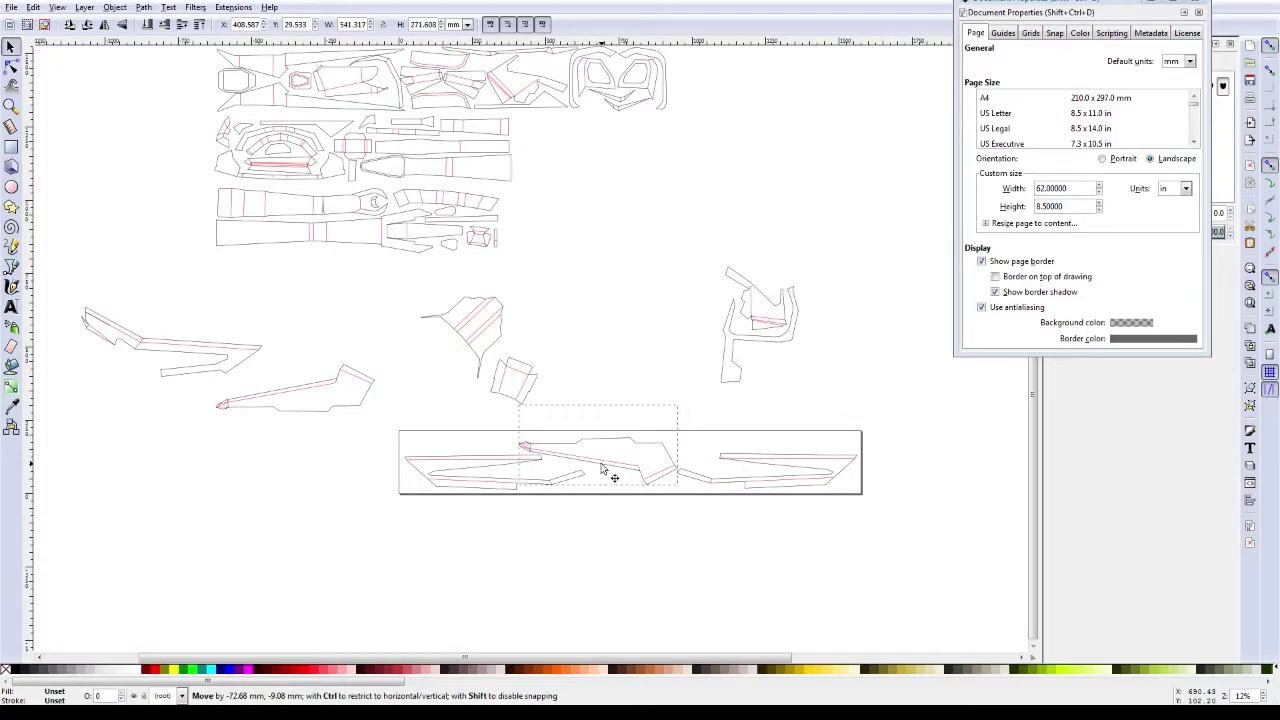
left_click(613, 522)
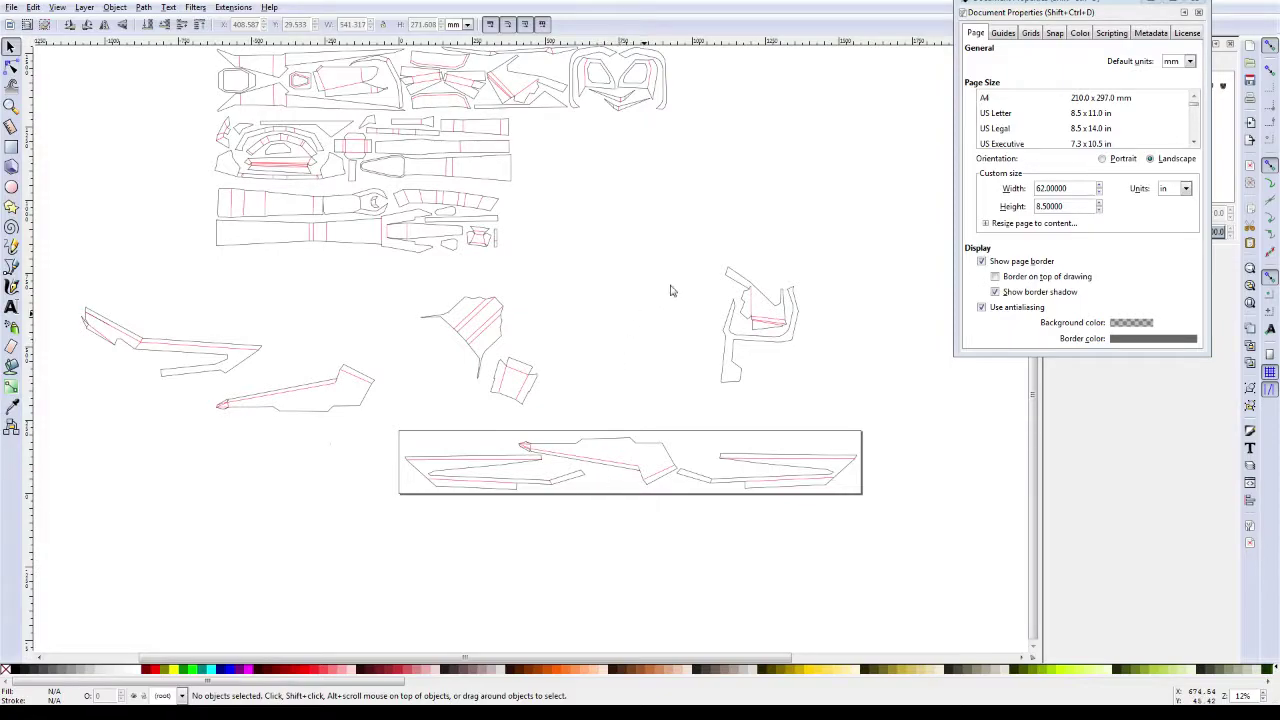
Step: Rotate the two hook-shaped pieces a quarter turn and move them toward the page
left_click_drag(827, 230, 690, 407)
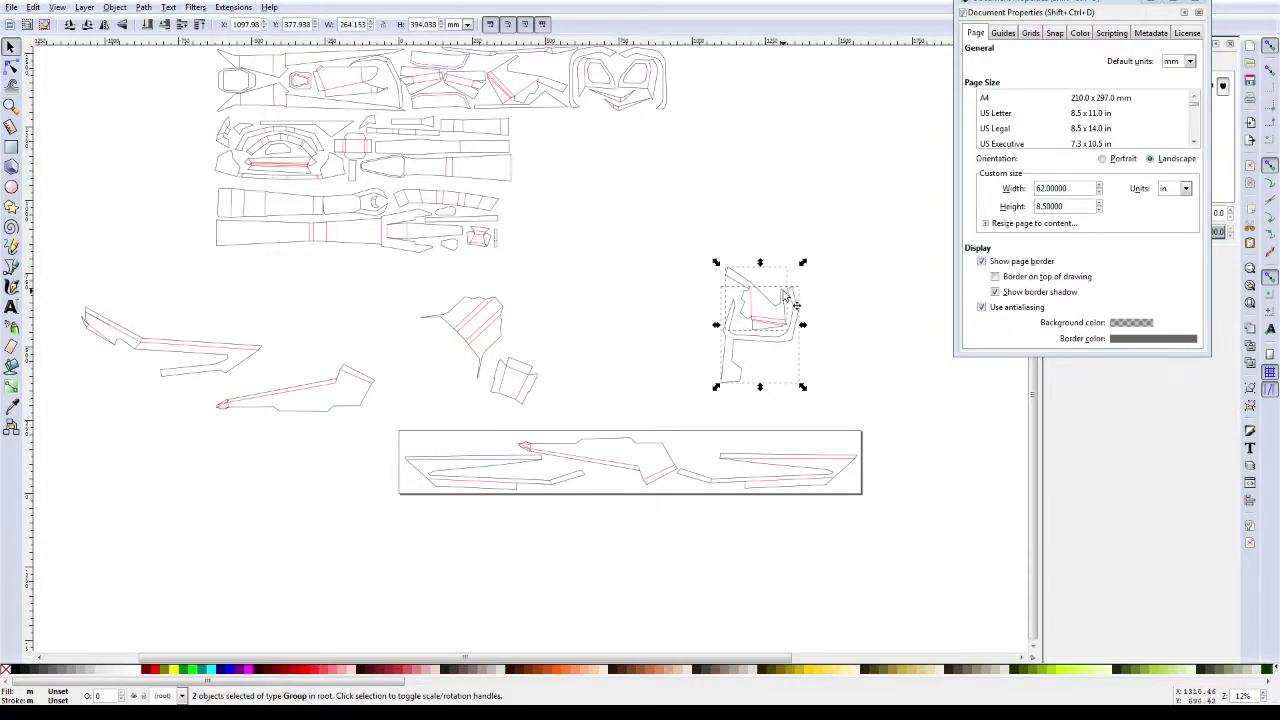
left_click_drag(806, 263, 706, 289)
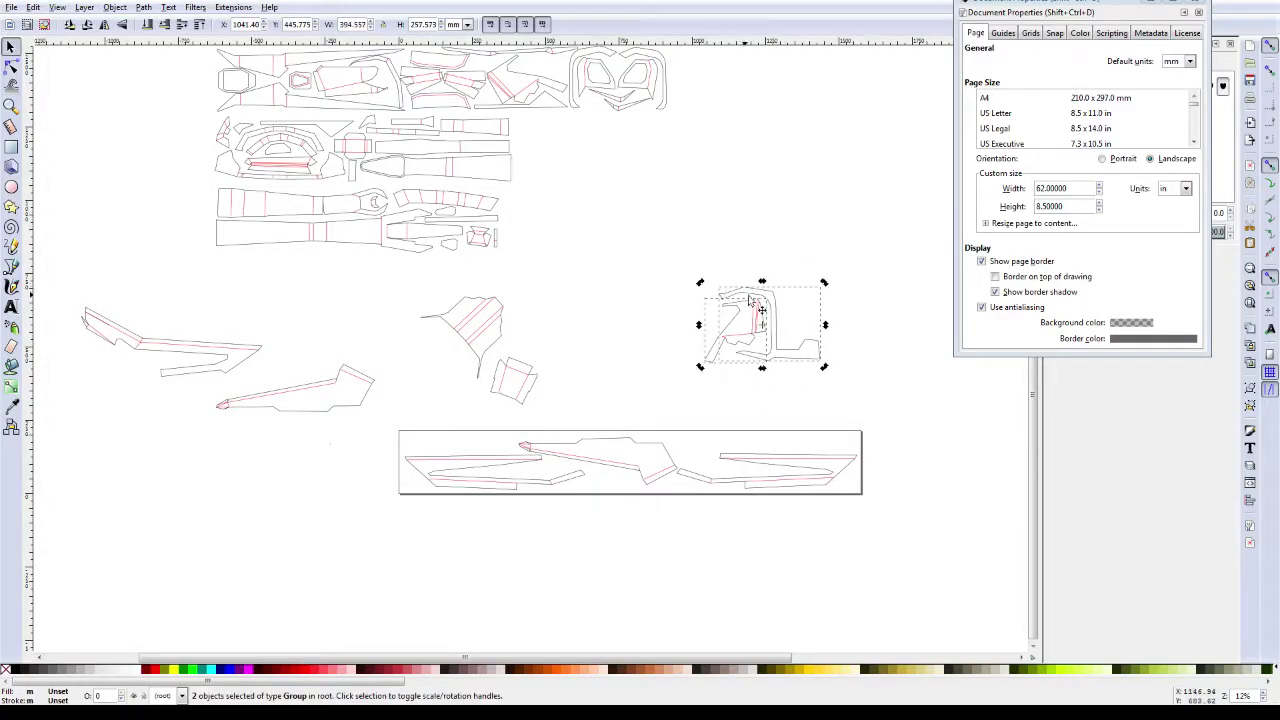
left_click_drag(768, 318, 703, 365)
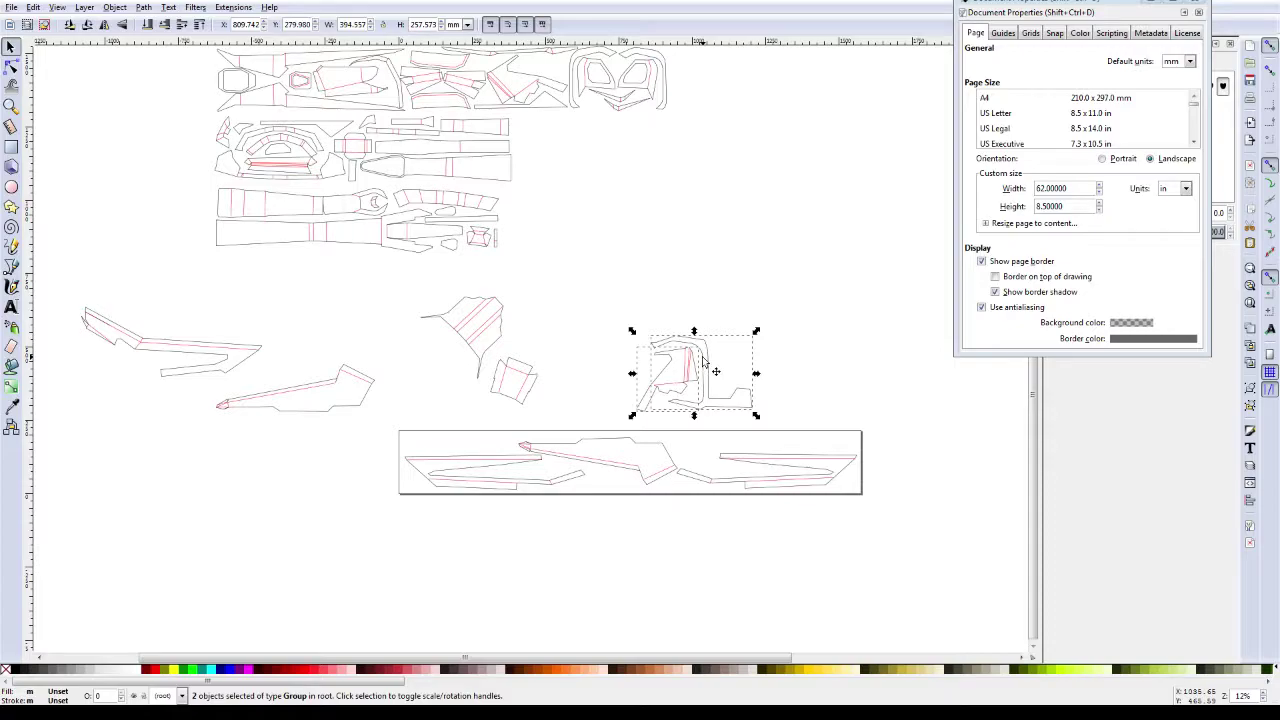
Step: Save the layout as CaldariusGunPage05
key("ctrl+shift+s")
key("End")
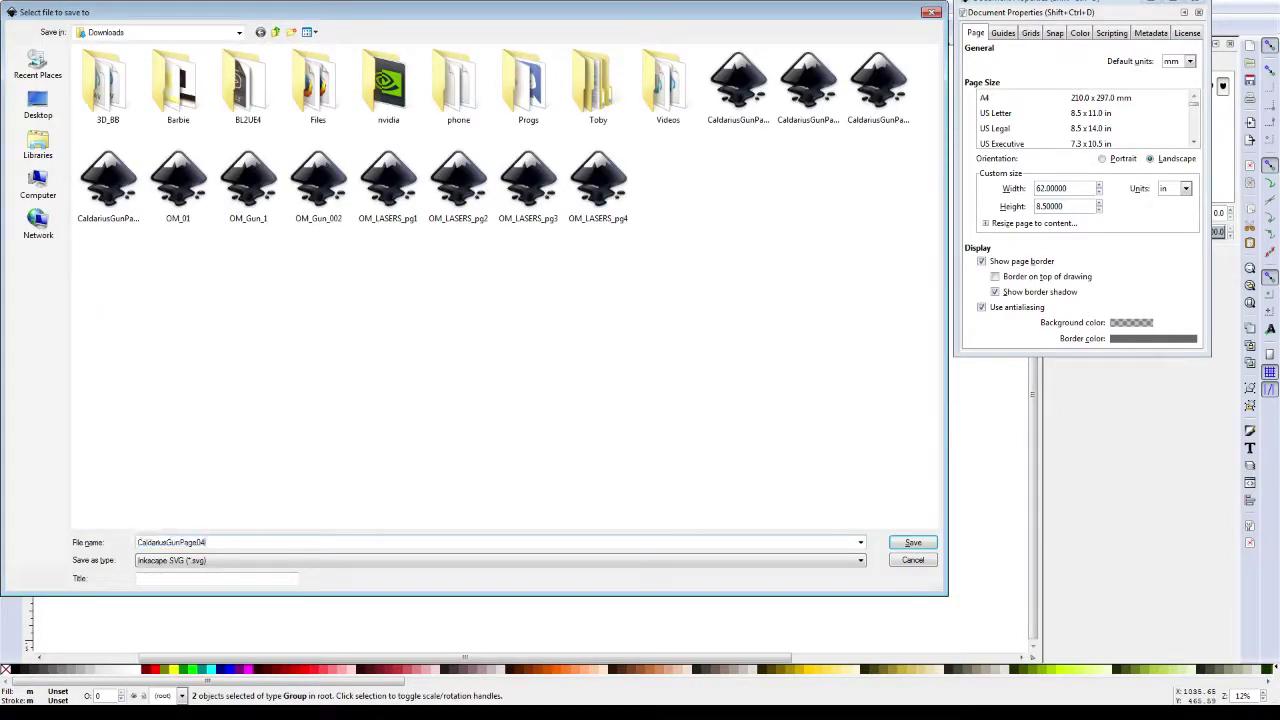
key("BackSpace")
type("5")
key("Return")
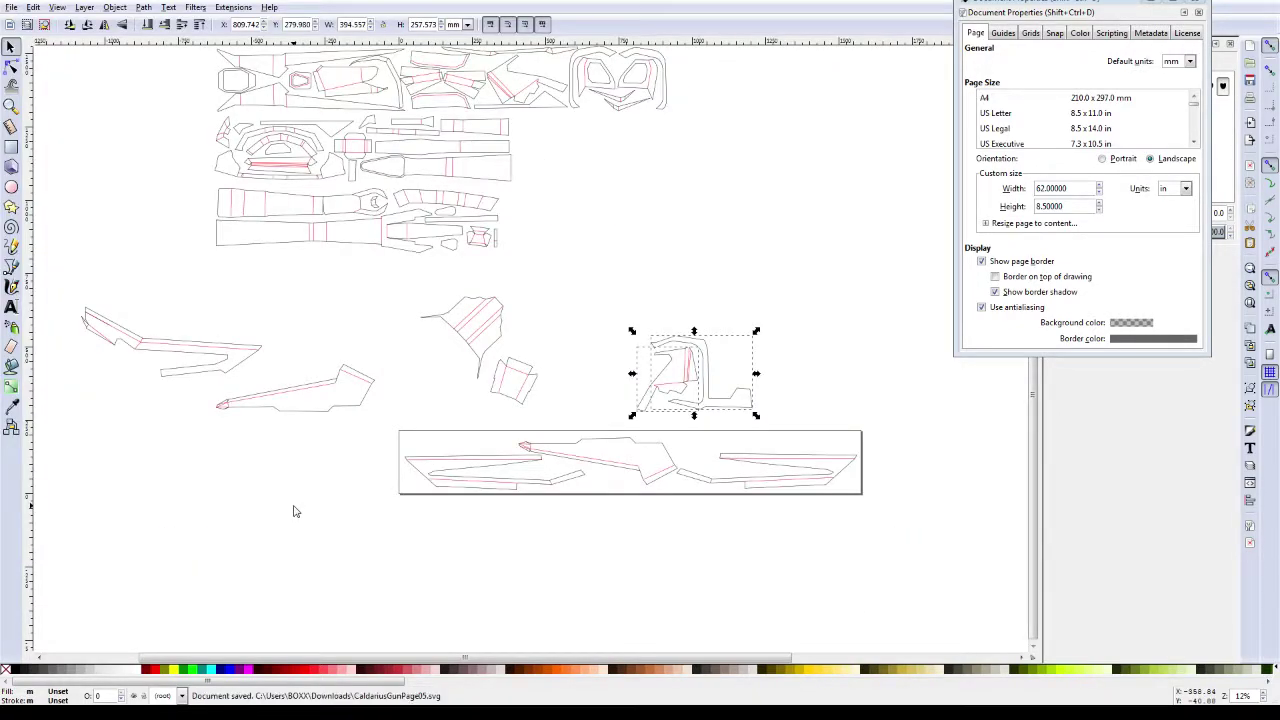
Step: Select all the page's pieces and move them to the top of the canvas
scroll(455, 370, "up", 1)
scroll(455, 370, "up", 1)
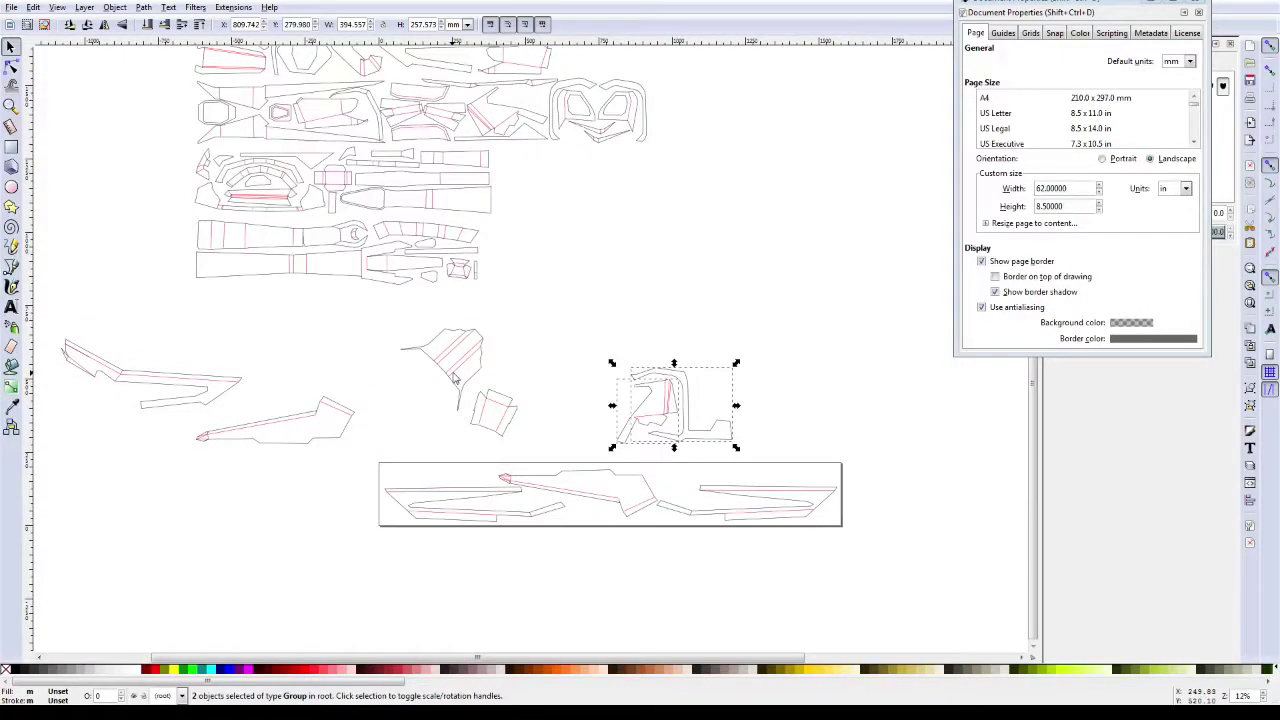
key("minus")
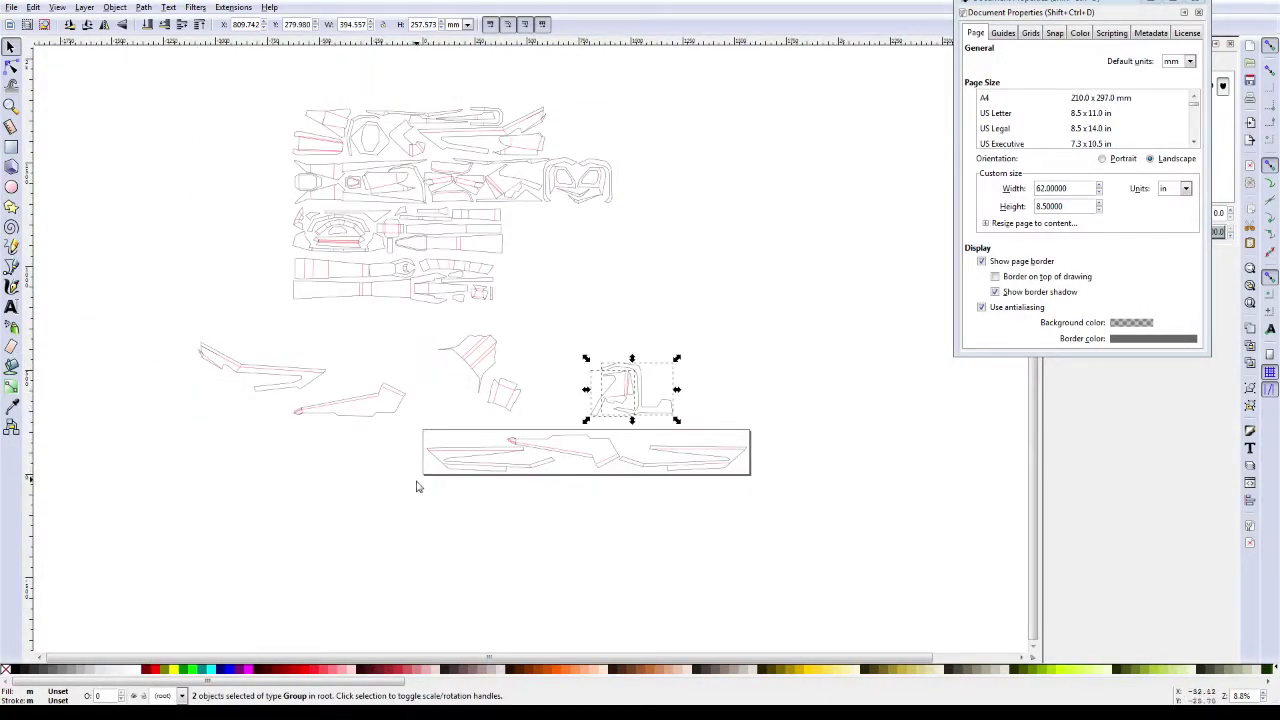
mouse_move(417, 480)
left_mouse_down()
mouse_move(706, 453)
mouse_move(767, 428)
left_mouse_up()
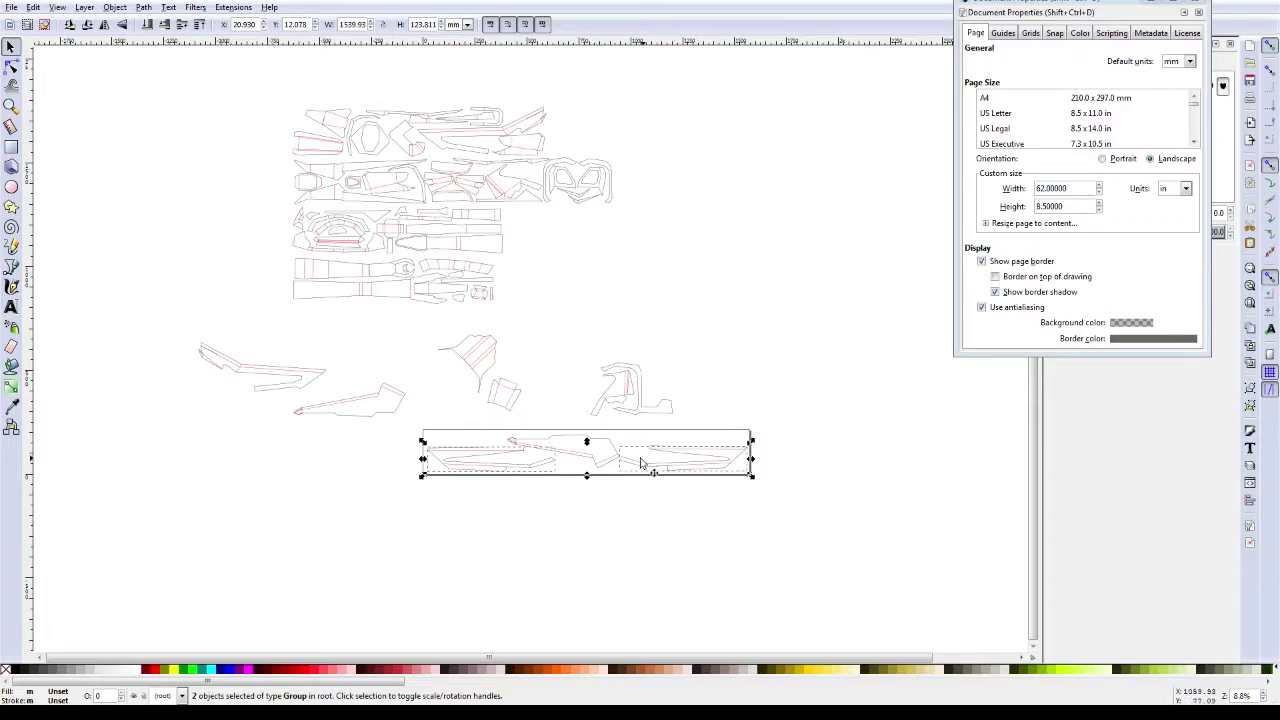
left_click(590, 460, "shift")
mouse_move(590, 460)
left_mouse_down()
mouse_move(480, 94)
mouse_move(460, 89)
left_mouse_up()
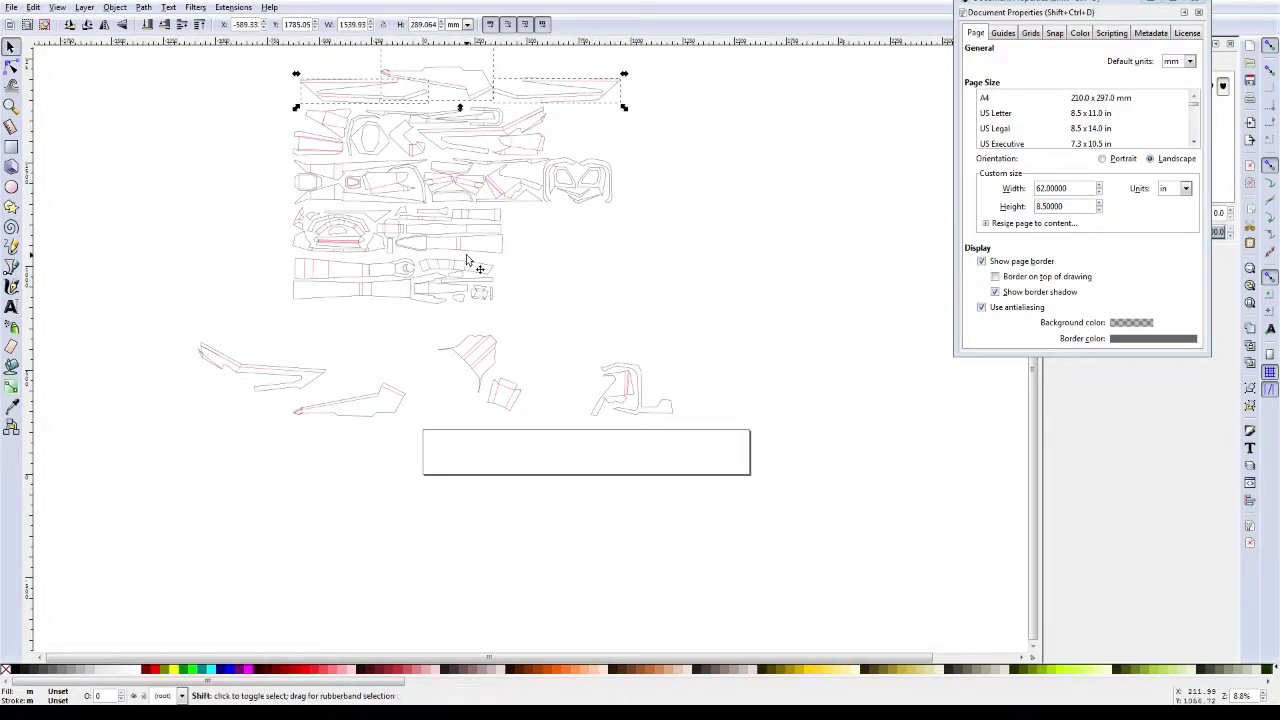
Step: Nudge the moved piece groups slightly left
key("Left")
key("Left")
key("Left")
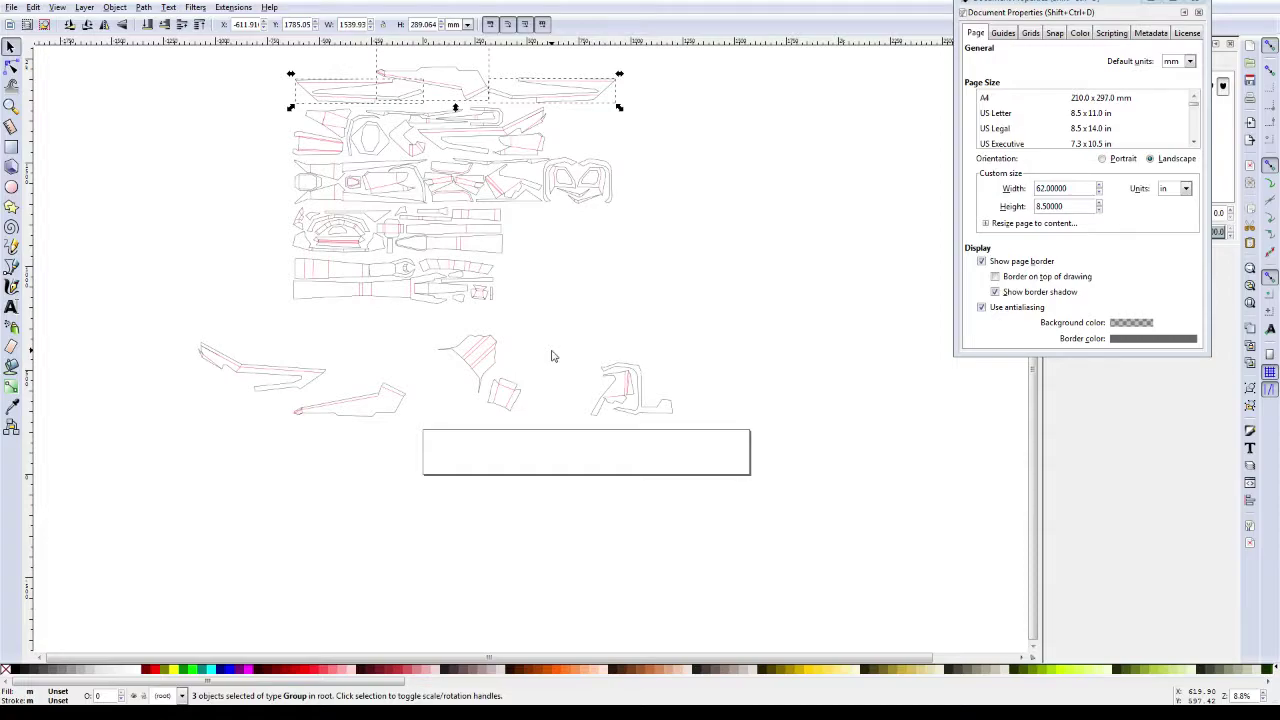
Step: Change the page width to 12 and height to 10 inches
left_click_drag(1116, 188, 1036, 196)
type("1")
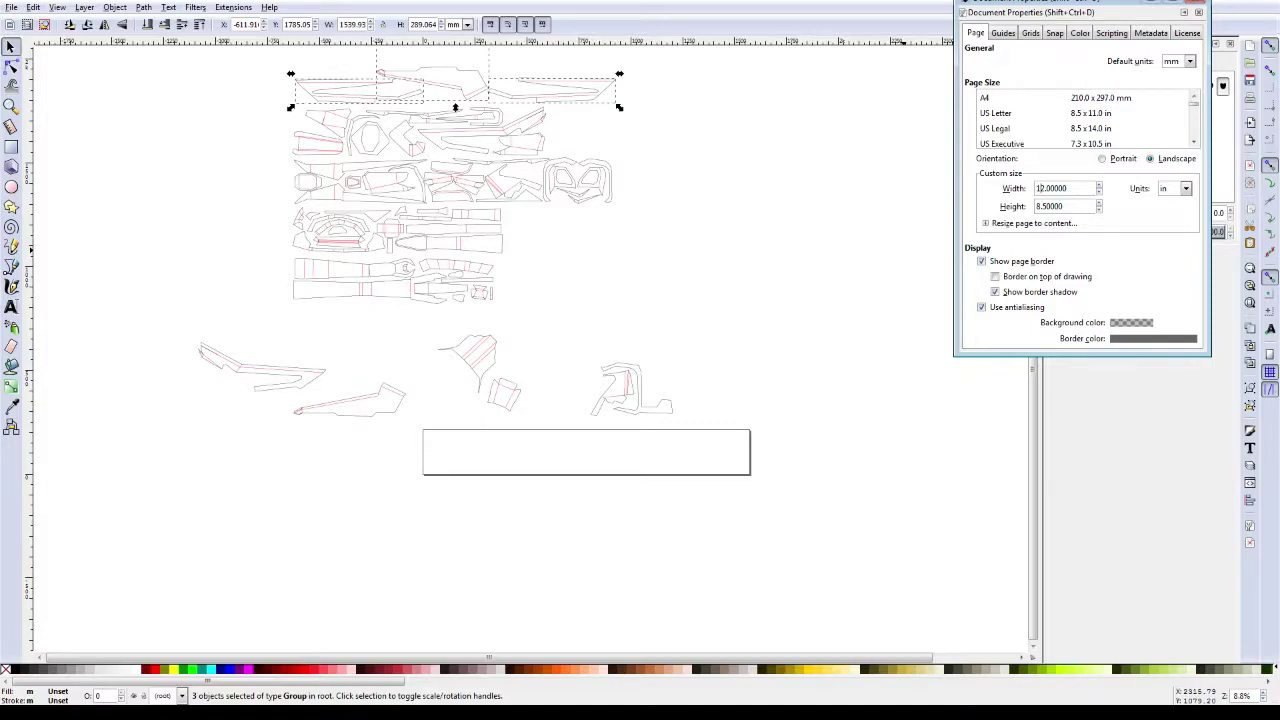
key("Tab")
type("1")
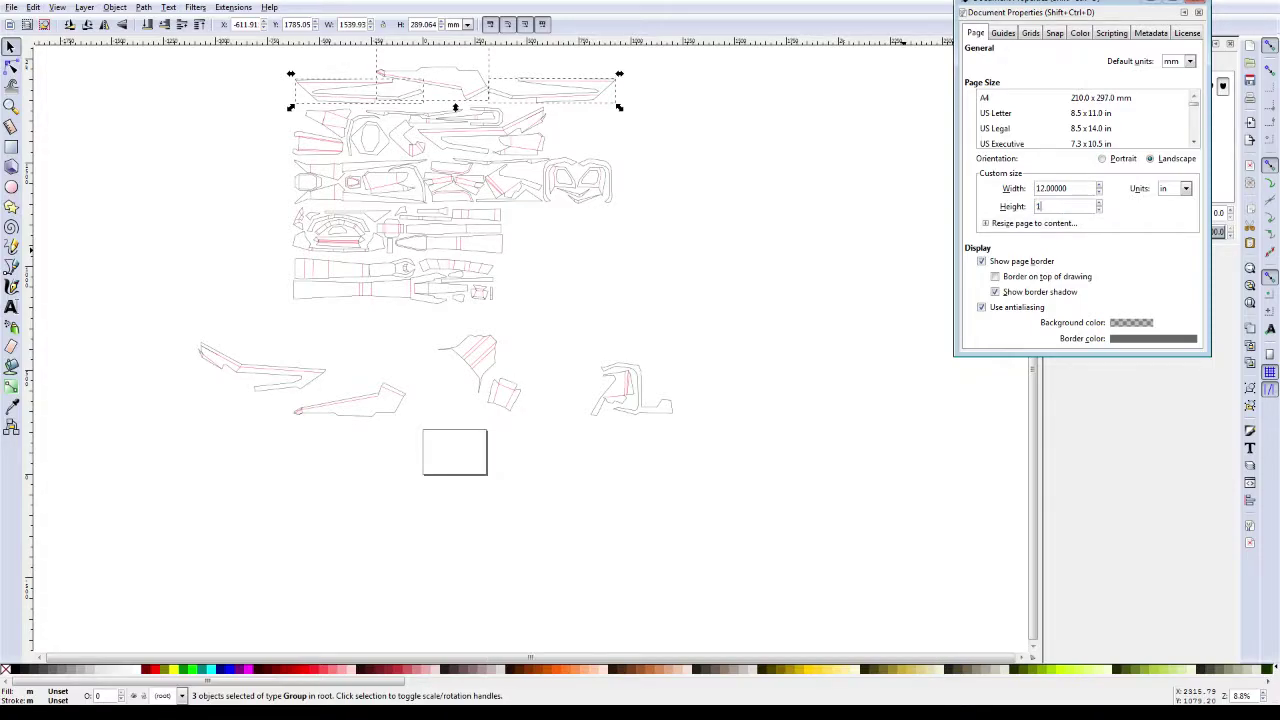
type("0")
key("Tab")
Step: Try the two-part piece on the 12 × 10 page, then move it back off
left_click_drag(706, 344, 564, 434)
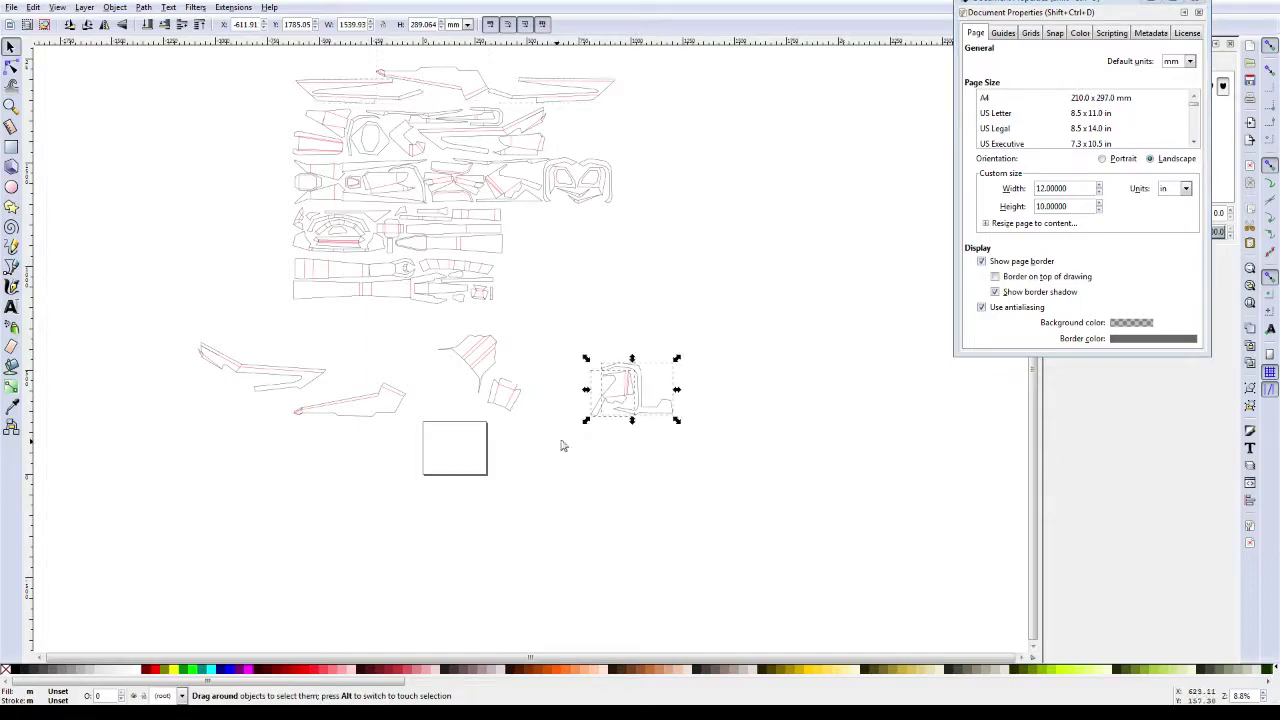
left_click_drag(643, 407, 463, 461)
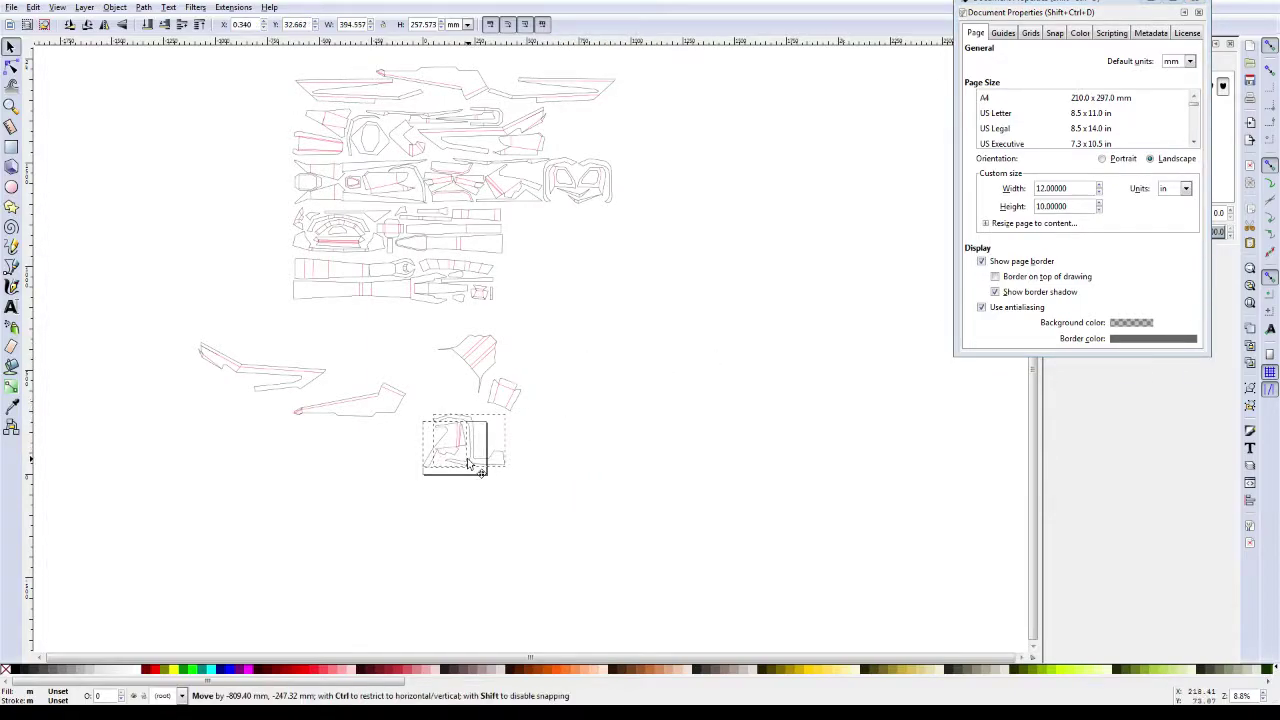
scroll(465, 470, "up", 1, "ctrl")
scroll(463, 471, "up", 1, "ctrl")
scroll(560, 460, "up", 1, "ctrl")
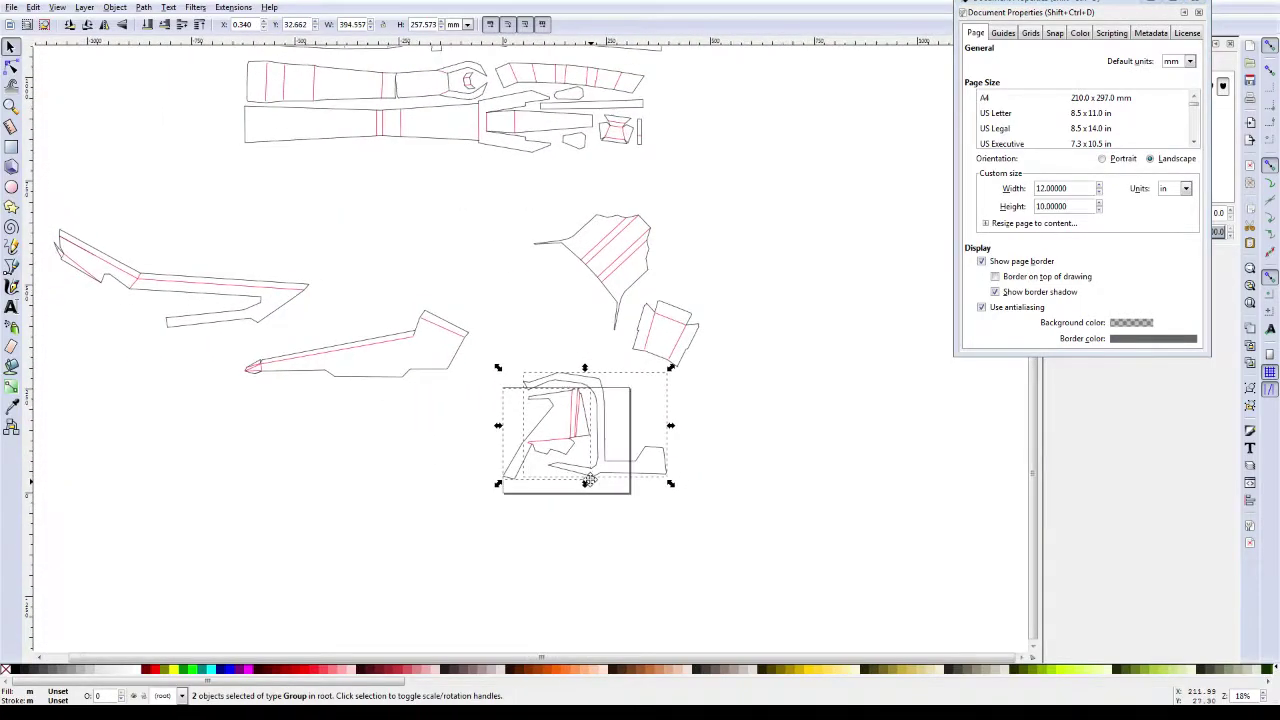
left_click_drag(606, 455, 588, 465)
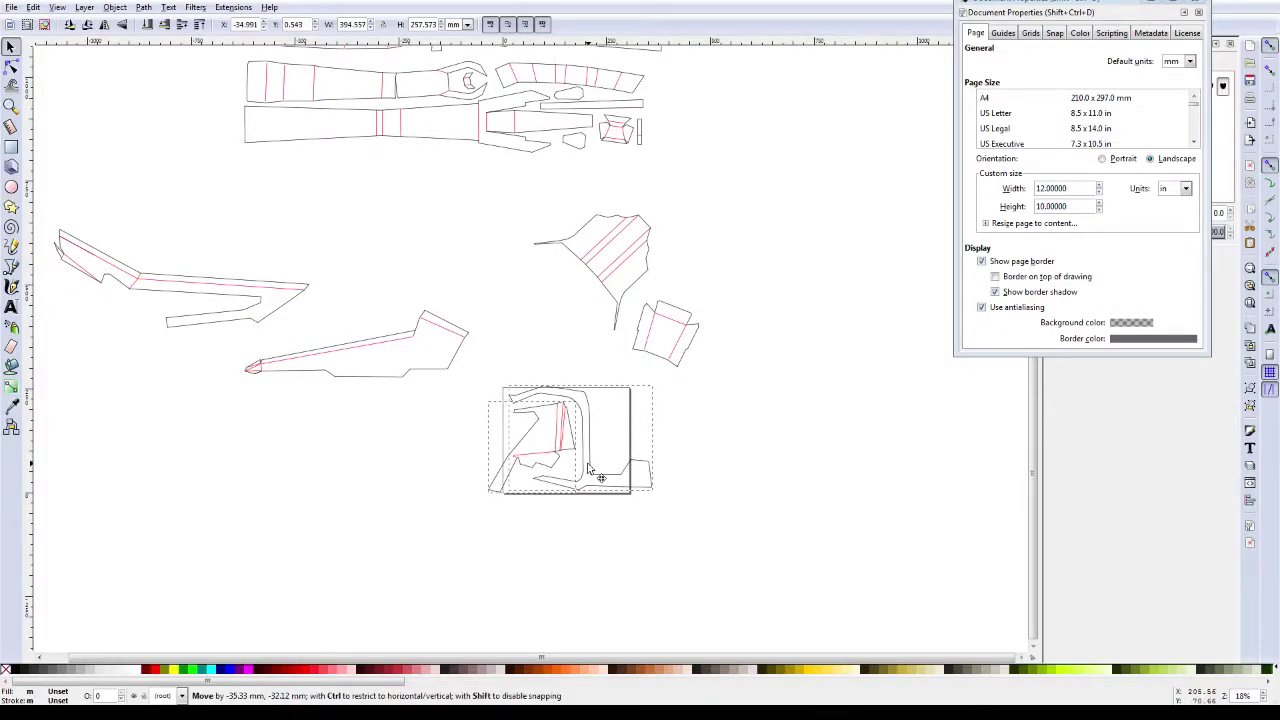
left_click_drag(588, 465, 436, 240)
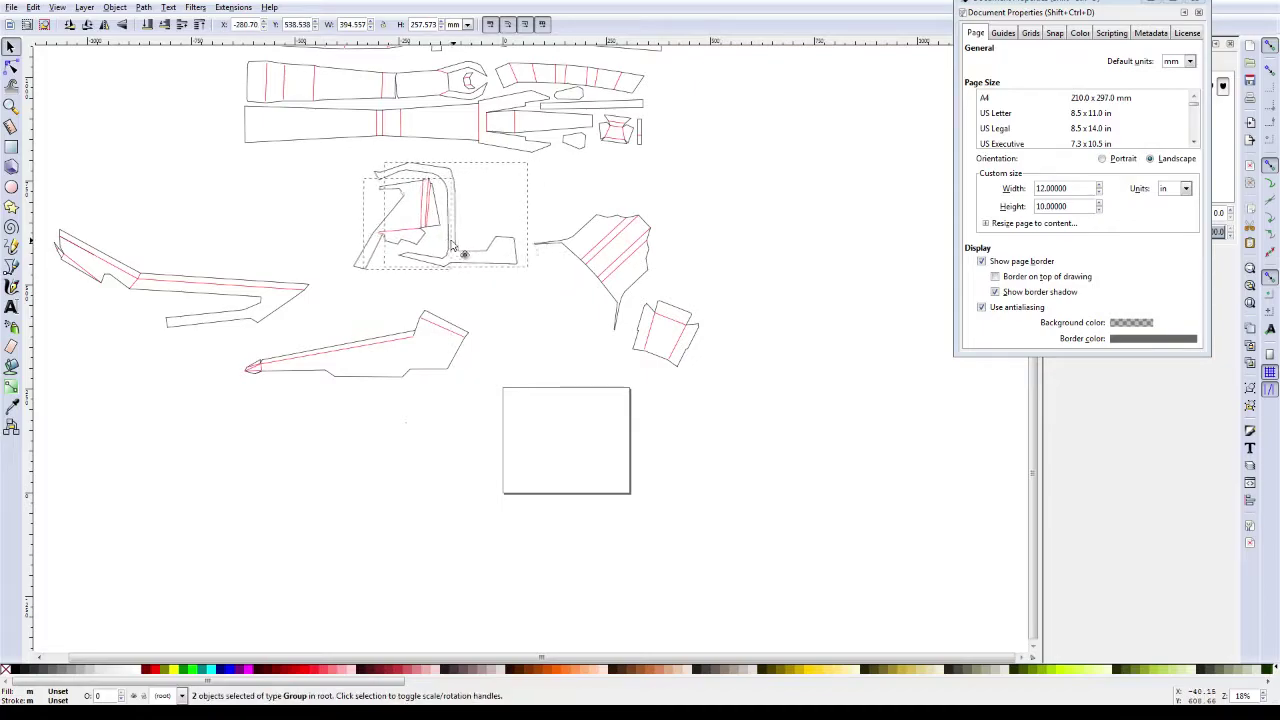
Step: Rotate the angled piece upright and place it on the page
left_click(610, 256)
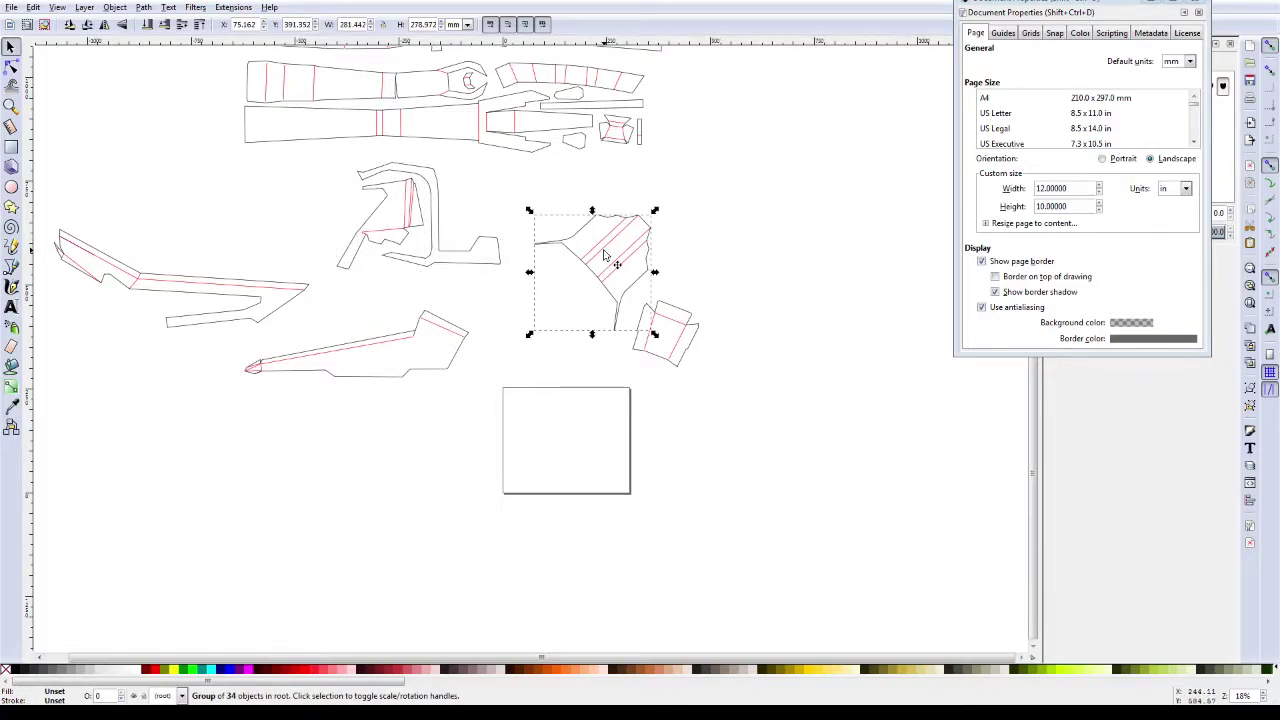
left_click(658, 232)
left_click_drag(654, 211, 597, 213)
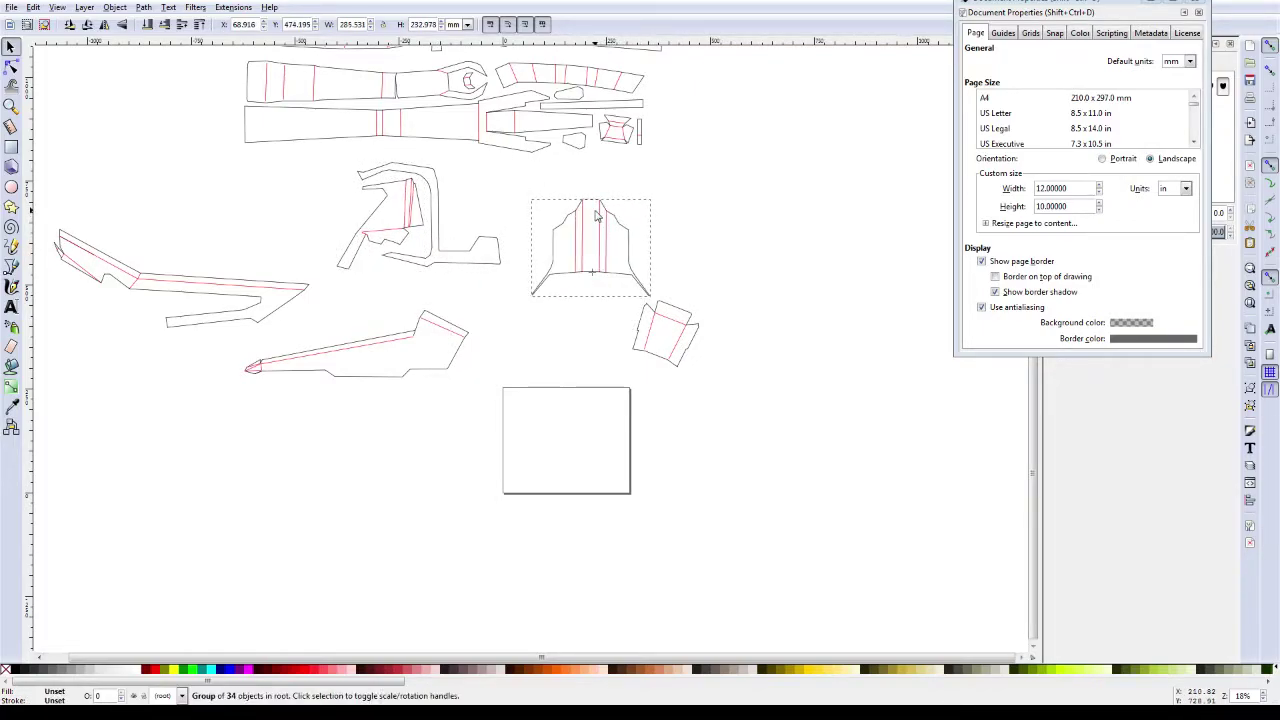
left_click_drag(600, 263, 576, 457)
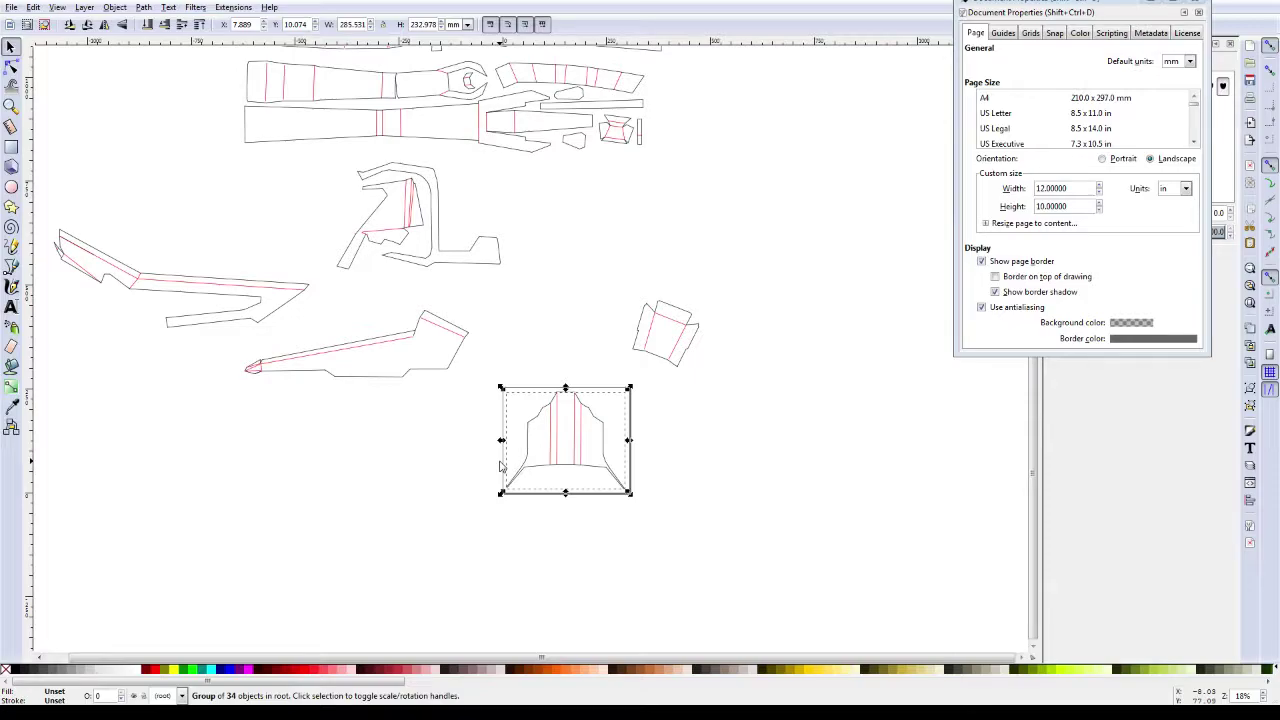
Step: Save the page as a new file named CaldariusGunPage06.svg
key("ctrl+shift+s")
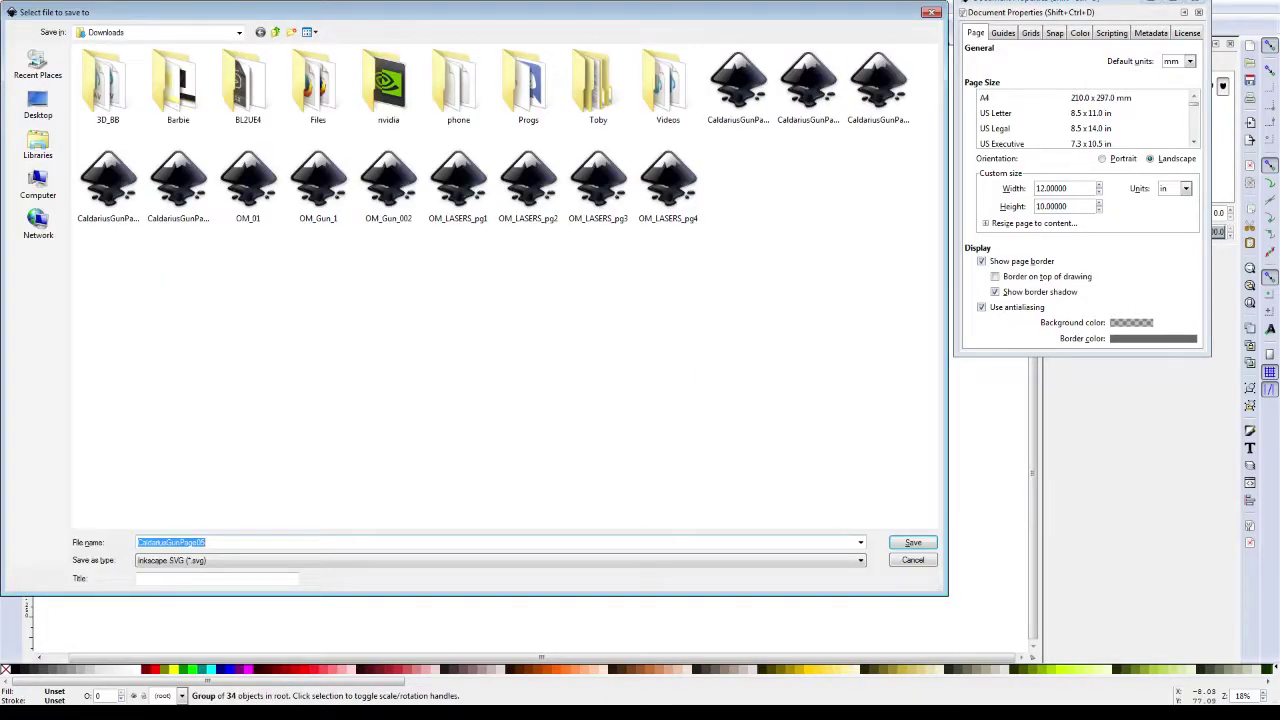
key("End")
key("BackSpace")
type("6")
key("Return")
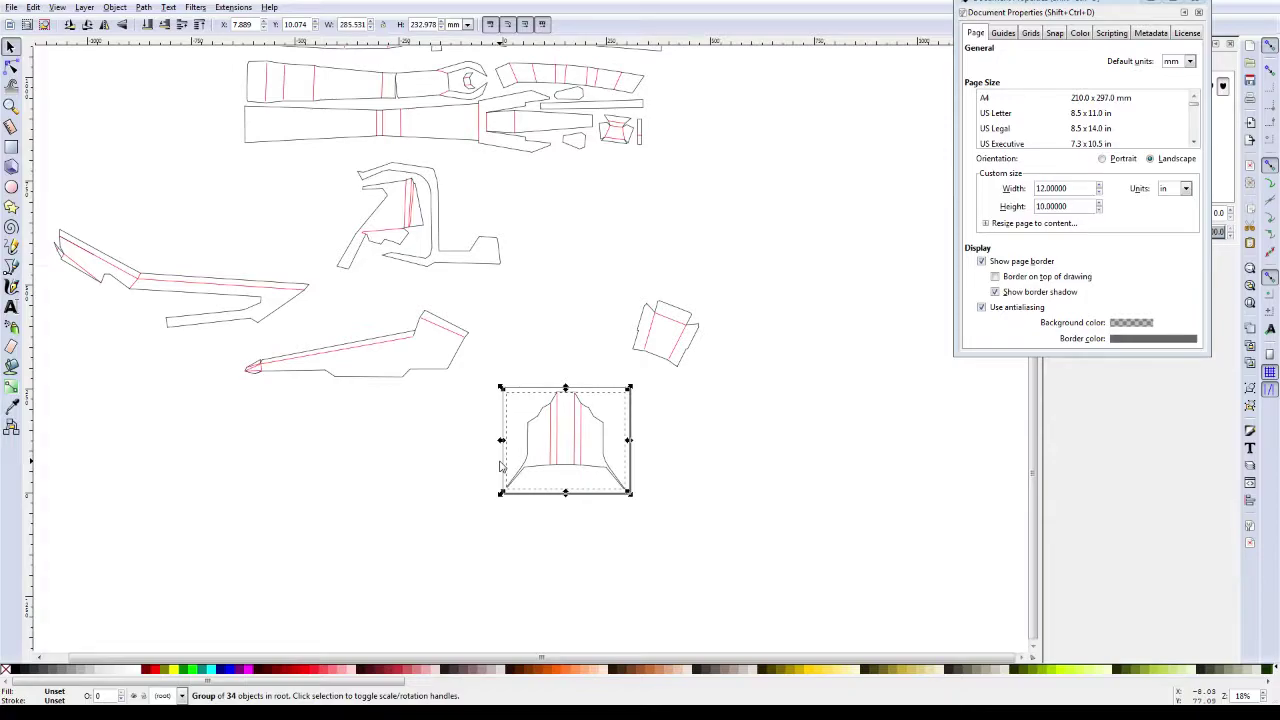
Step: Move the saved trapezoid group off the page, up beside the other parts
scroll(510, 440, "down", 1)
scroll(550, 300, "down", 1)
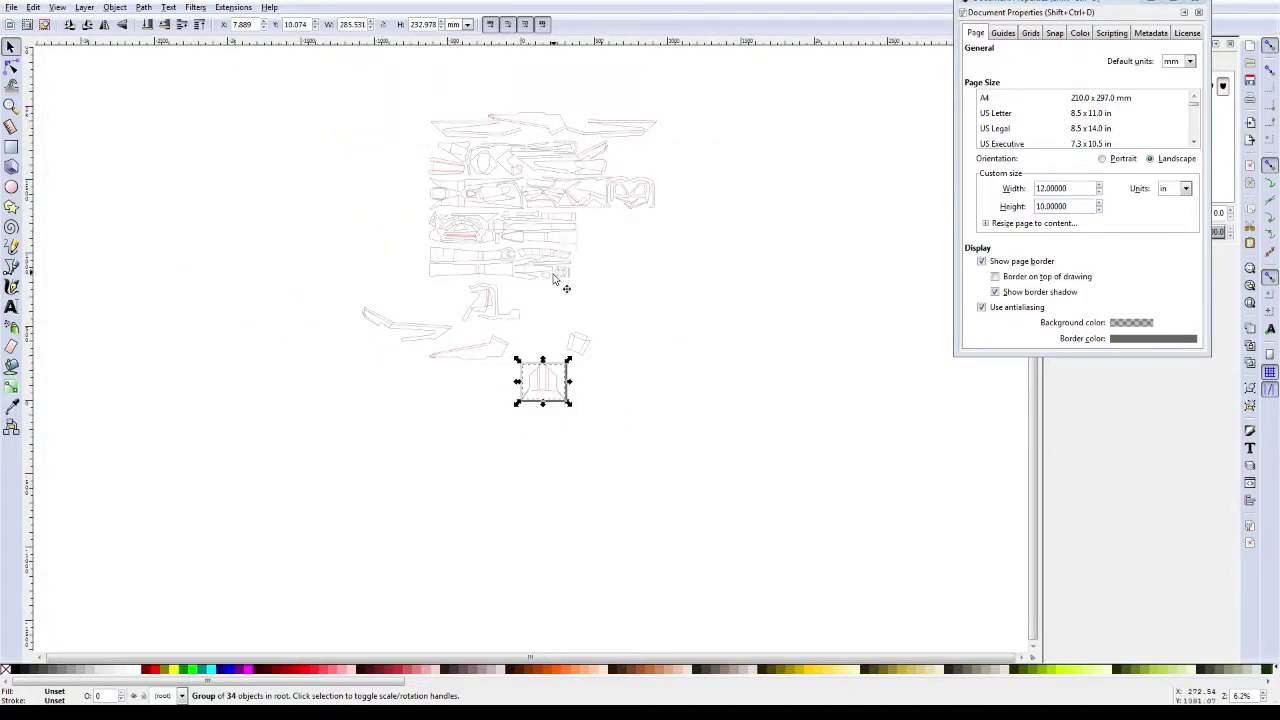
scroll(535, 332, "down", 1)
left_click_drag(535, 332, 531, 354)
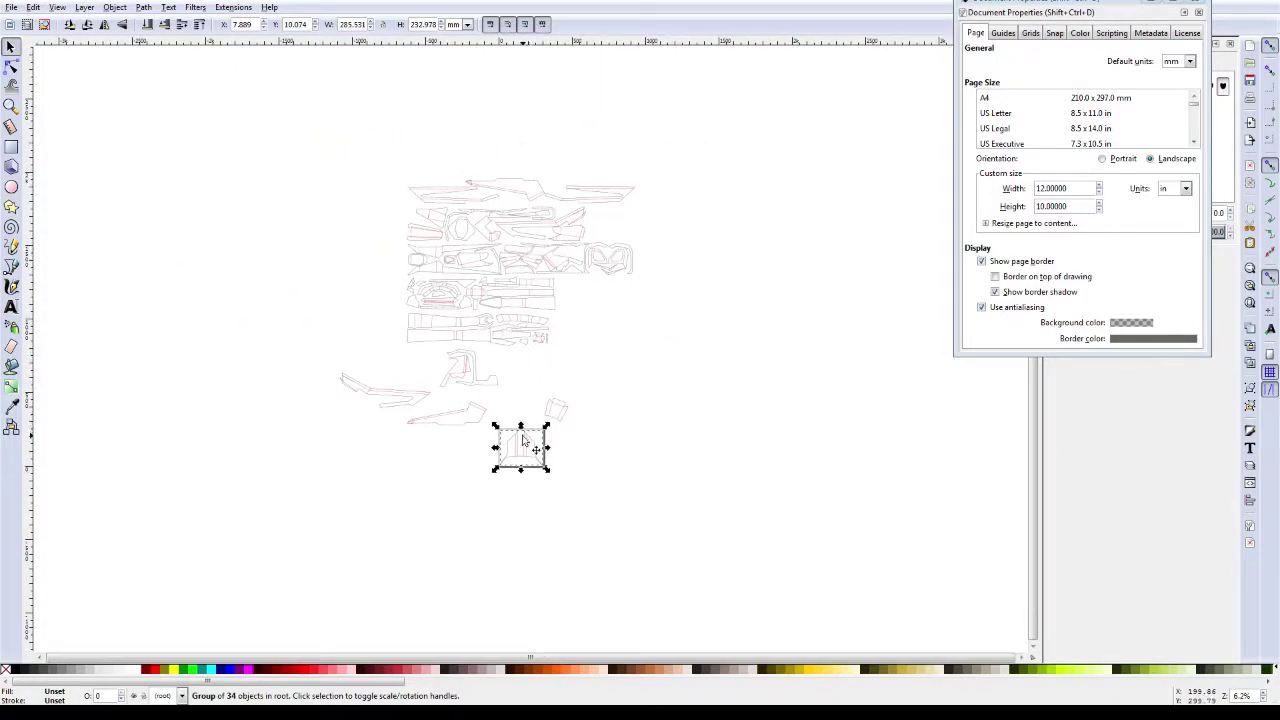
mouse_move(532, 450)
left_mouse_down()
mouse_move(505, 287)
mouse_move(440, 168)
left_mouse_up()
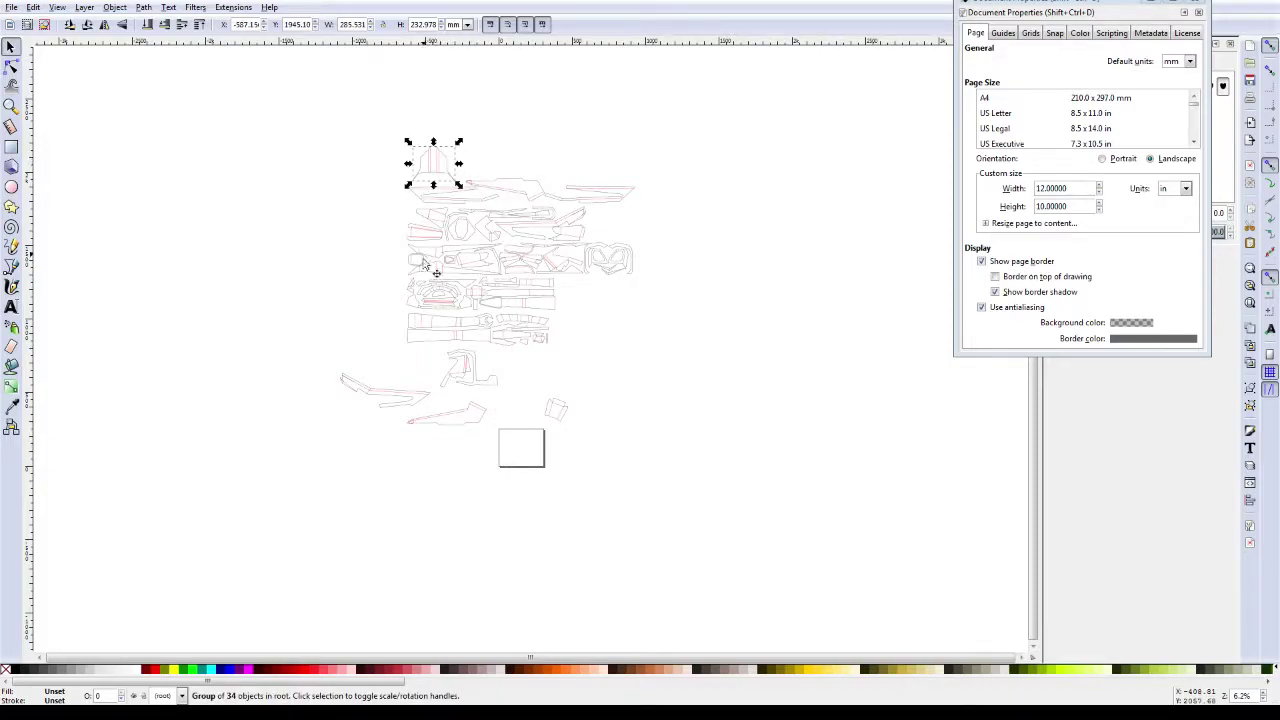
left_click(476, 476)
scroll(476, 476, "up", 1, "ctrl")
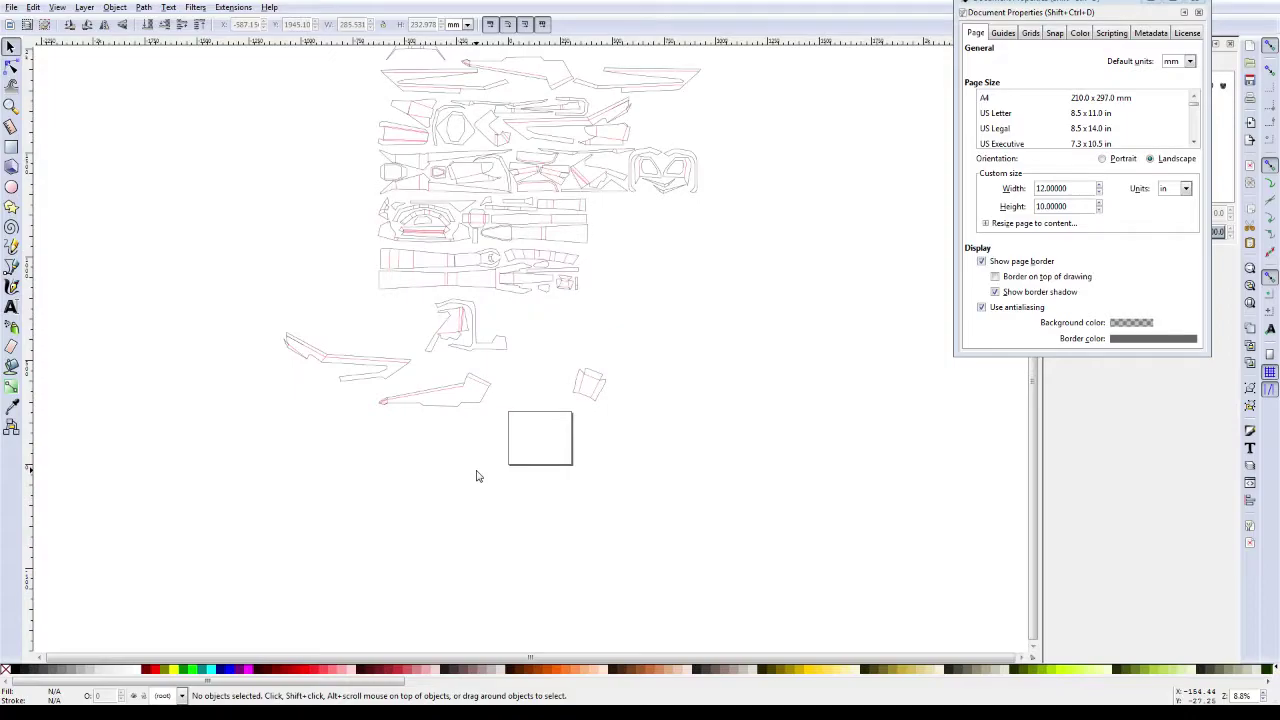
scroll(476, 476, "up", 1, "ctrl")
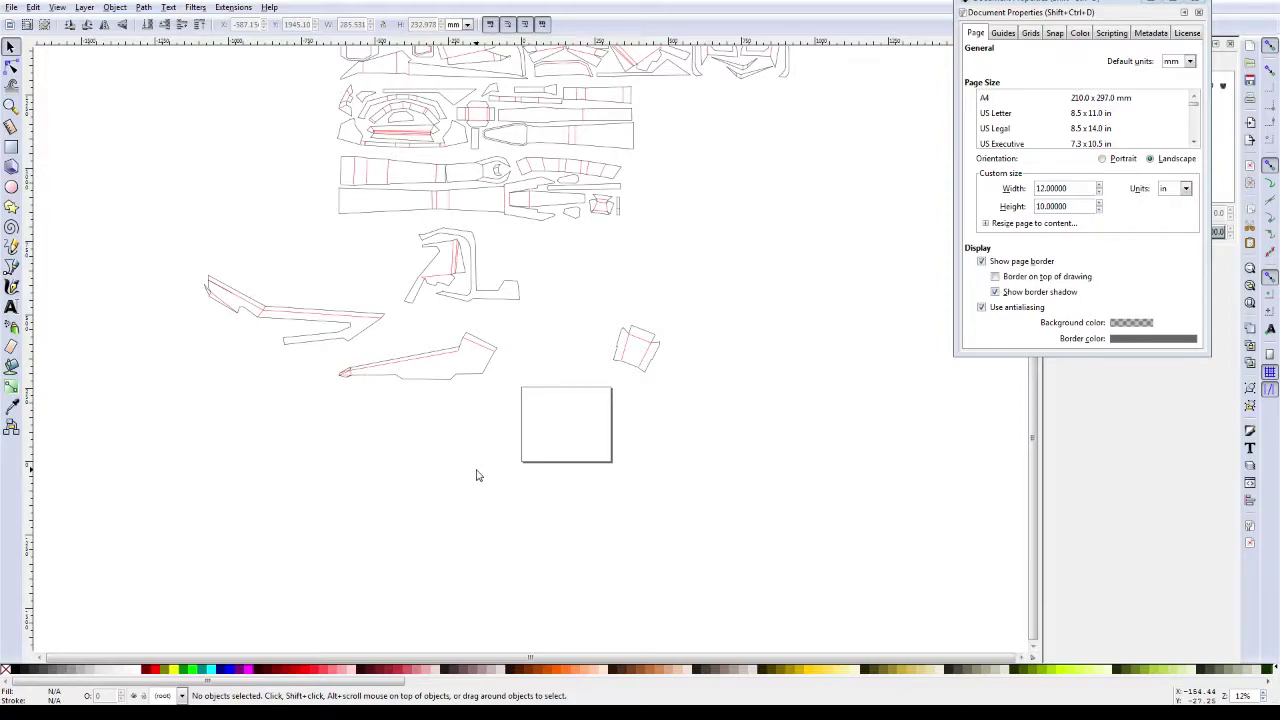
Step: Set the custom page size to 18 inches wide by 8 inches tall
left_click(1044, 188)
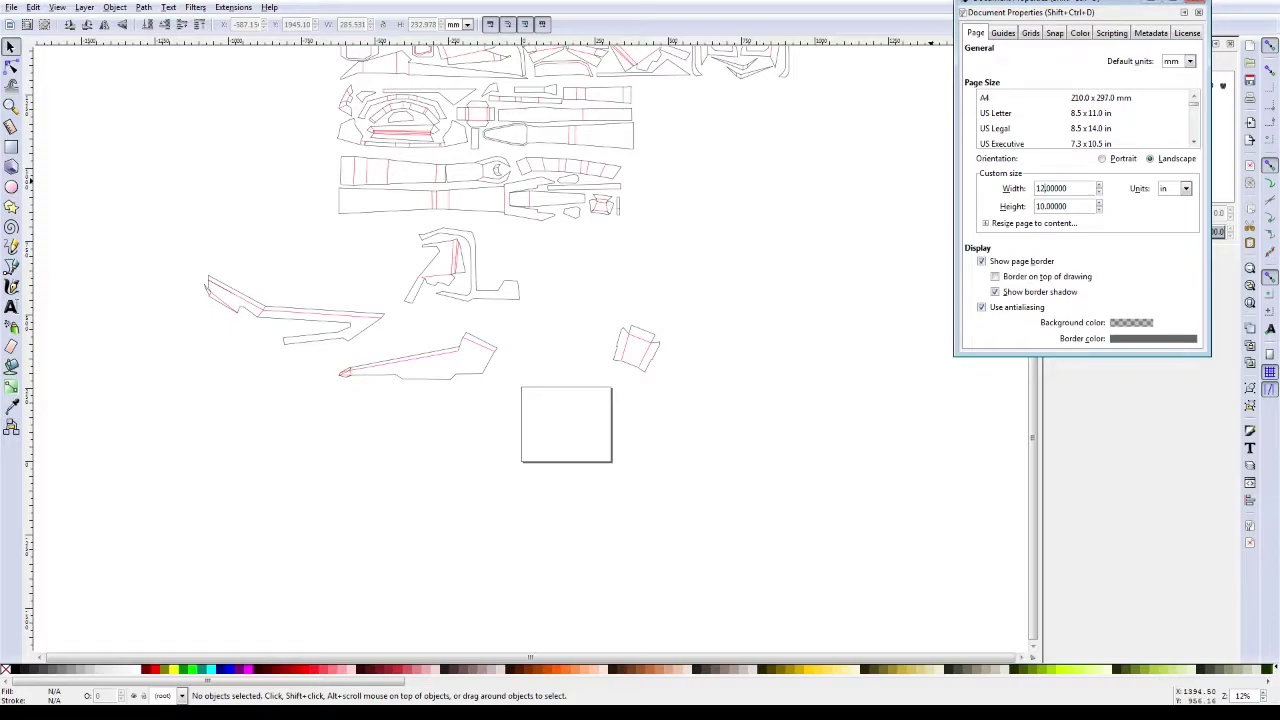
key("BackSpace")
type("8")
key("Return")
key("BackSpace")
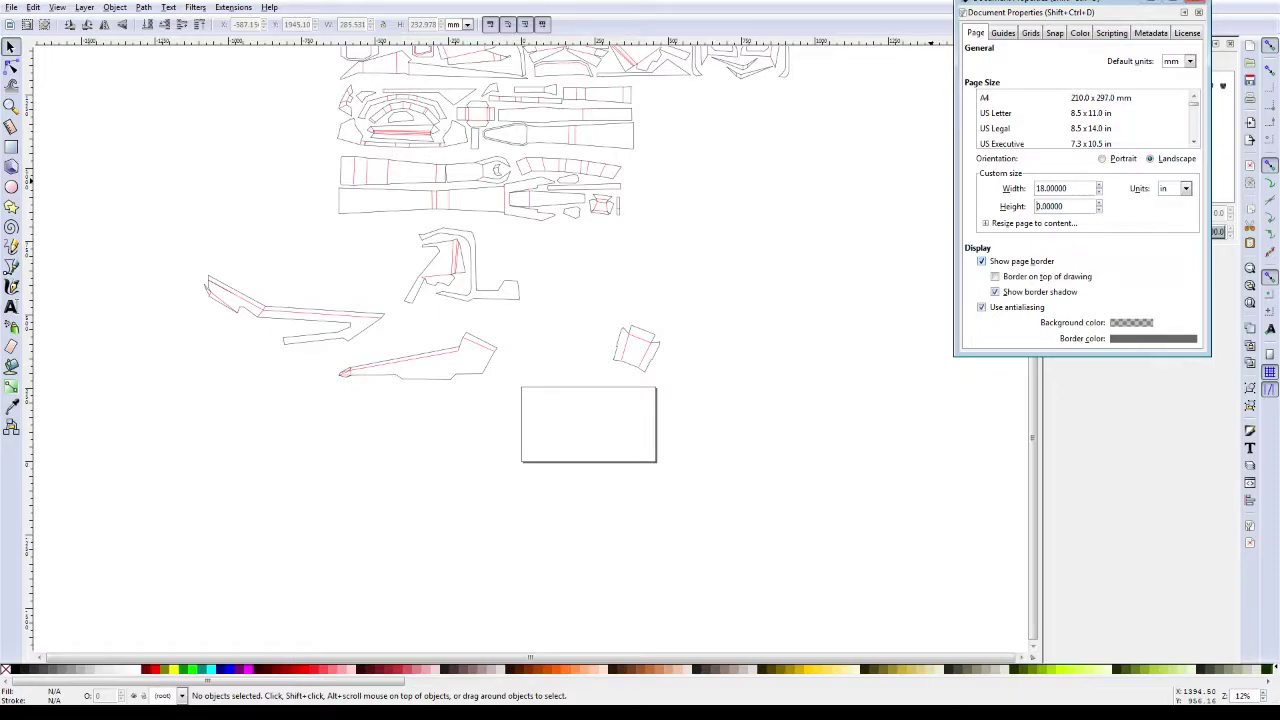
type("8")
key("Return")
Step: Place the two-part piece on the page and raise the page height to 12 inches
left_click_drag(385, 220, 520, 331)
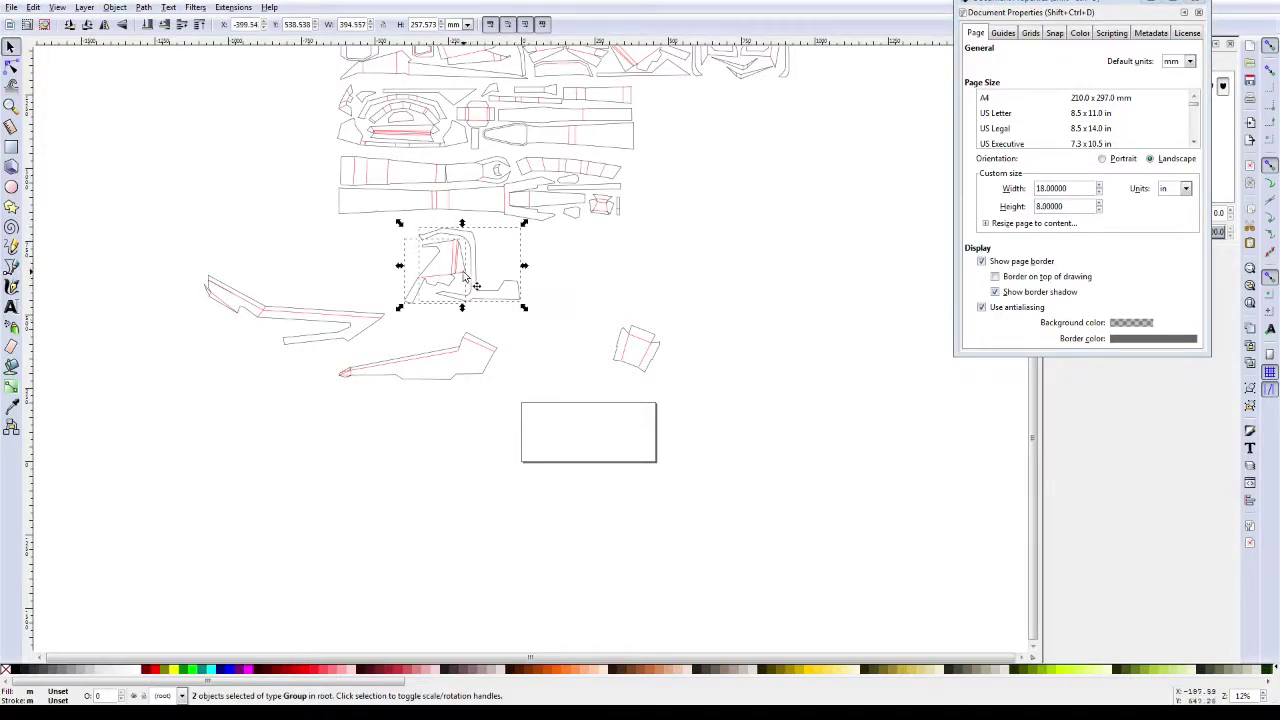
mouse_move(471, 290)
left_mouse_down()
mouse_move(588, 440)
mouse_move(581, 430)
left_mouse_up()
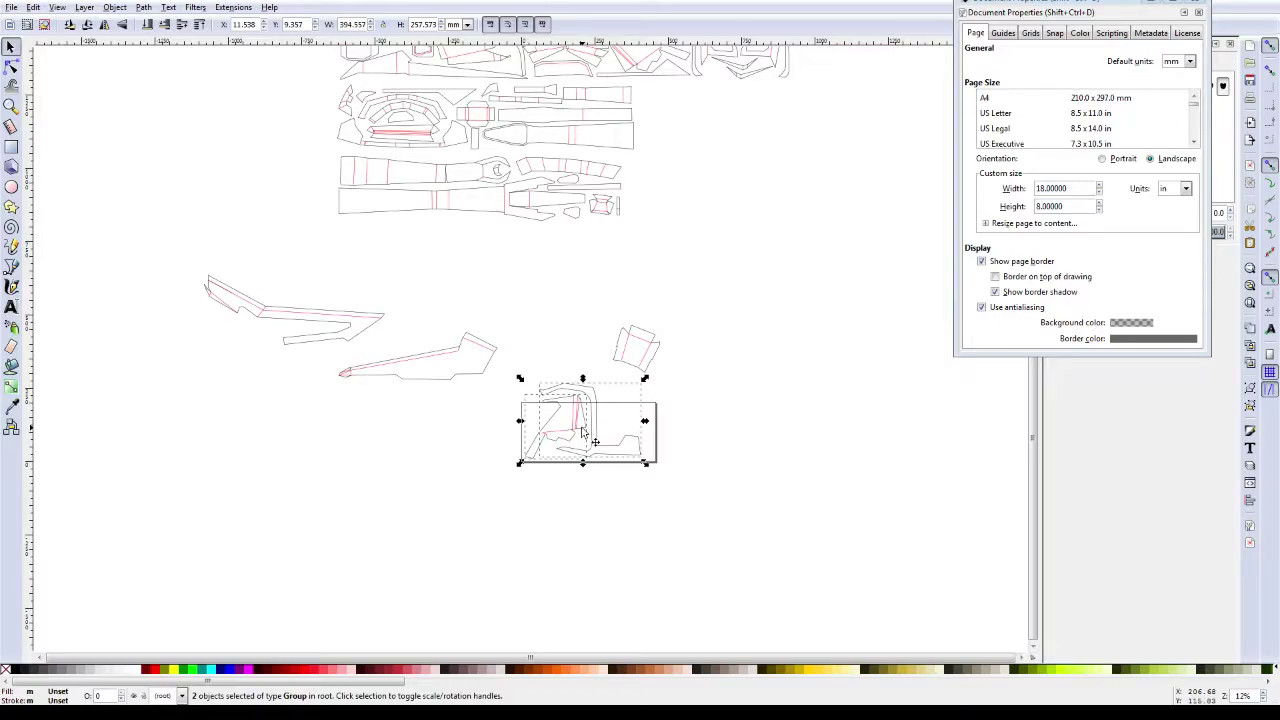
left_click(1037, 188)
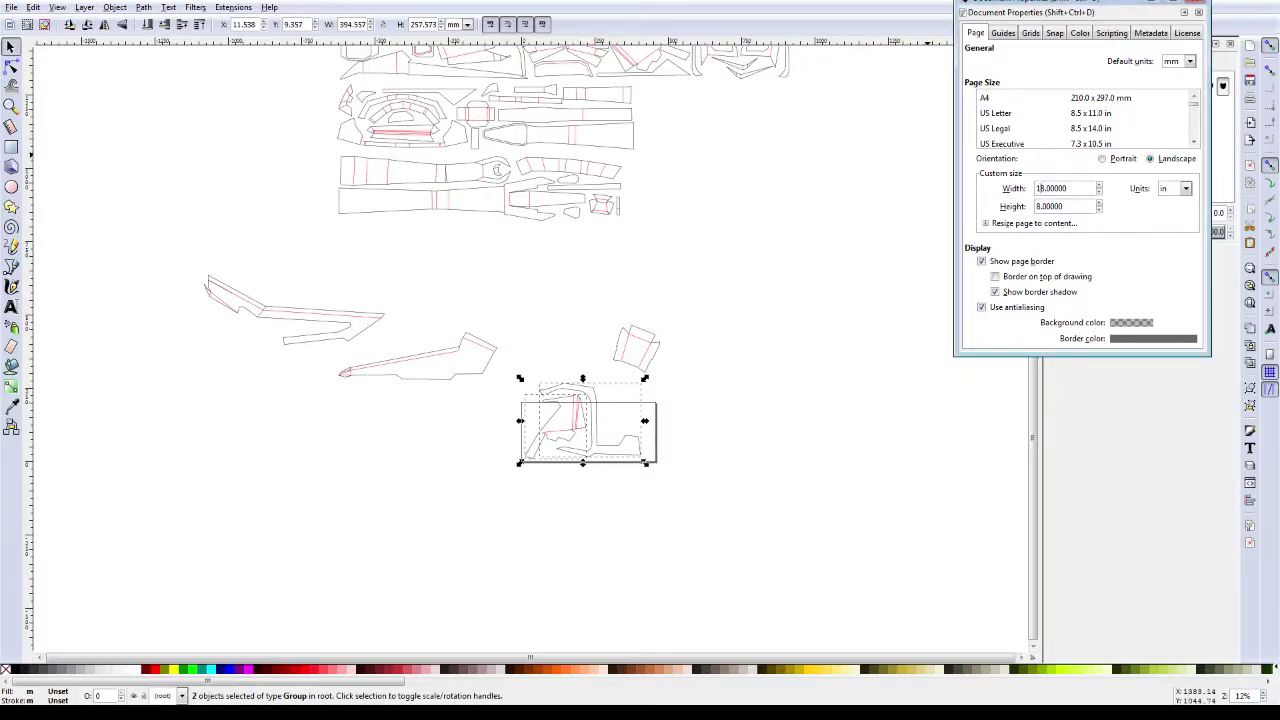
type("1")
type("2")
key("Tab")
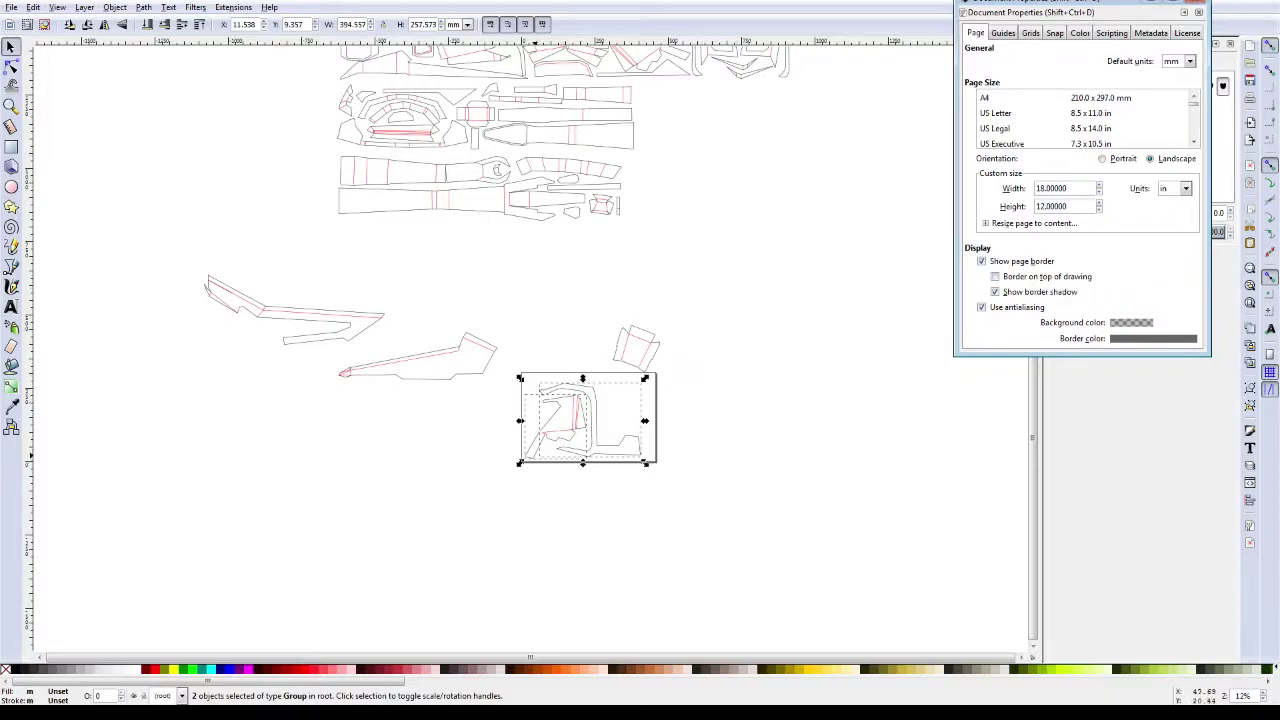
Step: Bring the small trapezoid piece beside the page and select it for rotating
scroll(571, 466, "up", 1)
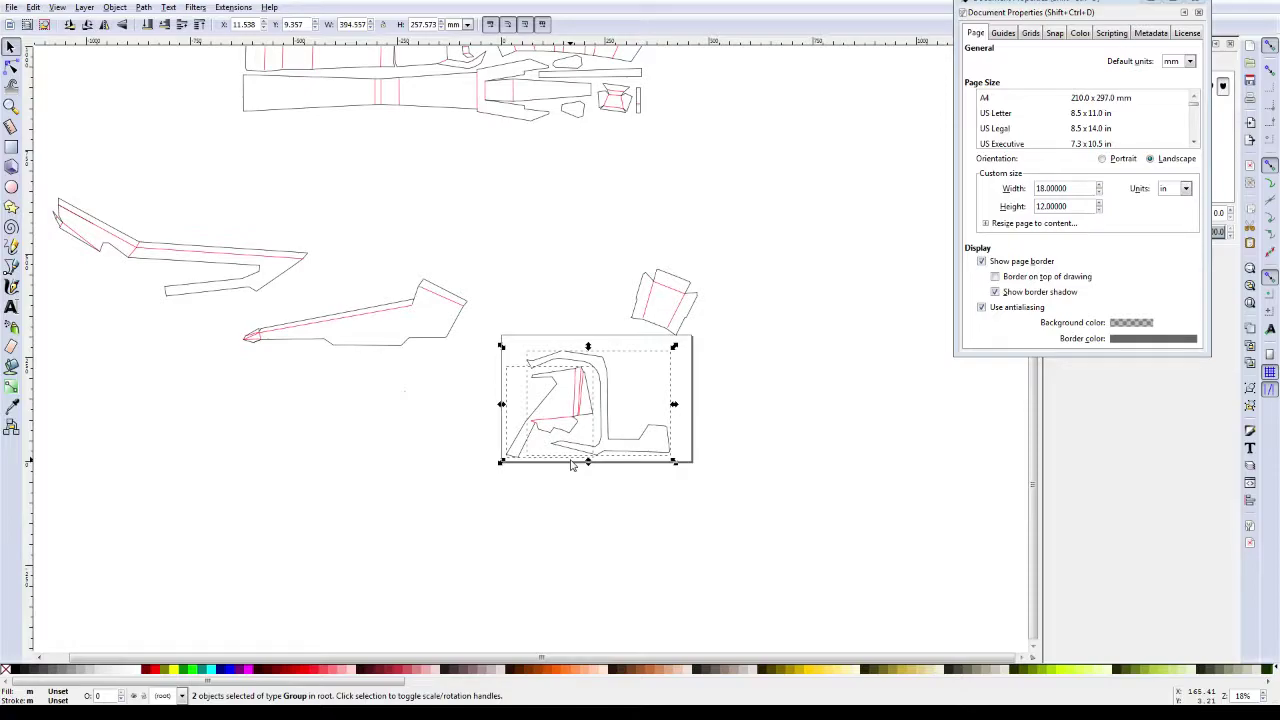
mouse_move(638, 308)
left_mouse_down()
mouse_move(456, 378)
mouse_move(500, 344)
left_mouse_up()
left_click(456, 378)
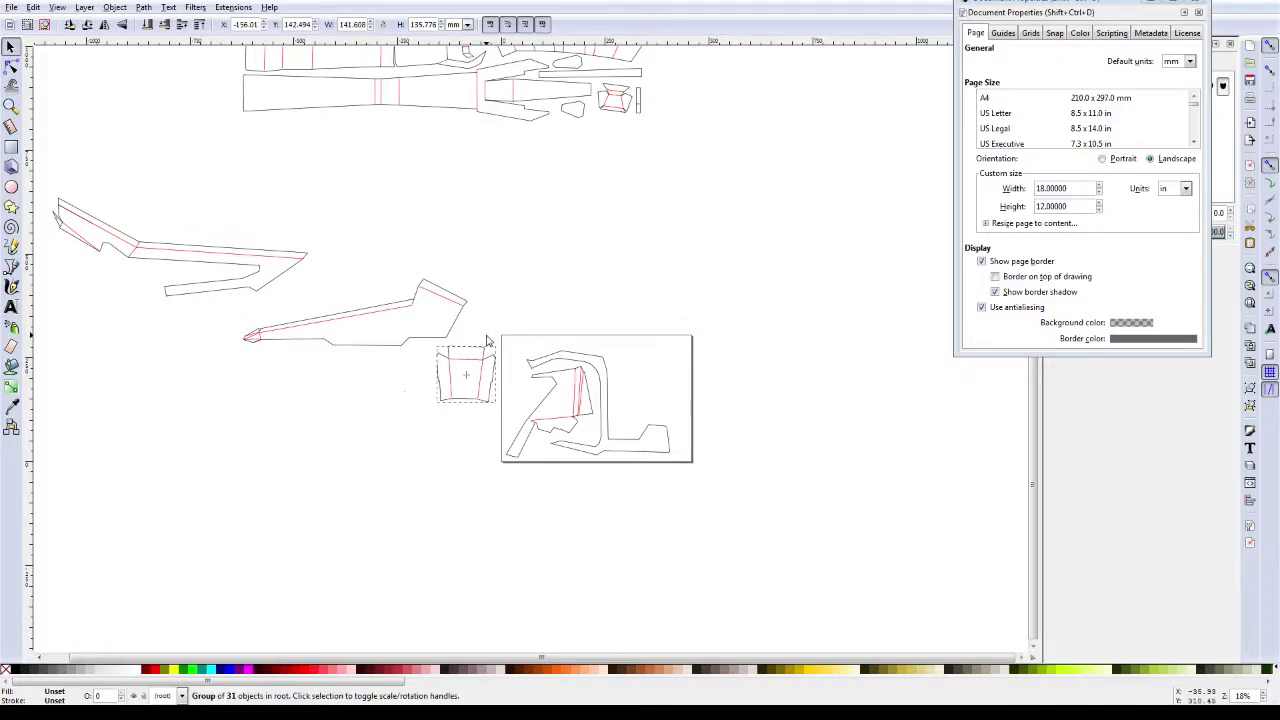
Step: Widen the page to 23 inches
double_click(1041, 188)
type("23")
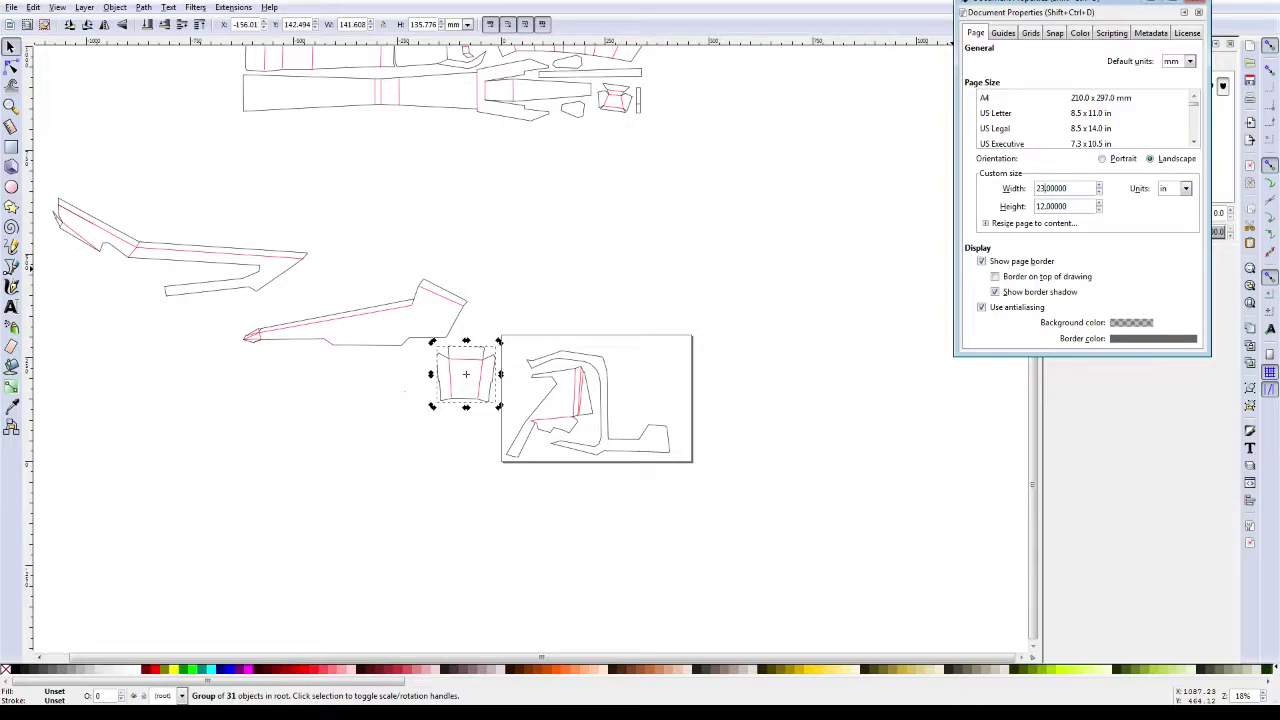
key("Return")
Step: Nudge the selected pieces right onto the page and shift the small trapezoid into place
left_click_drag(698, 466, 412, 338)
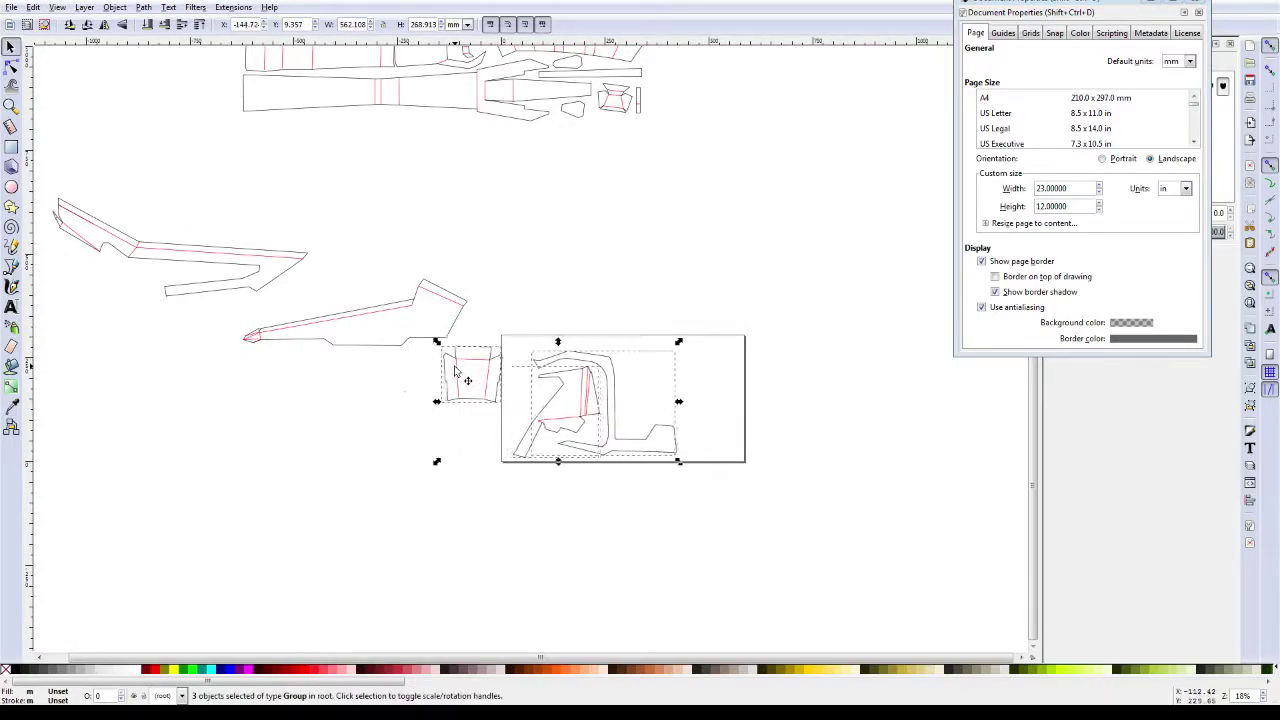
key("shift+Right")
key("shift+Right")
key("shift+Right")
key("shift+Right")
key("shift+Right")
key("shift+Right")
key("shift+Right")
key("shift+Right")
key("shift+Right")
key("shift+Right")
key("shift+Right")
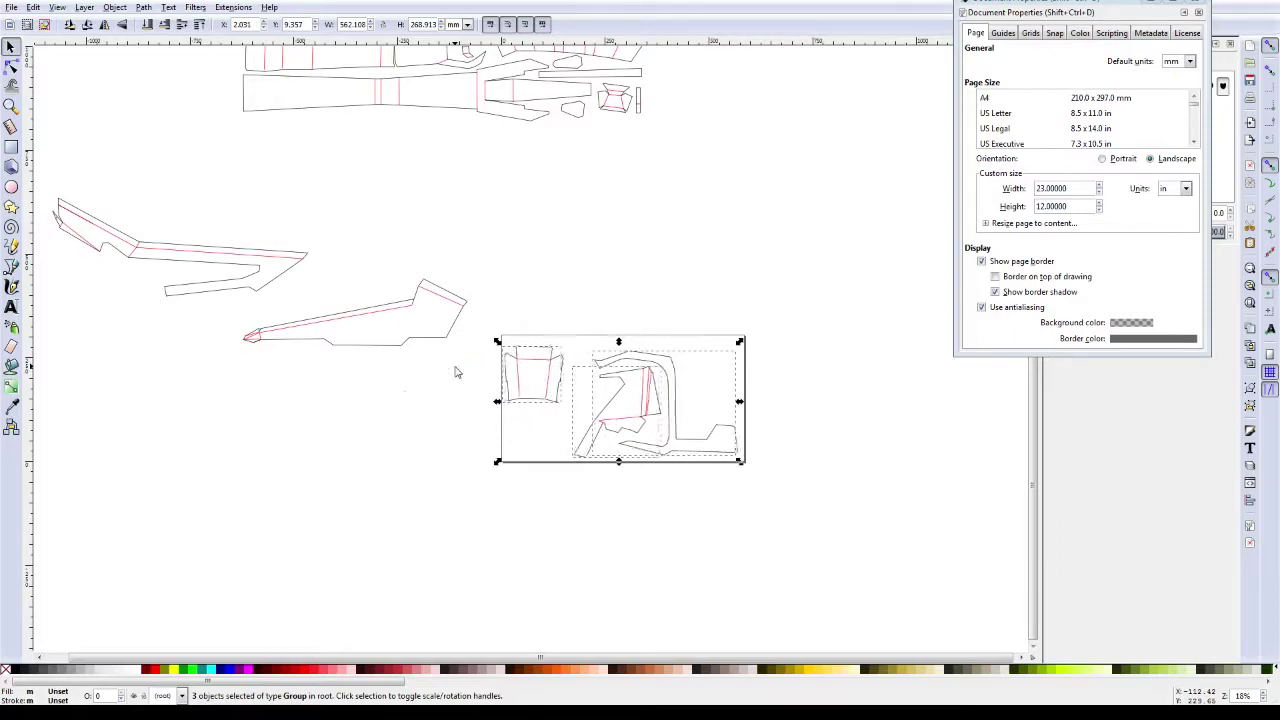
key("shift+Right")
key("shift+Right")
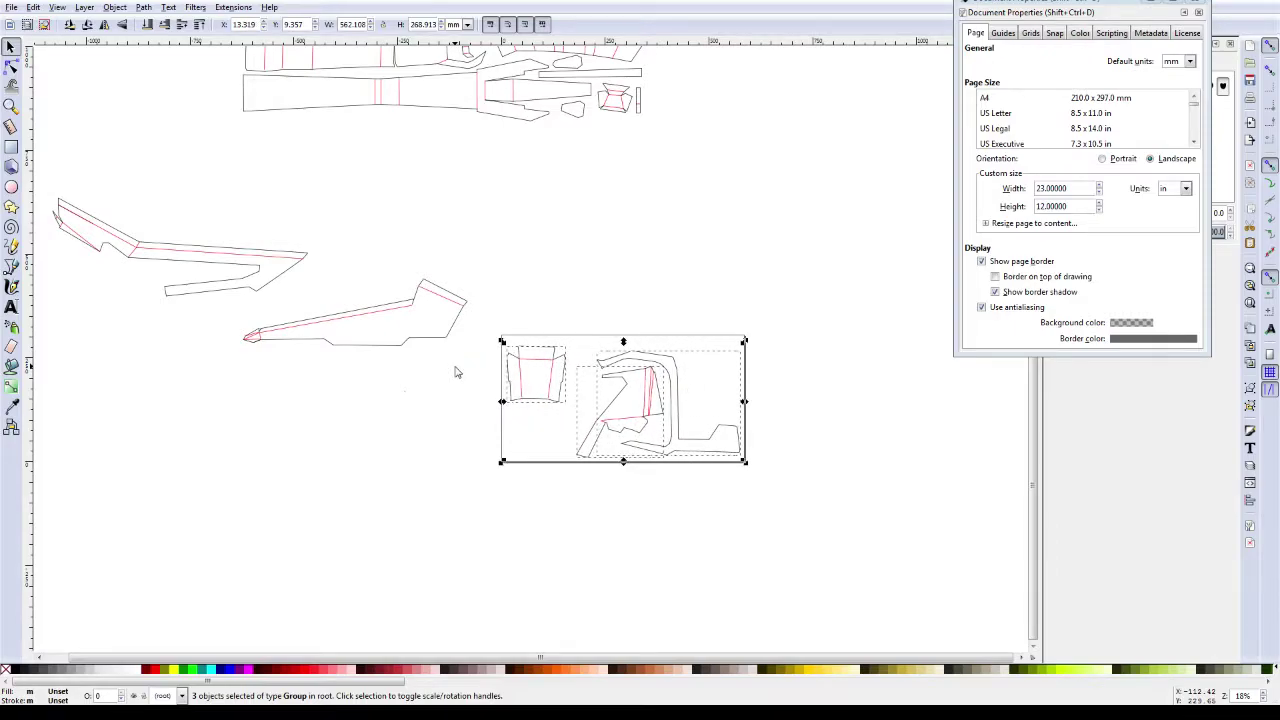
left_click(521, 391)
left_click_drag(526, 391, 555, 402)
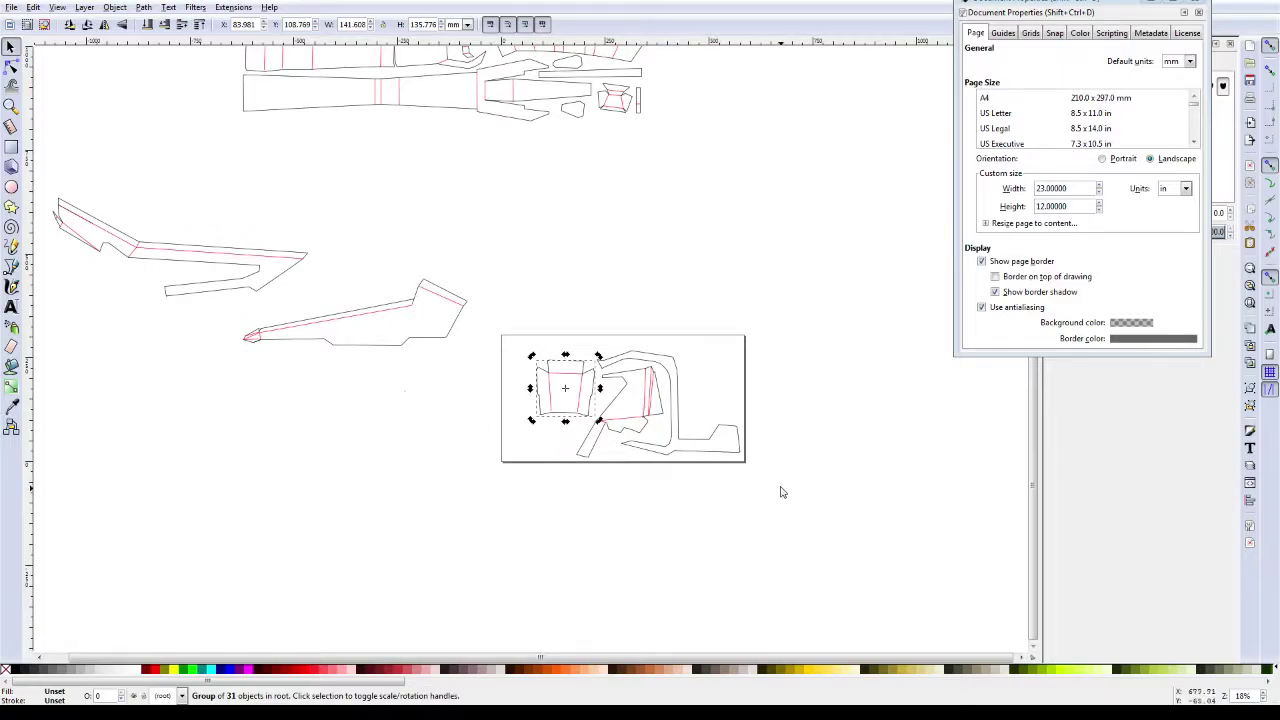
Step: Nudge all three pieces upward so they sit inside the page border
left_click_drag(780, 486, 507, 338)
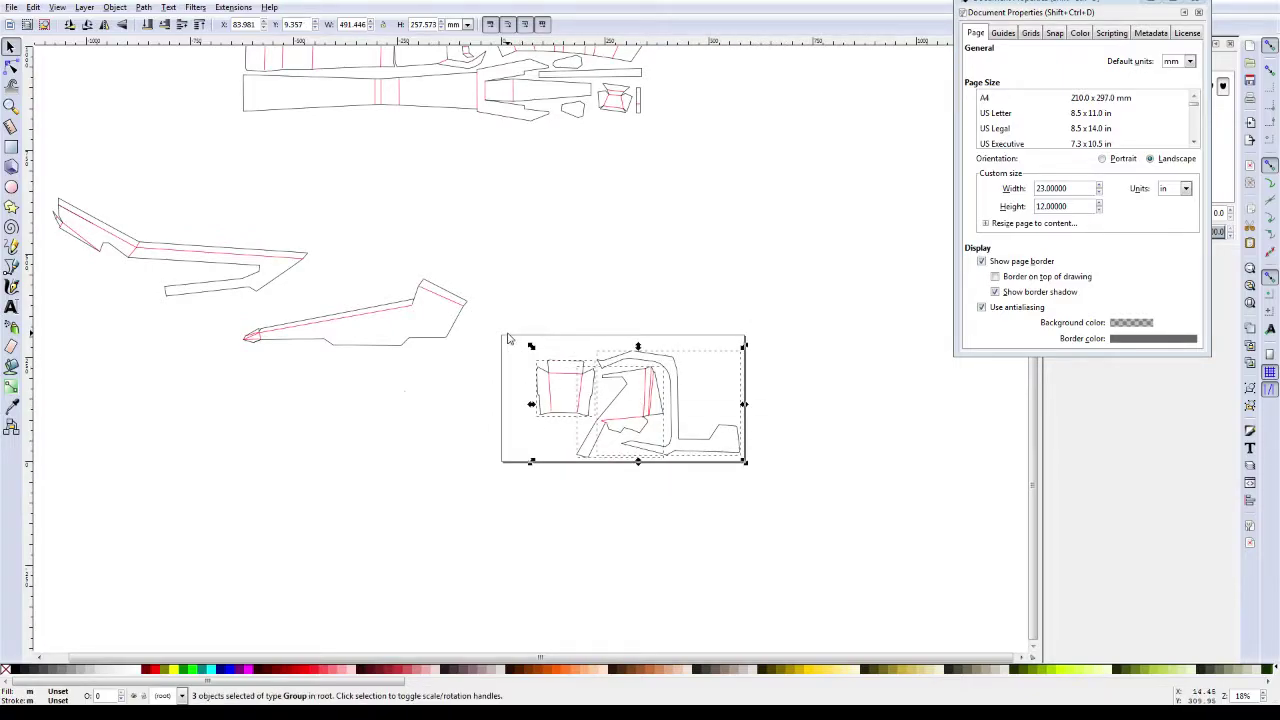
key("shift+Up")
key("shift+Up")
key("shift+Up")
key("shift+Up")
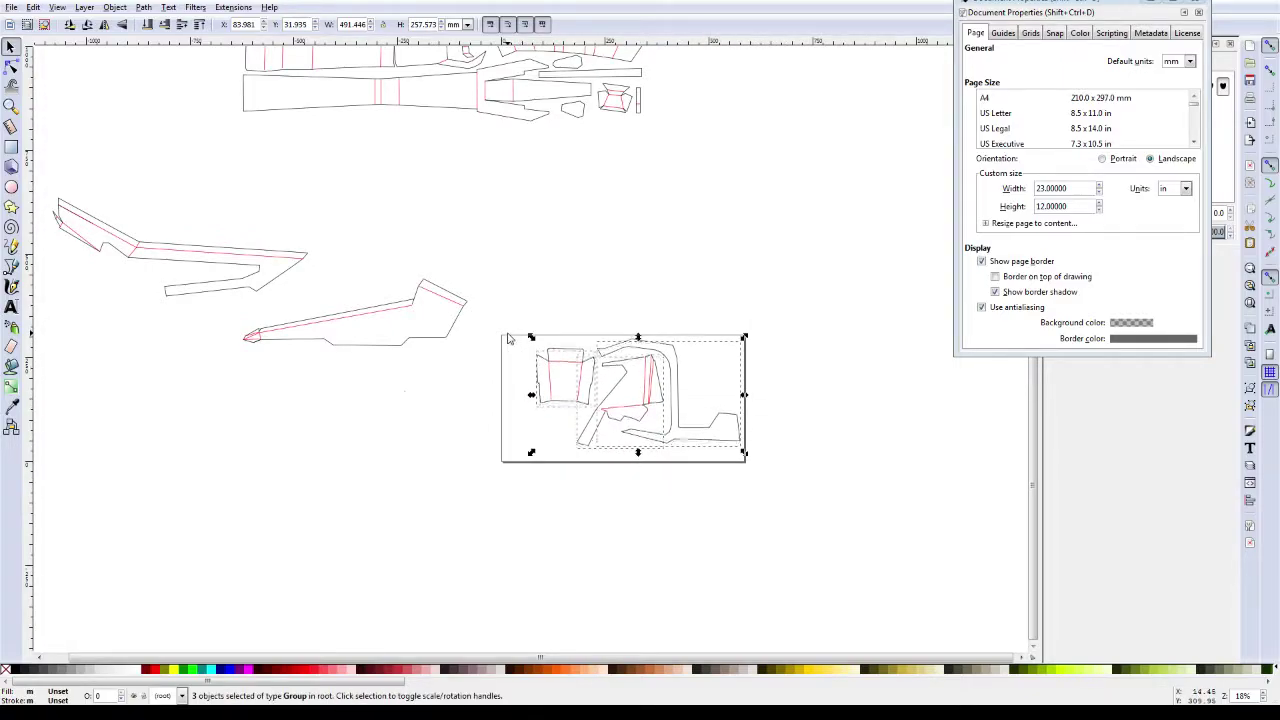
key("shift+Up")
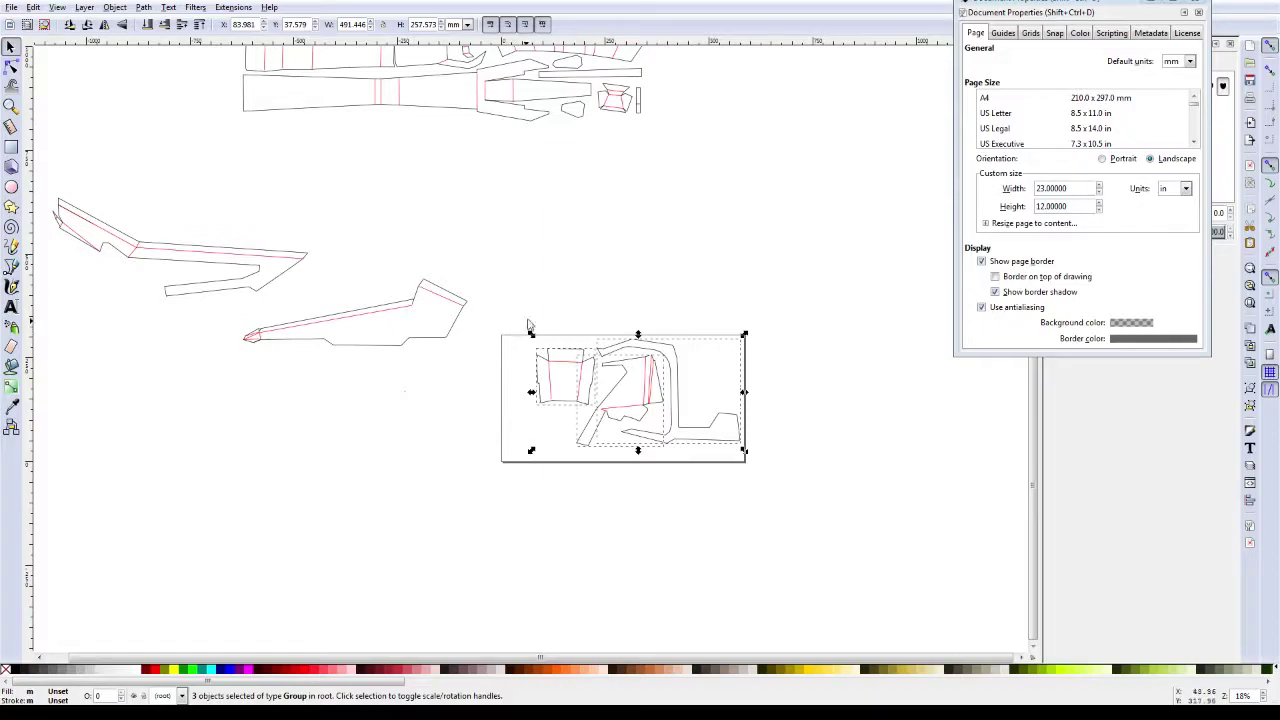
left_click(574, 316)
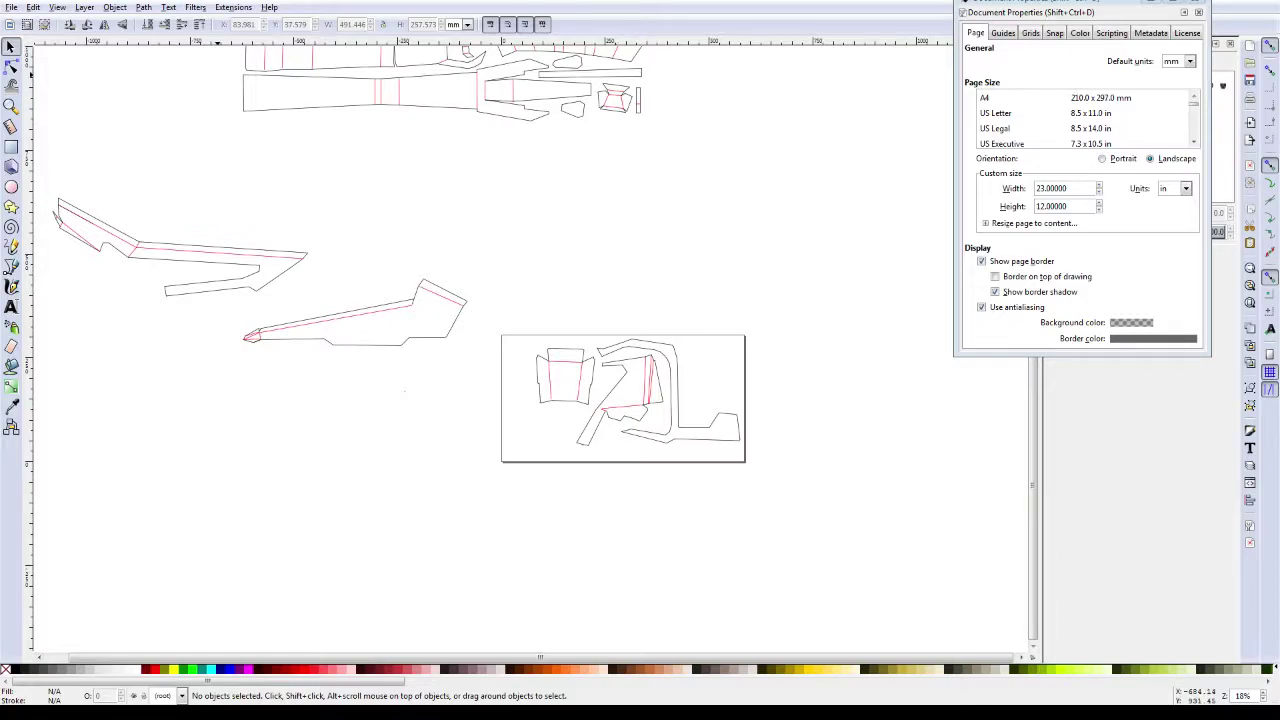
Step: Save the packed layout as CaldariusGunPage07.svg and zoom out to see the whole drawing
left_click(14, 7)
left_click(35, 116)
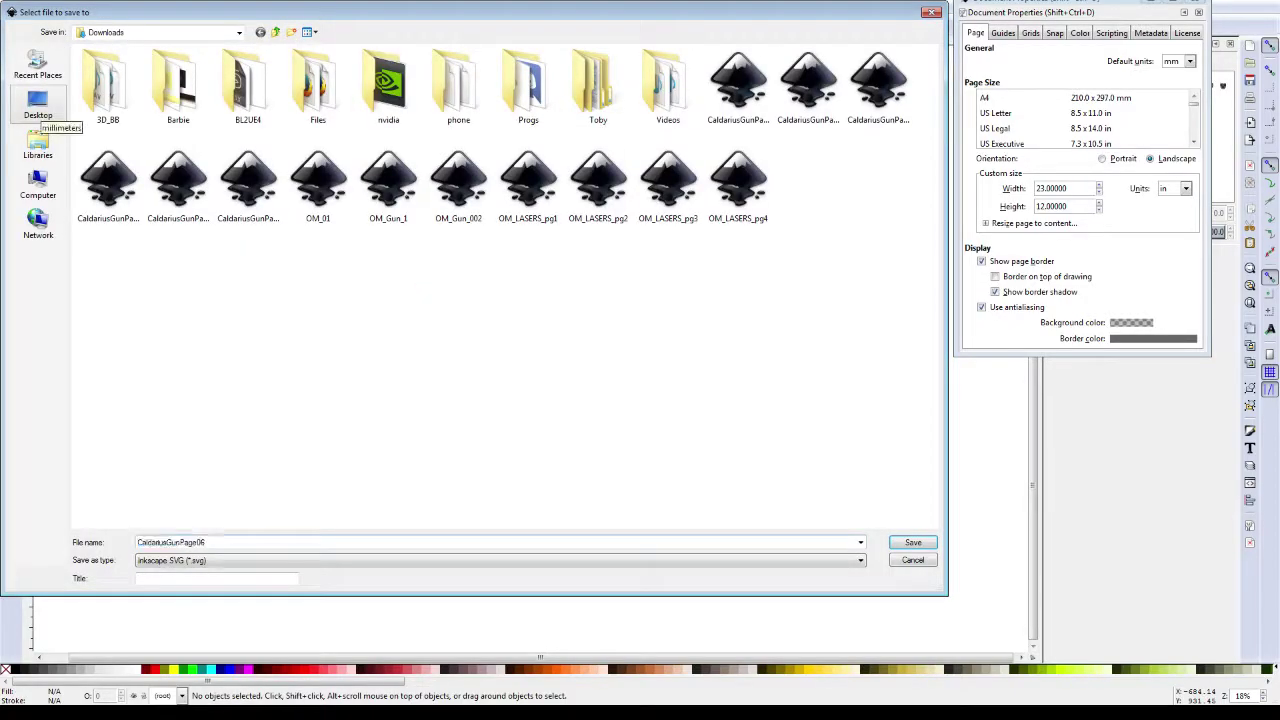
type("CaldariusGunPage07")
key("Return")
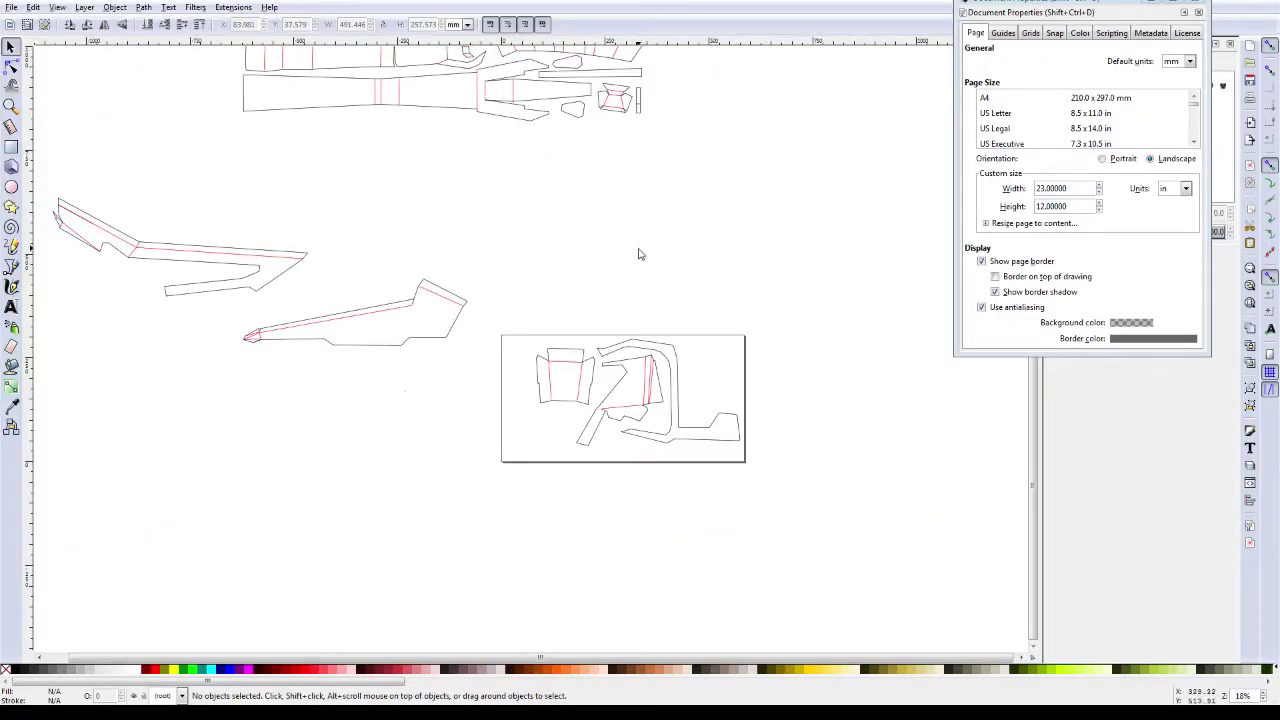
scroll(648, 326, "up", 2)
key("minus")
key("minus")
key("minus")
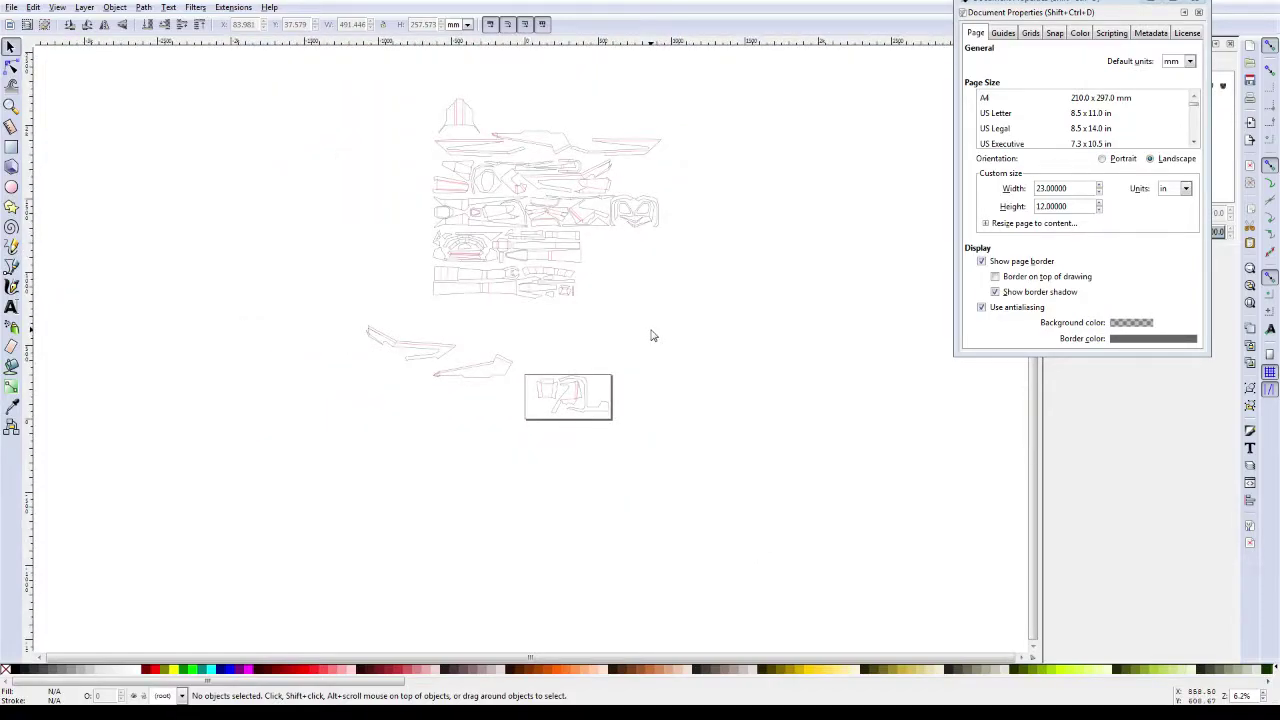
Step: Move the small pieces off the page and rotate the first long piece level
mouse_move(622, 440)
left_mouse_down()
mouse_move(527, 367)
mouse_move(450, 58)
left_mouse_up()
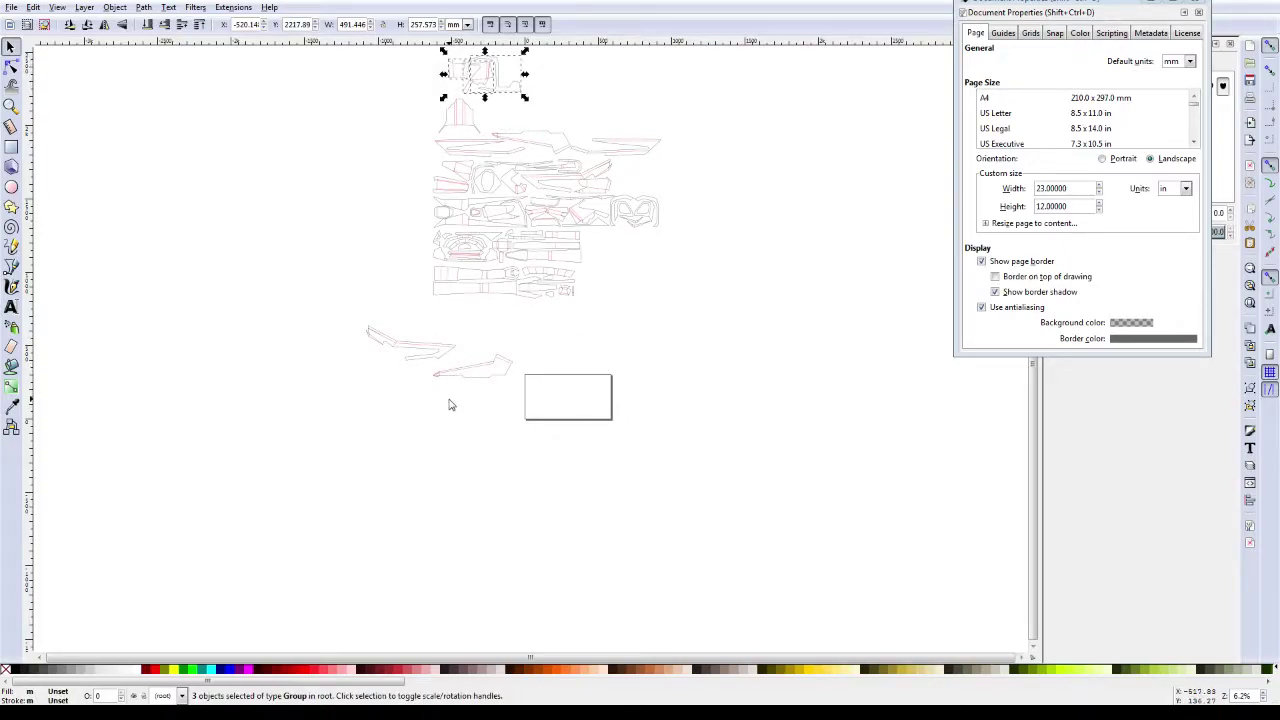
left_click(450, 401)
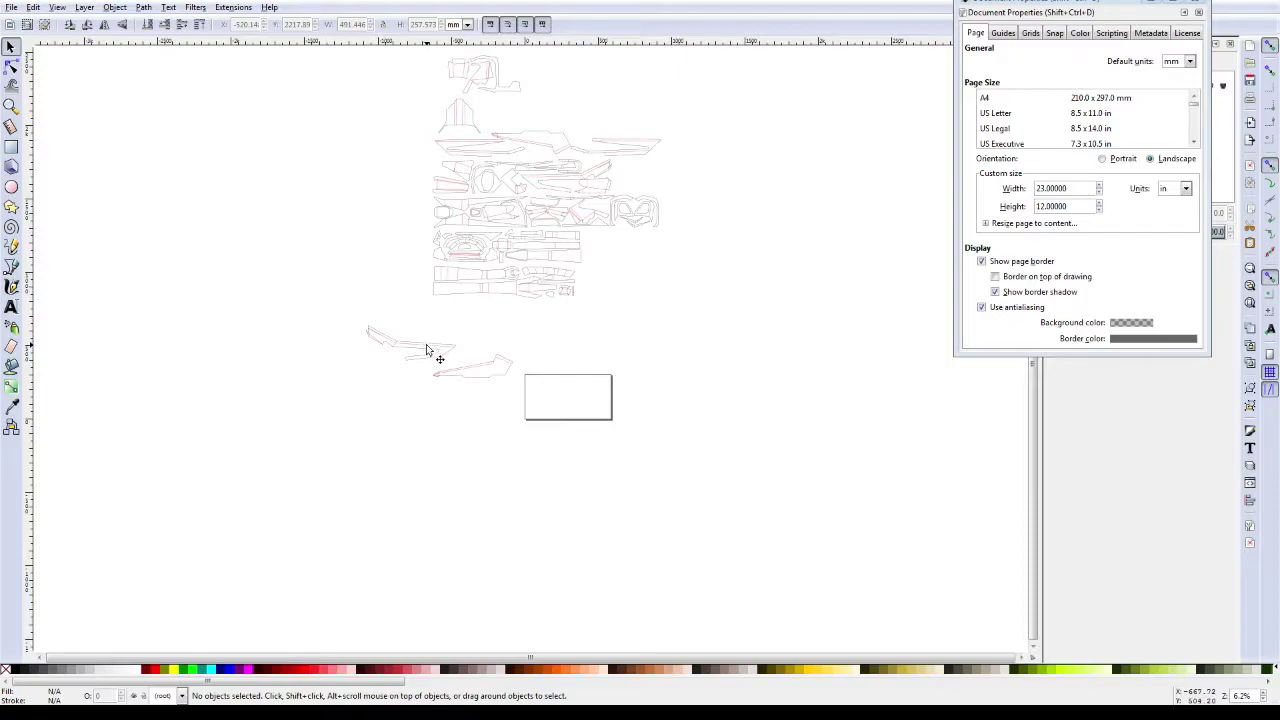
left_click(430, 352)
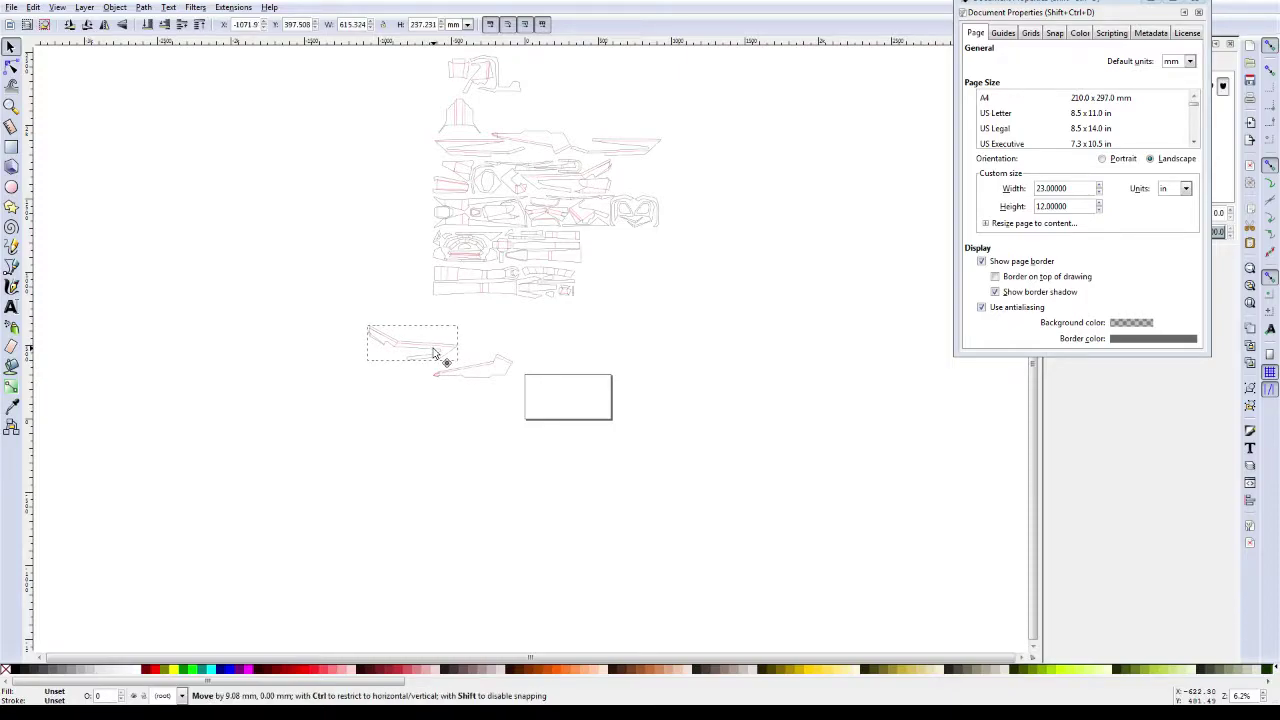
left_click(433, 355)
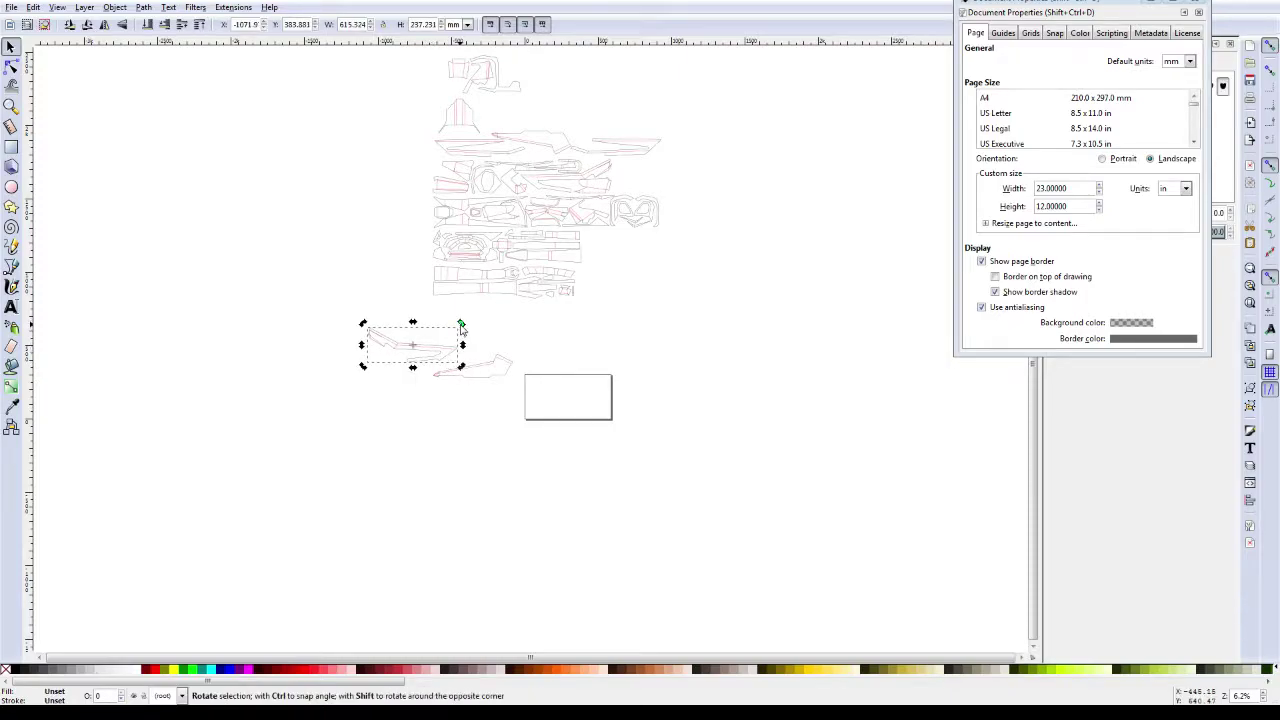
left_click_drag(461, 325, 450, 325)
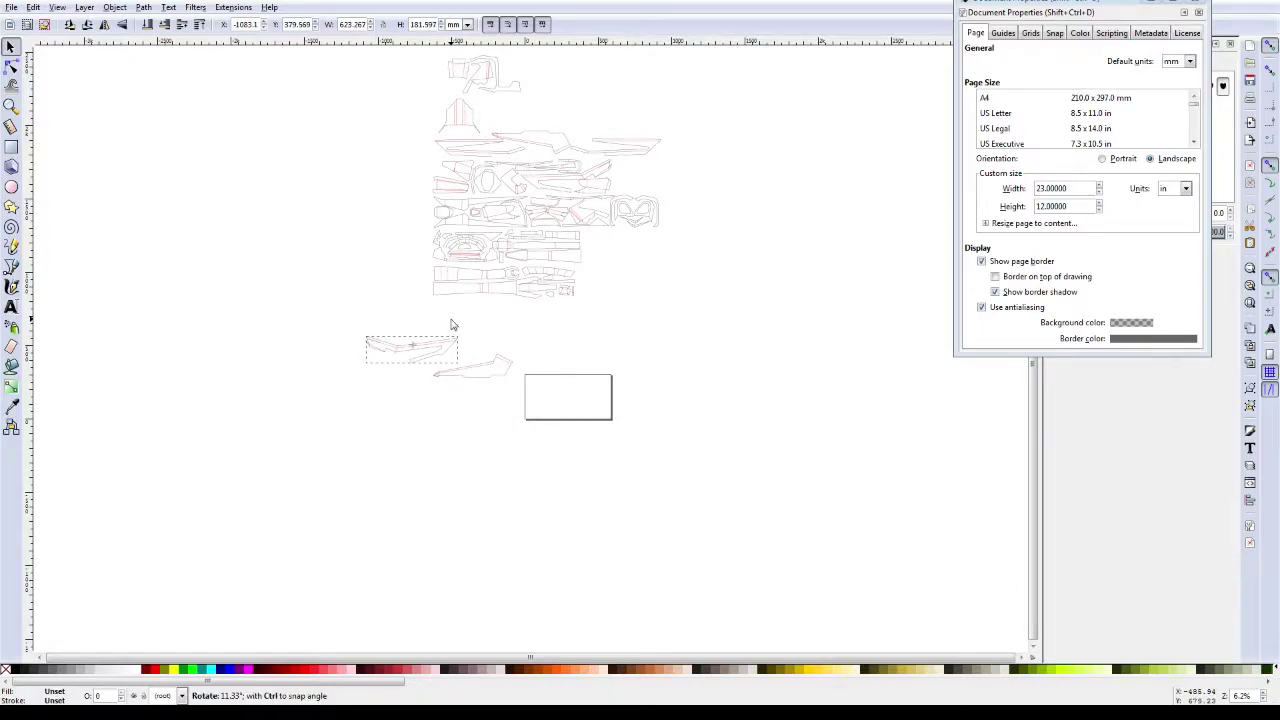
left_click_drag(450, 325, 450, 325)
Step: Rotate the second long piece to a shallower, near-level angle
left_click(500, 370)
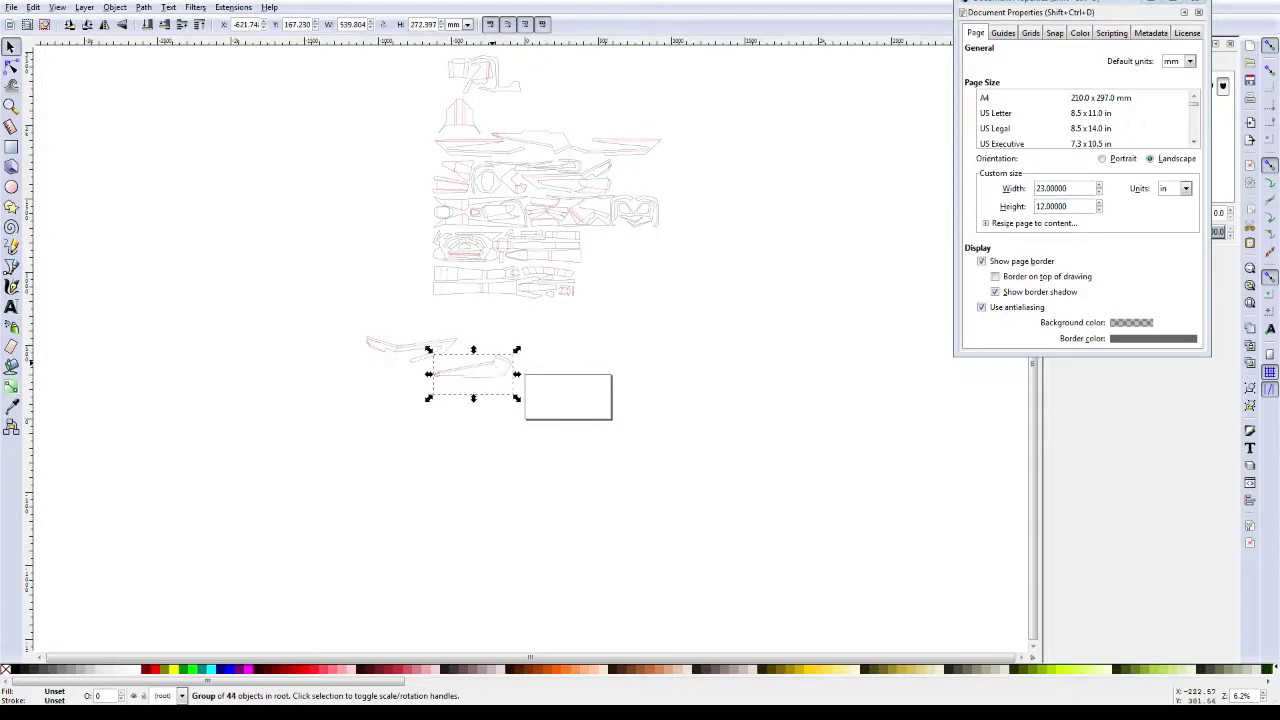
left_click_drag(516, 350, 434, 393)
left_click(445, 390)
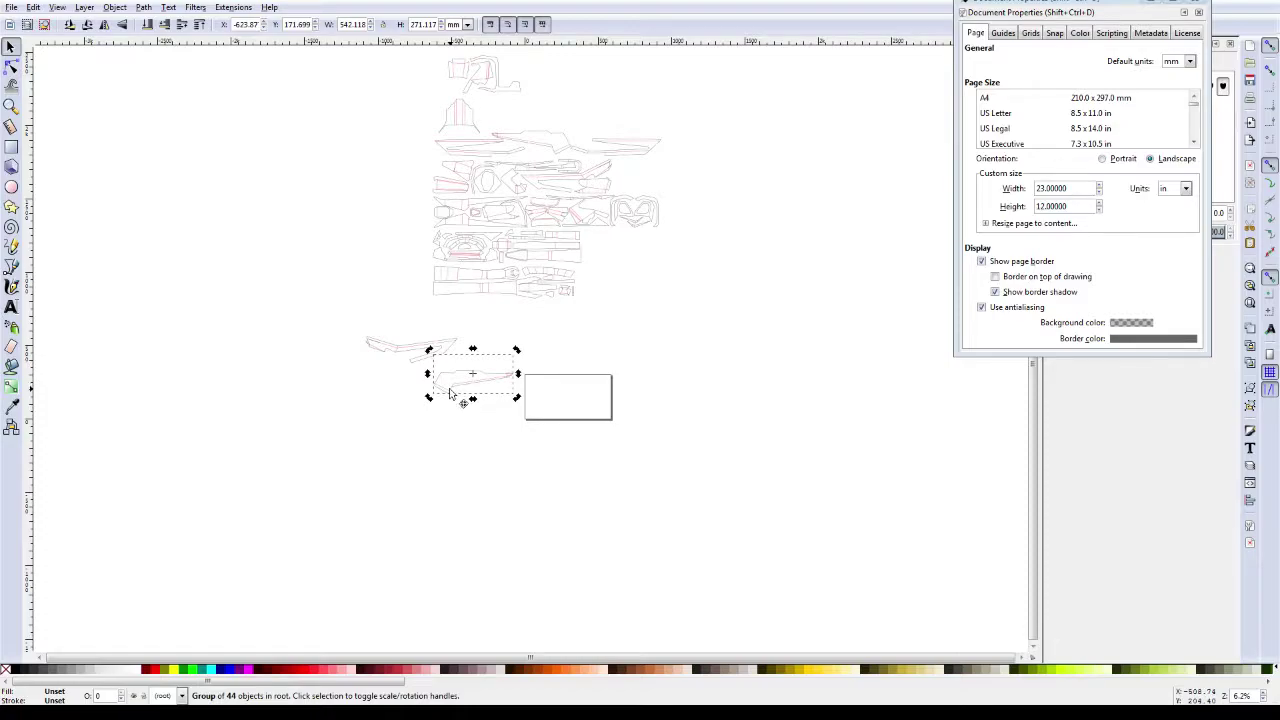
left_click(497, 376)
left_click_drag(514, 352, 434, 380)
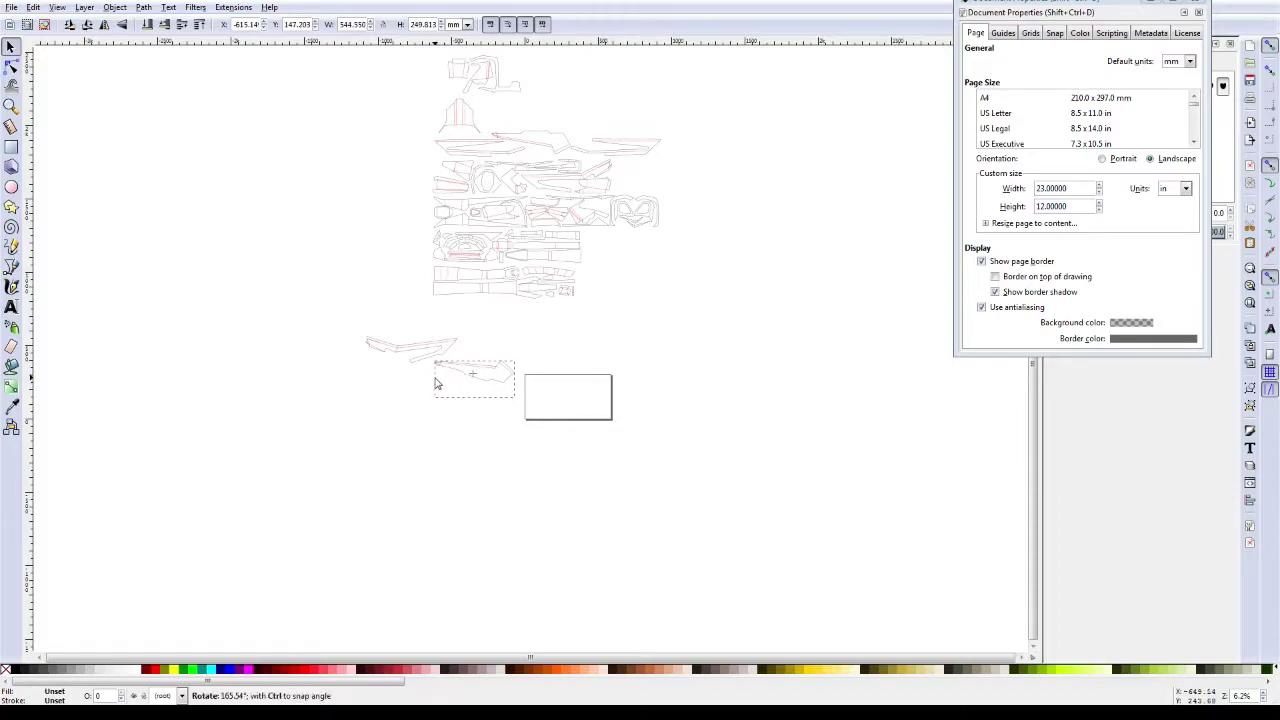
left_click_drag(500, 373, 492, 362)
left_click(497, 370)
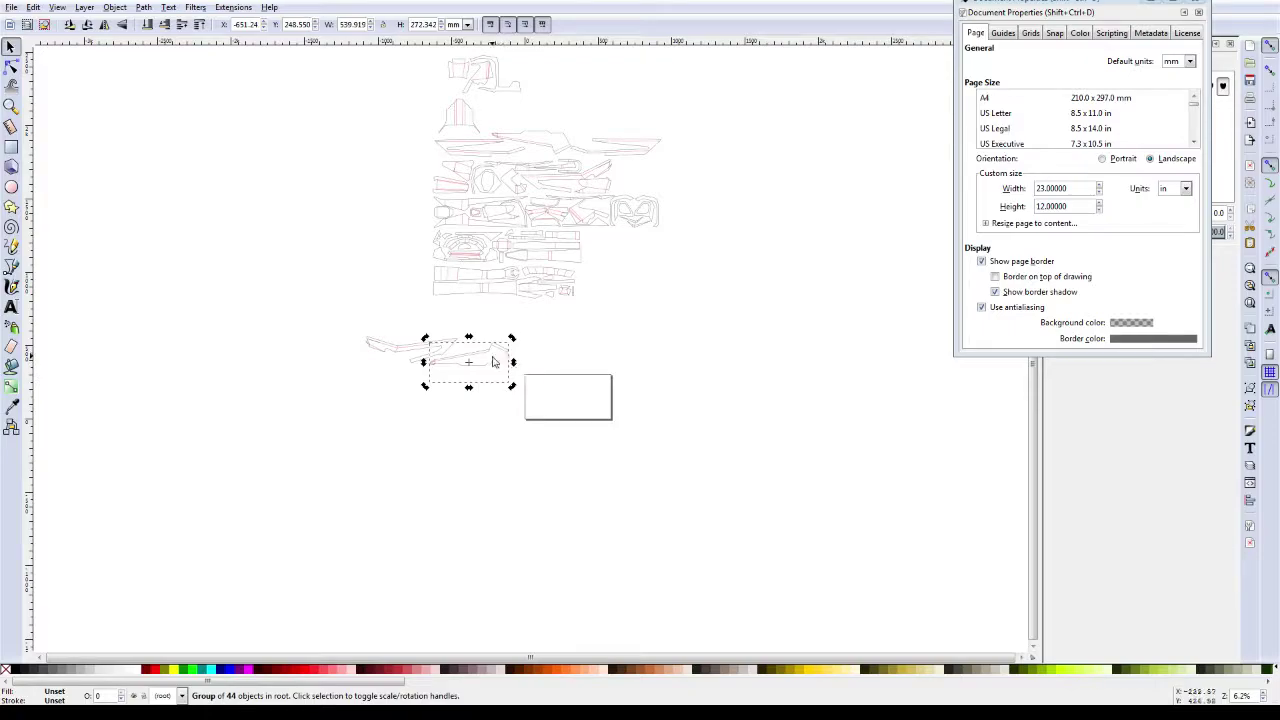
Step: Move both long pieces together over the page
left_click_drag(352, 323, 558, 404)
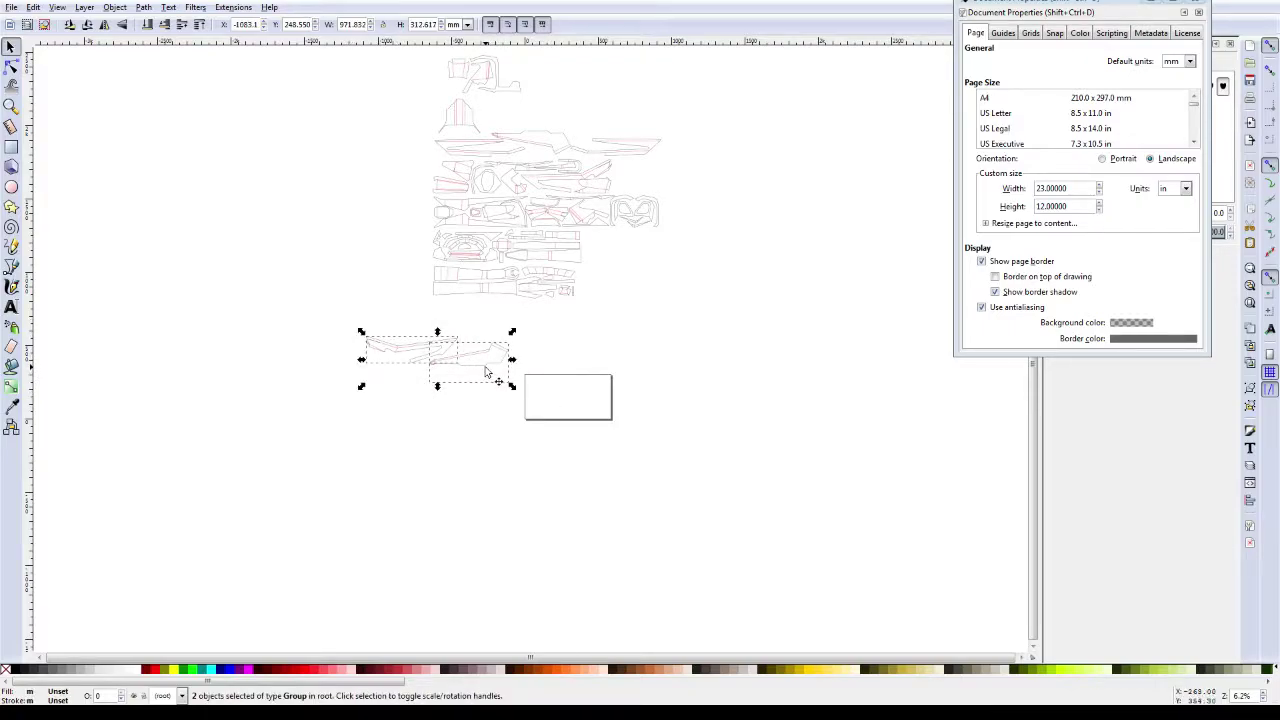
left_click_drag(487, 372, 644, 414)
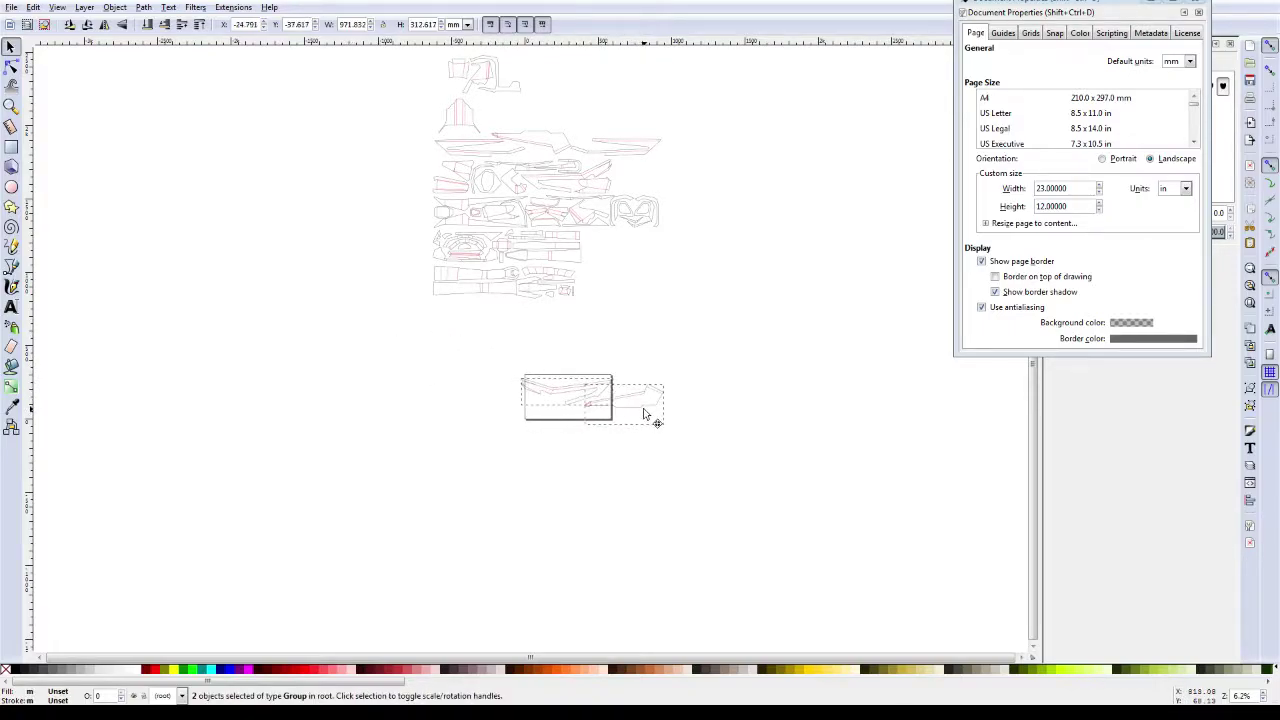
left_click_drag(644, 414, 649, 425)
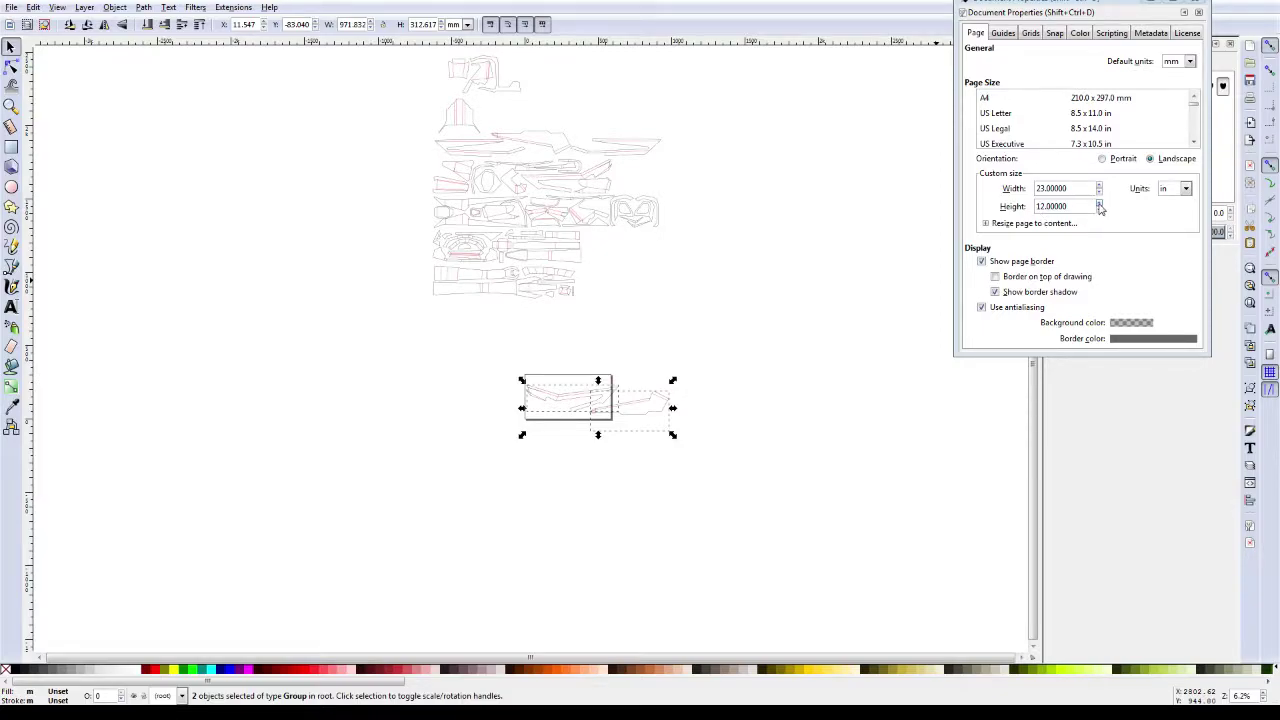
Step: Set the page height to 10 inches and the width to 40 inches
left_click(1043, 206)
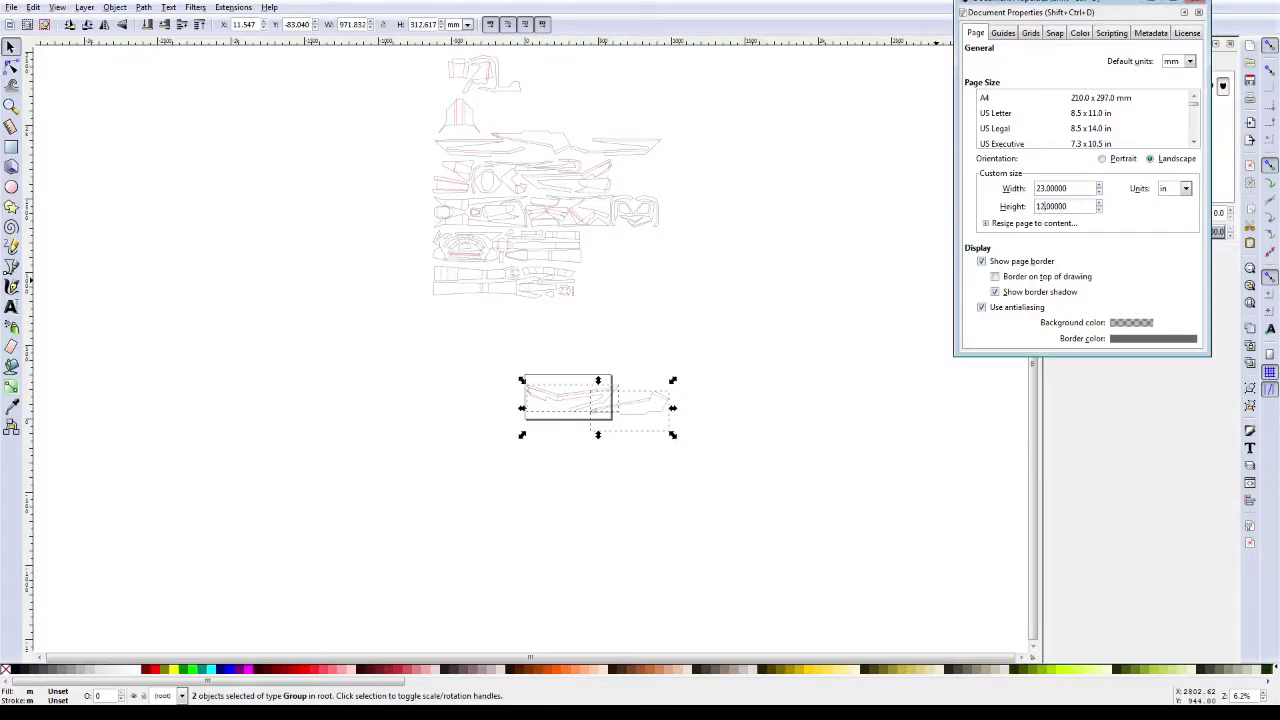
key("BackSpace")
type("0")
key("Return")
key("BackSpace")
key("BackSpace")
type("40")
key("Return")
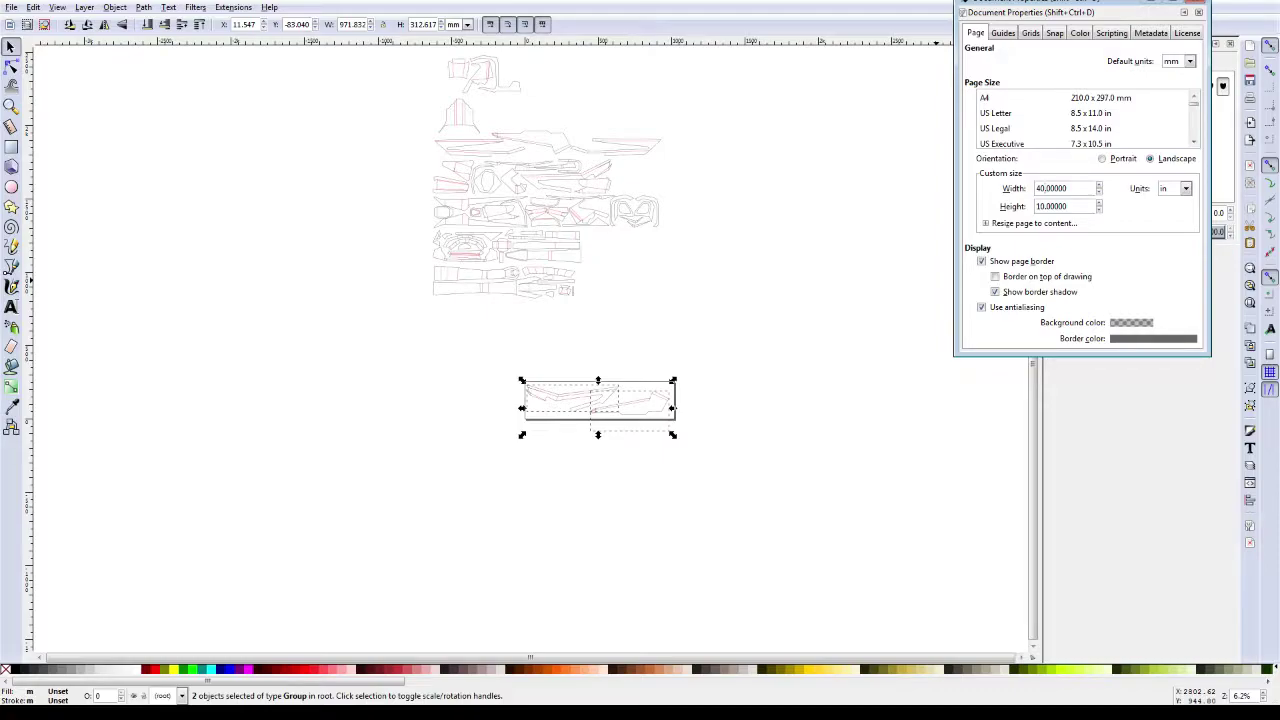
left_click(1043, 188)
Step: Reduce the page height to 9 inches
key("BackSpace")
key("BackSpace")
type("9")
key("Return")
Step: Nudge both long pieces down so they sit fully inside the page
scroll(491, 463, "up", 1)
scroll(569, 466, "up", 1)
scroll(660, 436, "up", 1)
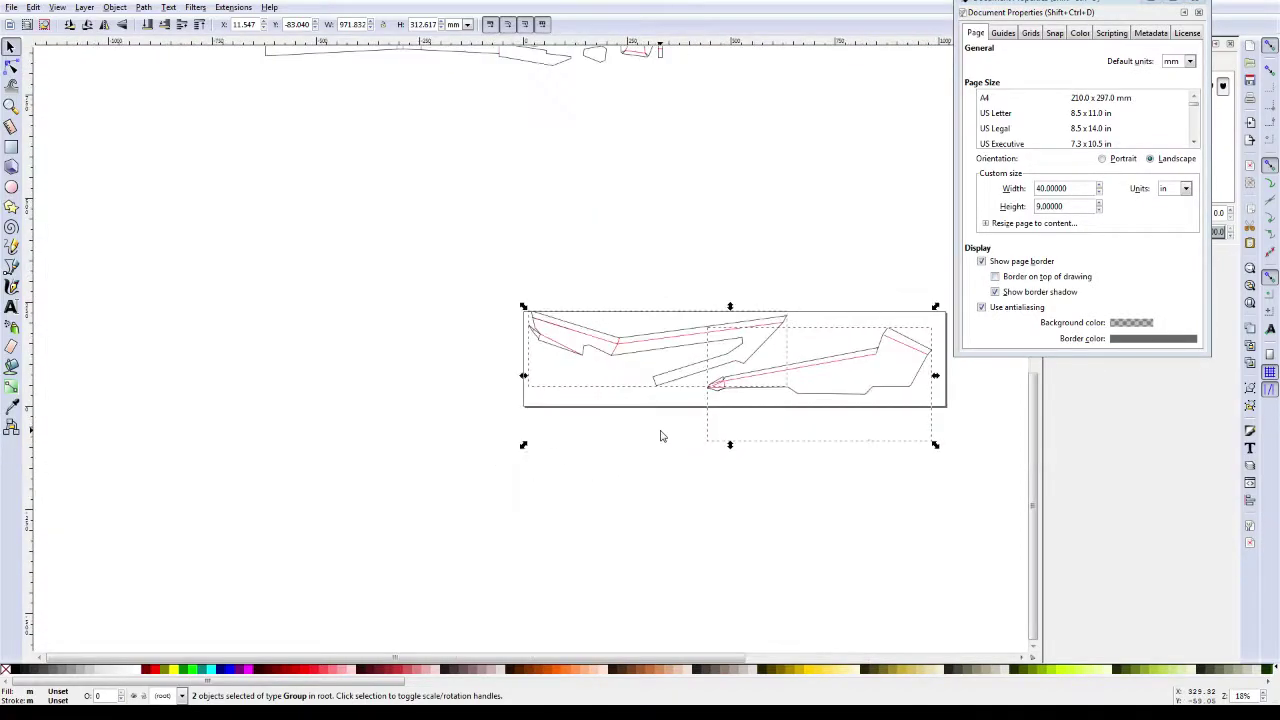
left_click_drag(660, 436, 568, 473)
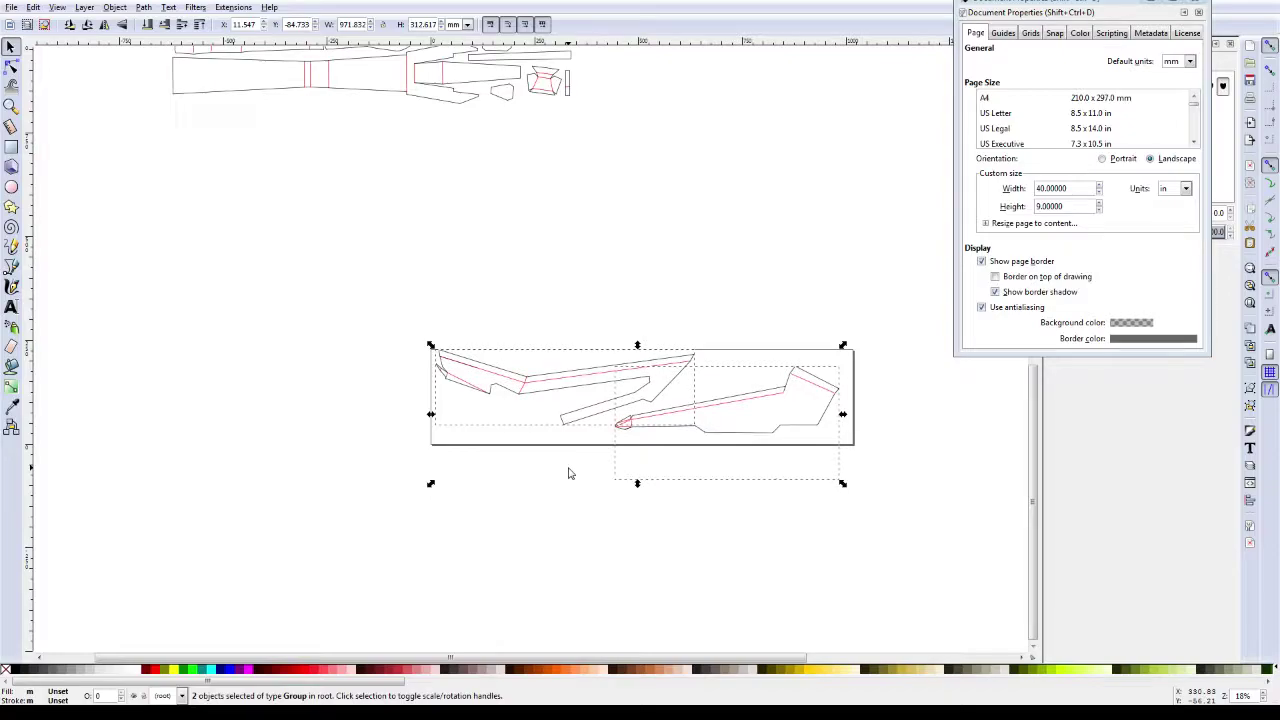
key("Down")
key("Down")
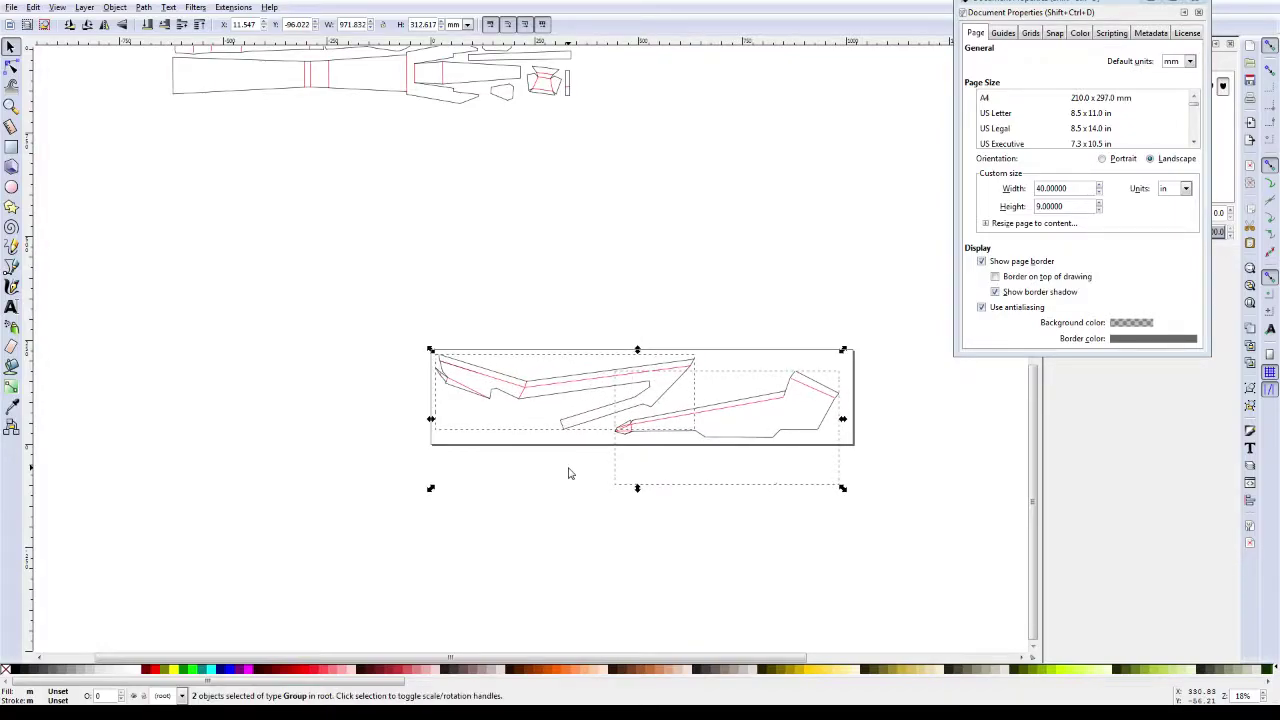
left_click(331, 472)
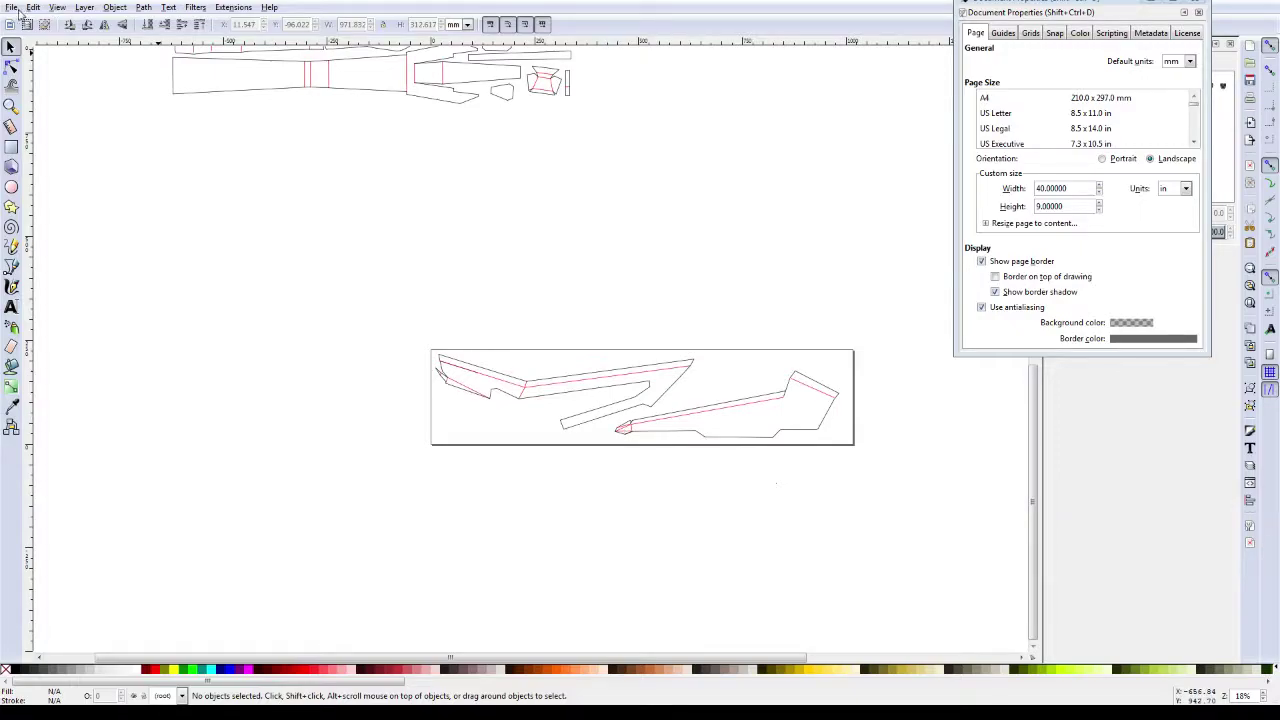
left_click(12, 7)
Step: Save the 40 by 9 inch page as CaldariusGunPage08.svg
left_click(45, 108)
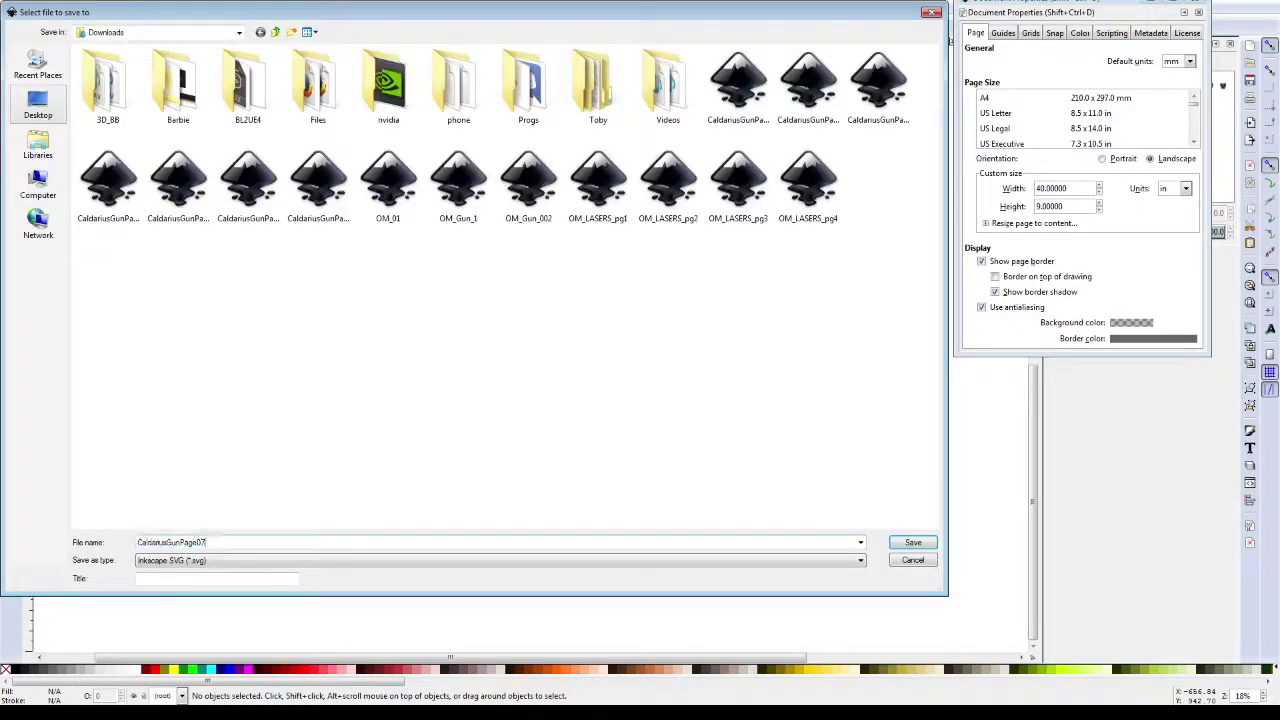
key("BackSpace")
type("8")
key("Return")
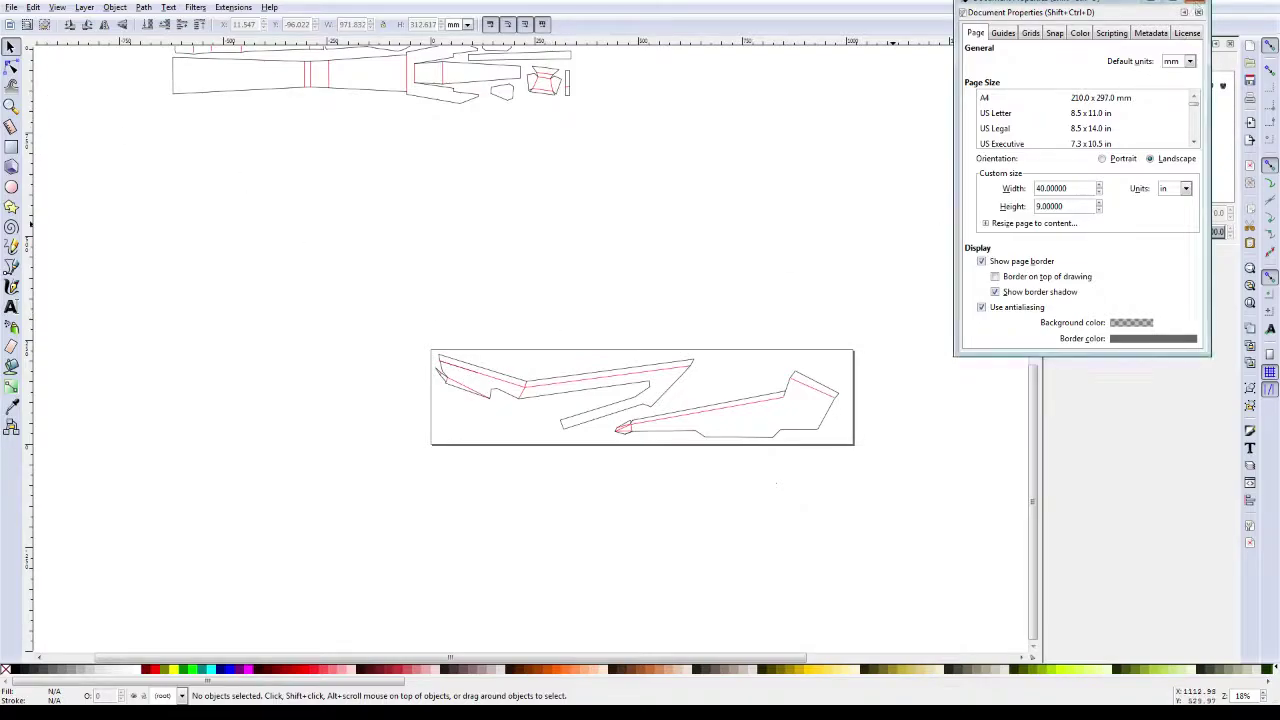
Step: Close Document Properties and zoom out to view the whole drawing
left_click(1199, 3)
scroll(657, 351, "down", 1)
scroll(657, 351, "down", 1)
scroll(662, 286, "down", 1)
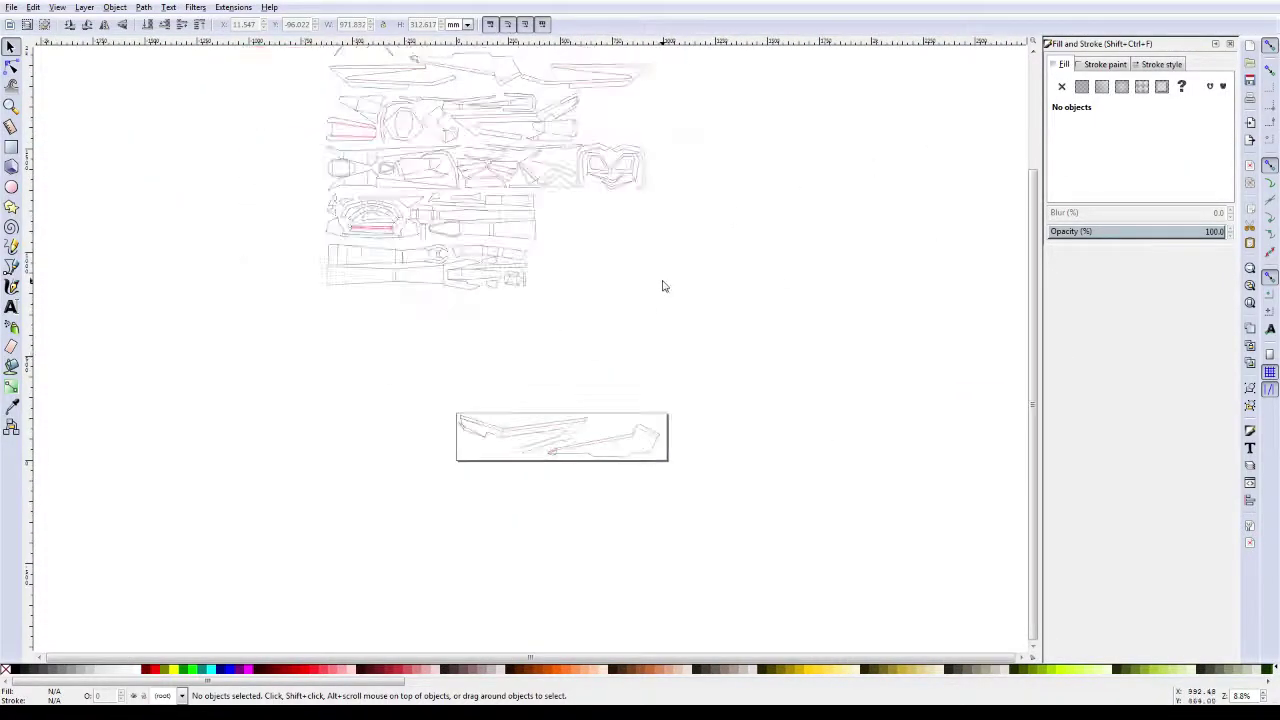
scroll(662, 286, "up", 2)
scroll(651, 403, "down", 1)
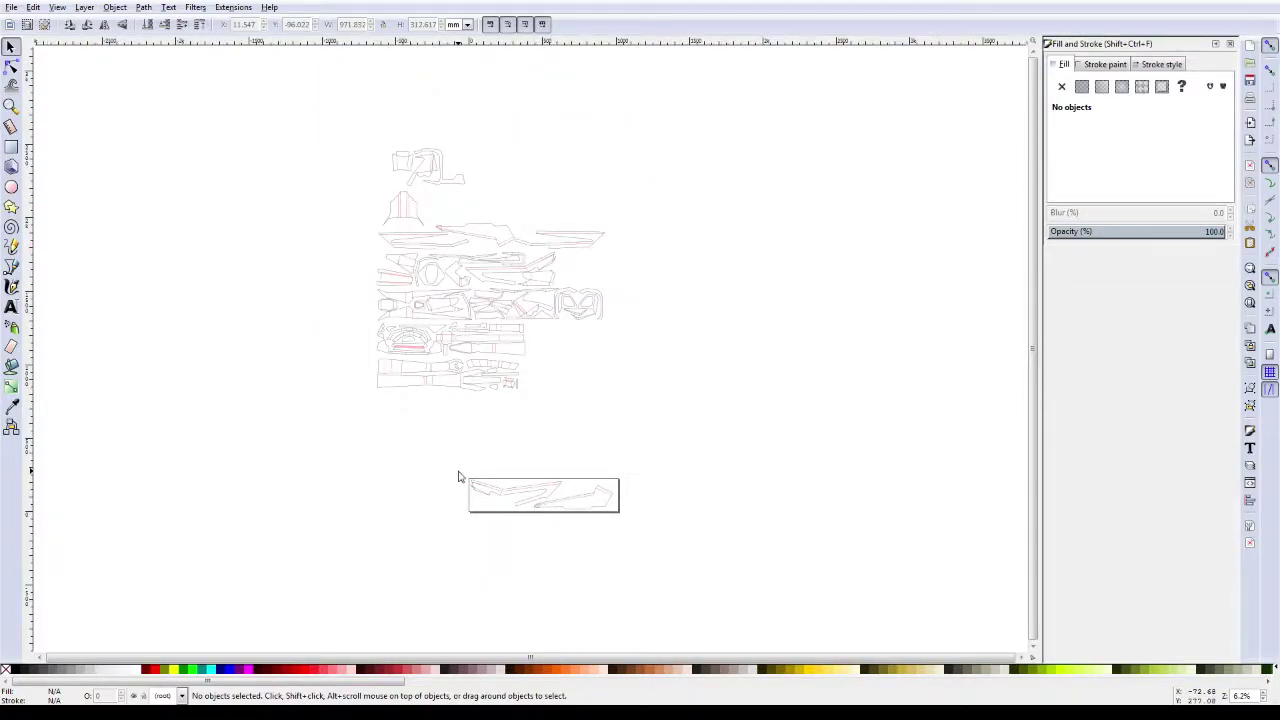
Step: Nudge the long pieces and undo, then close the drawing and the empty new document
mouse_move(458, 477)
left_mouse_down()
mouse_move(625, 536)
mouse_move(494, 126)
left_mouse_up()
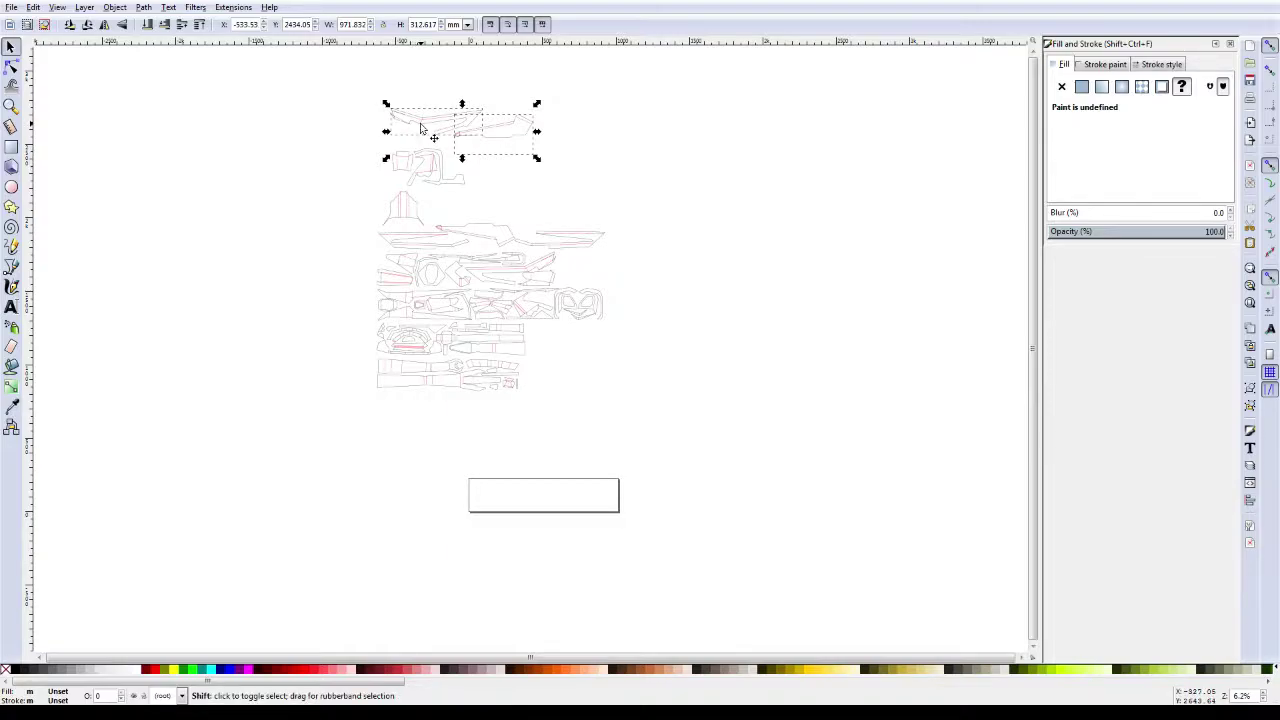
key("shift+Down")
key("shift+Down")
key("shift+Down")
key("shift+Down")
key("shift+Down")
key("shift+Down")
key("shift+Down")
key("shift+Down")
key("shift+Down")
key("shift+Down")
key("shift+Down")
key("shift+Down")
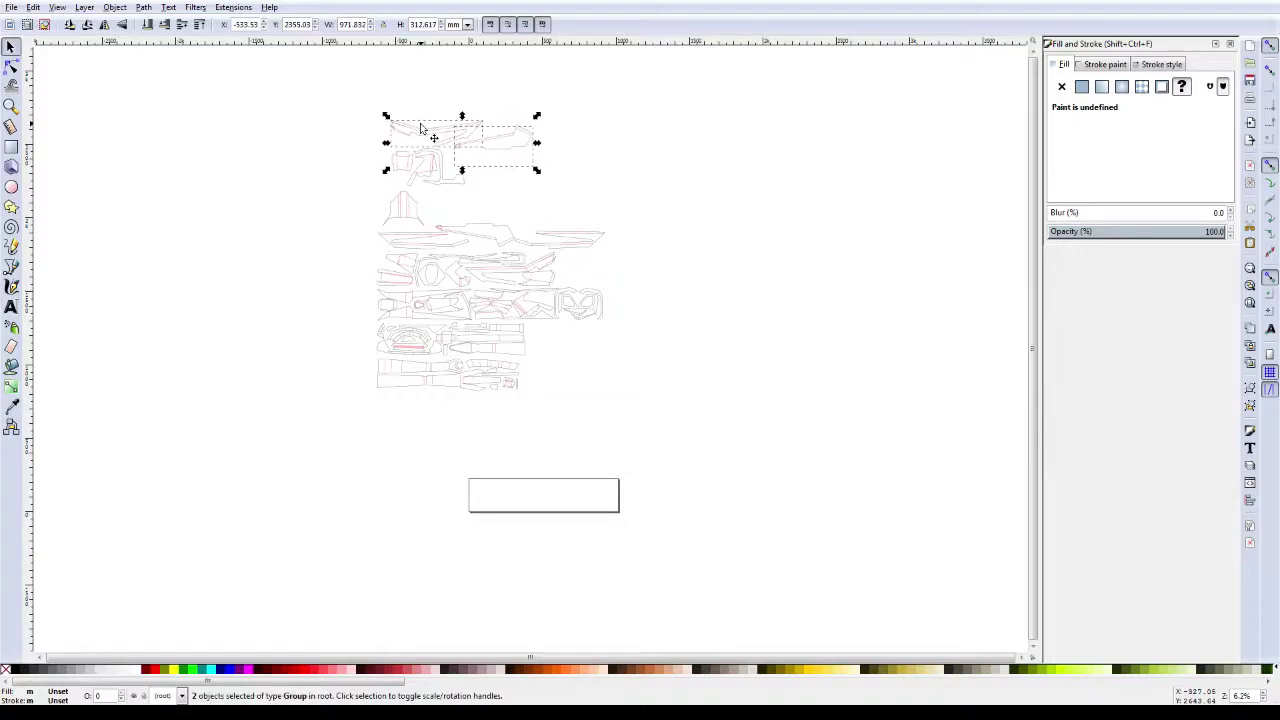
key("shift+Left")
key("ctrl+z")
key("ctrl+z")
left_click(1268, 5)
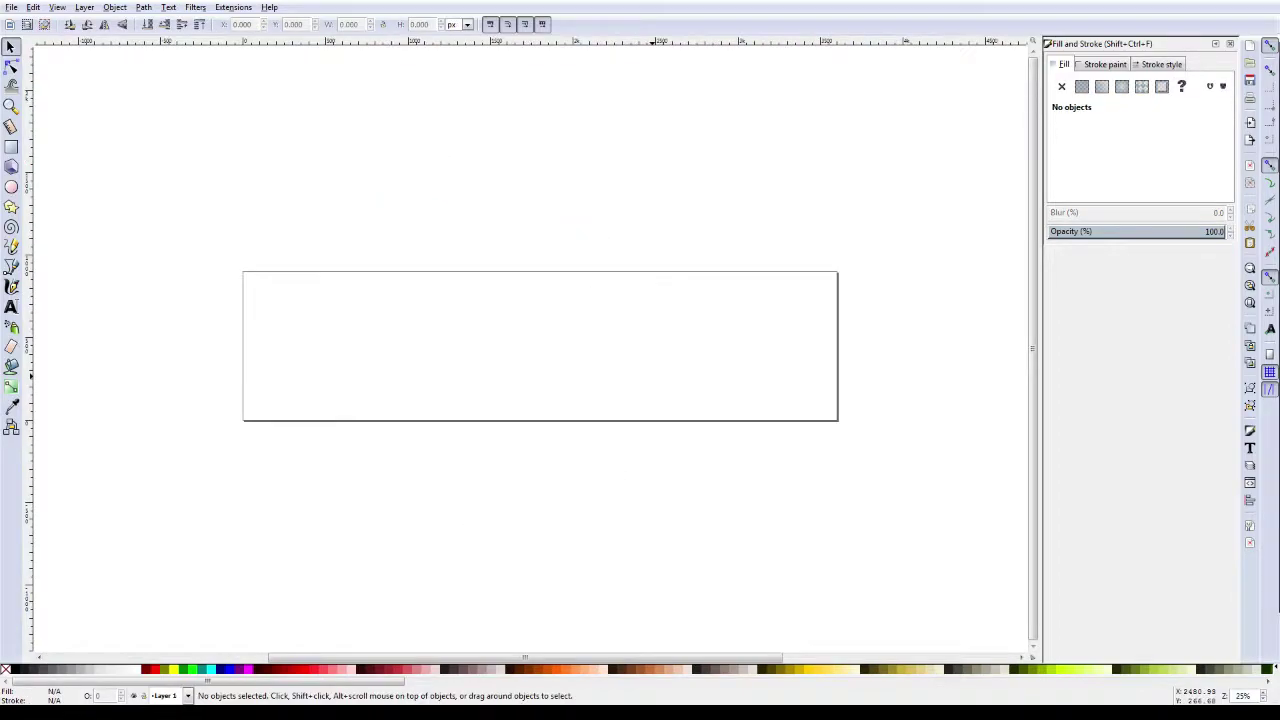
key("ctrl+w")
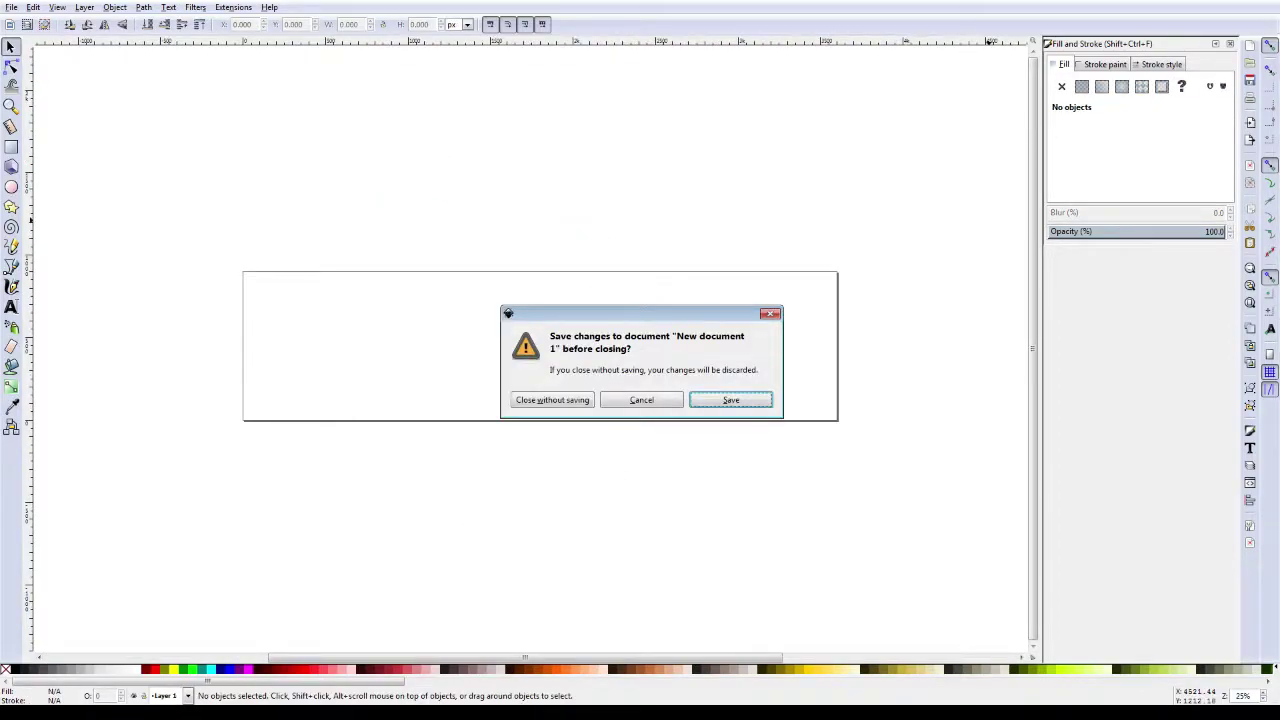